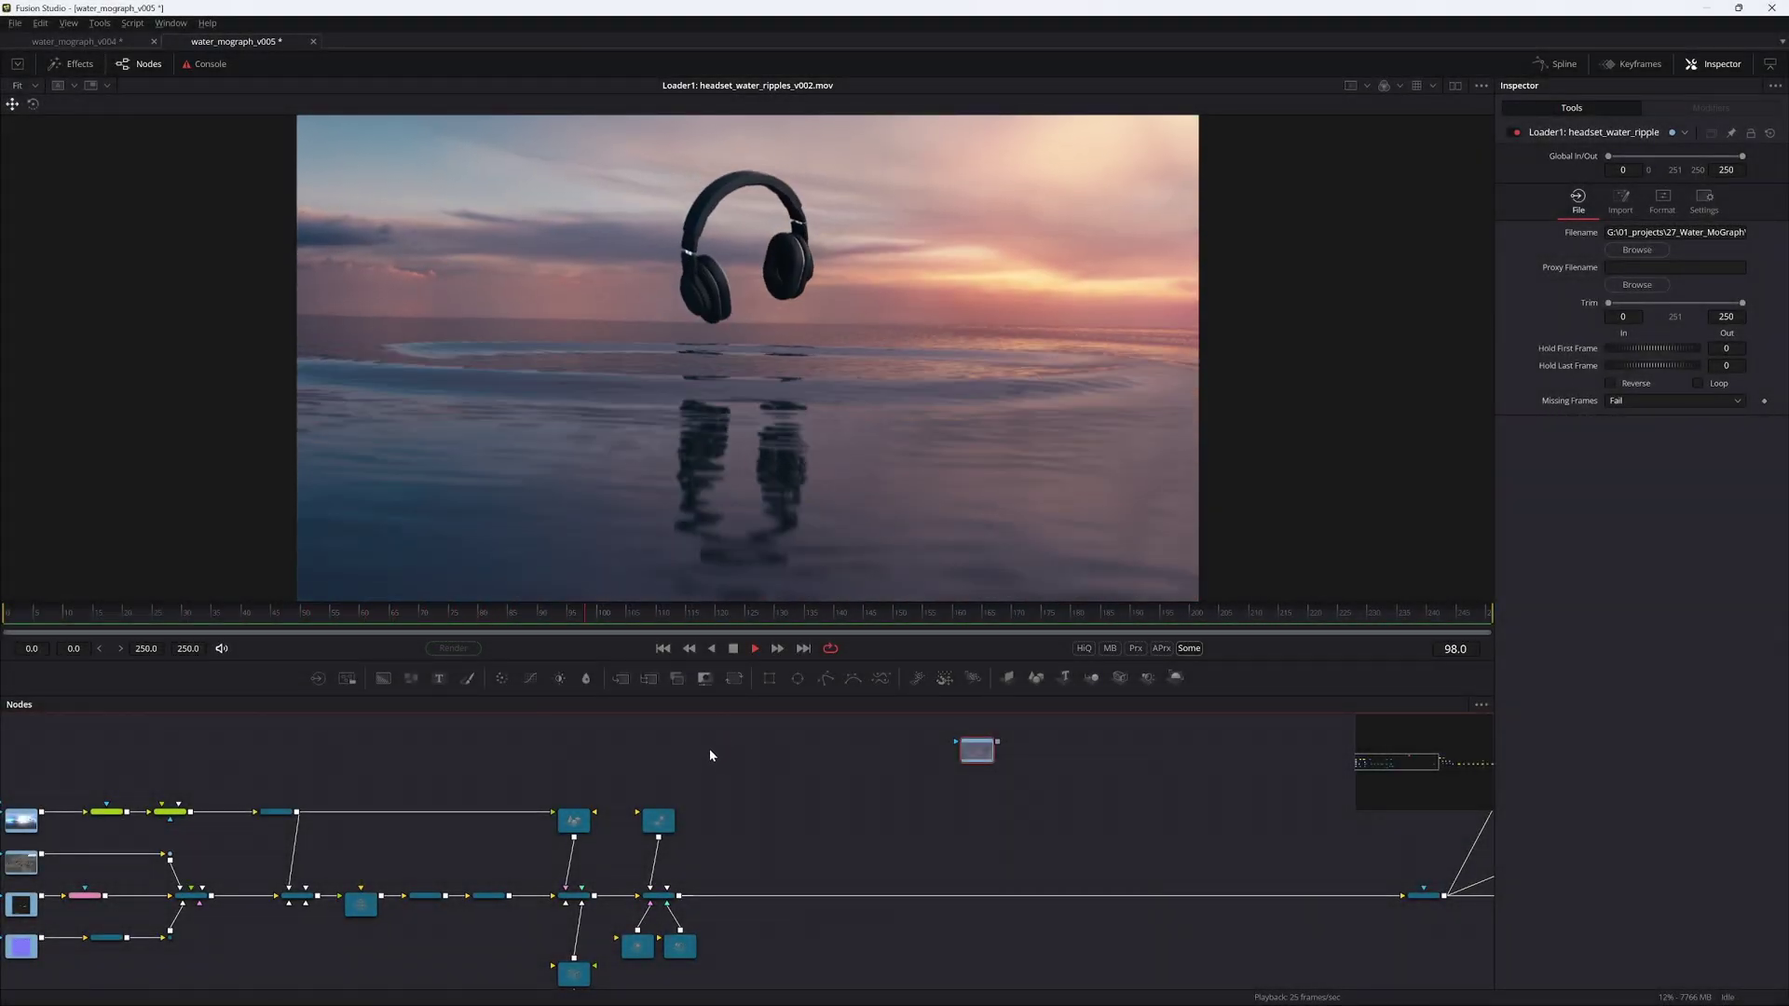
Step: Scrub through the finished ripples clip headset_water_ripples_v002.mov and save the composition
left_click_drag(792, 613, 508, 621)
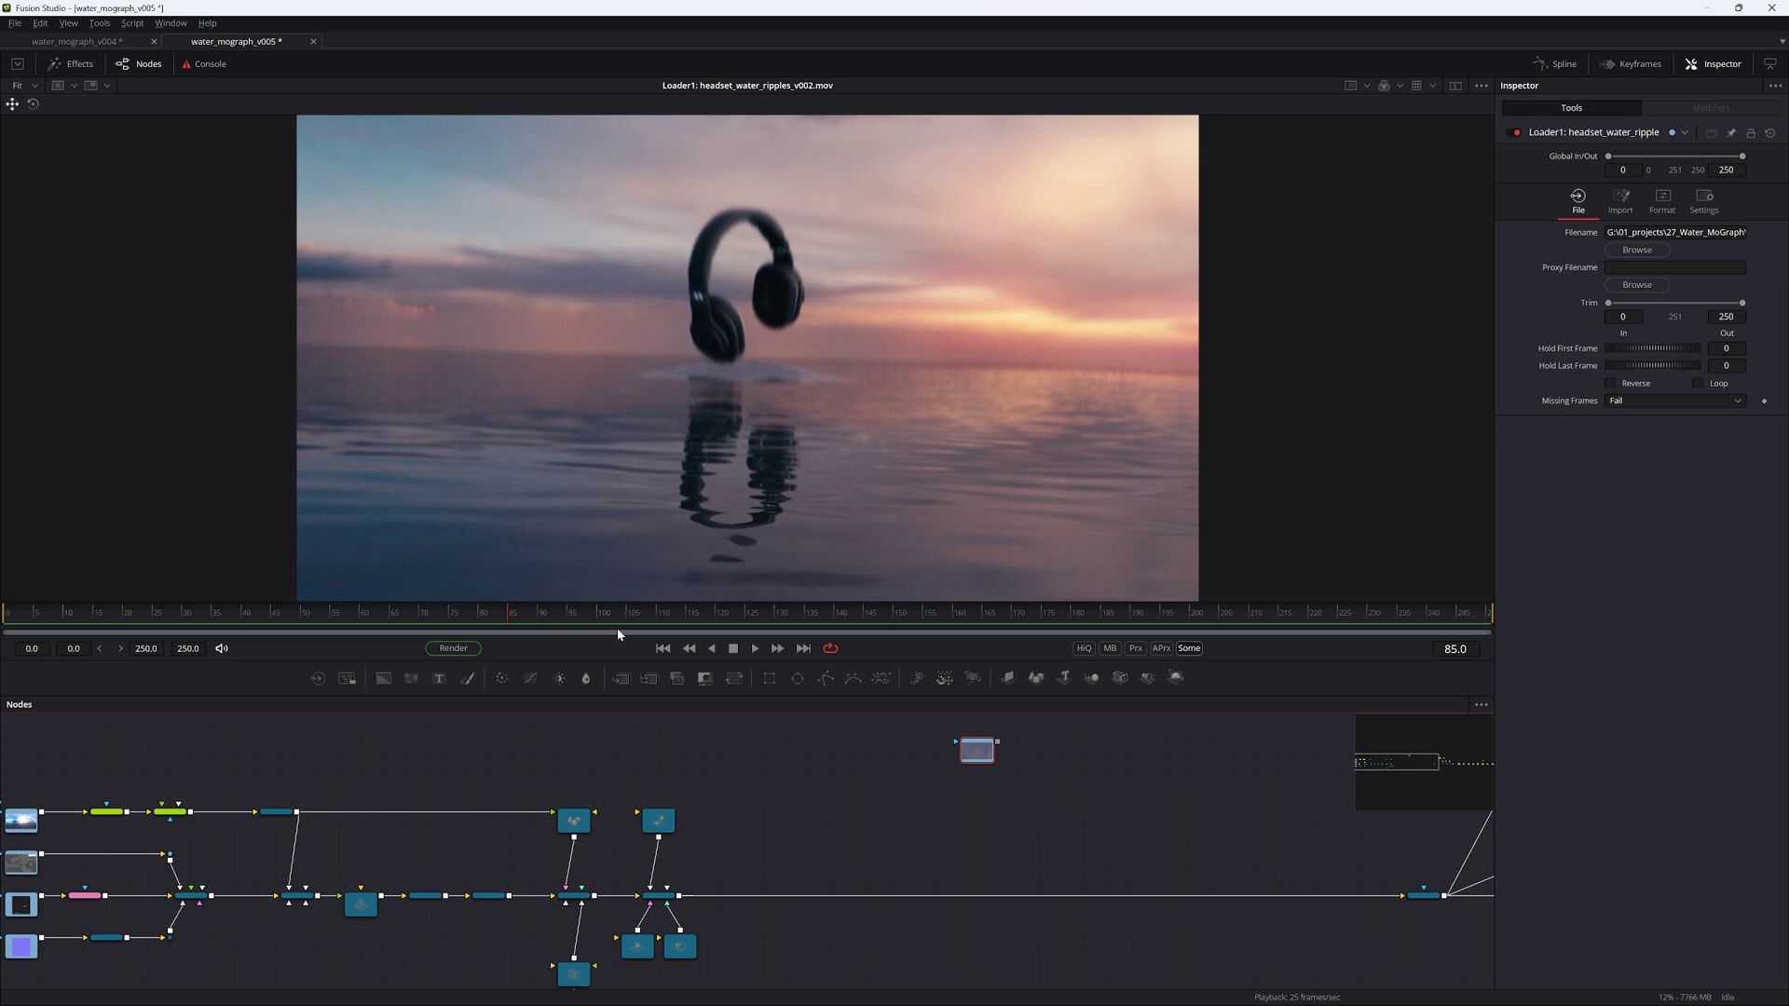
left_click_drag(515, 660, 61, 676)
key("ctrl+s")
left_click_drag(224, 617, 1, 668)
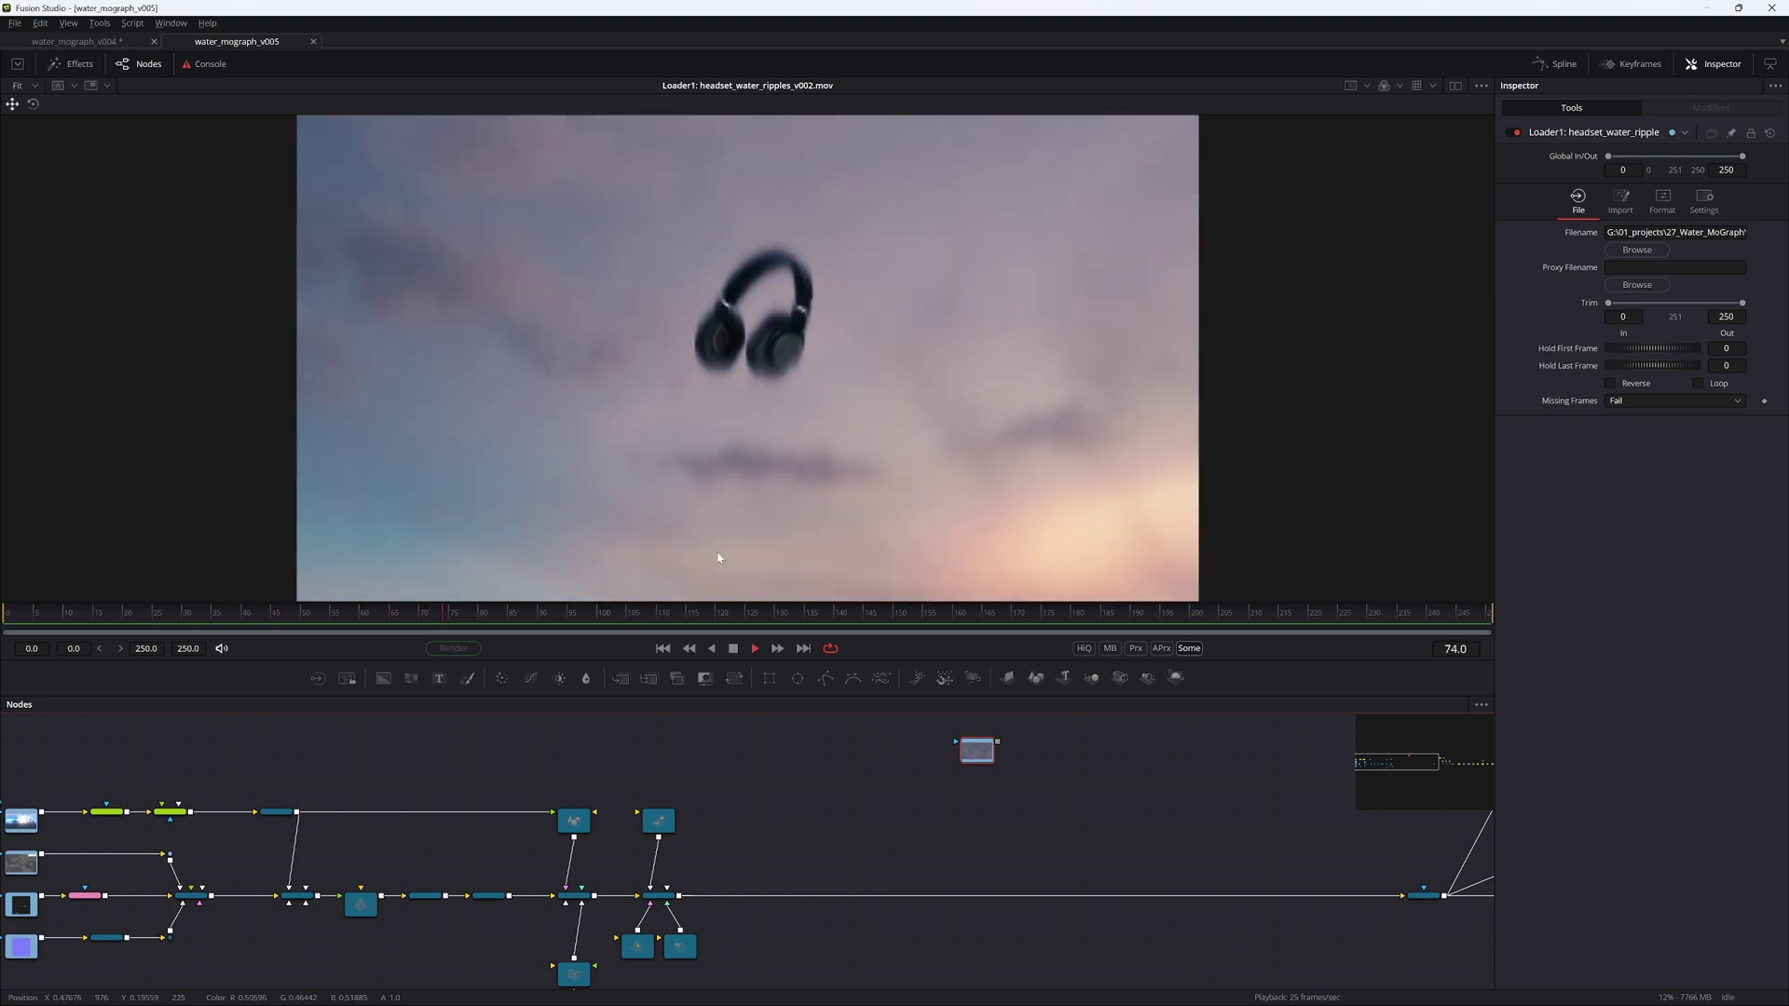
Step: Play and scrub the reference clip to examine the water surface, its ripples and the headphones' reflection
key("space")
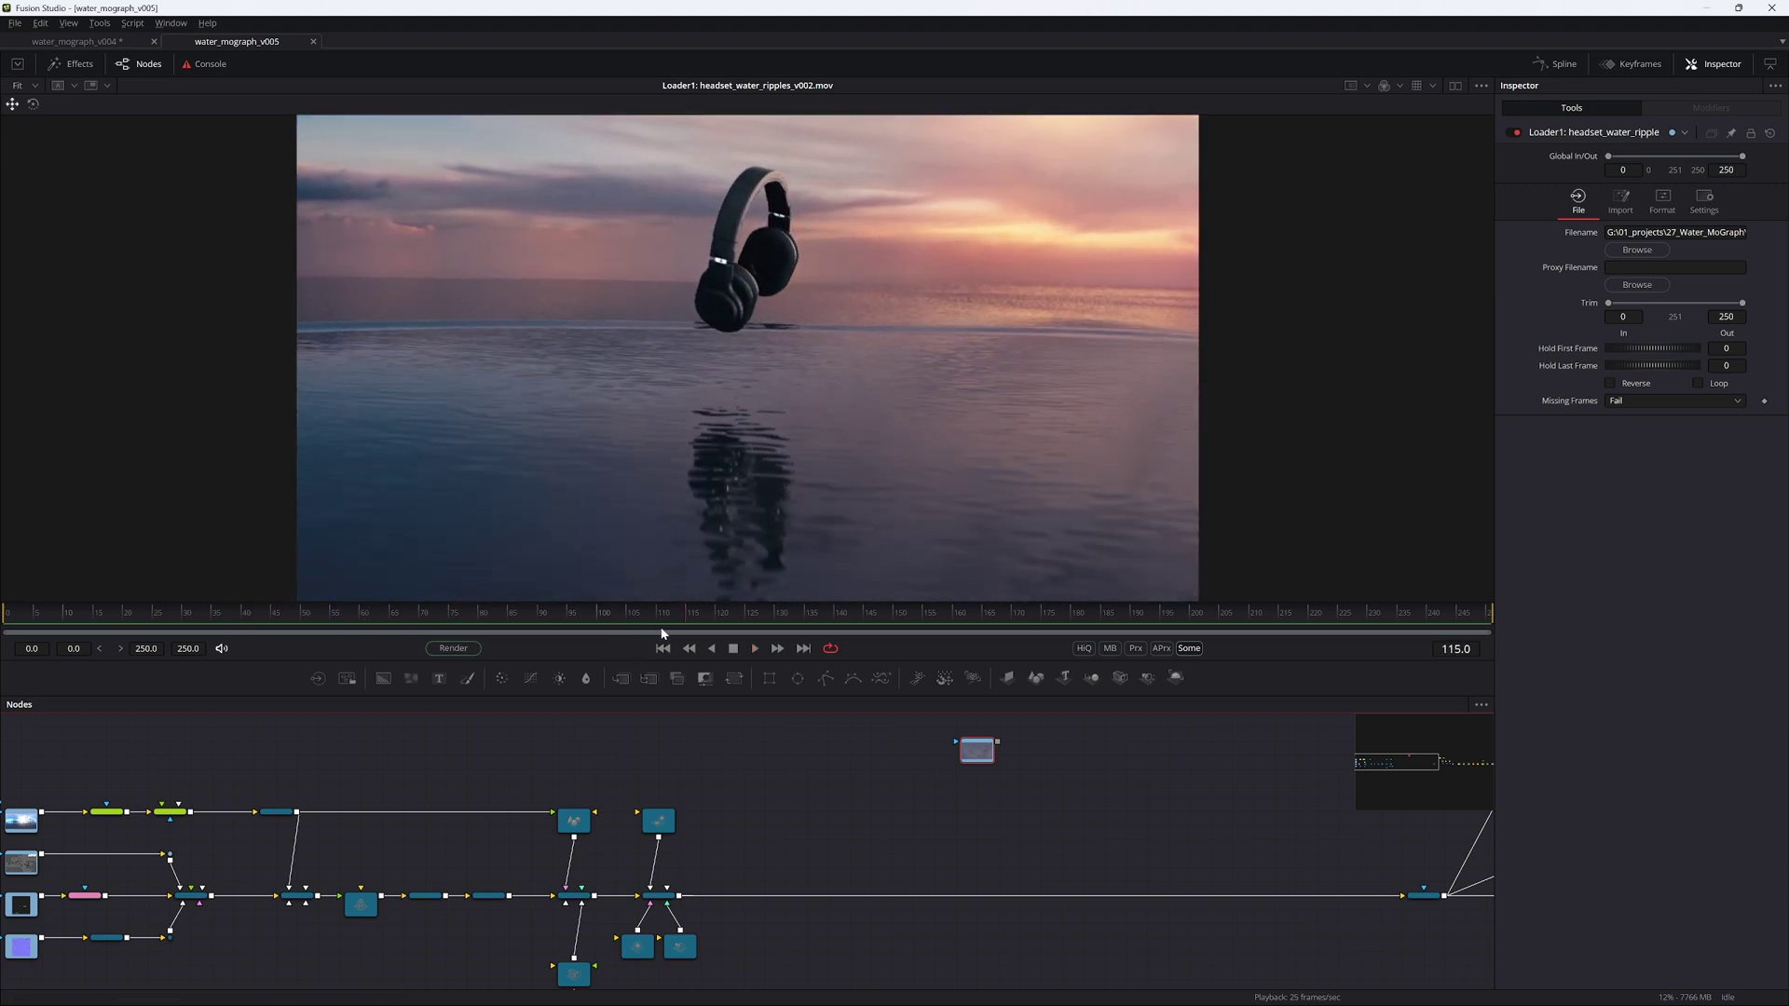
left_click_drag(670, 612, 1, 667)
left_click_drag(277, 315, 1252, 606)
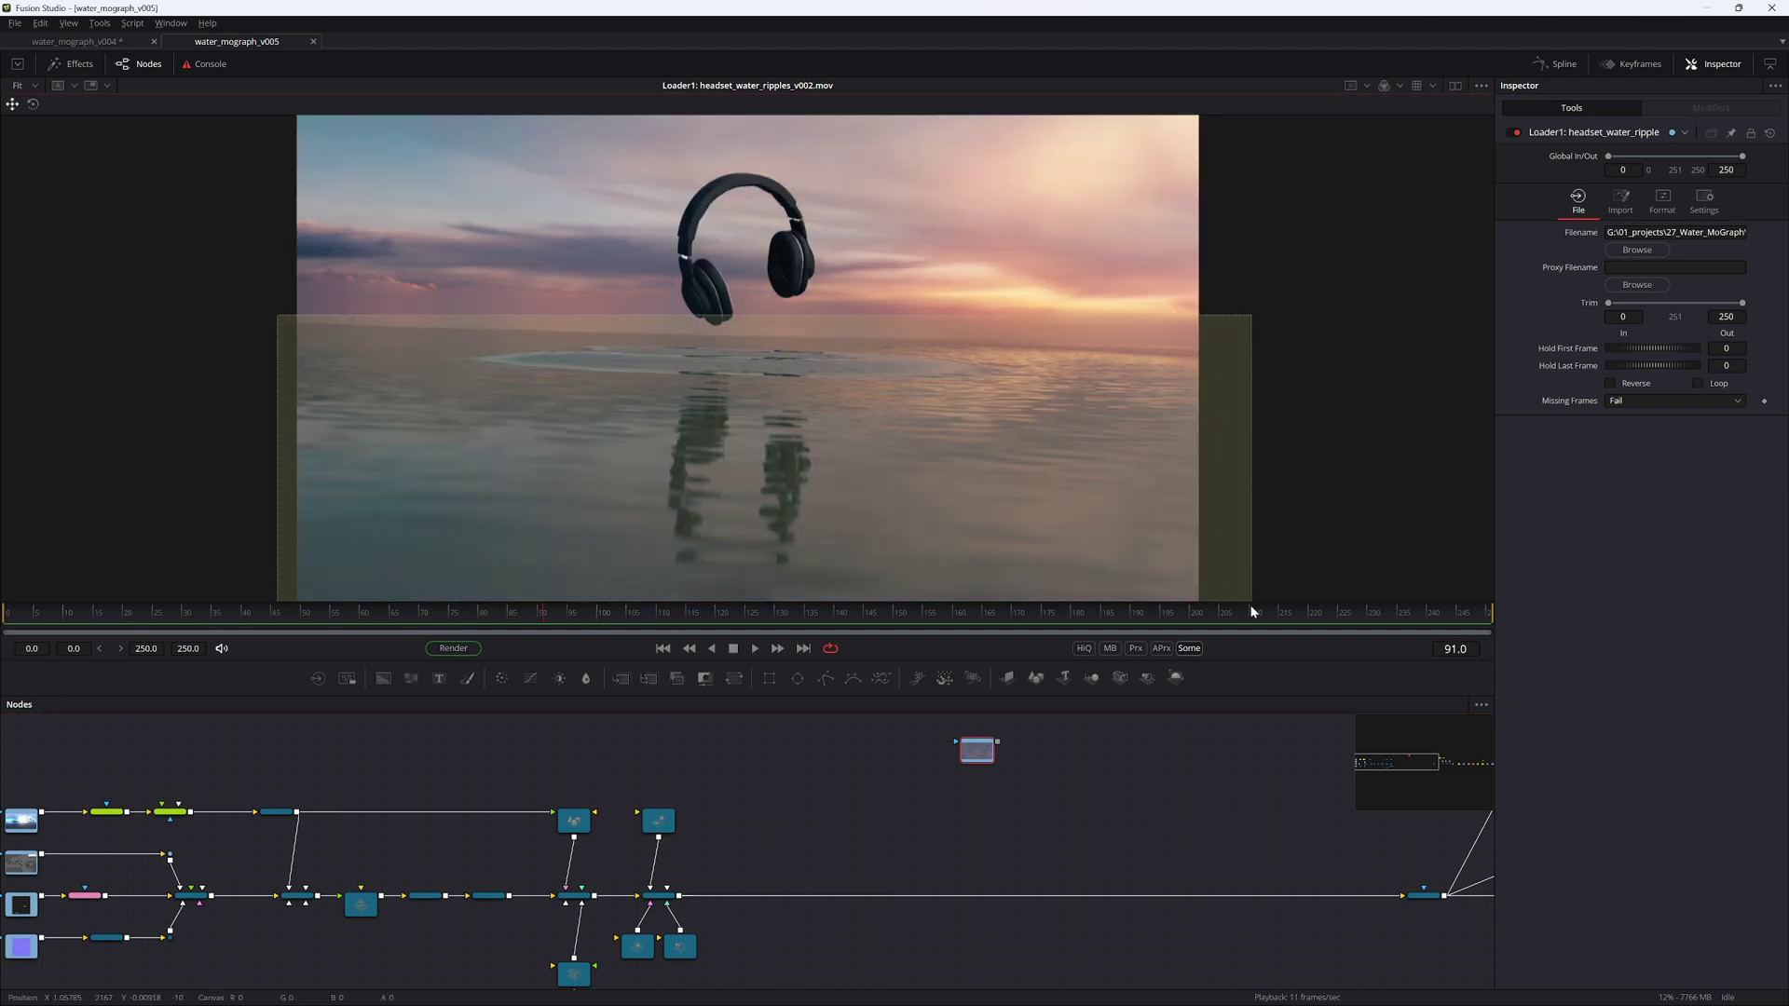
left_click_drag(655, 461, 656, 462)
mouse_move(732, 373)
left_mouse_down()
mouse_move(675, 483)
mouse_move(678, 564)
left_mouse_up()
Step: Display the final Saver1 output from the end of the node tree in the viewer
mouse_move(1476, 832)
middle_mouse_down()
mouse_move(1025, 806)
mouse_move(814, 830)
mouse_move(742, 814)
middle_mouse_up()
scroll(854, 827, "up", 2, "ctrl")
scroll(838, 827, "down", 3, "ctrl")
mouse_move(456, 835)
middle_mouse_down()
mouse_move(1086, 834)
mouse_move(456, 821)
middle_mouse_up()
middle_click_drag(1249, 837, 902, 824)
scroll(902, 825, "up", 3, "ctrl")
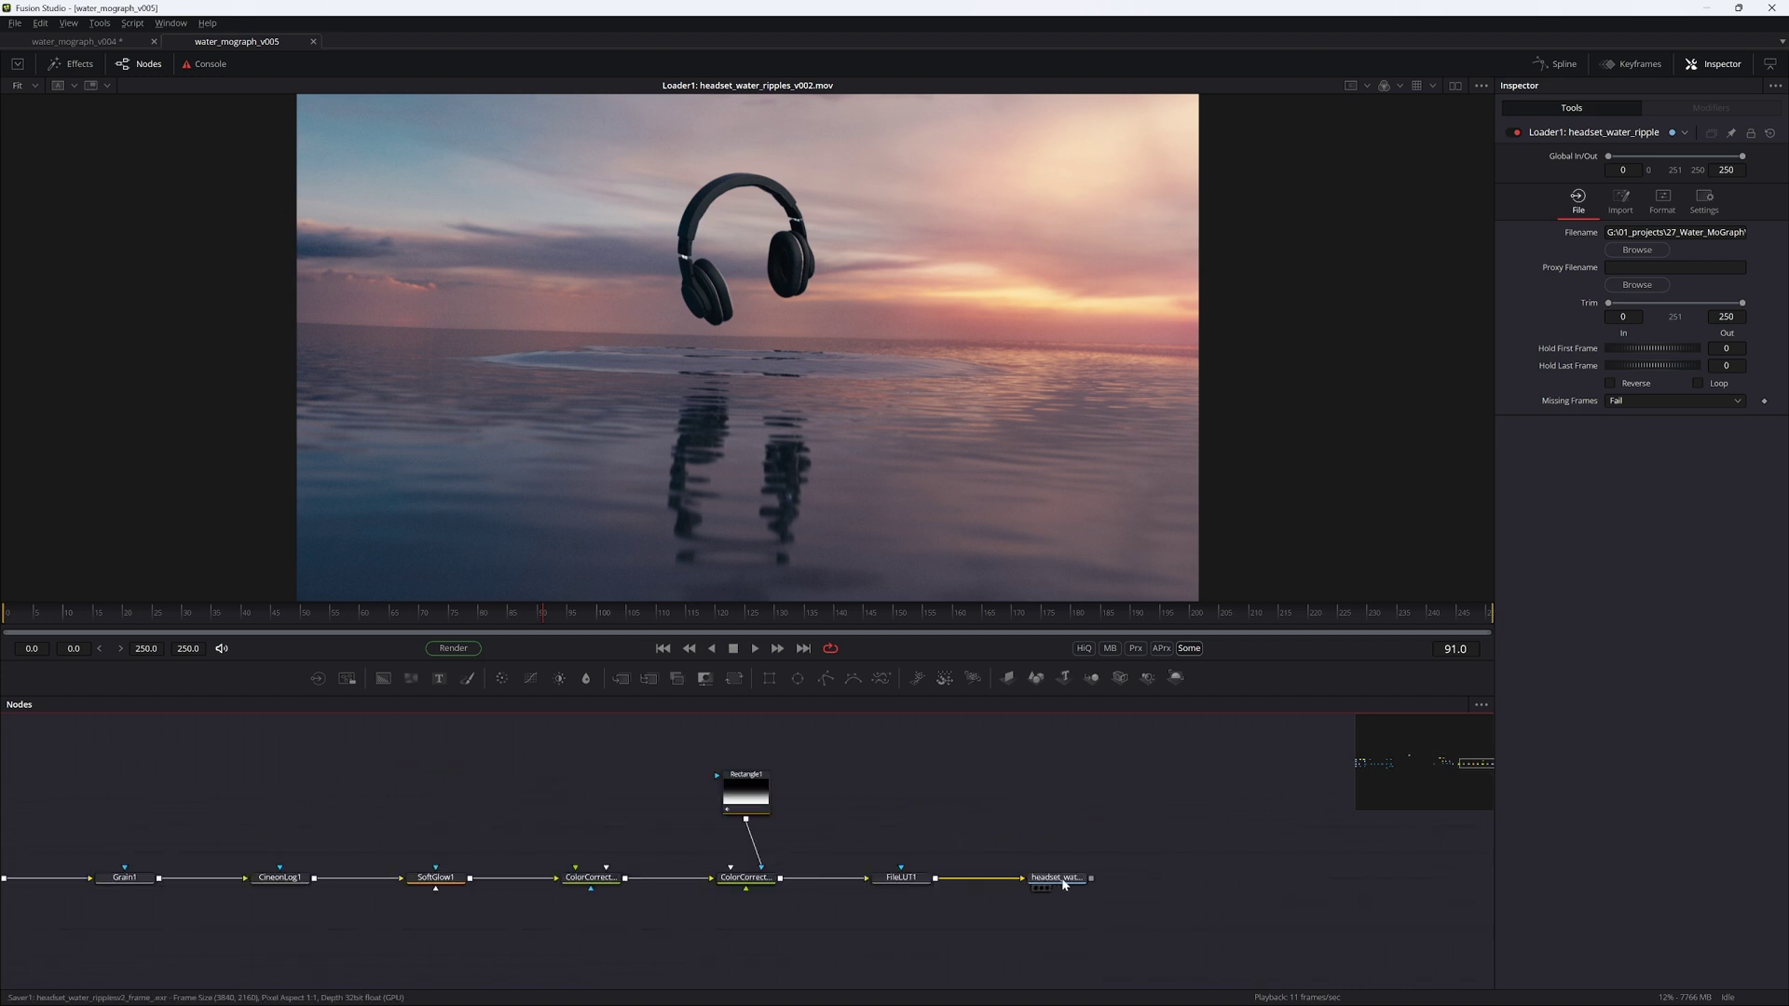
left_click(1061, 877)
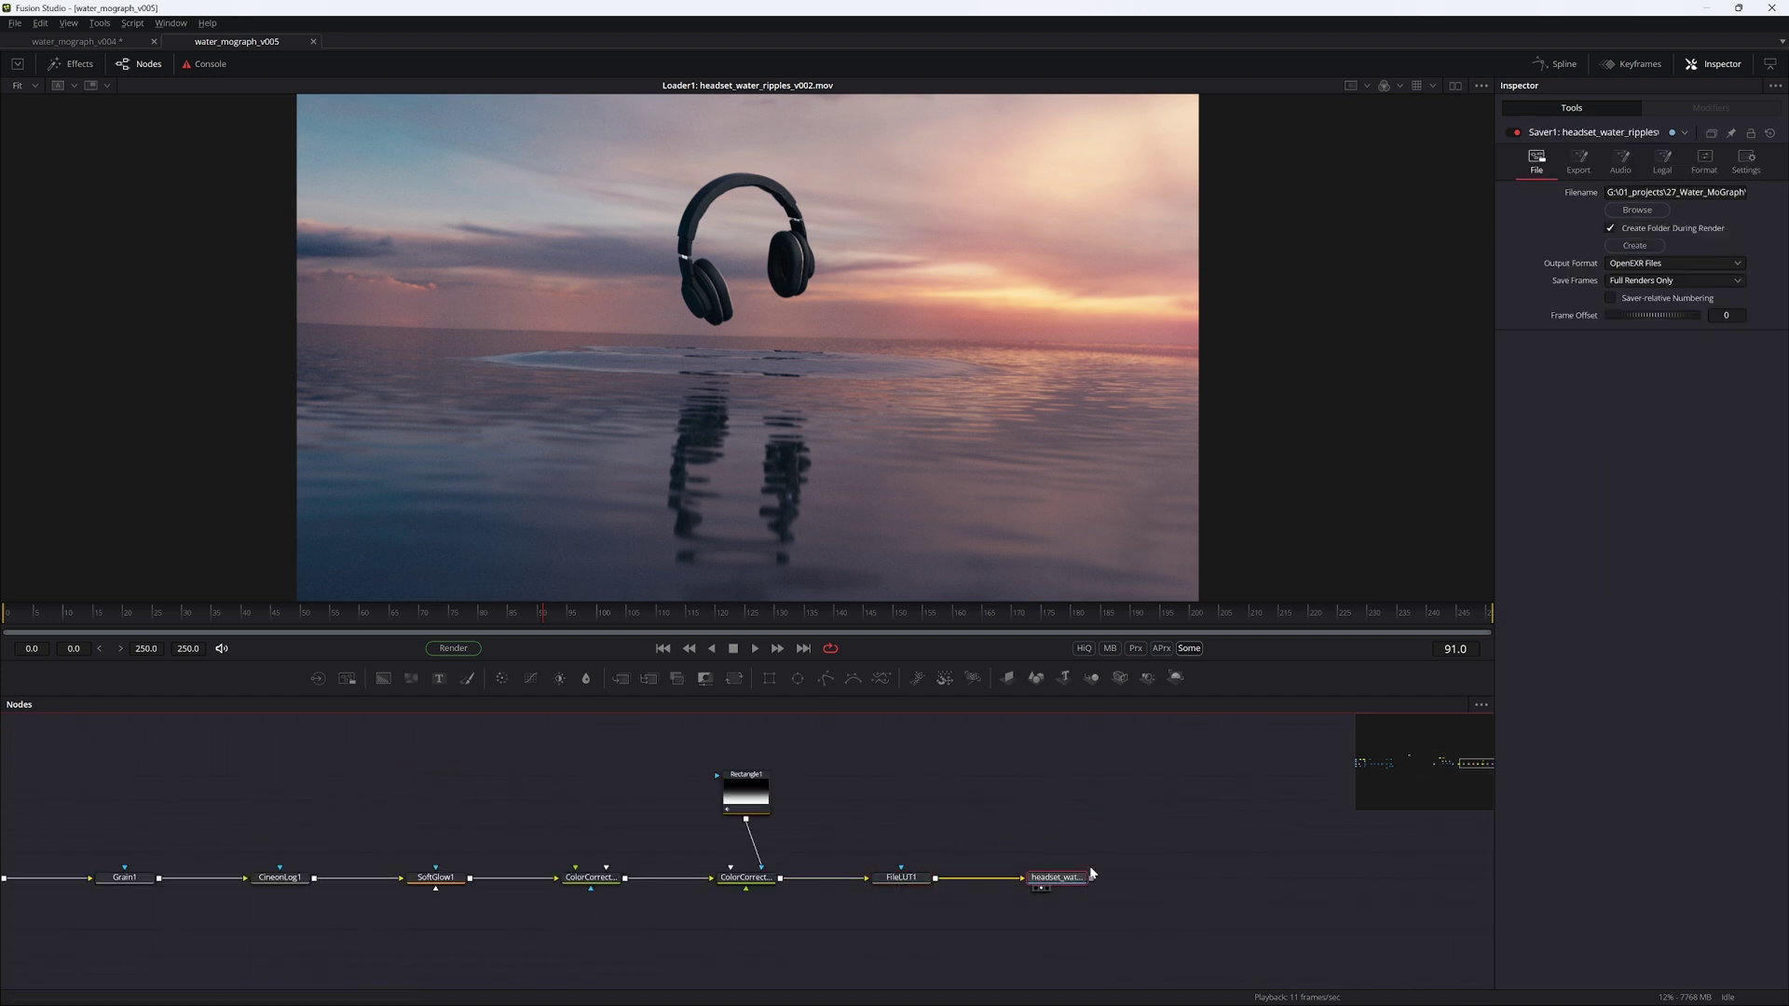
key("1")
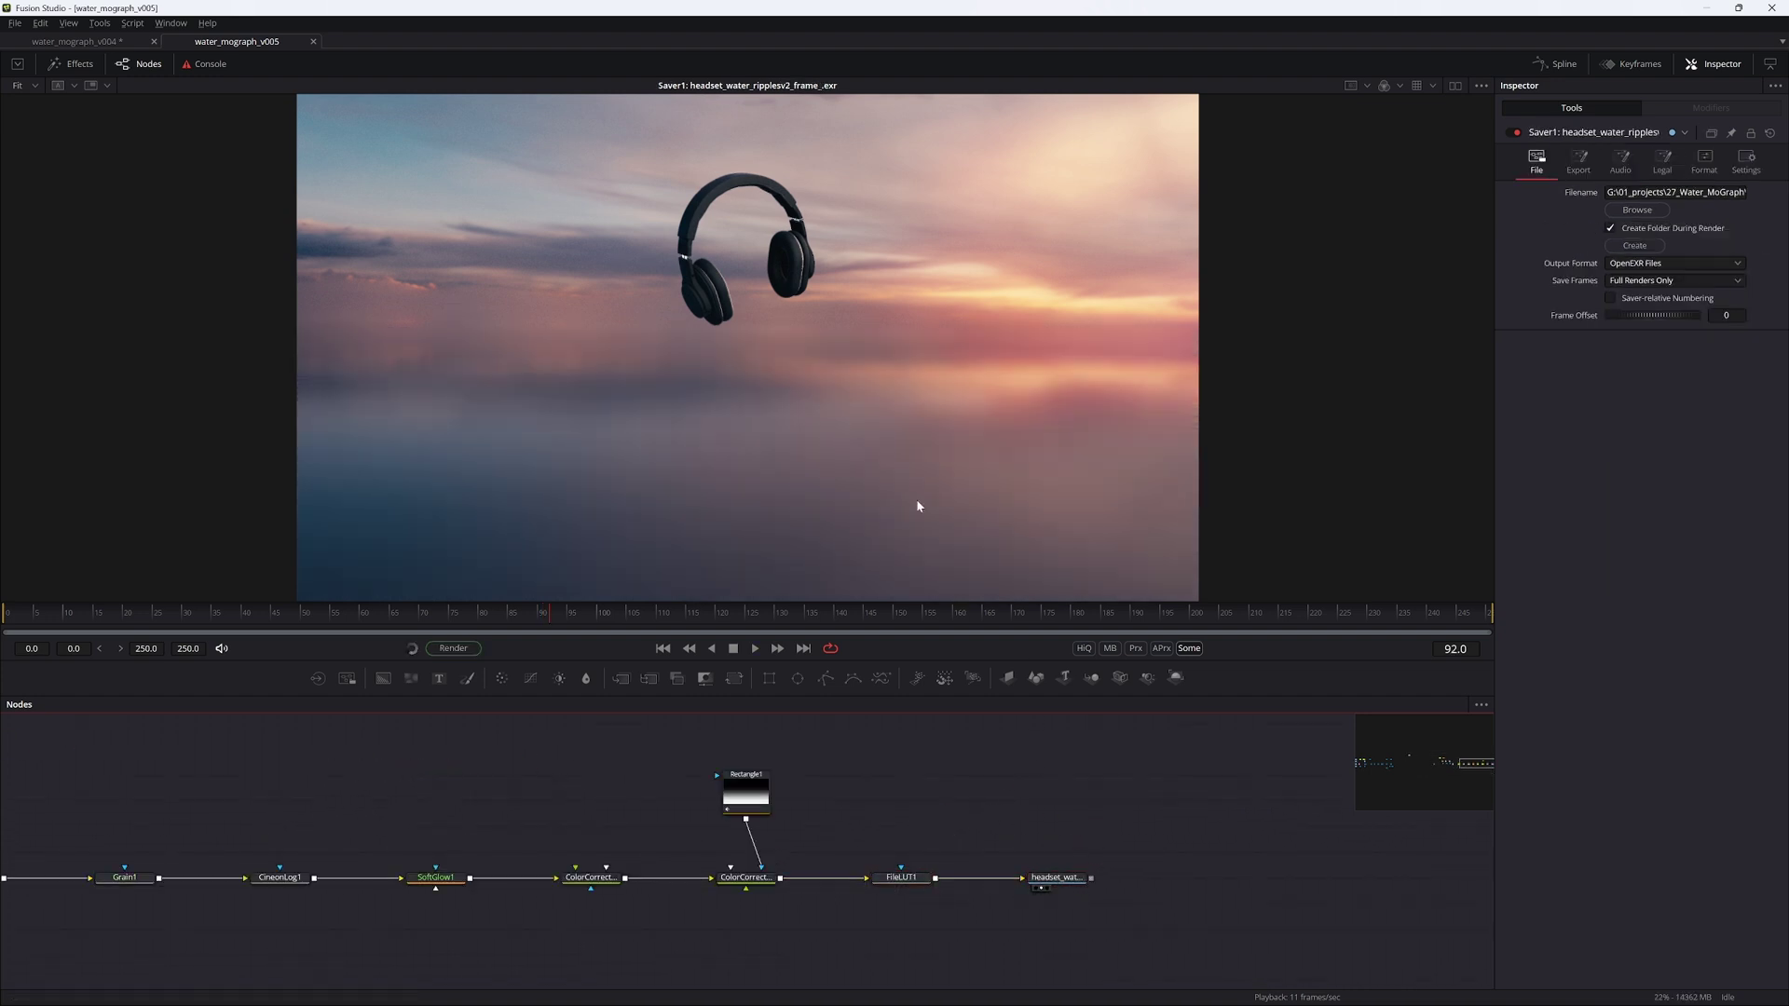
Step: Display the upstream 3D scene in the viewer and examine it from several angles
scroll(847, 819, "down", 3, "ctrl")
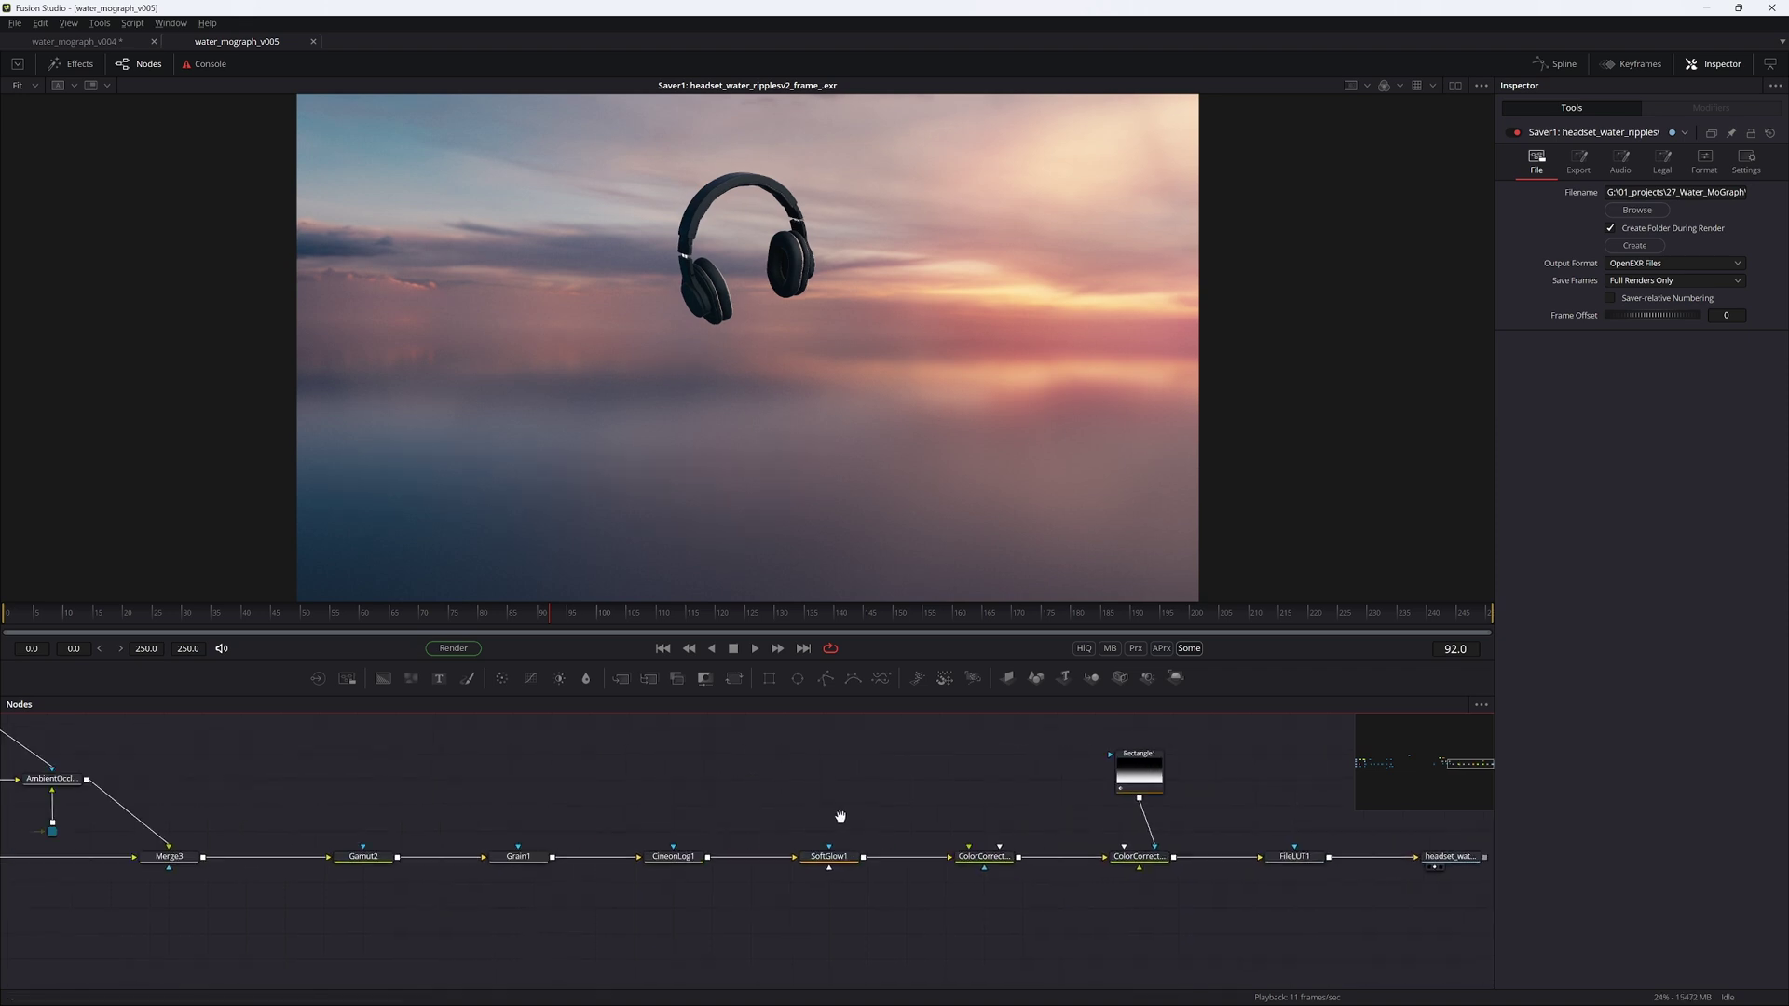
middle_click_drag(392, 856, 1100, 862)
middle_click_drag(494, 857, 931, 882)
left_click(426, 877)
key("1")
middle_click_drag(878, 343, 280, 623, "alt")
middle_click_drag(595, 298, 1202, 368, "alt")
Step: Examine the sky image through the outputs of Gamut1, ColorCorrector1 and SphereMap2 in turn
scroll(654, 830, "down", 3, "ctrl")
middle_click_drag(350, 849, 829, 909)
left_click_drag(215, 874, 679, 463)
left_click(317, 850)
key("1")
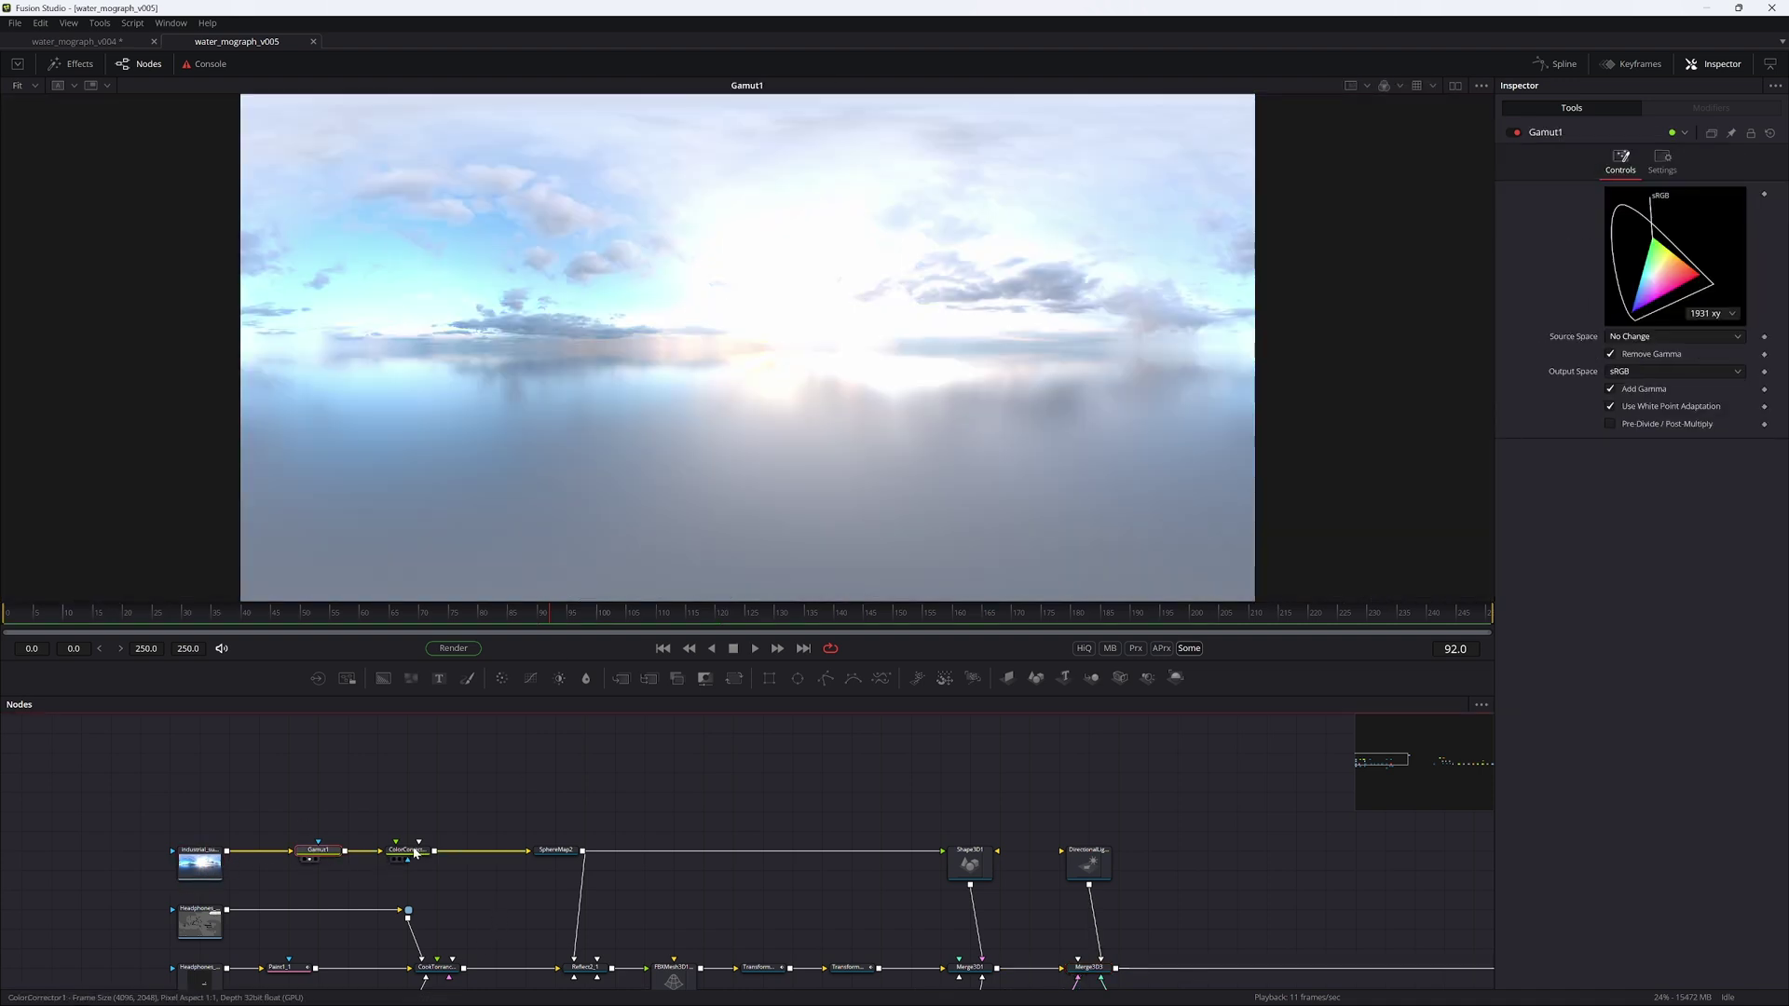
left_click(415, 853)
key("1")
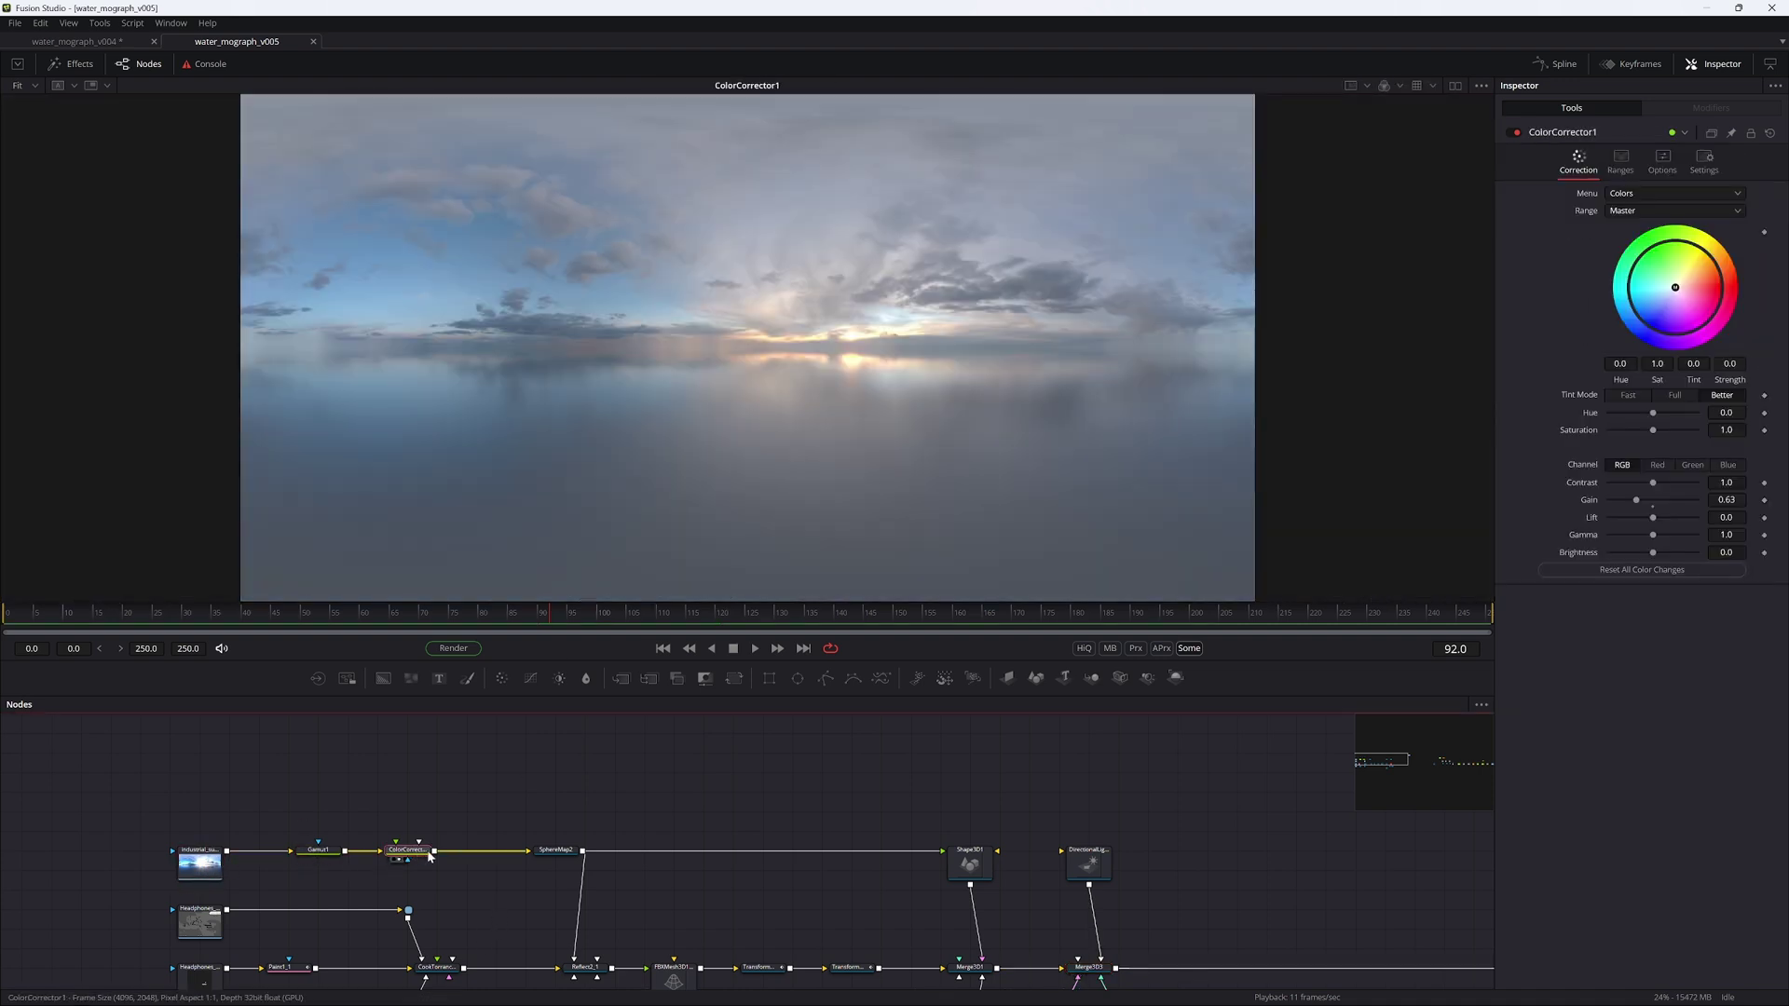
left_click(568, 851)
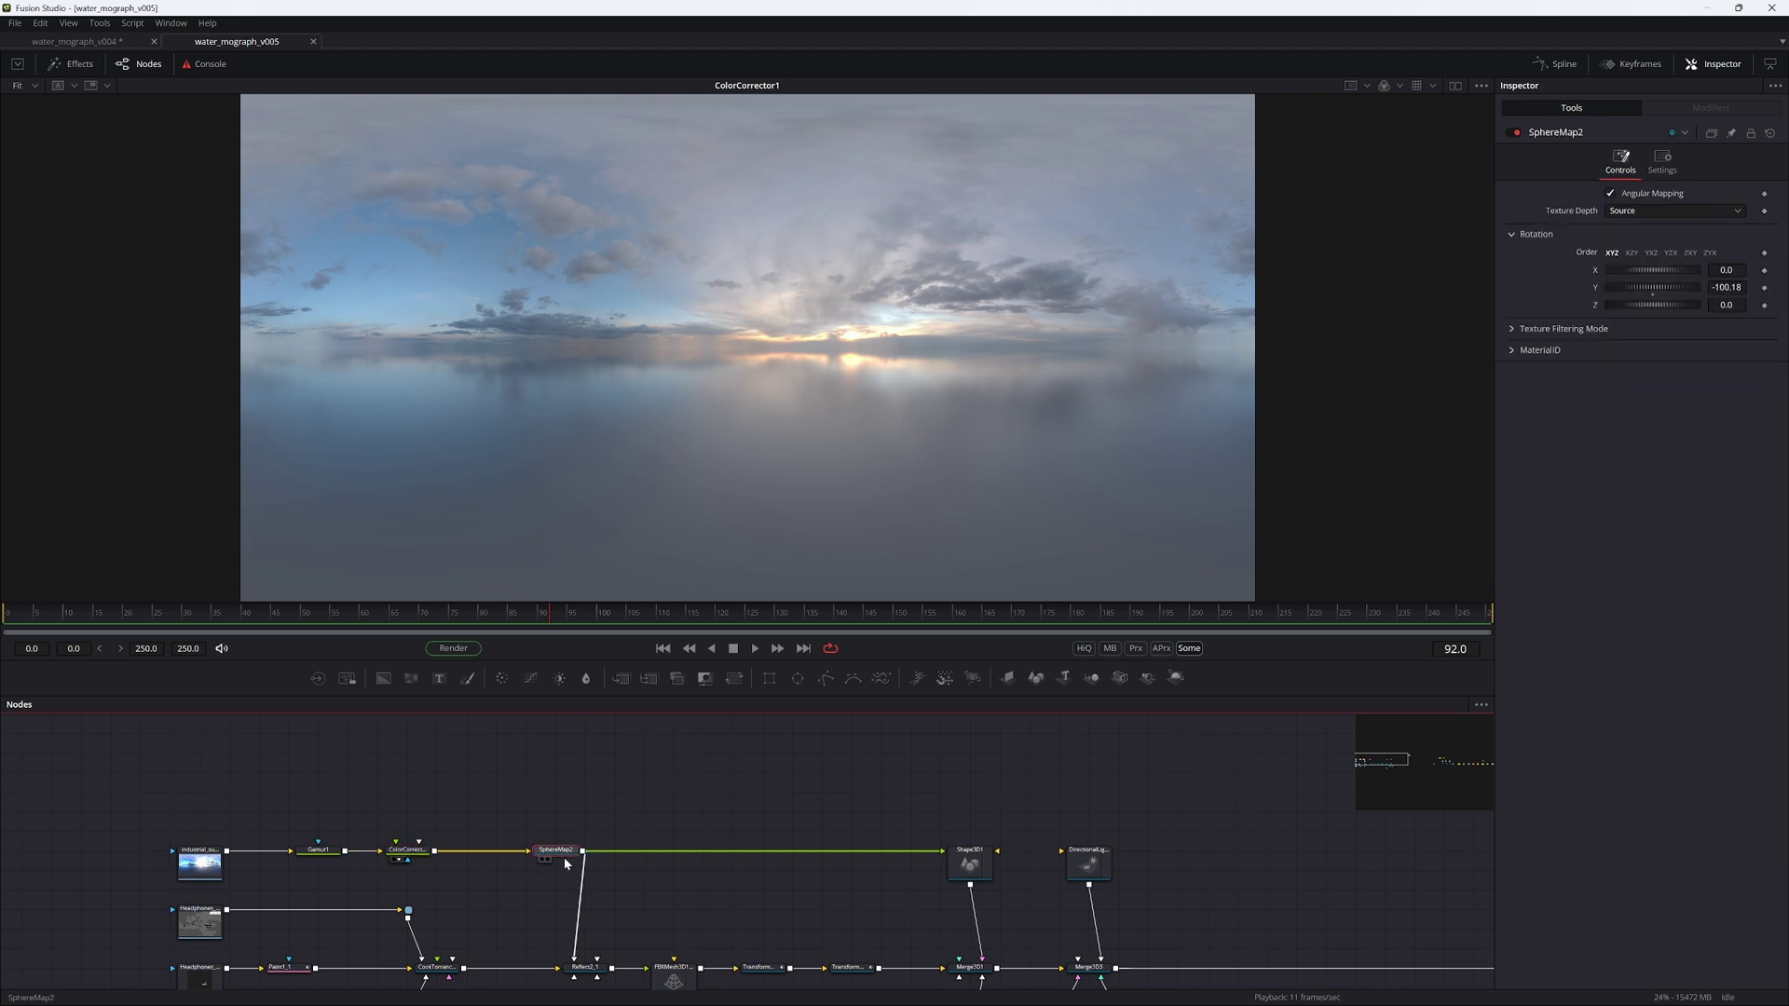
key("1")
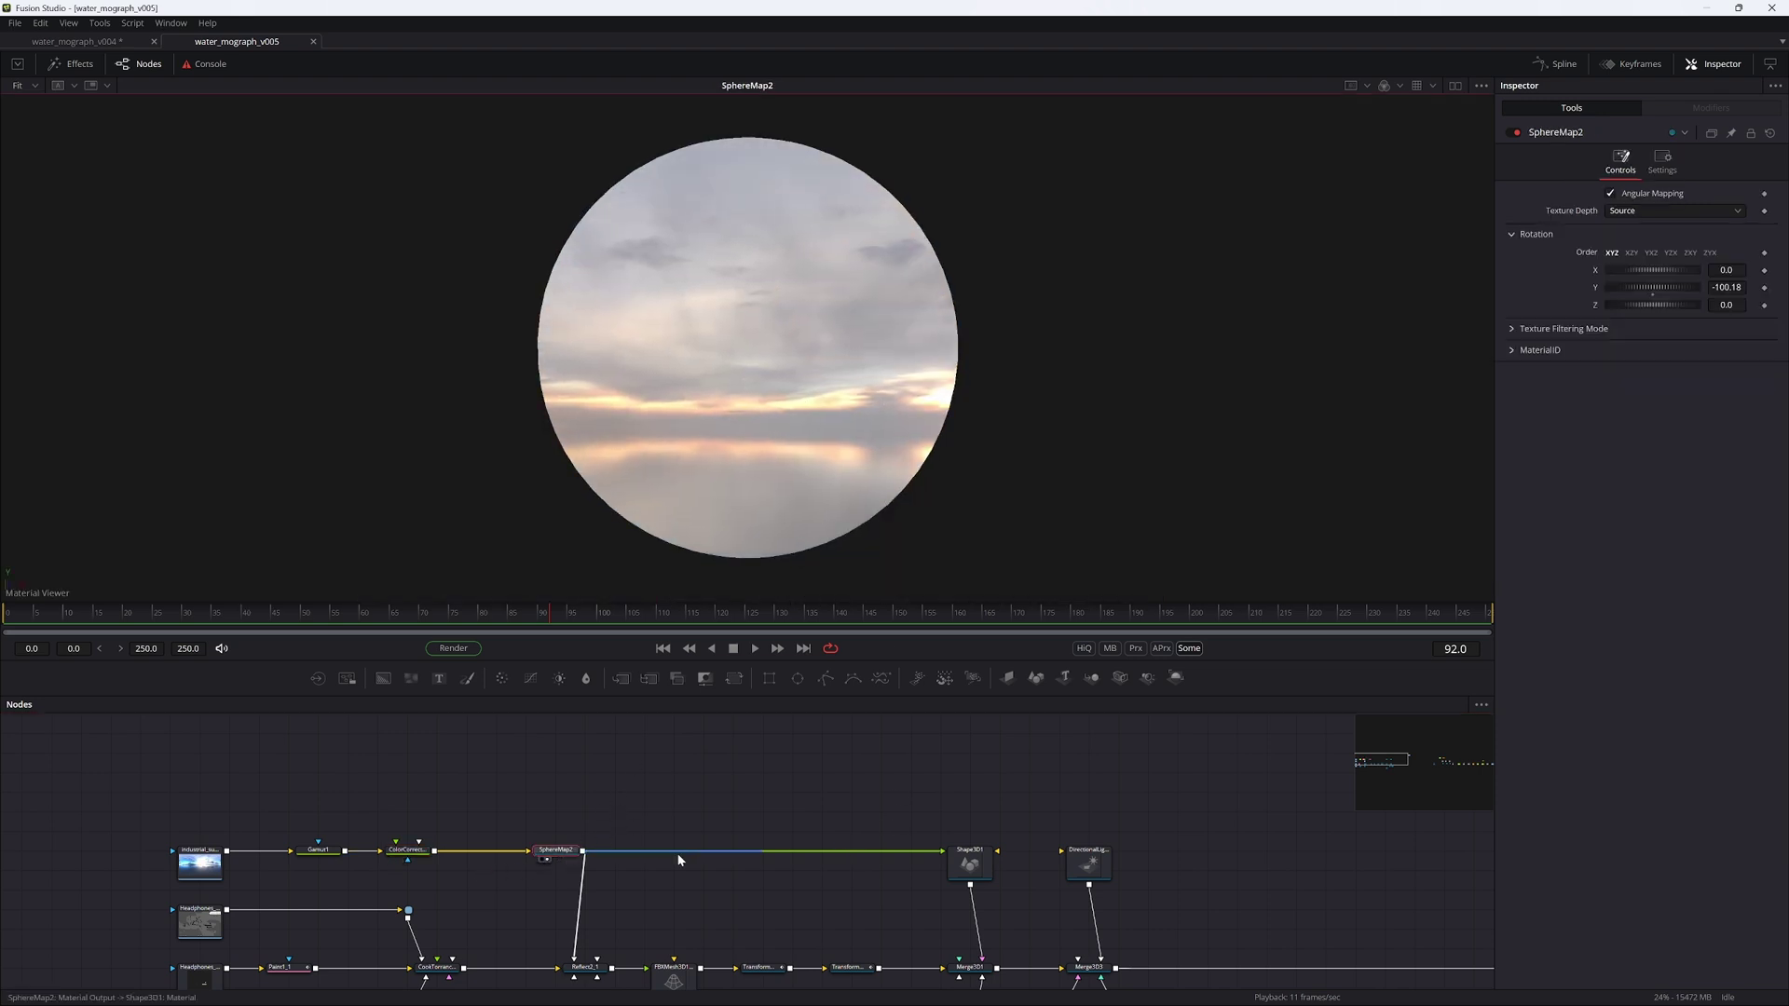
Step: Display the Shape3D1 sky sphere in the viewer and inspect how the environment texture maps onto it
left_click(970, 862)
key("1")
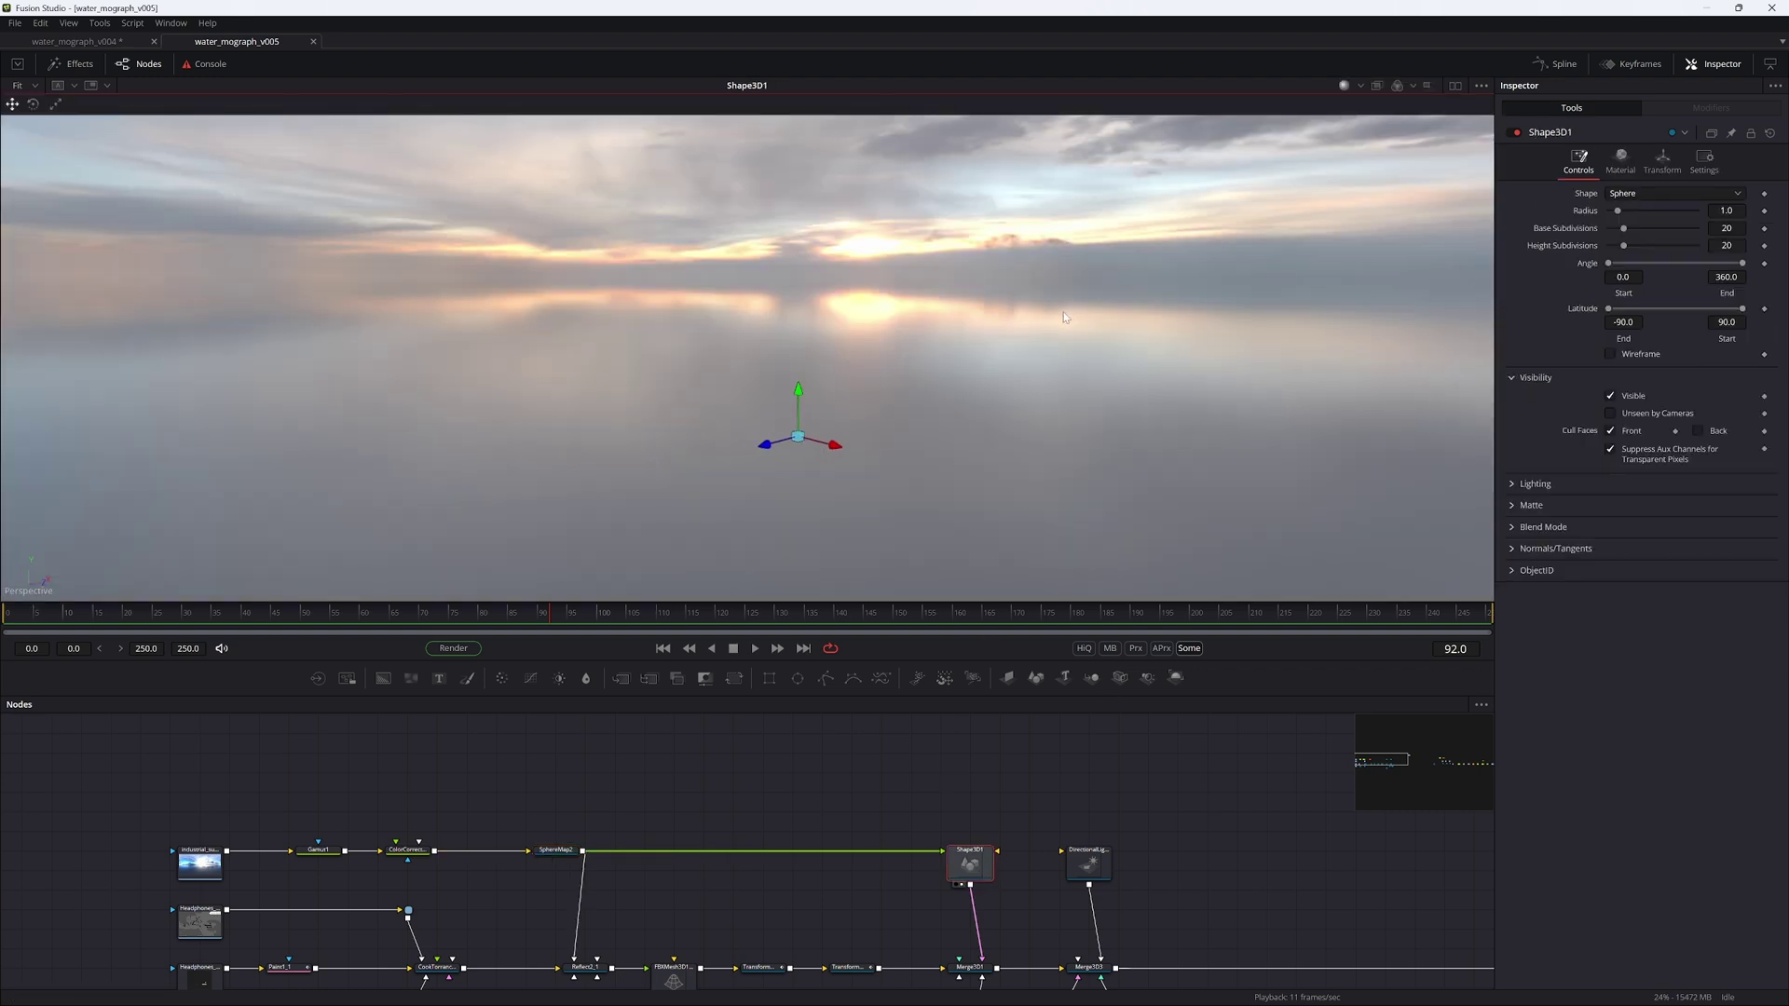
key("f")
scroll(587, 503, "up", 3, "ctrl")
middle_click_drag(792, 415, 832, 351, "alt")
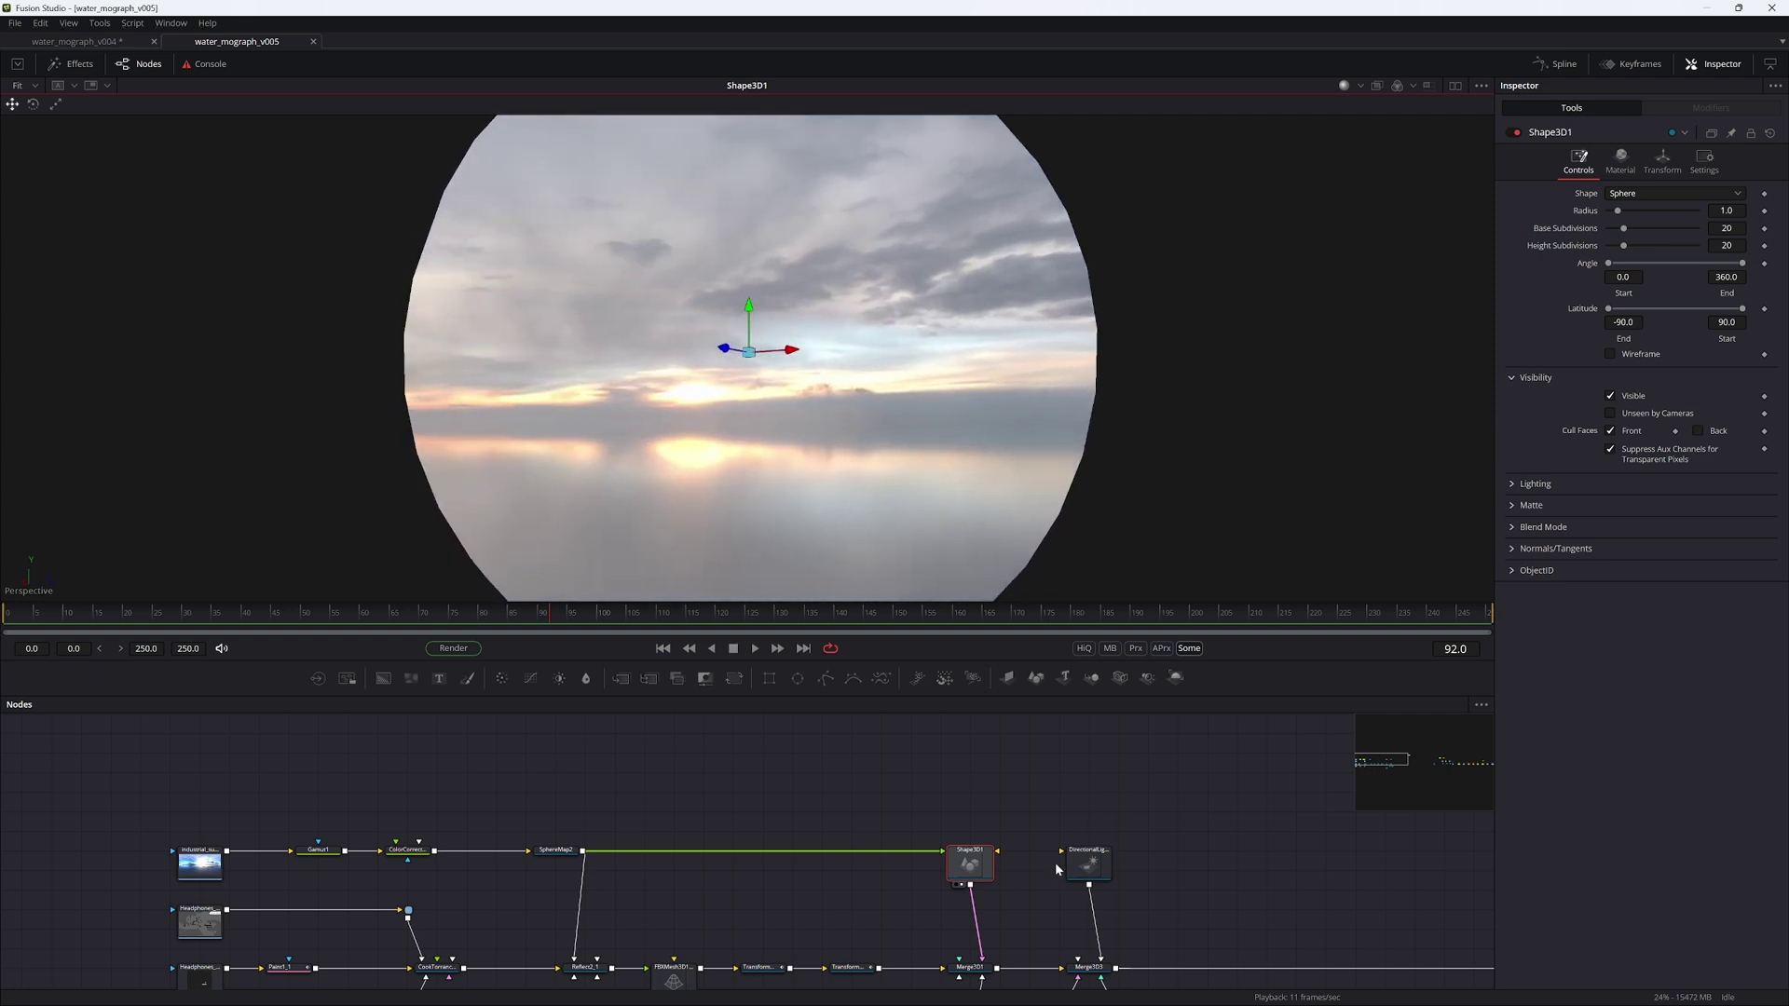
Step: Display Merge3D1 in the viewer and play the animation while examining the headphones and camera setup
left_click(970, 967)
middle_click_drag(970, 967, 948, 915)
key("1")
scroll(695, 406, "down", 5, "ctrl")
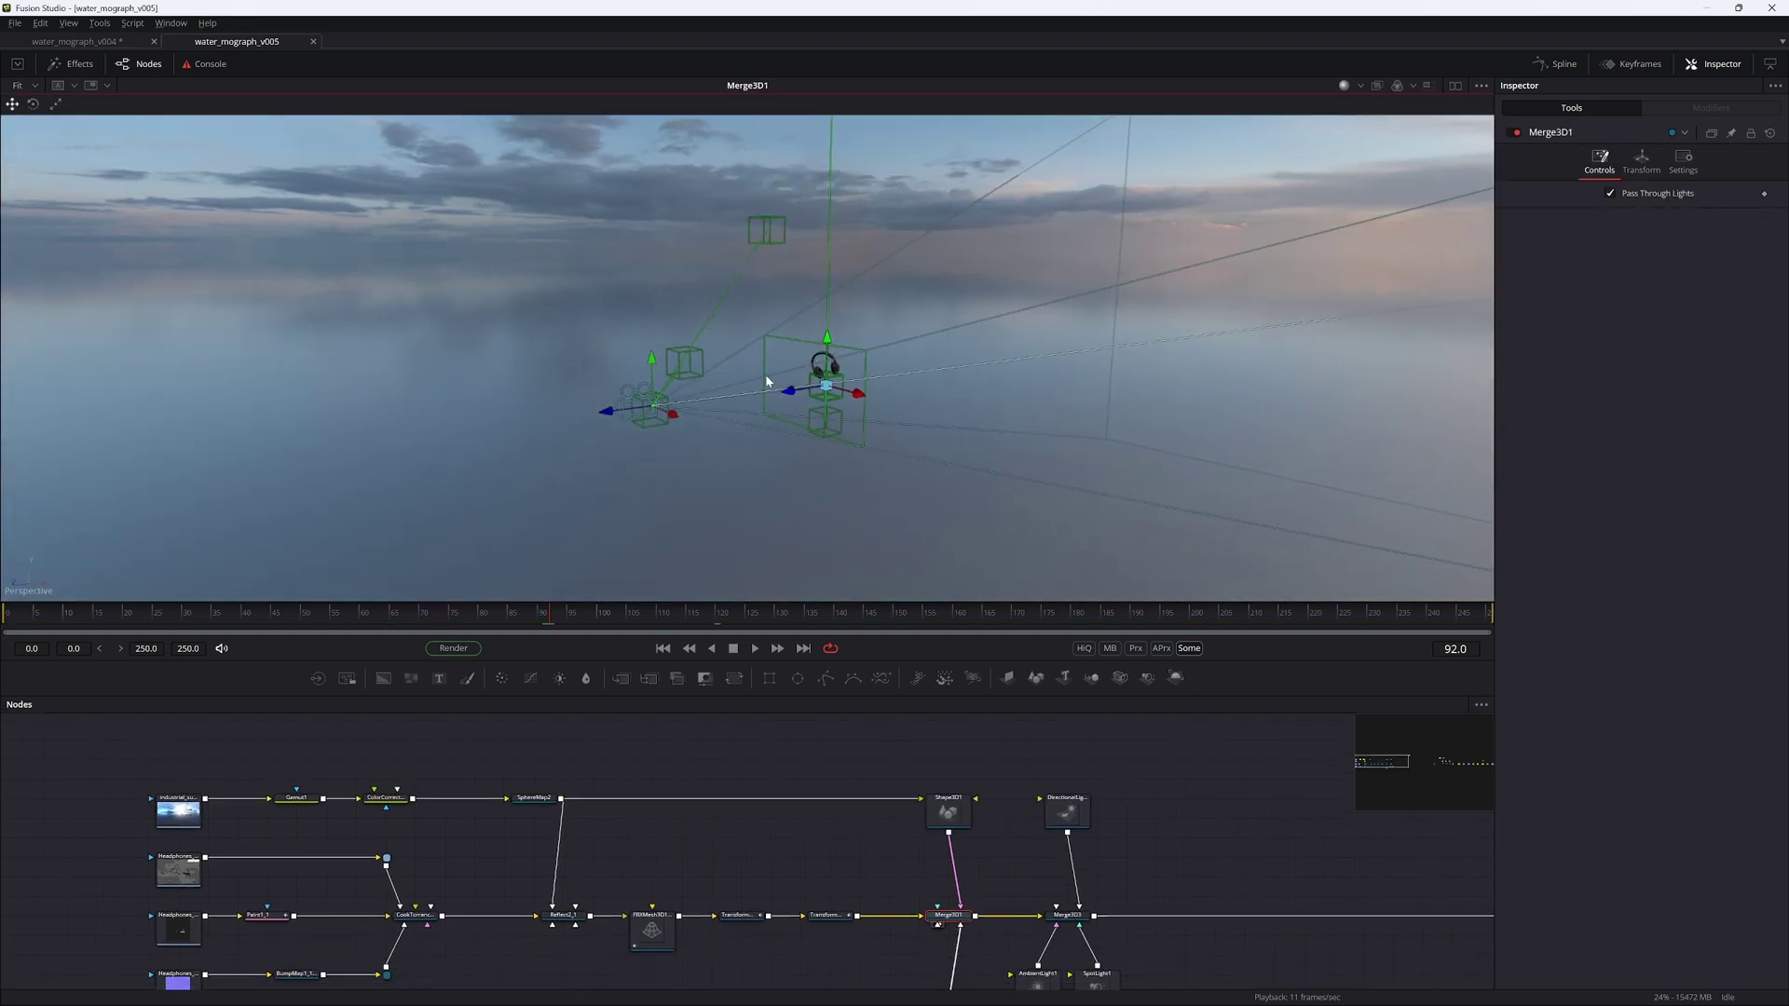
middle_click_drag(778, 361, 766, 414)
key("space")
left_click_drag(541, 615, 1, 658)
middle_click_drag(742, 356, 870, 300, "alt")
key("space")
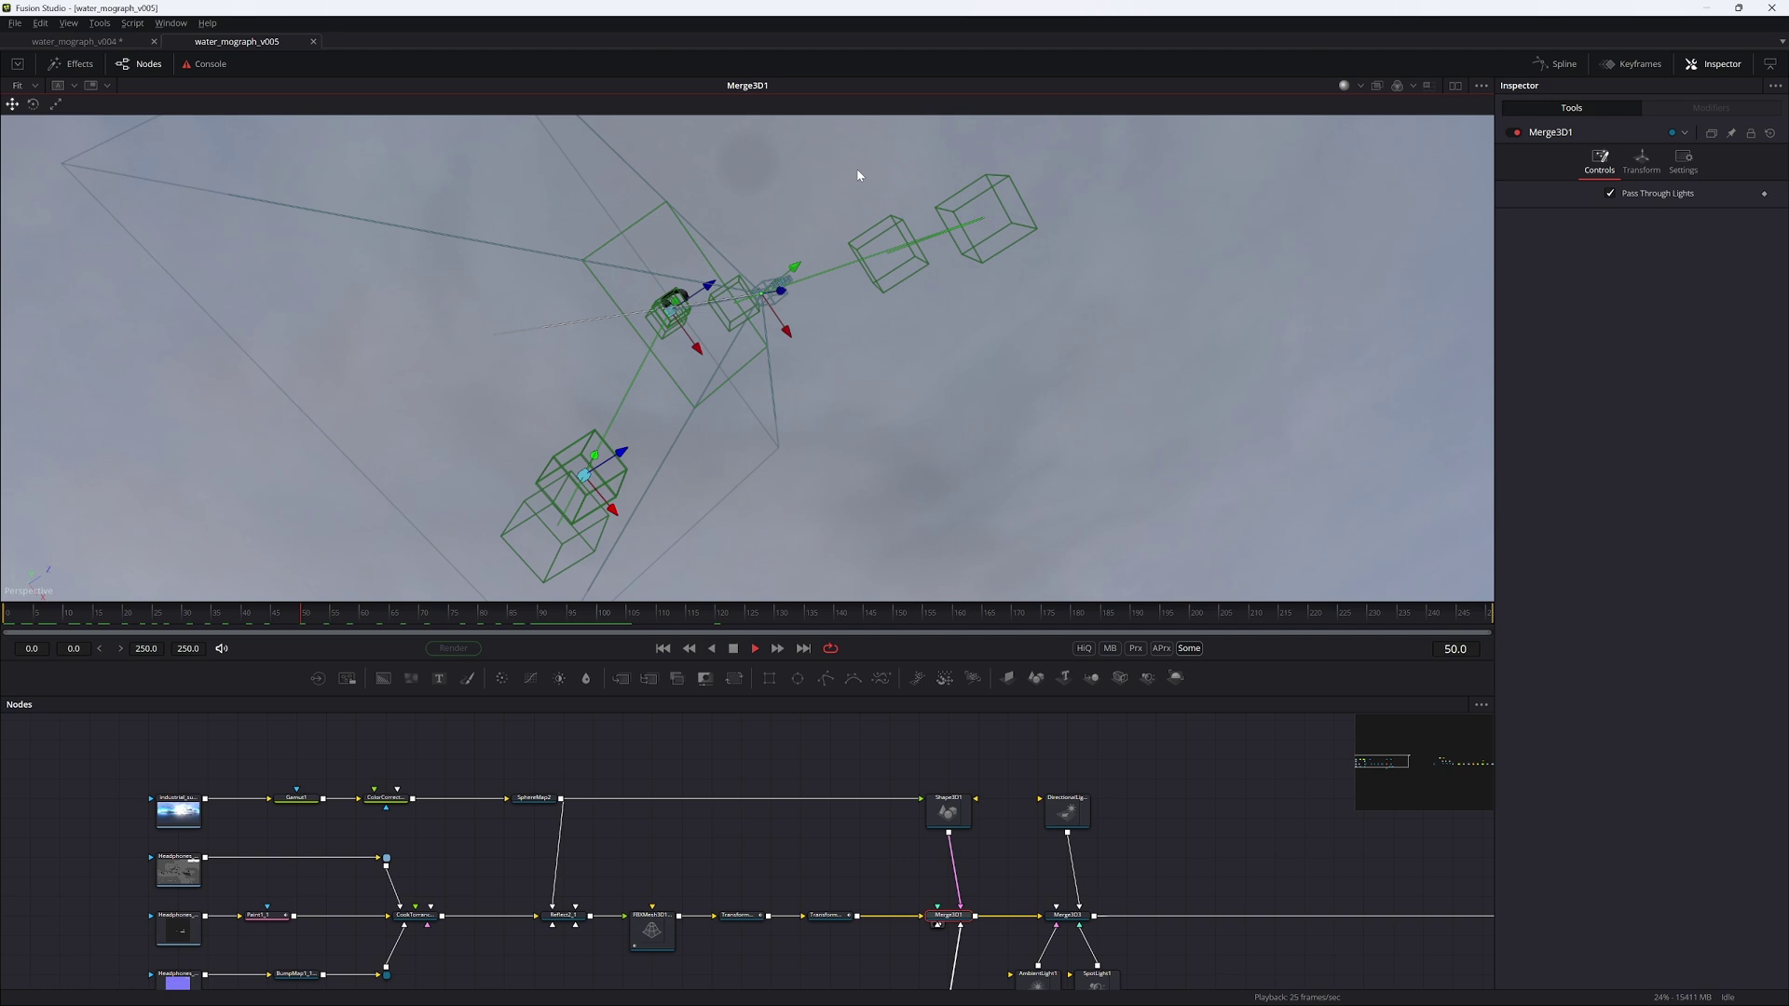
middle_click_drag(858, 176, 818, 378, "alt")
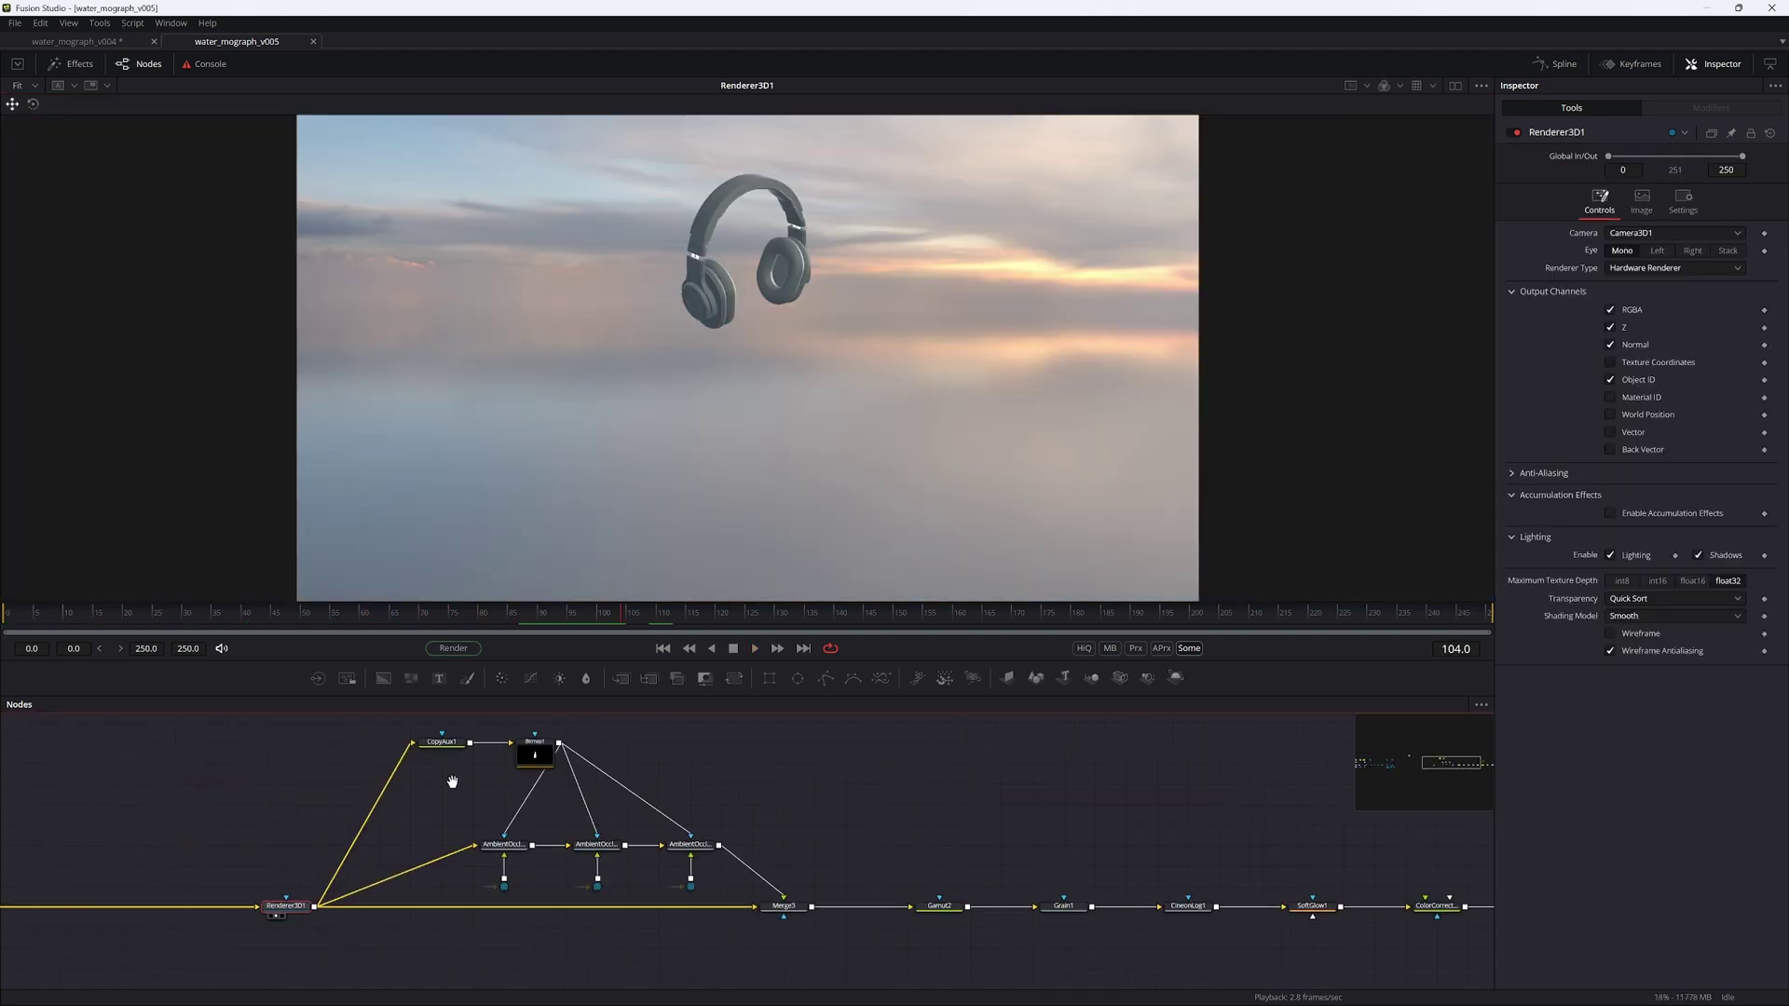
Step: Check the compositing chain by displaying the last AmbientOcclusion node, Merge3 and FileLUT1 in turn
middle_click_drag(452, 781, 445, 773)
left_click(690, 837)
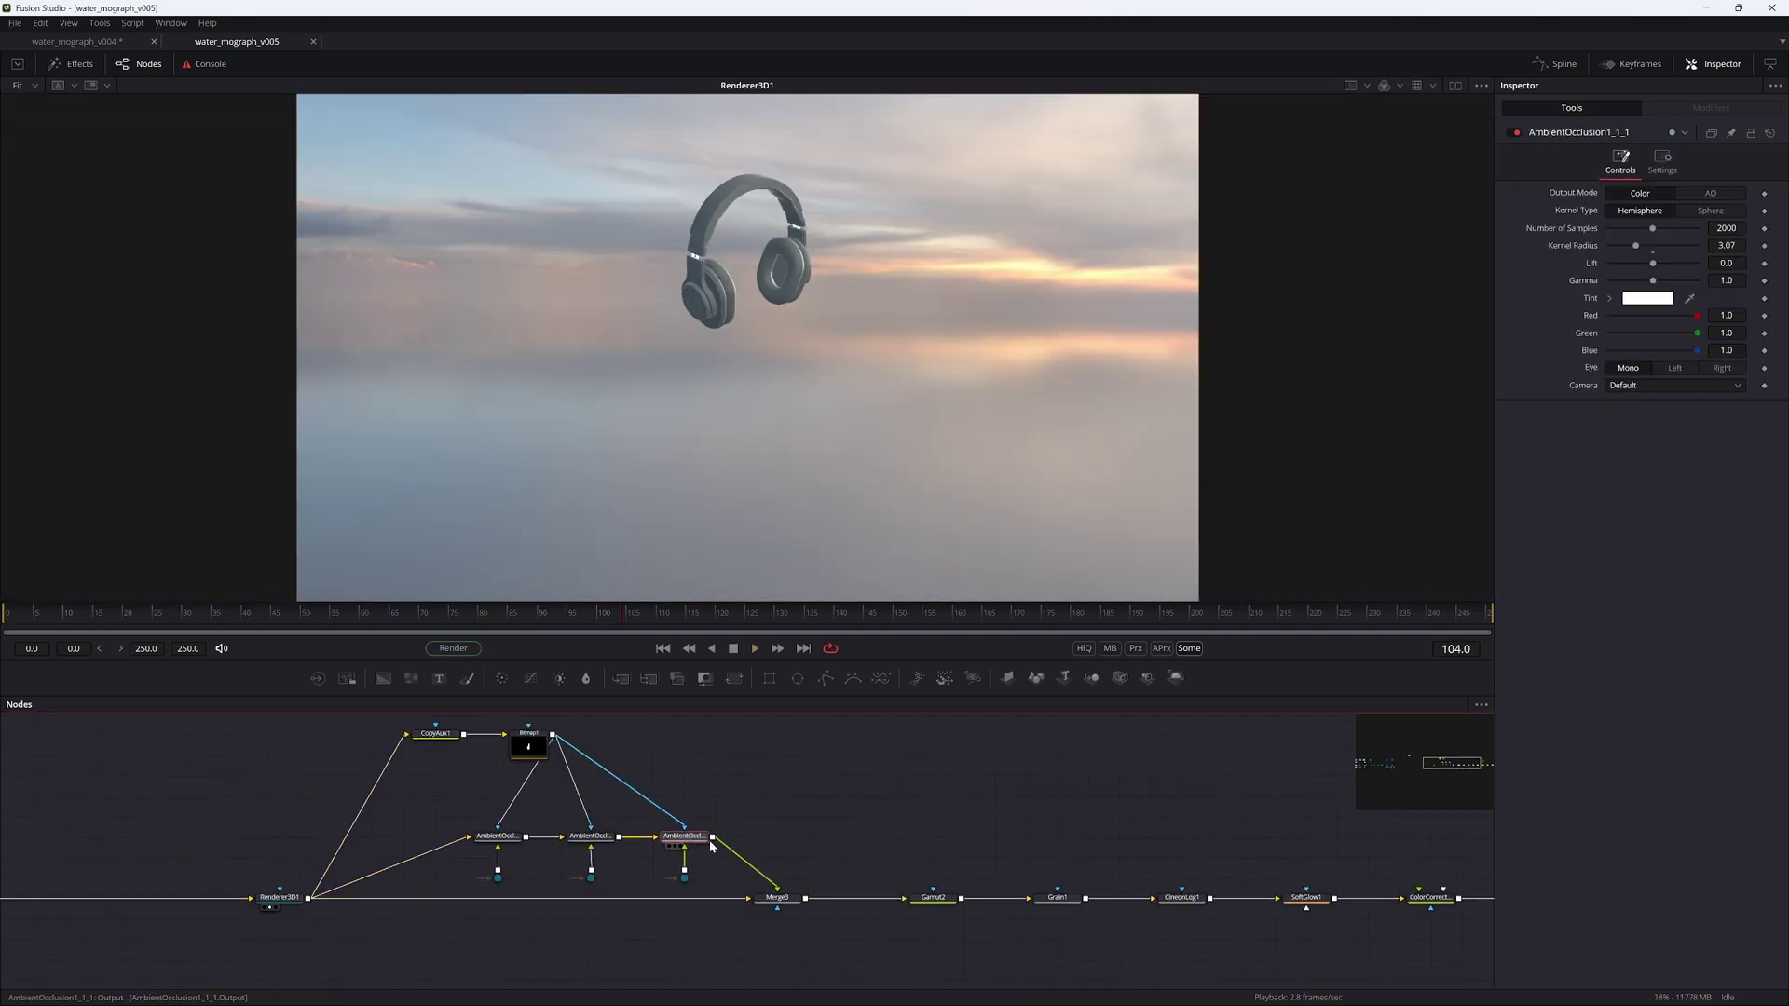
key("1")
left_click(778, 898)
key("1")
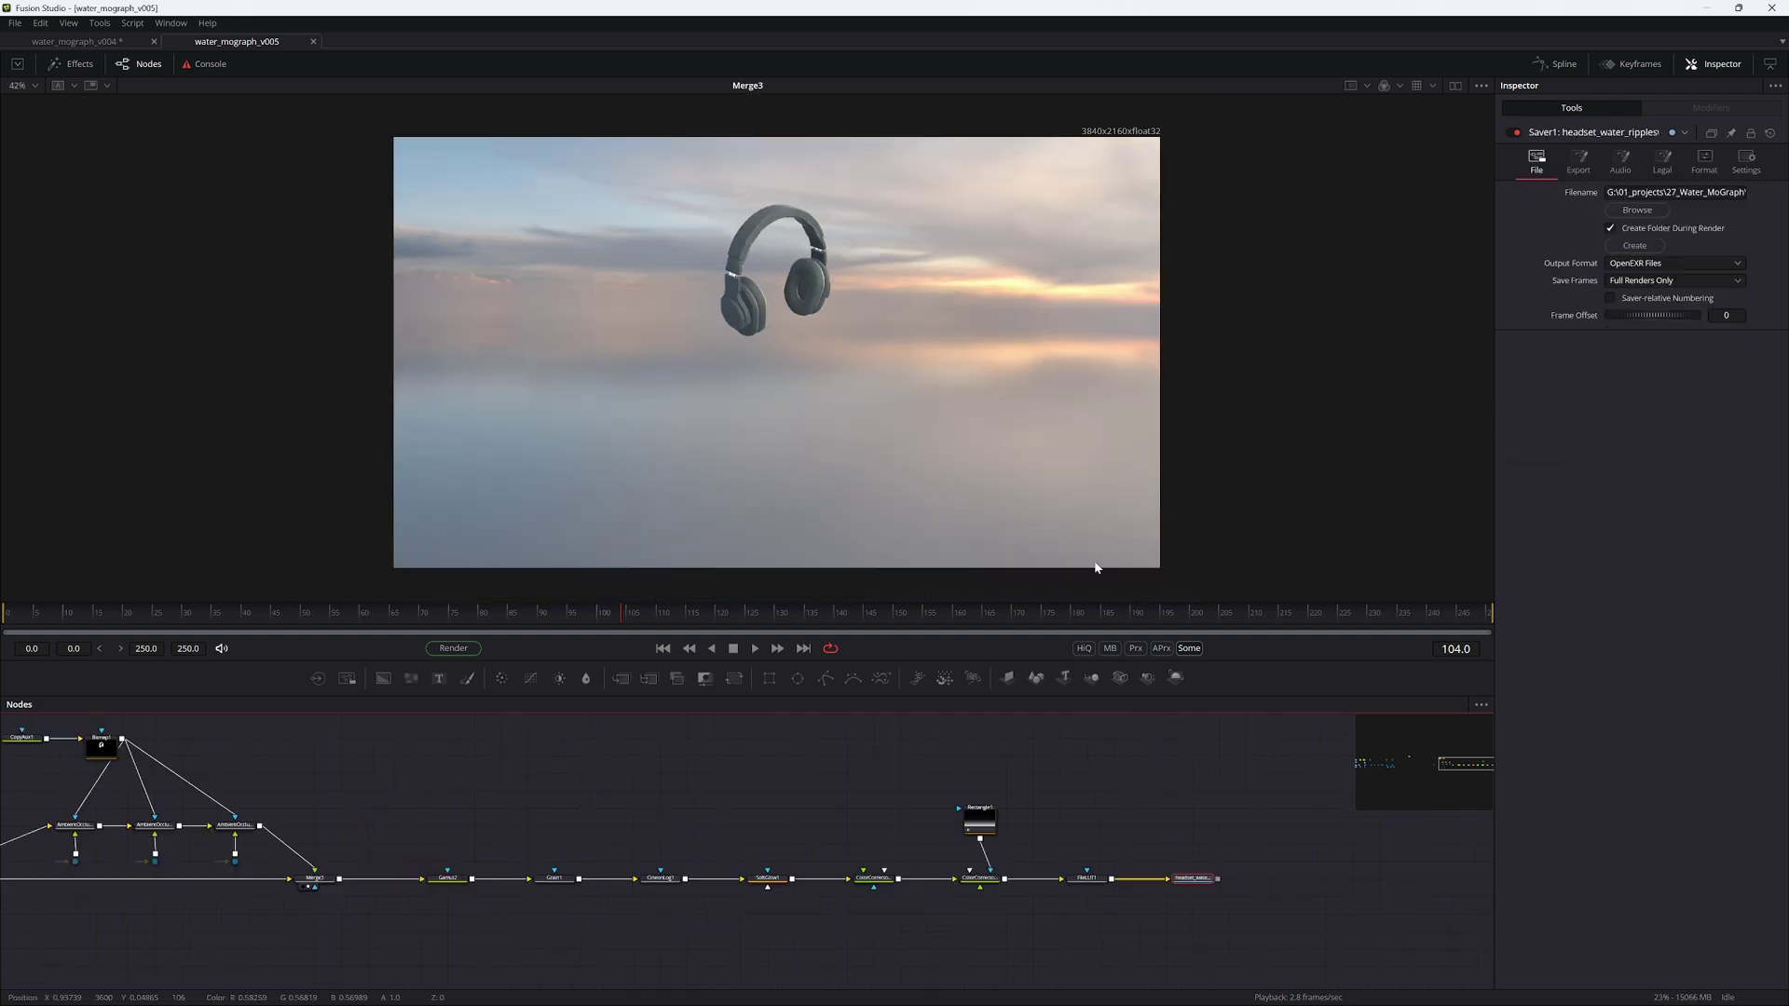
left_click_drag(386, 793, 978, 950)
left_click(1096, 882)
key("1")
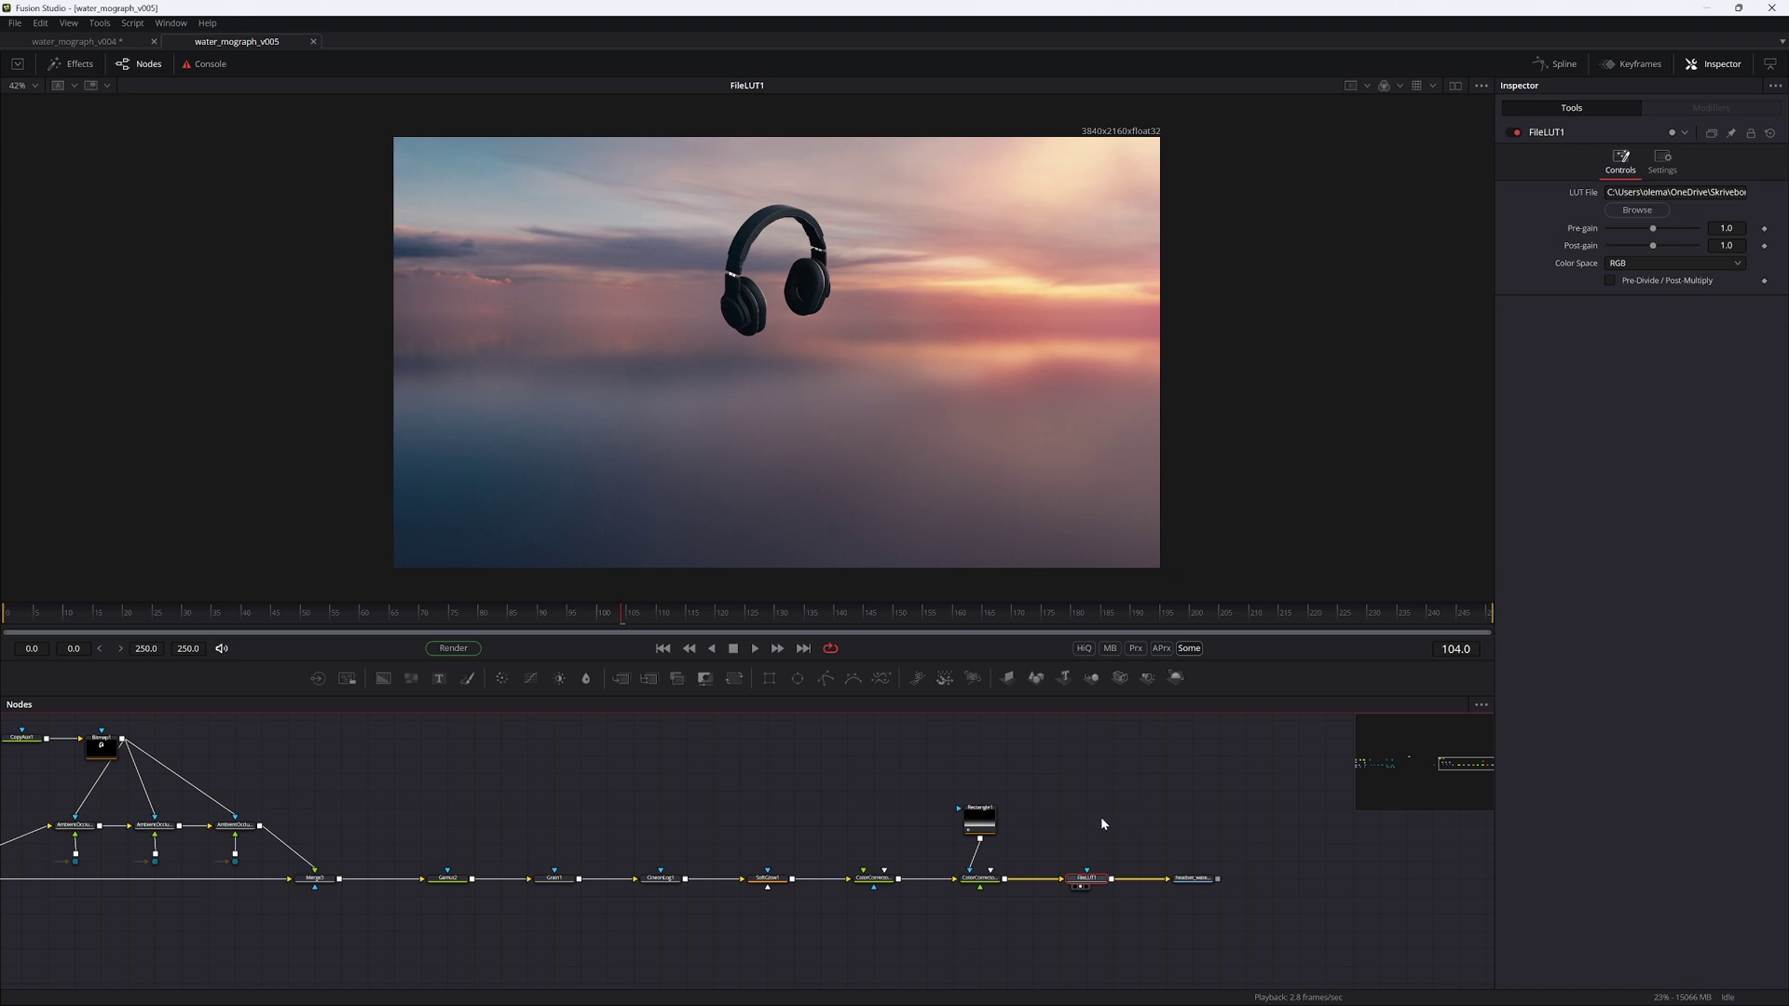
Step: Insert a Merge 3D node between Merge3D3 and Renderer3D1 and display it in the viewer
middle_click_drag(803, 818, 1197, 823)
scroll(970, 811, "down", 1, "ctrl")
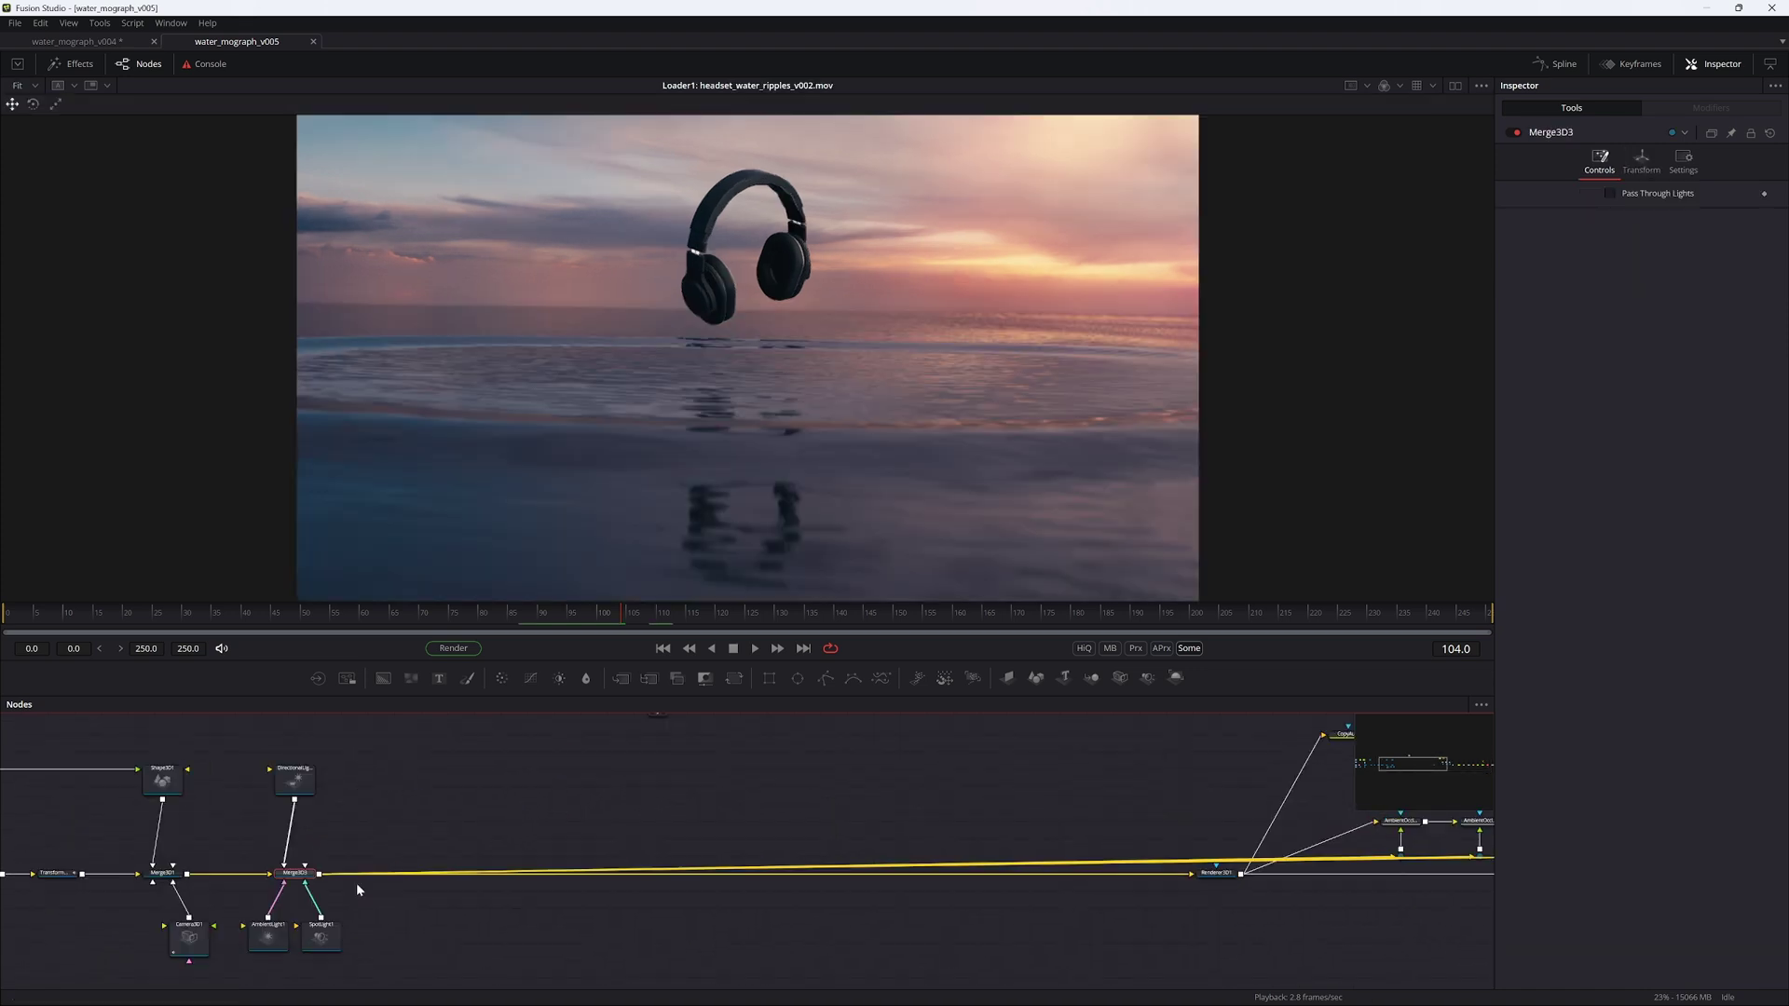
key("shift+space")
type("merge 3")
key("Return")
left_click_drag(337, 873, 463, 876)
key("2")
middle_click_drag(783, 407, 840, 396, "alt")
scroll(840, 396, "up", 2, "ctrl")
left_click_drag(473, 874, 578, 873)
Step: Add a Shape 3D plane above the new Merge 3D node and connect it to that merge
left_click(587, 788)
key("shift+space")
type("shape 3d")
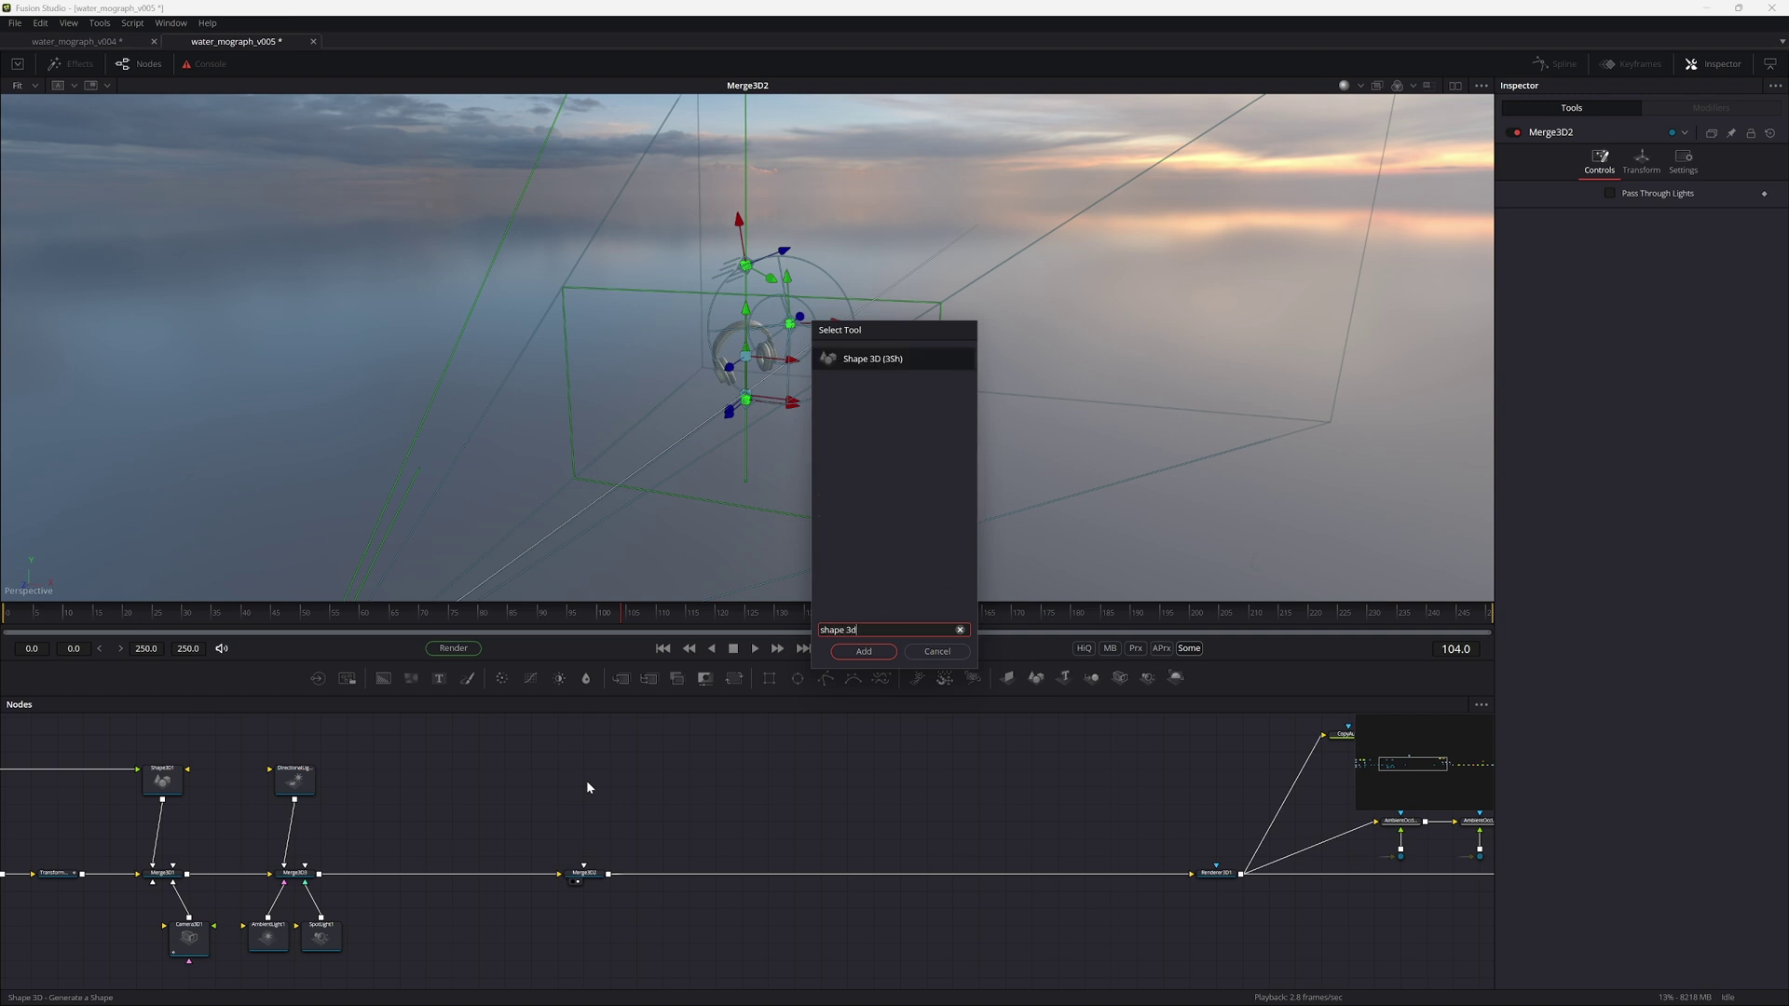
key("Return")
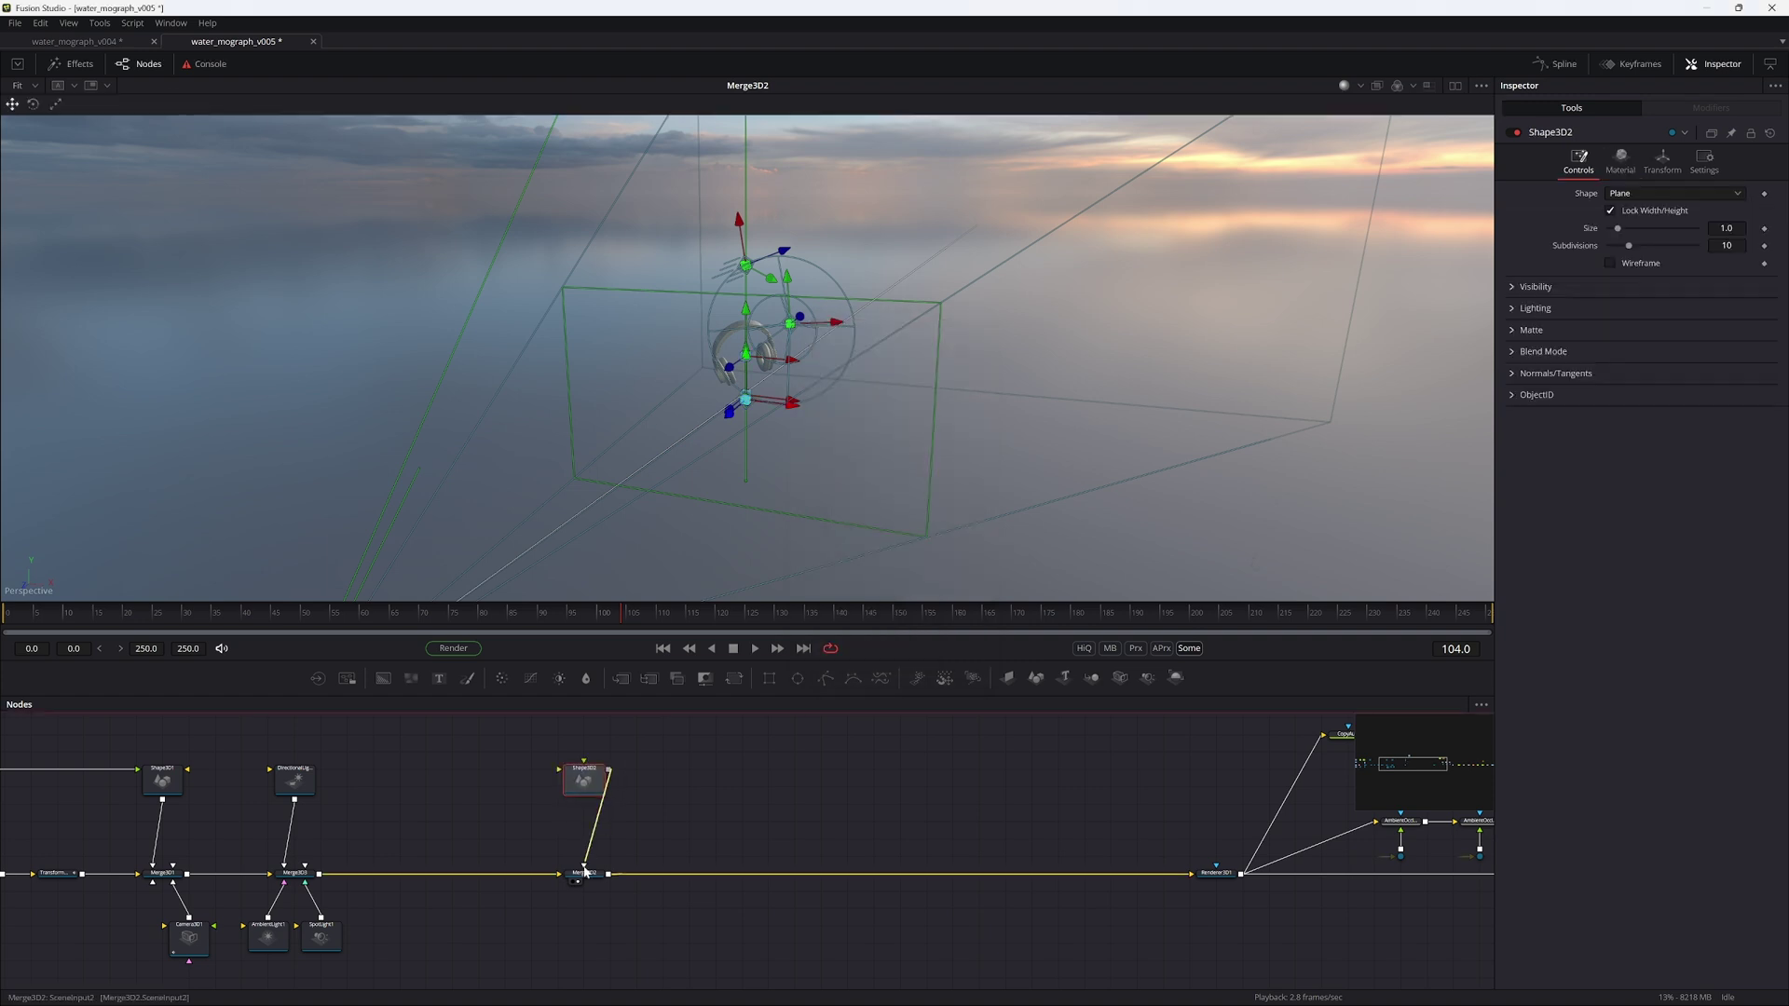
Step: Lay the new plane flat beneath the headphones by setting its X rotation to -90
middle_click_drag(708, 503, 1010, 451, "alt")
scroll(1010, 451, "up", 5, "ctrl")
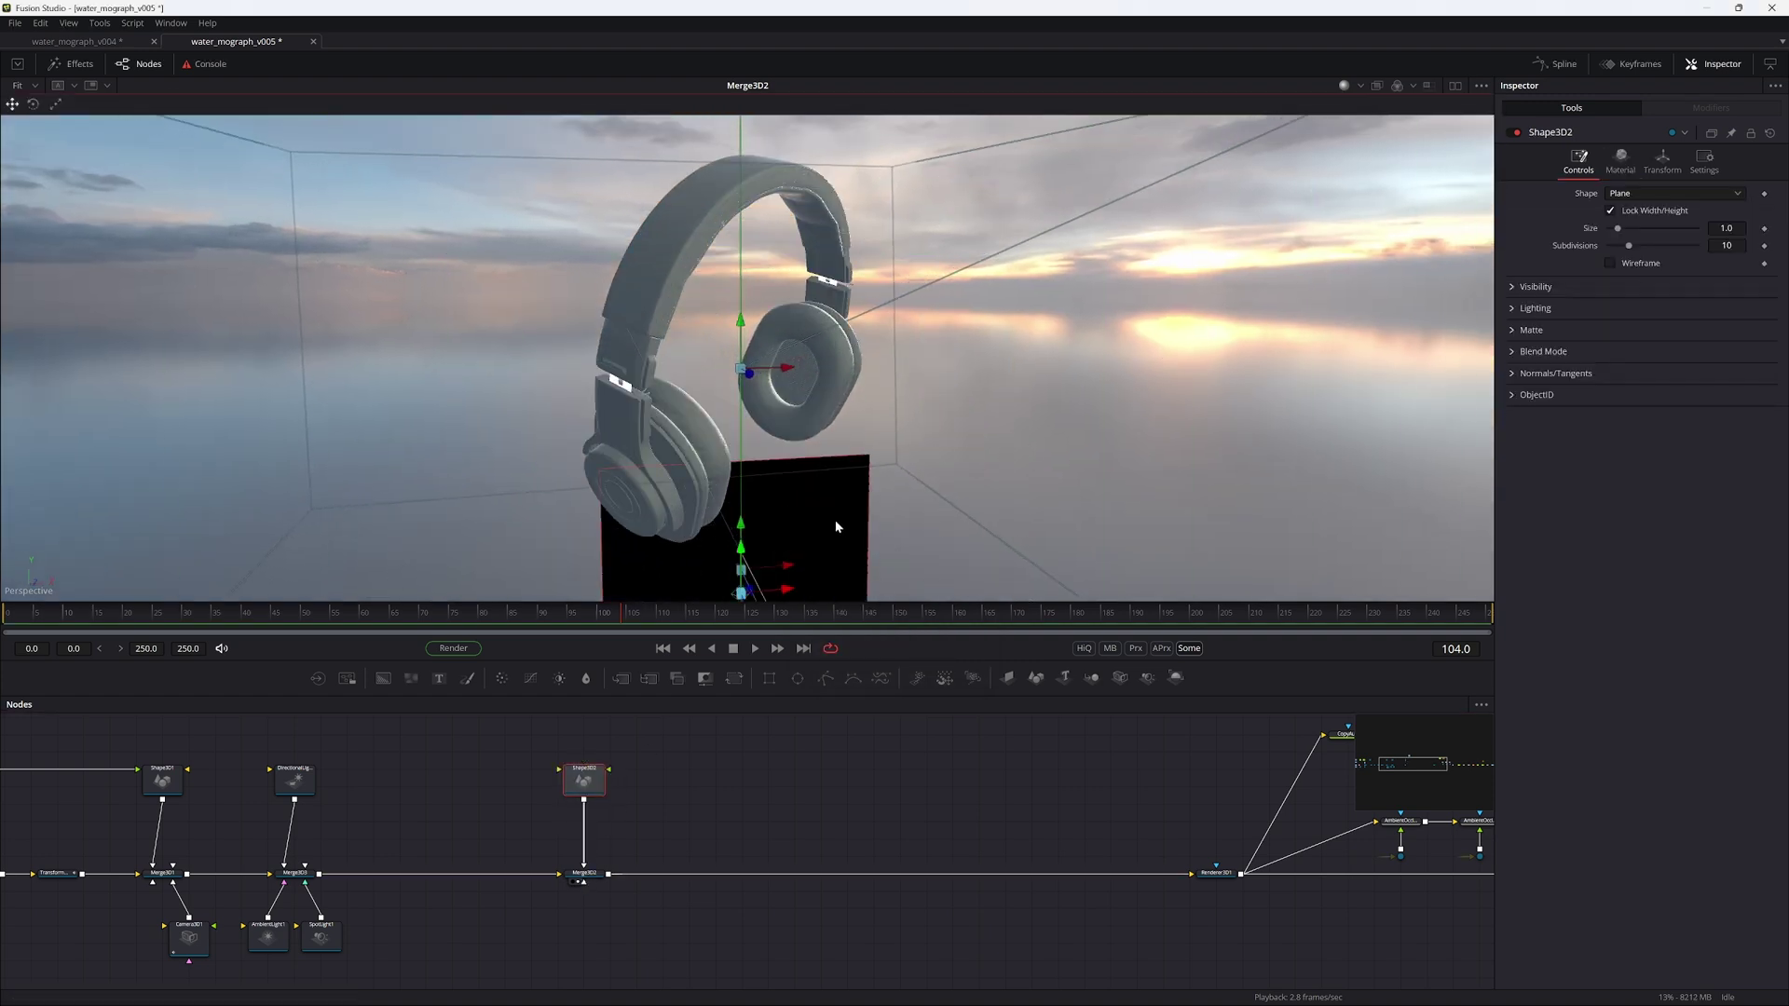
key("f")
middle_click_drag(833, 503, 930, 474, "alt")
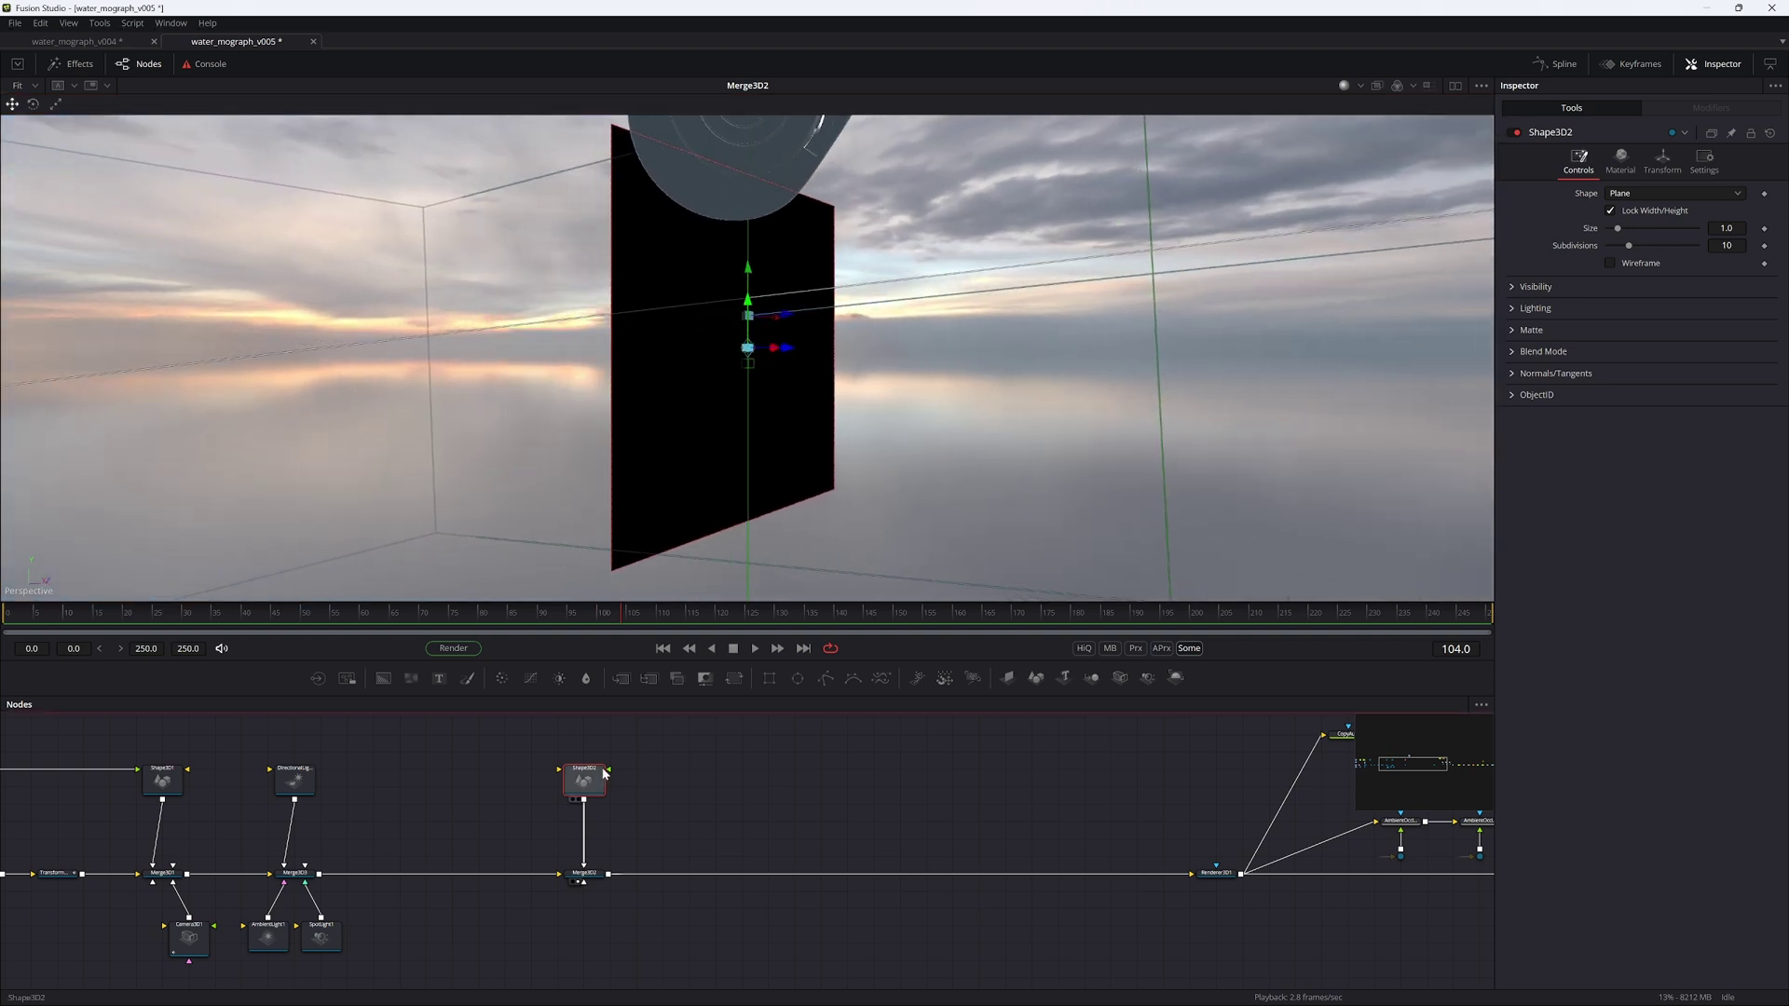
left_click(1662, 160)
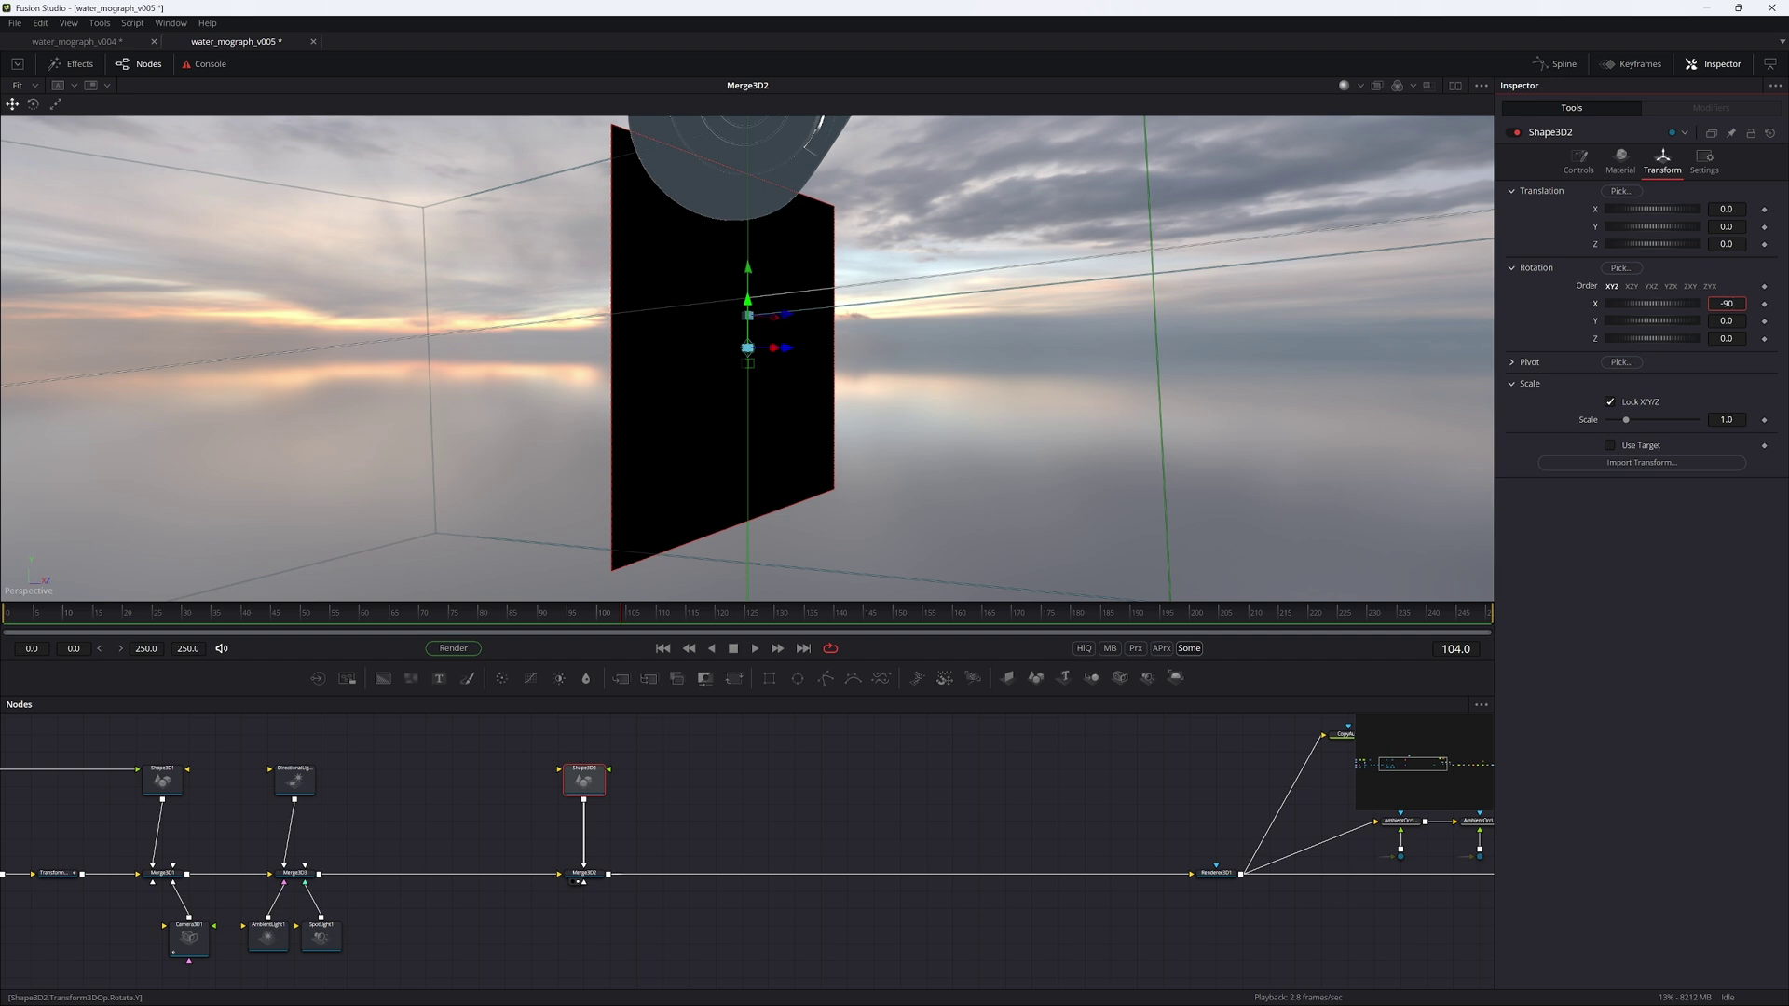
key("Tab")
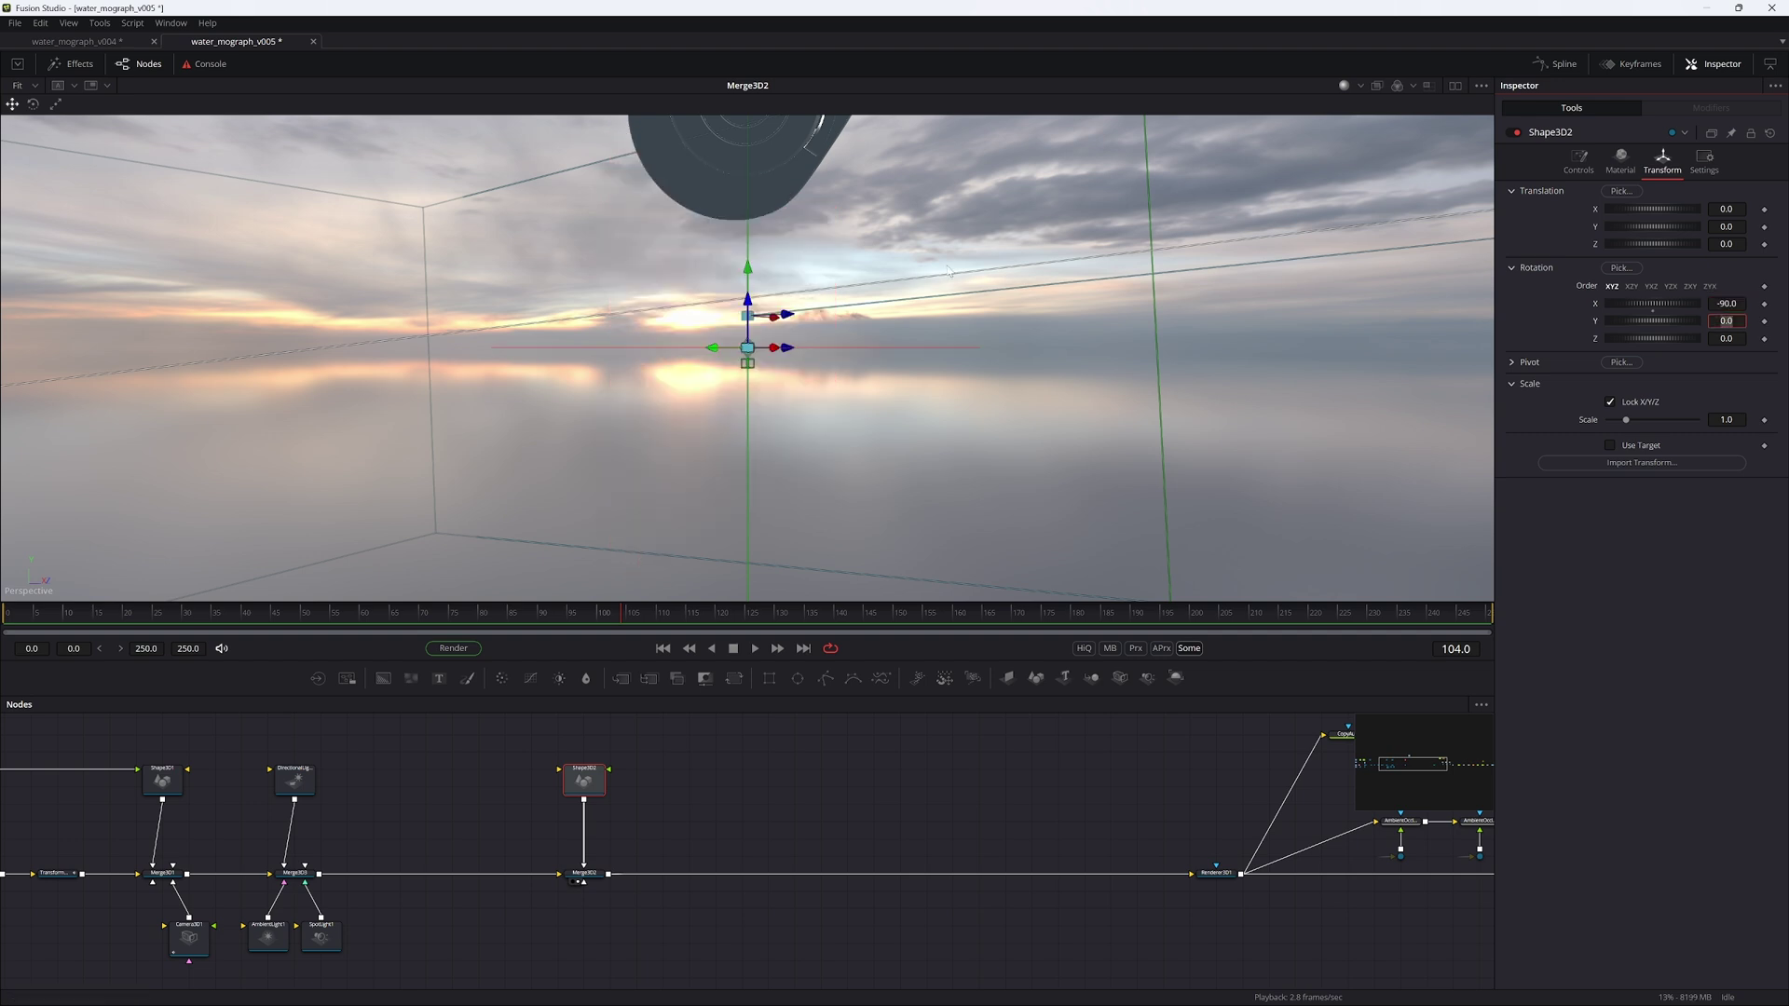
Step: Set the plane's uniform scale to 50 so it forms a large water surface
left_click(890, 289)
right_click(781, 284)
key("Escape")
middle_click_drag(890, 289, 734, 321, "alt")
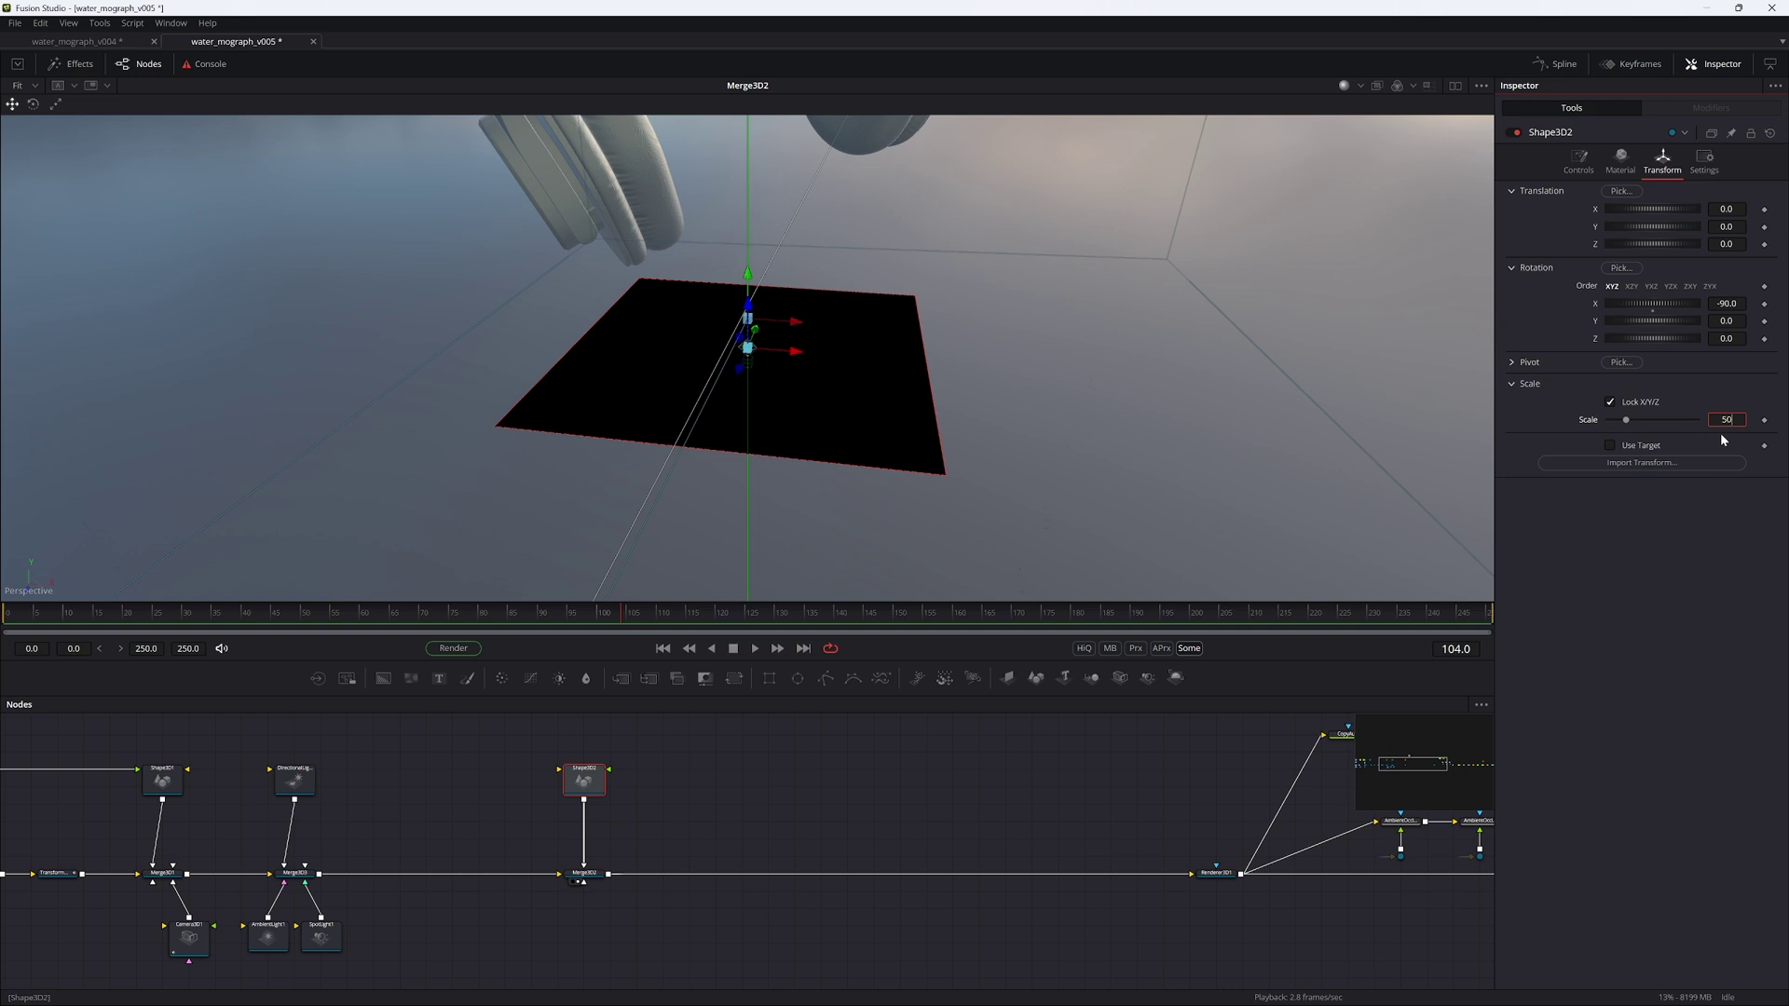
type("50")
key("Tab")
middle_click_drag(892, 397, 581, 477, "alt")
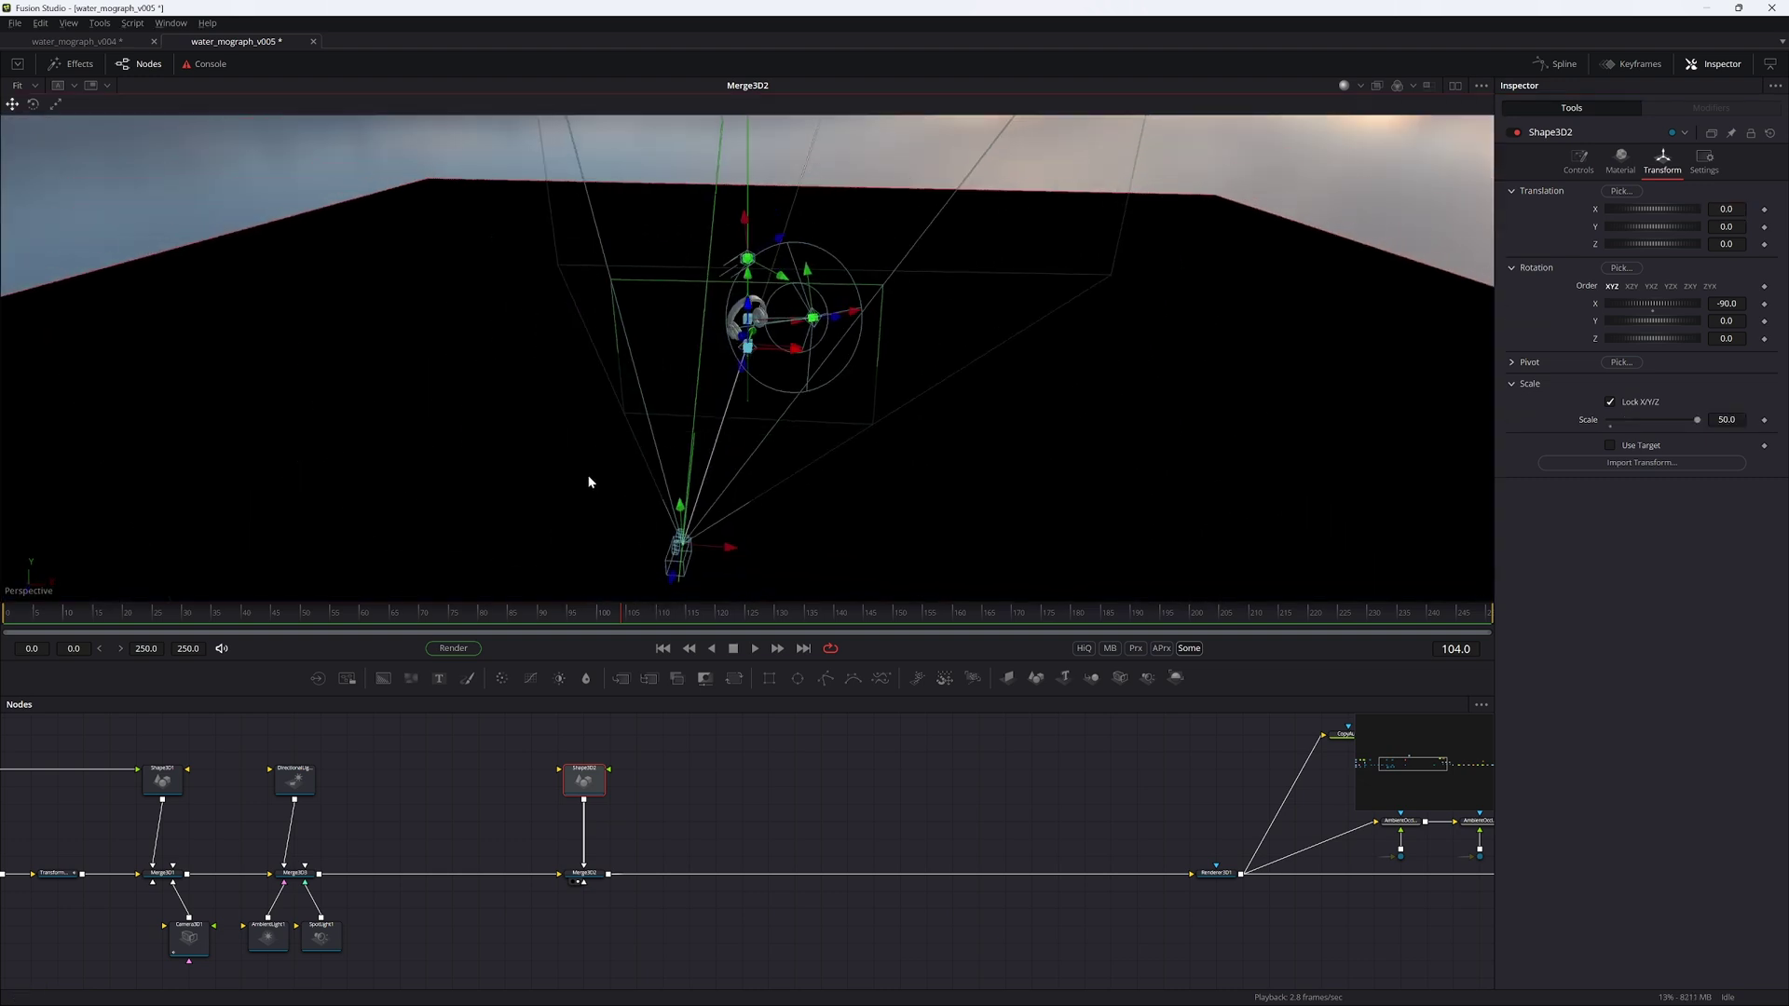
scroll(656, 417, "down", 5, "ctrl")
Step: Make room around the plane's nodes and add a Cook Torrance material beside Shape3D2
left_click_drag(707, 752, 641, 874)
left_click(723, 815)
key("shift+space")
type("shape 3d")
type("cook")
key("Return")
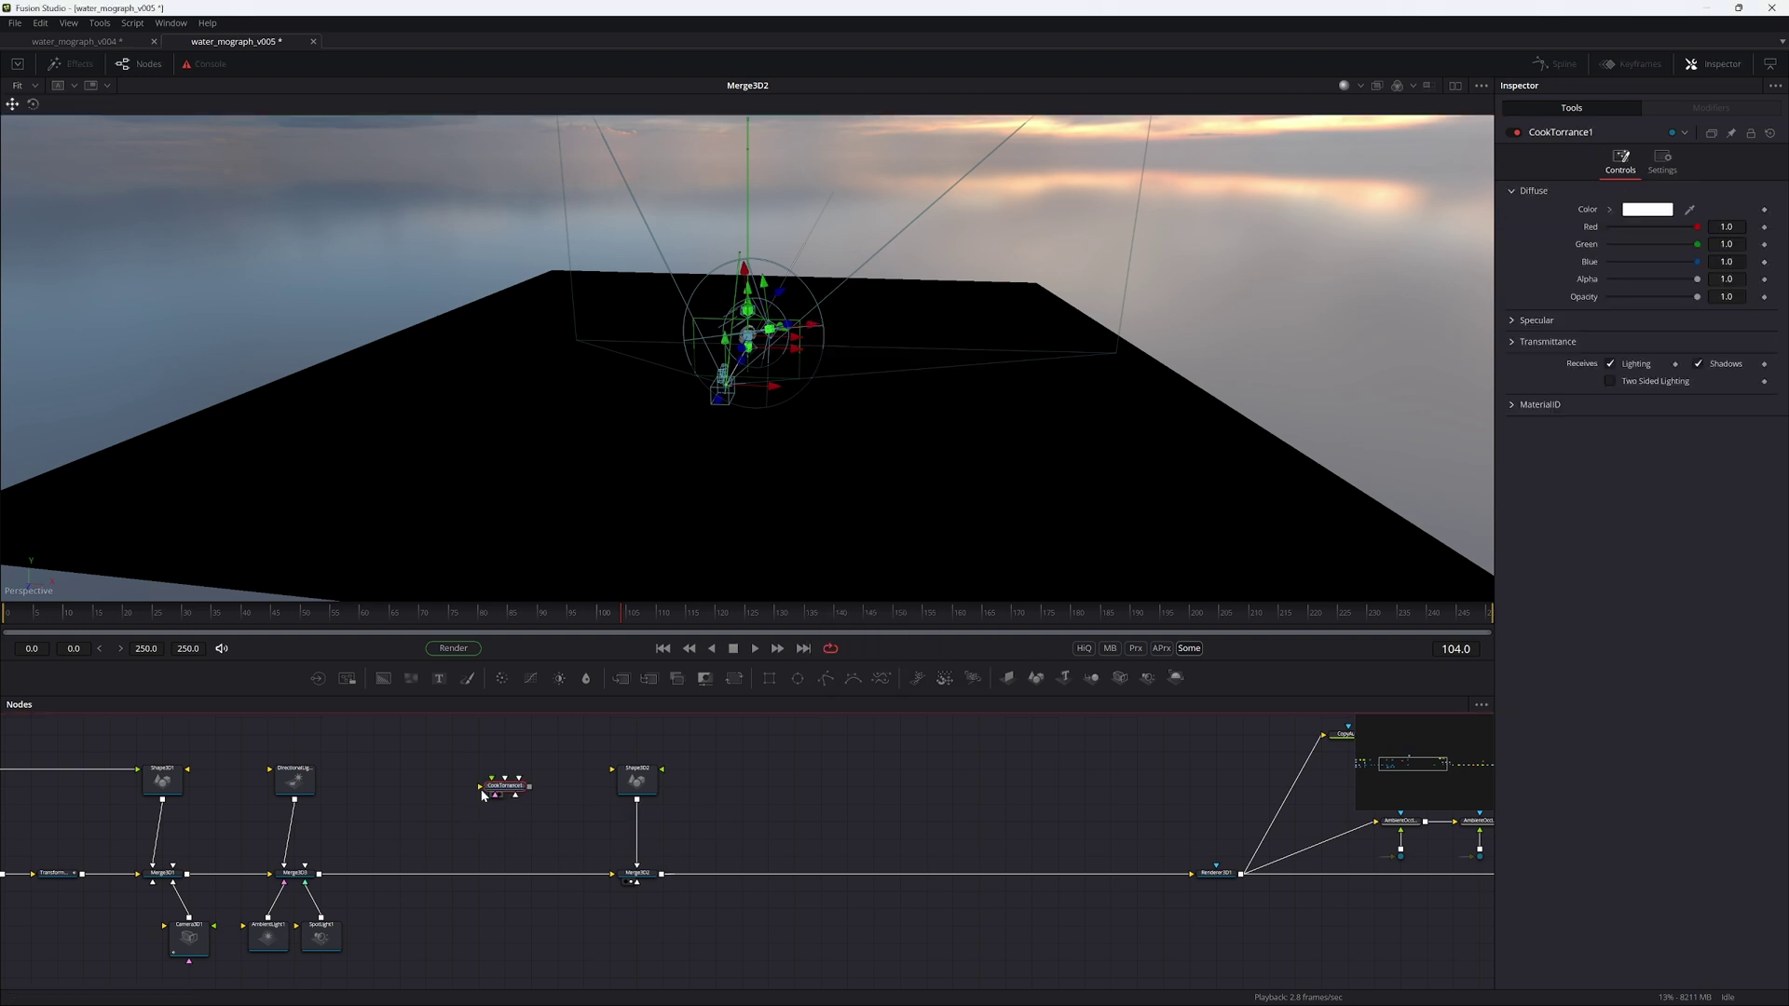
Step: Add a Reflect material between the Cook Torrance node and the plane, space the nodes evenly, and save the composition
key("shift+space")
type("reflec")
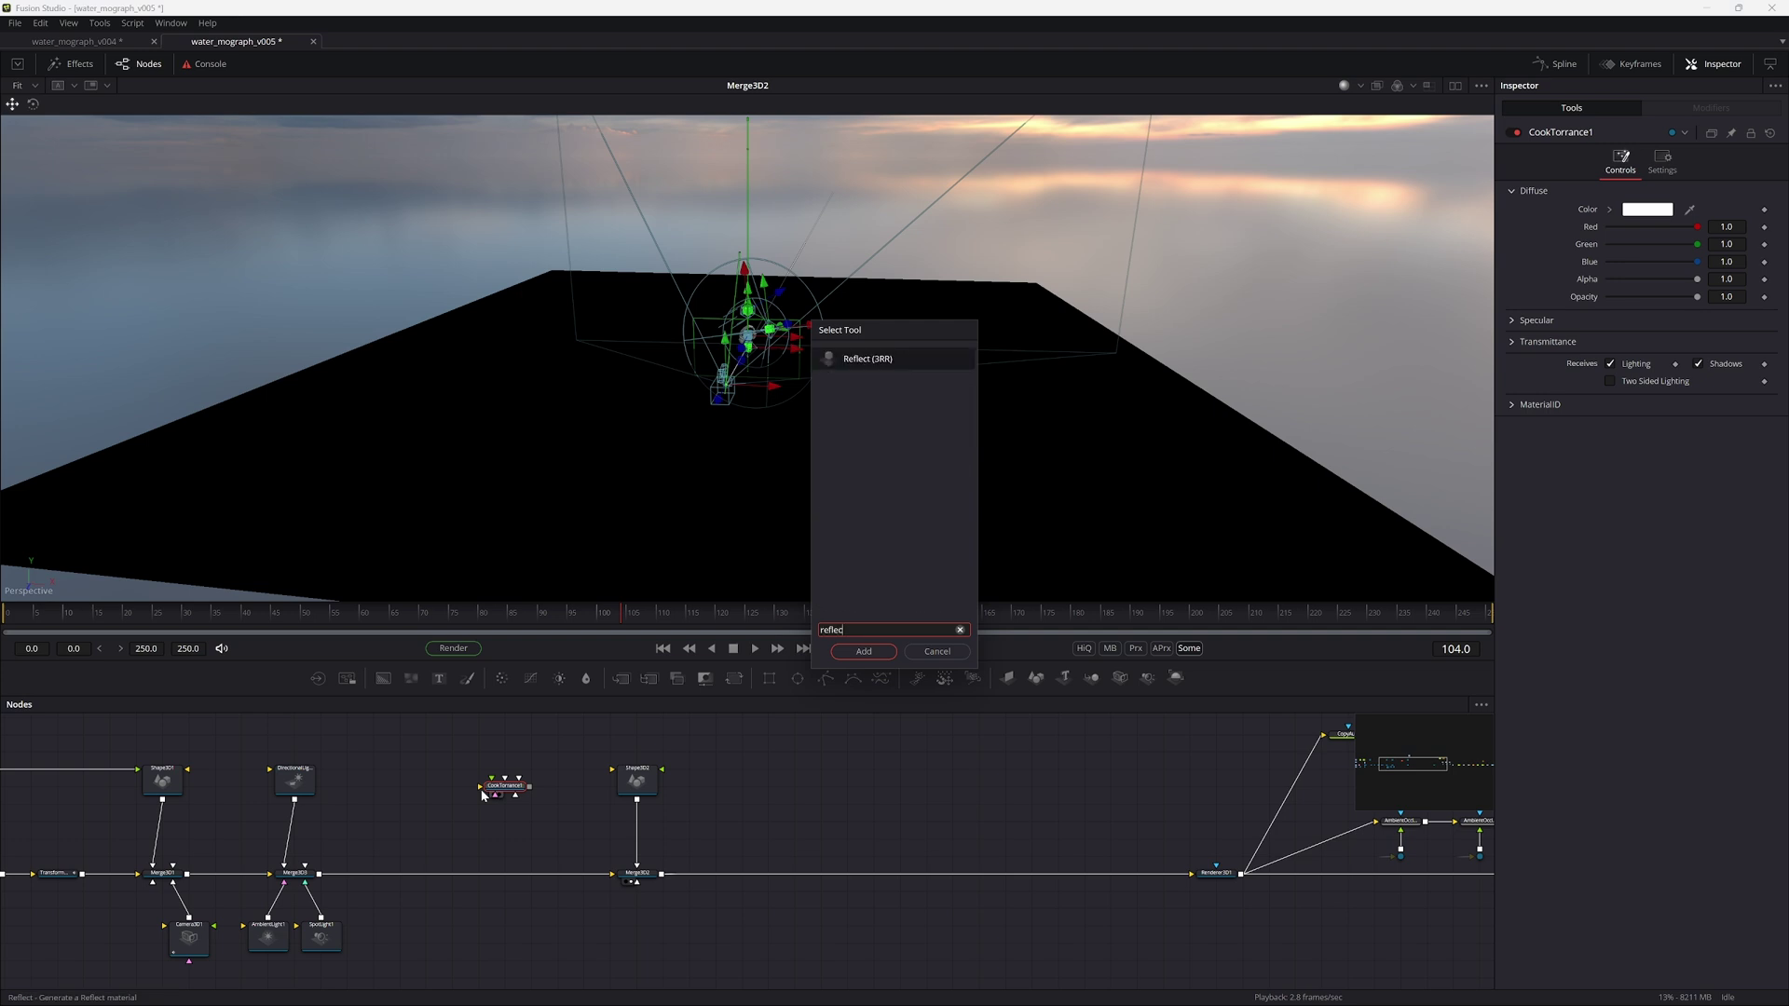
key("Return")
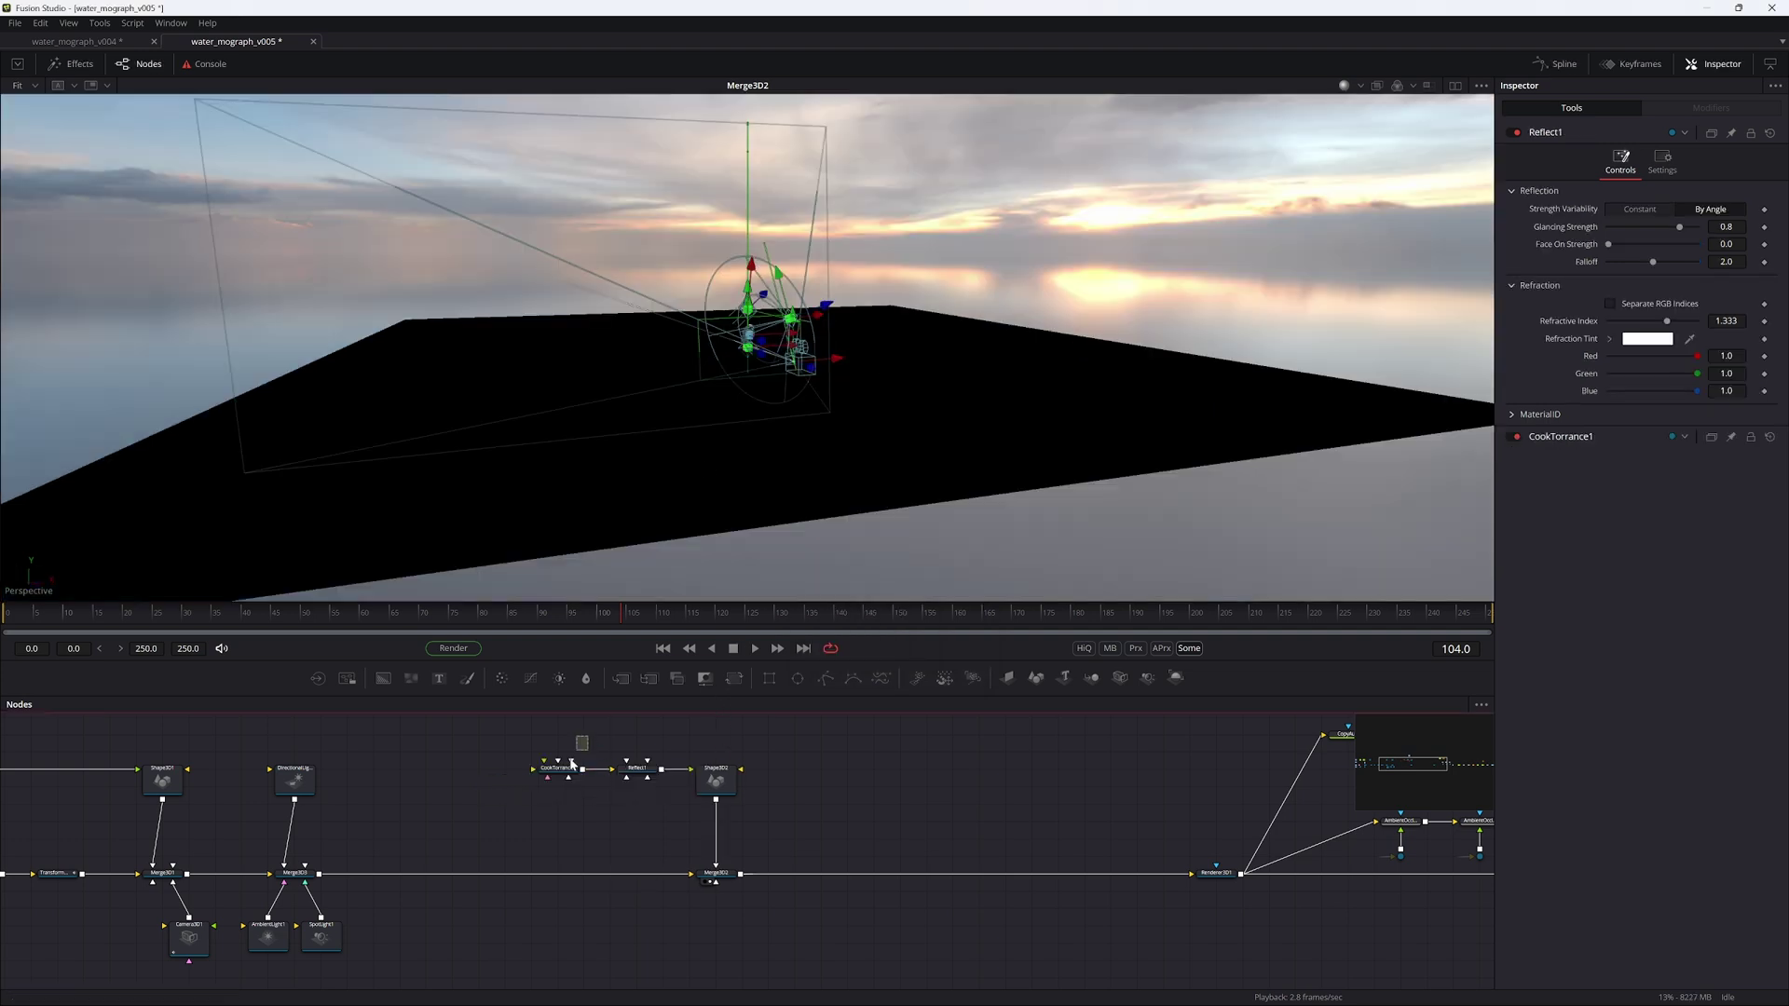
left_click_drag(575, 770, 547, 770)
left_click_drag(671, 741, 505, 772)
left_click(561, 732)
key("ctrl+s")
middle_click_drag(773, 447, 659, 564, "alt")
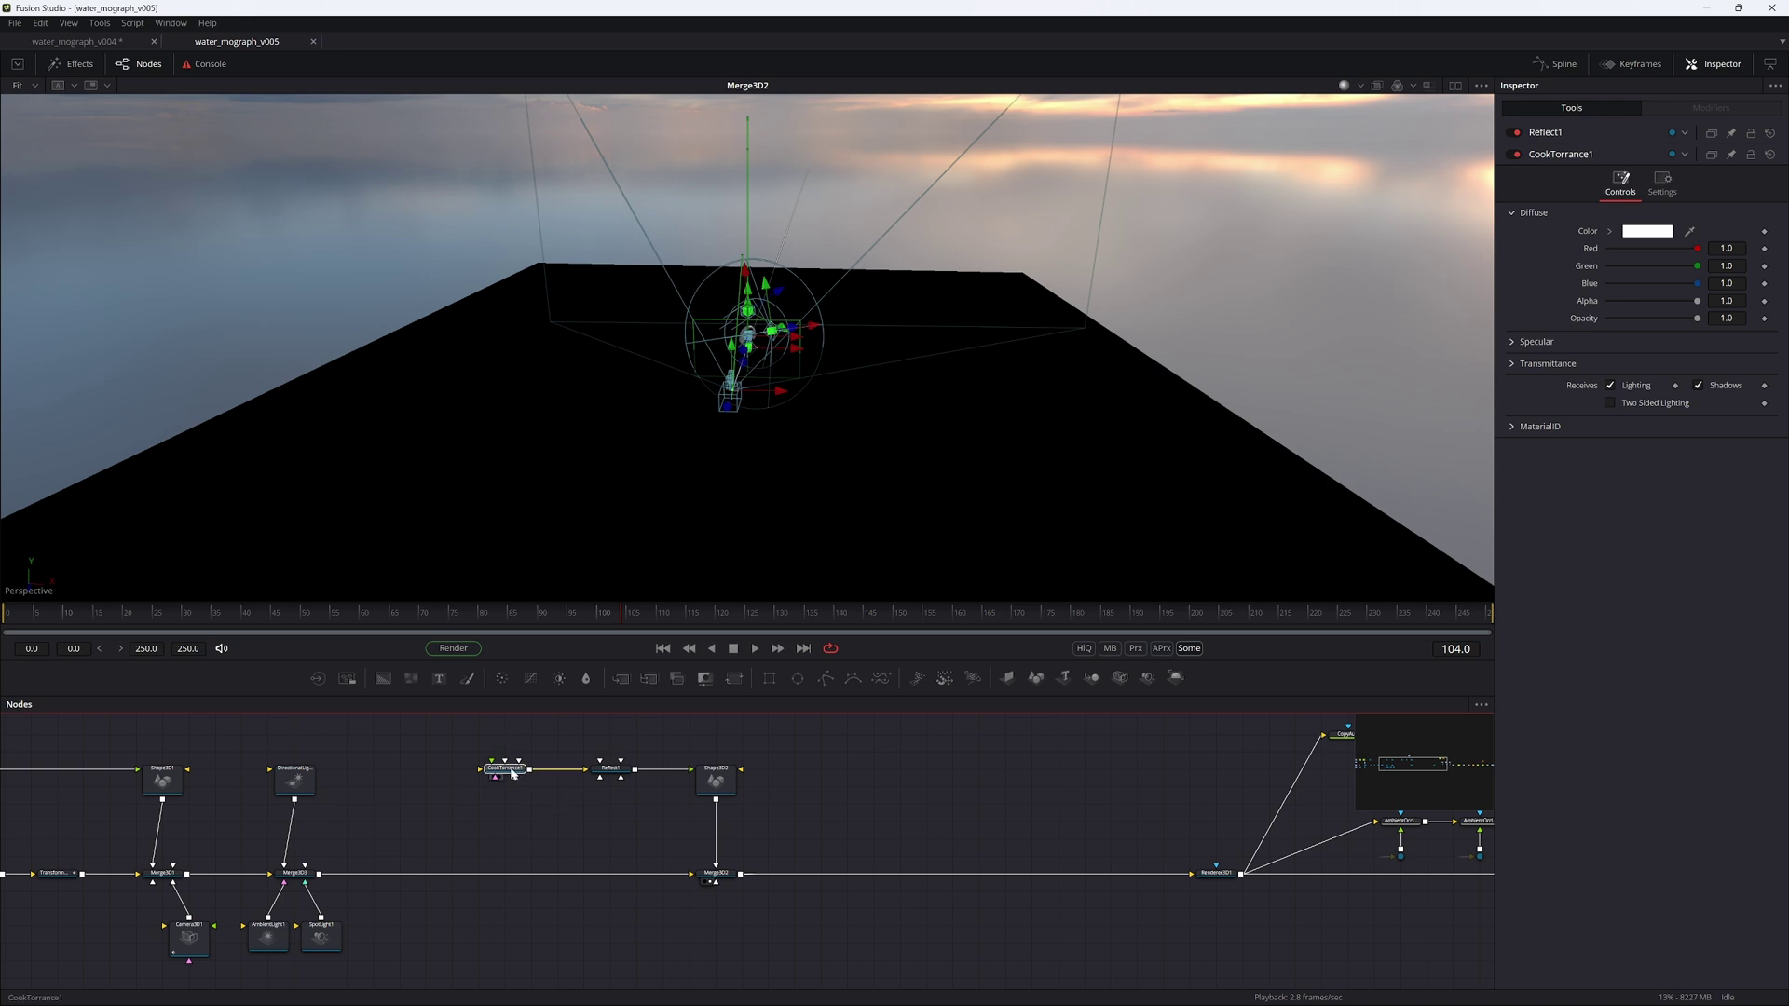
Step: Move the Cook Torrance node above the Reflect node and save the composition
left_click_drag(508, 768, 612, 725)
middle_click_drag(801, 372, 782, 300, "alt")
key("ctrl+s")
scroll(436, 813, "up", 2, "ctrl")
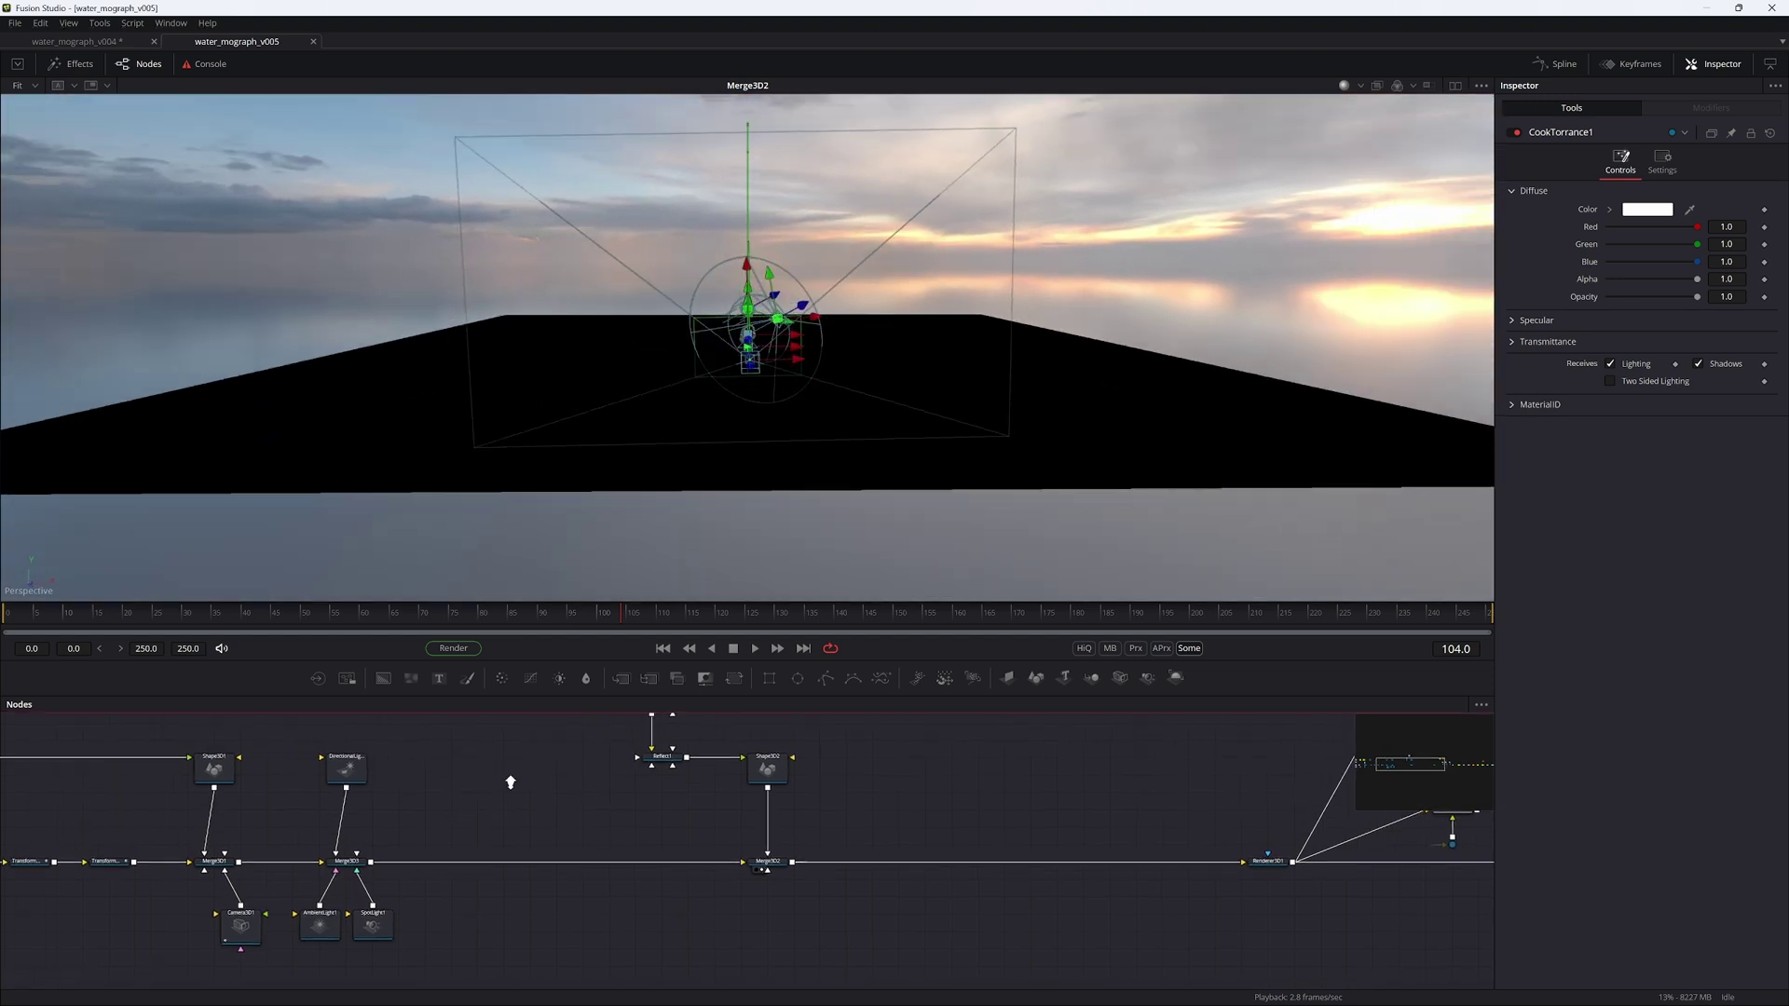
middle_click_drag(386, 832, 581, 778)
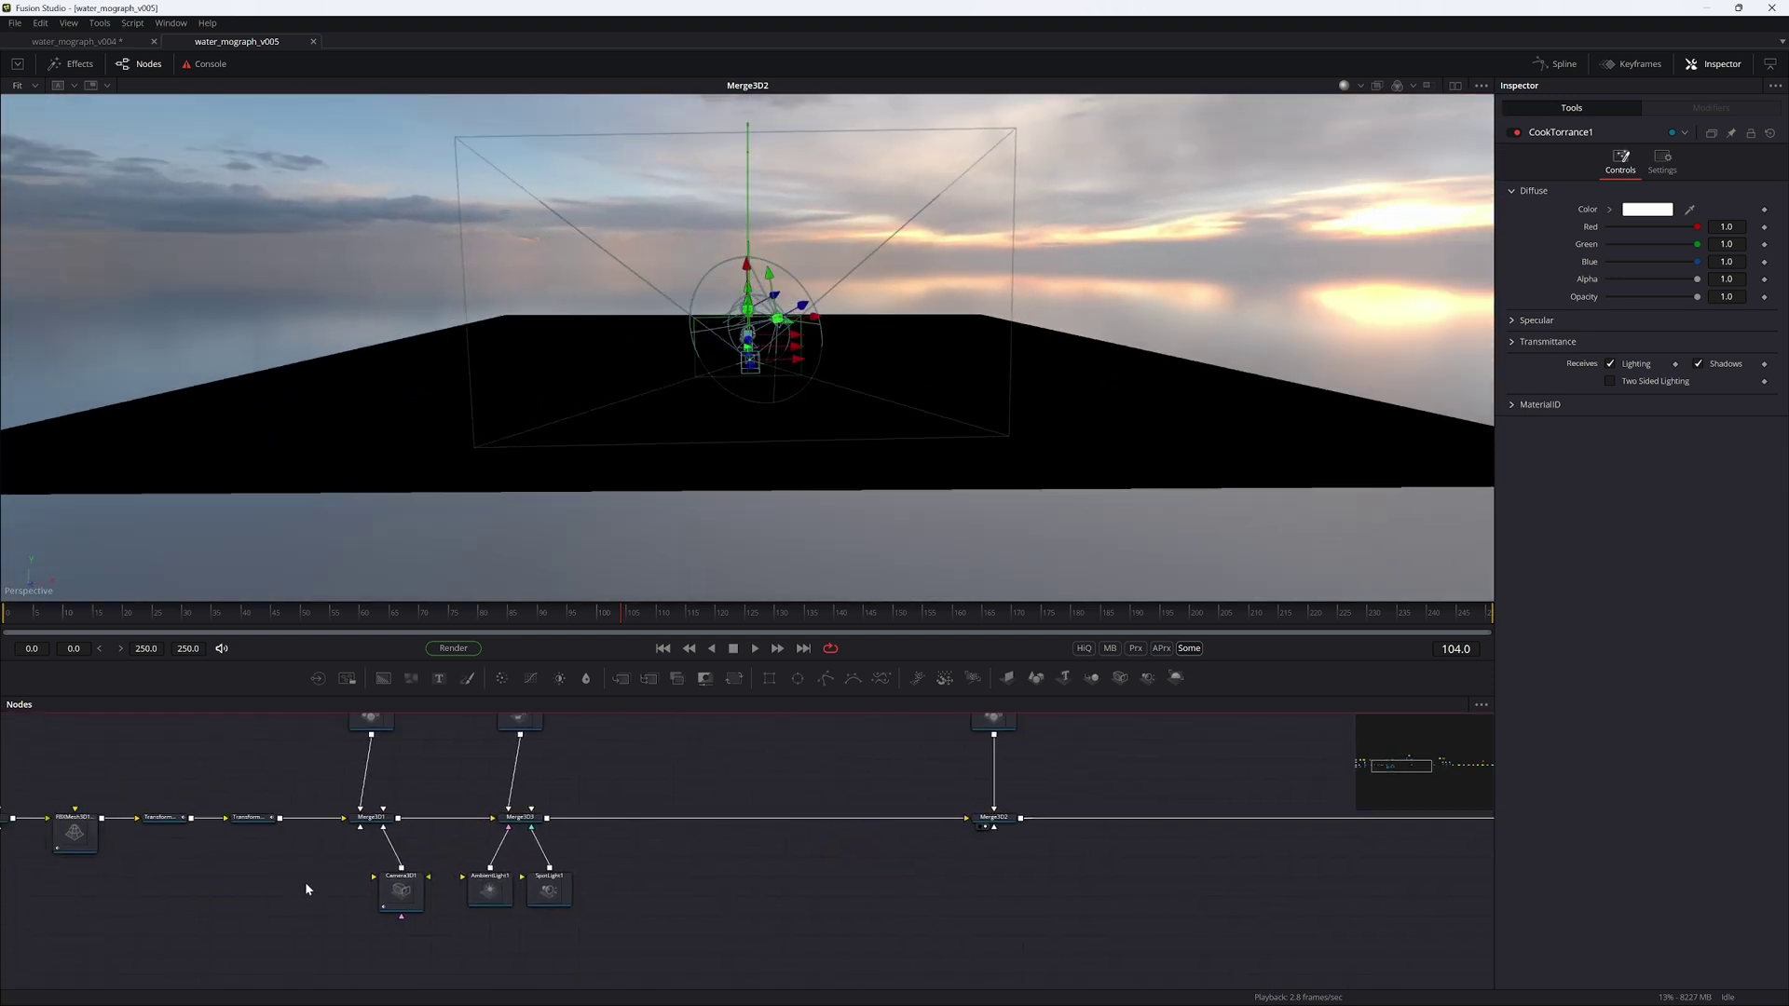
Step: Add a Spherical Camera and connect it to Merge3D1 alongside the existing camera
key("shift+space")
type("reflectspherical")
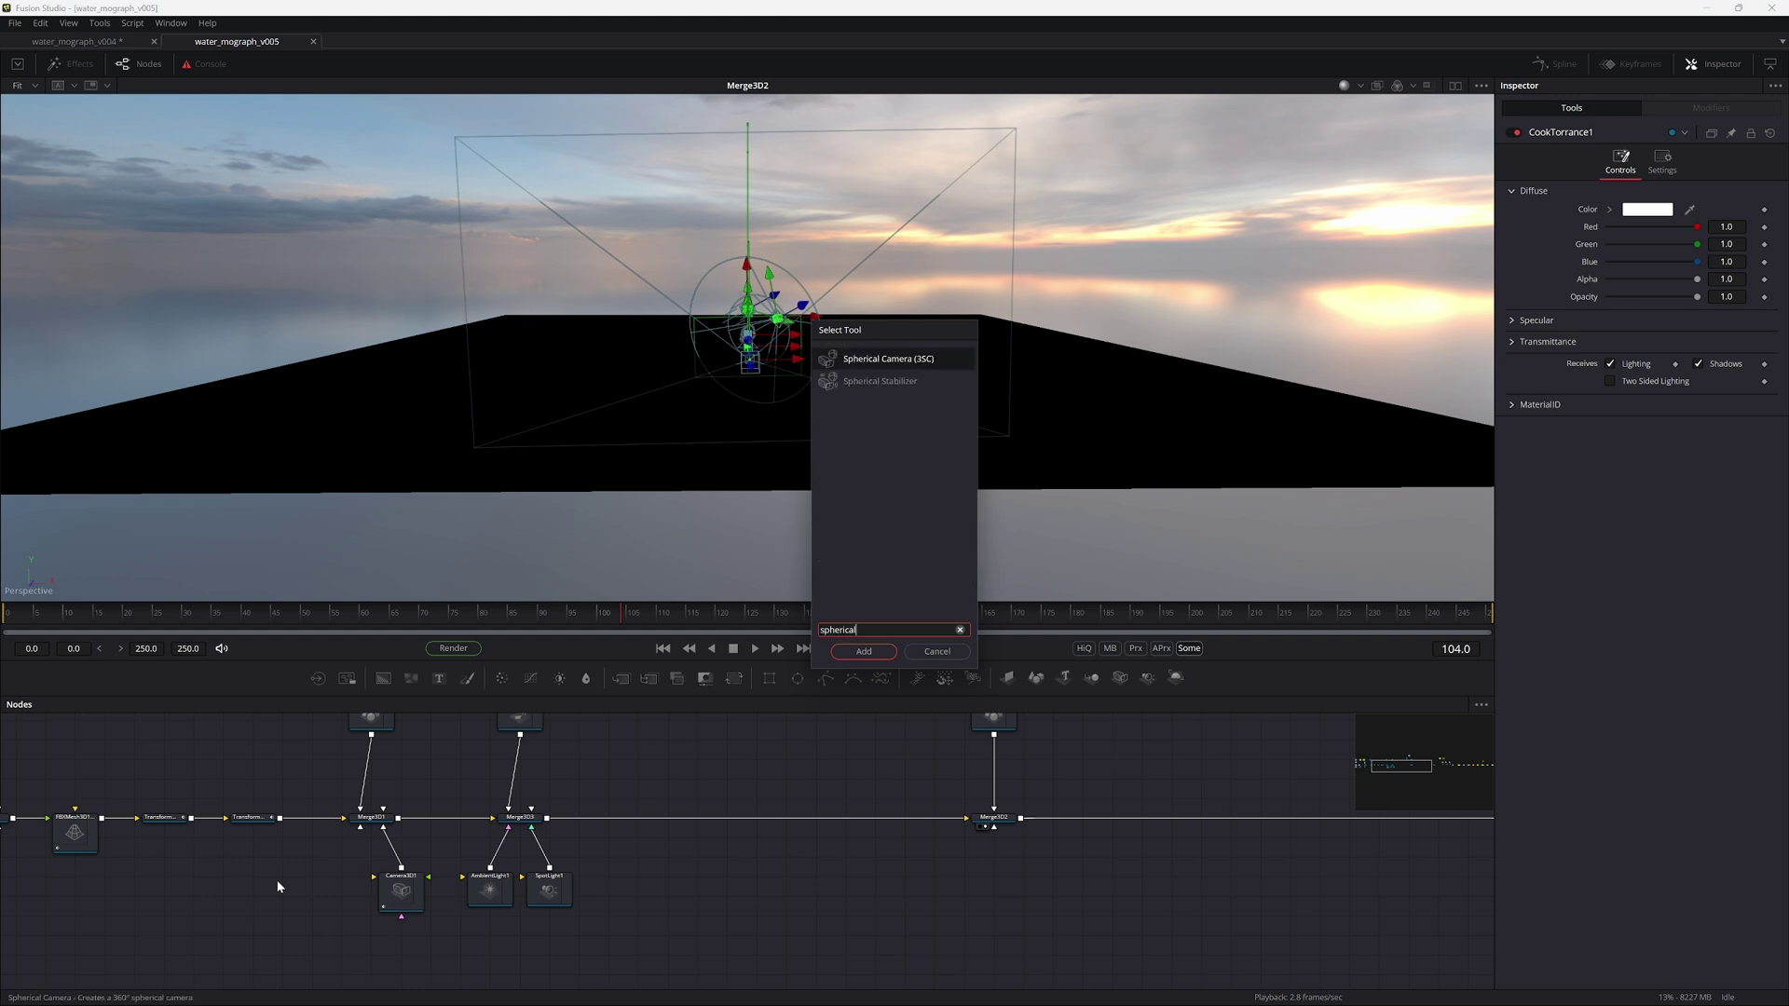
key("Return")
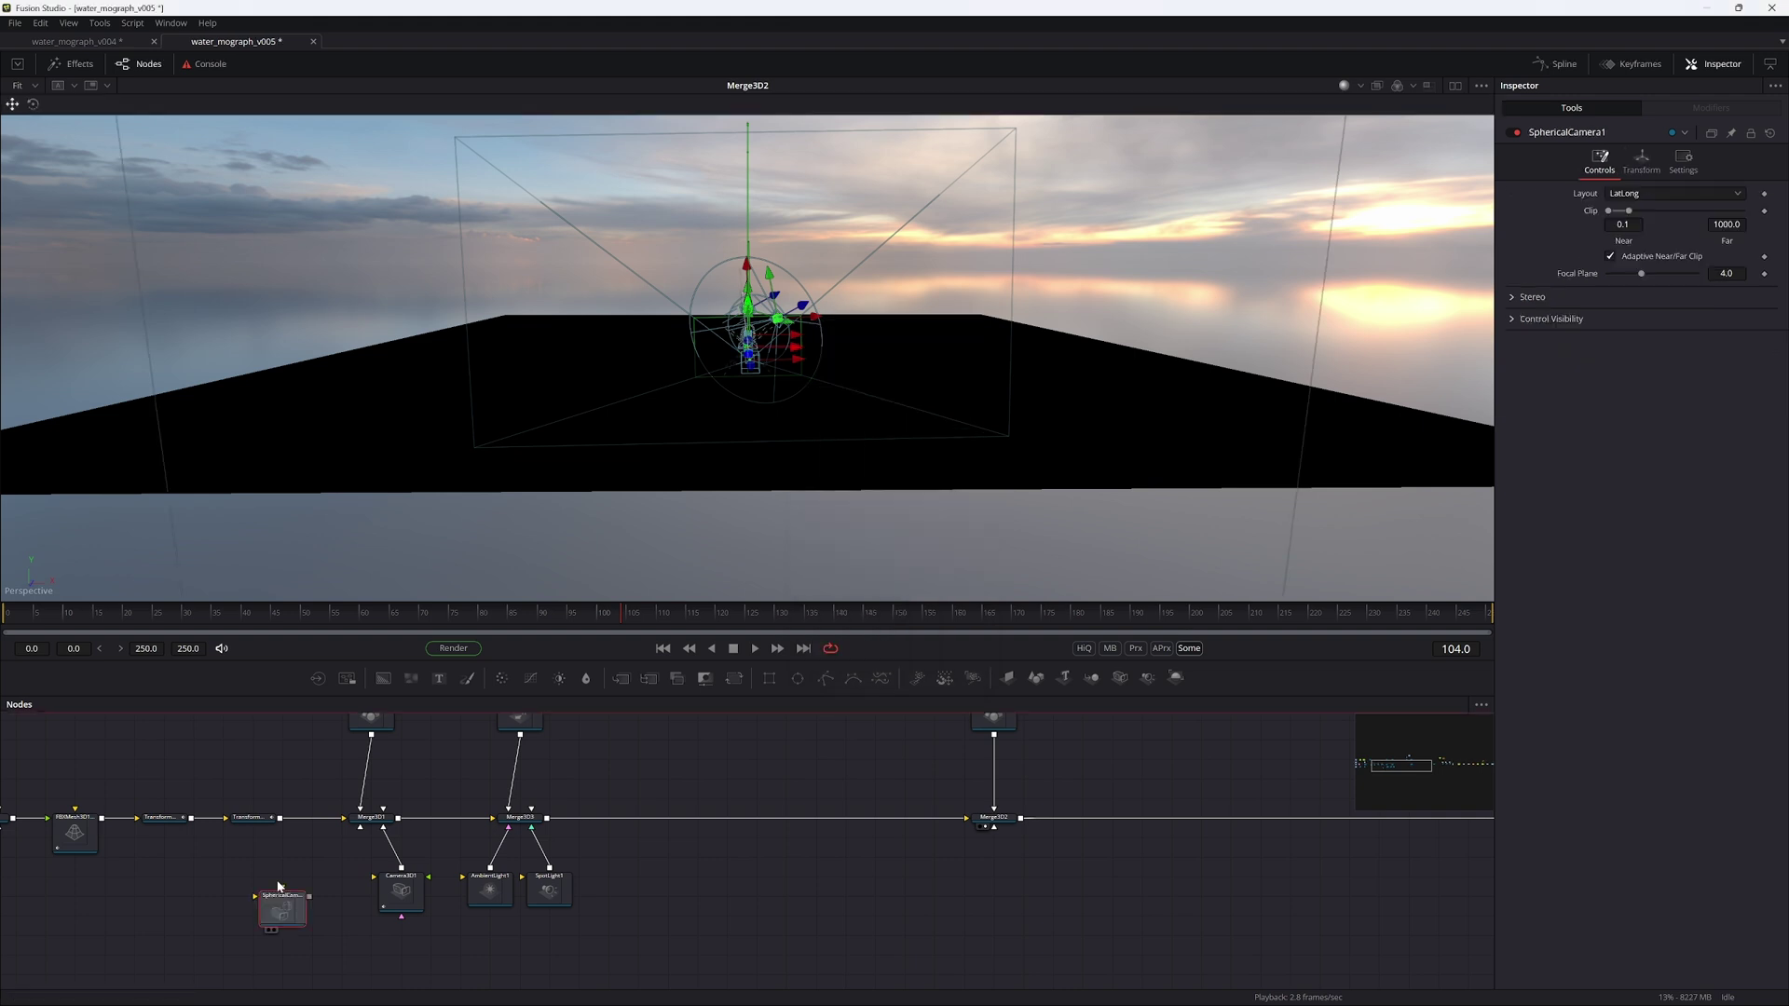
left_click_drag(294, 911, 365, 821)
left_click_drag(295, 902, 734, 328)
middle_click_drag(735, 326, 602, 498, "alt")
Step: Add a Renderer 3D fed by Merge3D3, view its output, and set its camera to SphericalCamera1
left_click(368, 859)
key("1")
left_click(505, 859)
key("1")
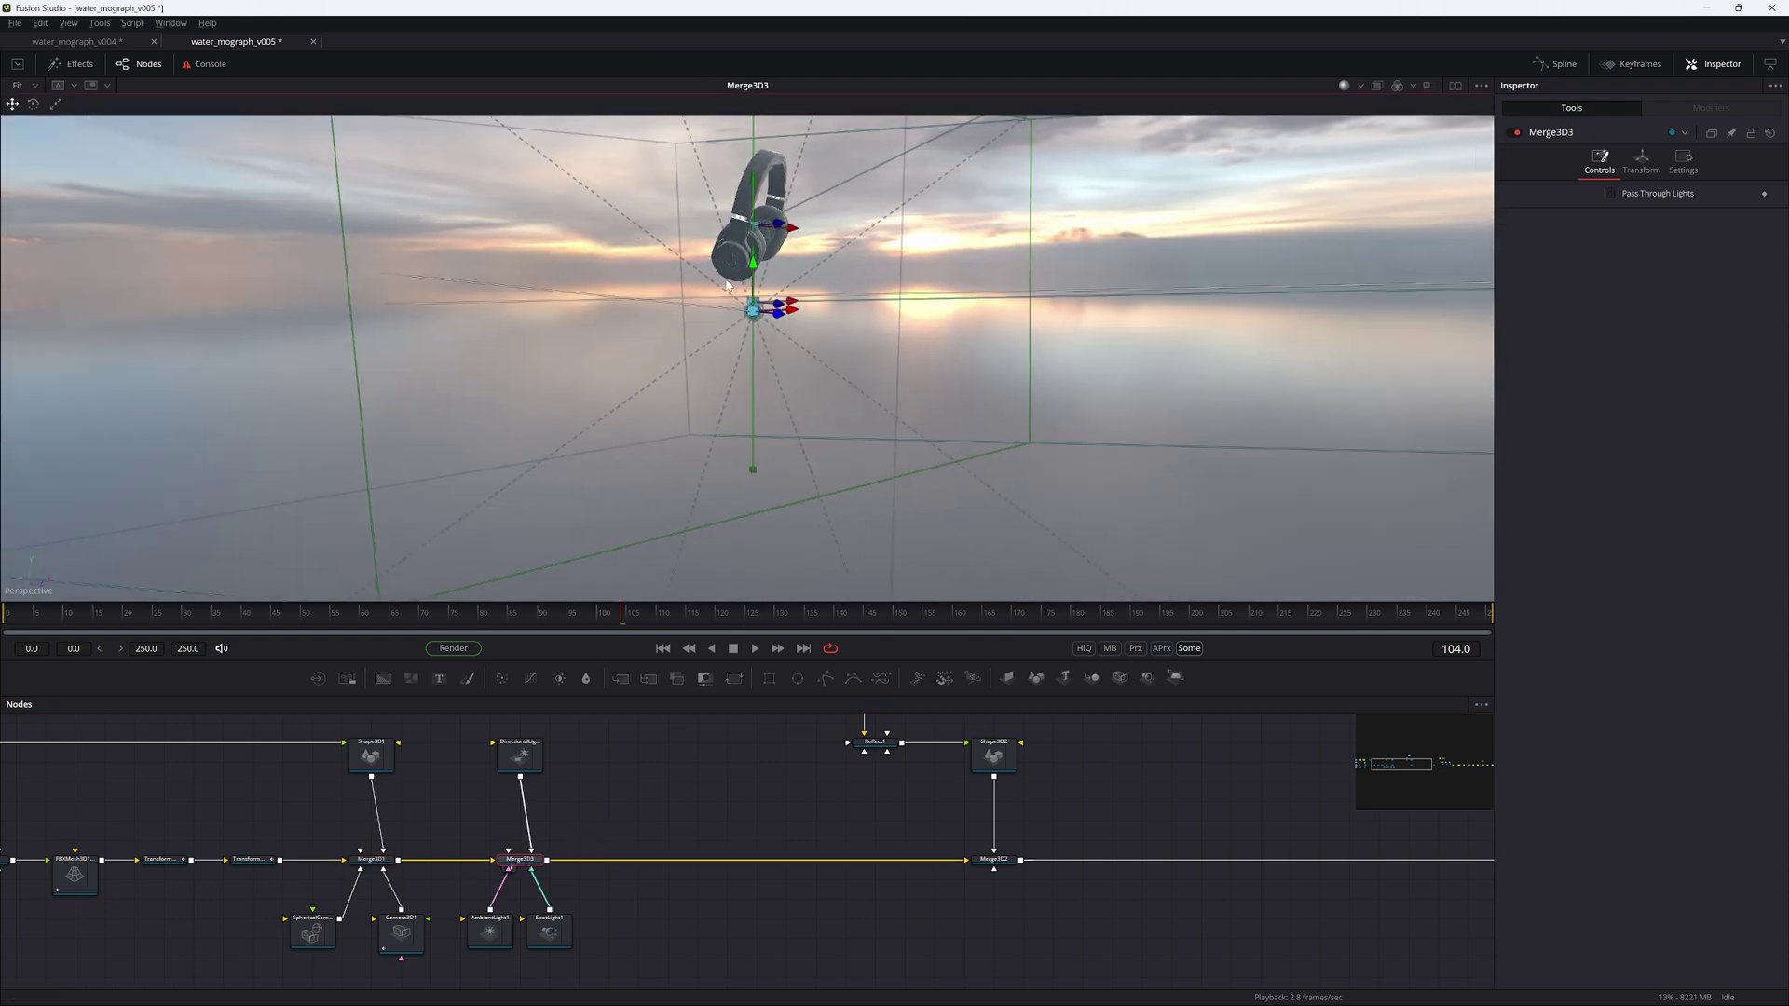
key("shift+space")
type("renderer 3d")
key("Return")
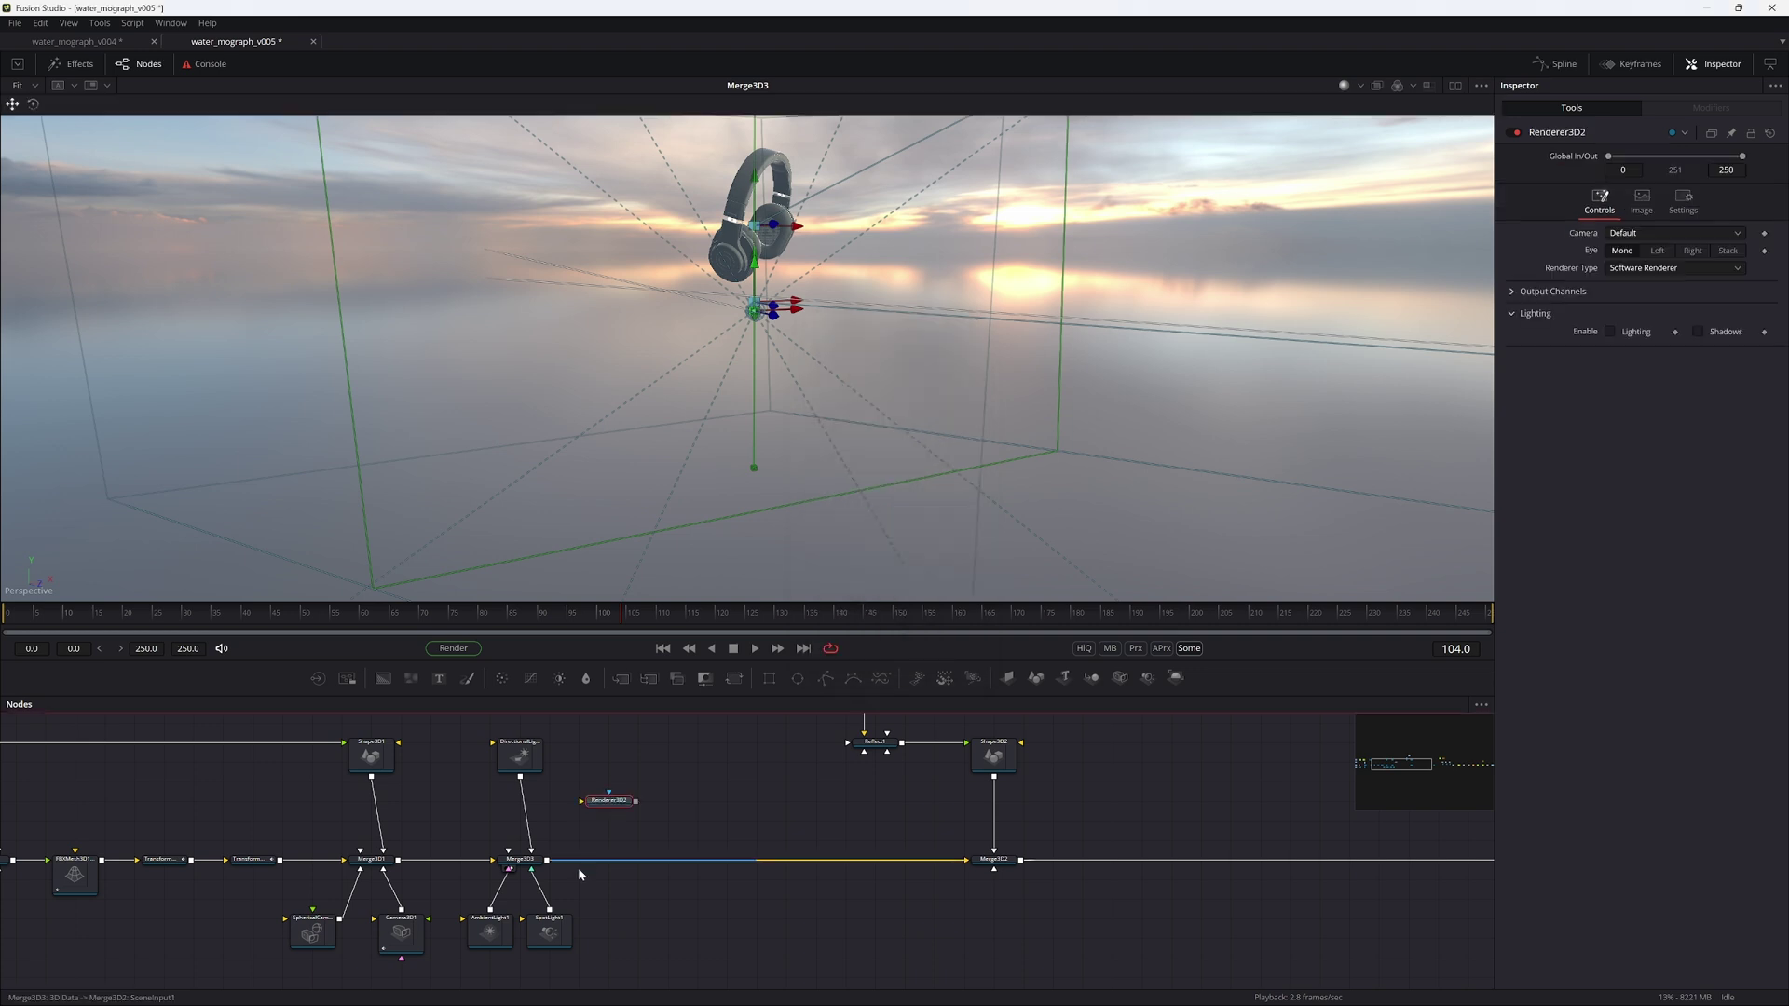
left_click_drag(547, 859, 657, 745)
key("1")
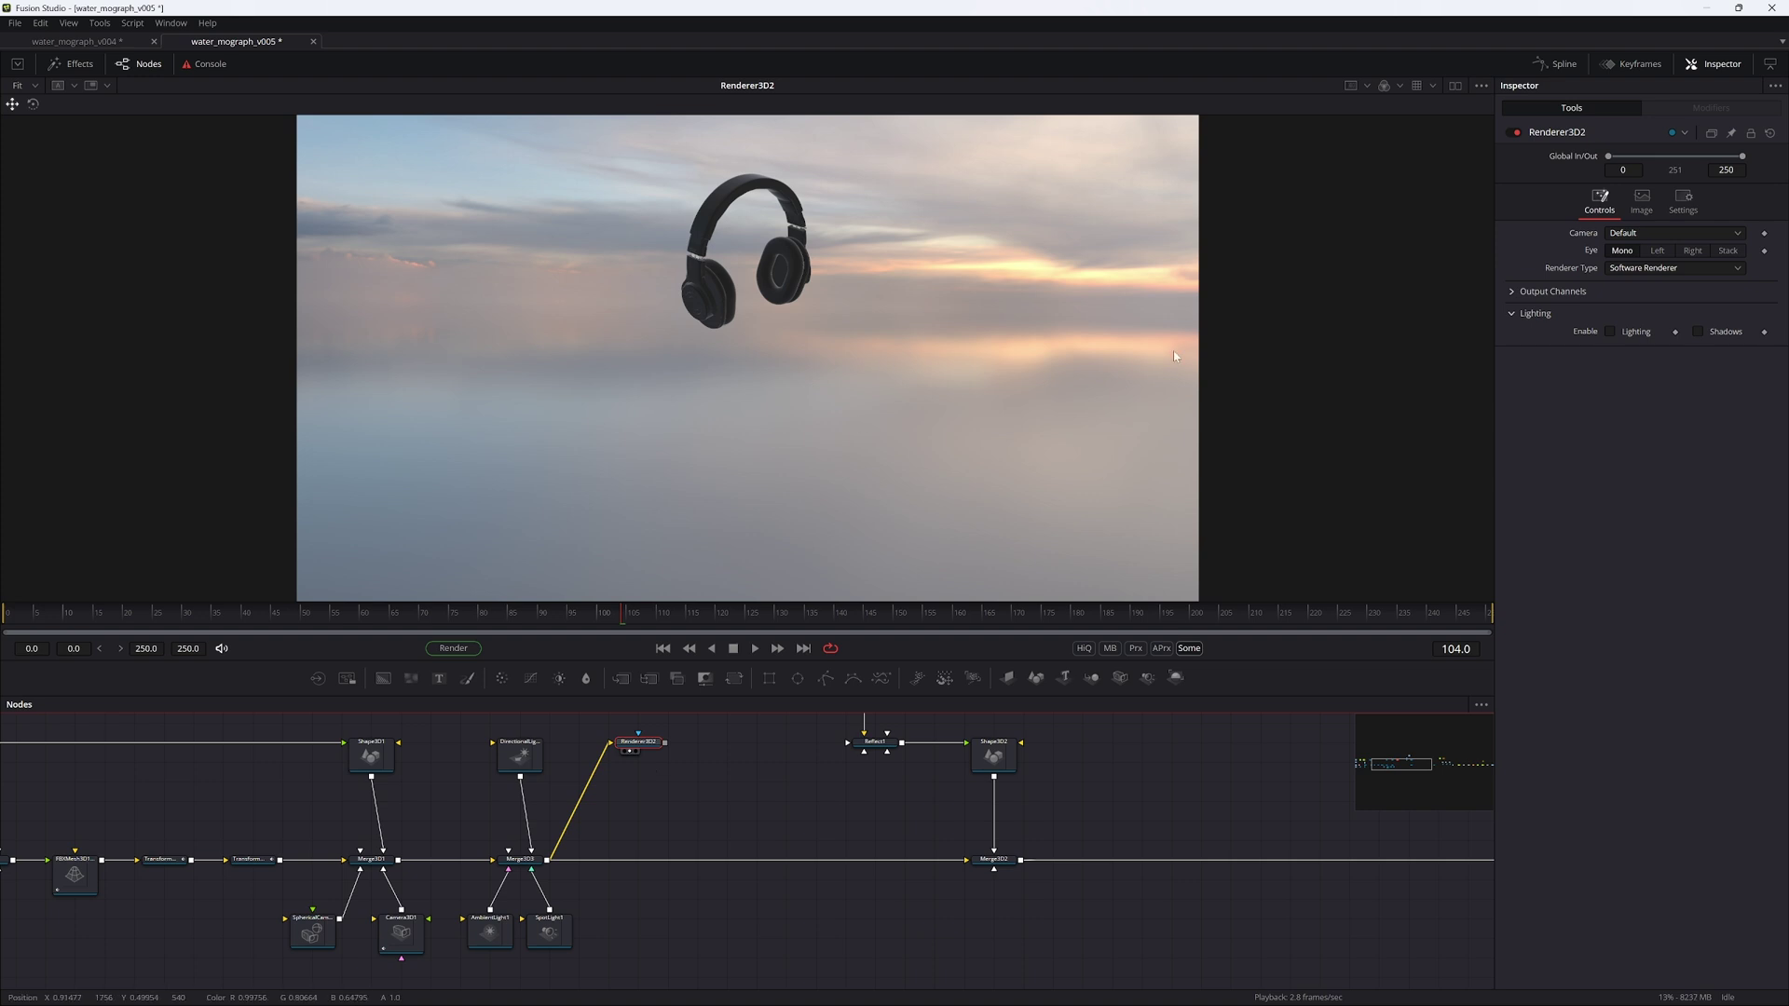
left_click(1633, 234)
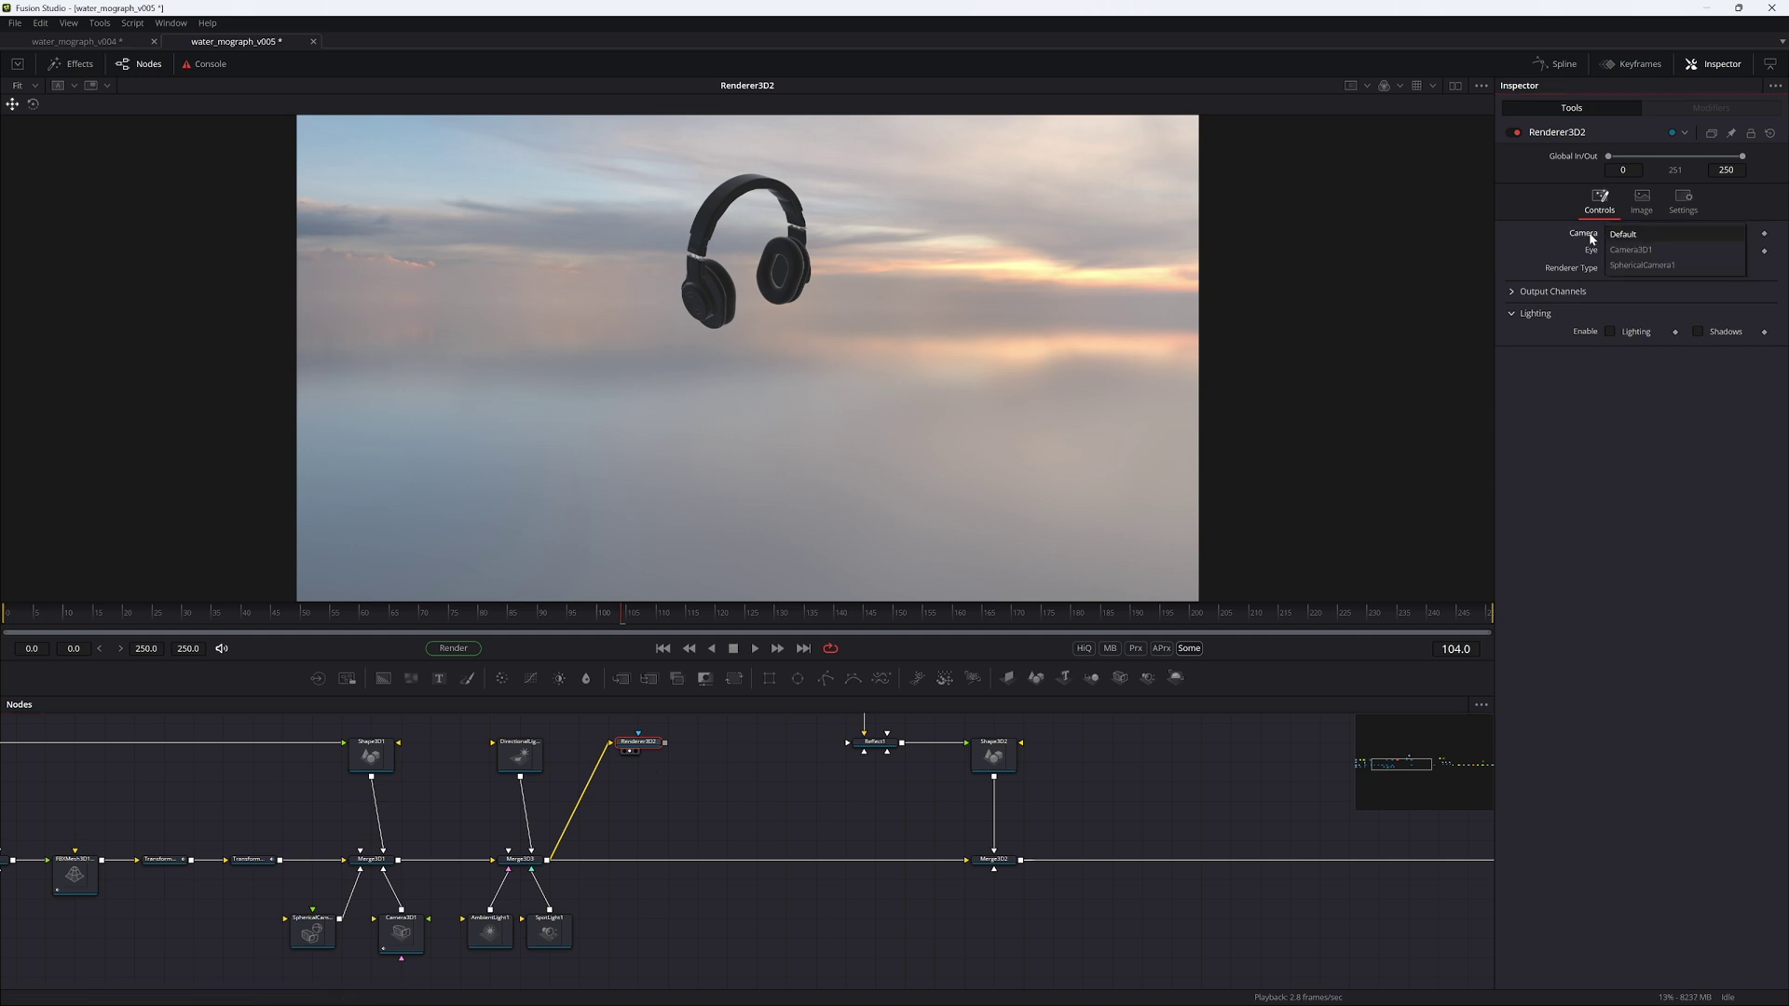
left_click(1642, 266)
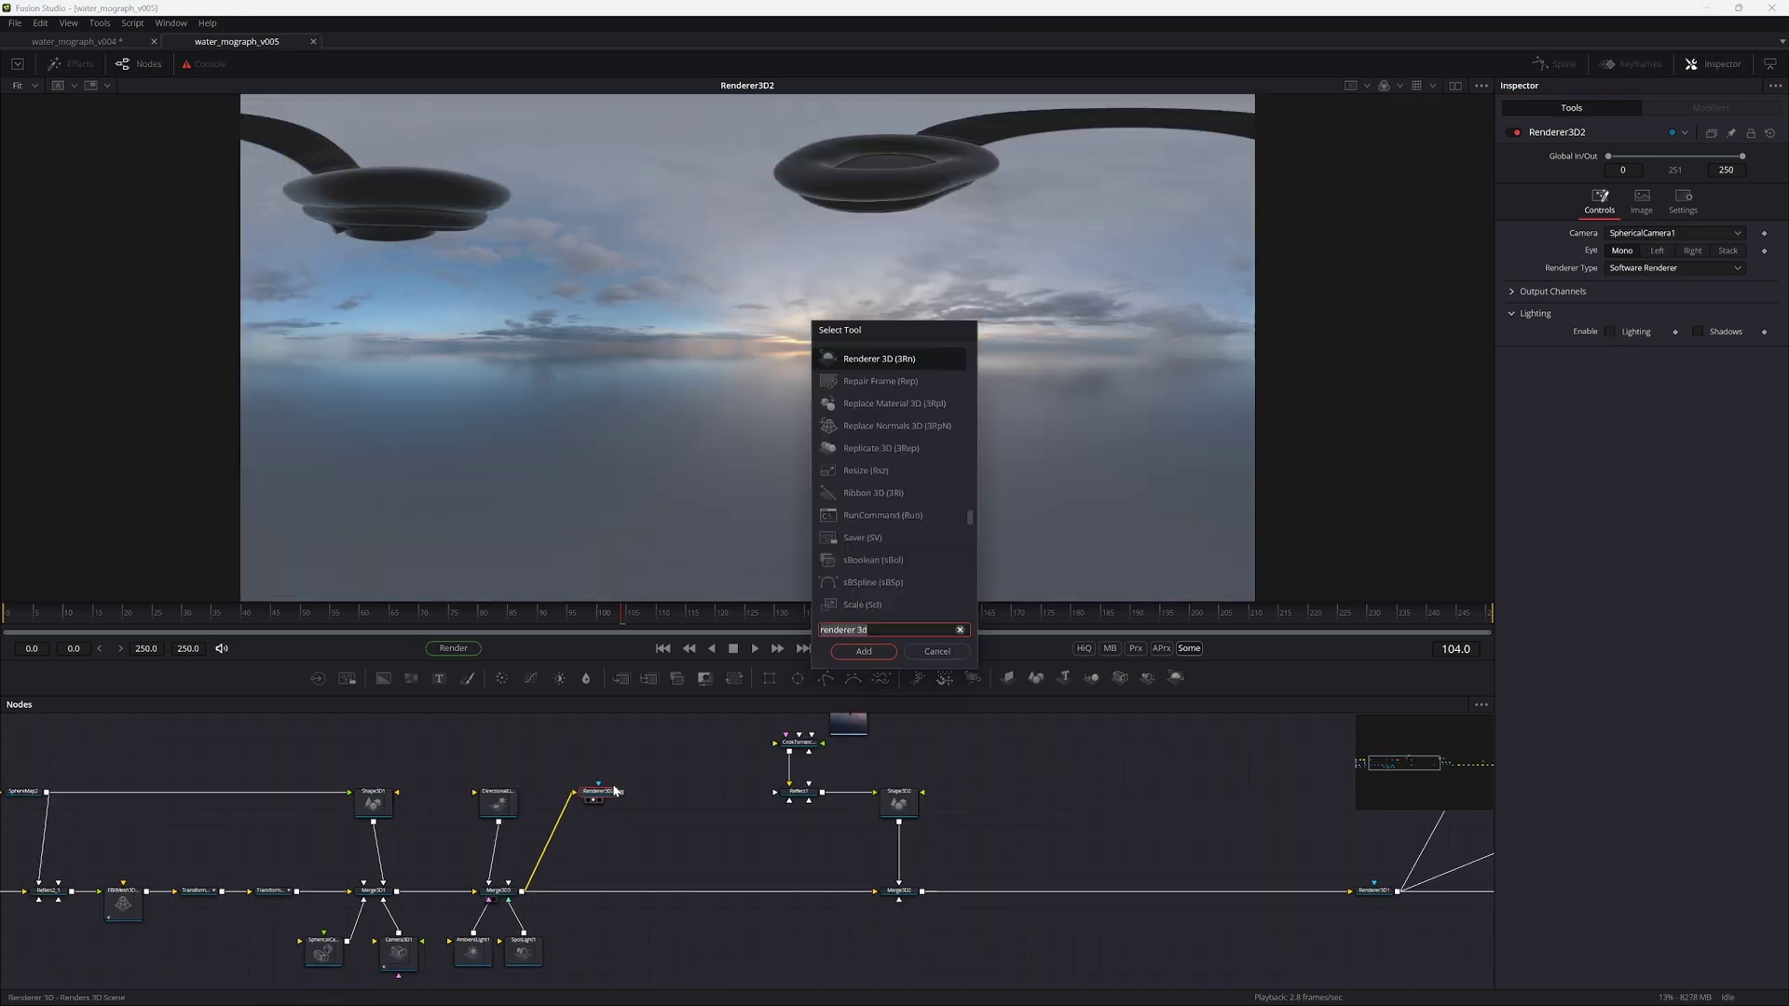
Step: Add a Sphere Map after the new Renderer 3D and preview it from different angles
type("spe")
key("BackSpace")
key("Return")
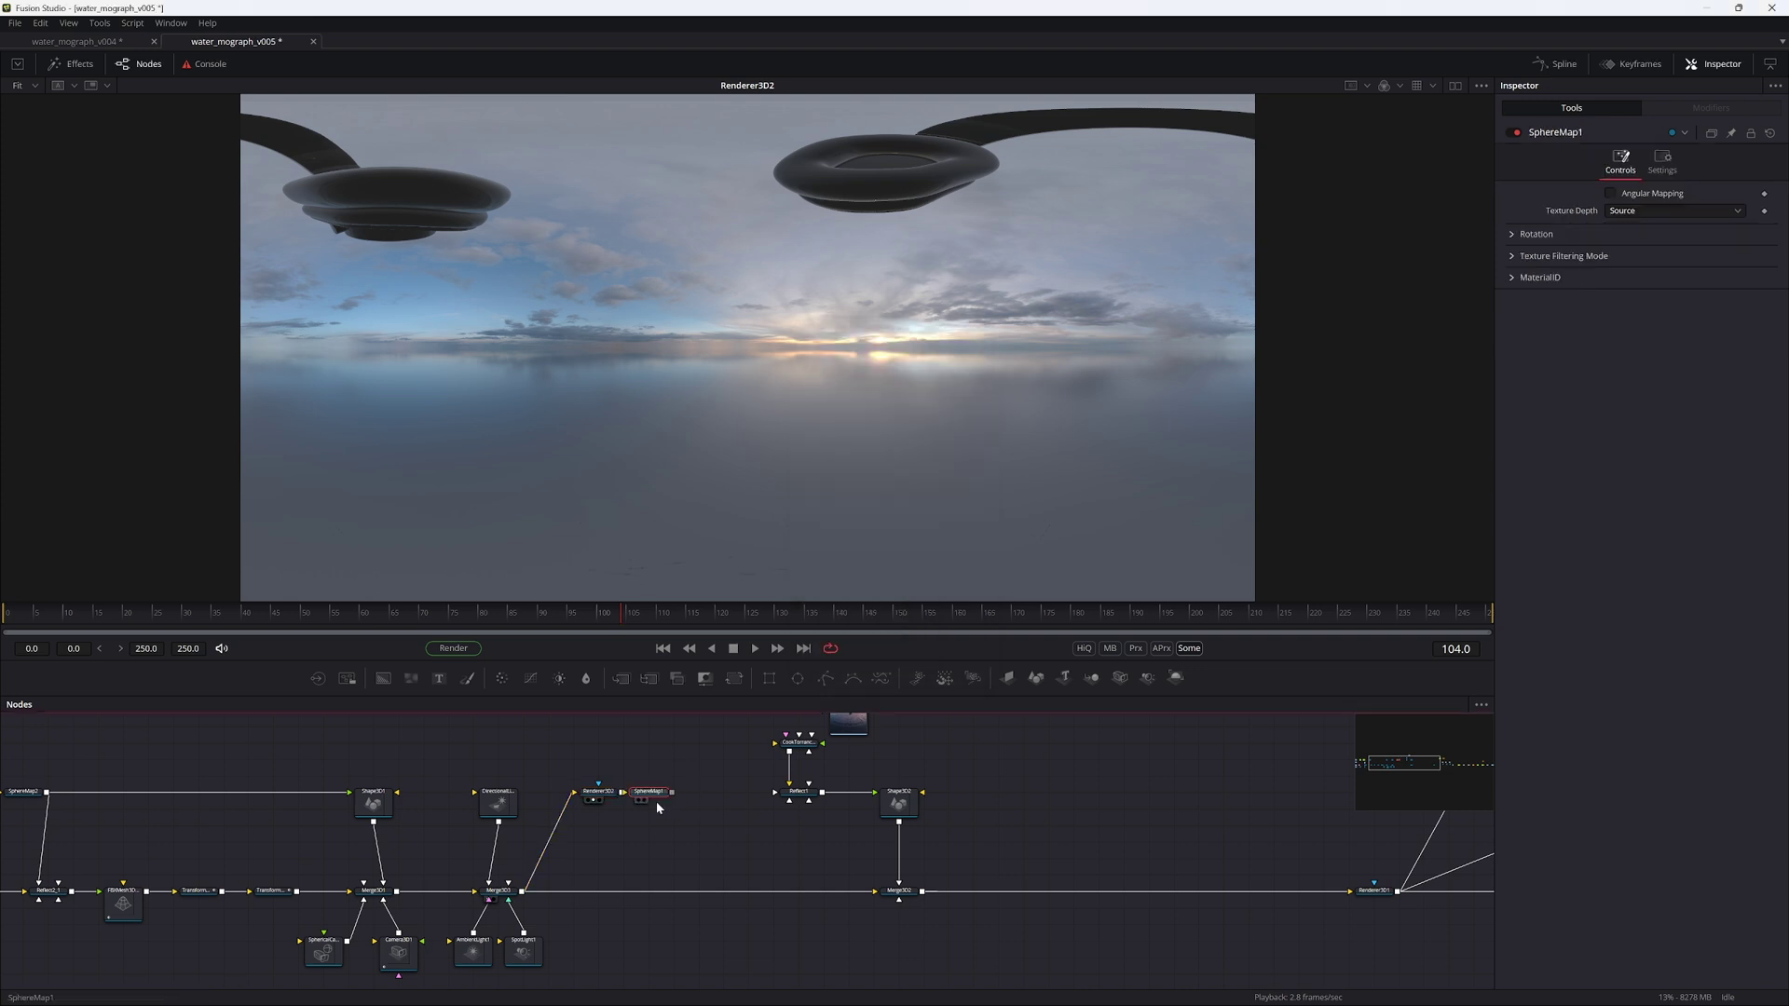
left_click_drag(651, 795, 676, 781)
key("2")
middle_click_drag(802, 424, 42, 262, "alt")
left_click_drag(42, 267, 1, 162)
left_click_drag(671, 310, 820, 559)
middle_click_drag(718, 739, 447, 829)
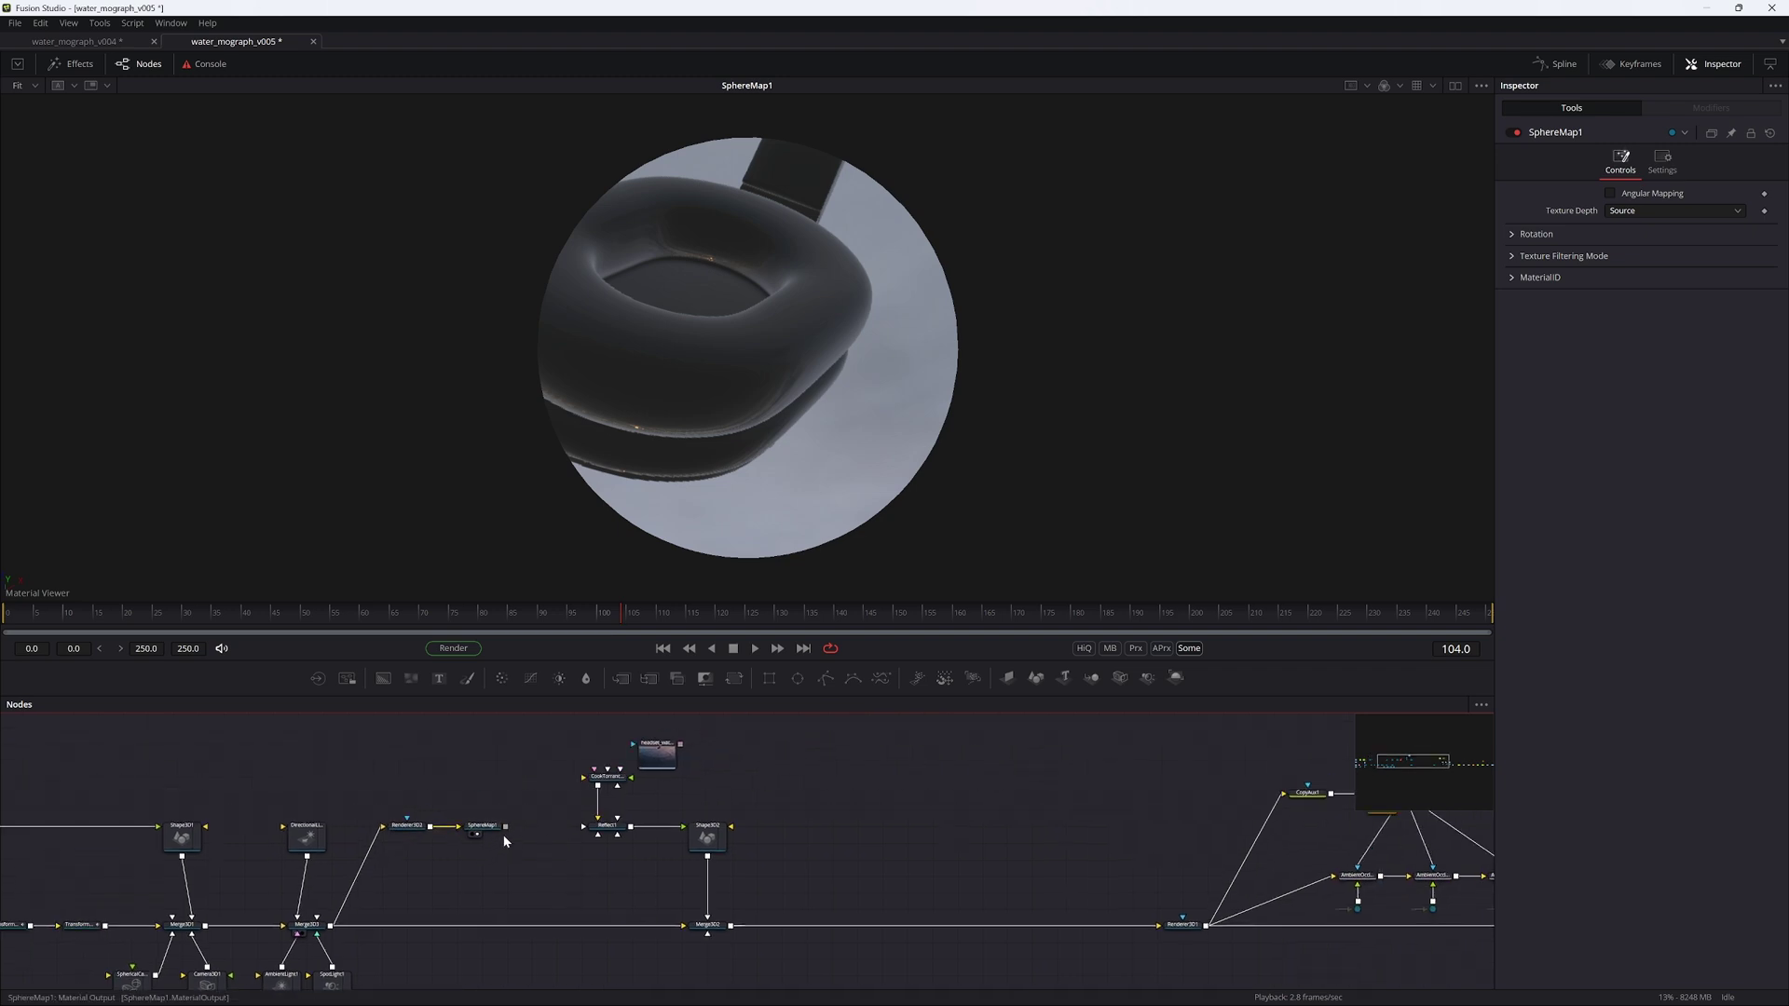
Step: Connect the new Sphere Map to the Reflect node's Reflection Color Material input, view Merge3D2, and save the composition
left_click_drag(506, 827, 691, 865)
right_click_drag(612, 830, 616, 825)
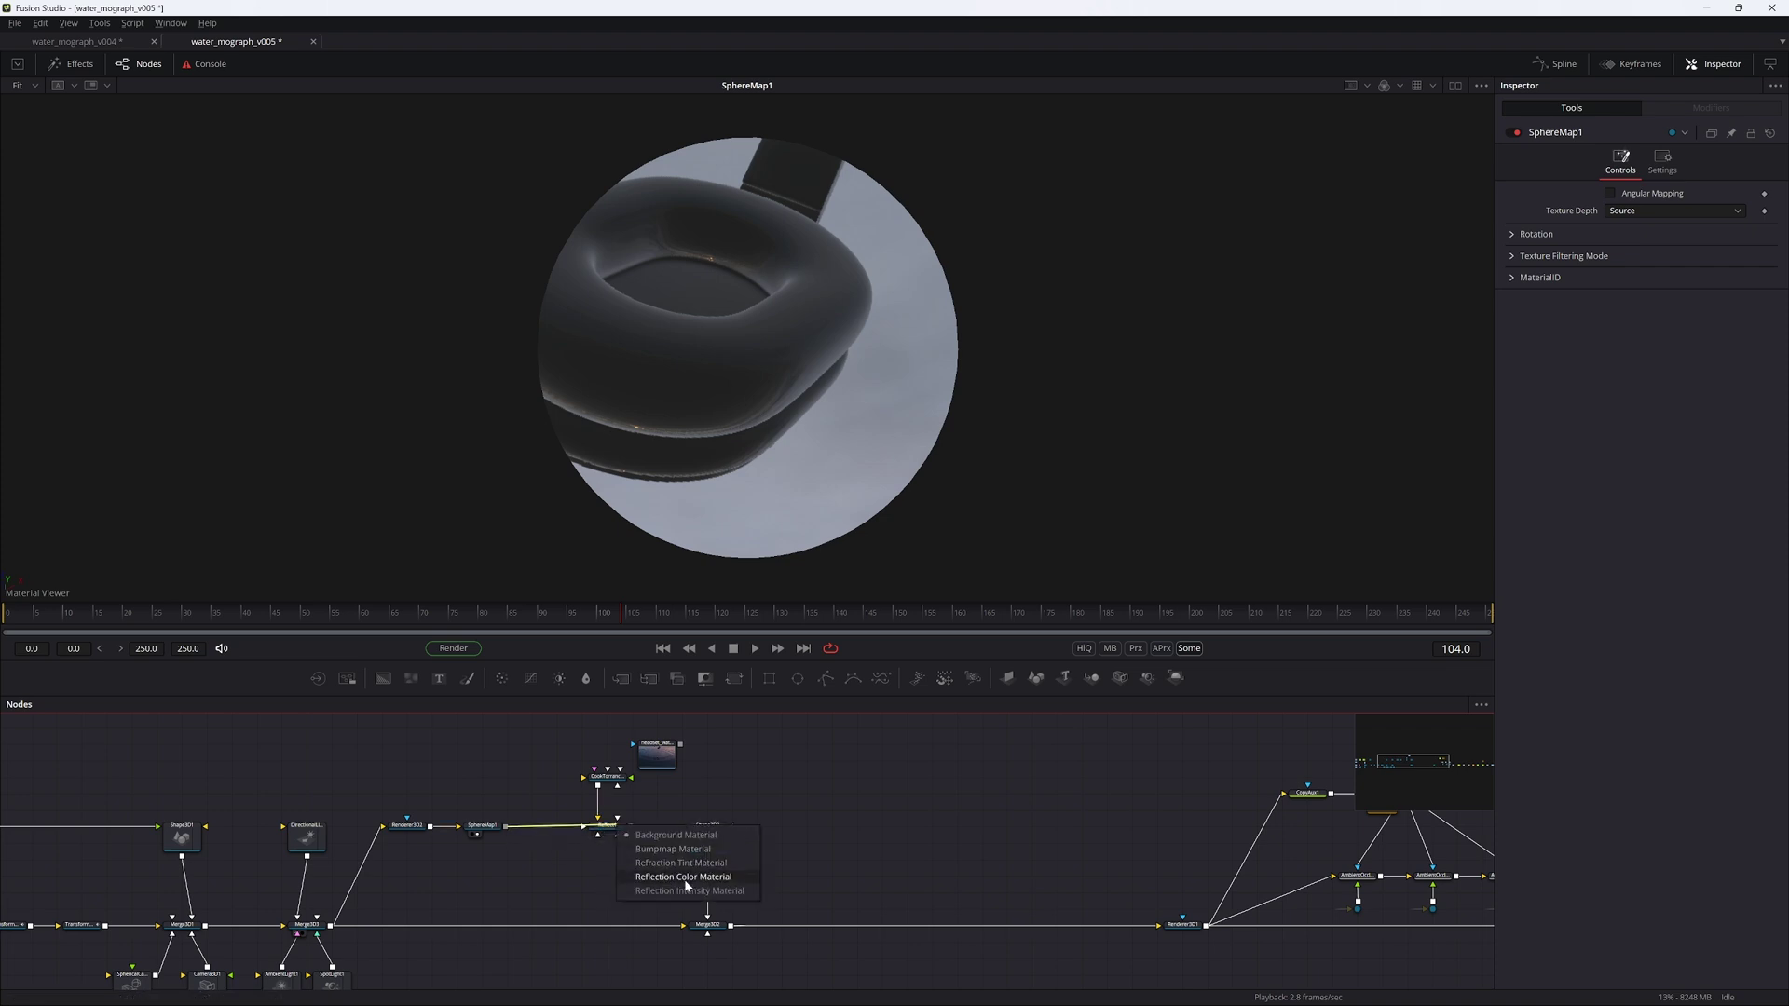
left_click_drag(677, 885, 677, 885)
left_click(713, 924)
key("1")
middle_click_drag(879, 391, 795, 404, "alt")
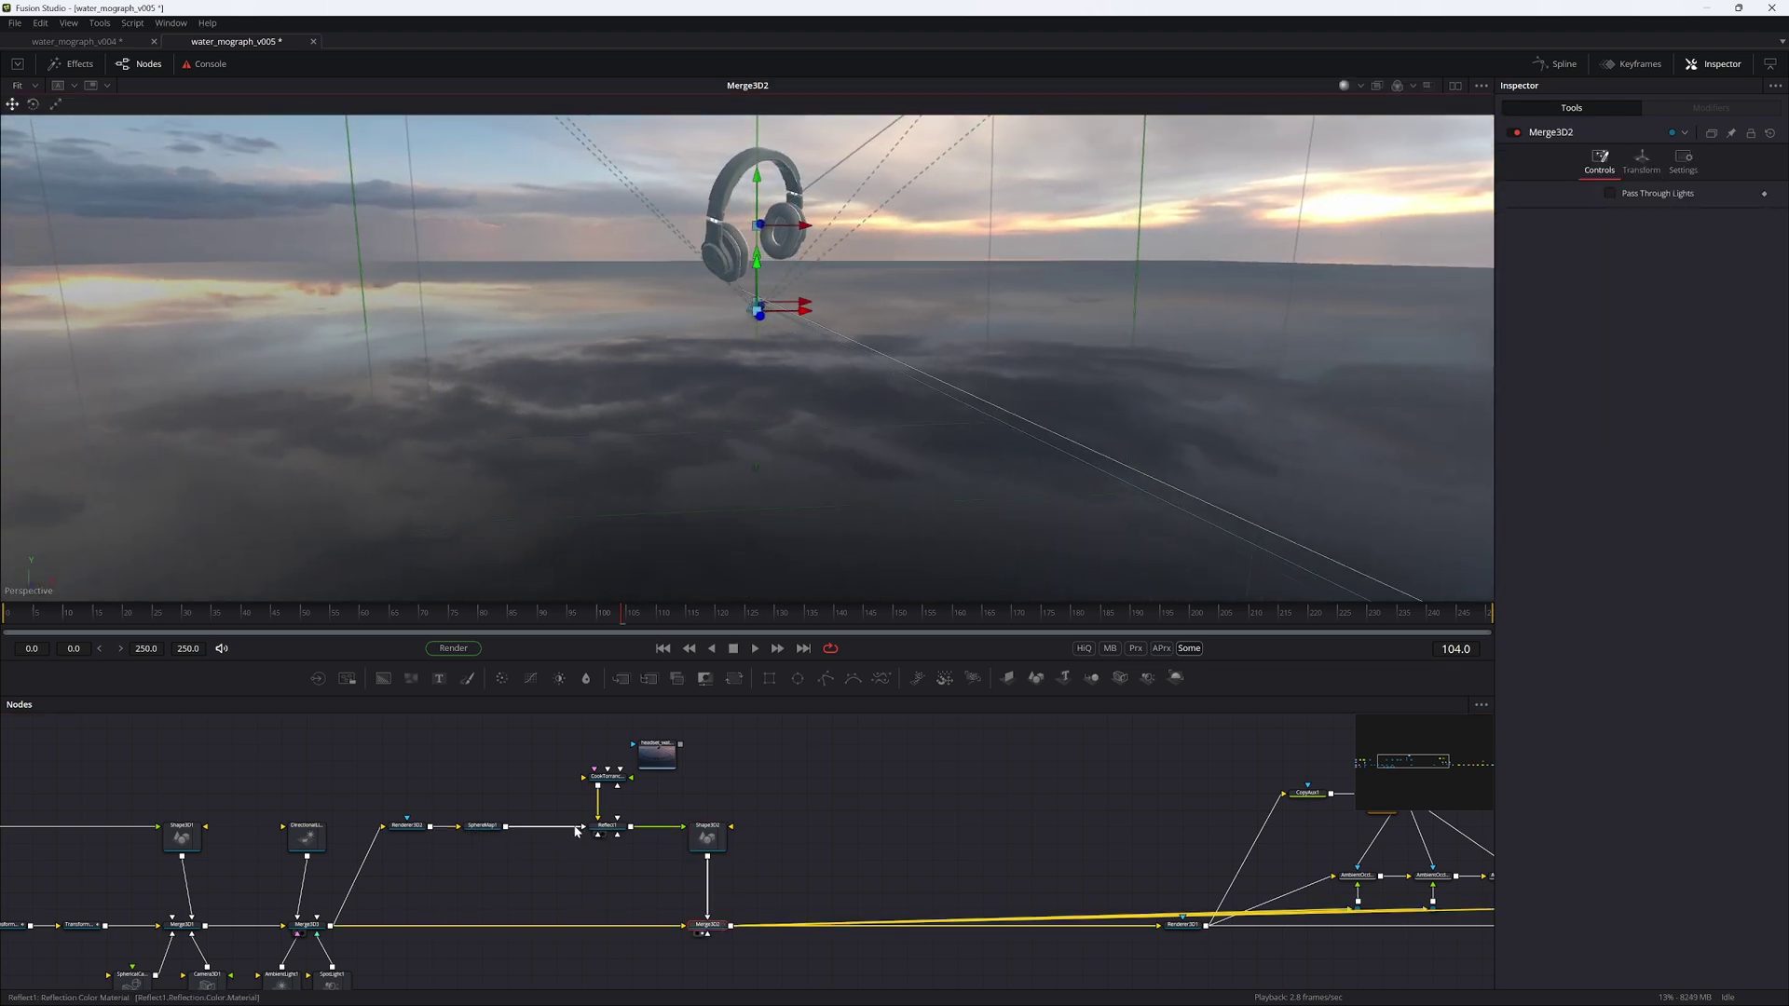
left_click_drag(577, 832, 463, 939)
key("ctrl+z")
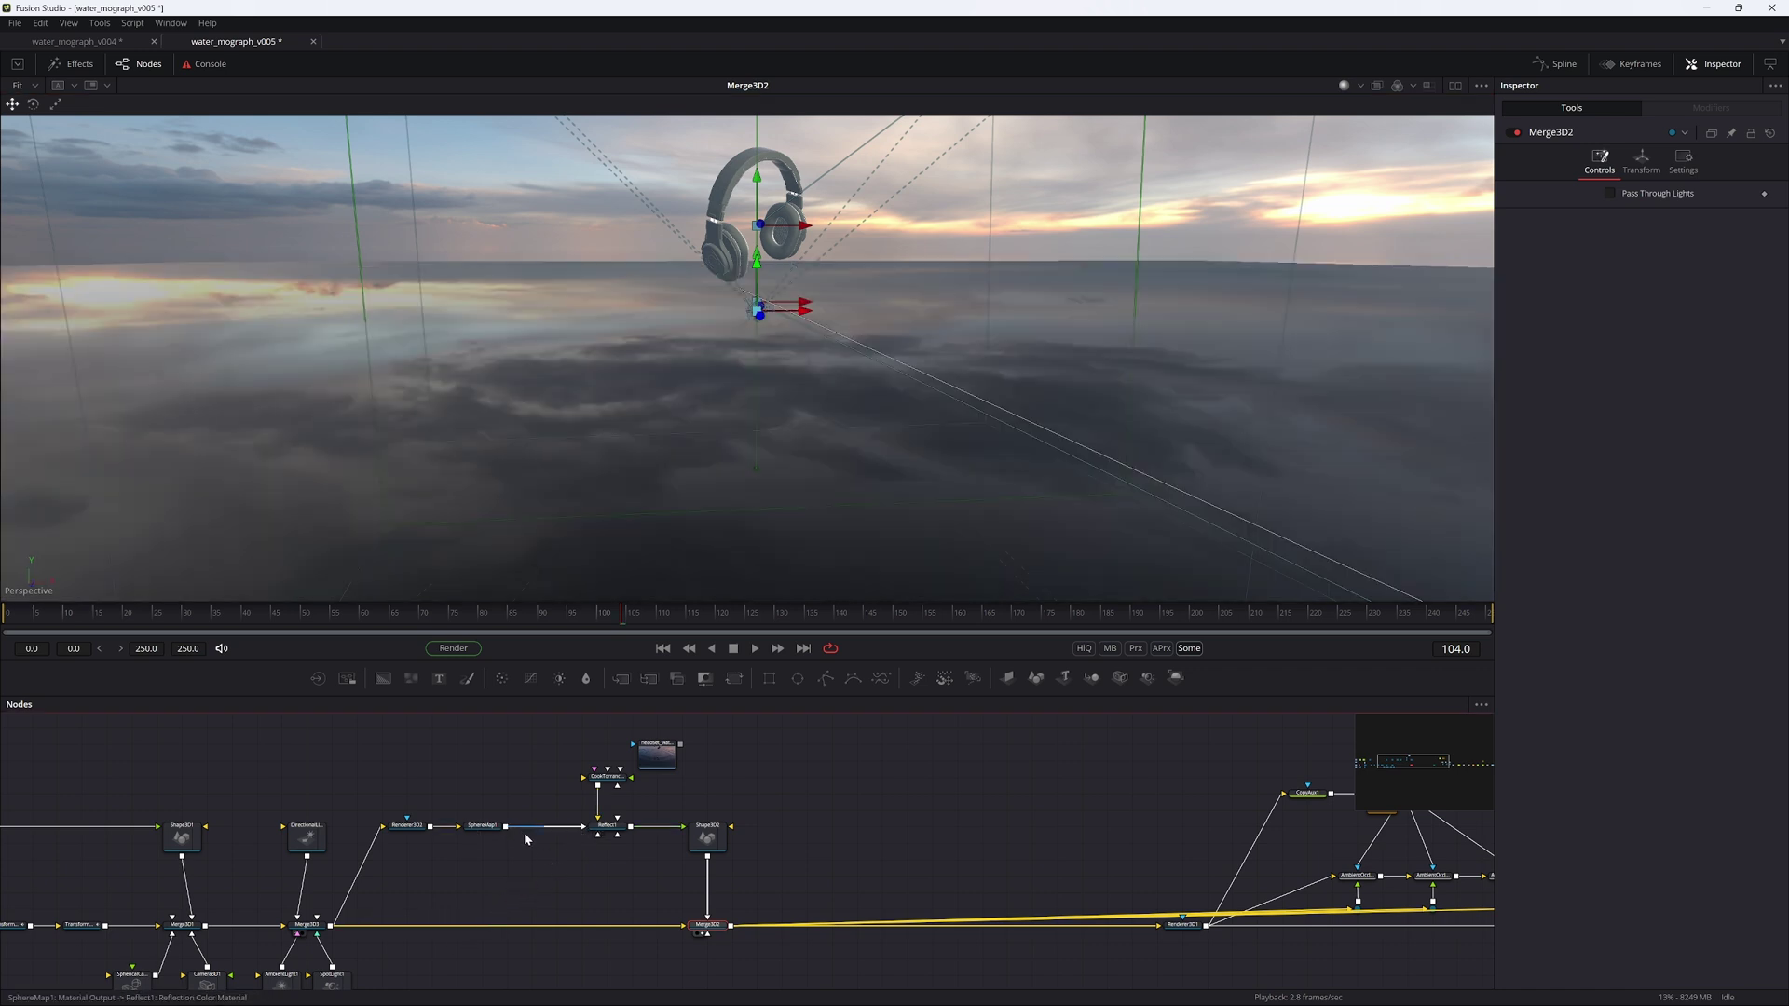
middle_click_drag(748, 448, 729, 410, "alt")
key("ctrl+s")
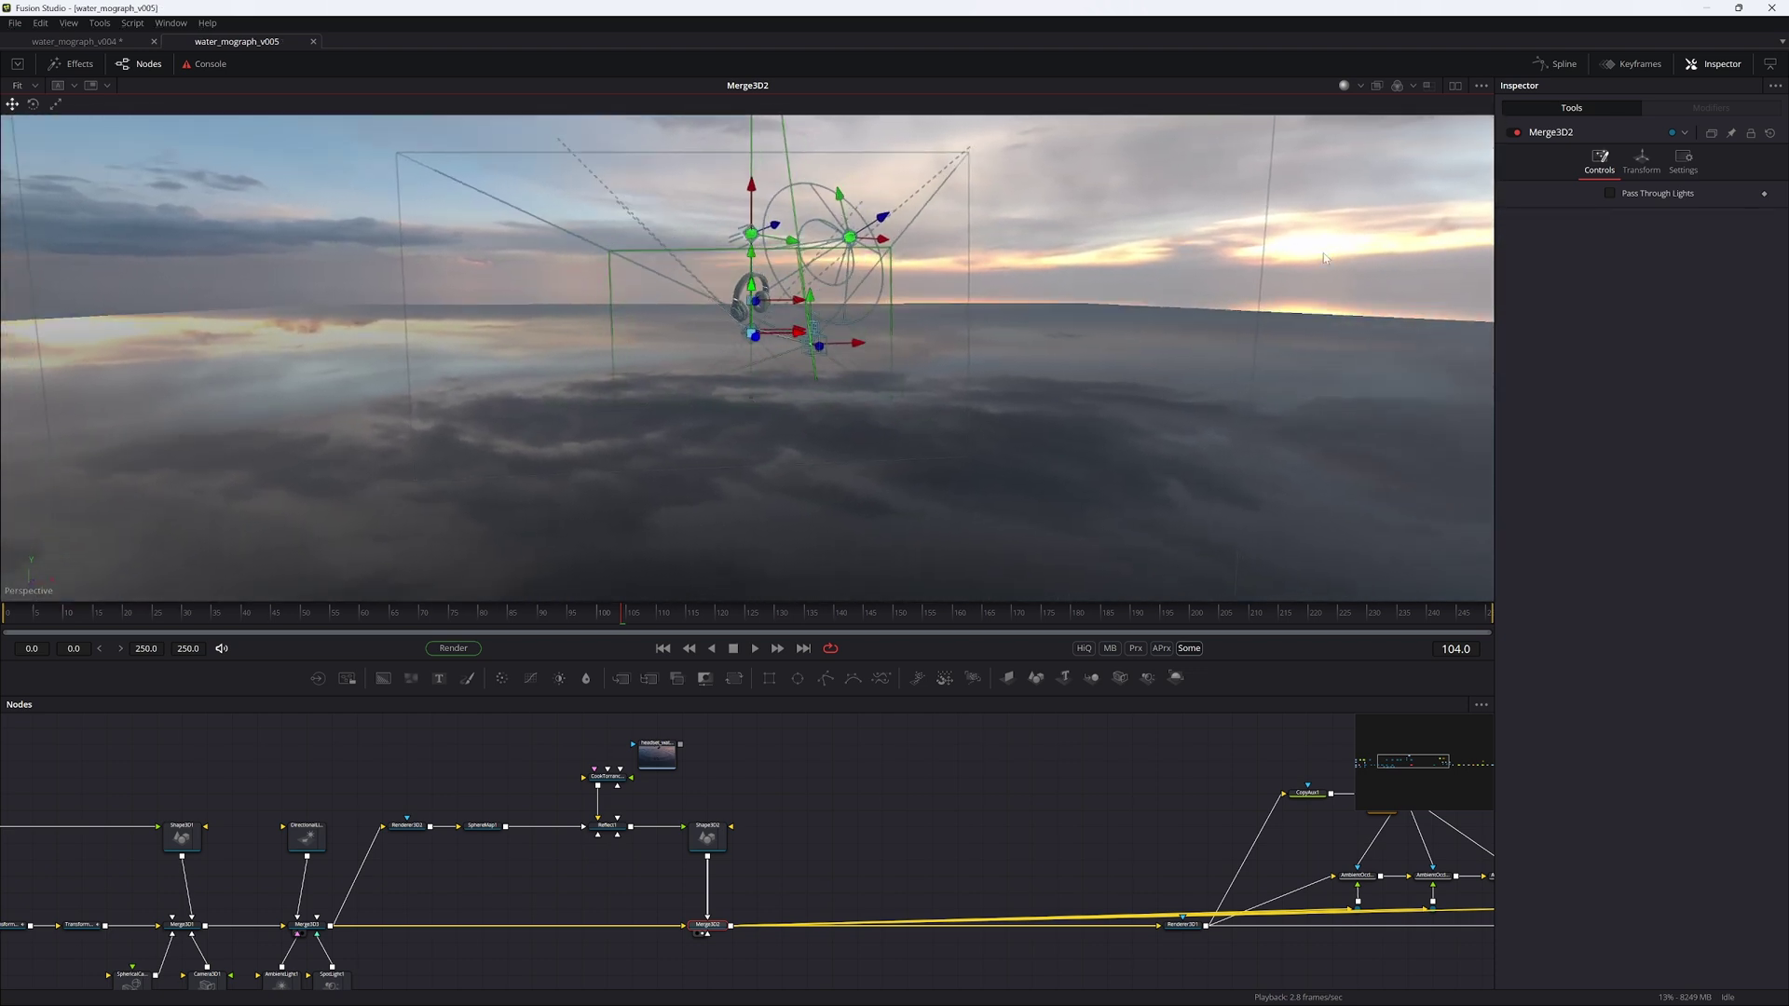
Step: Set the Y rotation of the Sphere Map feeding the Reflect node to -90 and save the composition
left_click(354, 335)
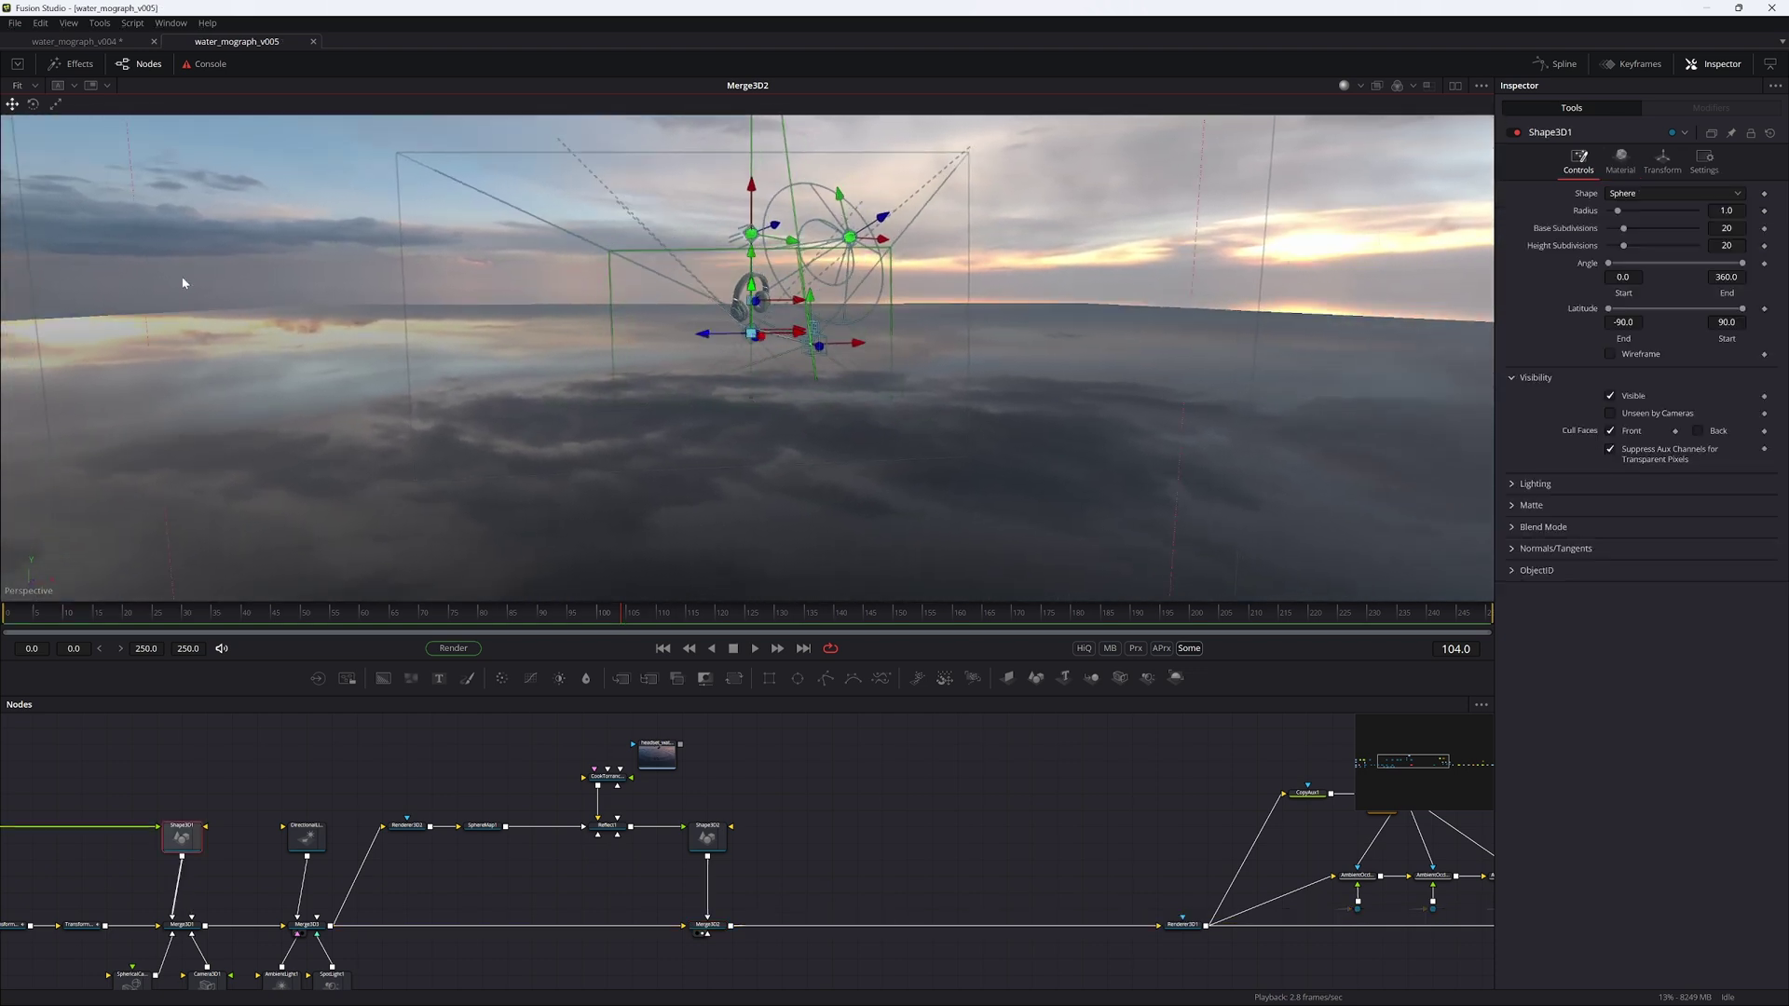
left_click_drag(62, 370, 76, 364)
middle_click_drag(547, 268, 463, 264, "alt")
left_click(482, 826)
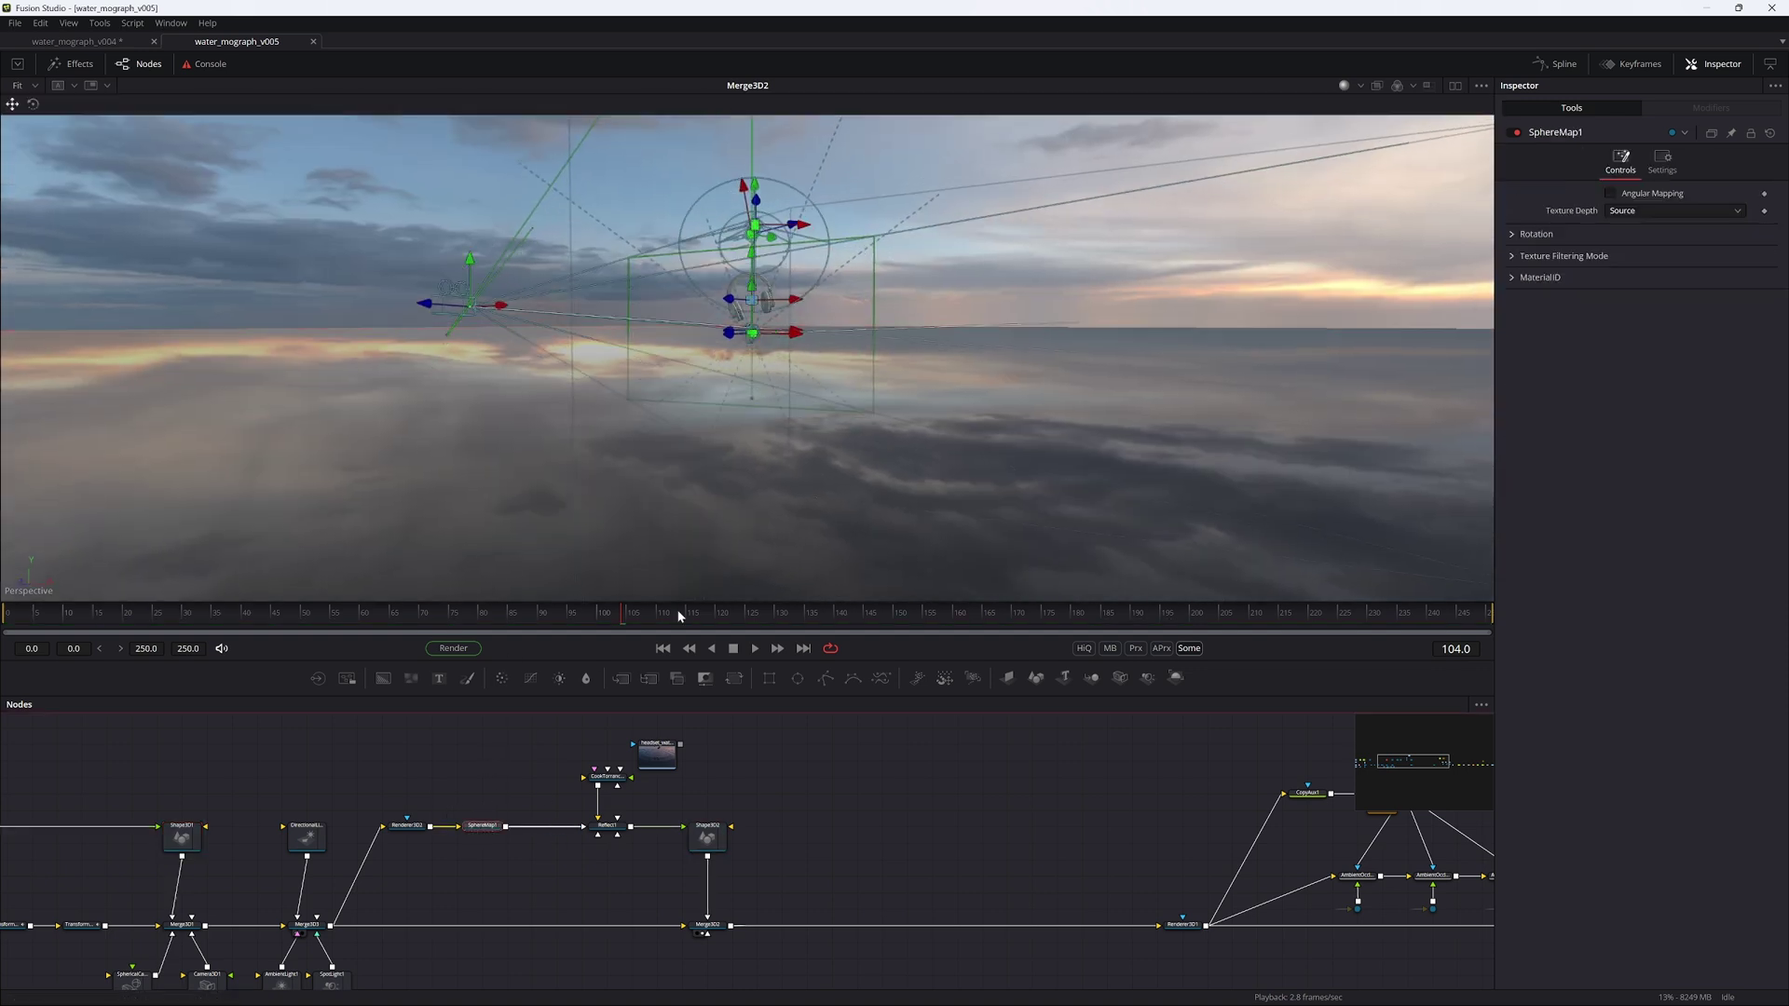
left_click(1512, 234)
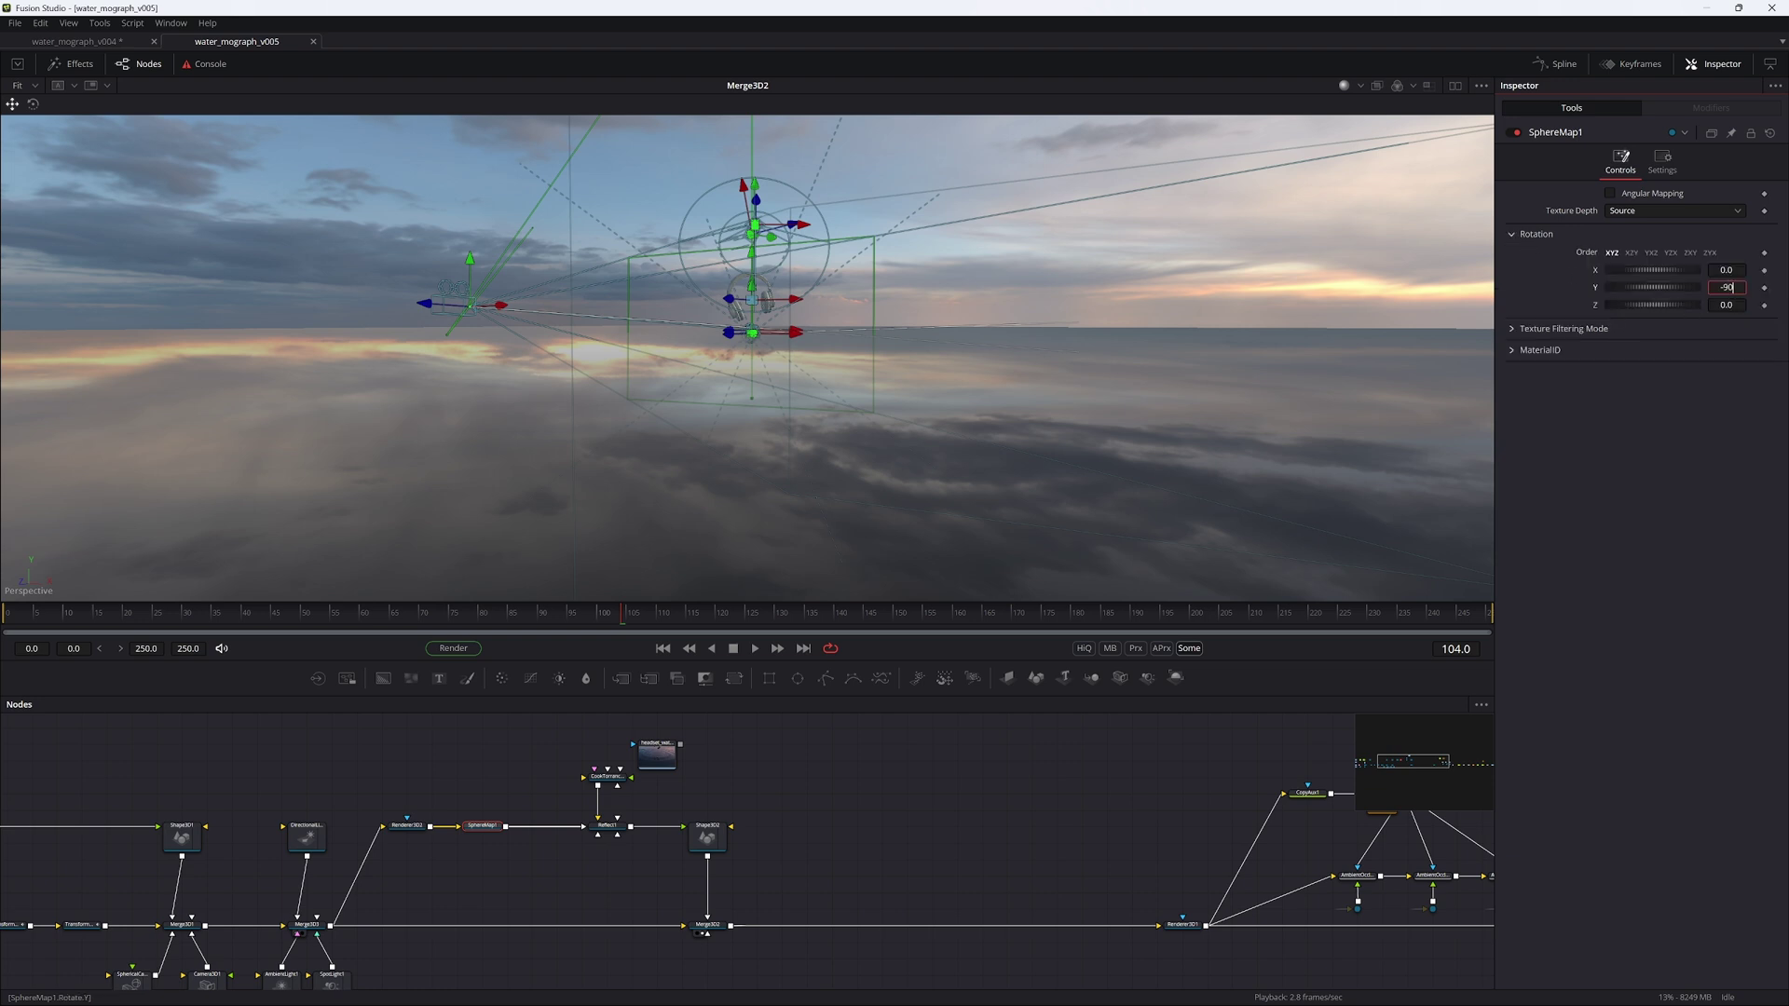
key("Tab")
middle_click_drag(1068, 355, 711, 290, "alt")
key("ctrl+s")
Step: Lower the water plane's Cook Torrance diffuse opacity to its minimum and save the composition
middle_click_drag(699, 425, 436, 378, "alt")
left_click_drag(349, 493, 401, 480)
middle_click_drag(490, 391, 363, 390, "alt")
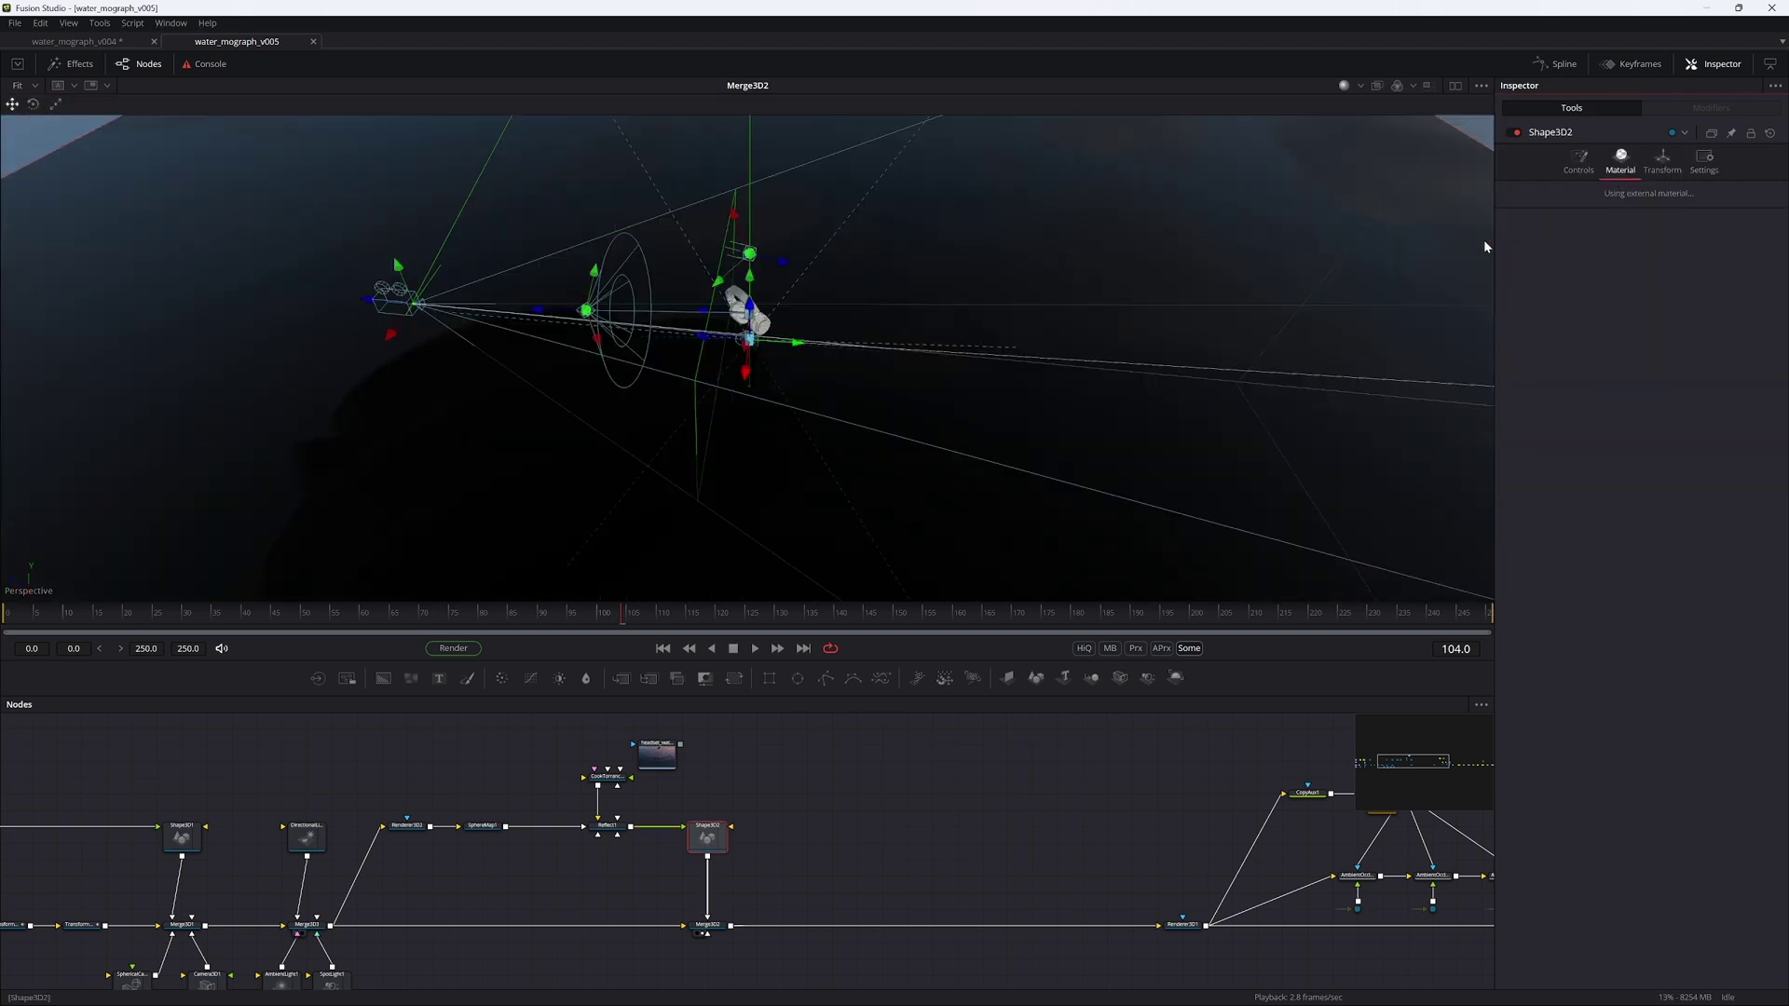
left_click(606, 776)
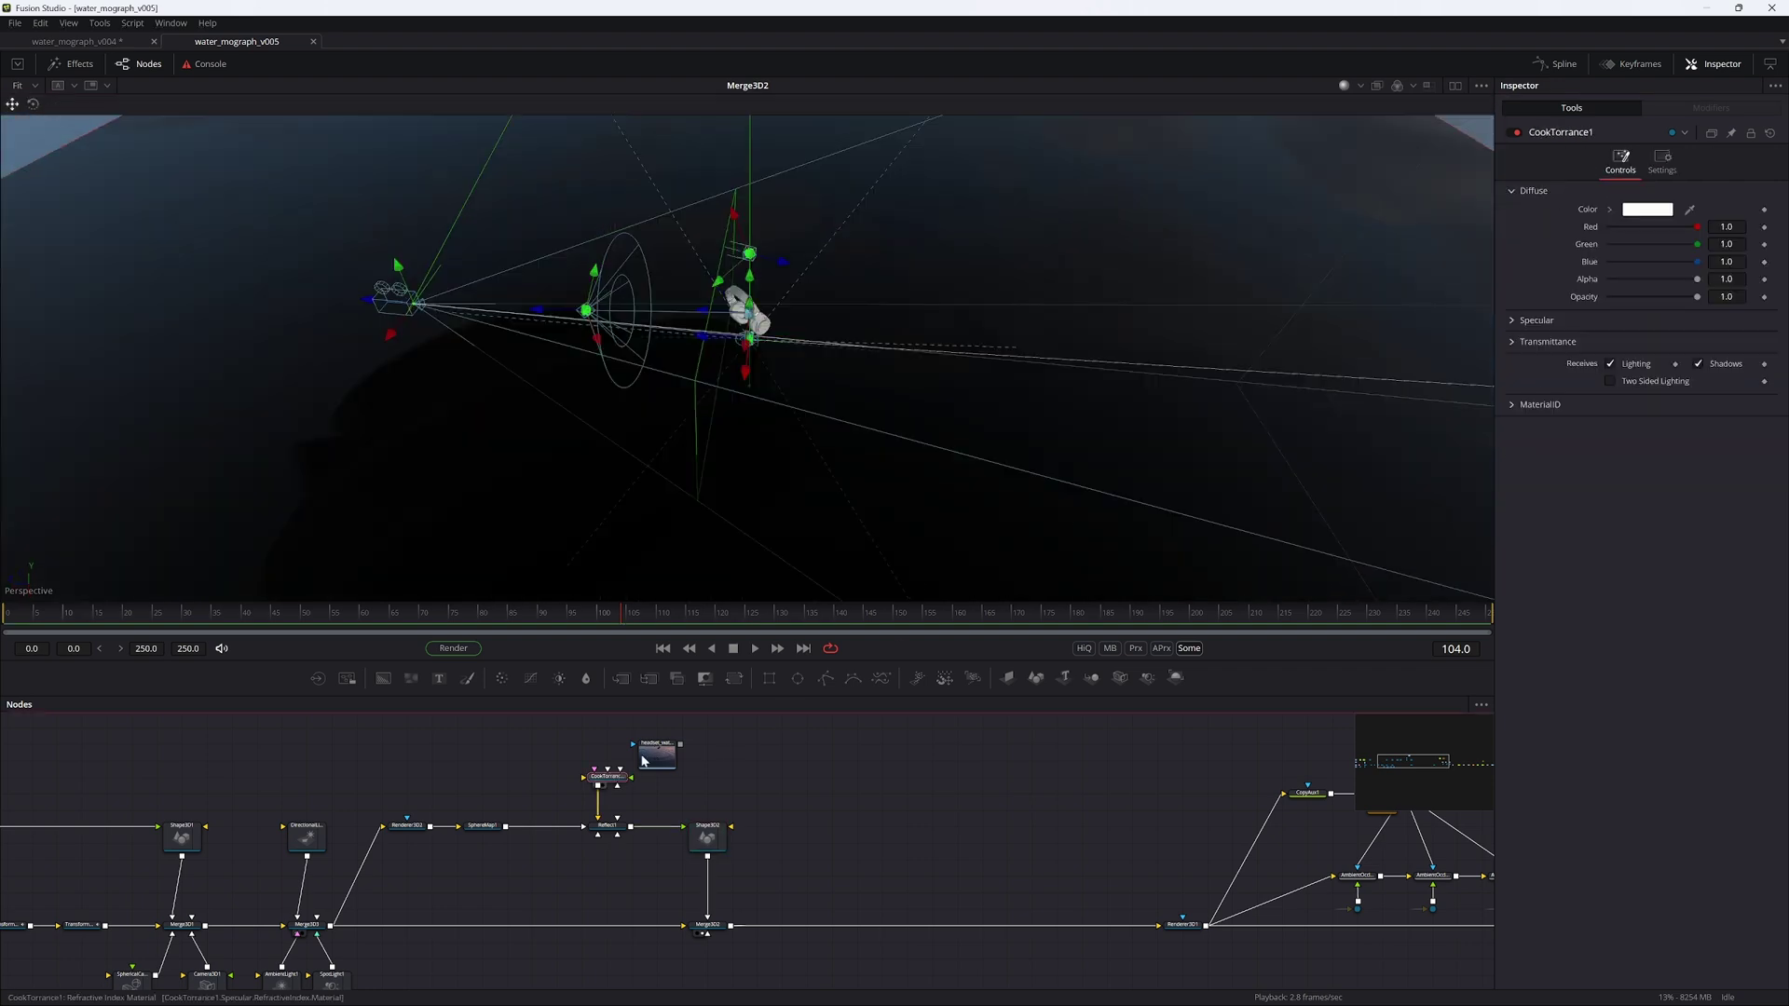
middle_click_drag(976, 538, 573, 380, "alt")
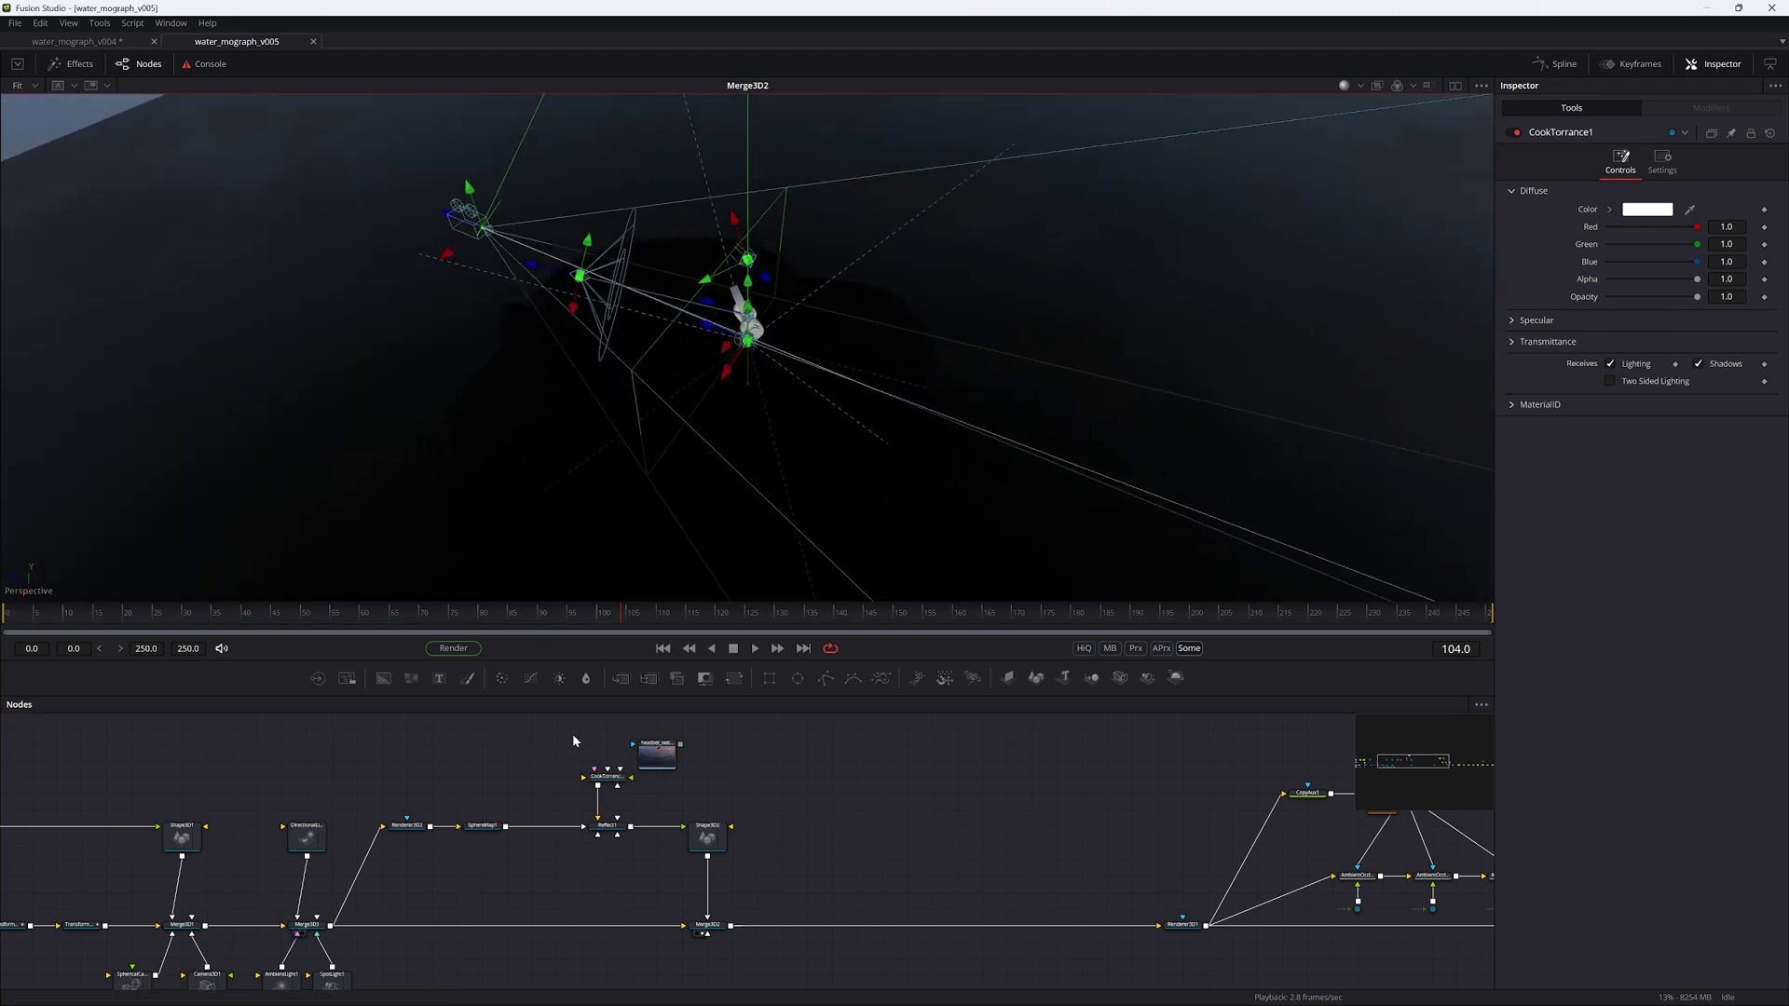
left_click(612, 778)
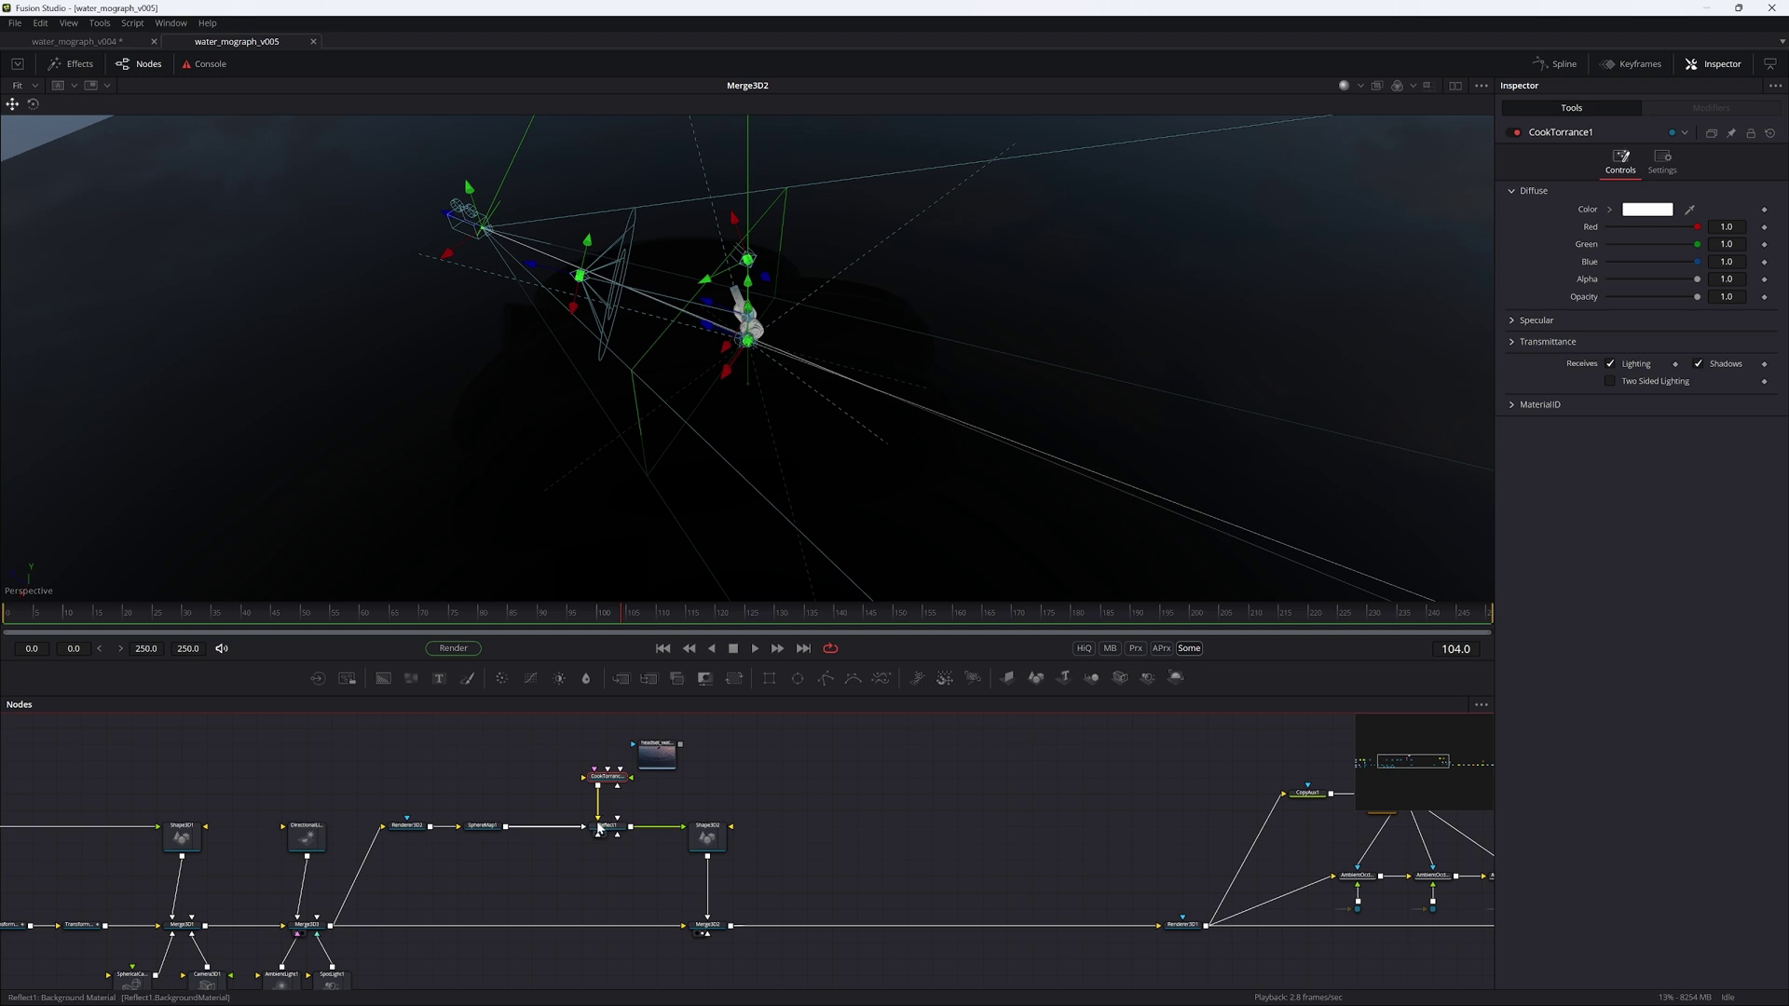
left_click_drag(1692, 300, 1593, 299)
middle_click_drag(885, 405, 844, 568, "alt")
key("ctrl+s")
Step: Show the final Saver output in a second viewer beside the 3D scene of Merge3D3
middle_click_drag(949, 900, 578, 857)
middle_click_drag(1020, 867, 494, 827)
middle_click_drag(1150, 854, 708, 850)
left_click(1063, 839)
key("2")
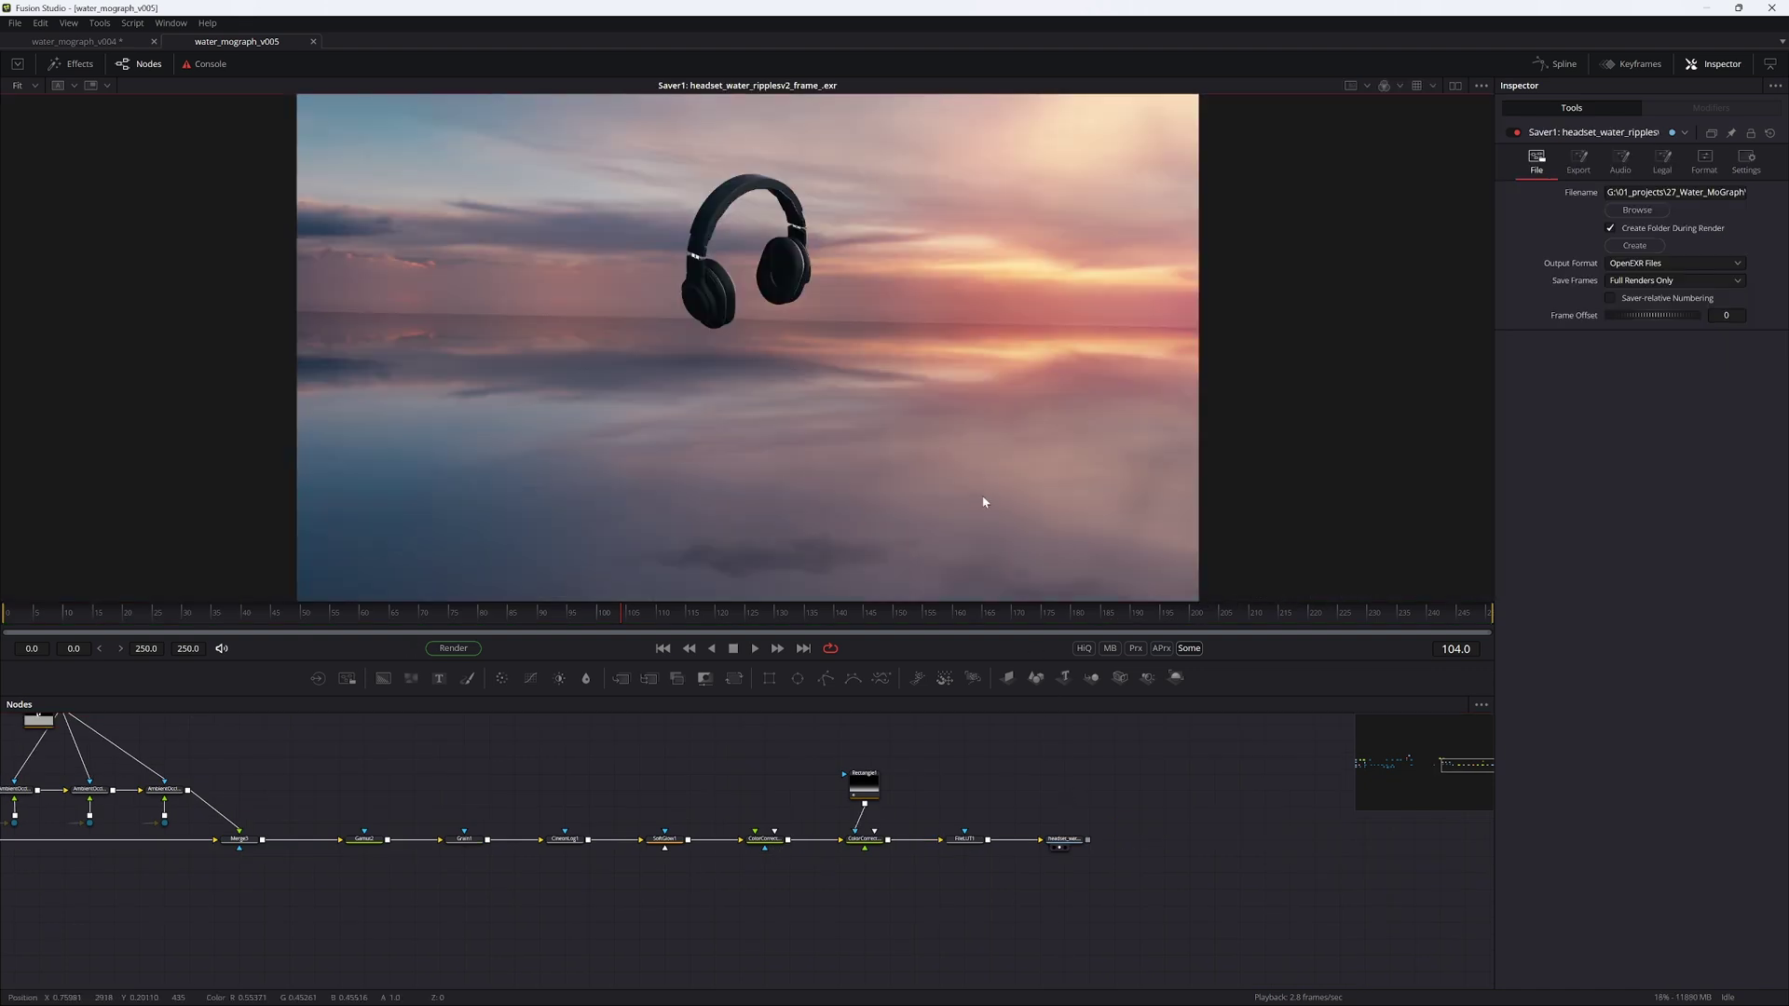
left_click(1454, 86)
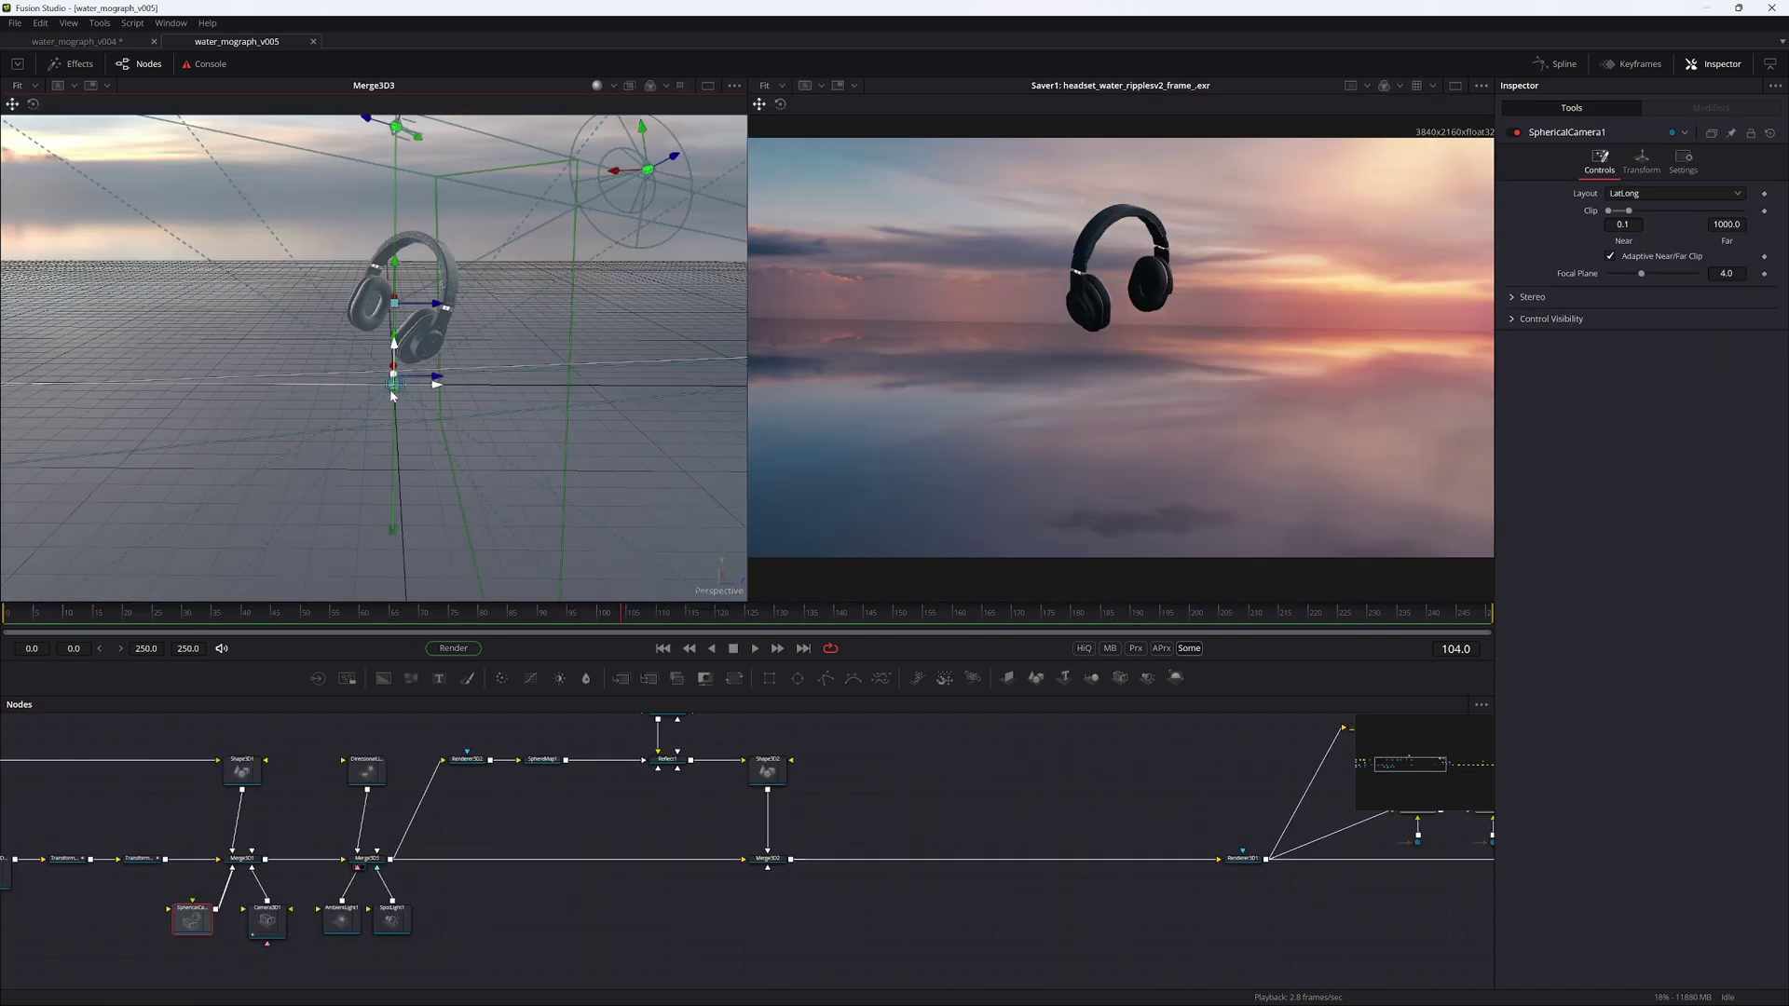
middle_click_drag(362, 410, 631, 392, "alt")
middle_click_drag(437, 397, 489, 384, "alt")
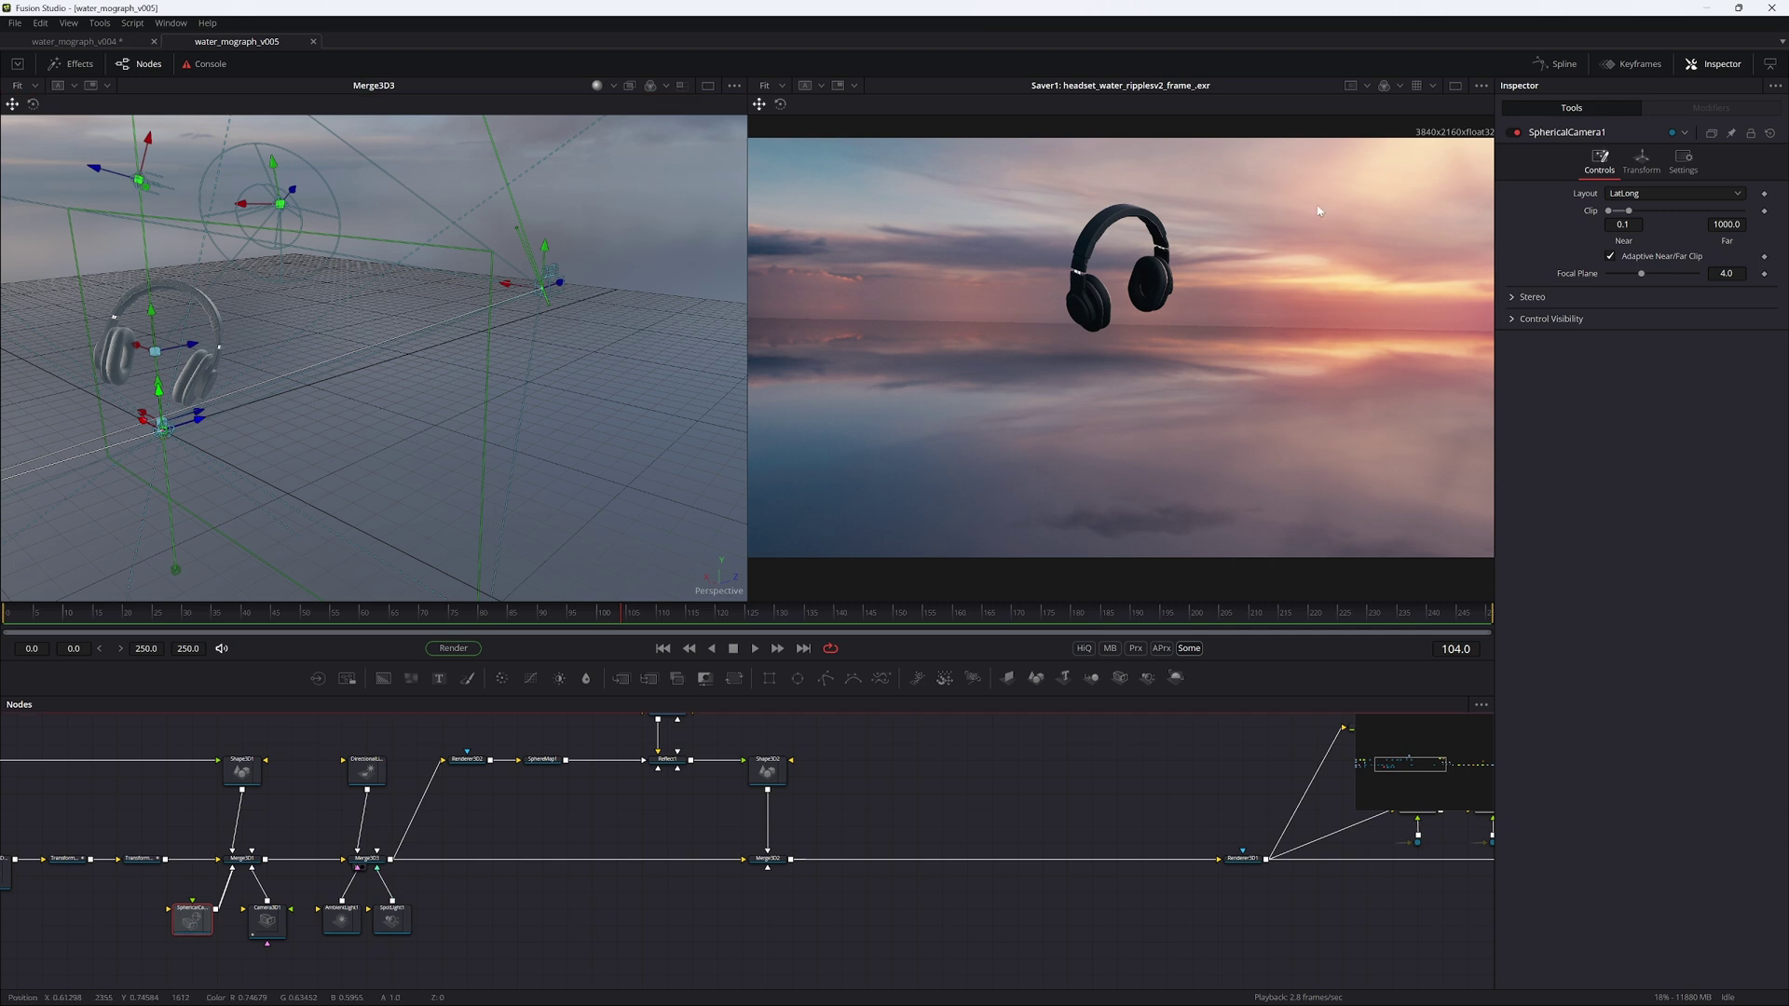
Step: Keep Camera3D1's transform settings pinned and show the spherical camera's transform settings together with them
left_click(273, 909)
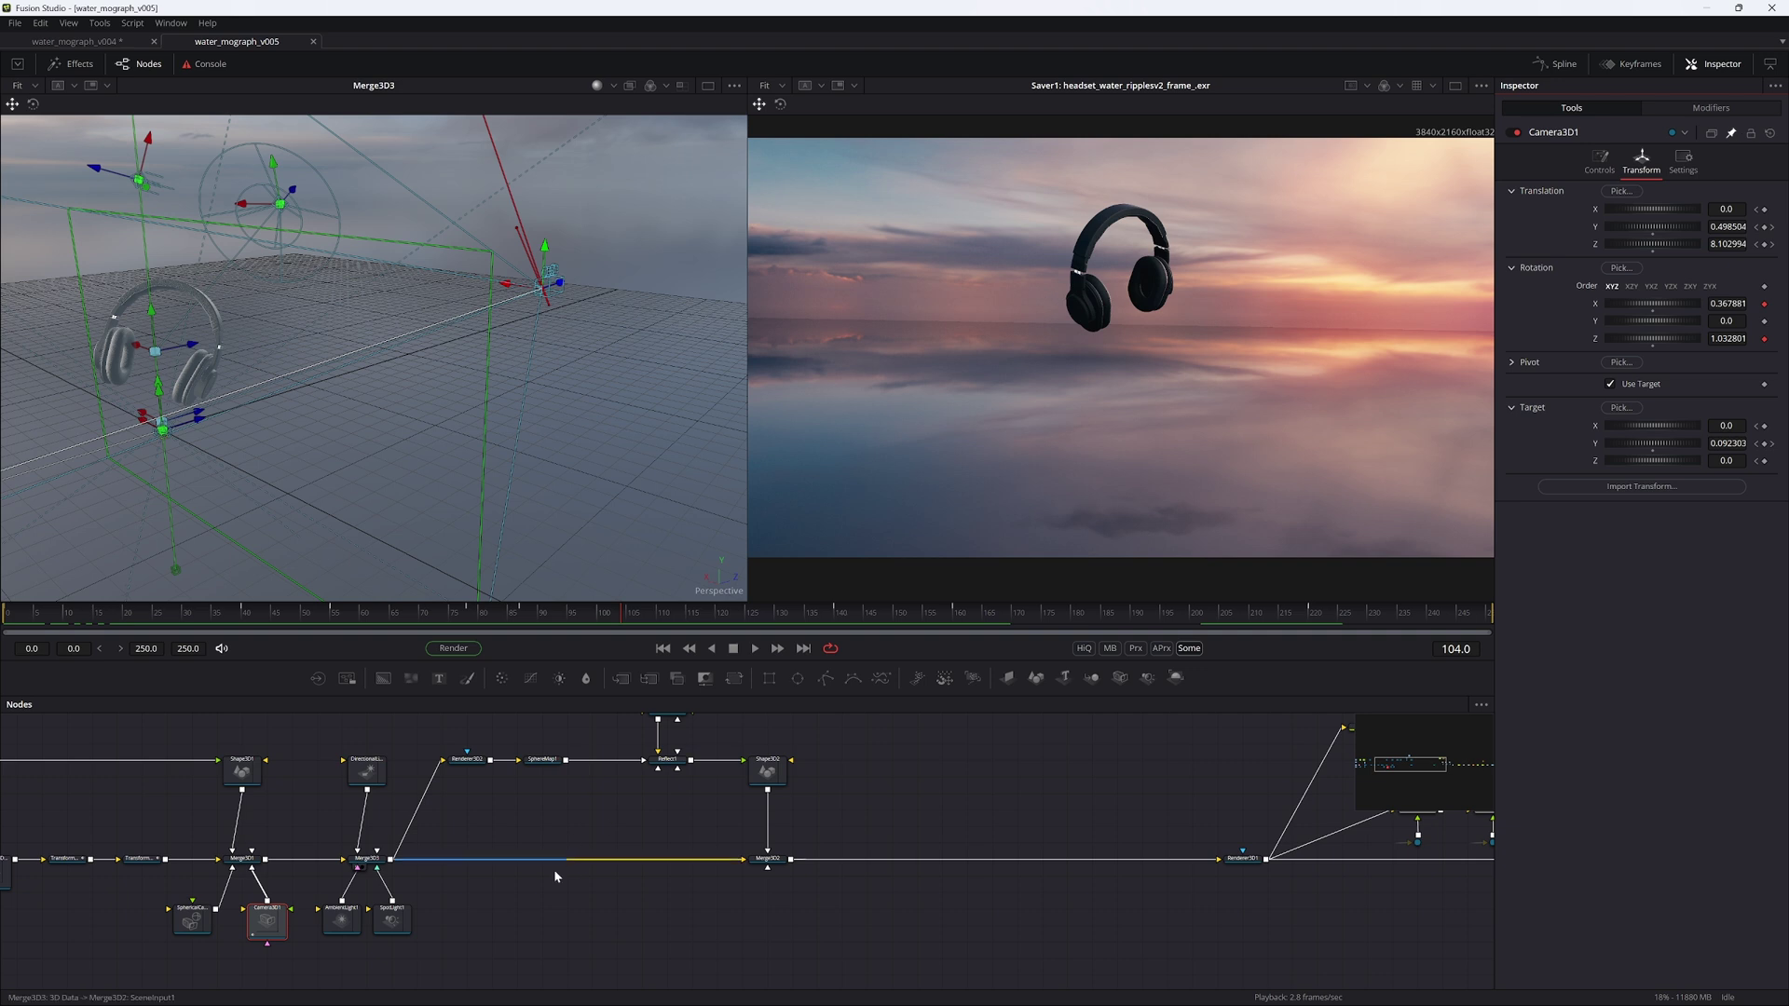
left_click(203, 908)
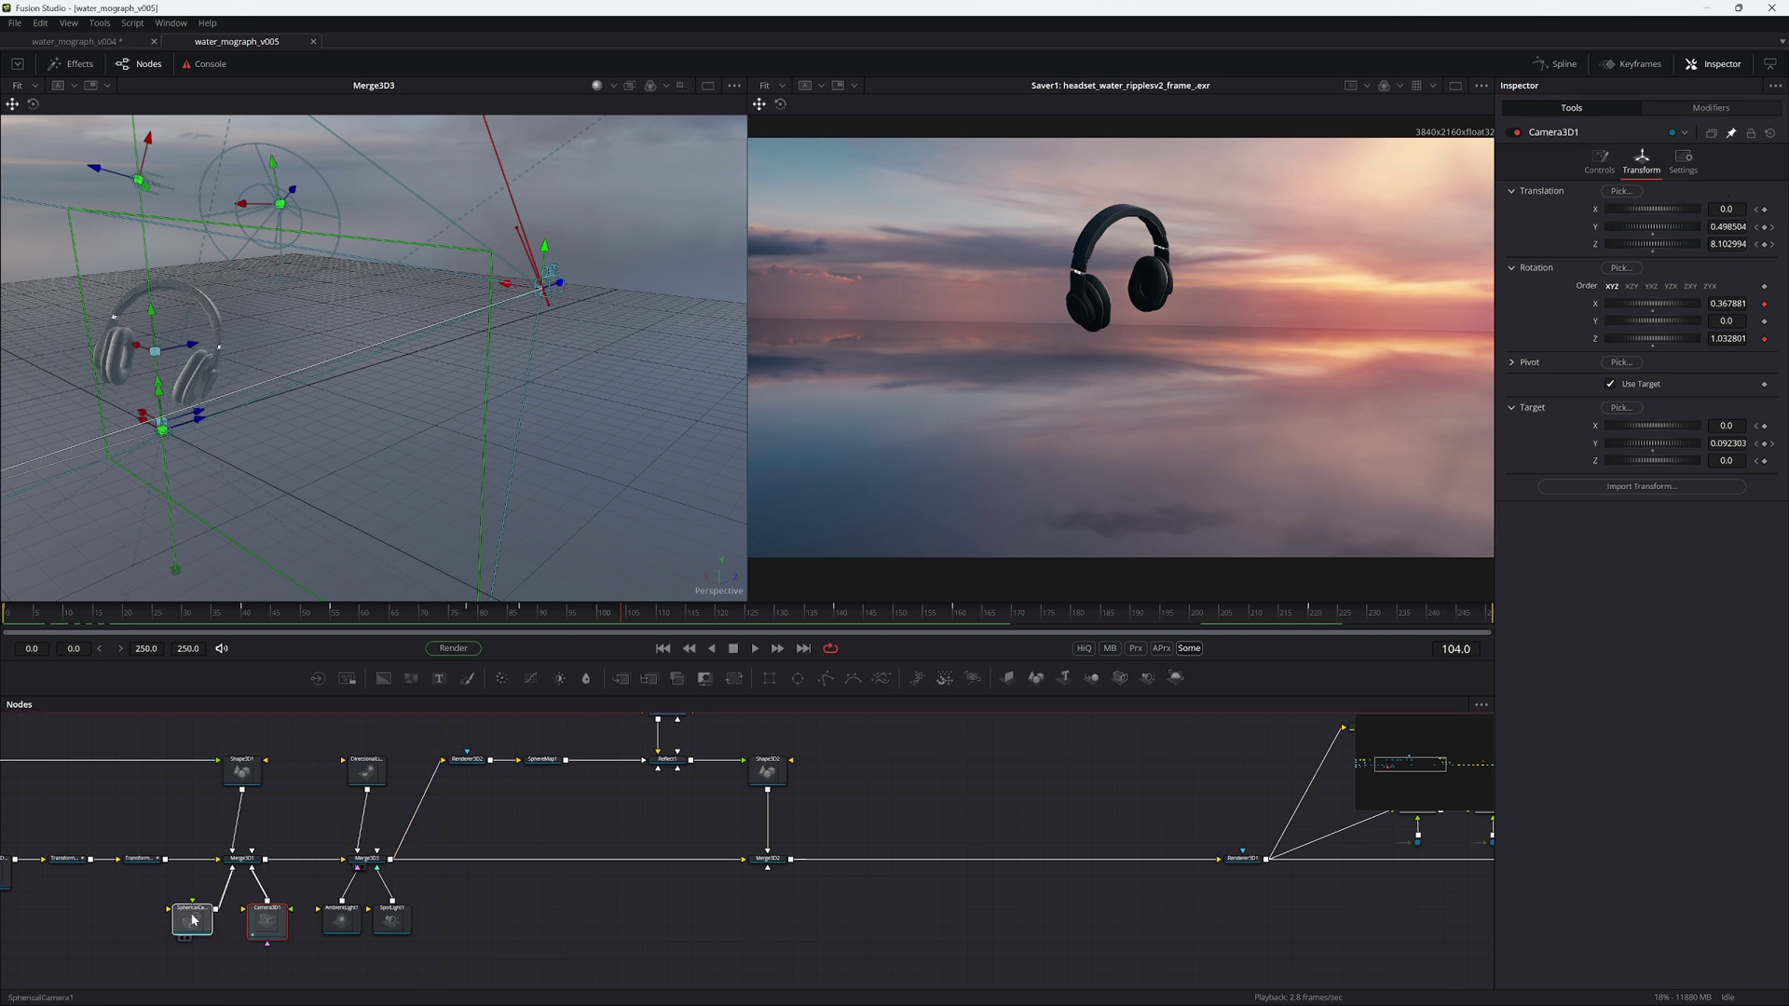
left_click(1660, 165)
middle_click_drag(512, 357, 551, 374, "alt")
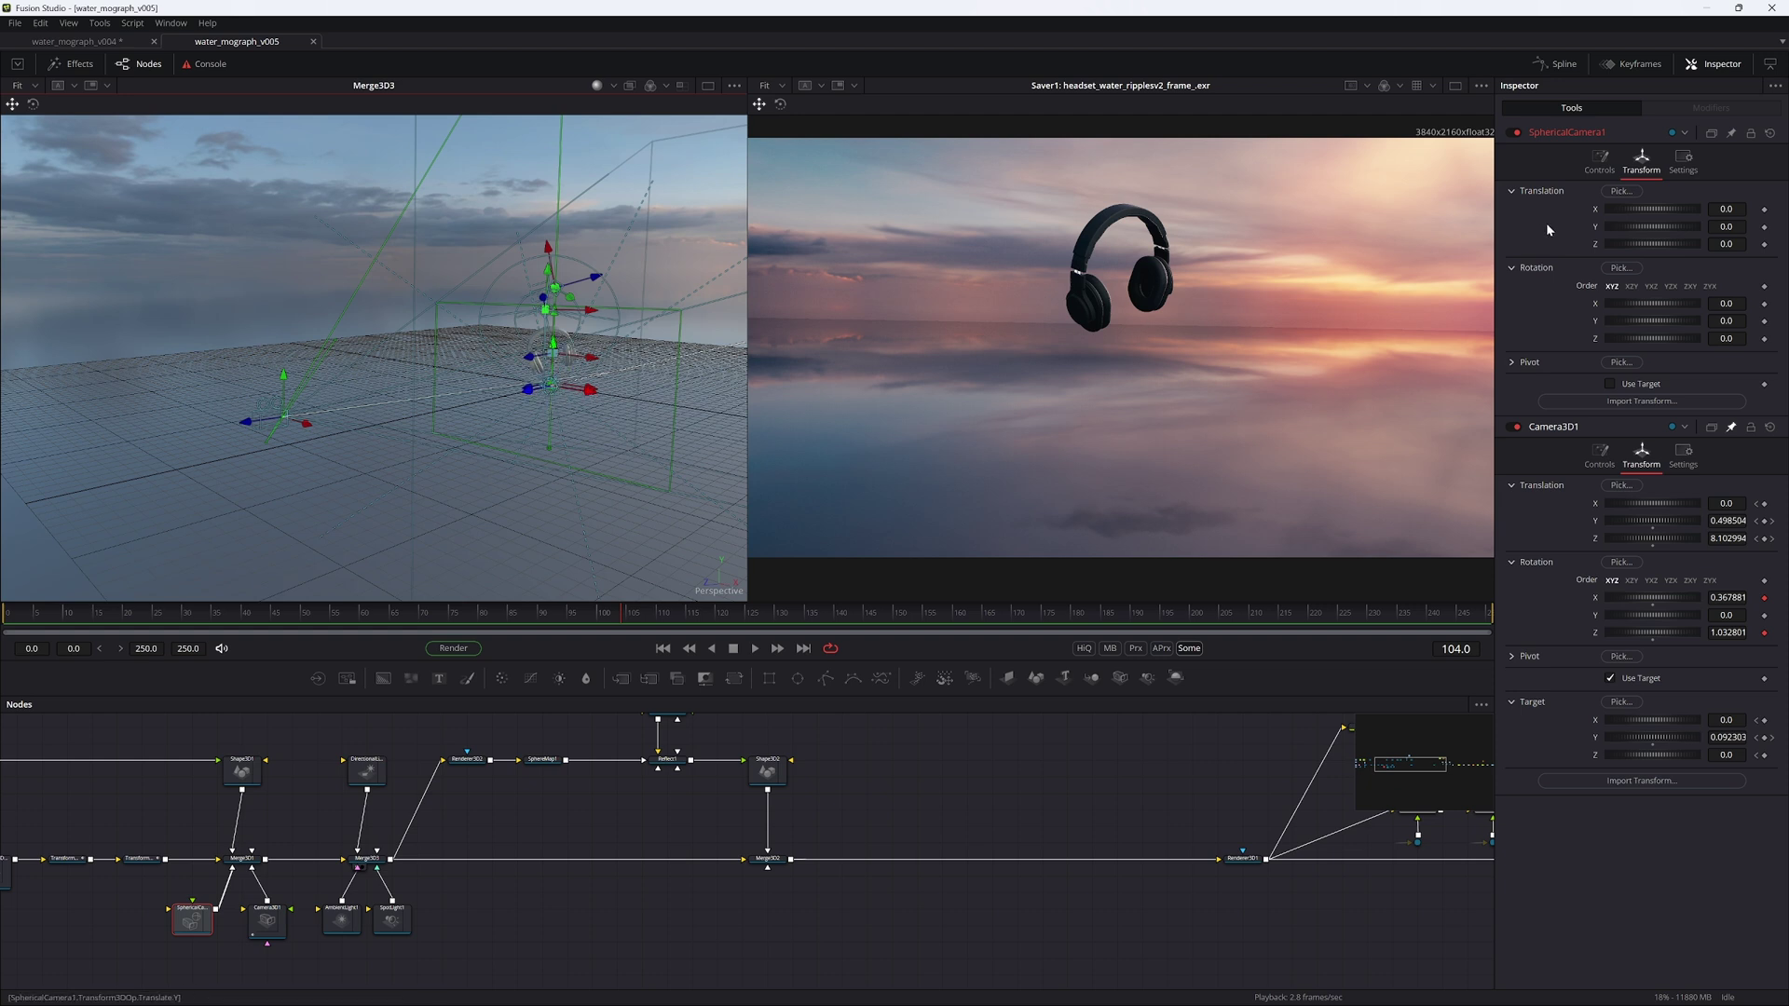
Step: Add expressions to the spherical camera's X, Y and Z translation
right_click(1595, 211)
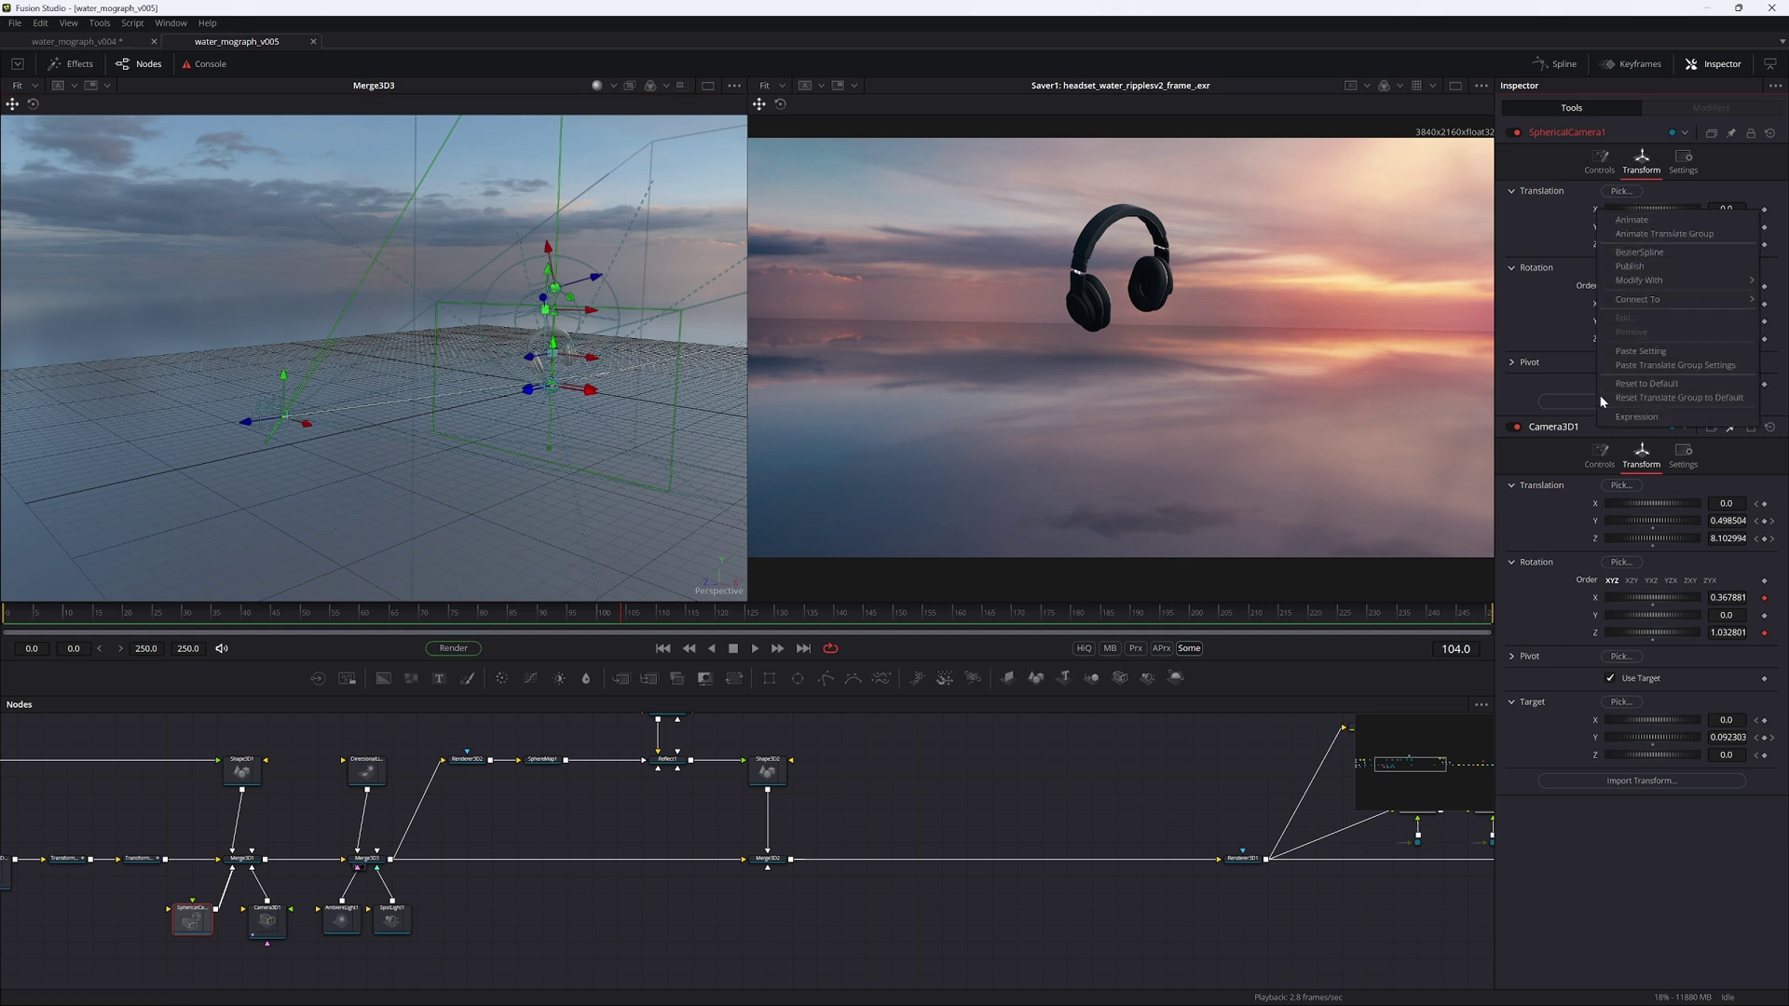
left_click(1625, 418)
right_click(1596, 244)
left_click(1632, 448)
right_click(1596, 279)
left_click(1638, 483)
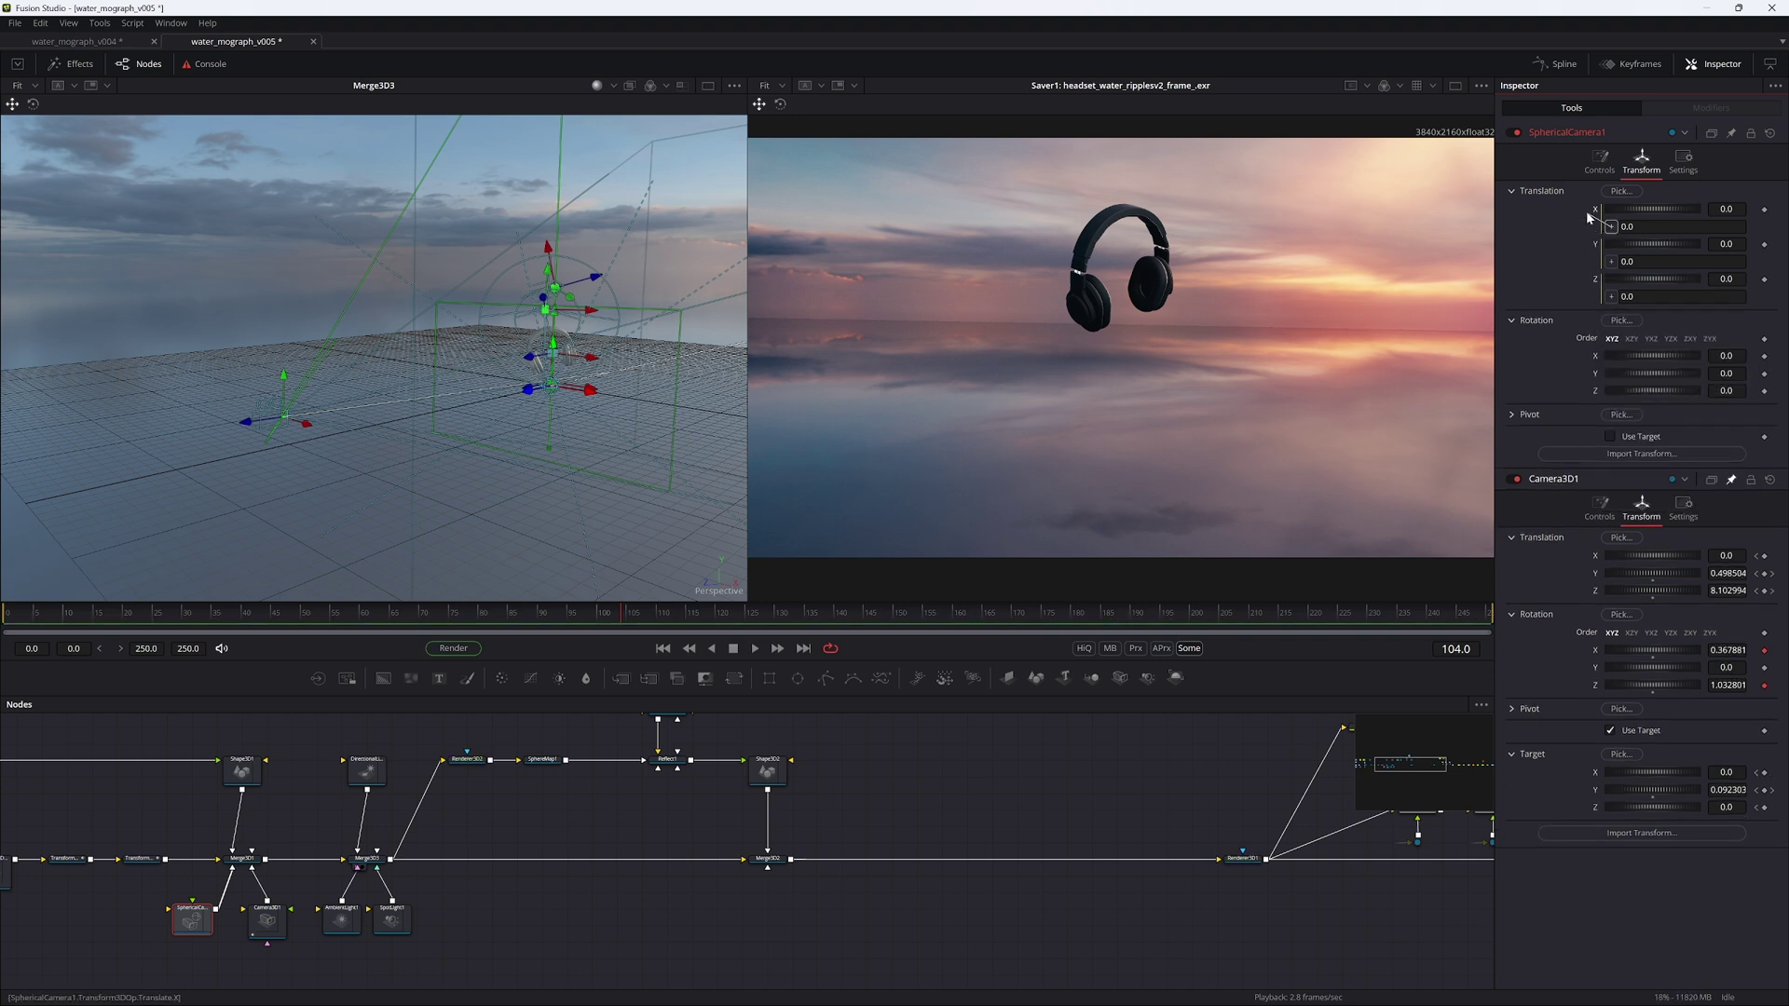
Step: Link the spherical camera's X, Y and Z translation expressions to Camera3D1's matching translation values and save the composition
left_click_drag(1540, 445, 1596, 556)
left_click_drag(1611, 262, 1596, 573)
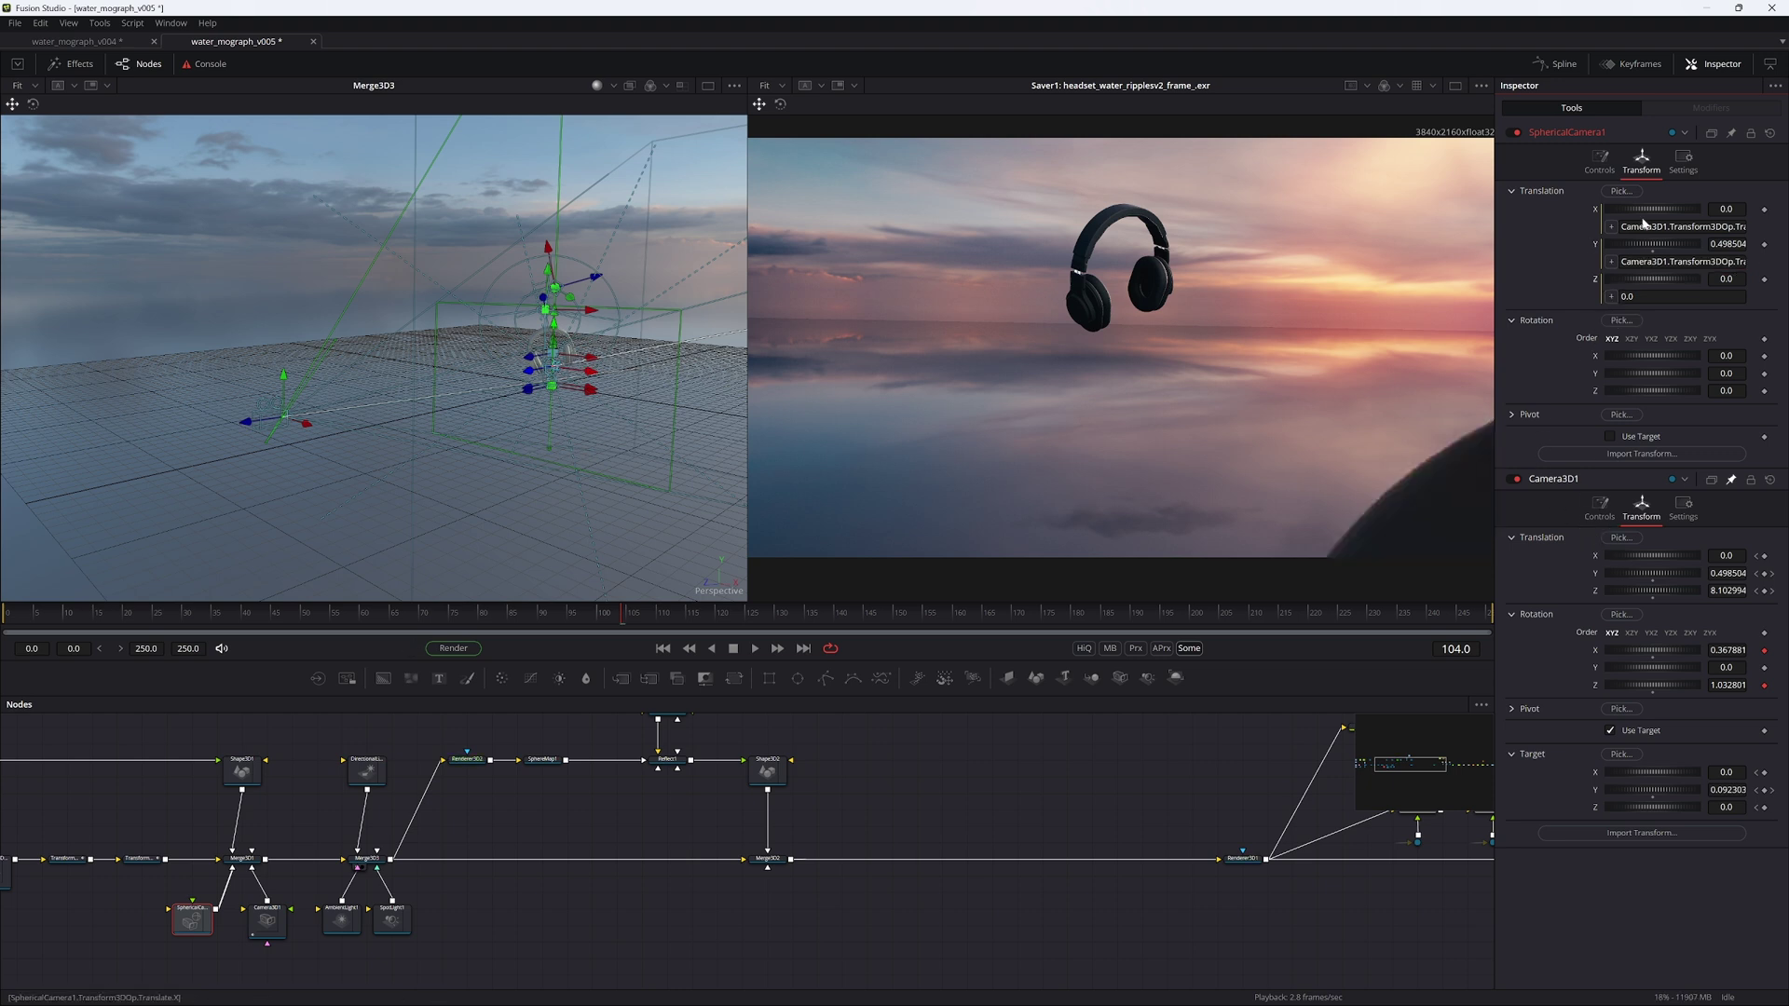
left_click_drag(1529, 379, 1596, 592)
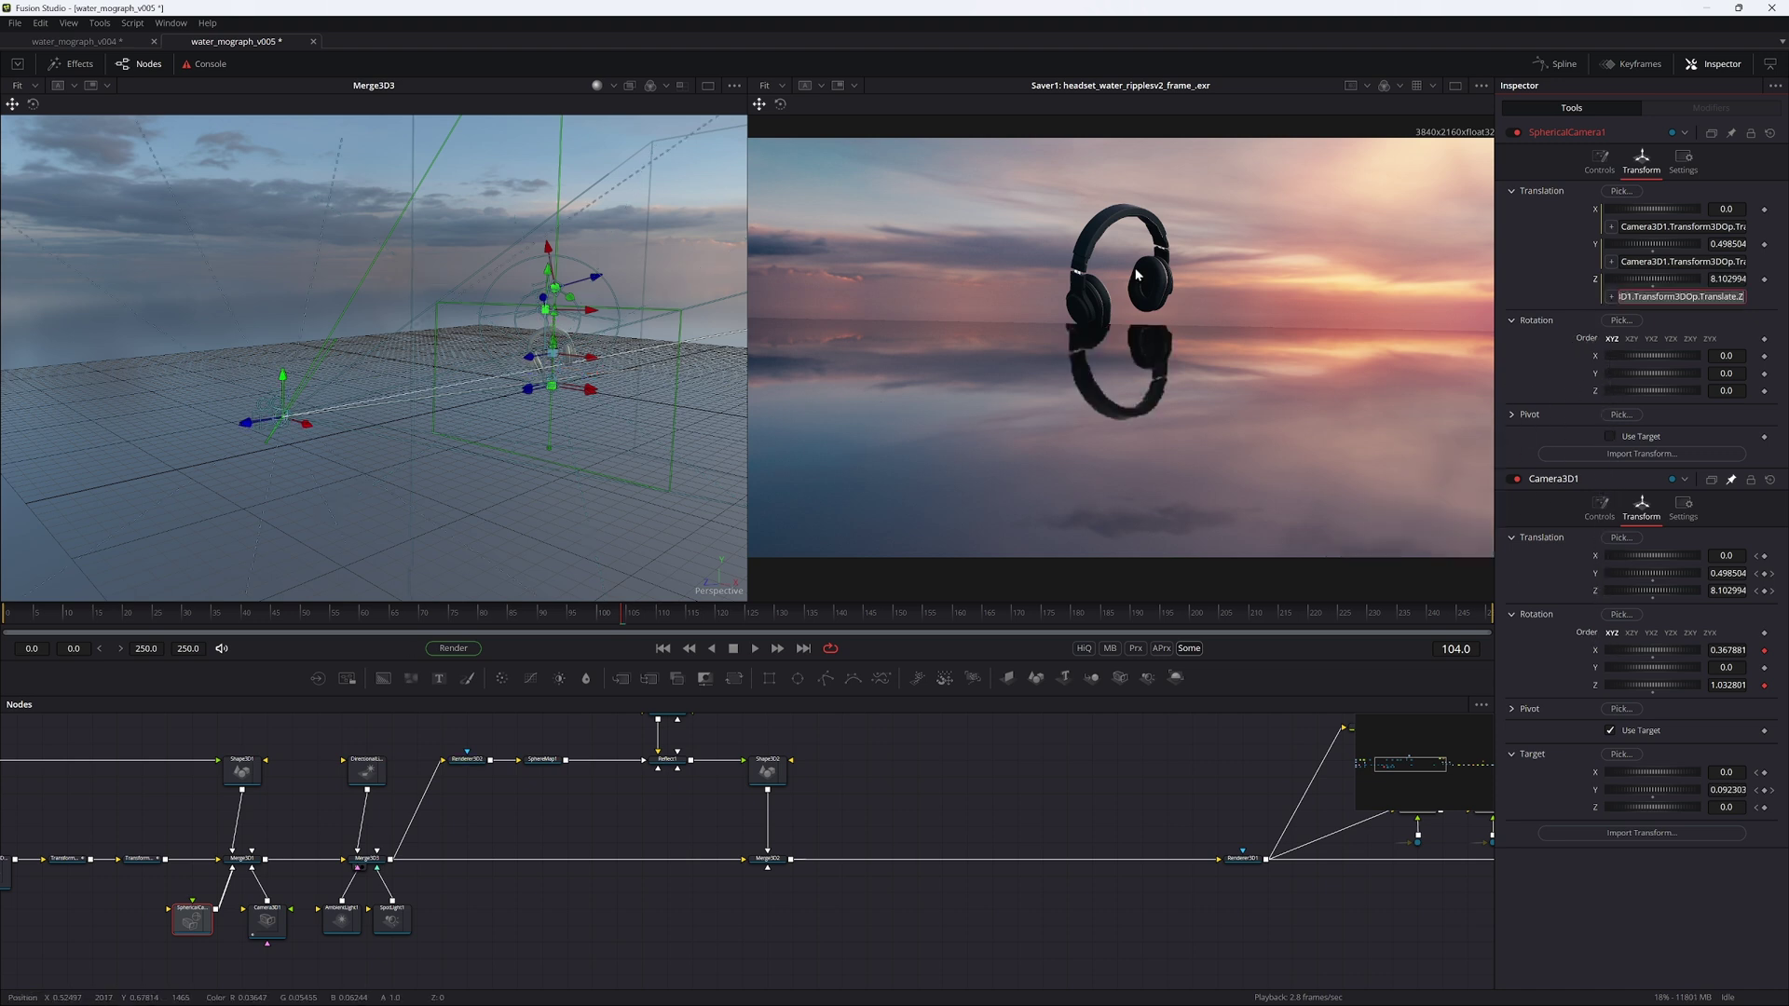
key("ctrl+s")
Step: Negate the spherical camera's Y translation expression so it mirrors Camera3D1 below the water plane
left_click(265, 922)
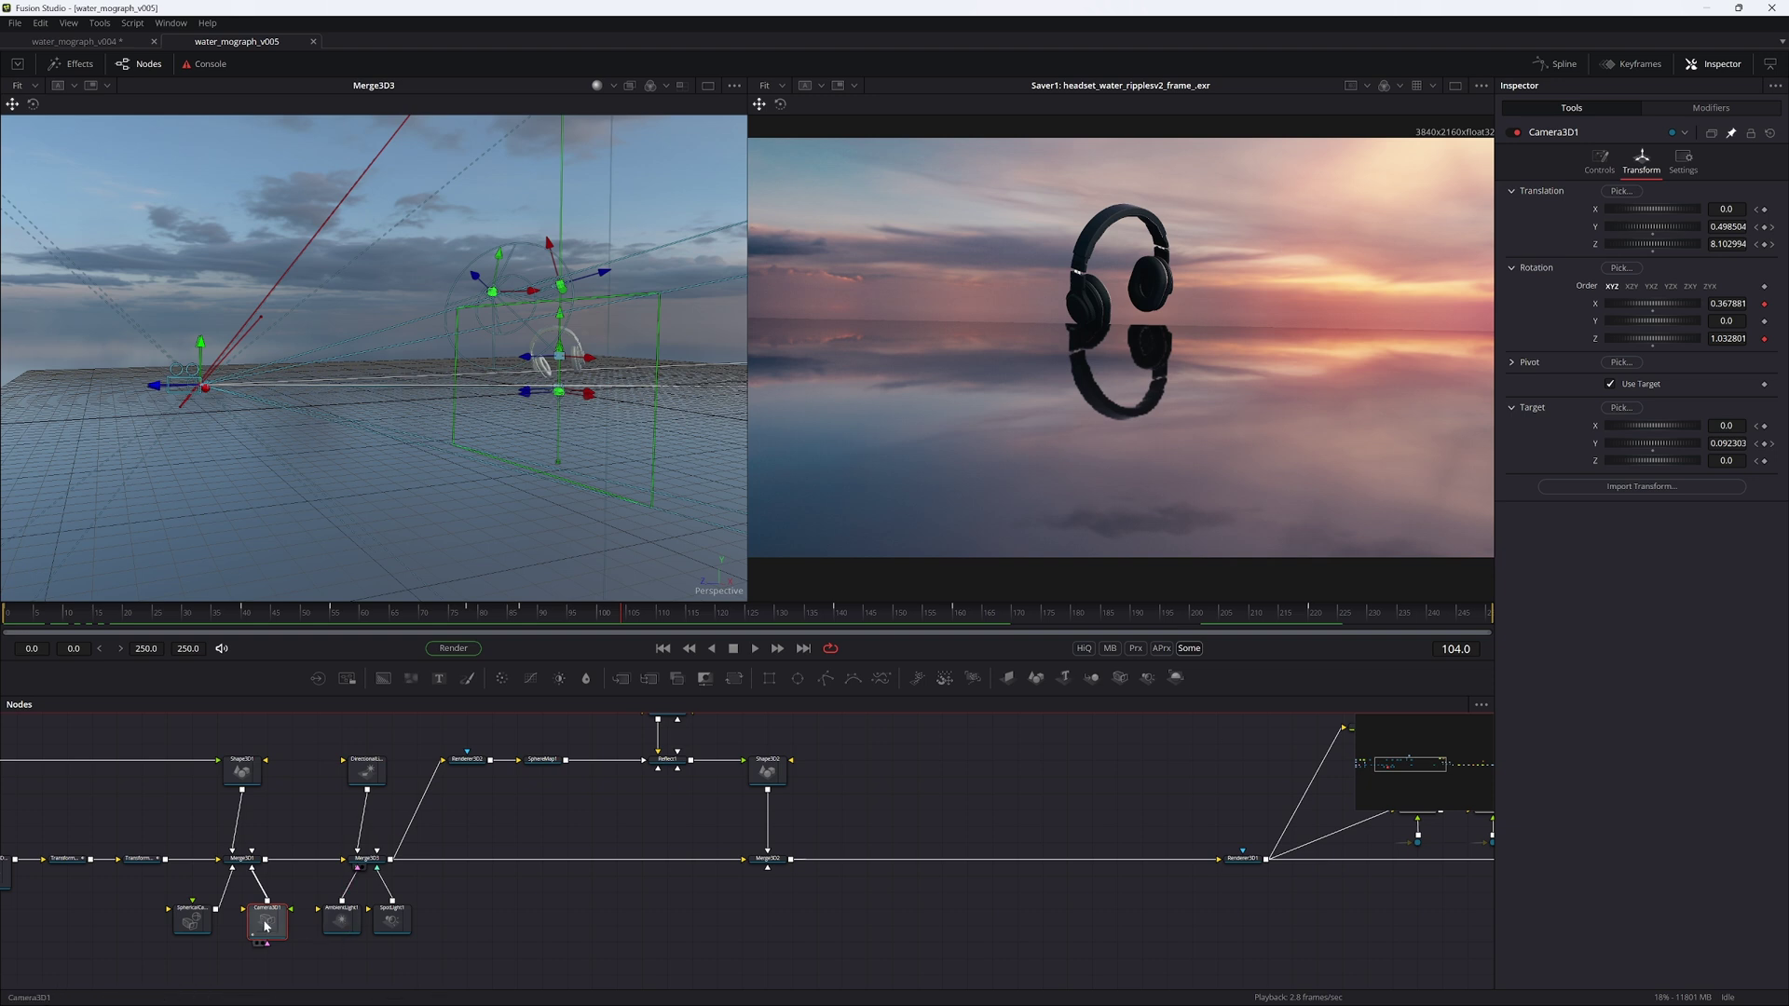
left_click(194, 924, "ctrl")
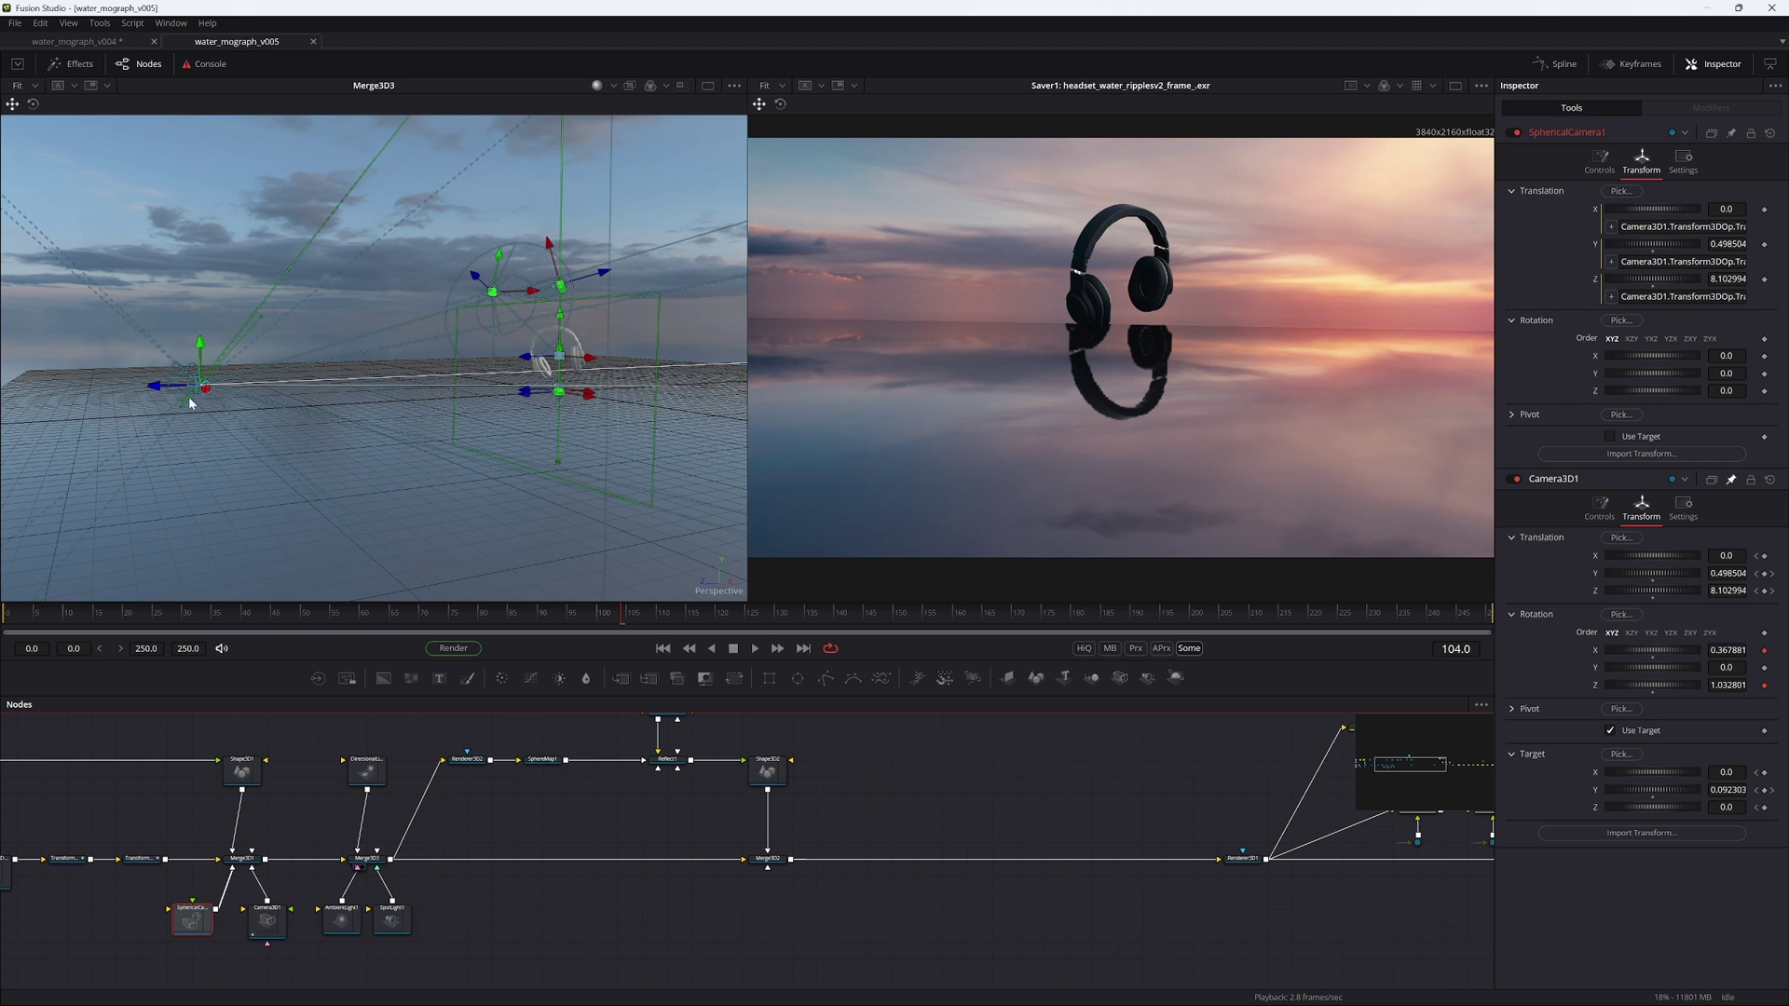
left_click(1623, 262)
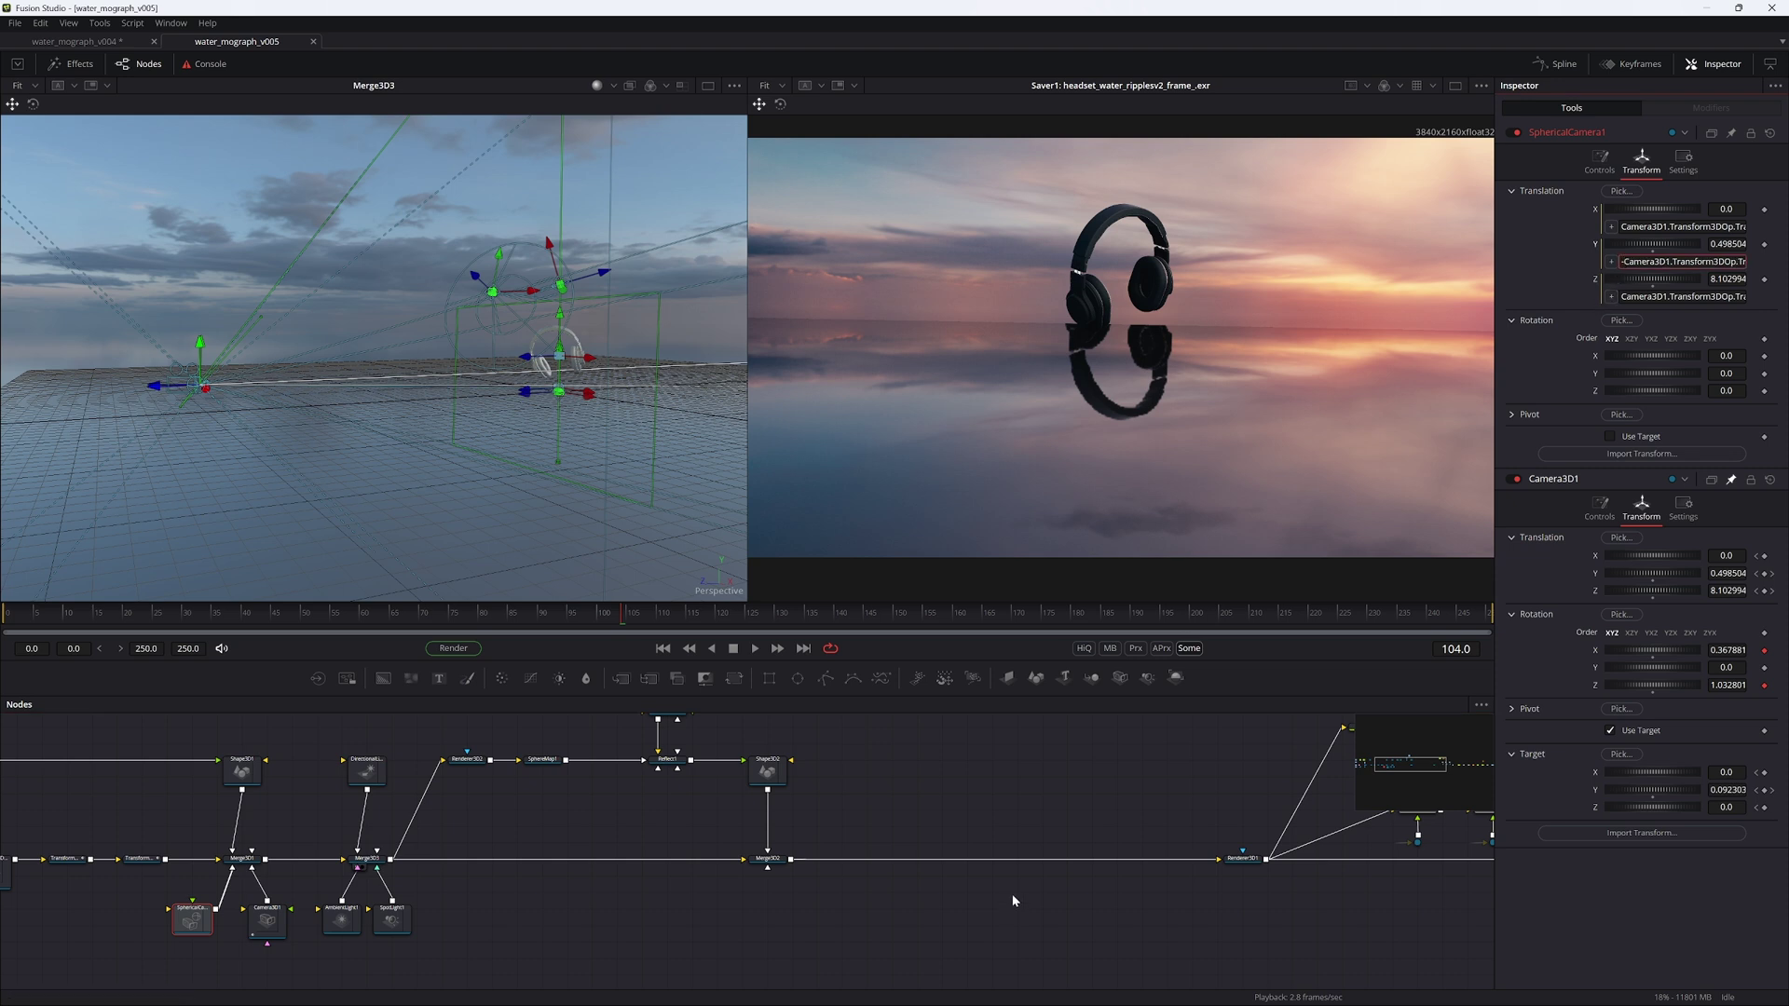
key("Return")
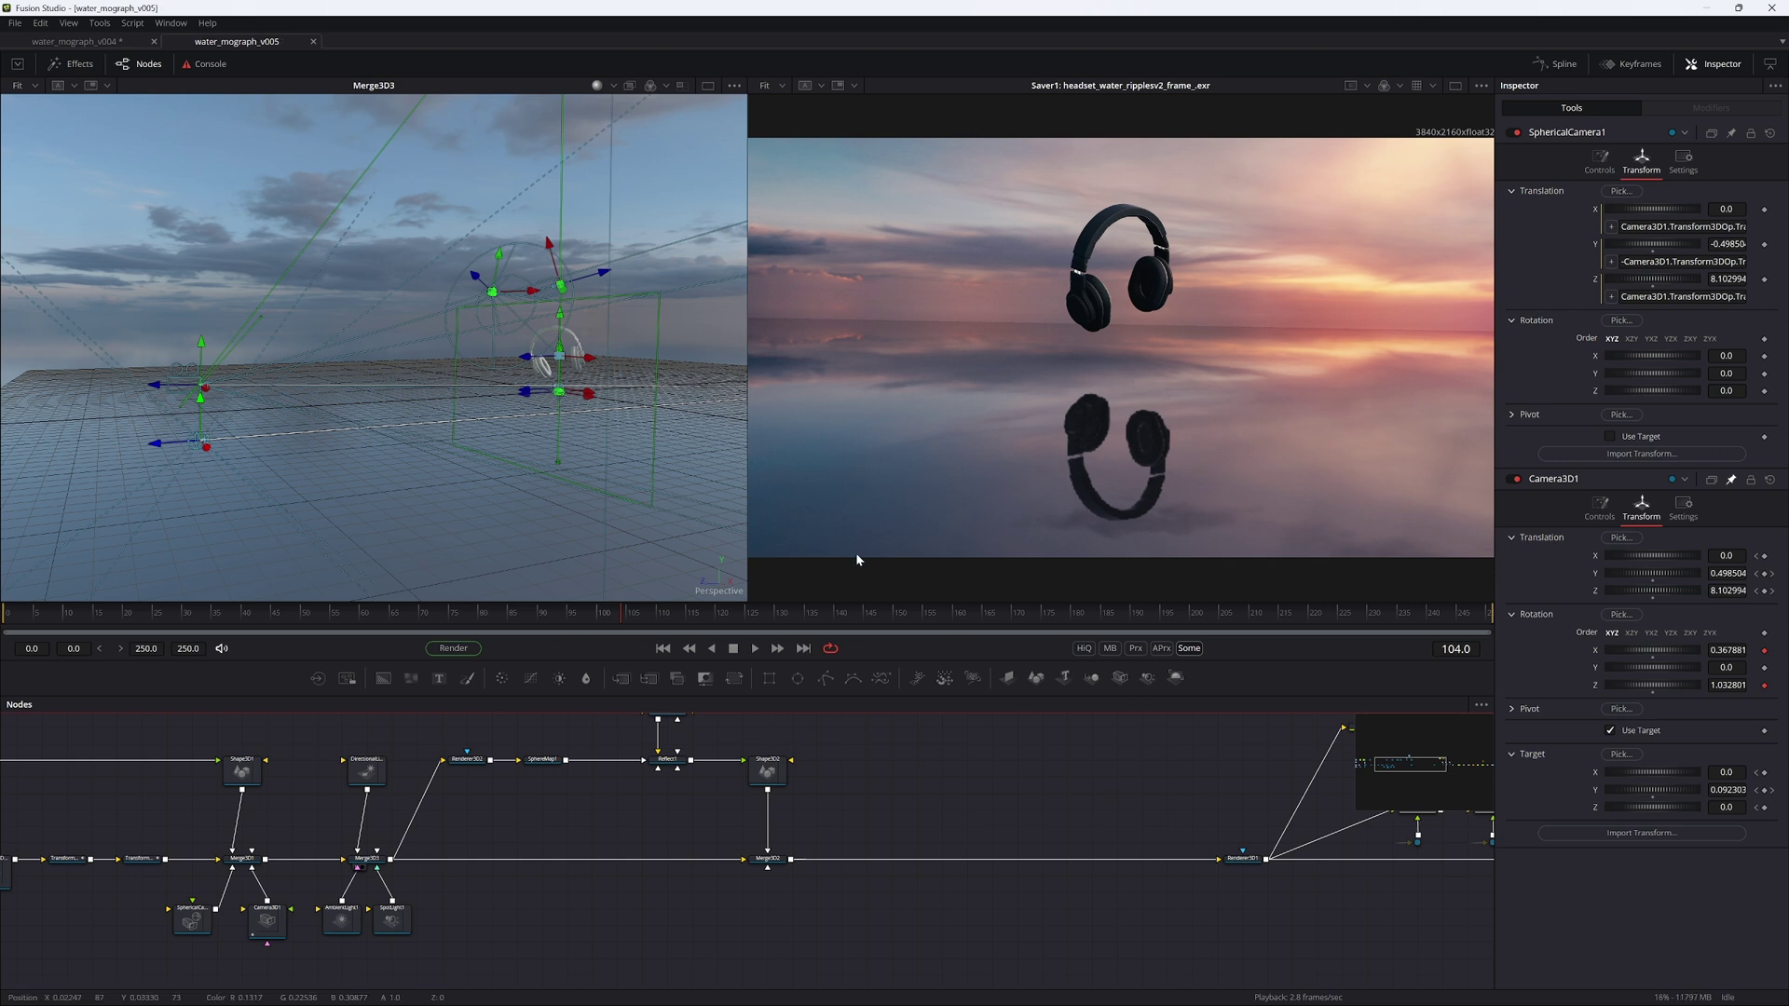
middle_click_drag(427, 848, 472, 823)
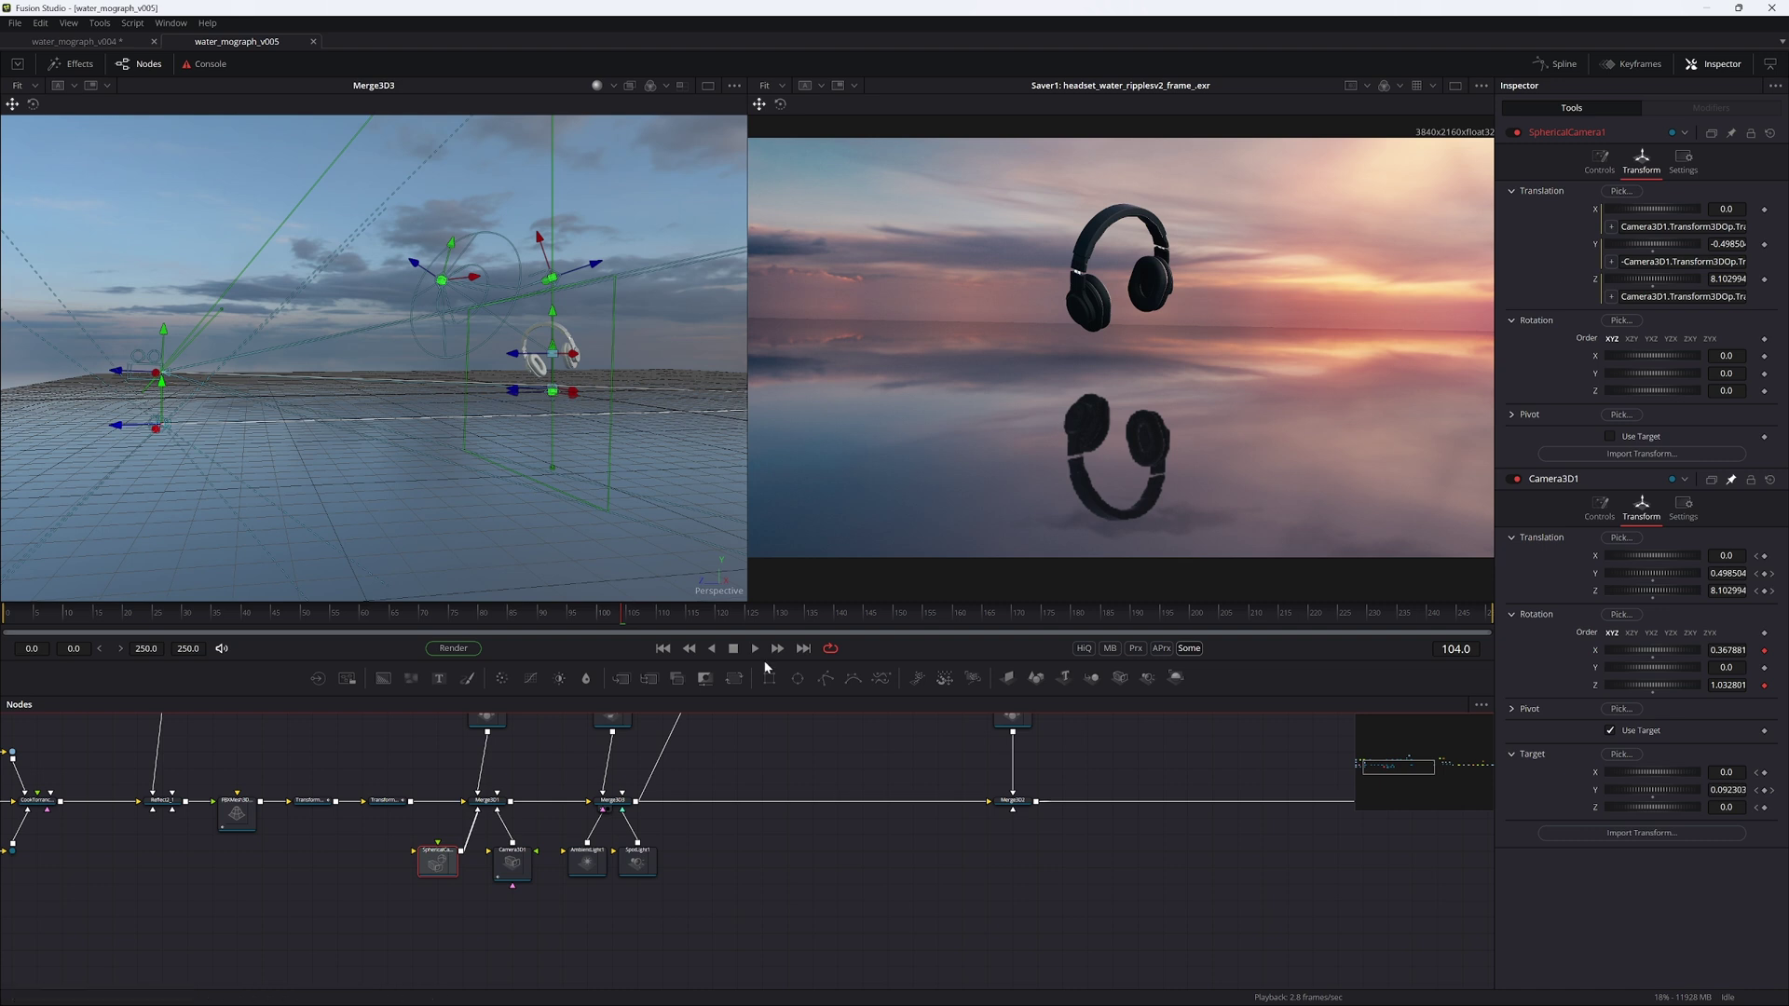
Step: Raise Camera3D1 to test how the spherical camera mirrors it from another viewing angle, and undo the move
left_click(512, 862)
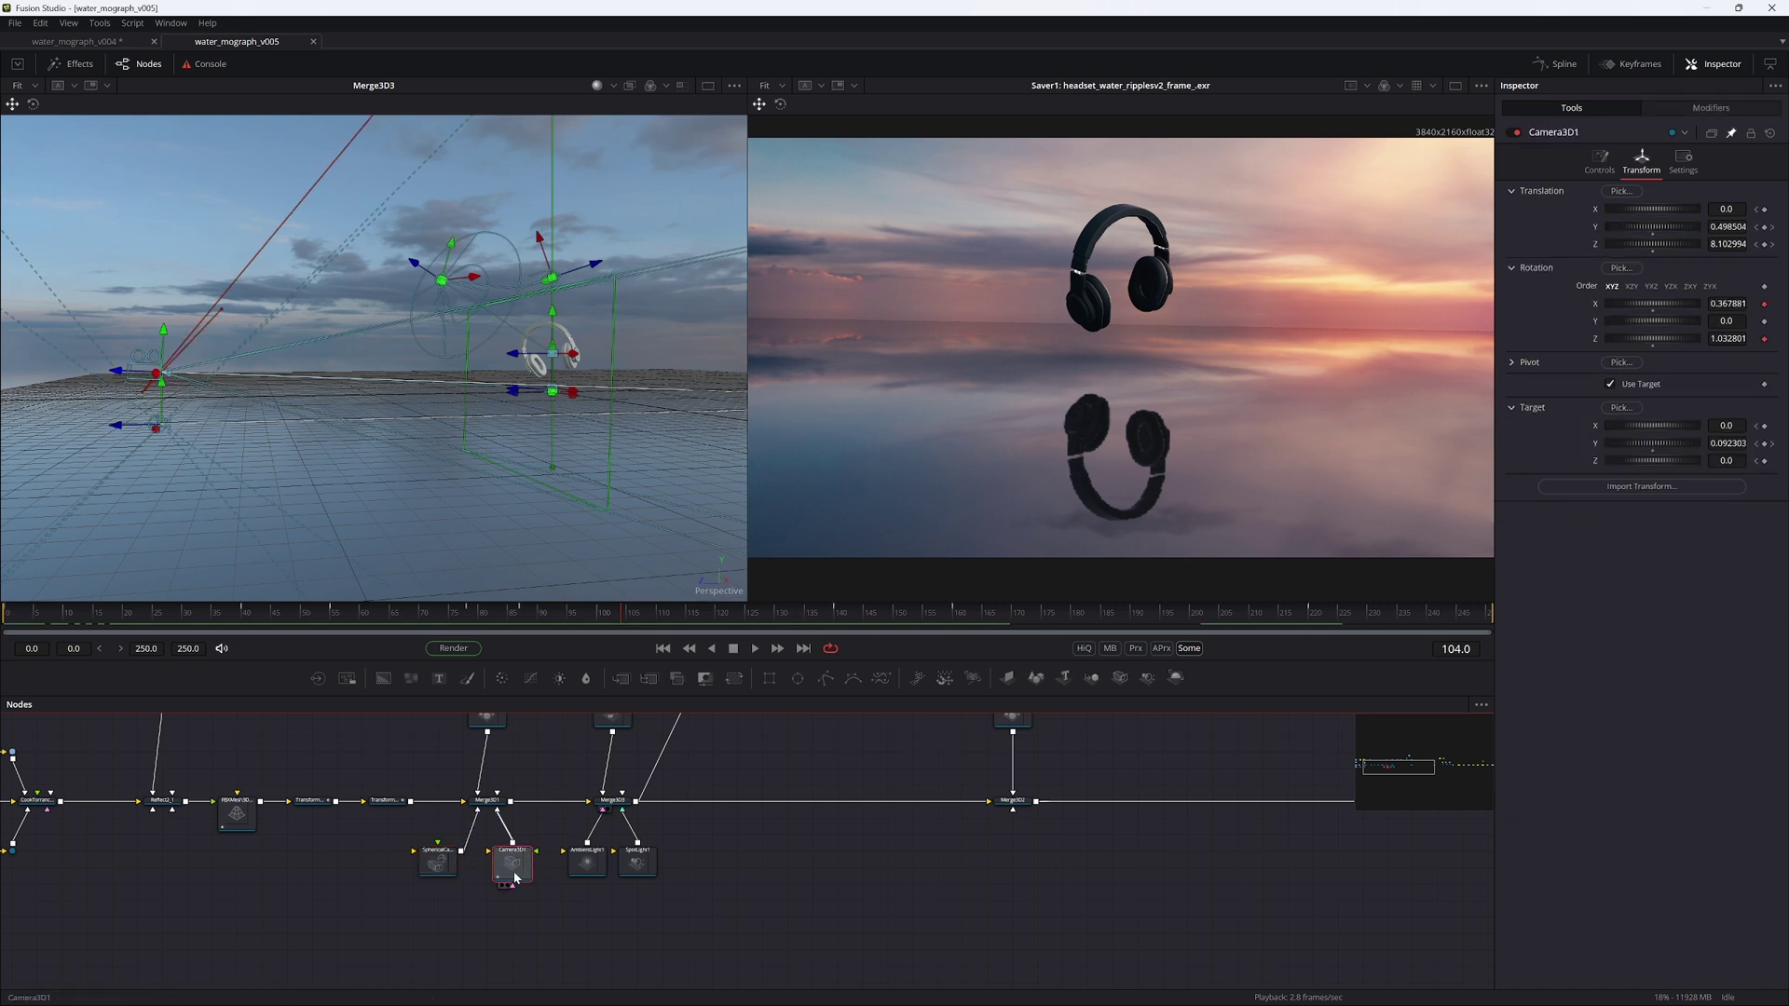
left_click_drag(167, 341, 172, 215)
mouse_move(207, 401)
middle_mouse_down()
mouse_move(236, 355)
mouse_move(239, 410)
middle_mouse_up()
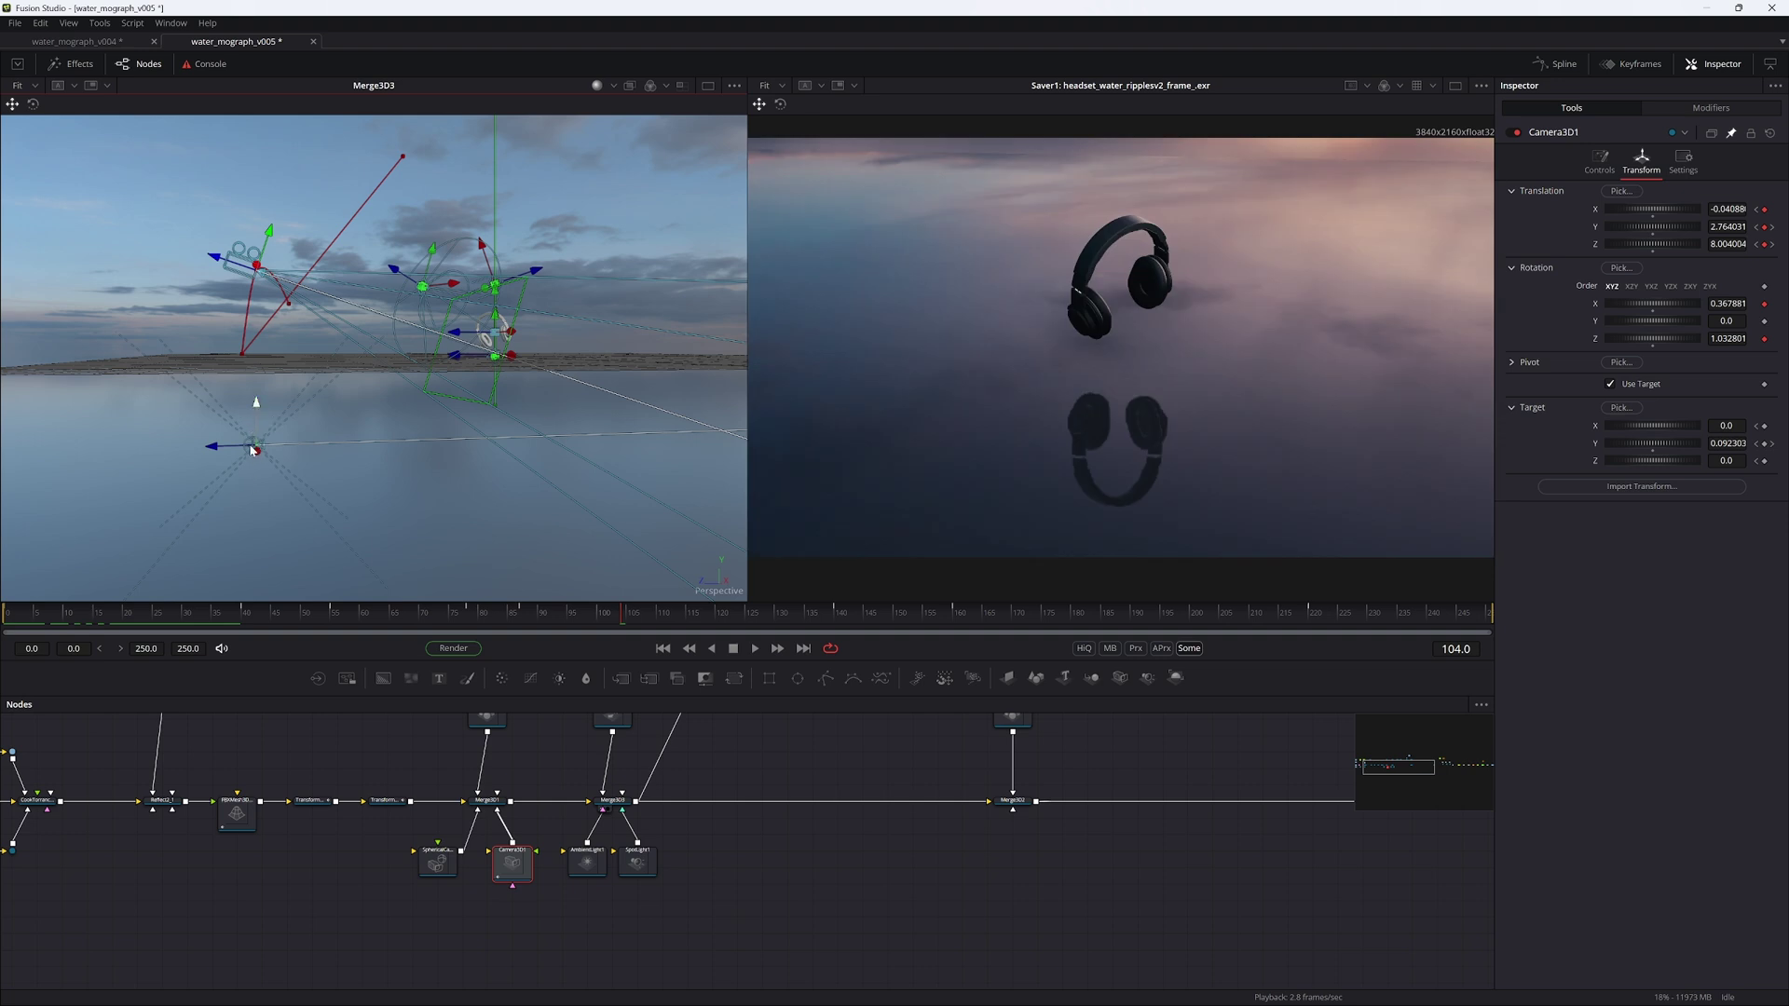
key("ctrl+z")
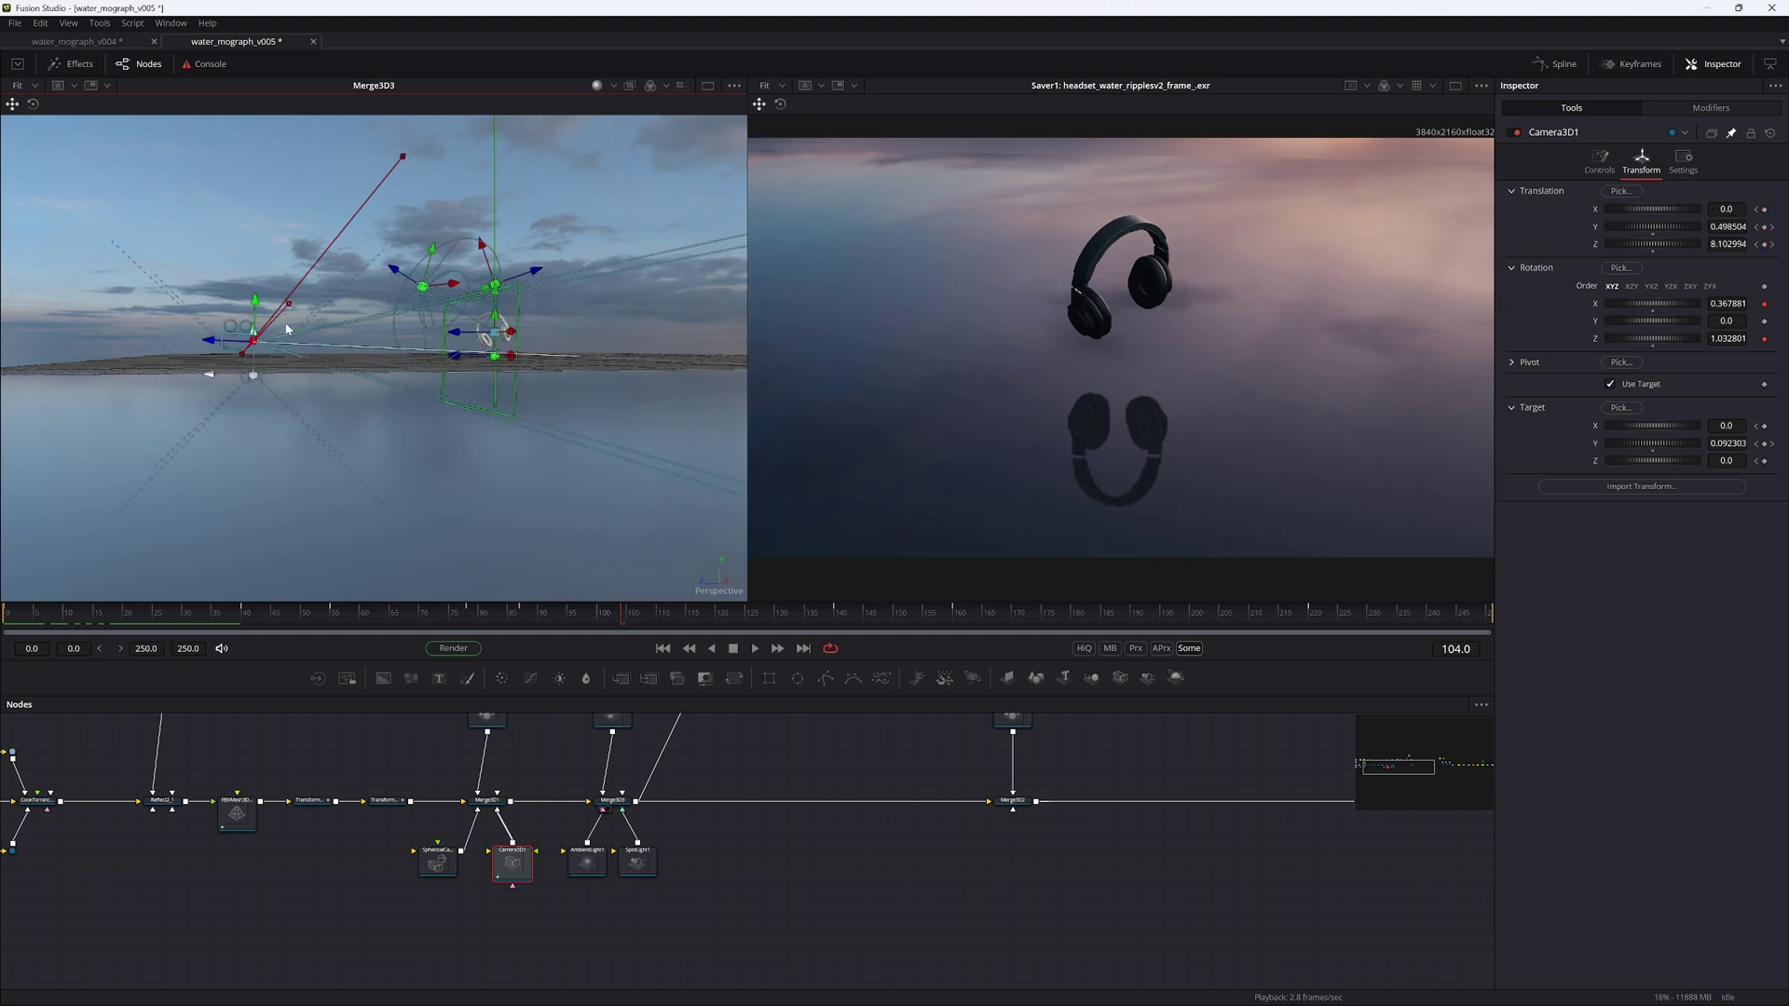
Step: View the reference render headset_water_ripples_v002.mov to examine the ripples to recreate
left_click(820, 869)
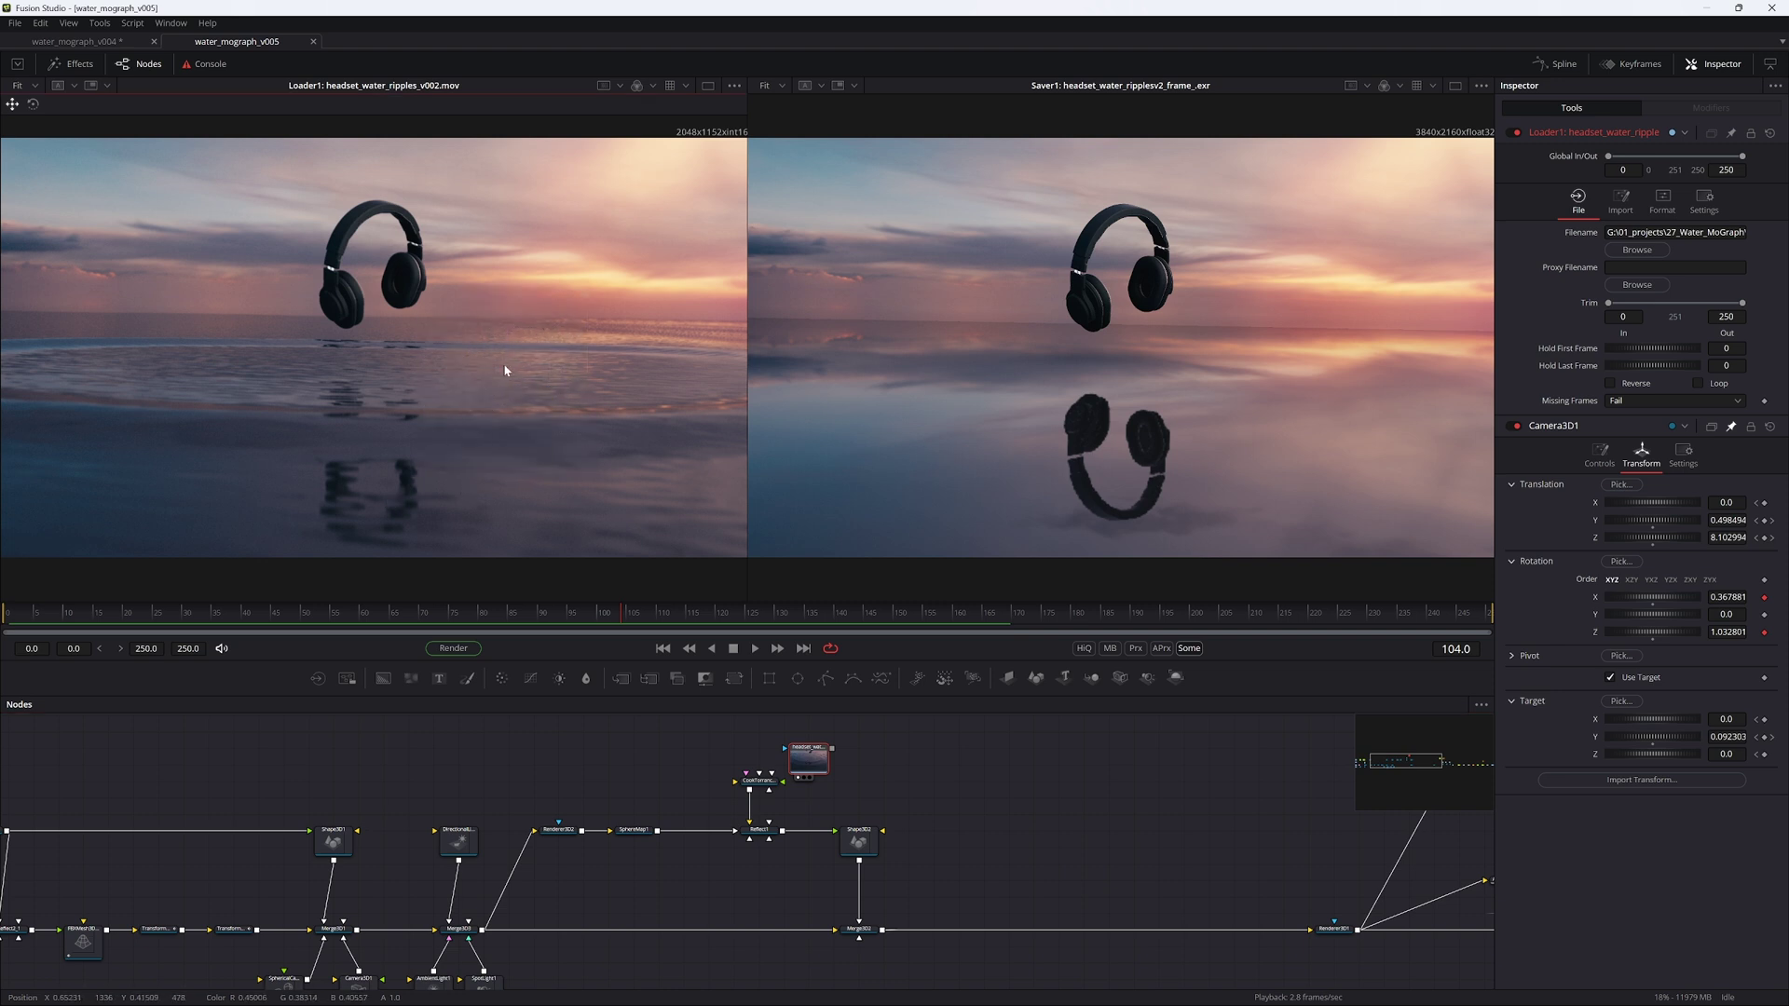
middle_click_drag(538, 332, 516, 346)
middle_click_drag(678, 809, 397, 789)
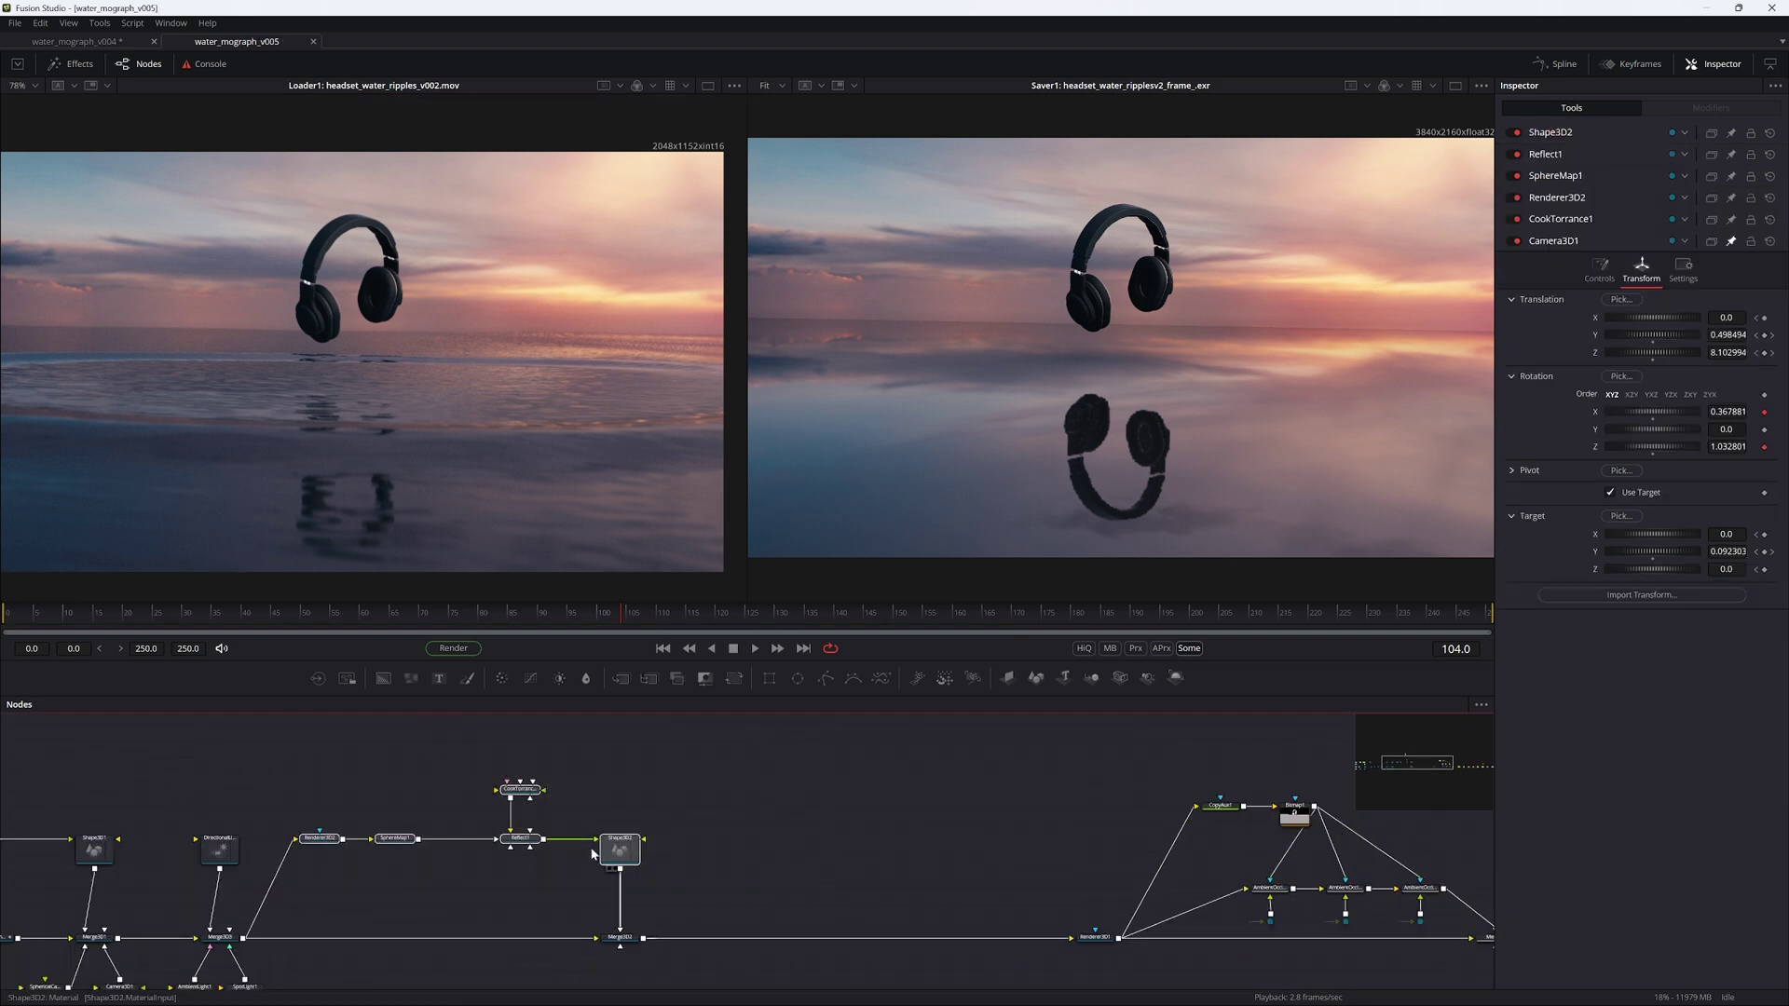
Step: Move the reflective plane's node branch above the main flow, route its connection to Merge3D2 around a corner, and save the composition
left_click_drag(601, 853, 603, 787)
left_click_drag(633, 939, 996, 778)
key("ctrl+s")
left_click(620, 784)
middle_click_drag(611, 820, 603, 893)
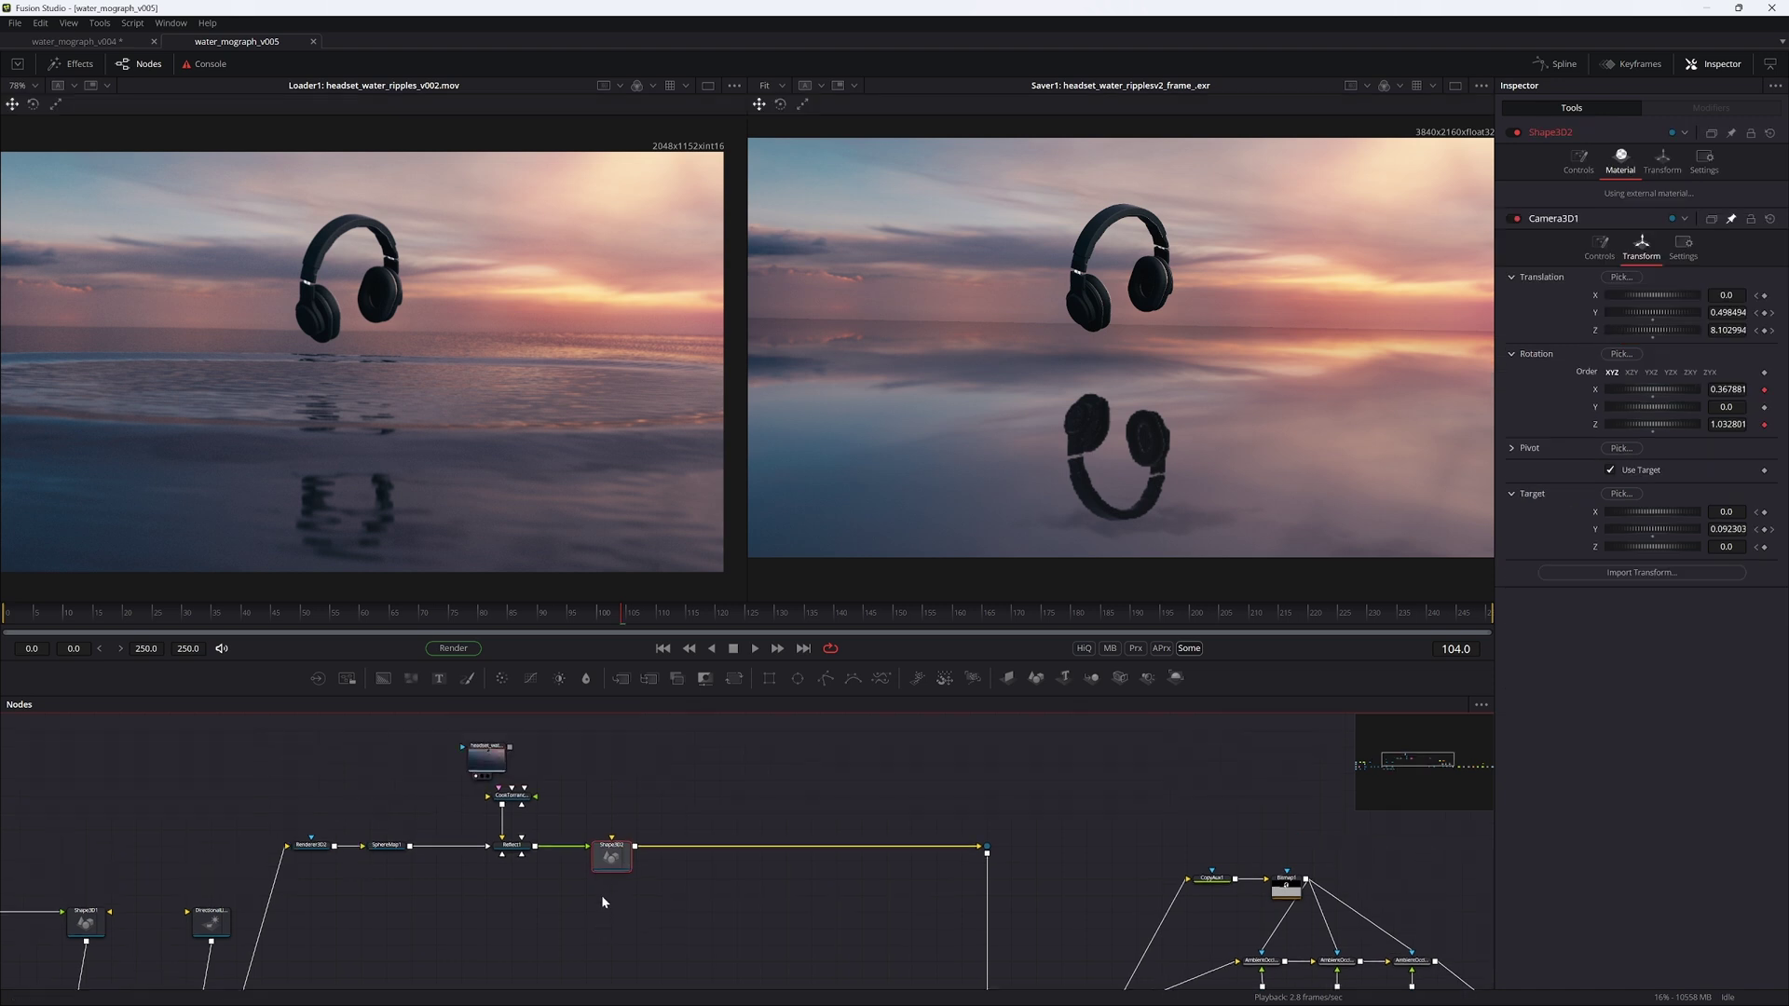
Step: Add a Displace 3D node after Shape3D2 and space it out along the connection
key("shift+space")
type("displace 3")
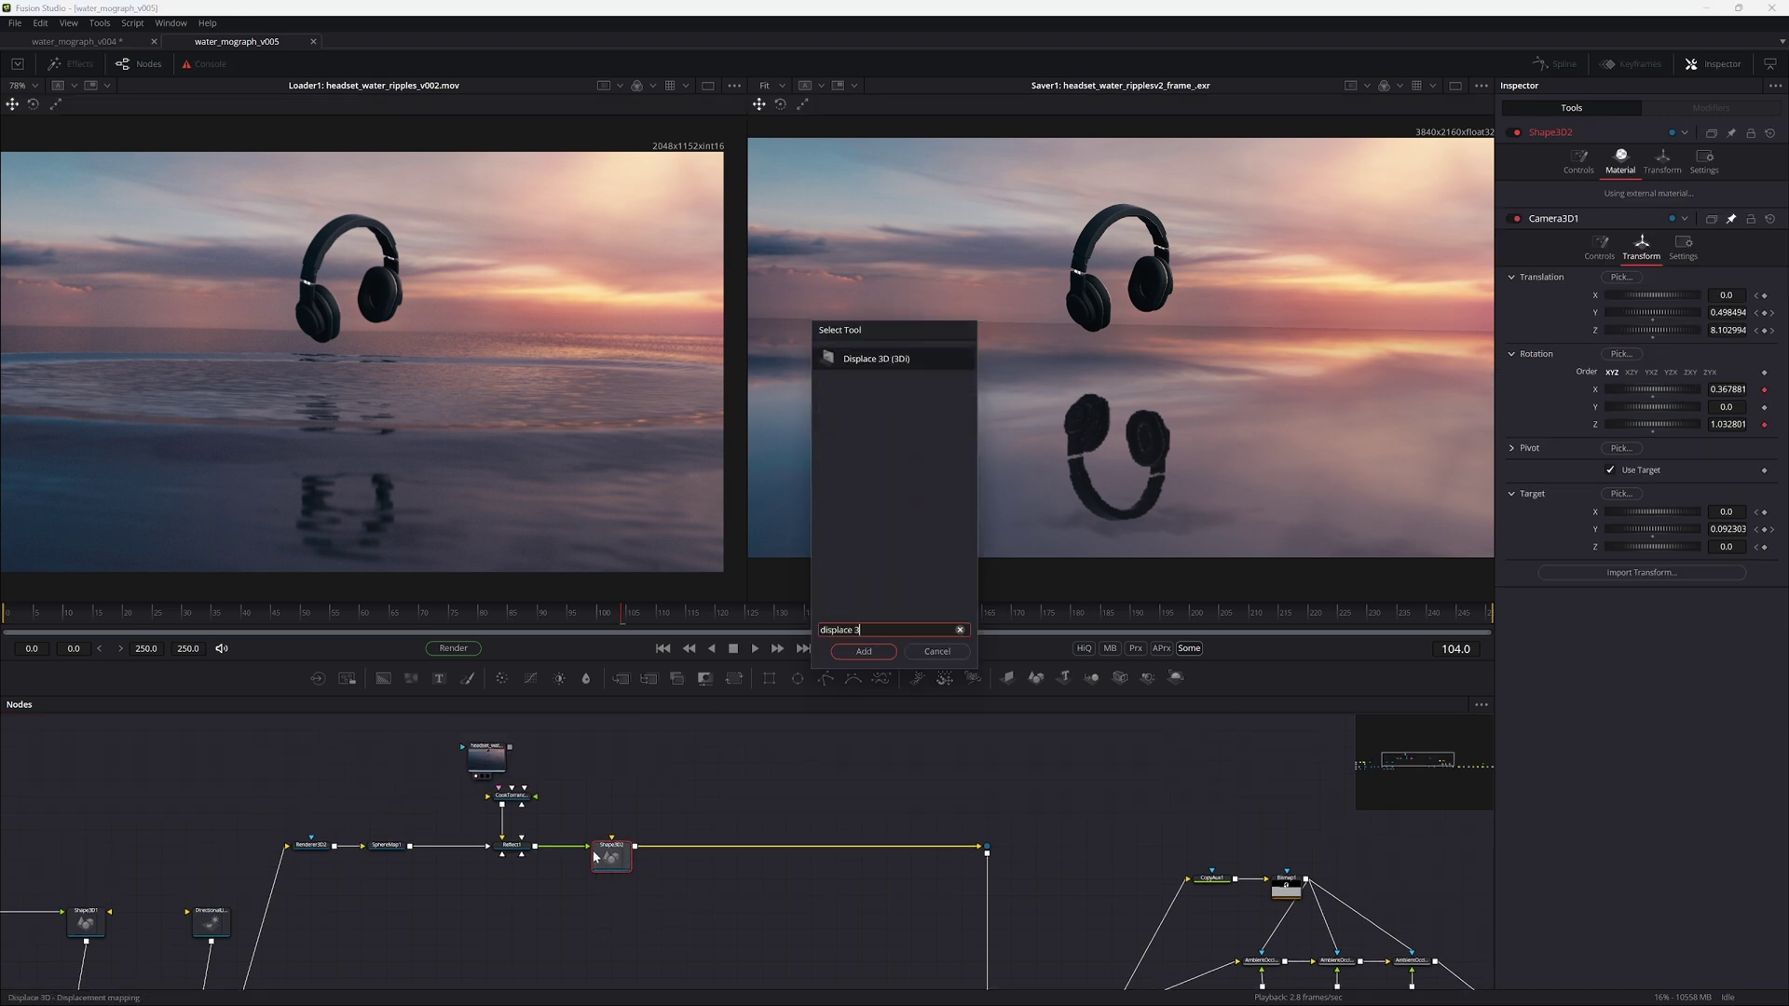
key("Return")
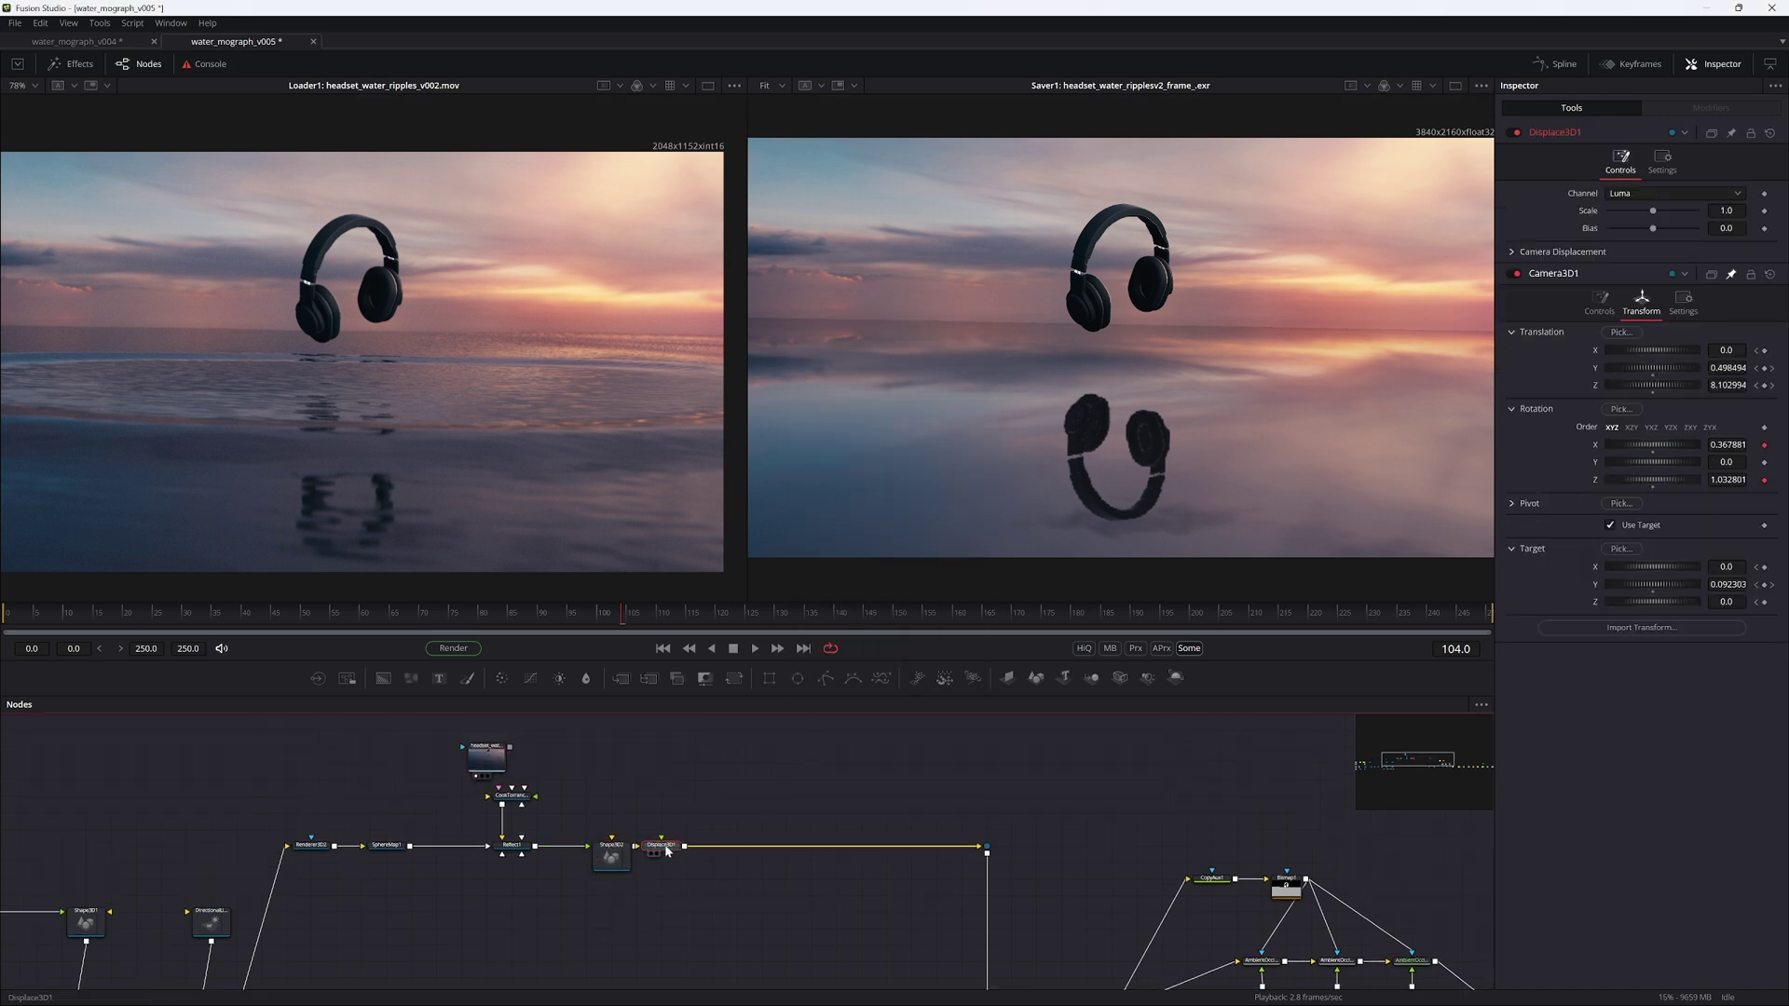
left_click_drag(680, 852, 727, 852)
Step: Add a Fast Noise node above Displace3D1 and connect it as the displacement input
scroll(713, 809, "up", 2)
key("ctrl+space")
type("fast noice")
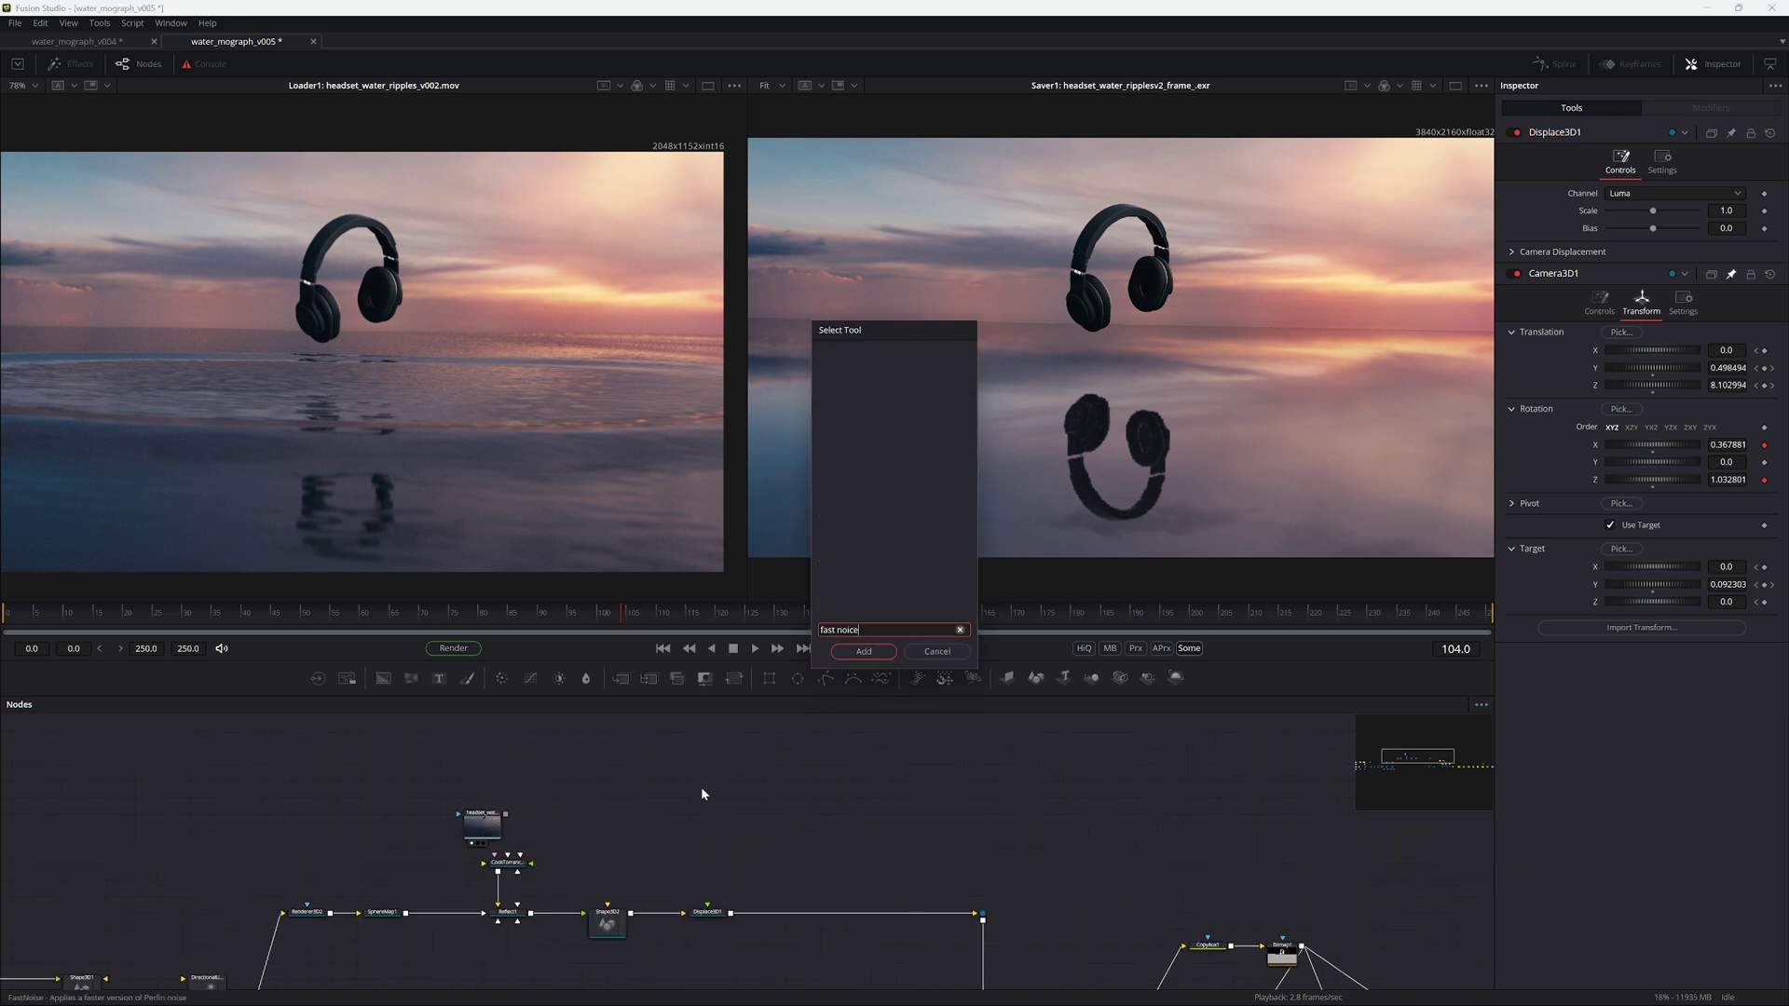
key("Return")
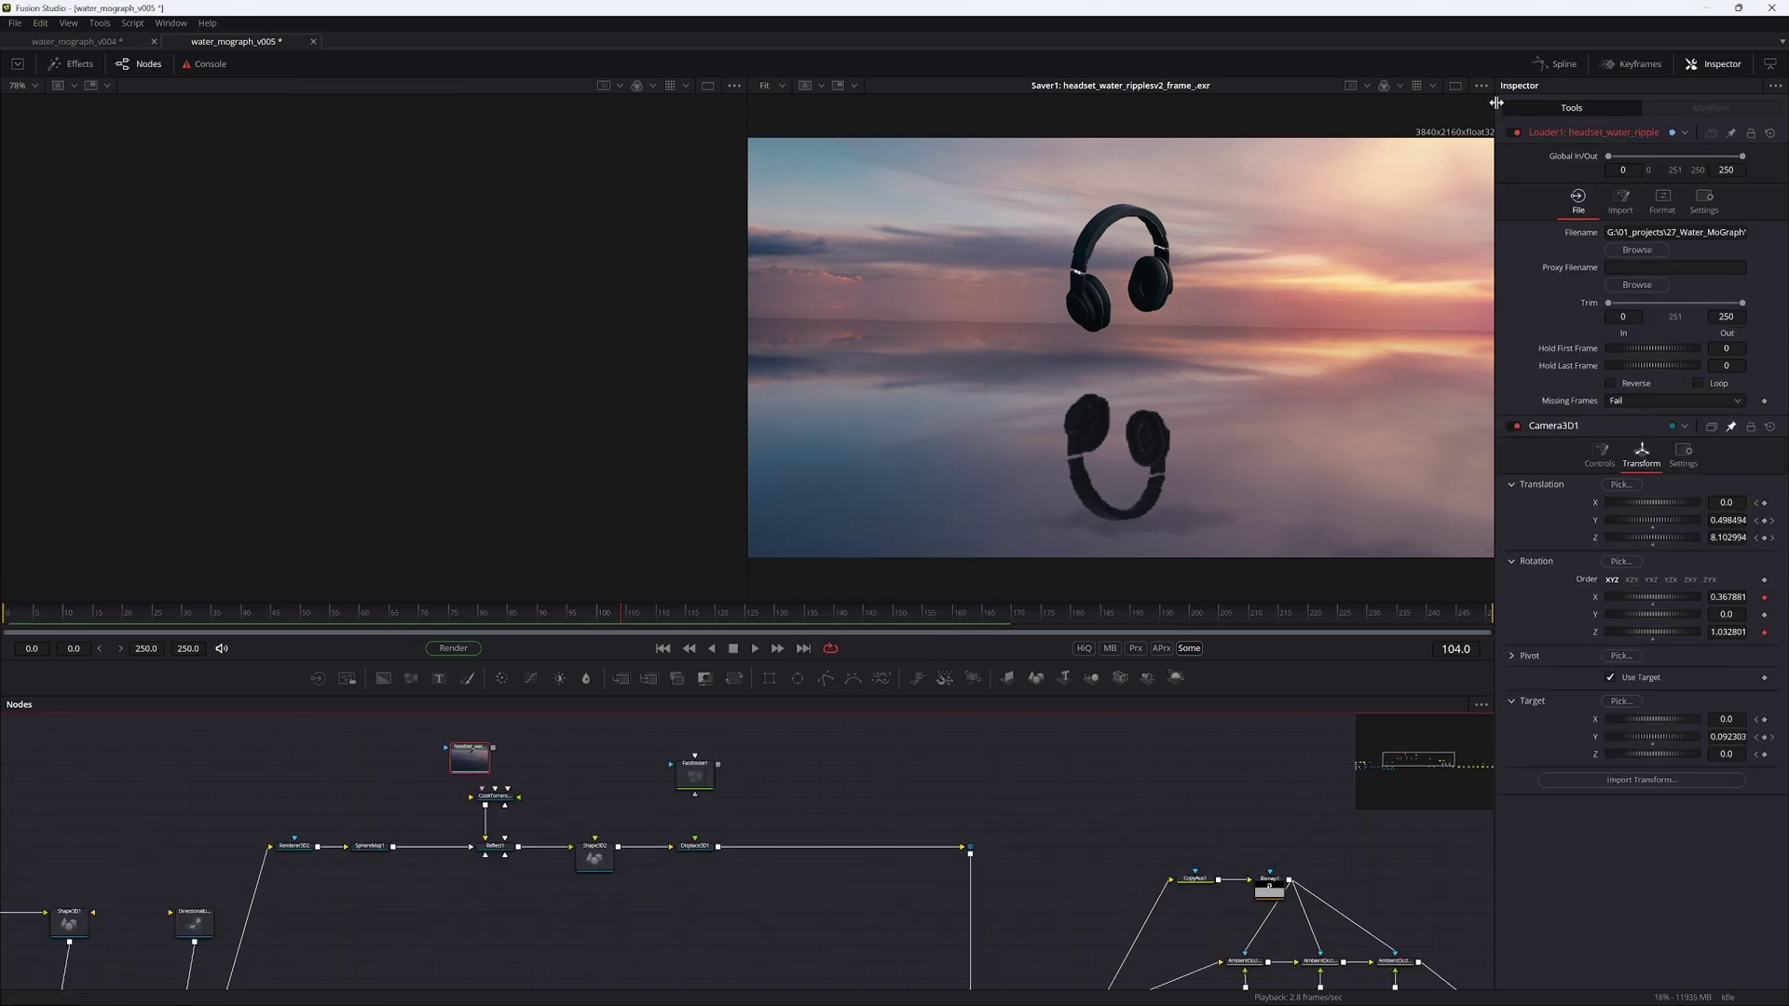
left_click(1456, 85)
left_click(695, 759)
left_click_drag(718, 748, 695, 845)
Step: Enable wireframe on the Shape3D2 water plane and set its subdivisions to 256
left_click(606, 866)
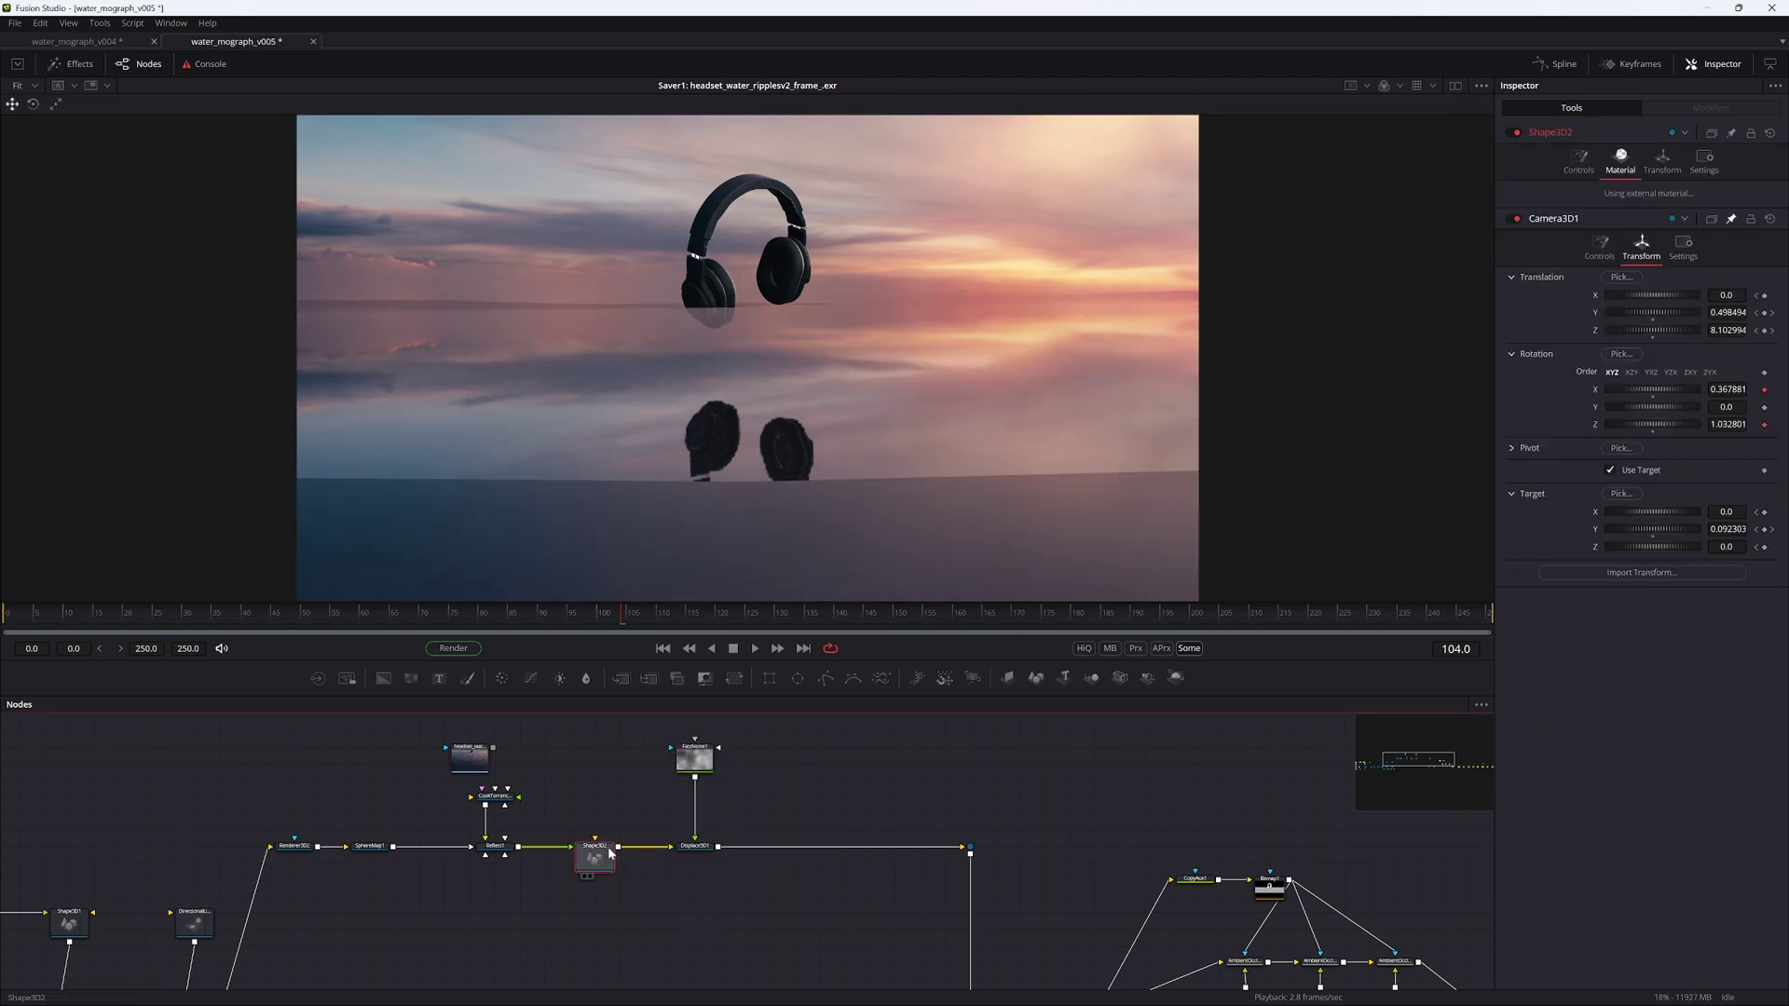
left_click(1576, 168)
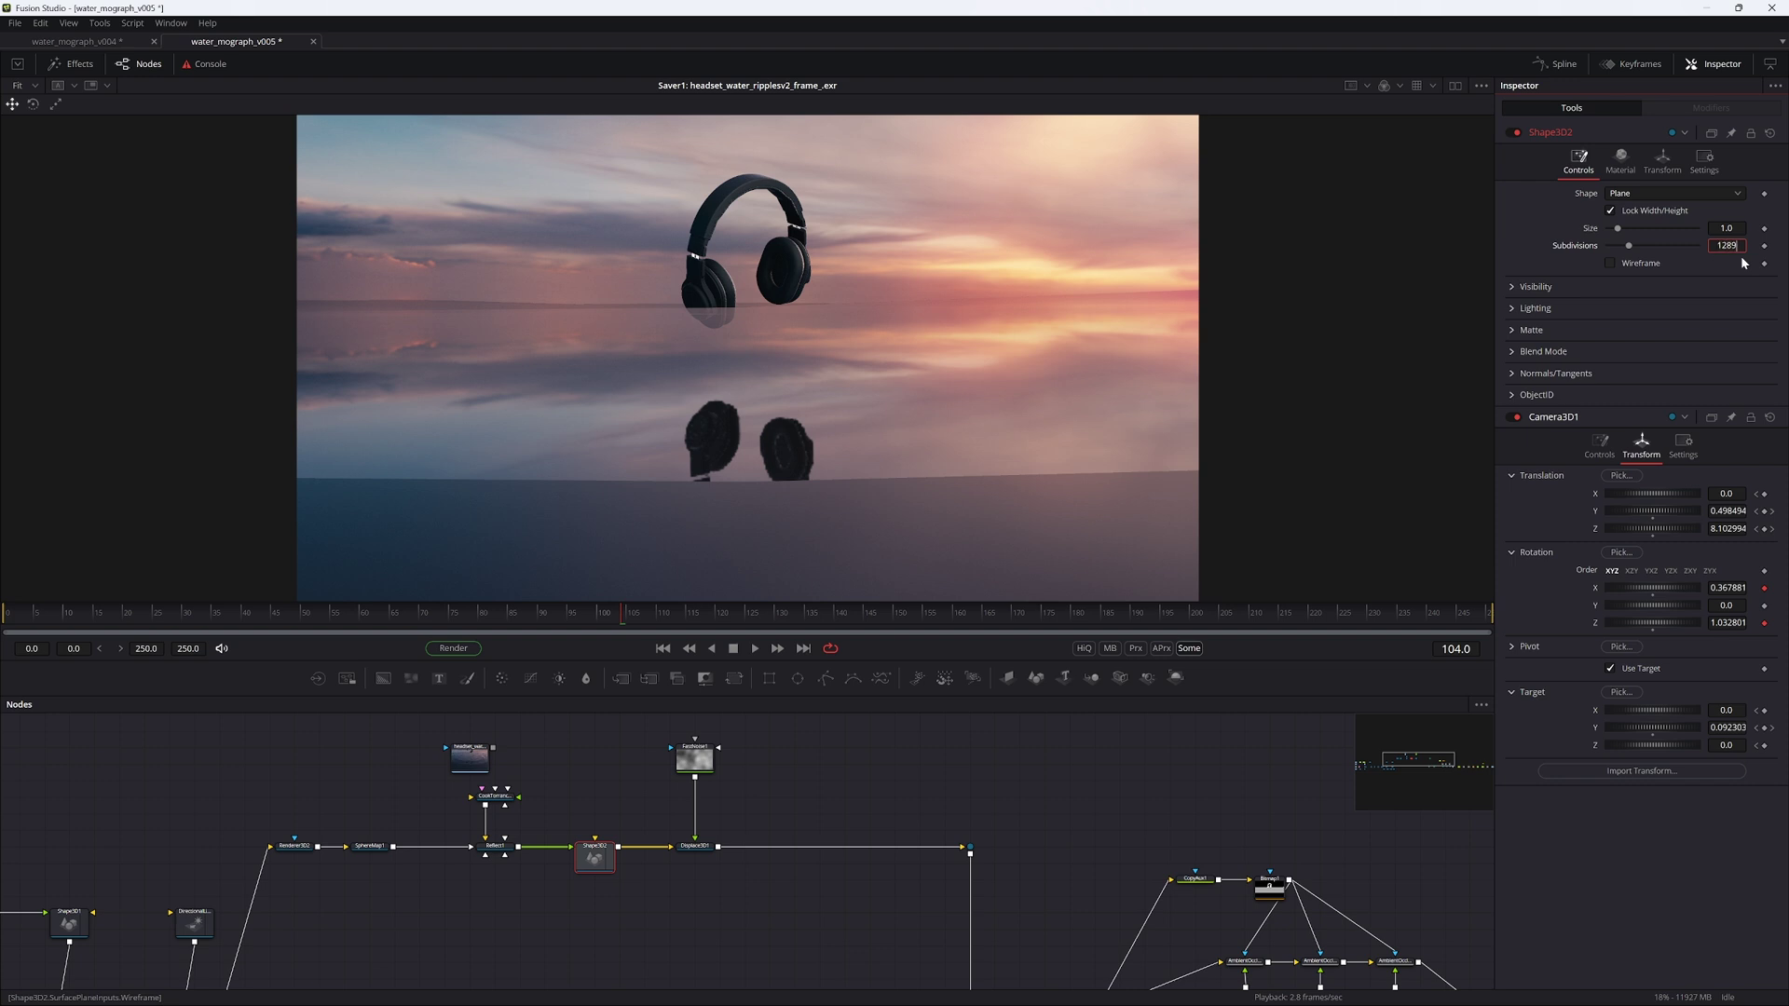
key("Return")
left_click(1610, 263)
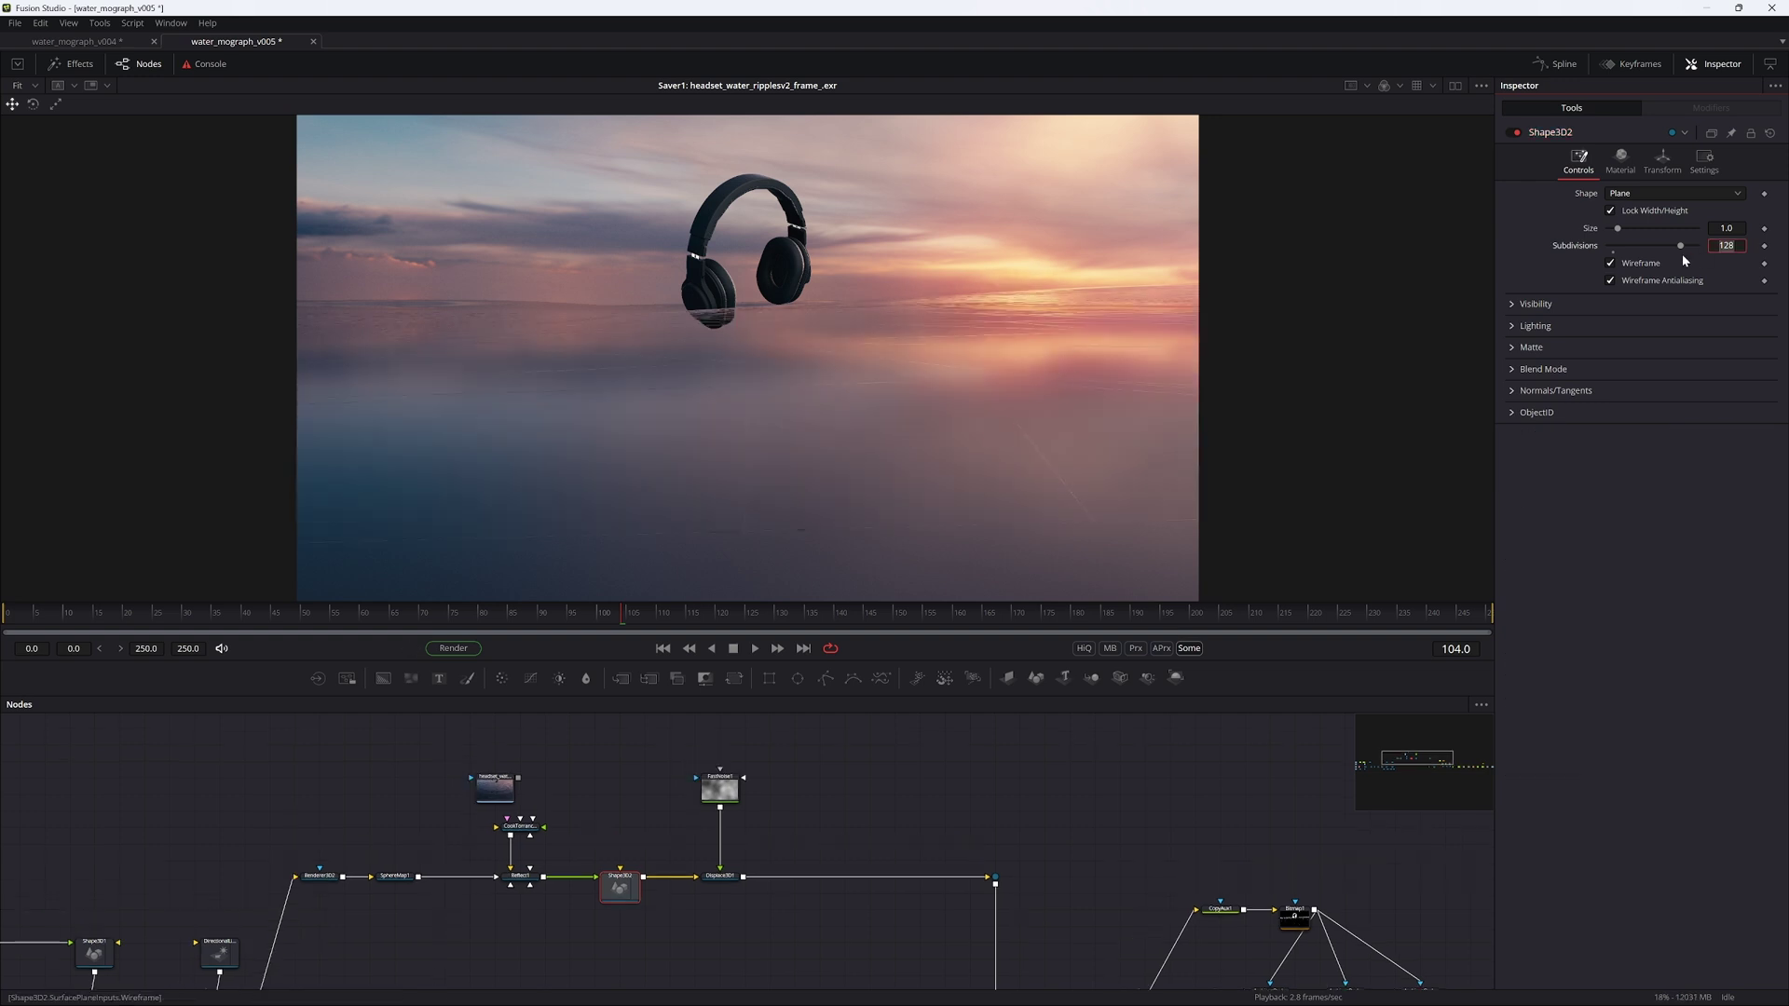
type("256")
key("Return")
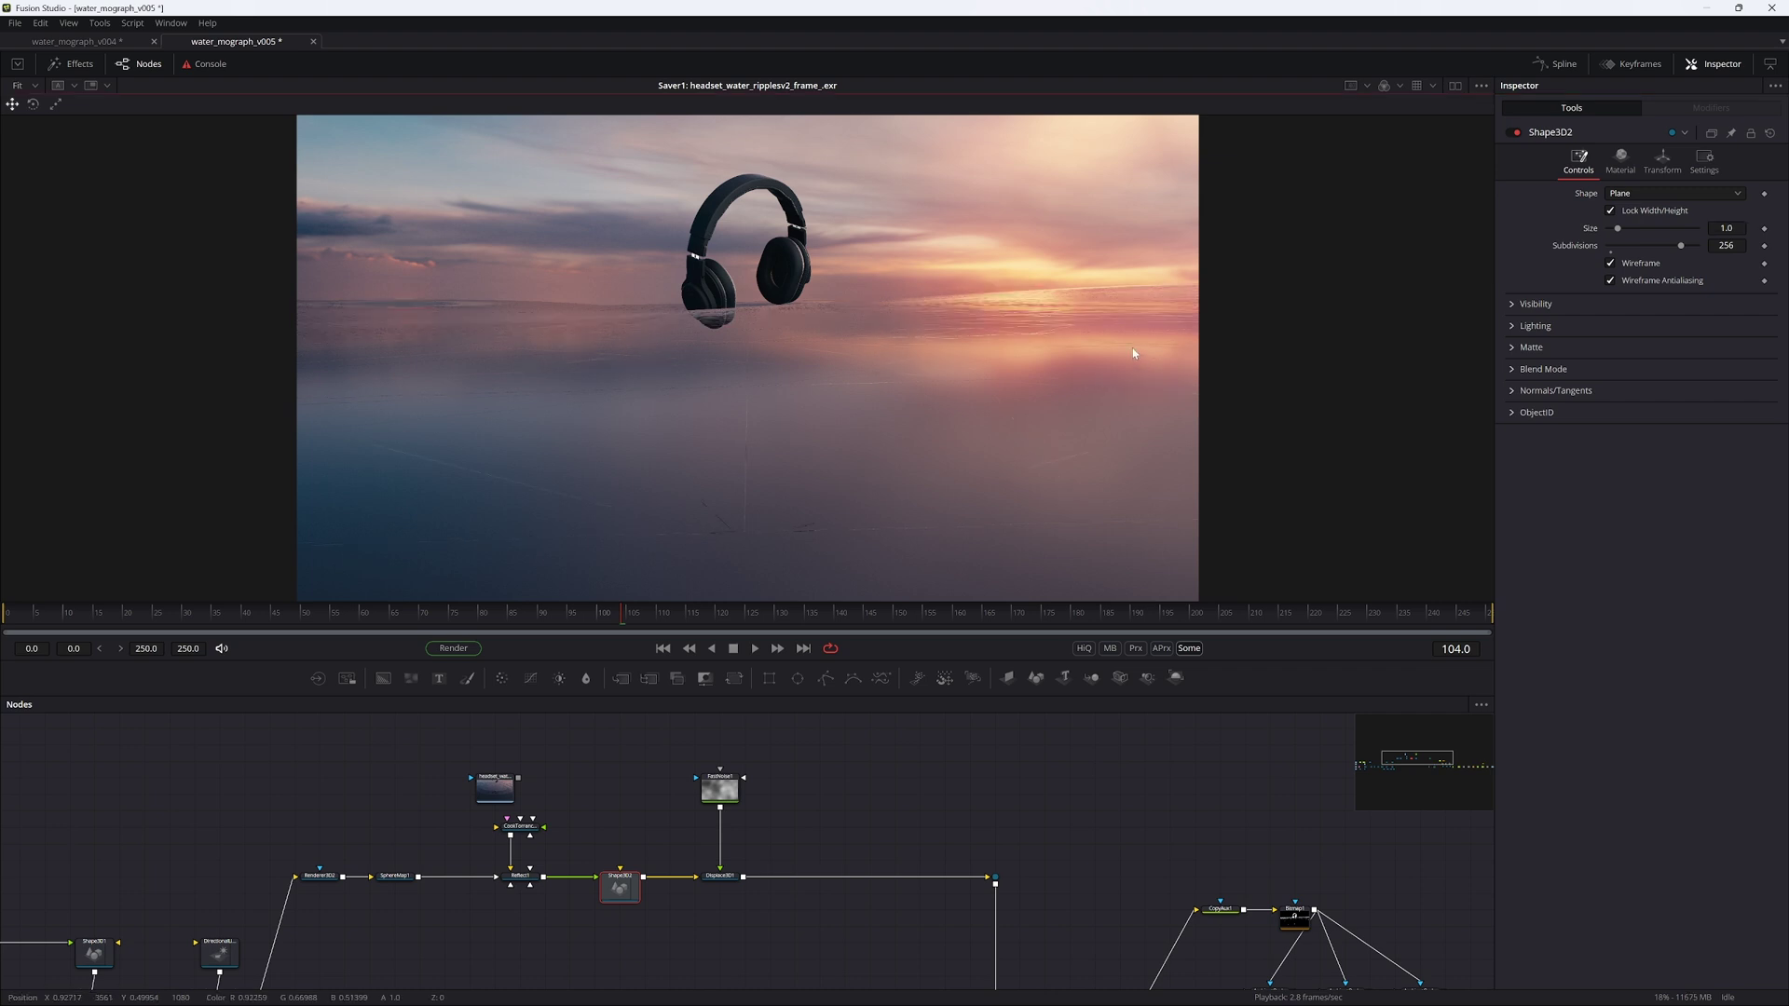
Step: Show FastNoise1 in a viewer, set its image size to 2048 by 2048, fit it to the view and save
key("1")
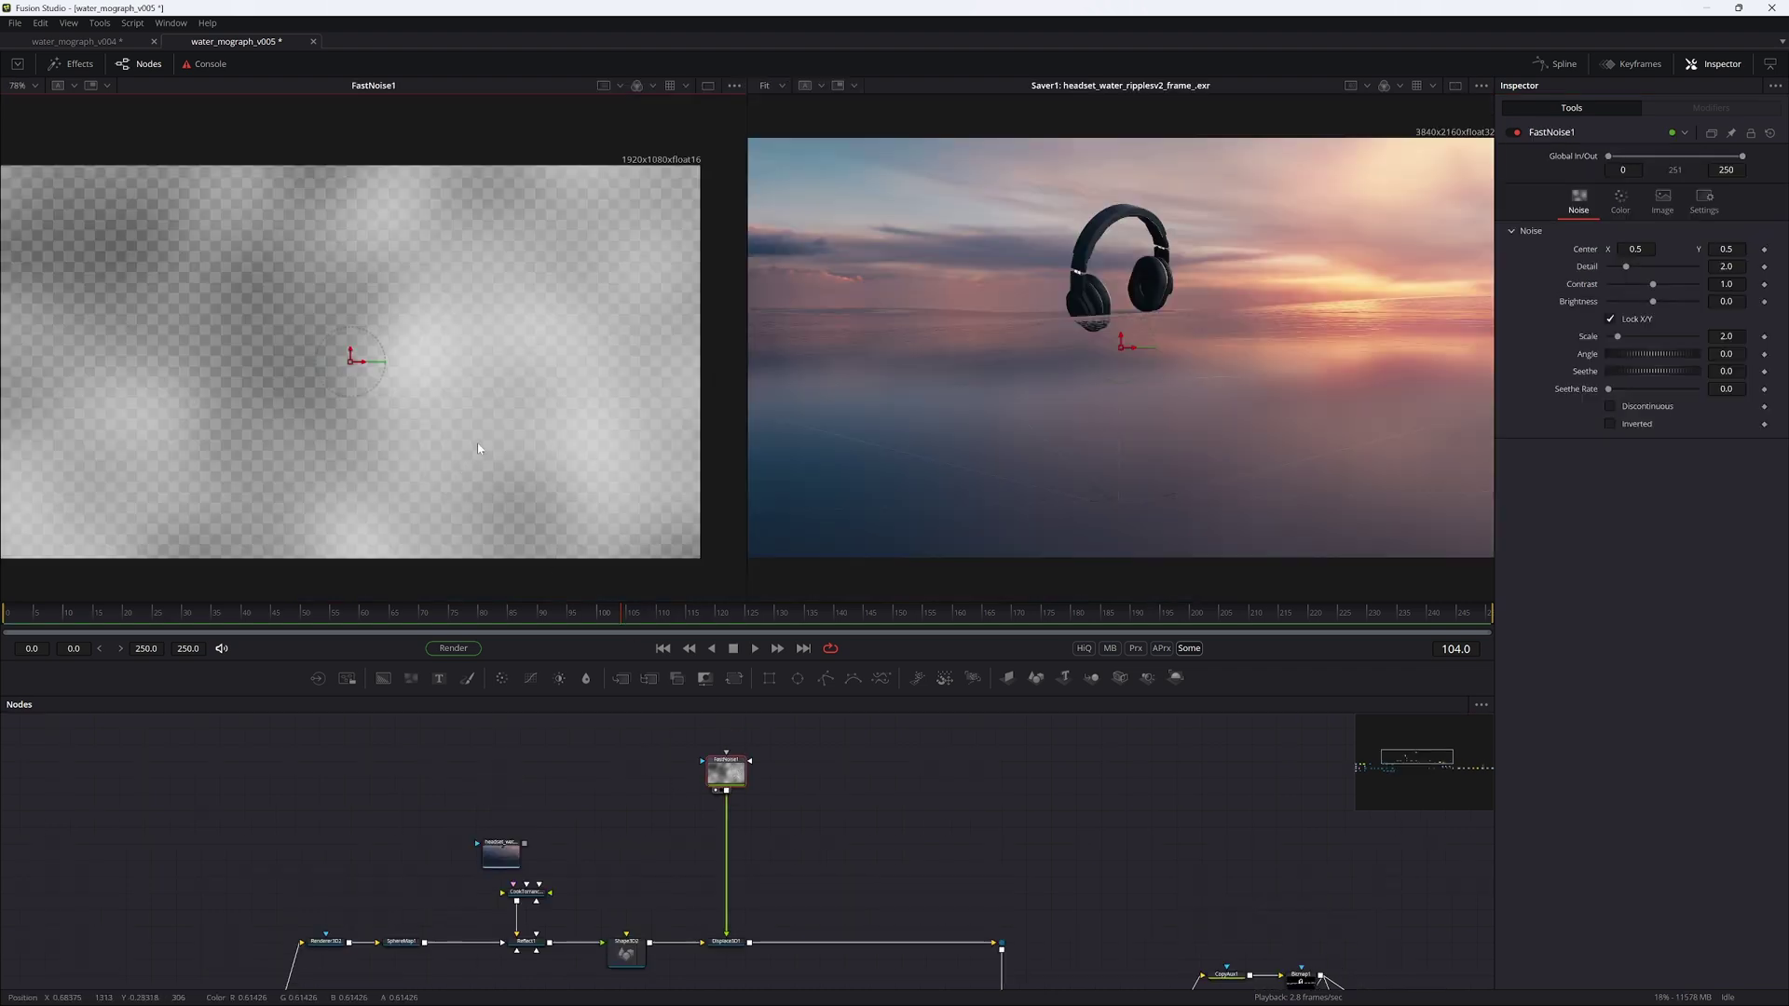
key("ctrl+s")
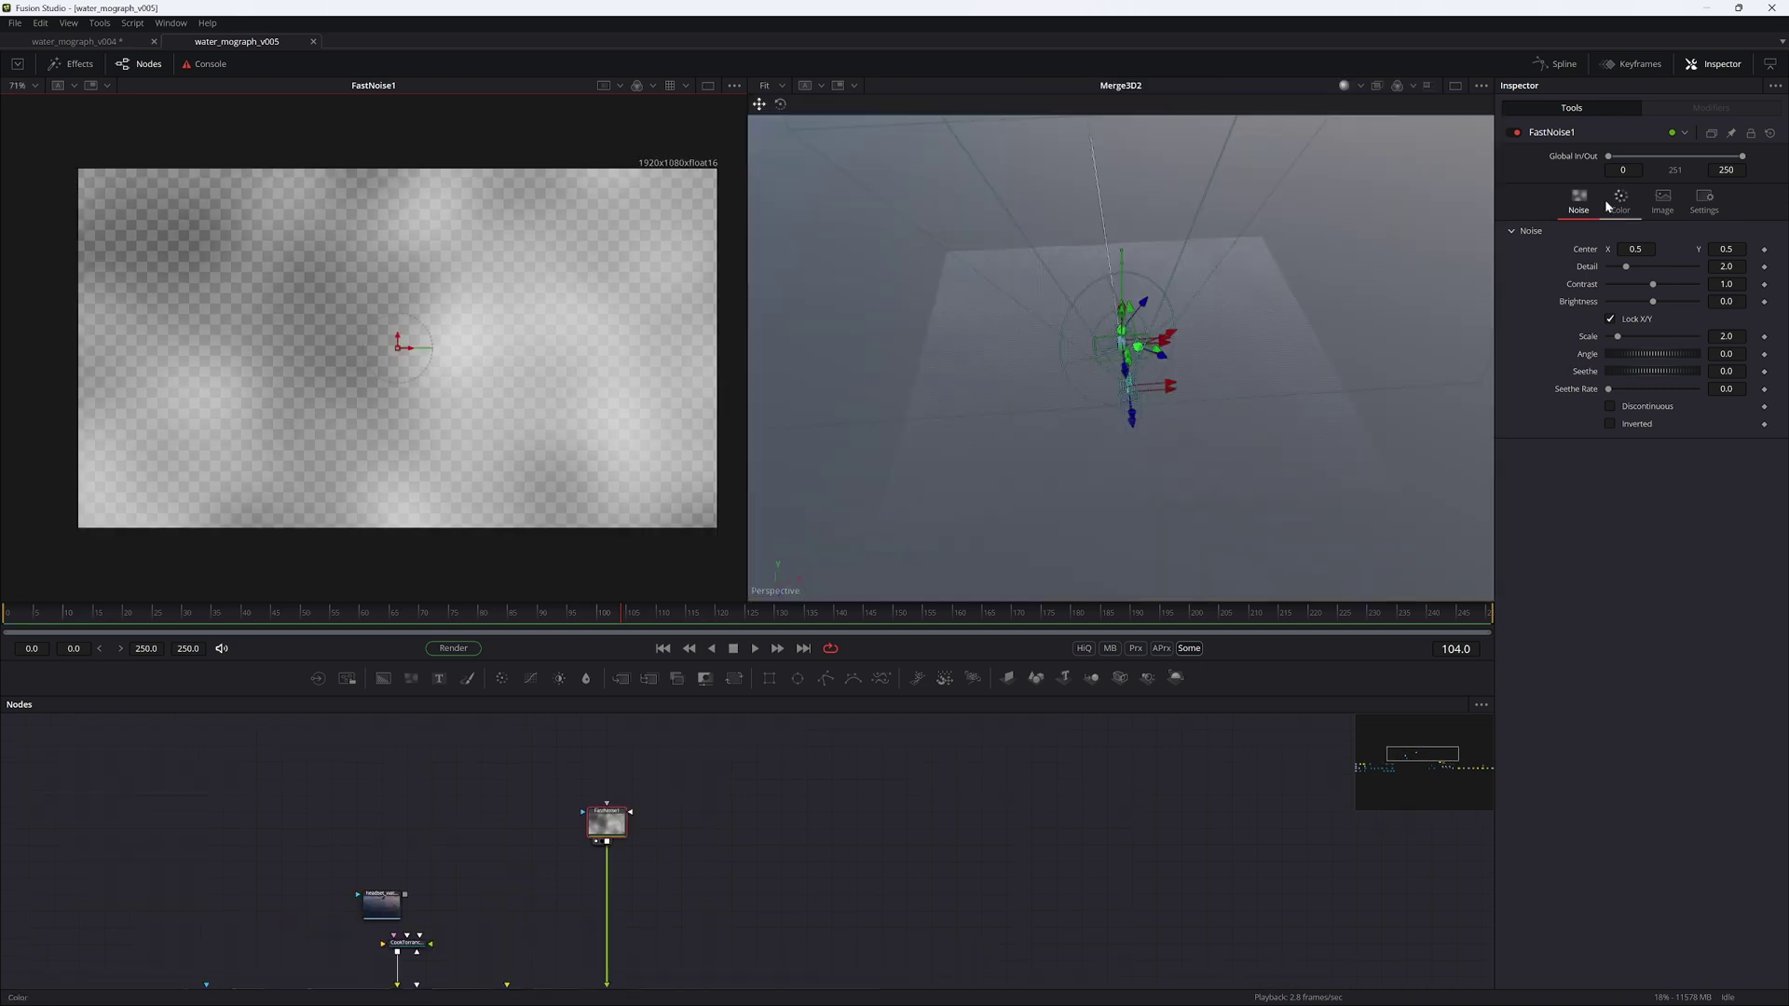
left_click(1663, 198)
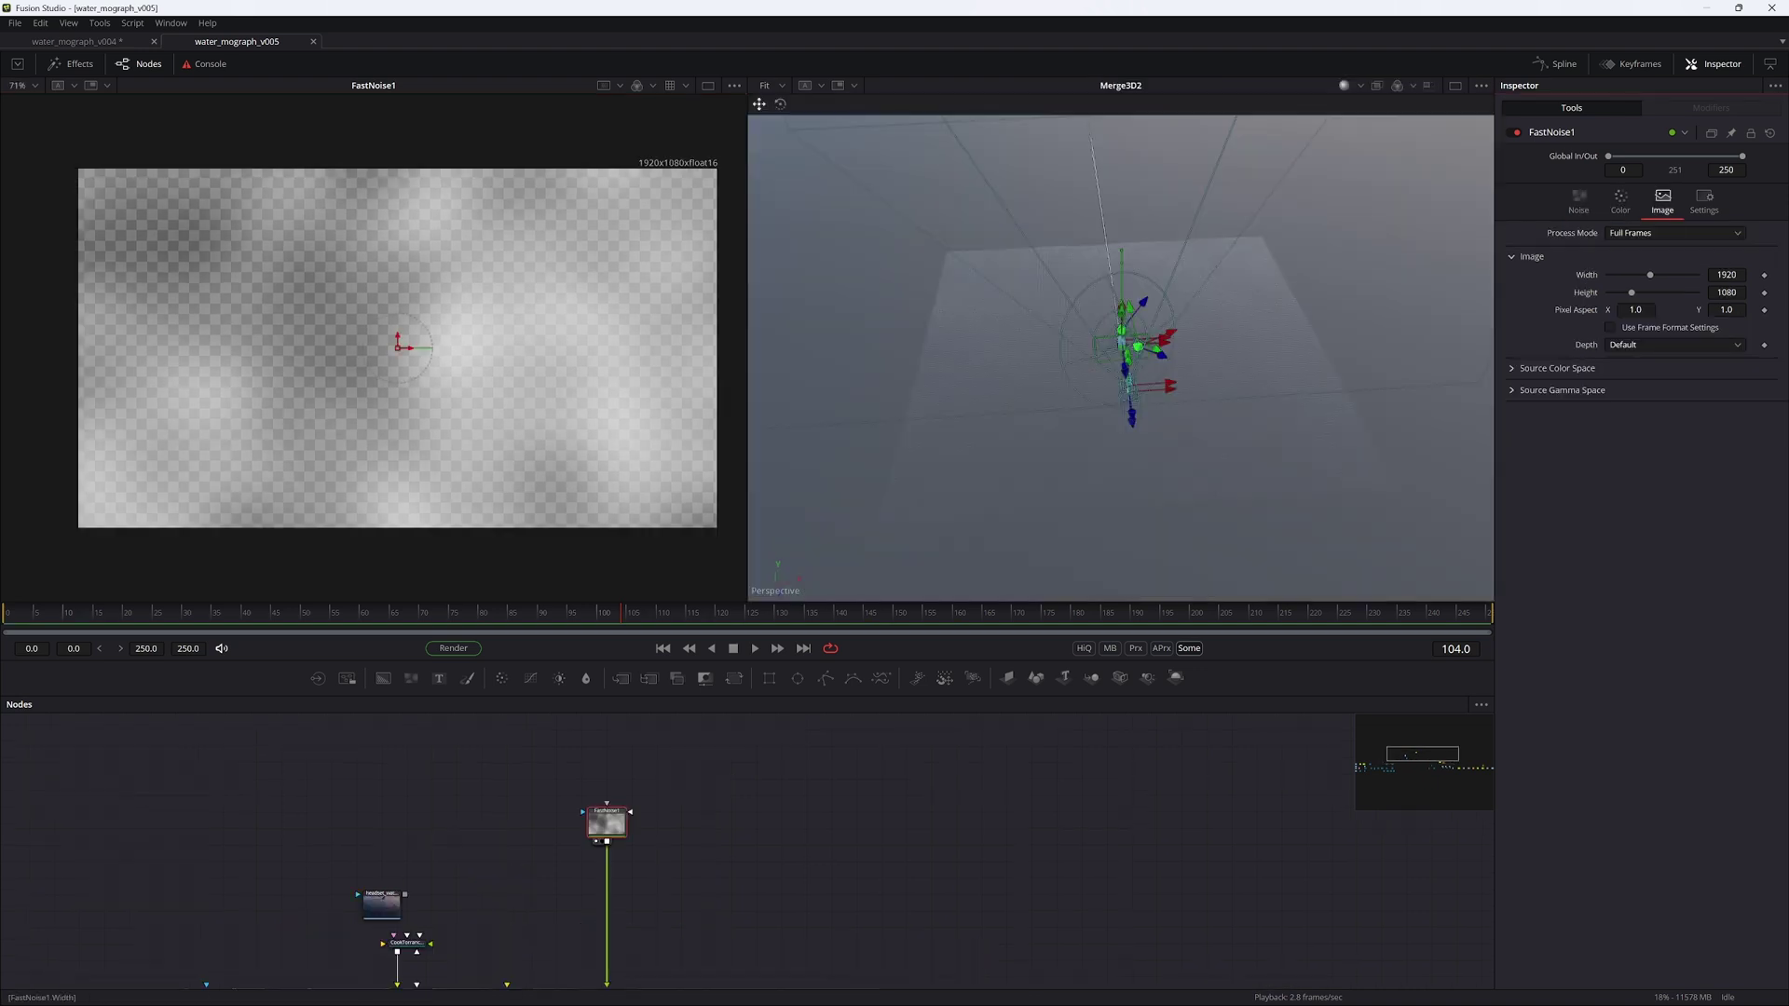
left_click(1726, 275)
type("2048")
key("Tab")
type("2048")
key("Tab")
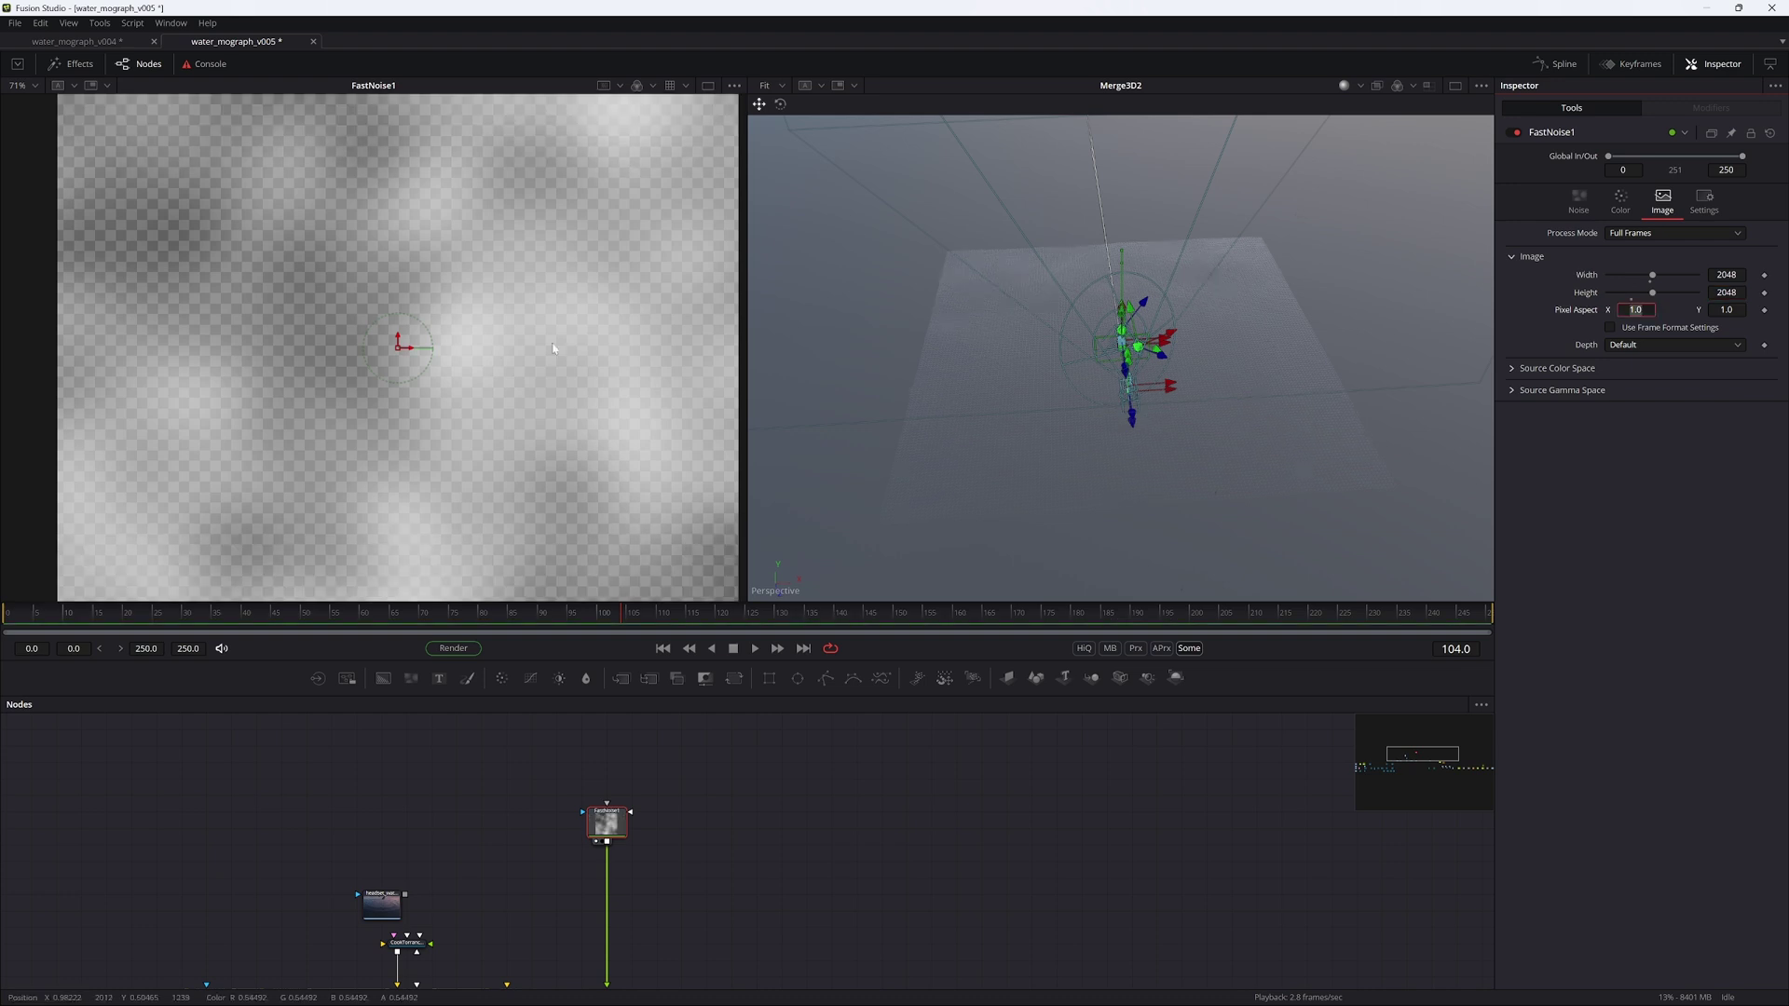
left_click(497, 351)
key("ctrl+f")
key("ctrl+s")
scroll(506, 338, "down", 1, "ctrl")
key("ctrl+f")
Step: Unlock FastNoise1's X/Y scale and stretch the noise to an X scale of about 20 and a Y scale of about 4.88
left_click(1578, 201)
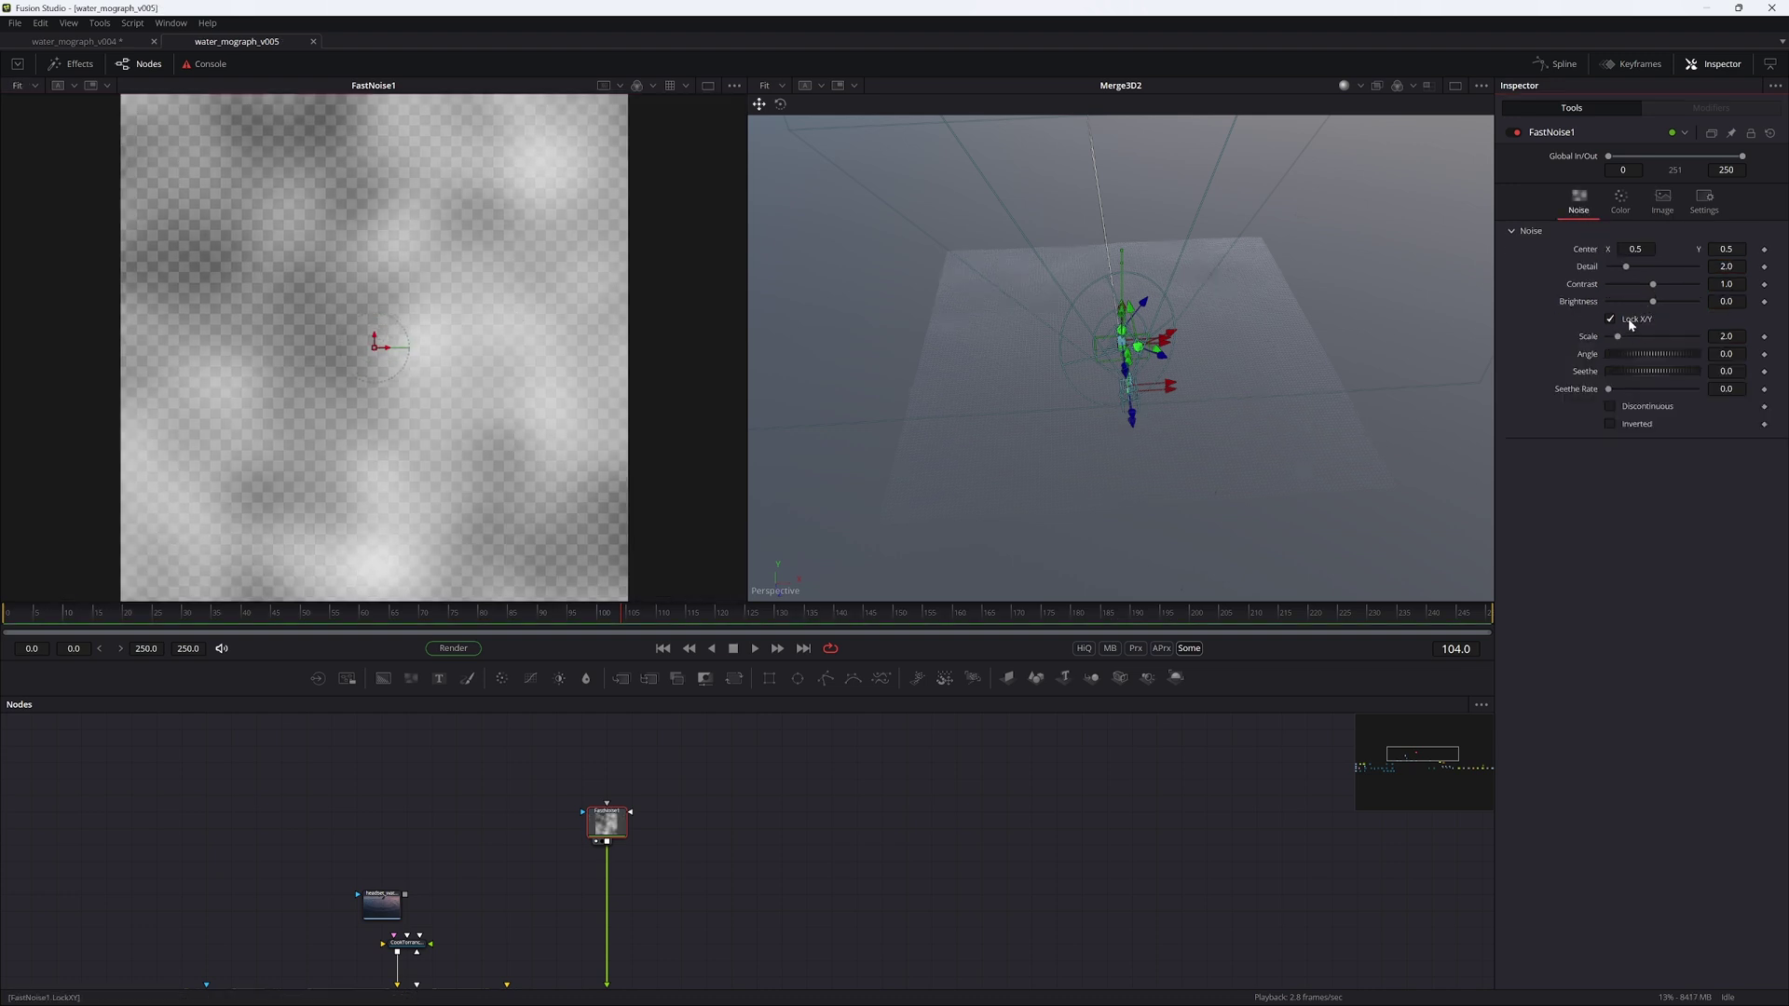
left_click(1610, 320)
left_click_drag(1619, 338, 1730, 342)
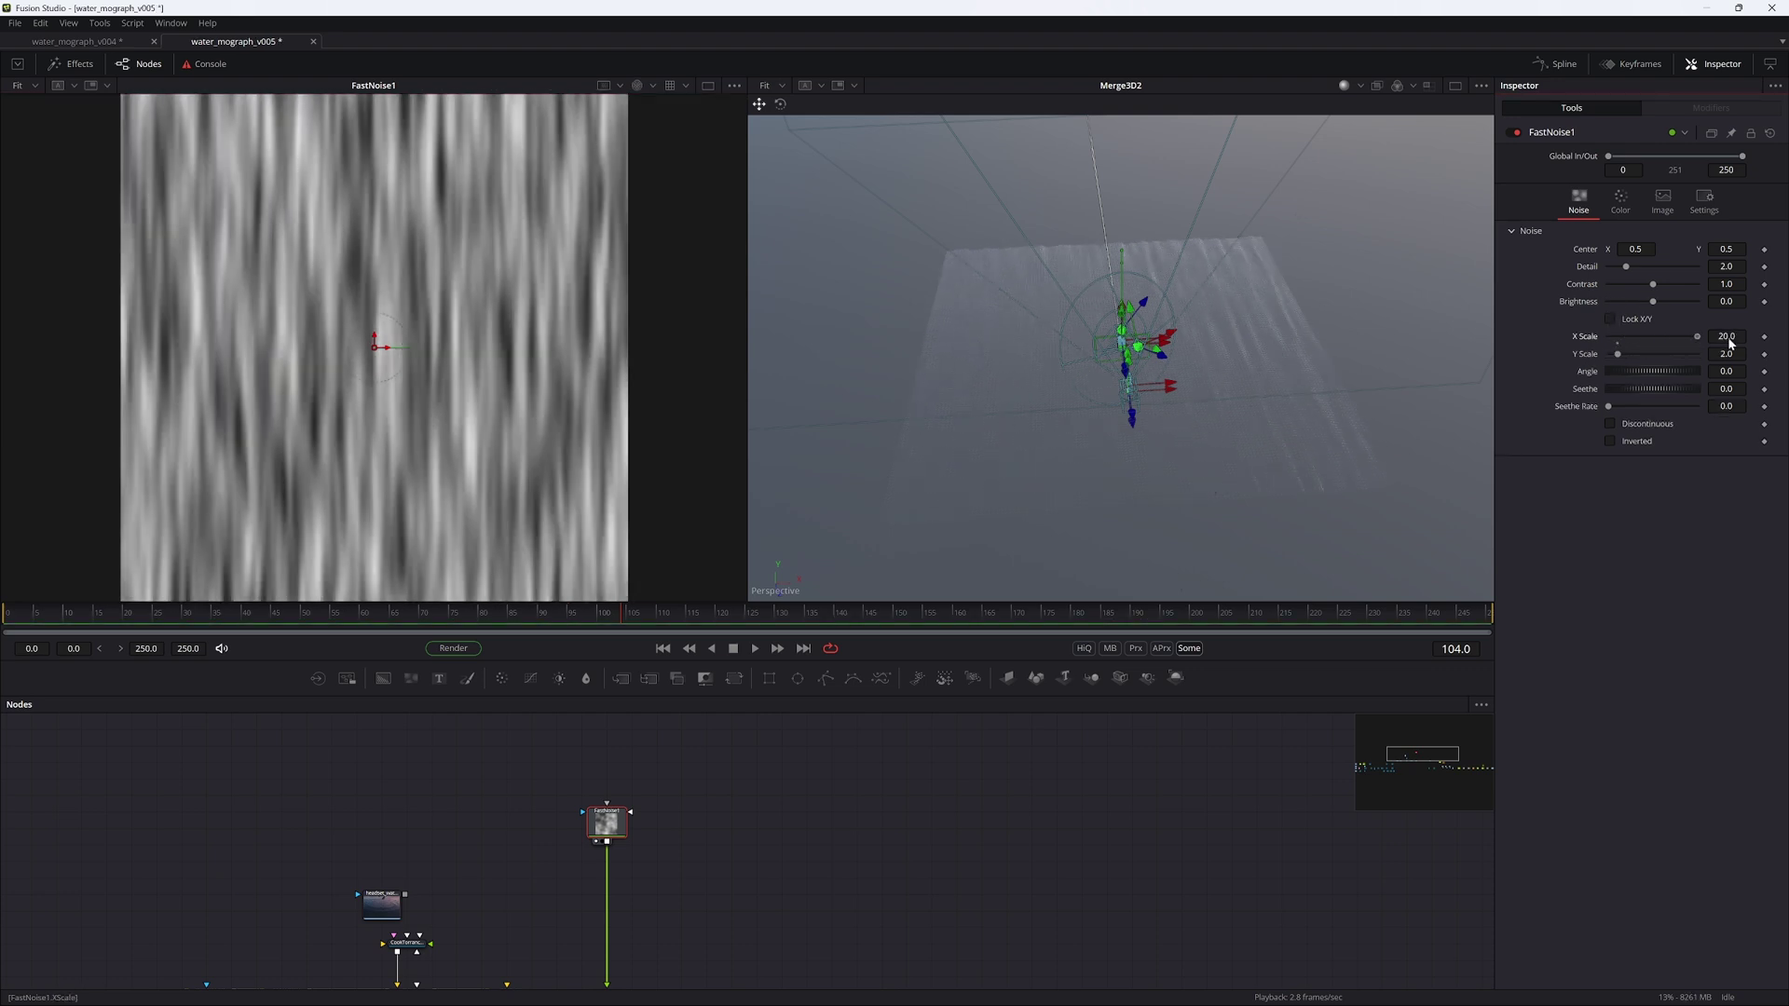
middle_click_drag(1182, 410, 1286, 290, "alt")
left_click_drag(1620, 355, 1631, 355)
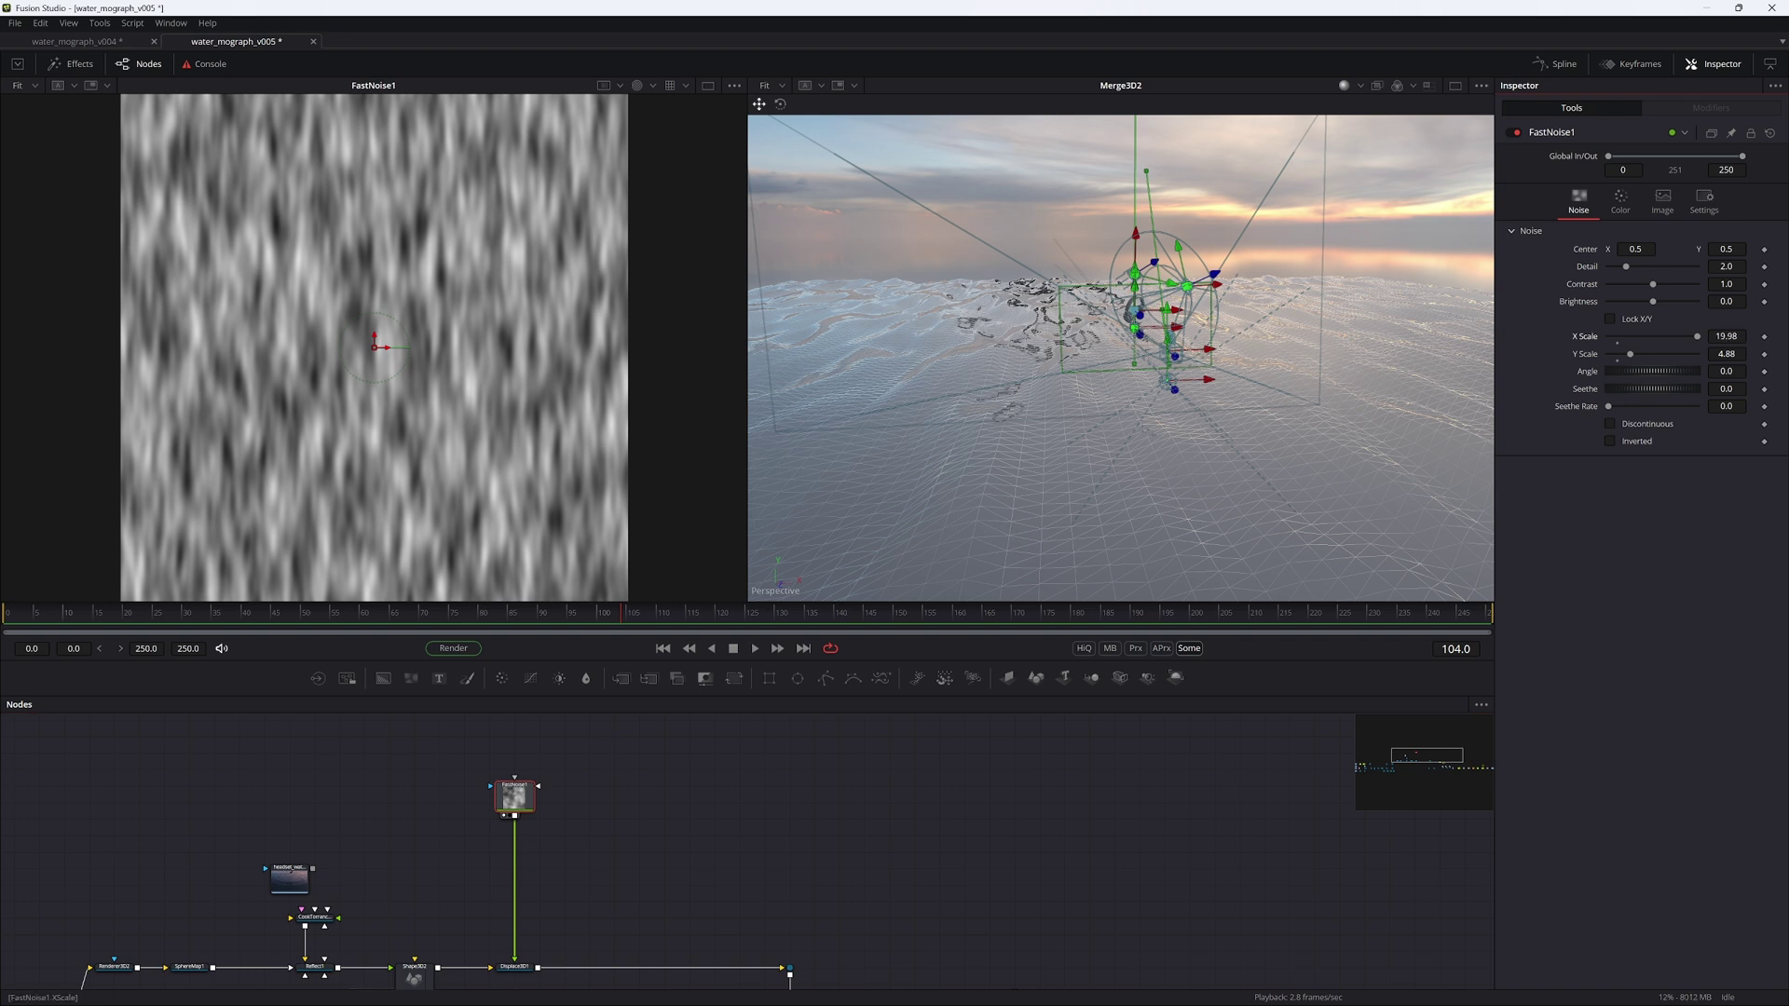
Step: Set FastNoise1's X scale to 40 and Y scale to about 6.2, and lower its contrast to about 0.029
double_click(1726, 337)
type("40")
key("Tab")
left_click_drag(1630, 355, 1691, 363, "ctrl")
left_click_drag(1655, 291, 1578, 314)
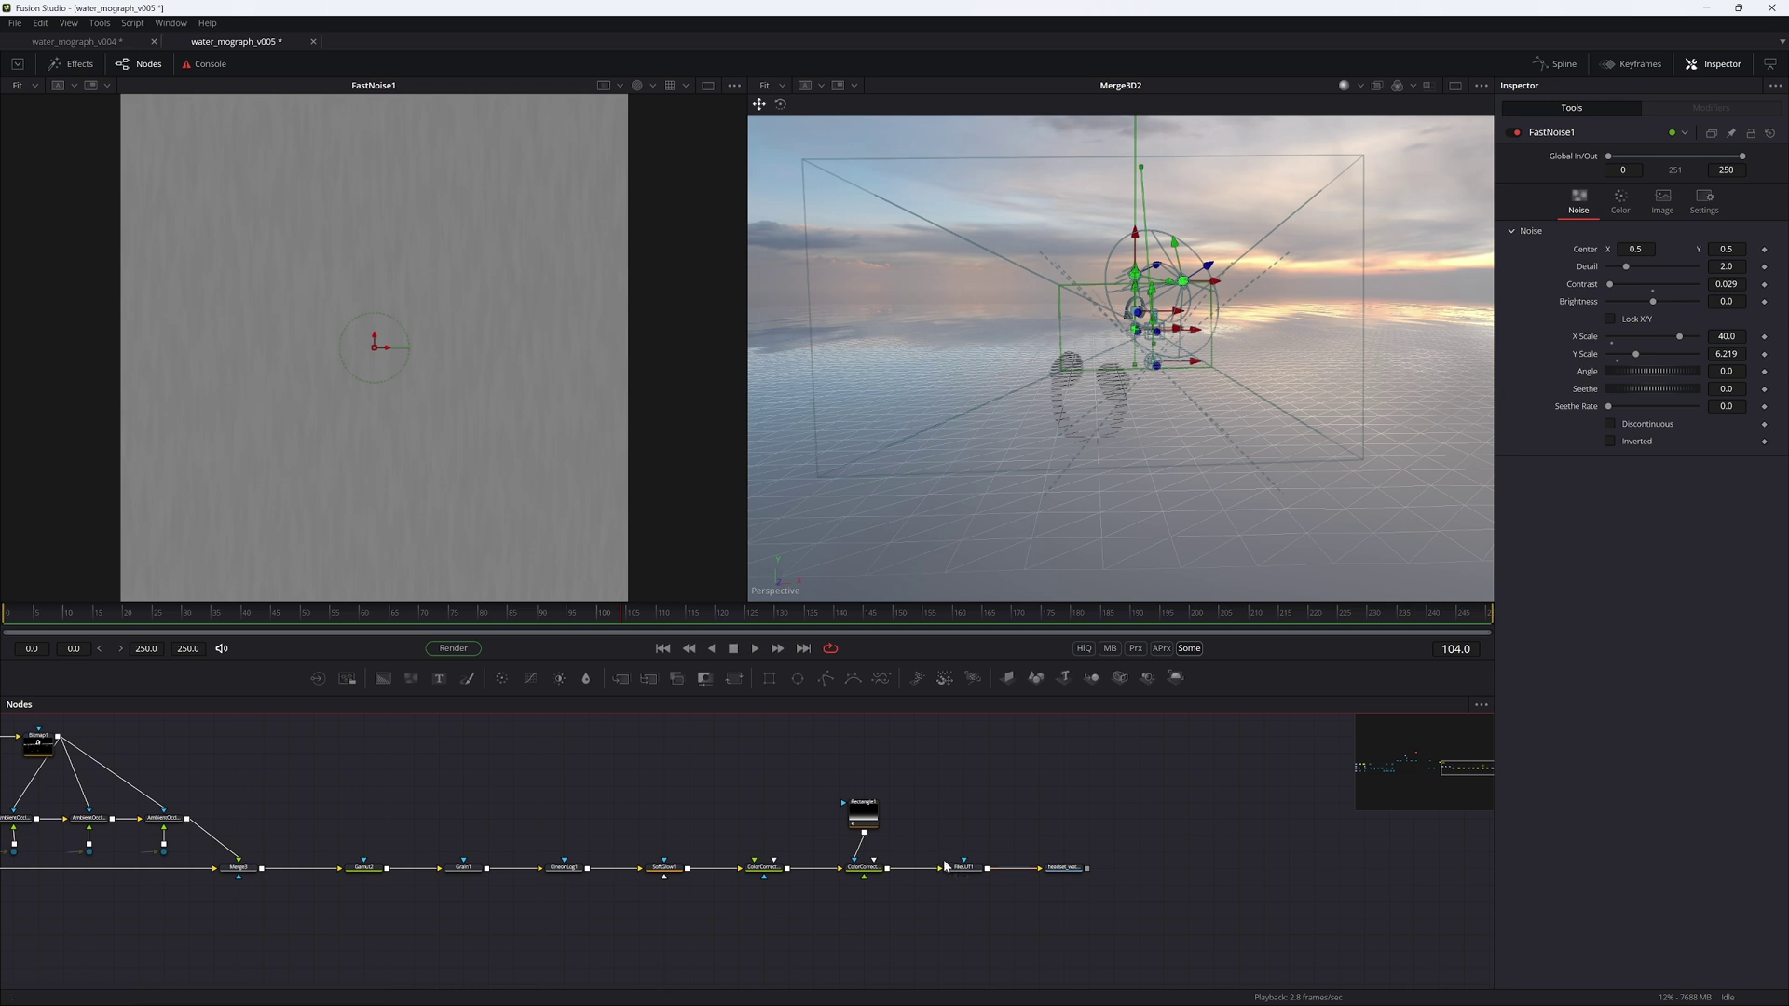
Step: View the graded output from FileLUT1 and toggle Displace3D1 off and on to compare the water surface
left_click(963, 867)
key("2")
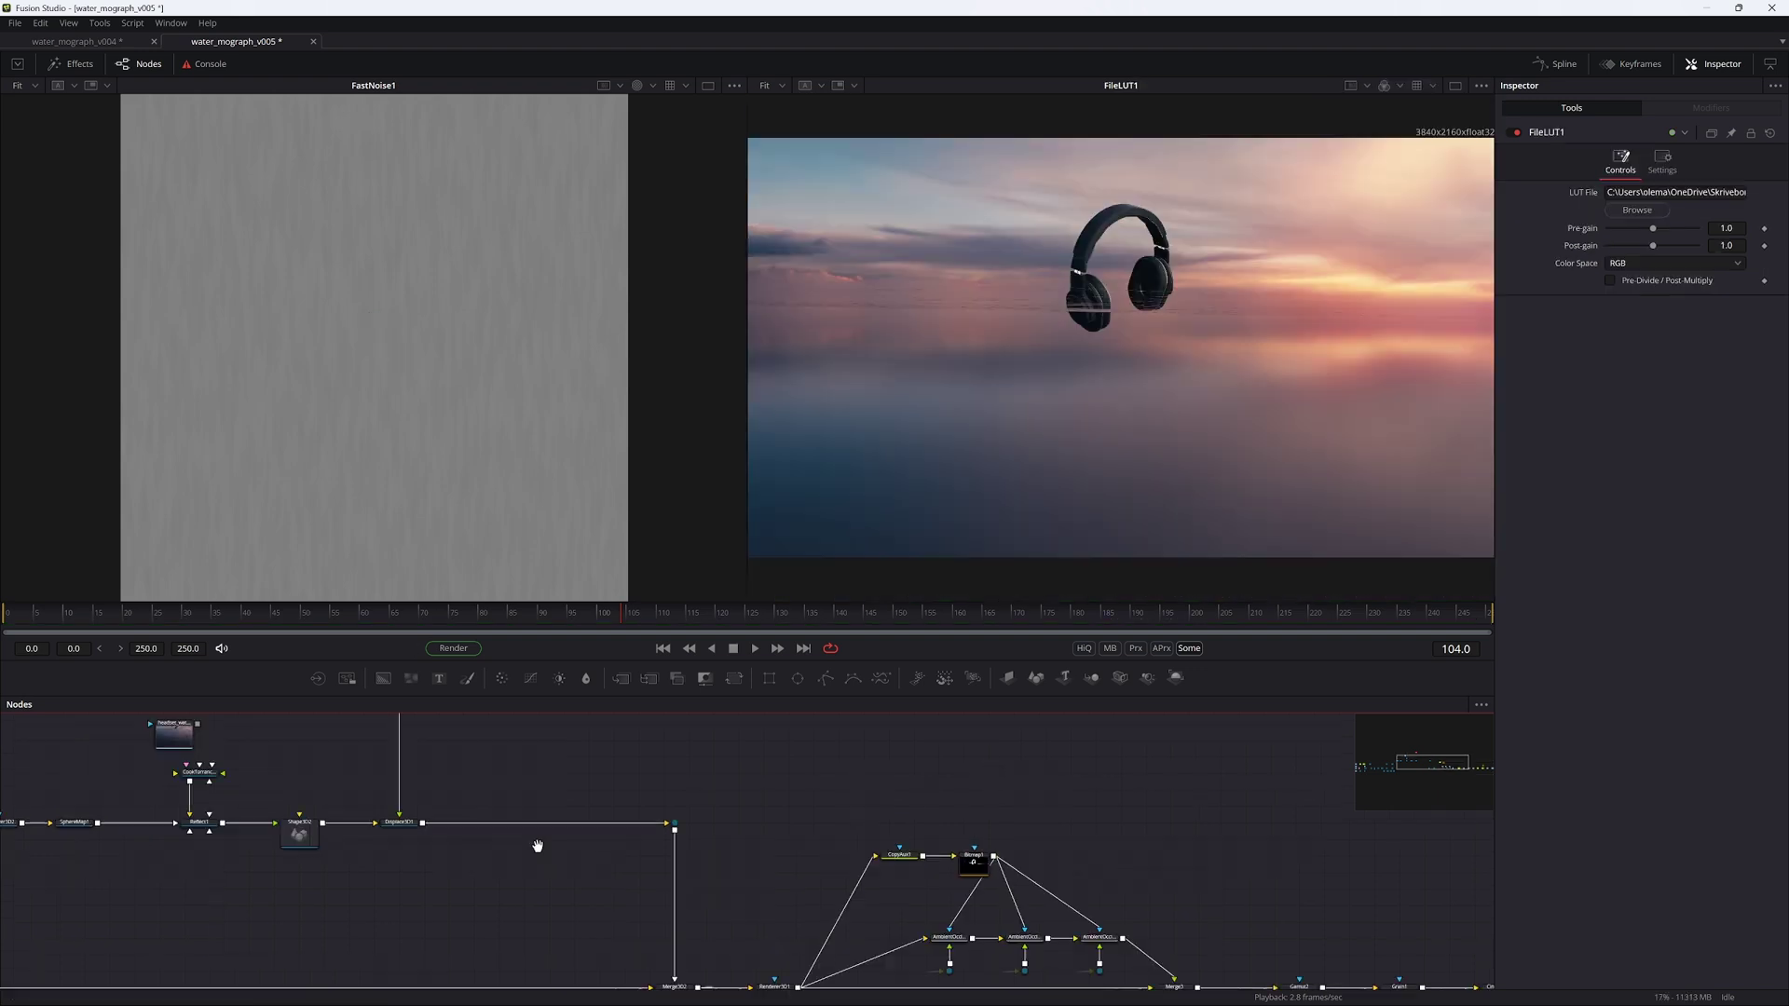
middle_click_drag(538, 846, 626, 773)
left_click(636, 873)
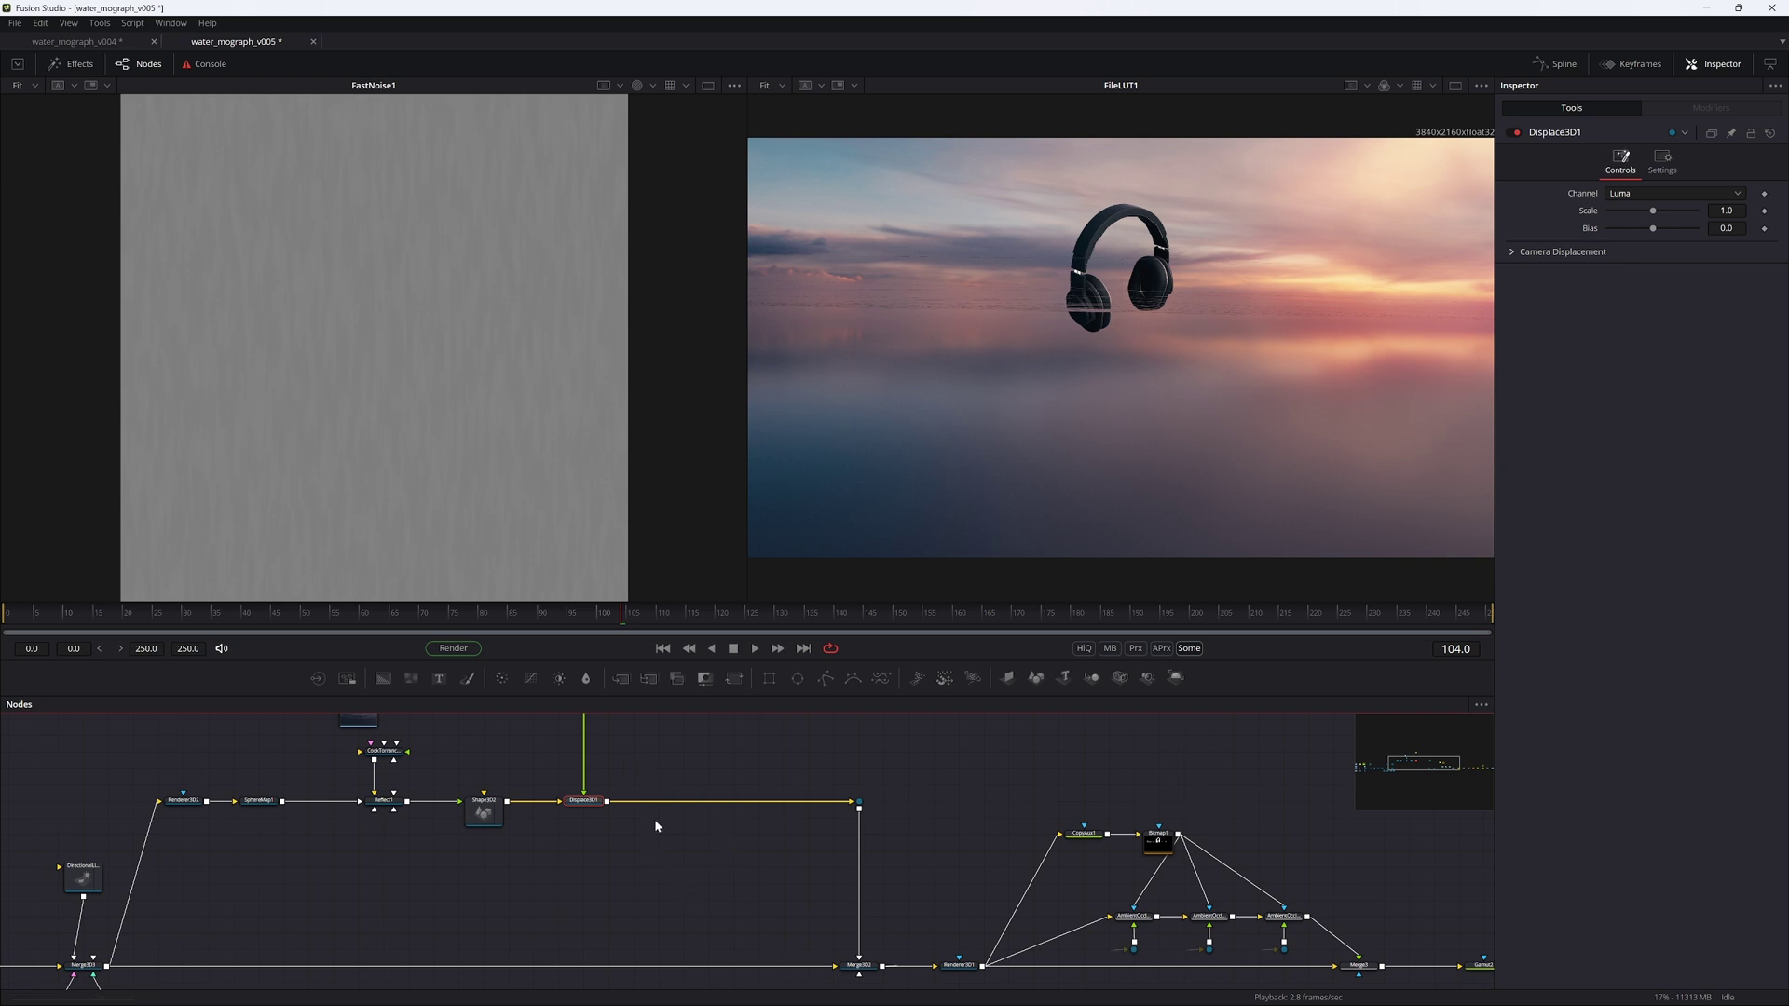
key("ctrl+p")
key("ctrl+p")
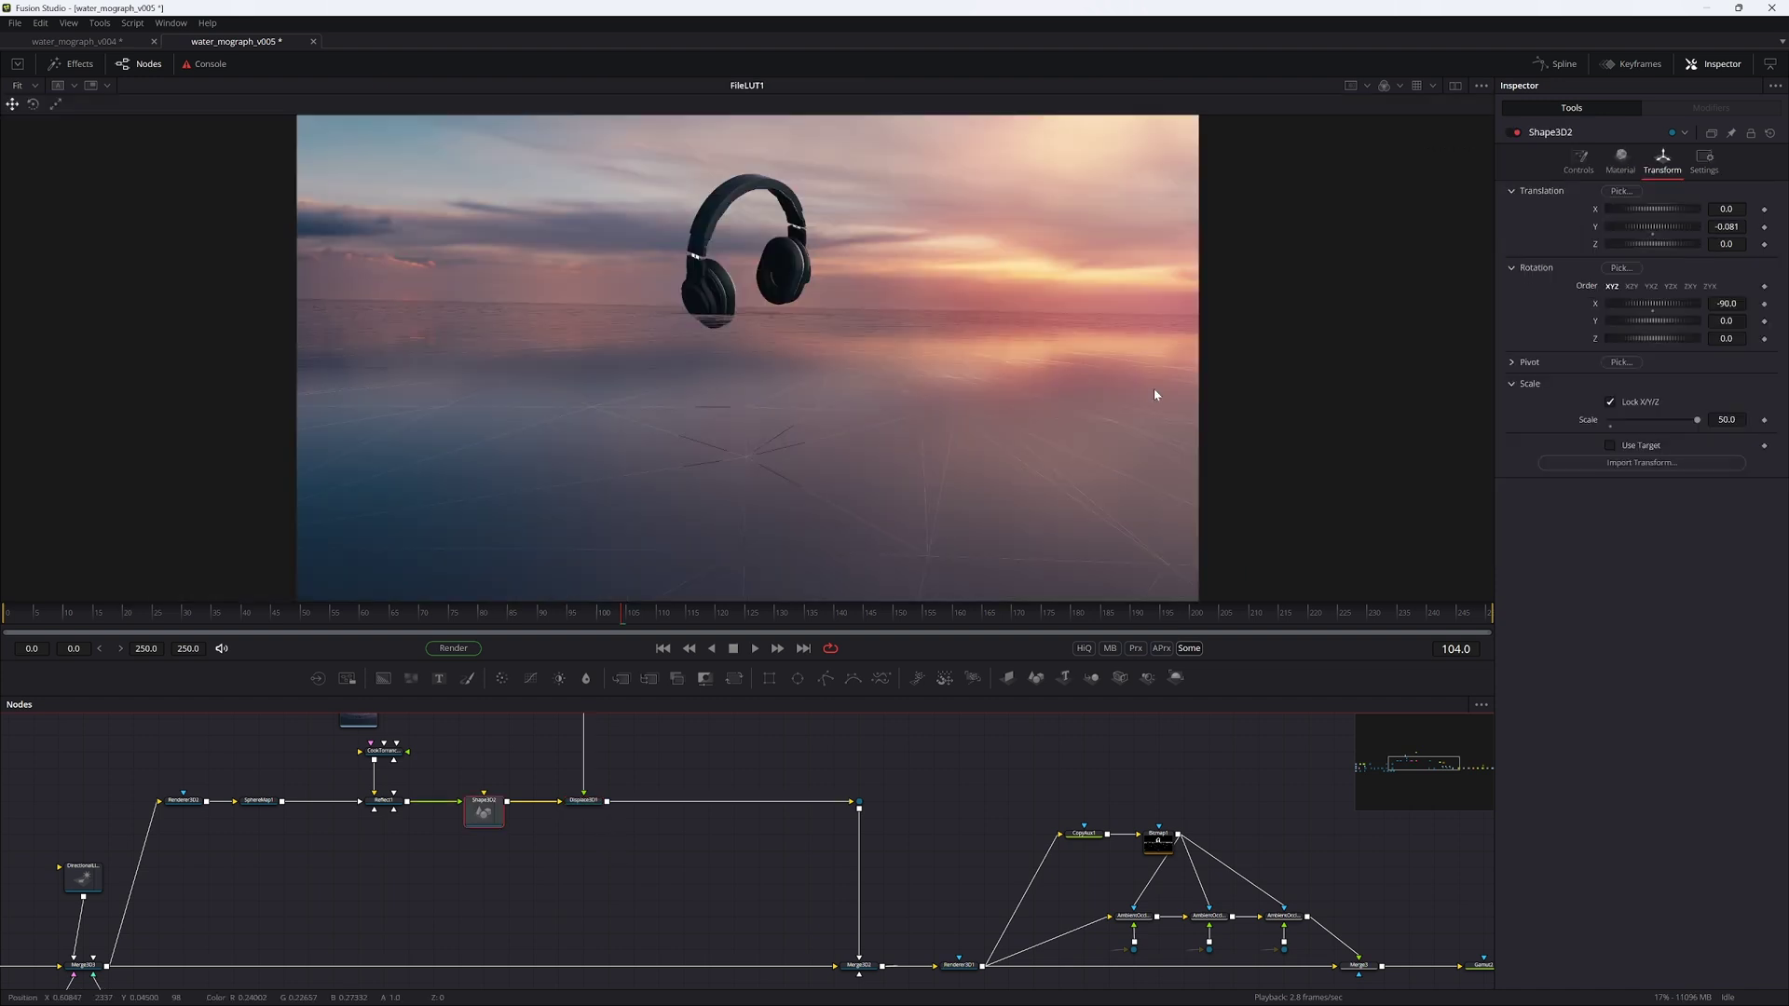
Step: Set Displace3D1's bias to -1.0, save the composition and play back the result
left_click(1581, 164)
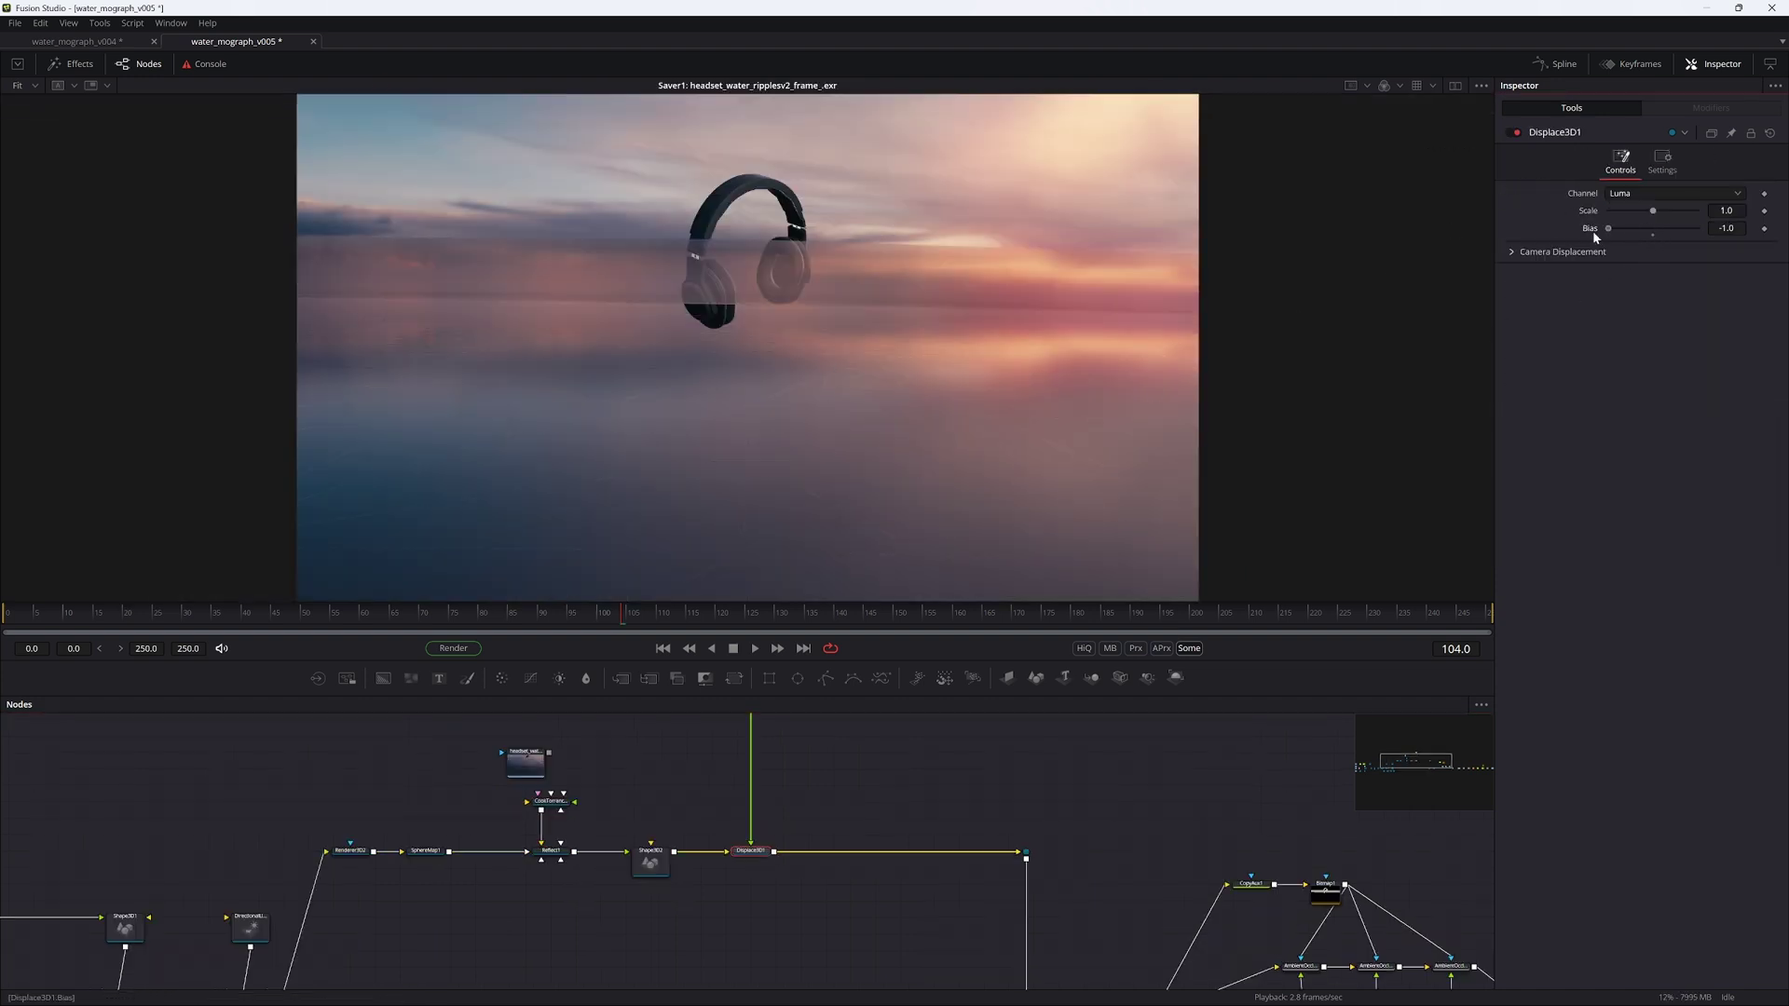
key("ctrl+s")
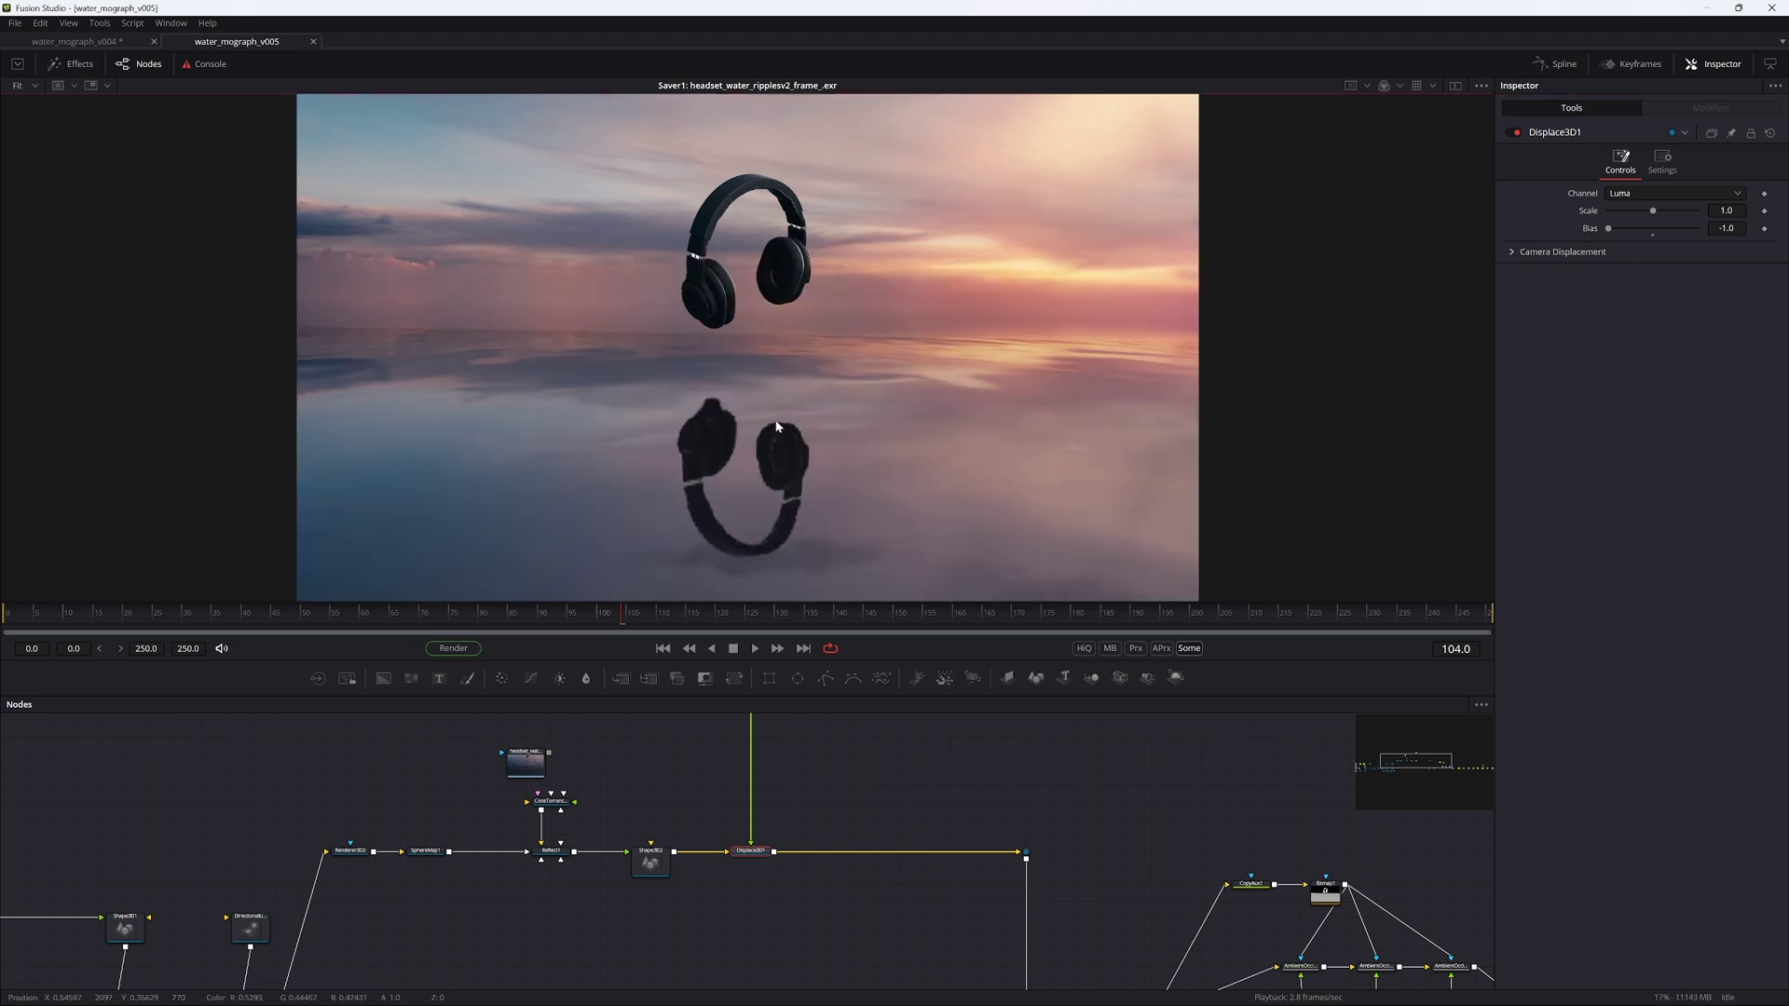
key("space")
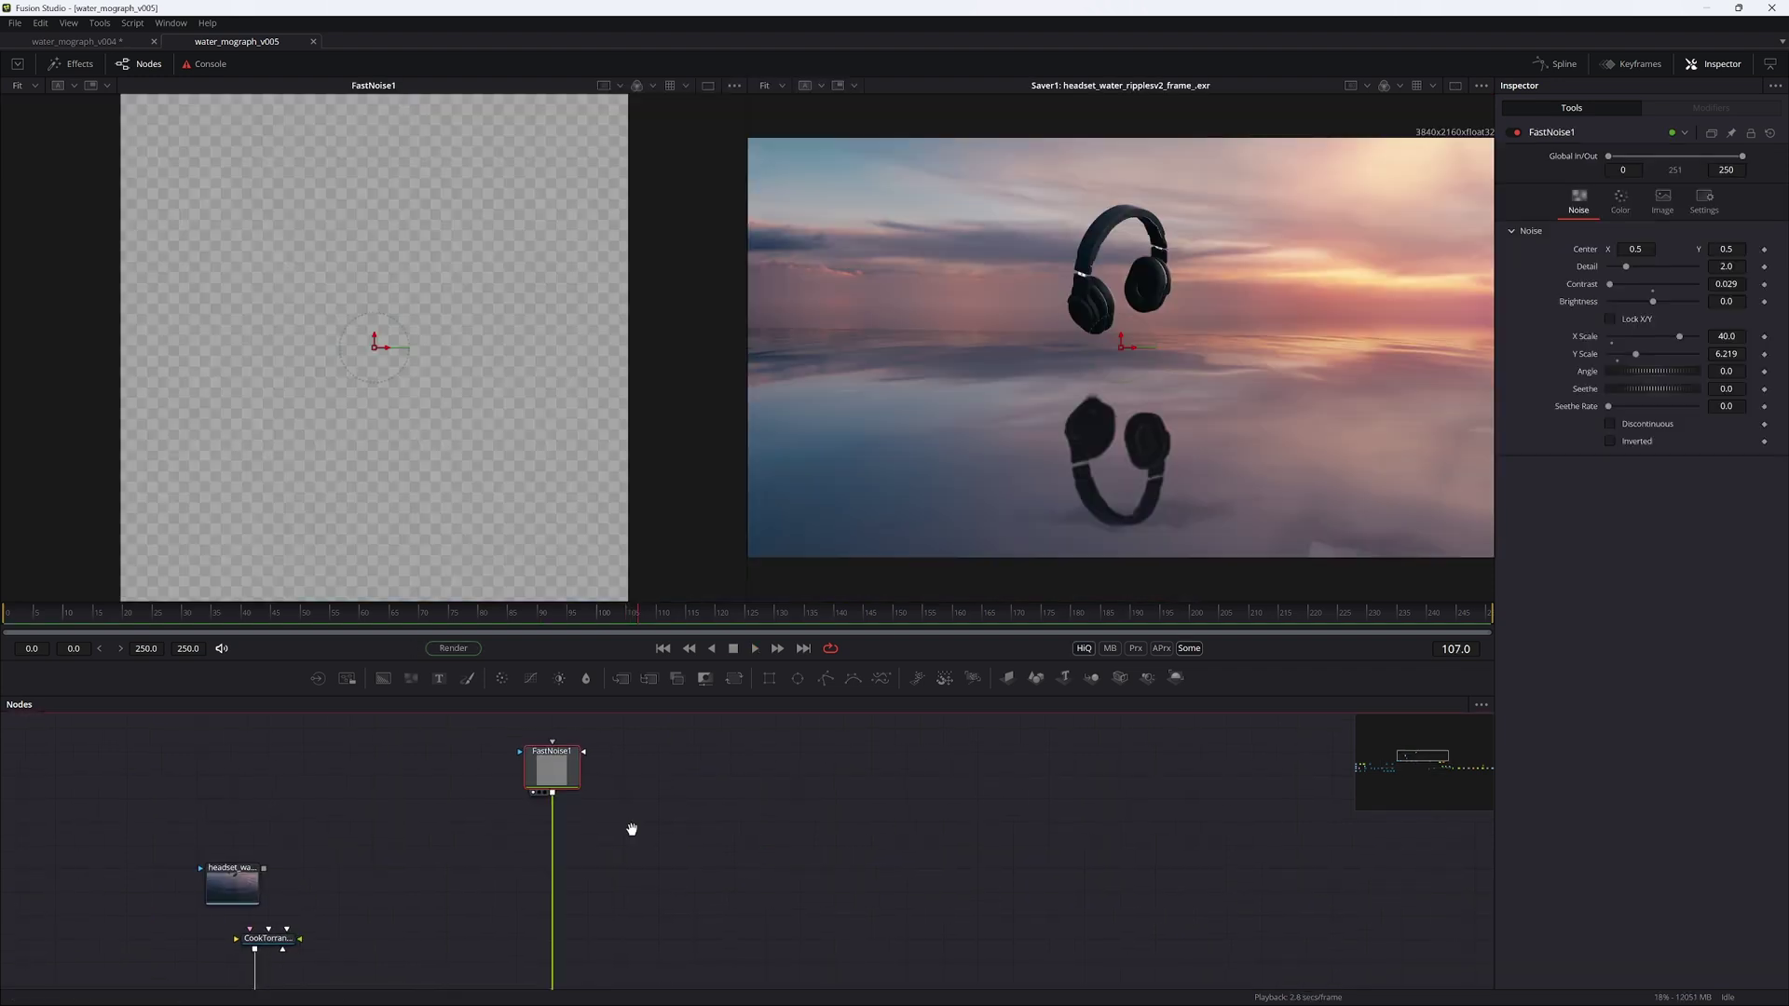
Step: Load the Shape3D2 water plane into a viewer and examine its surface from another angle
scroll(604, 724, "up", 5)
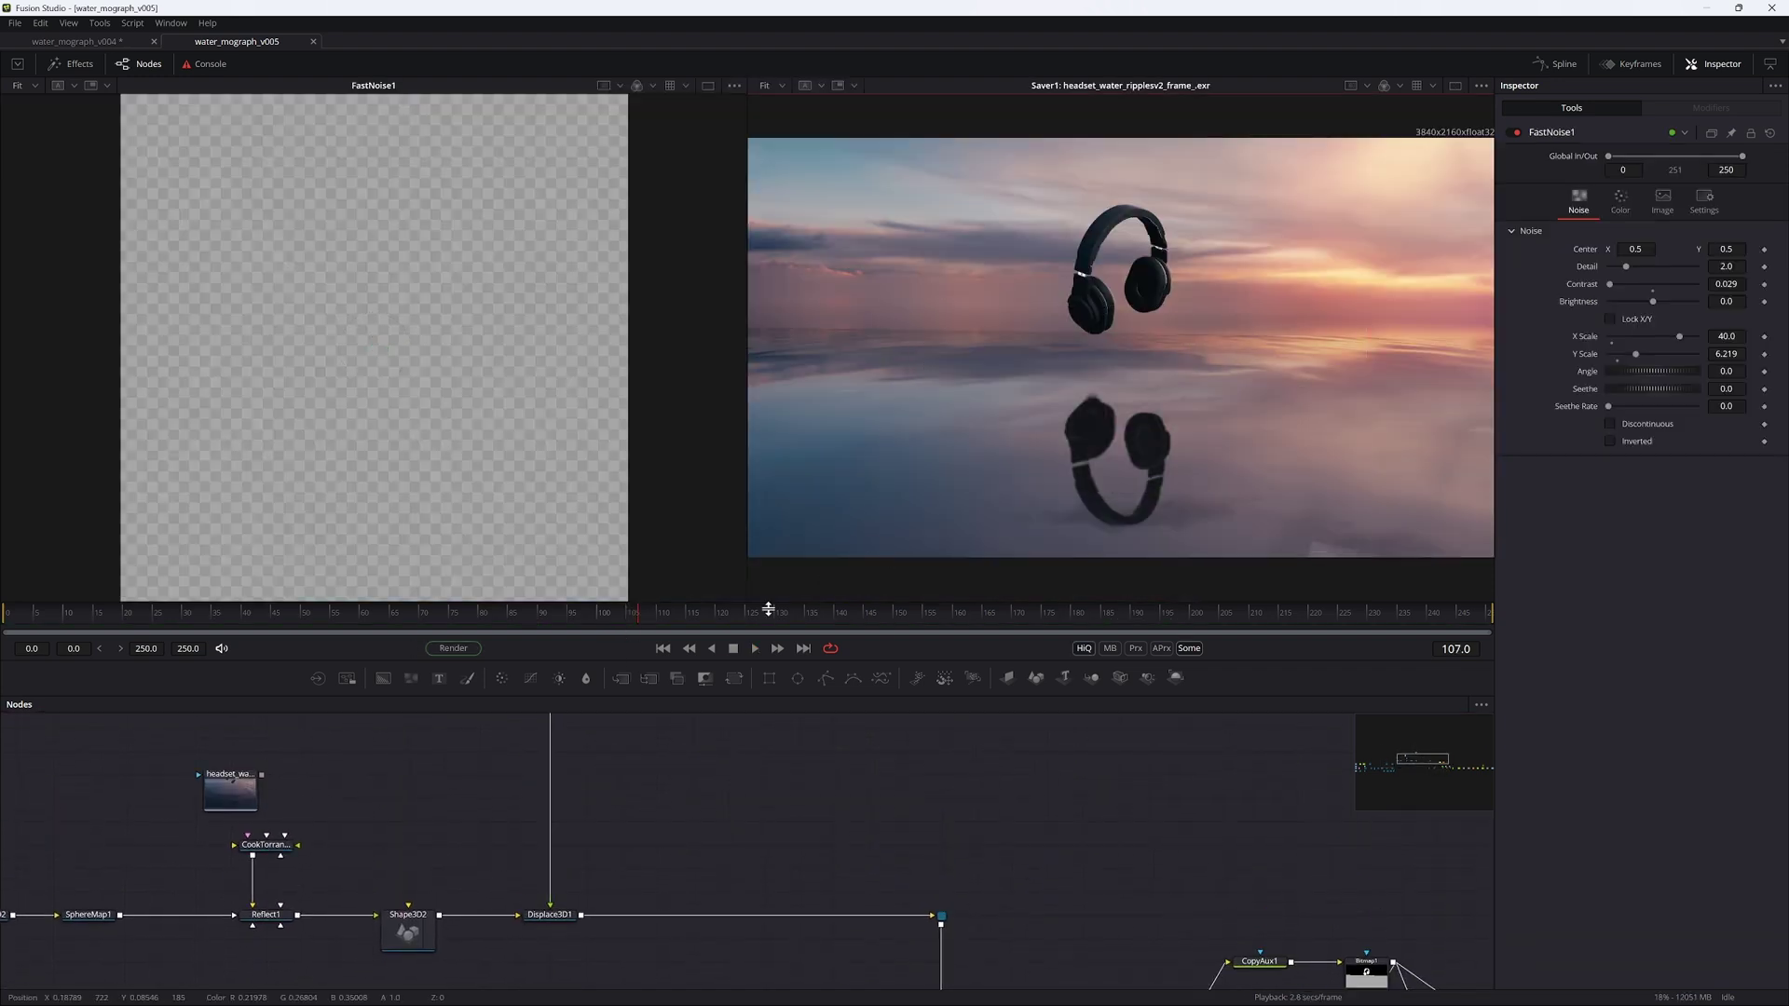
left_click_drag(427, 935, 445, 411)
middle_click_drag(511, 449, 588, 398, "alt")
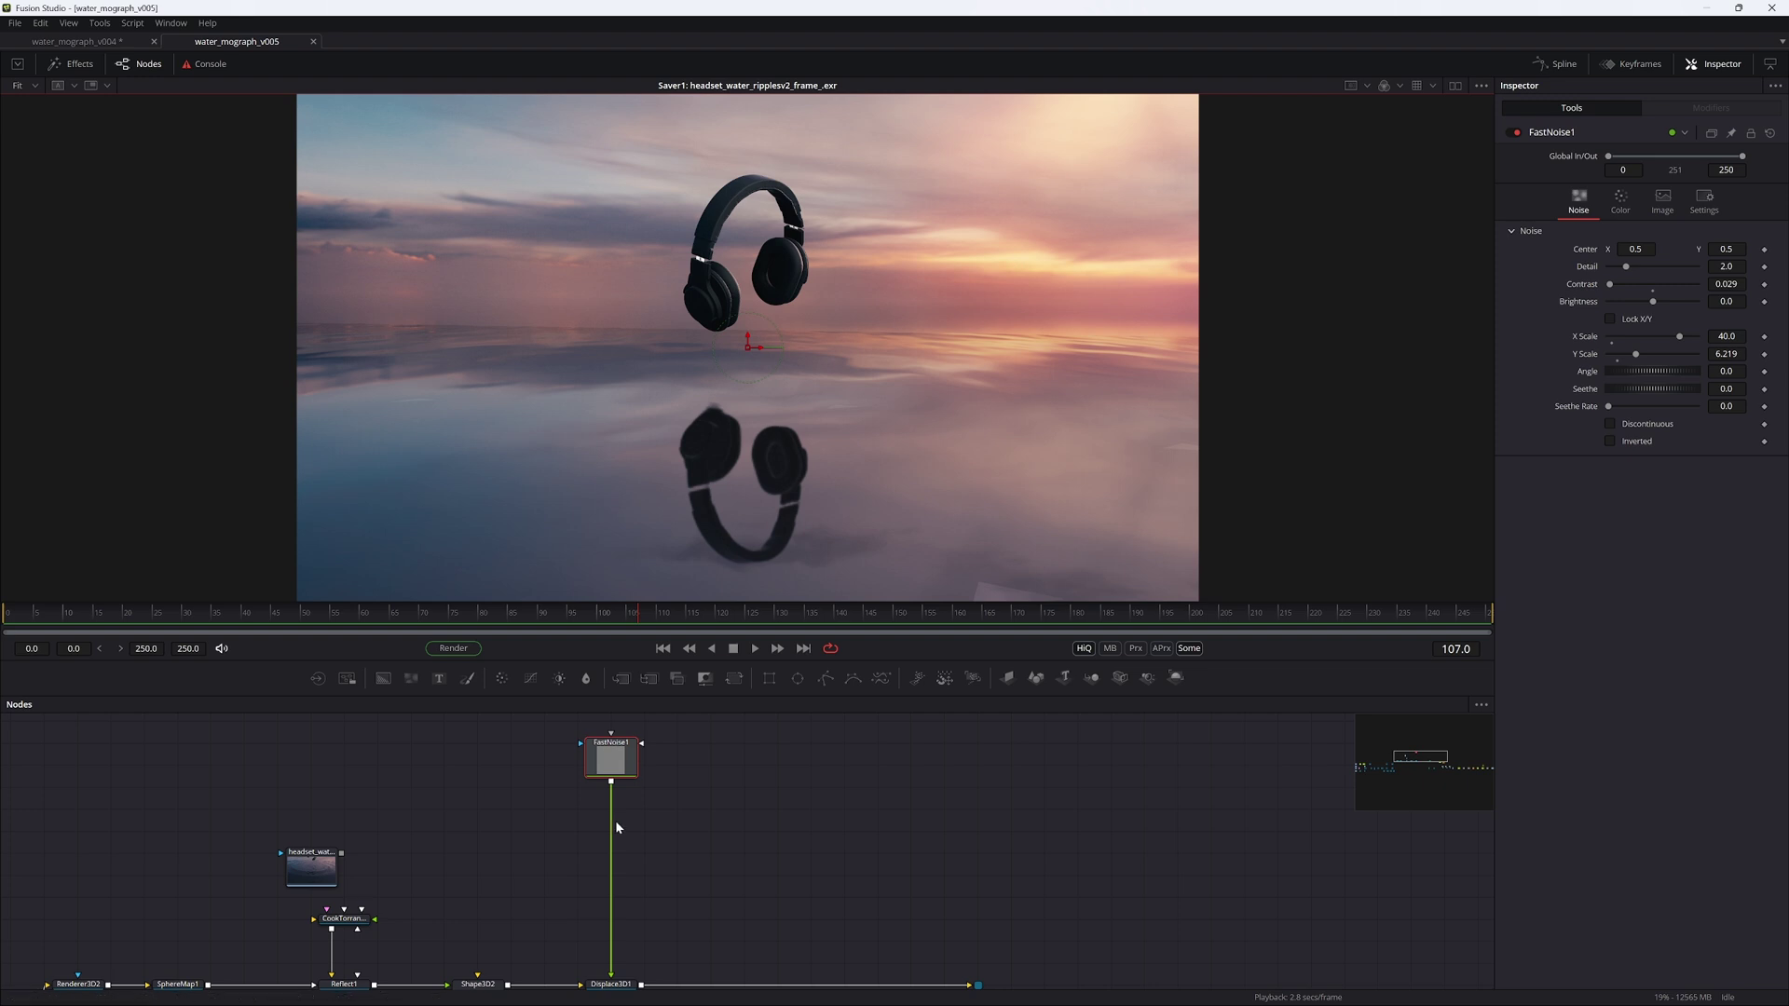
Step: Move FastNoise1 up and insert a Merge node between it and Displace3D1
middle_click_drag(615, 774, 694, 850)
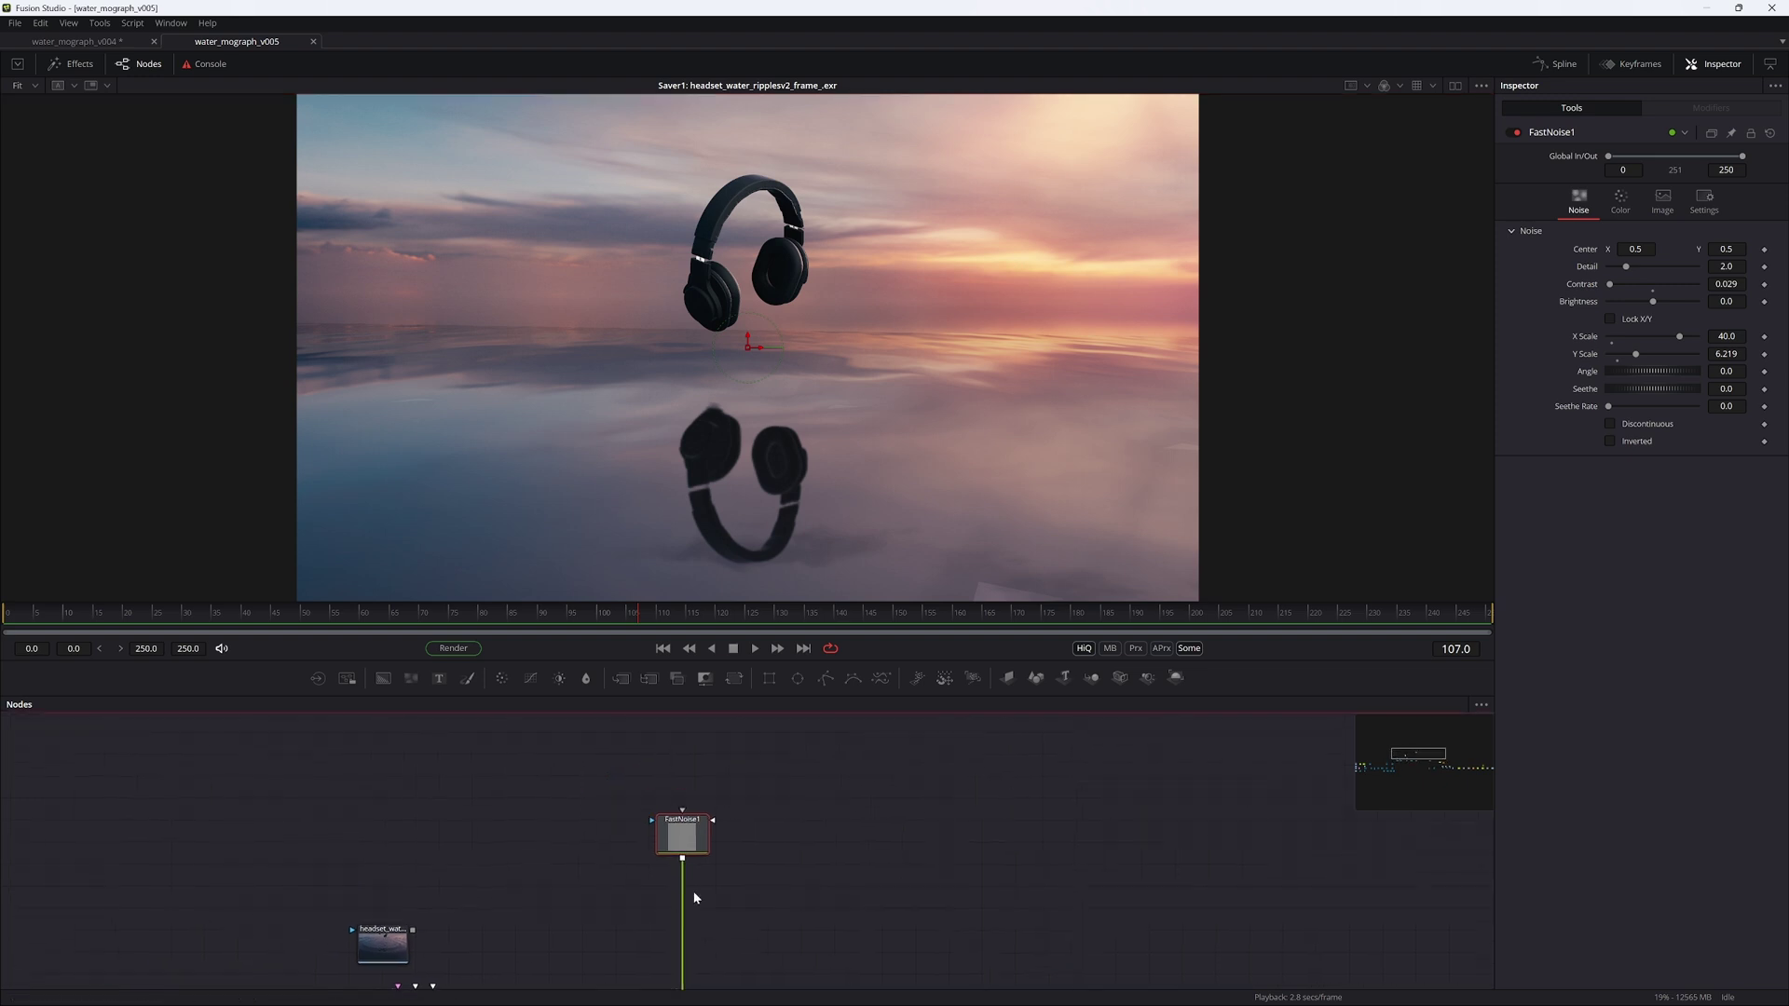
left_click_drag(691, 848, 694, 788)
key("shift+space")
type("createmer")
key("Return")
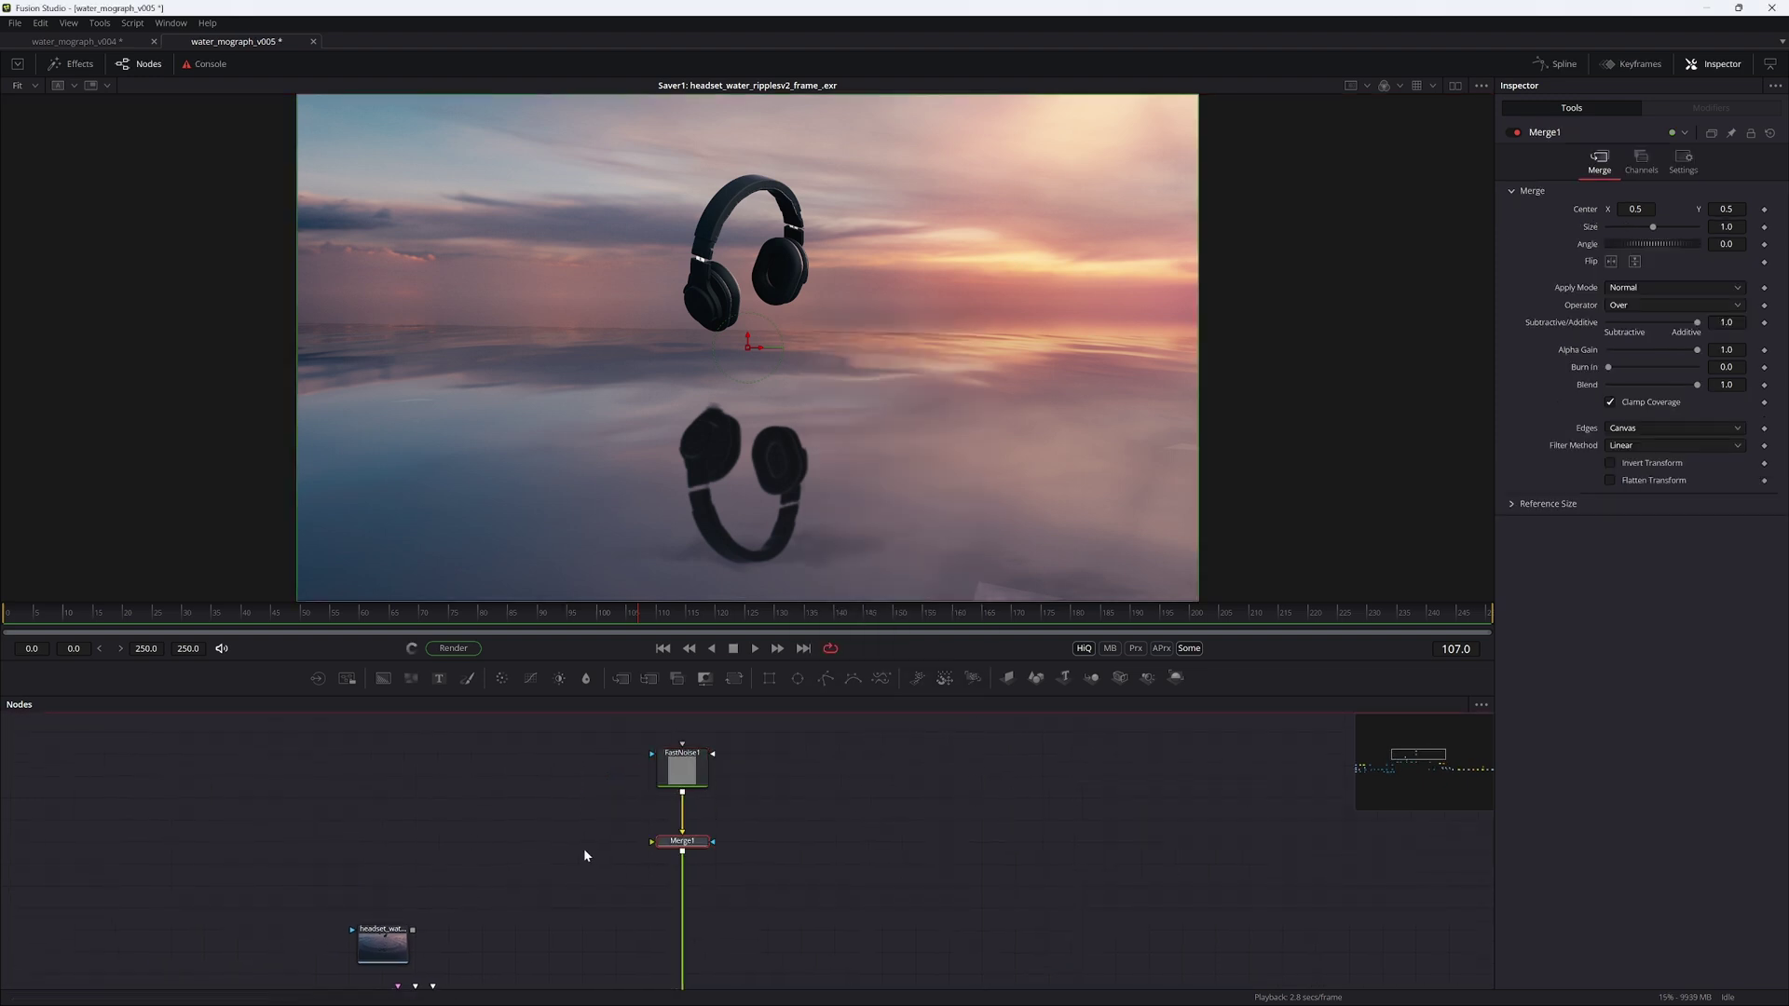
Step: Add a second Fast Noise node beside Merge1 and connect it as the merge's foreground
left_click(560, 835)
key("shift+space")
type("fast")
key("Return")
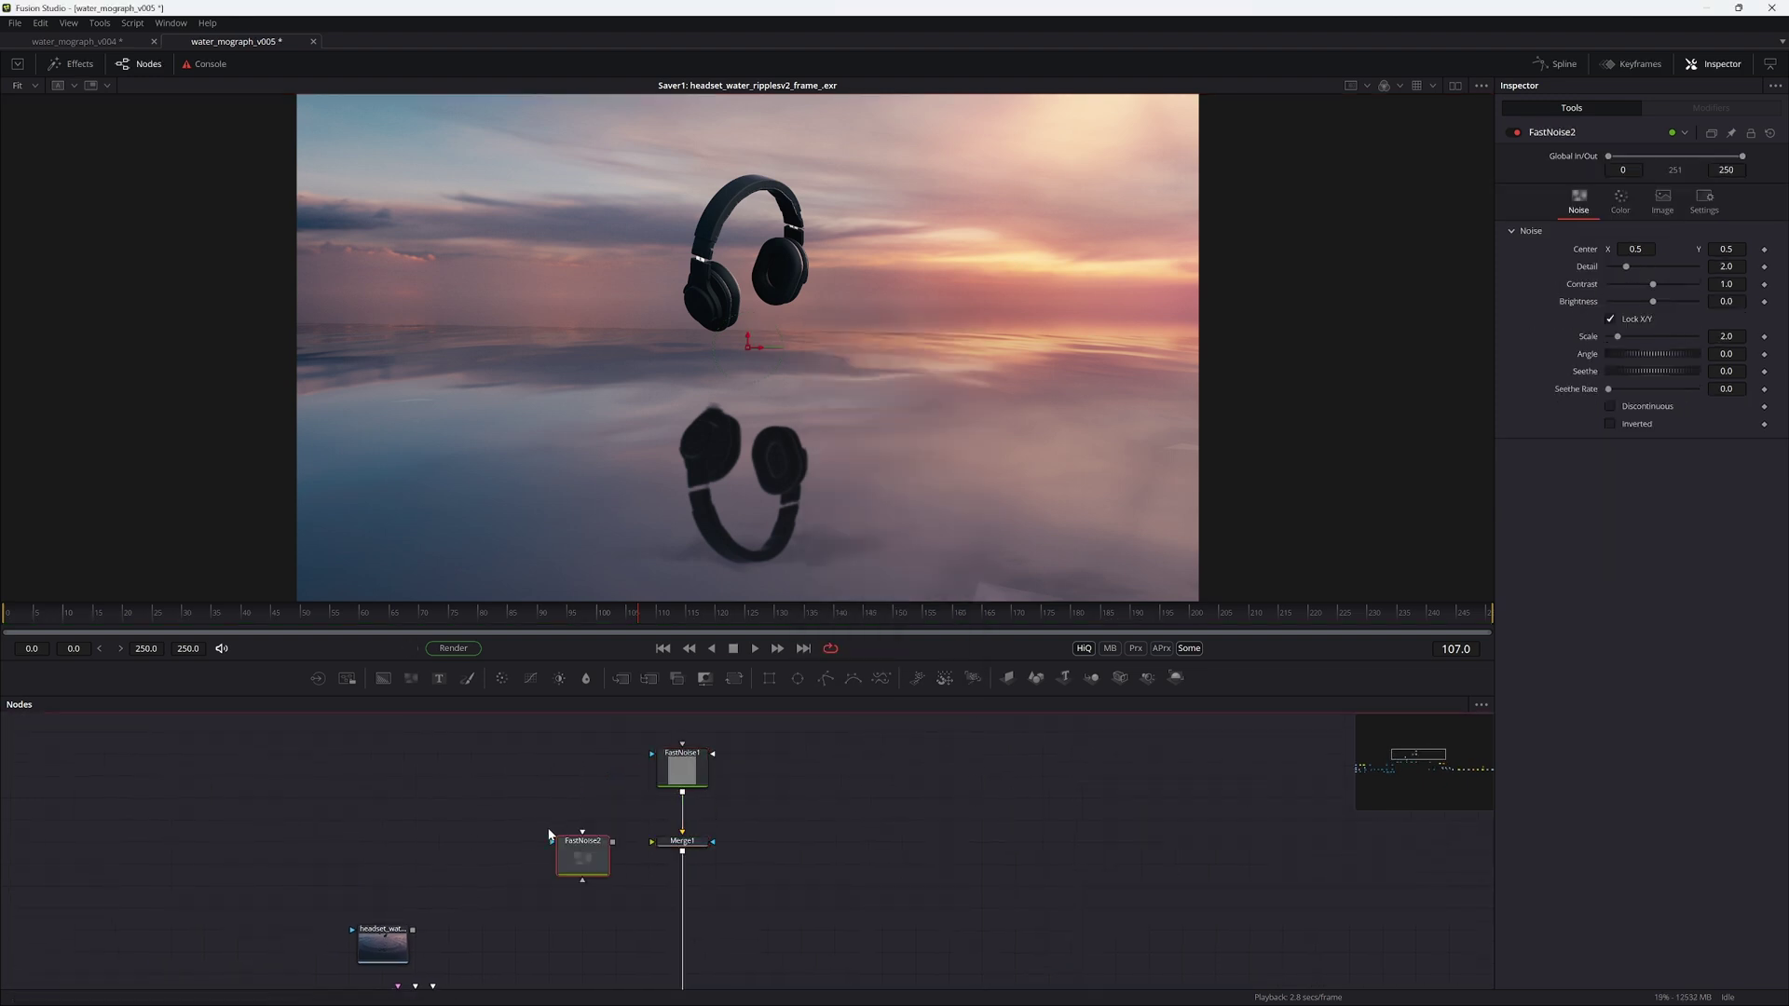
left_click_drag(612, 842, 672, 843)
Step: Show Merge1 in a second viewer, then set FastNoise2's image width and height to 2048 and save the composition
left_click(690, 845)
left_click(1455, 85)
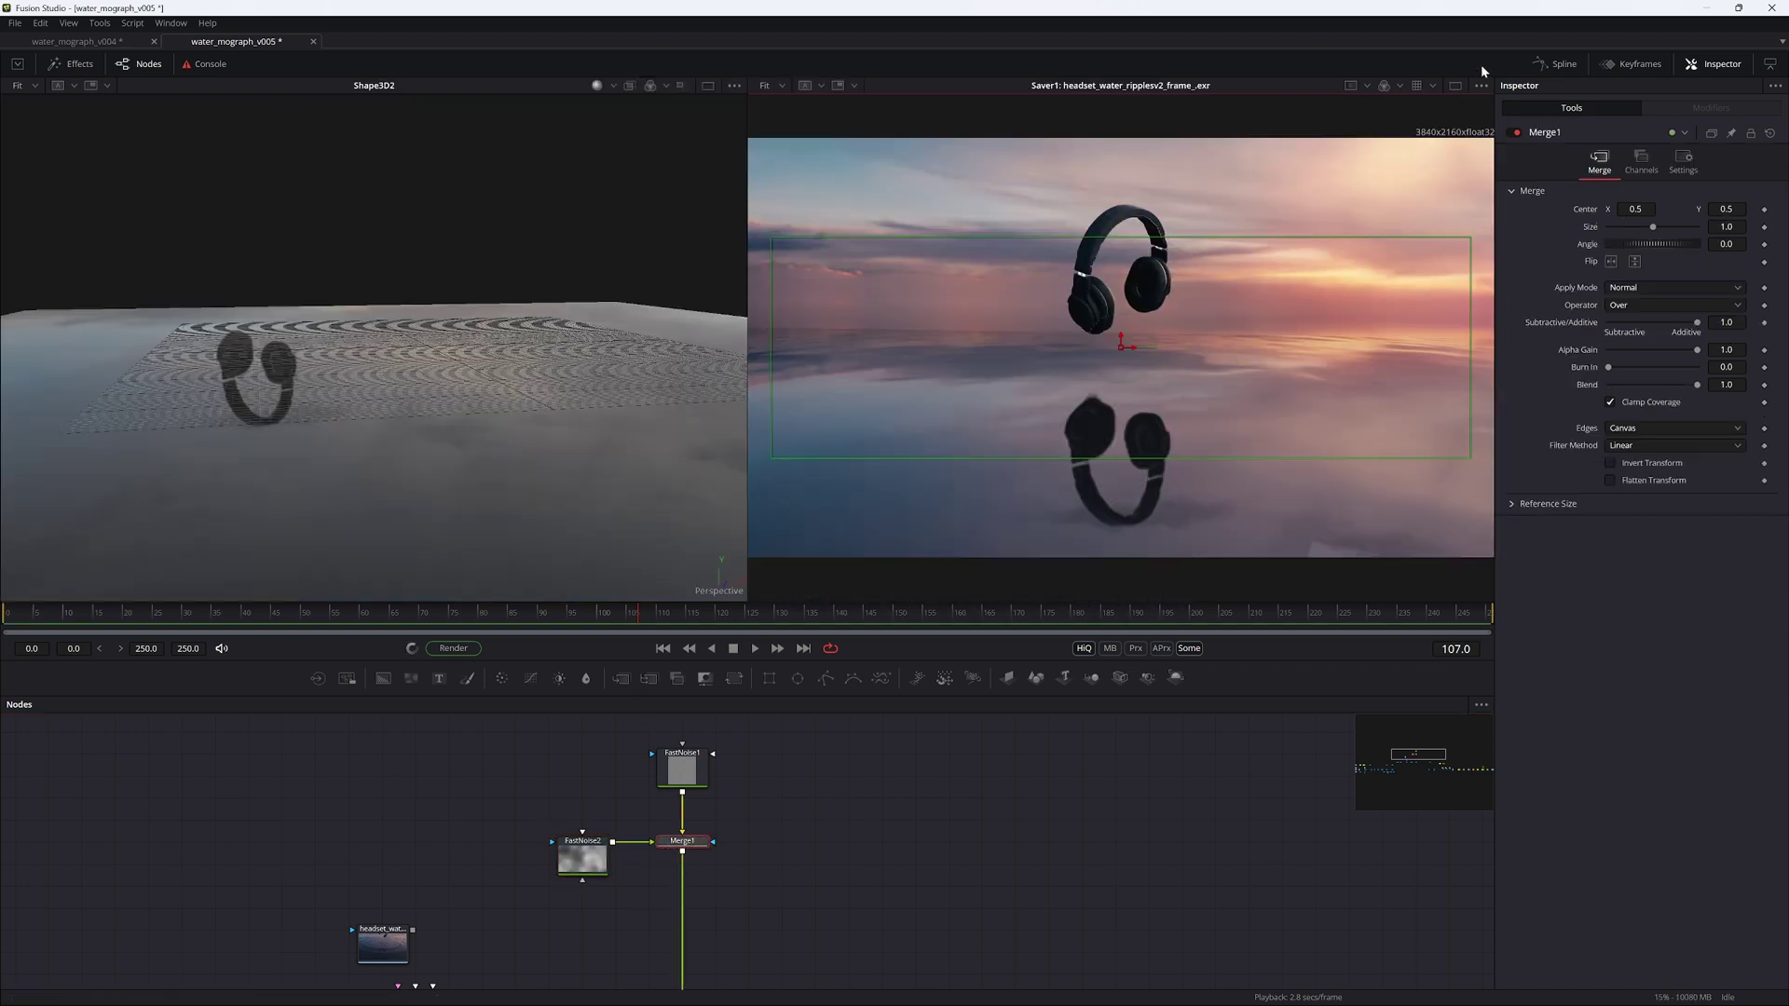
left_click(582, 854)
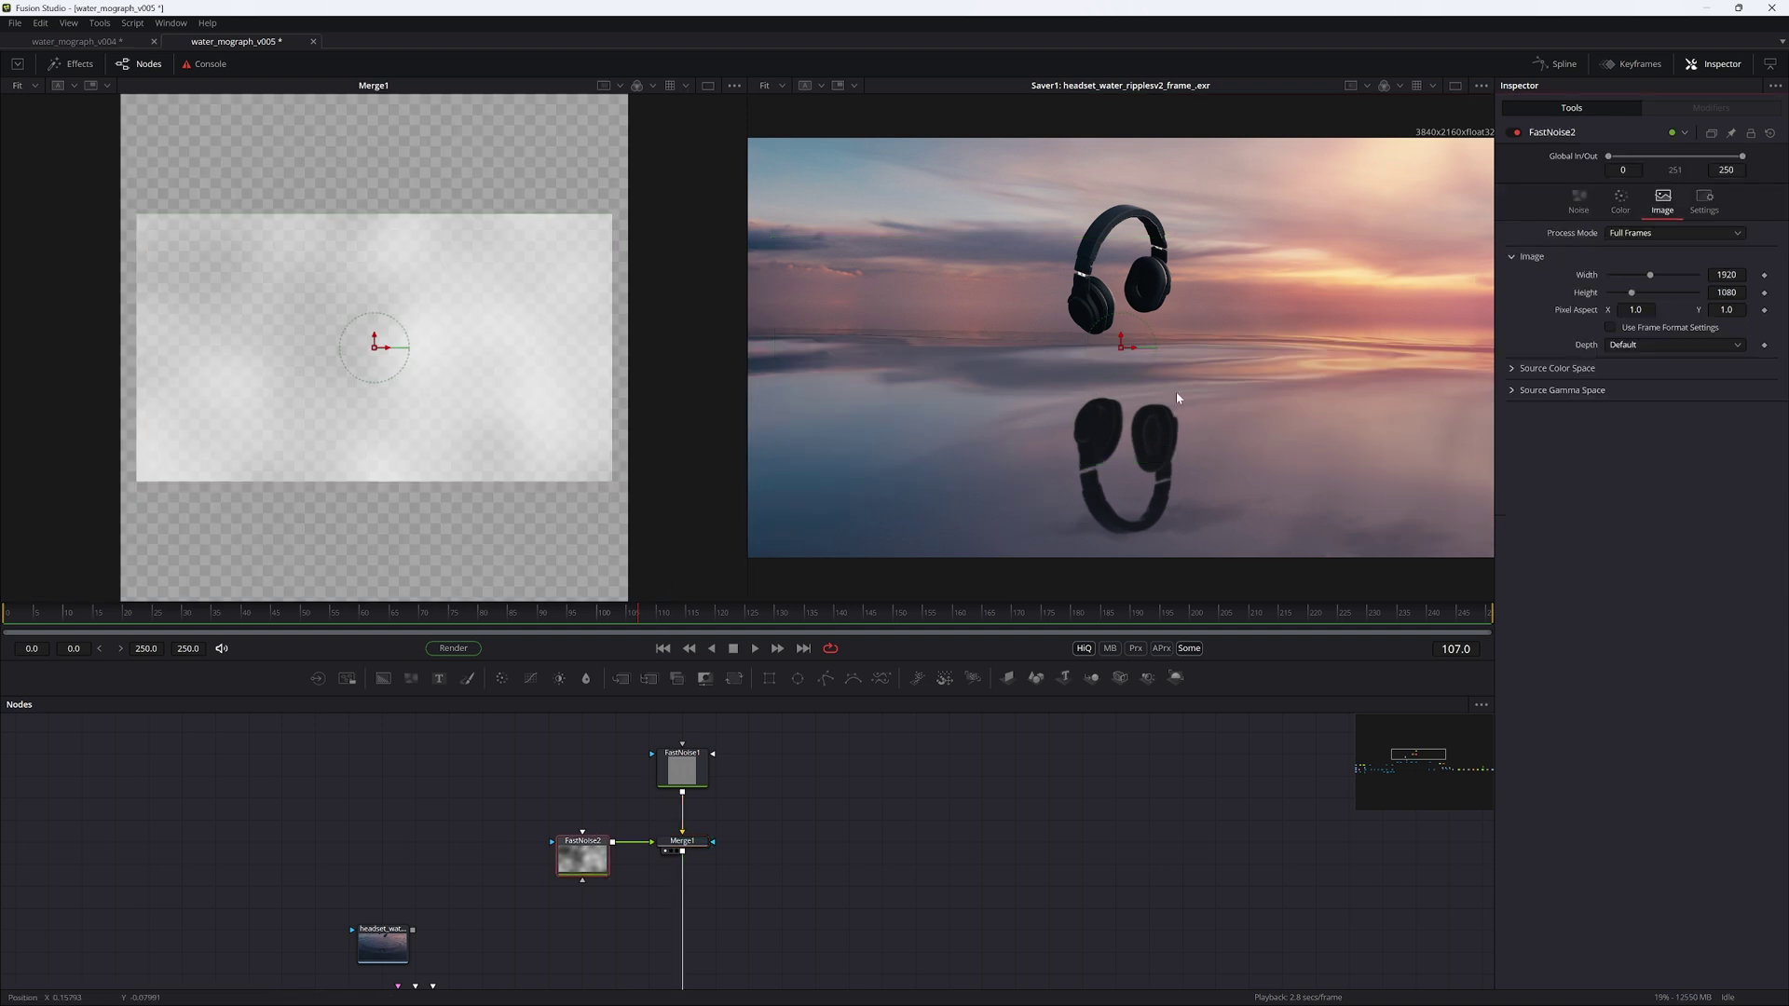
double_click(1725, 274)
type("2048")
key("Tab")
type("2048")
key("Tab")
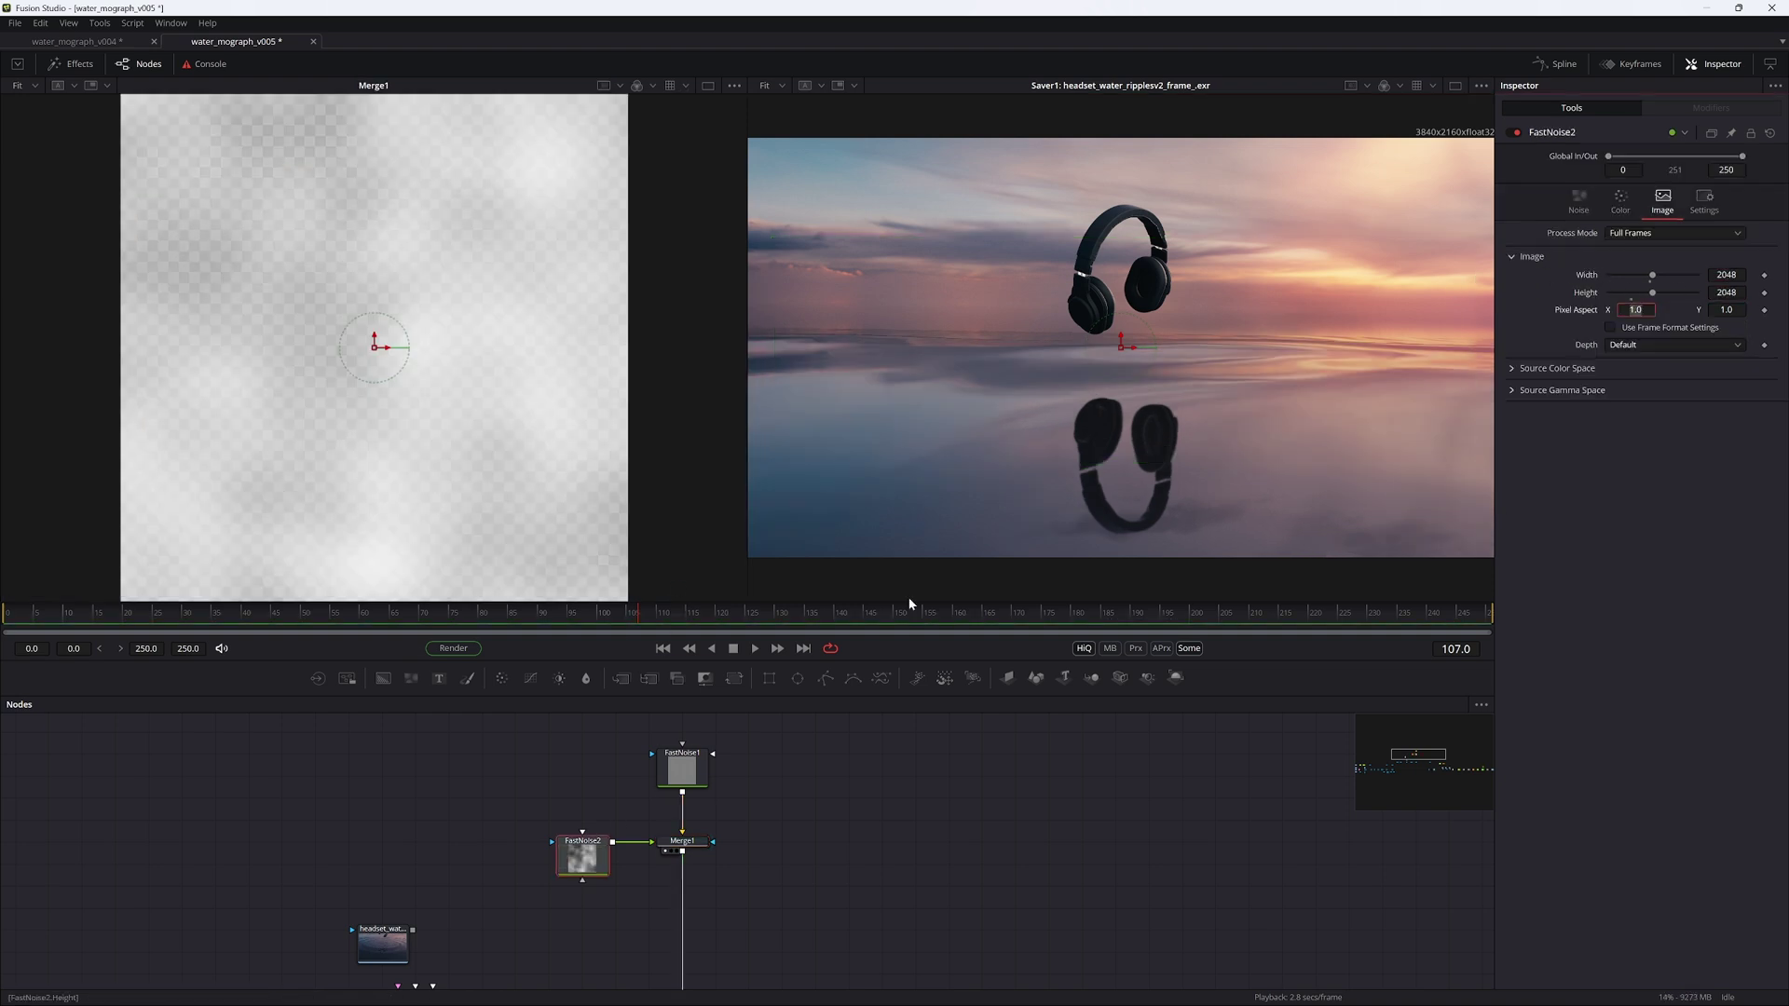
key("ctrl+s")
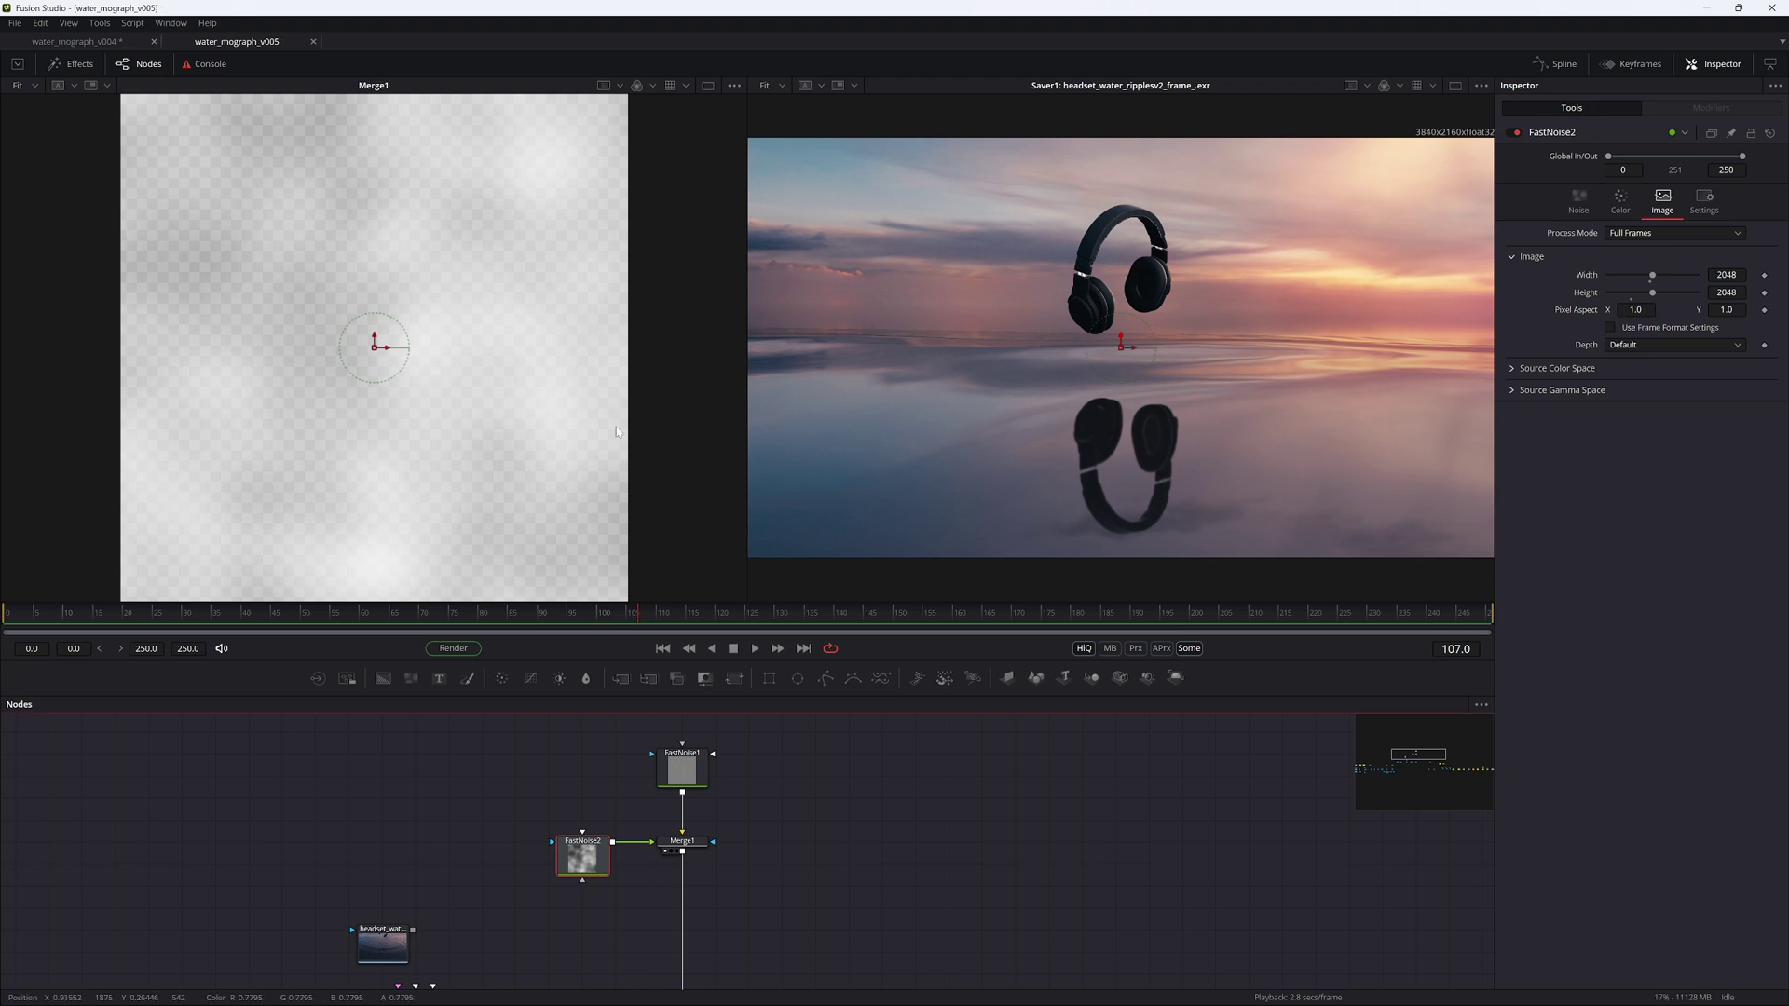
Step: Examine the Merge1 and FastNoise1 noise patterns in the viewer with and without the normalised color range
left_click(733, 87)
left_click(657, 164)
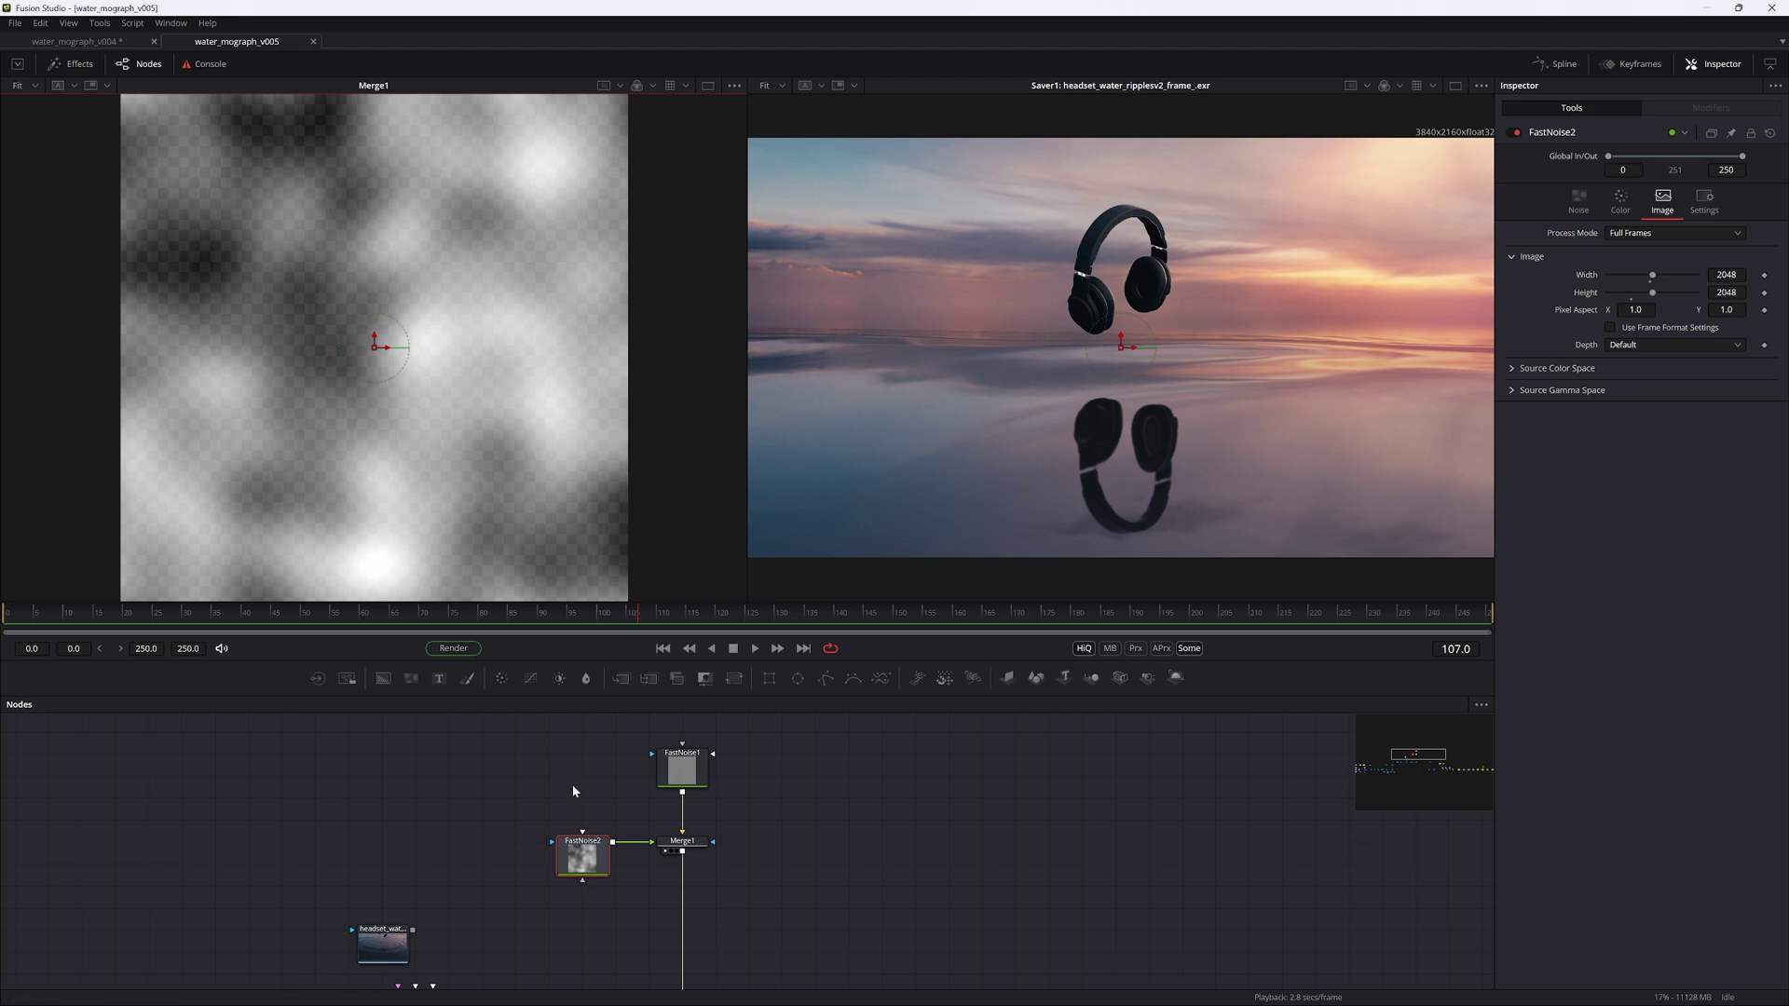
left_click_drag(683, 767, 438, 419)
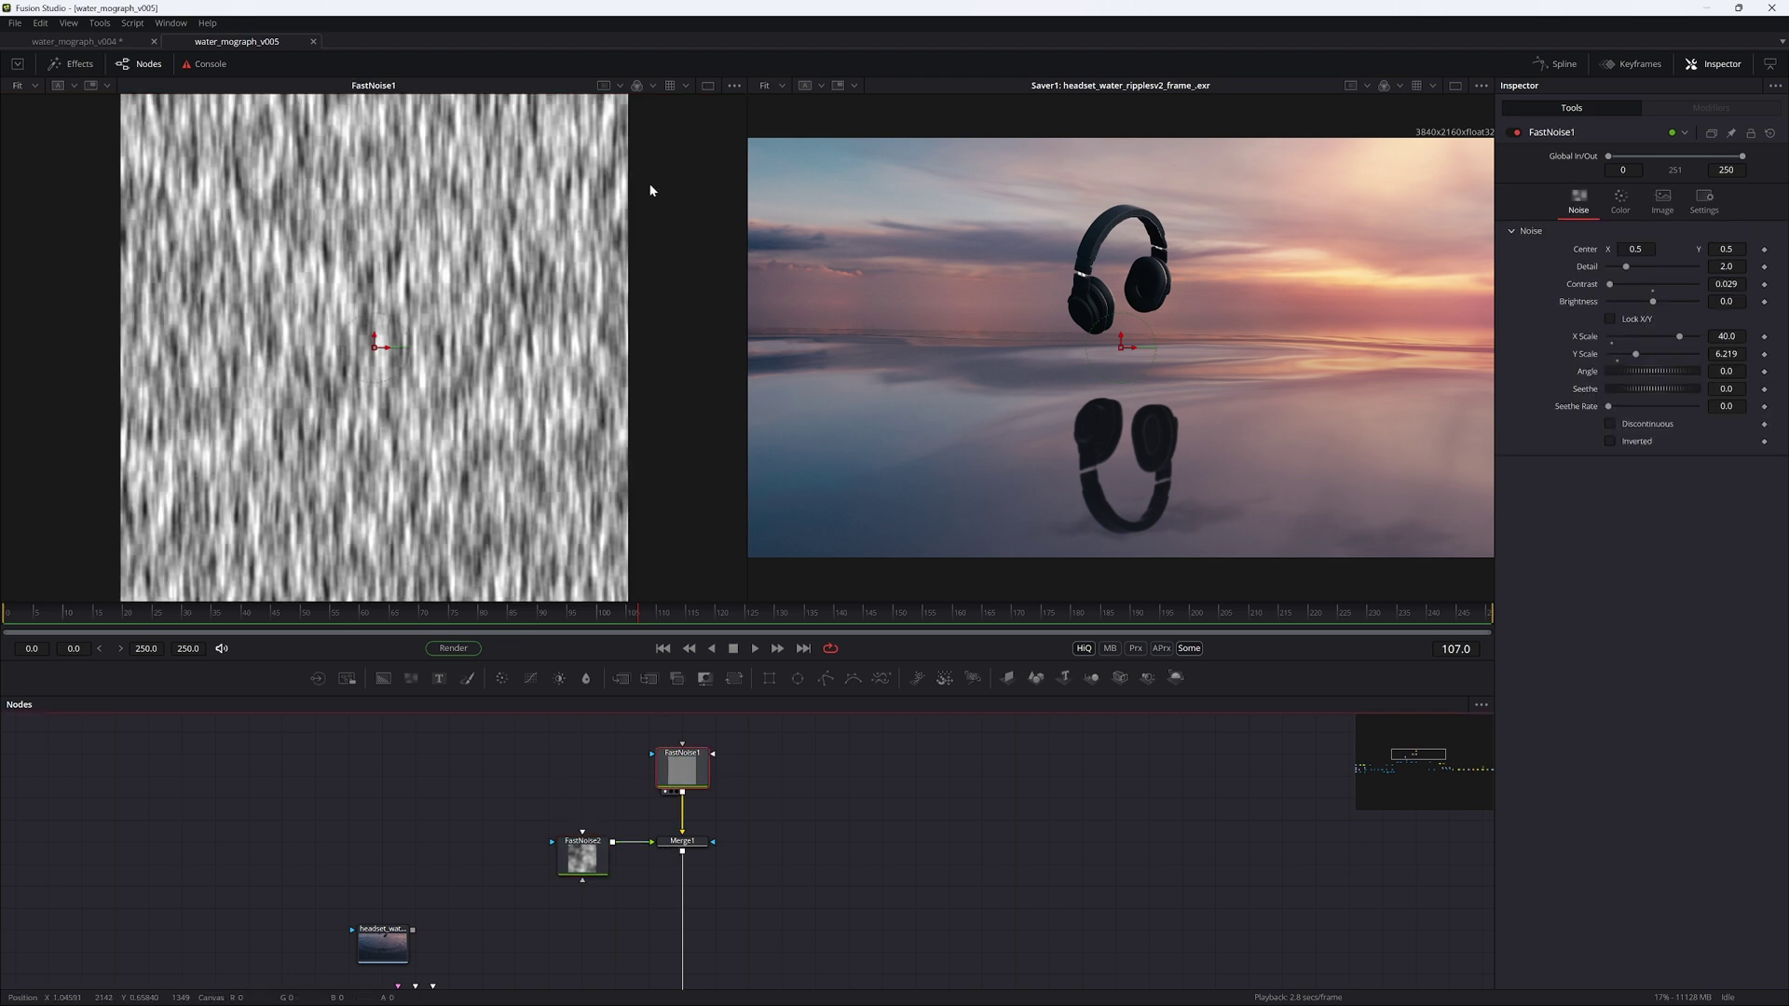
left_click(701, 85)
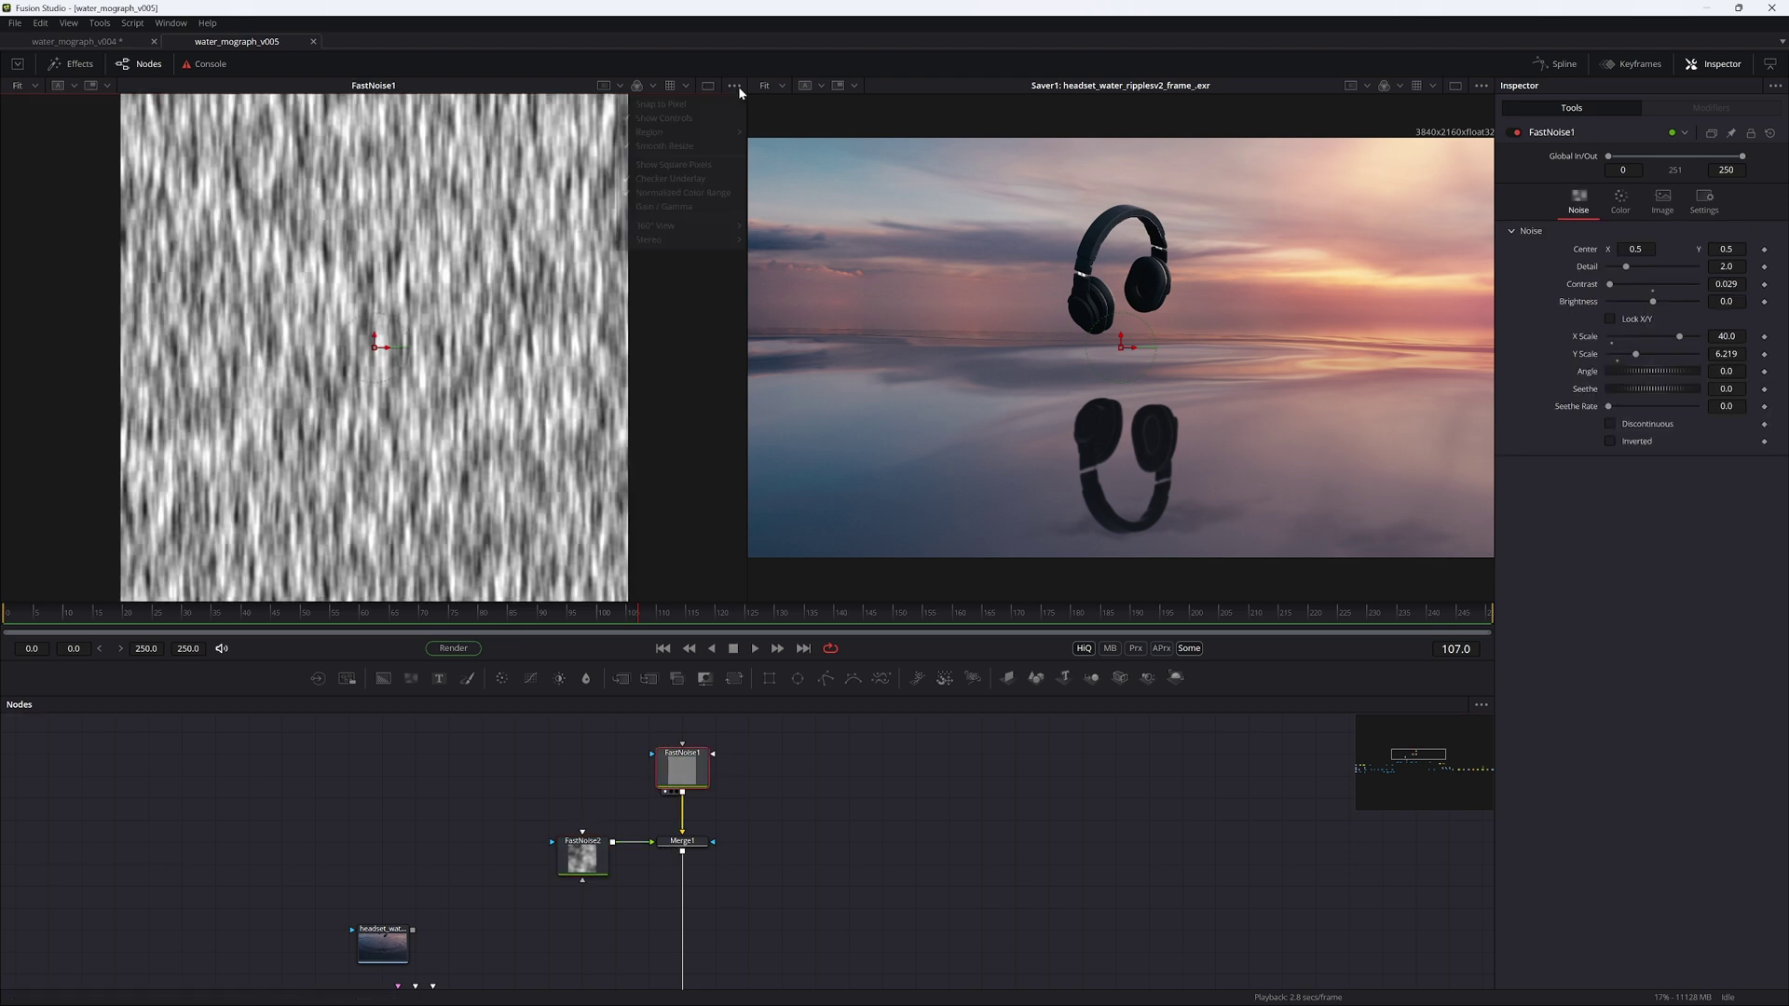
left_click(694, 212)
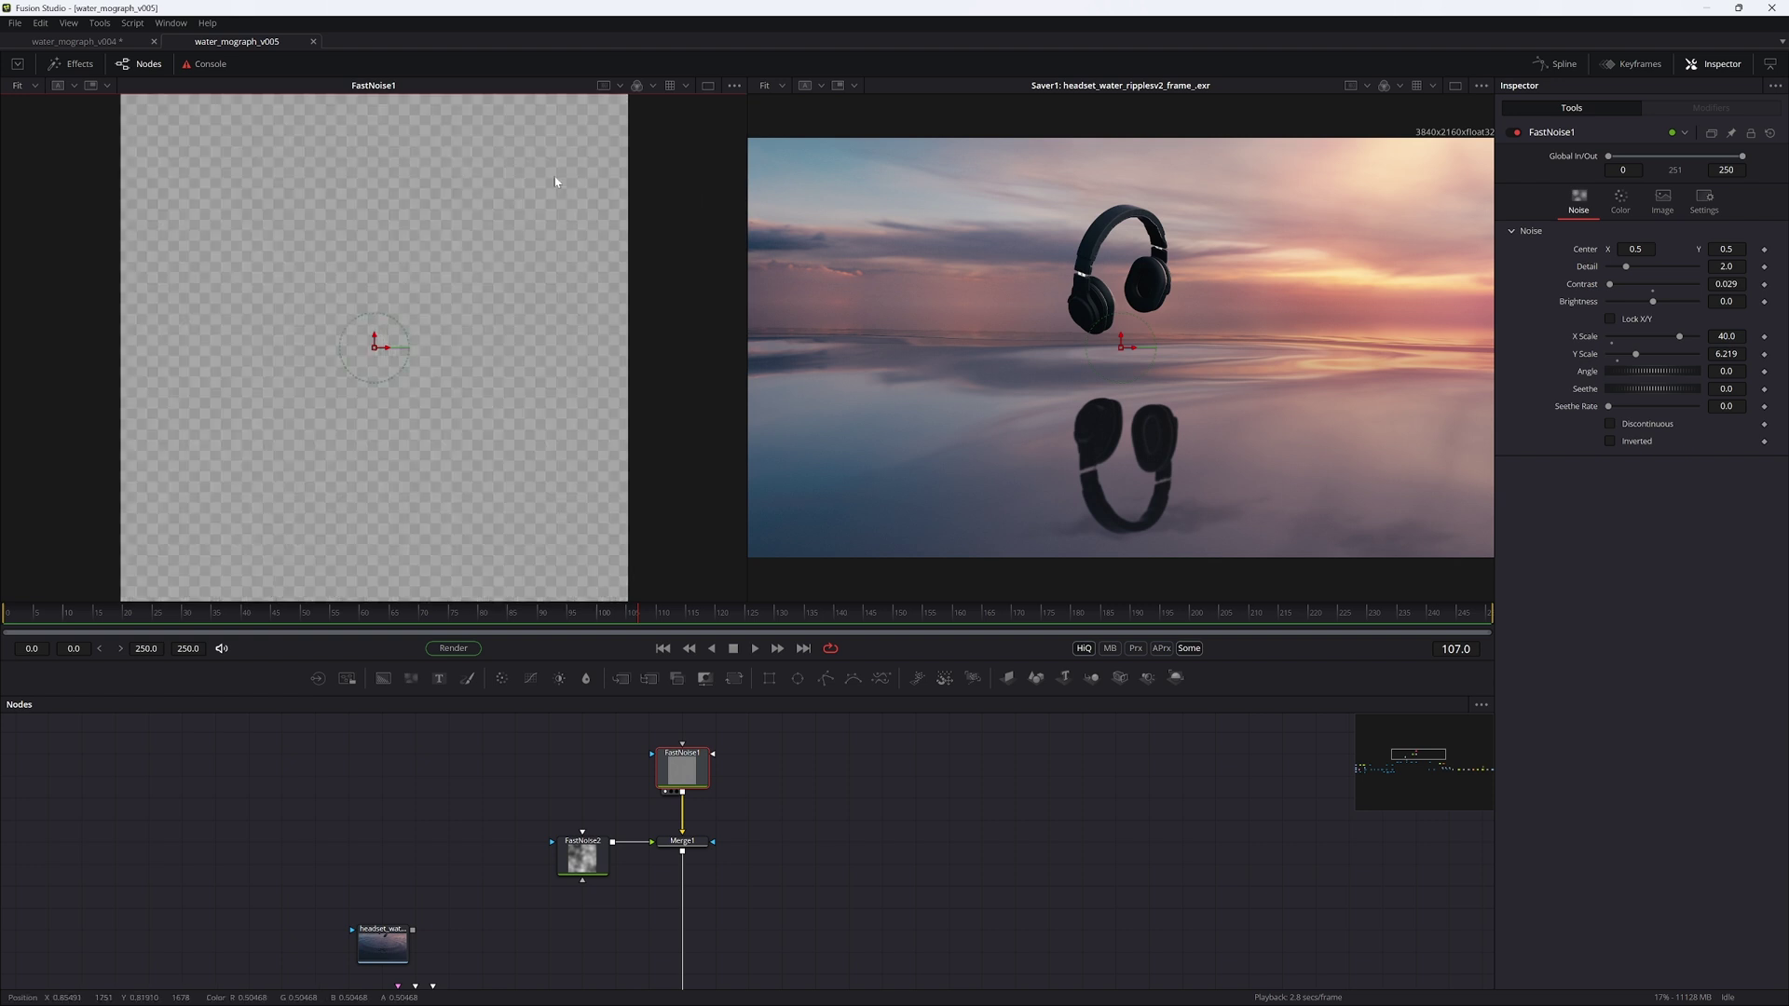
left_click(734, 84)
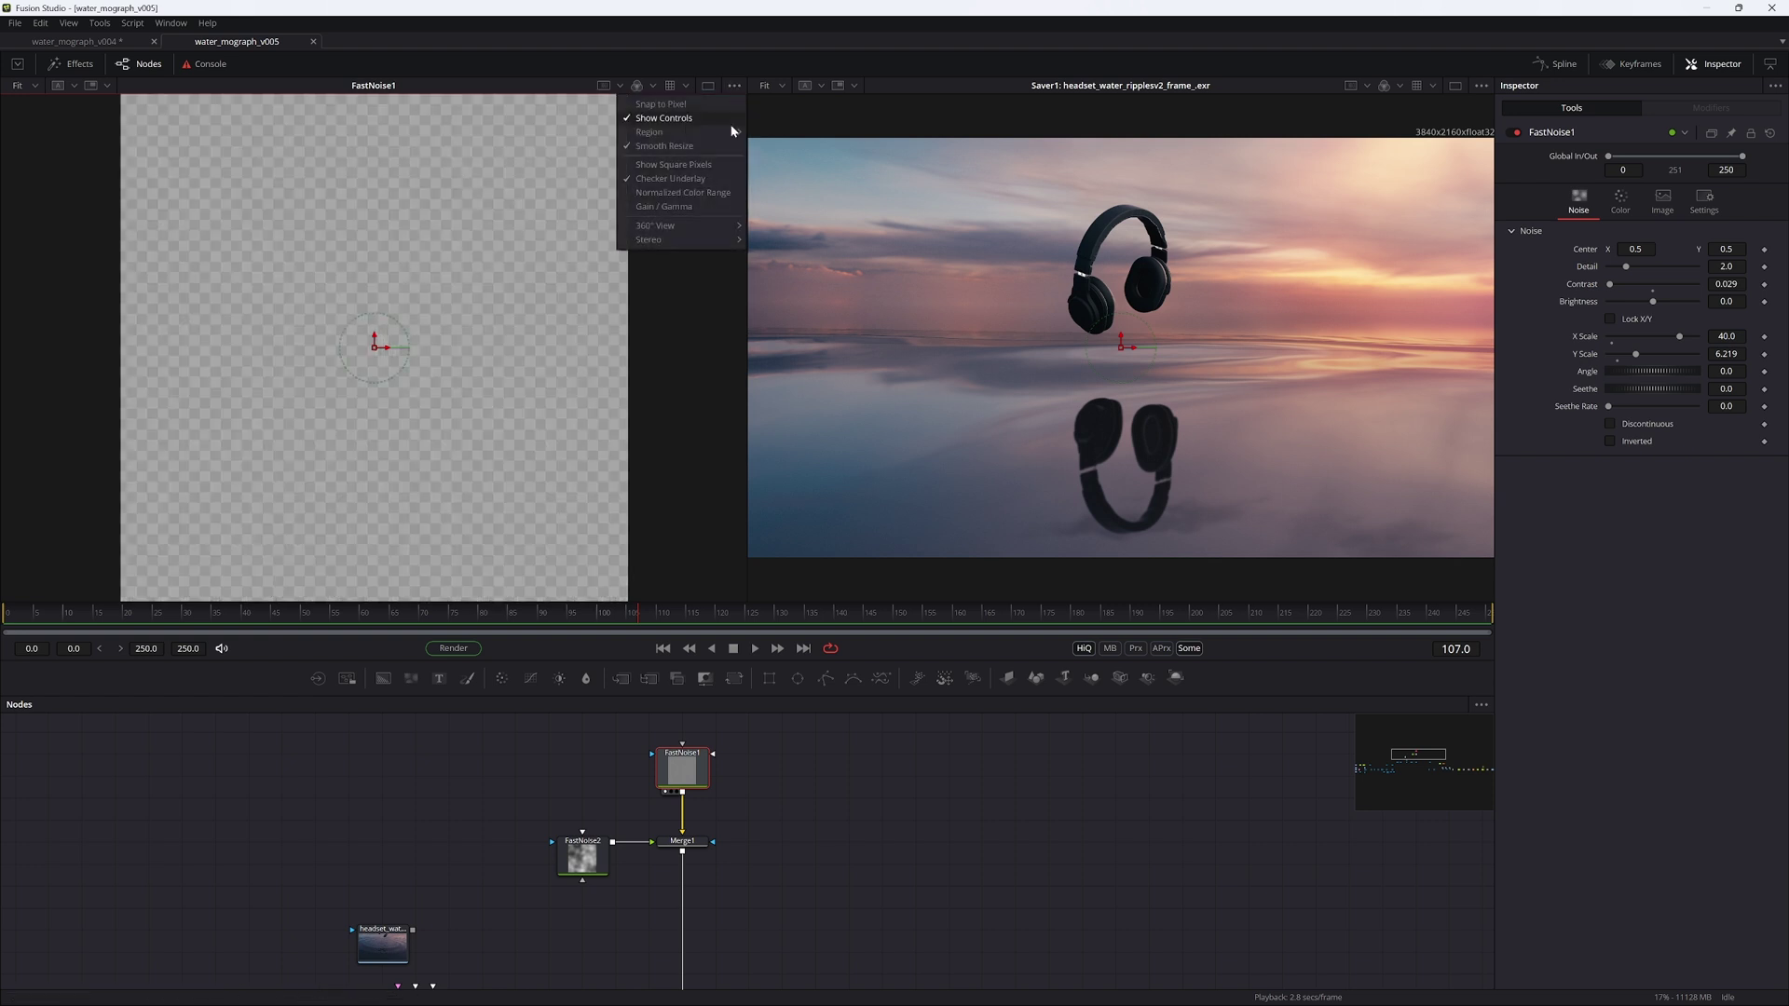
left_click(708, 192)
Step: Unlock FastNoise2's X/Y scale and stretch its noise with an X Scale of 3.5 and a Y Scale of about 0.628
left_click(584, 859)
key("1")
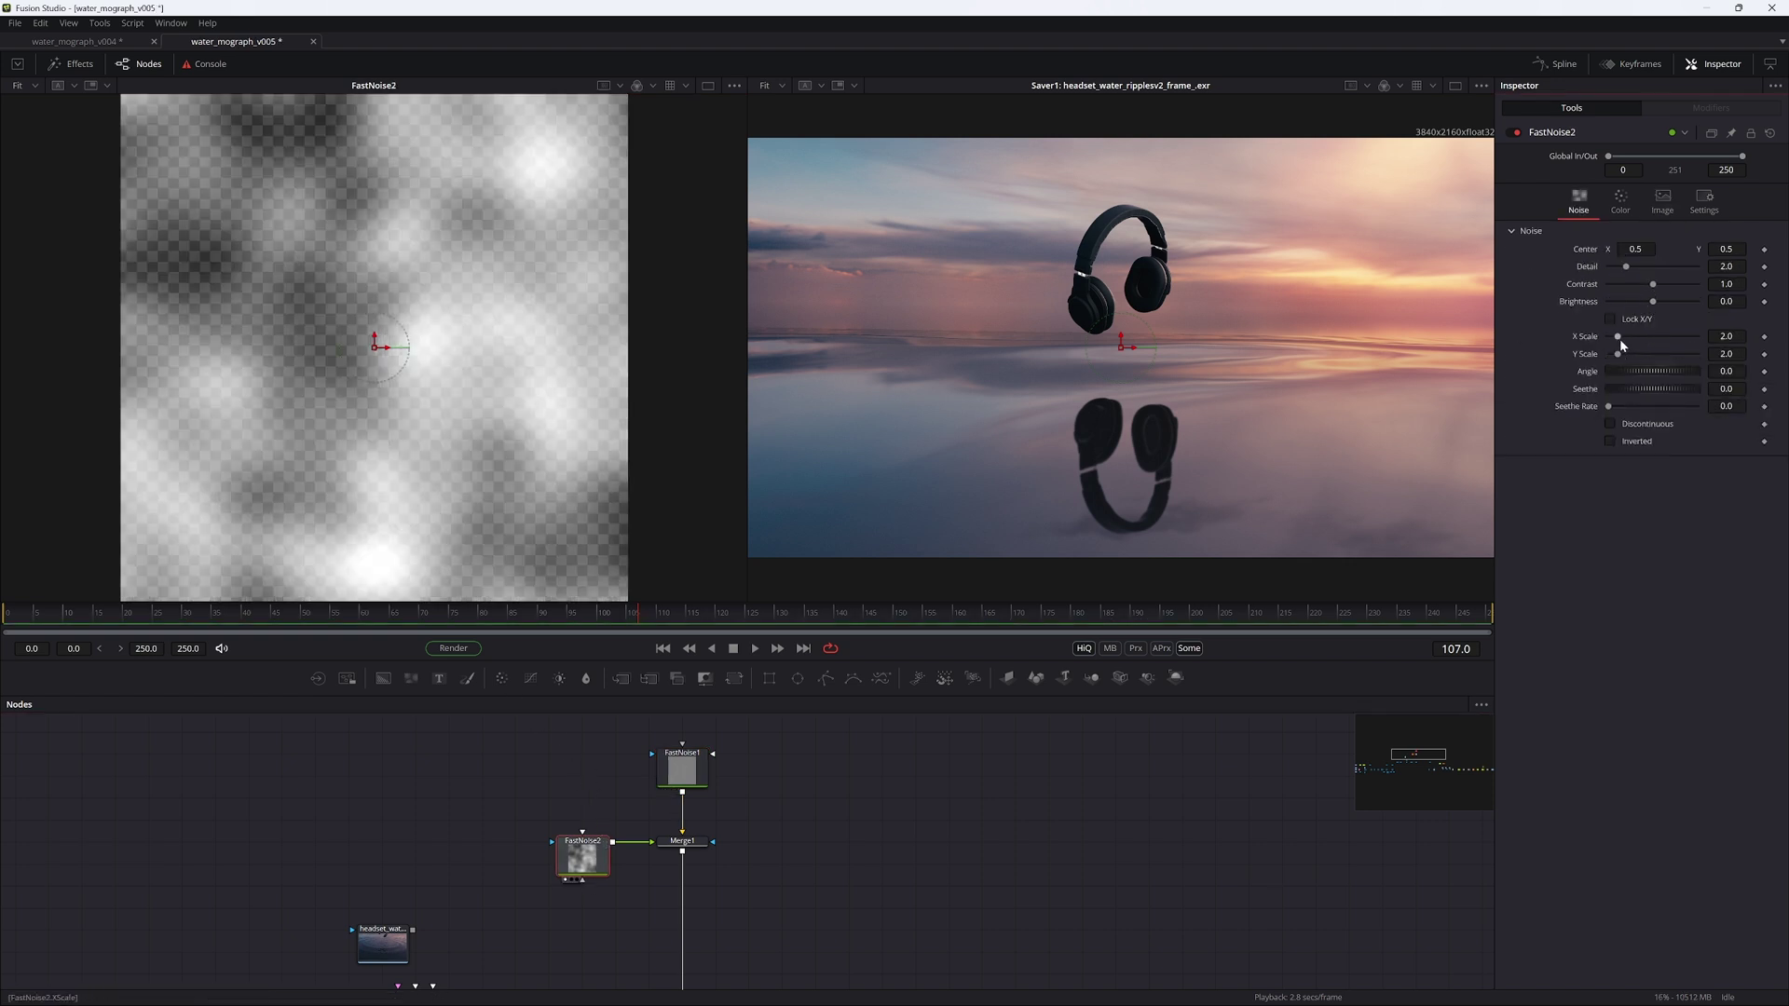
mouse_move(1618, 337)
left_mouse_down()
mouse_move(1633, 341)
mouse_move(1596, 361)
left_mouse_up()
key("ctrl+s")
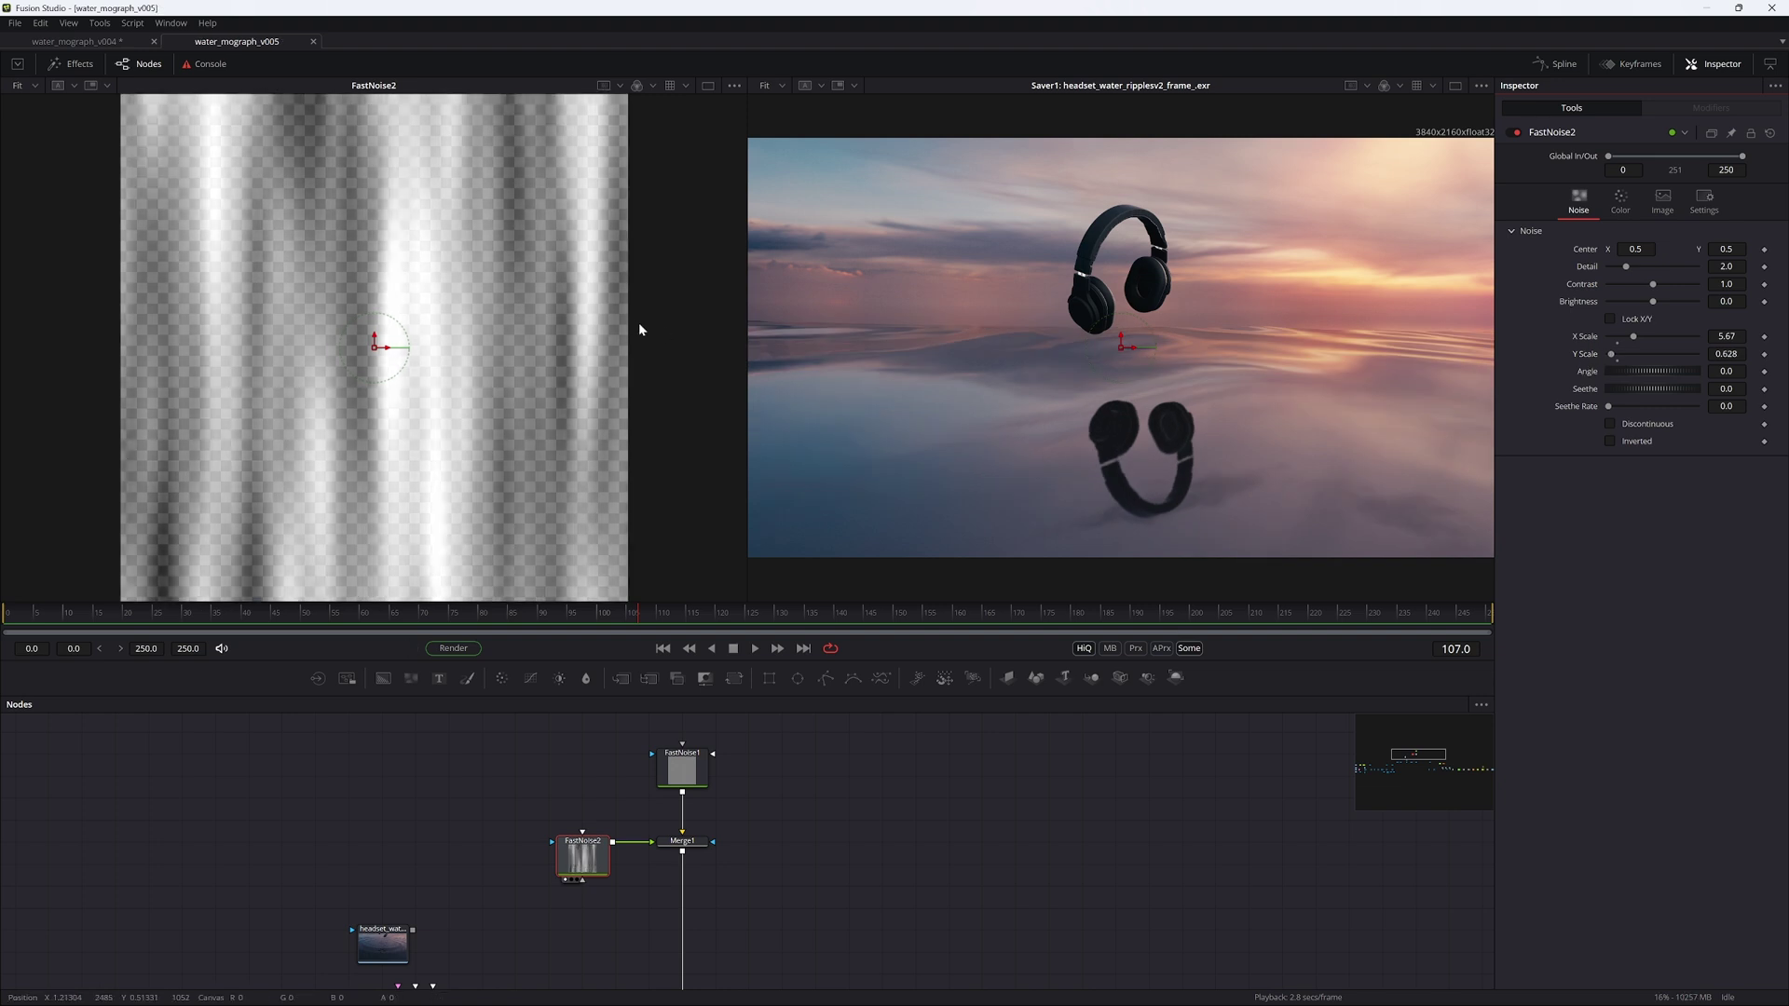
key("a")
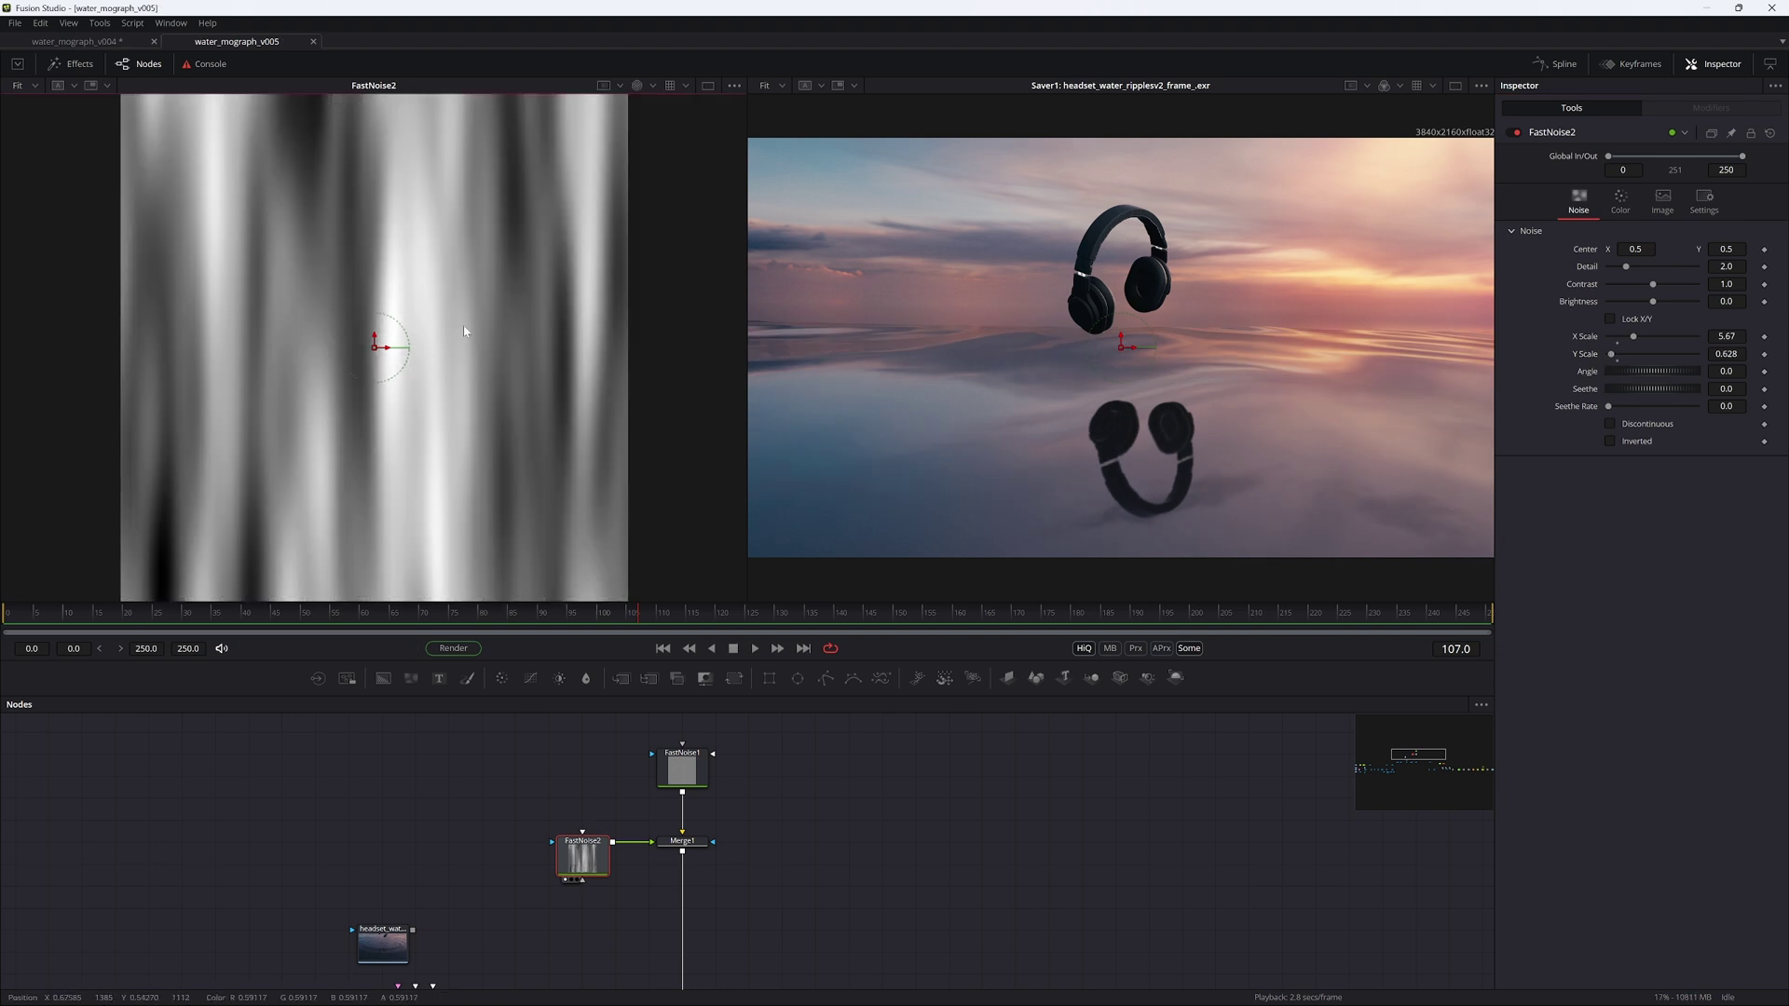
left_click(1731, 336)
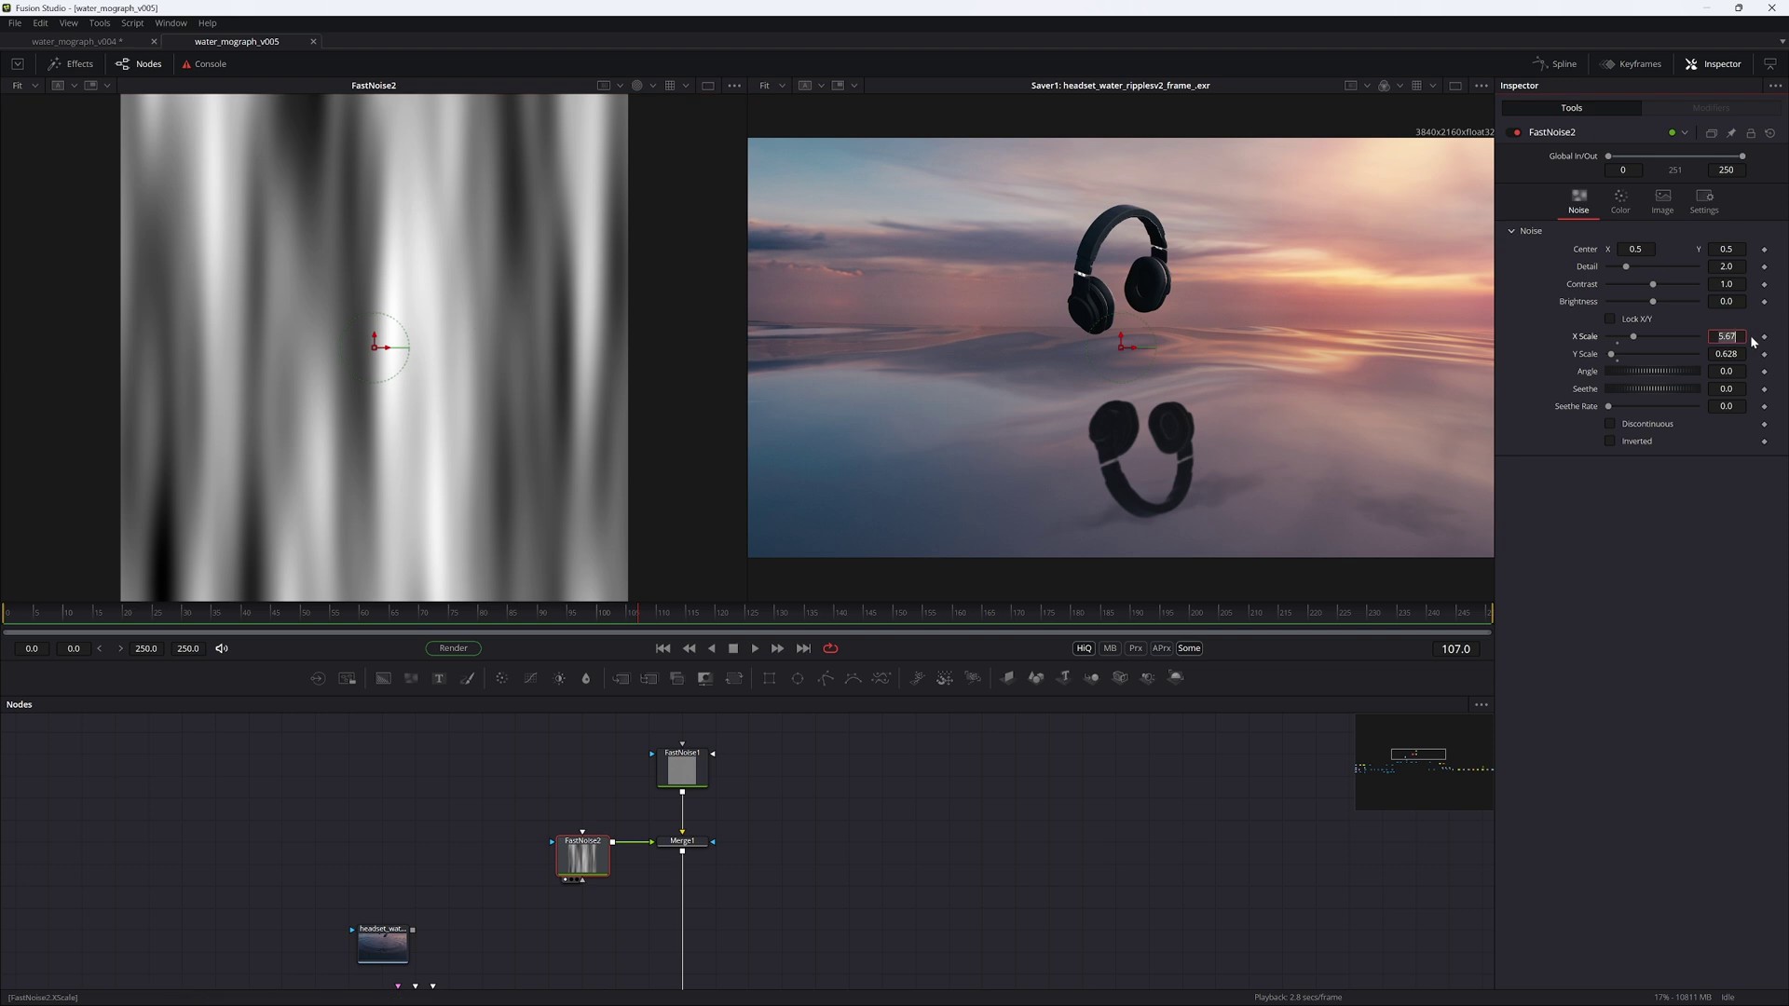
type("3.5")
key("Return")
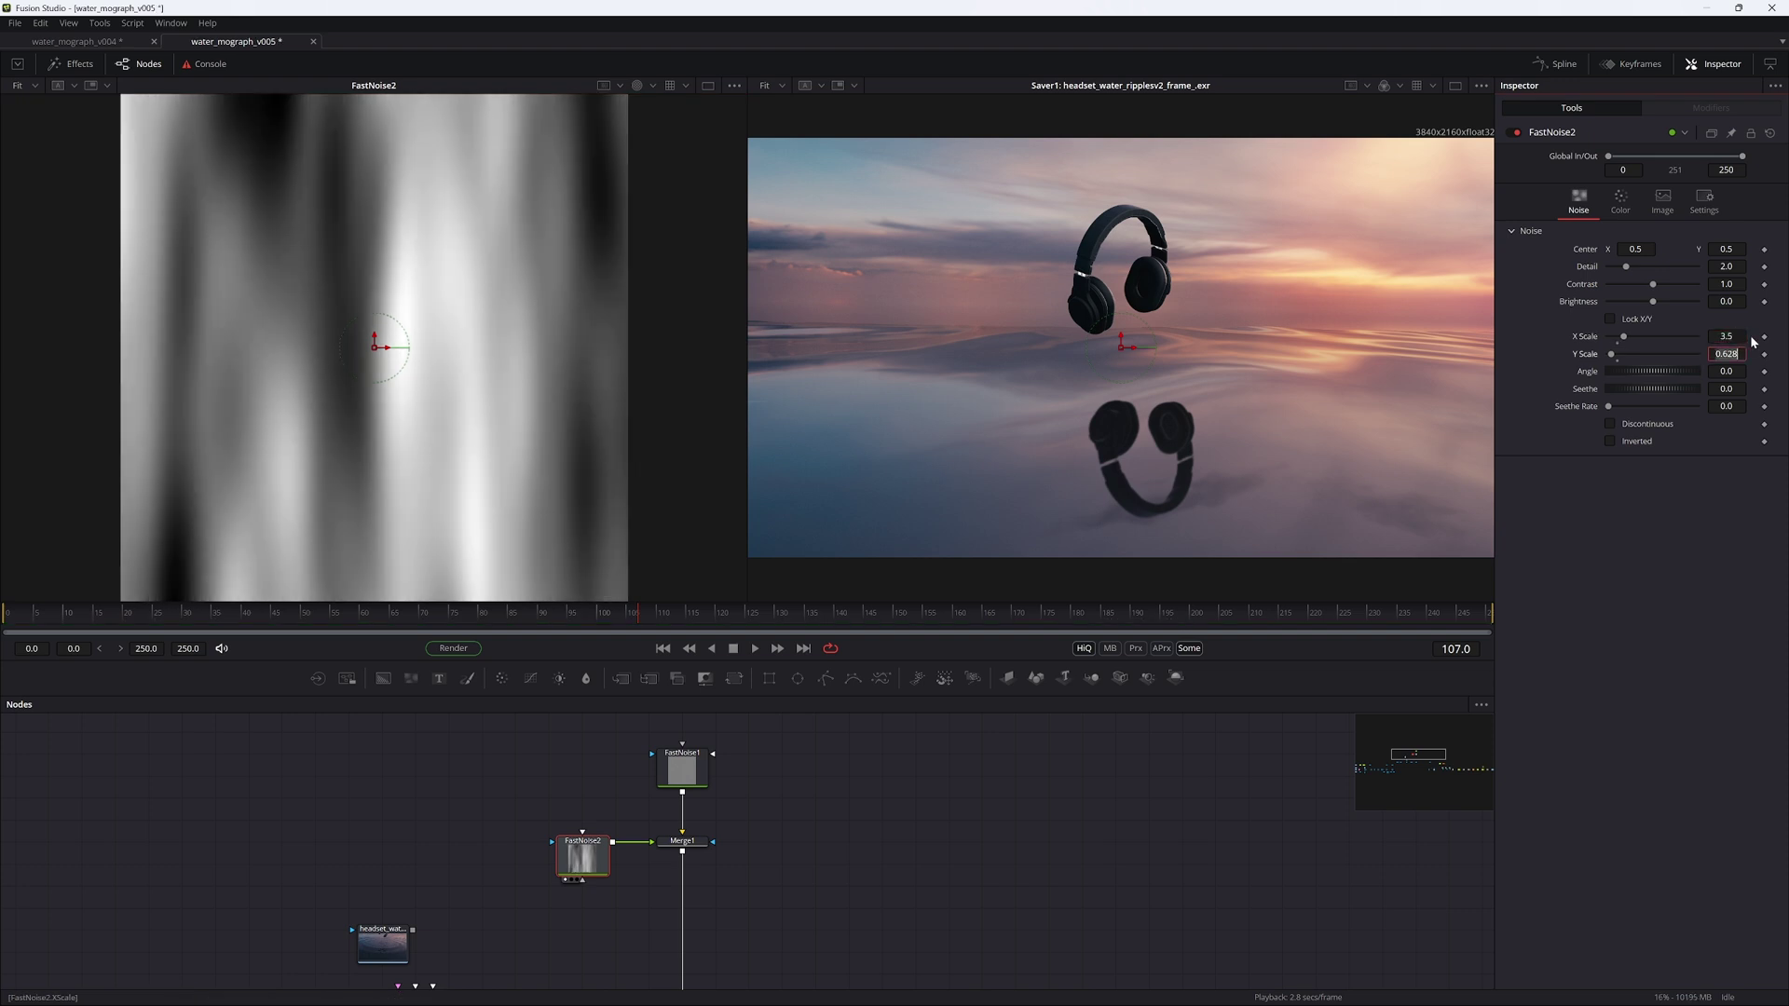
Step: Insert a second Merge node between Merge1 and Displace3D1 and tidy the surrounding node layout
left_click(687, 841)
key("shift+space")
type("merge")
key("Return")
left_click_drag(706, 866, 695, 919)
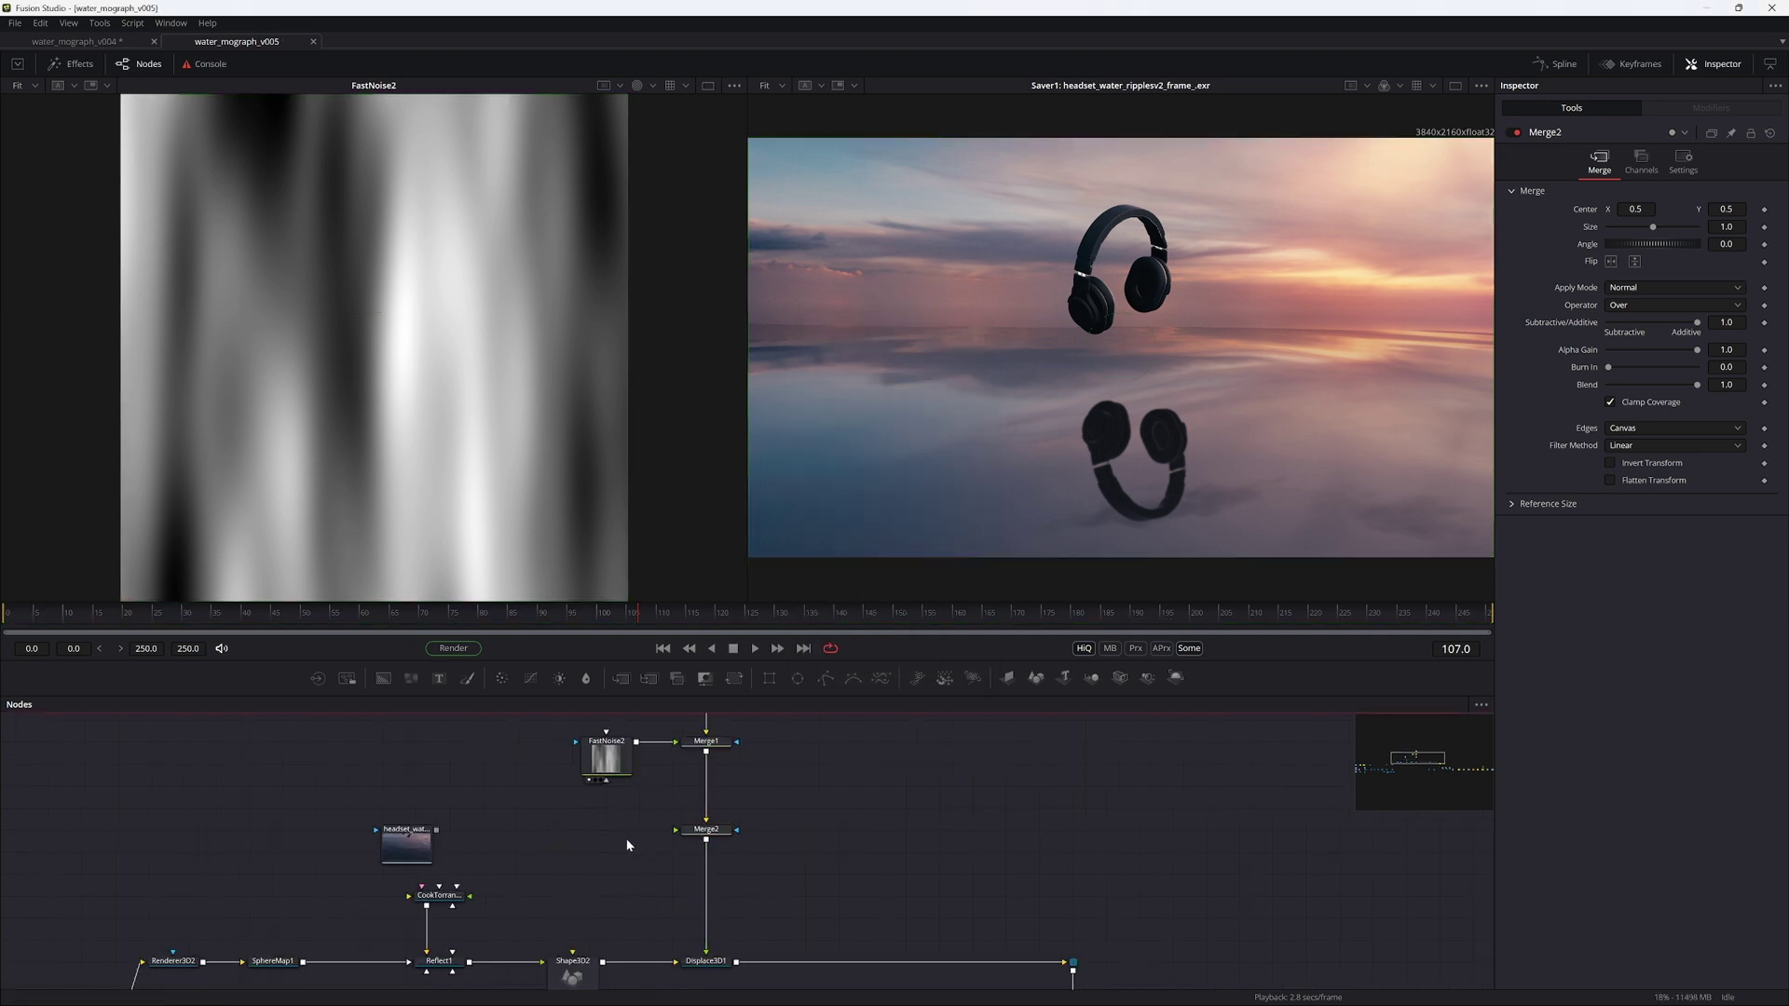
middle_click_drag(618, 808, 595, 902)
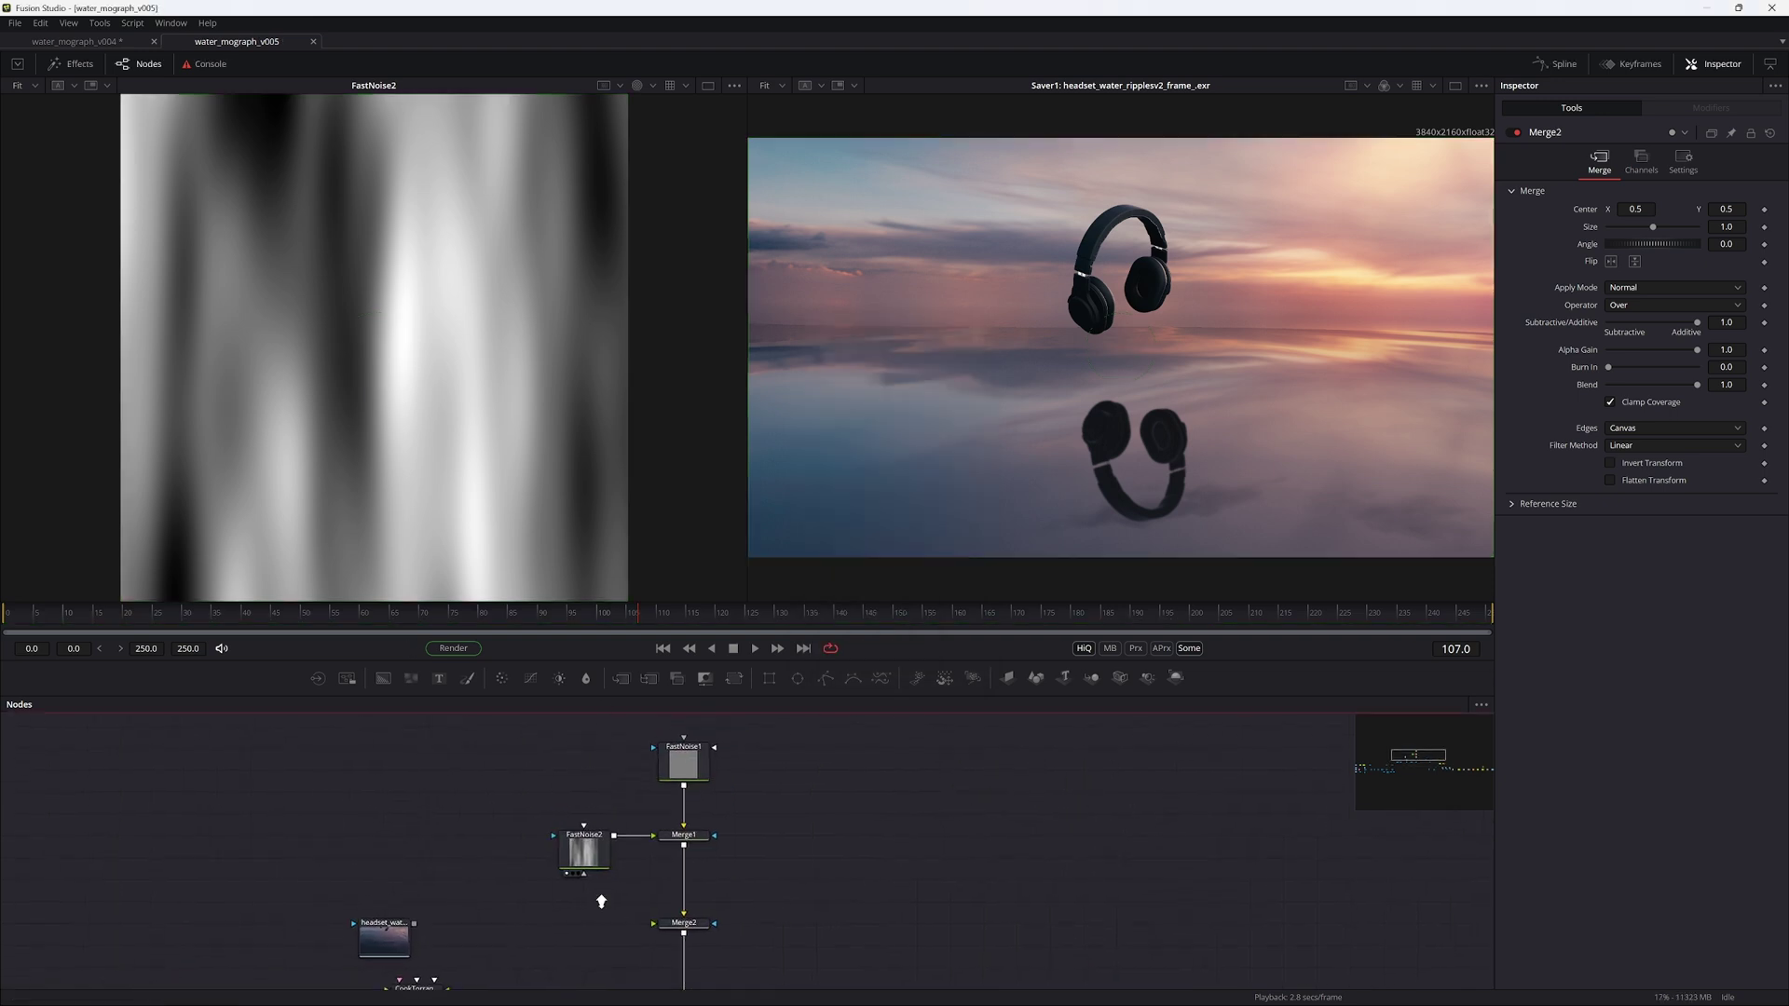
scroll(595, 902, "down", 2, "ctrl")
left_click_drag(512, 759, 694, 930)
mouse_move(590, 864)
left_mouse_down()
mouse_move(591, 814)
mouse_move(658, 870)
mouse_move(582, 884)
left_mouse_up()
Step: Duplicate FastNoise2 beside Merge2 and connect the copy as that merge's foreground
left_click(592, 815)
key("ctrl+c")
left_click(592, 874)
key("ctrl+v")
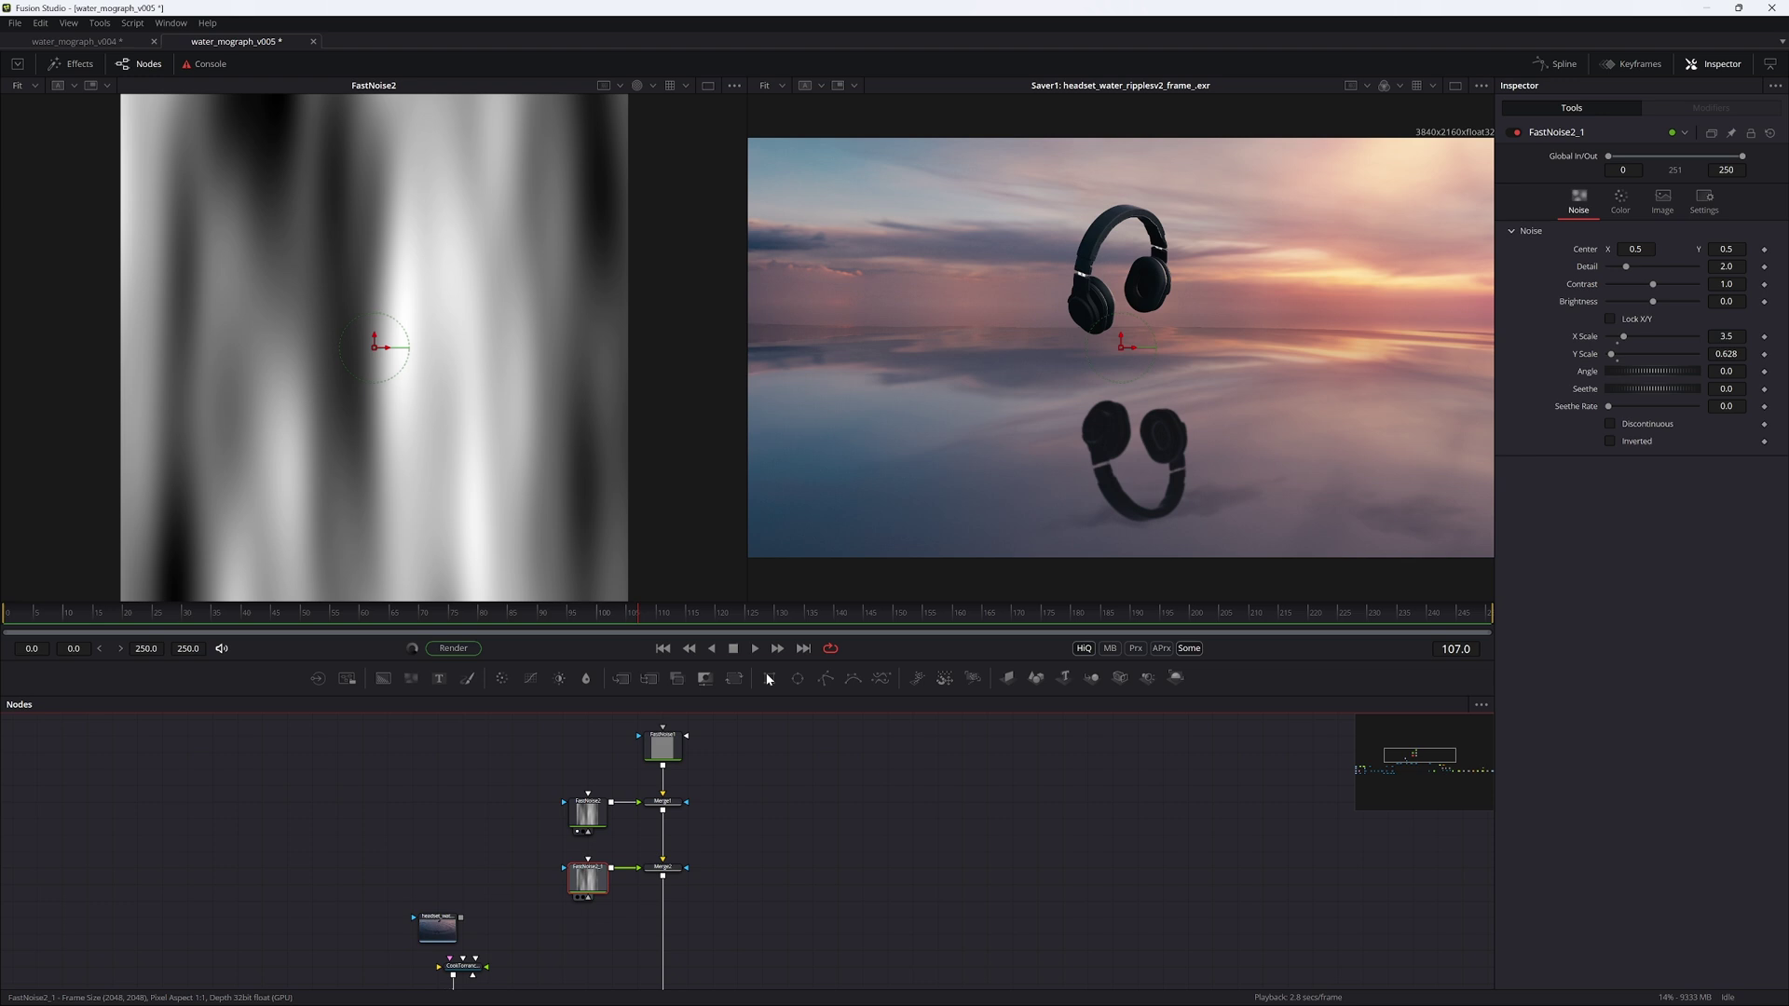
Step: Lock FastNoise2_1's X/Y scale, set its Scale to 300 and inspect the fine noise in the viewer
left_click(1617, 343)
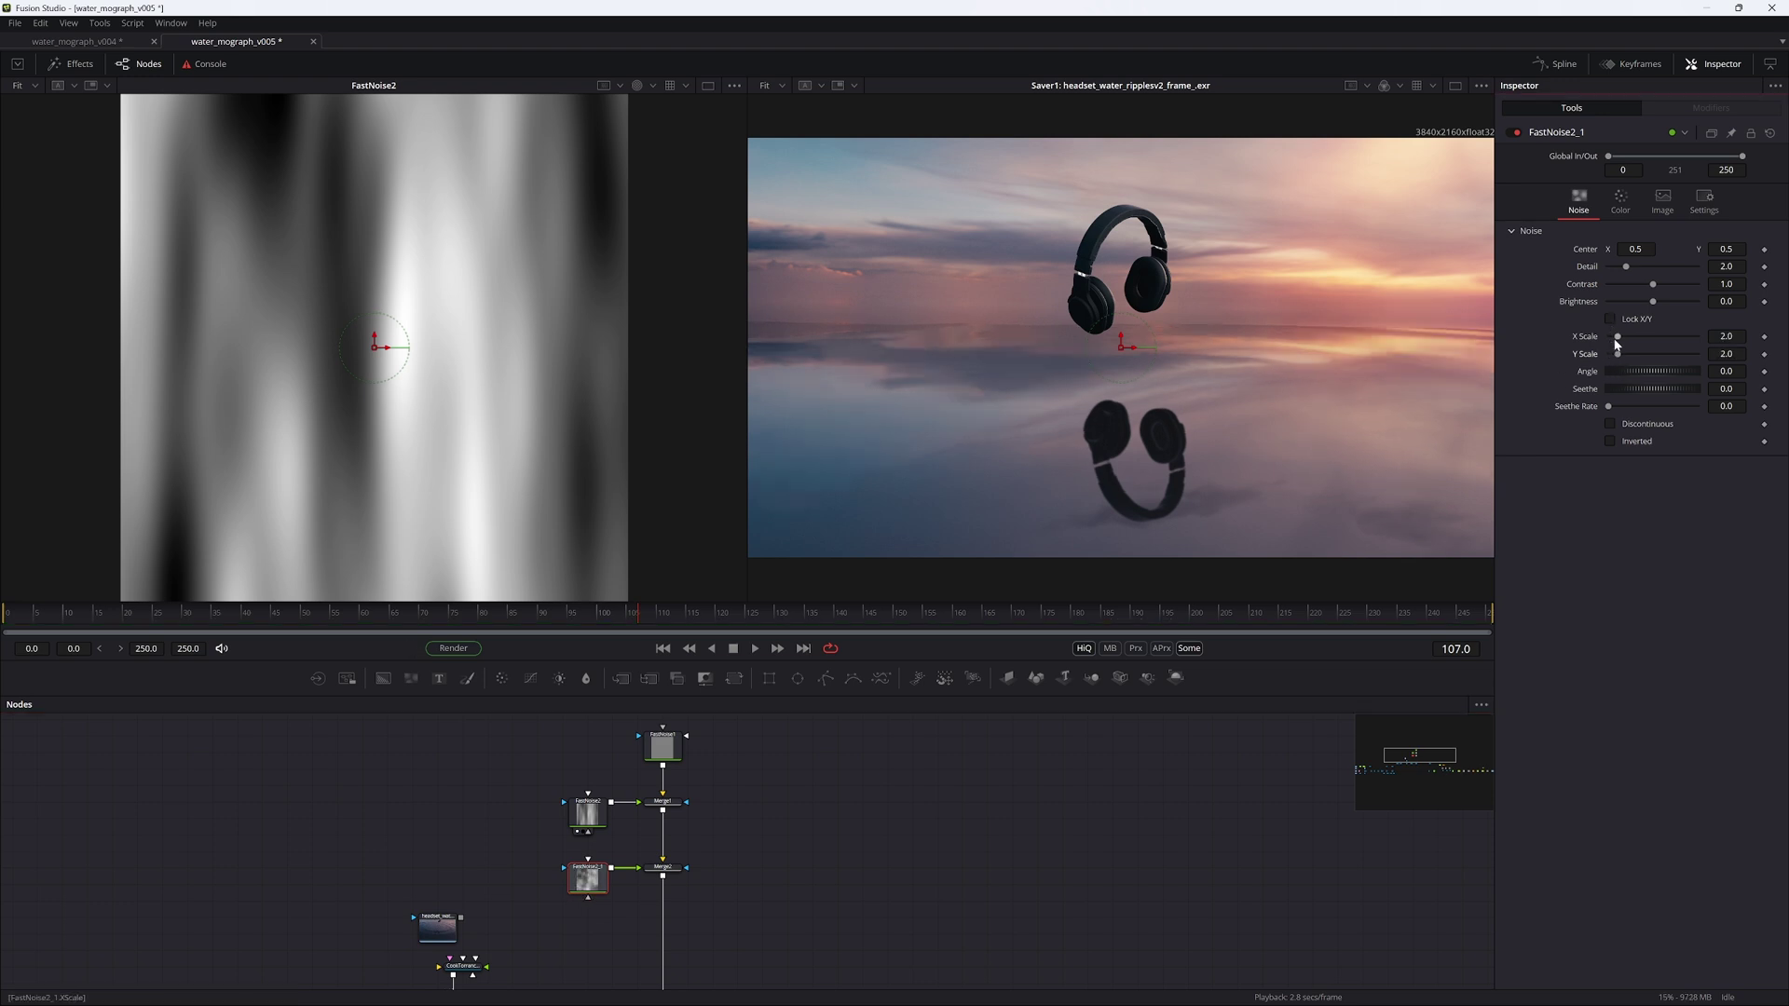
left_click(1610, 319)
left_click(1726, 336)
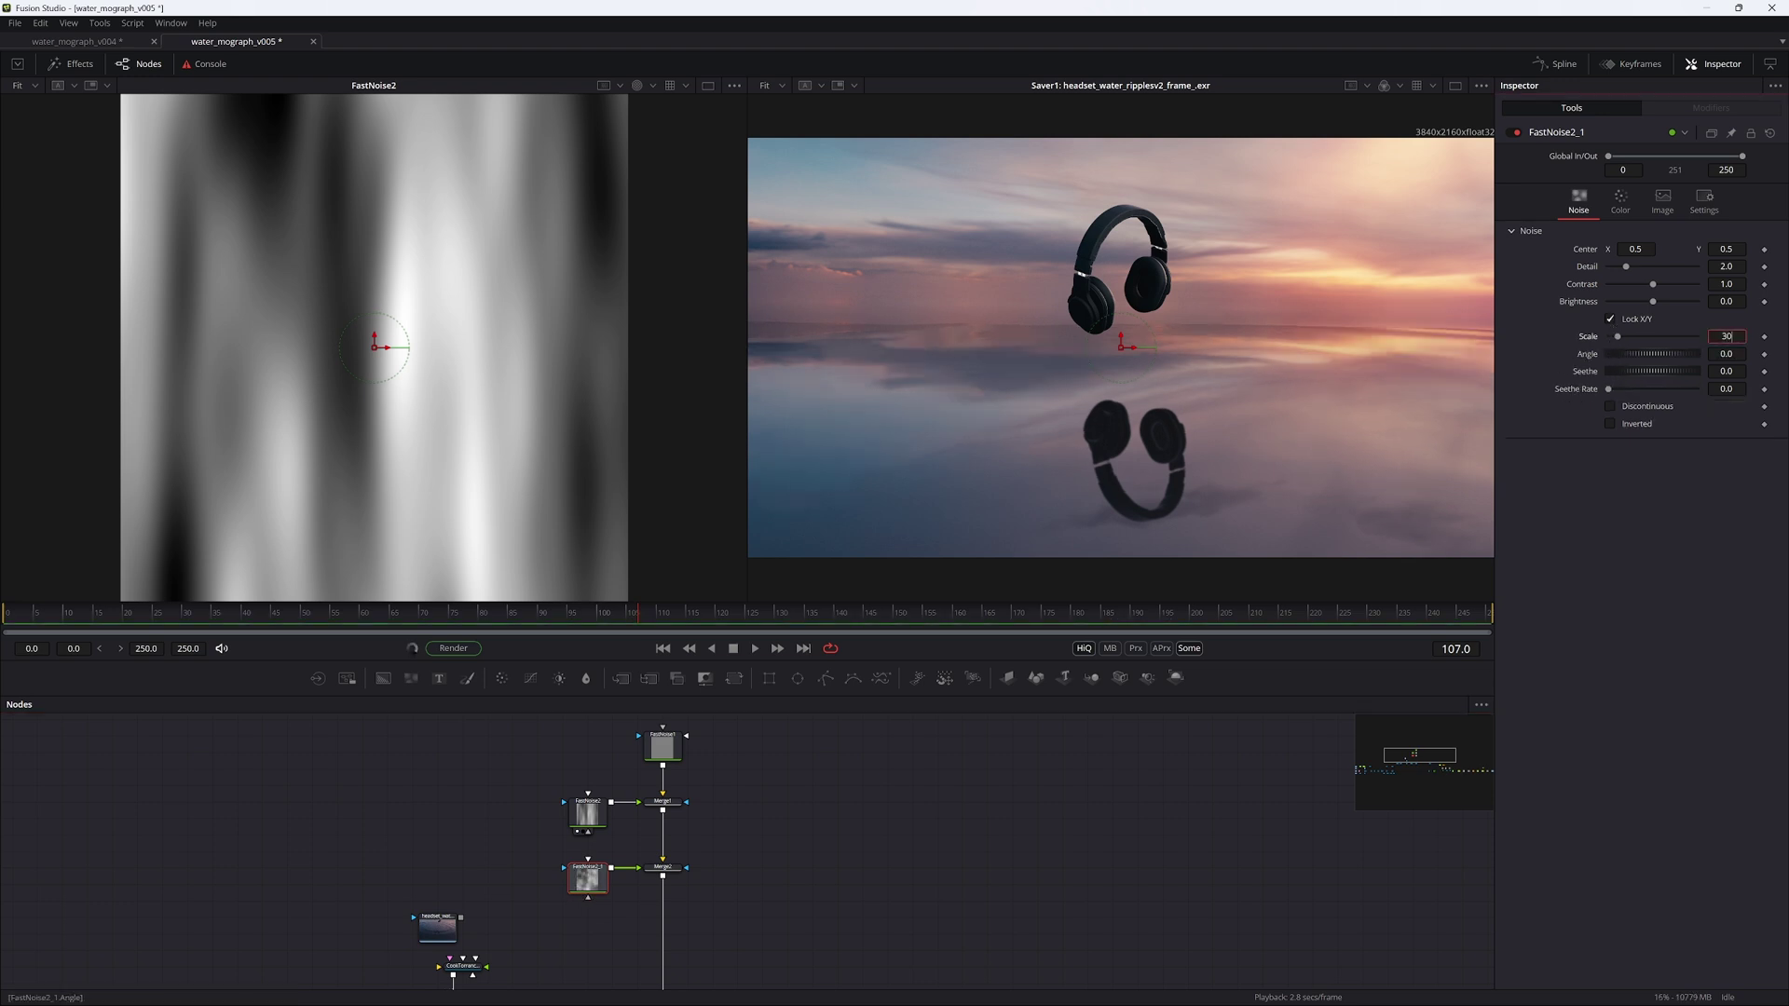
key("Return")
key("ctrl+s")
left_click_drag(593, 877, 477, 541)
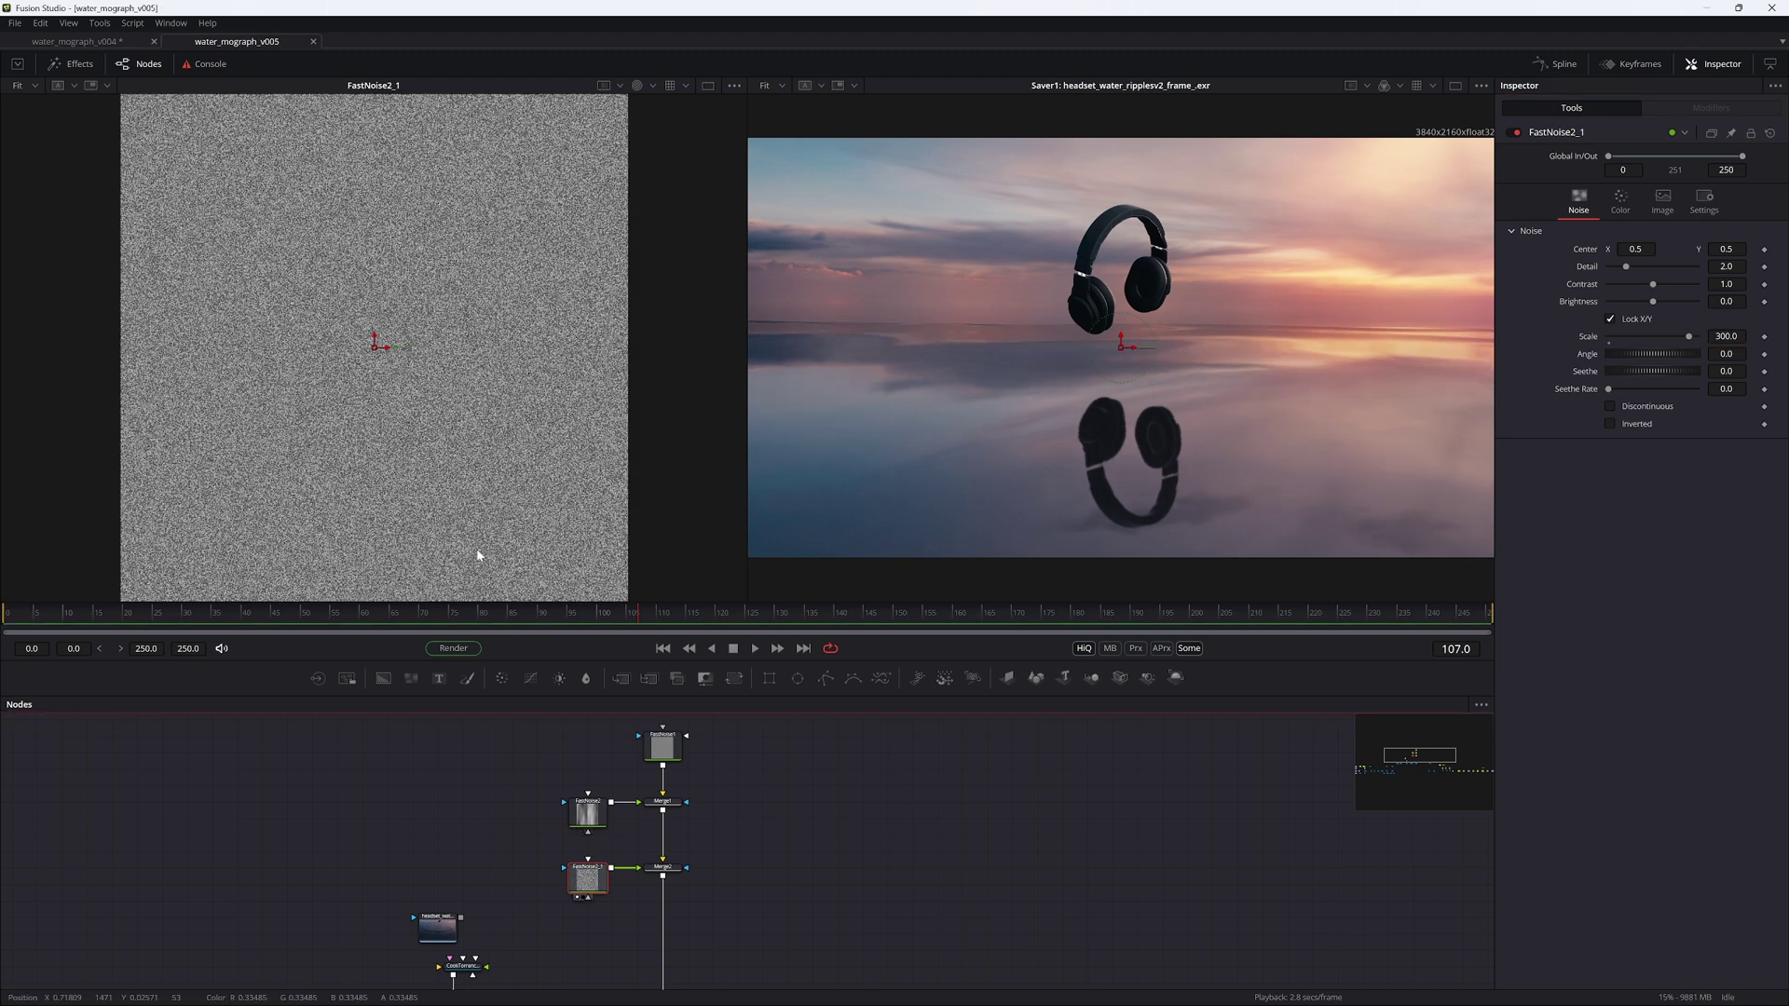
scroll(468, 420, "up", 3)
scroll(503, 374, "down", 3)
scroll(443, 311, "up", 5)
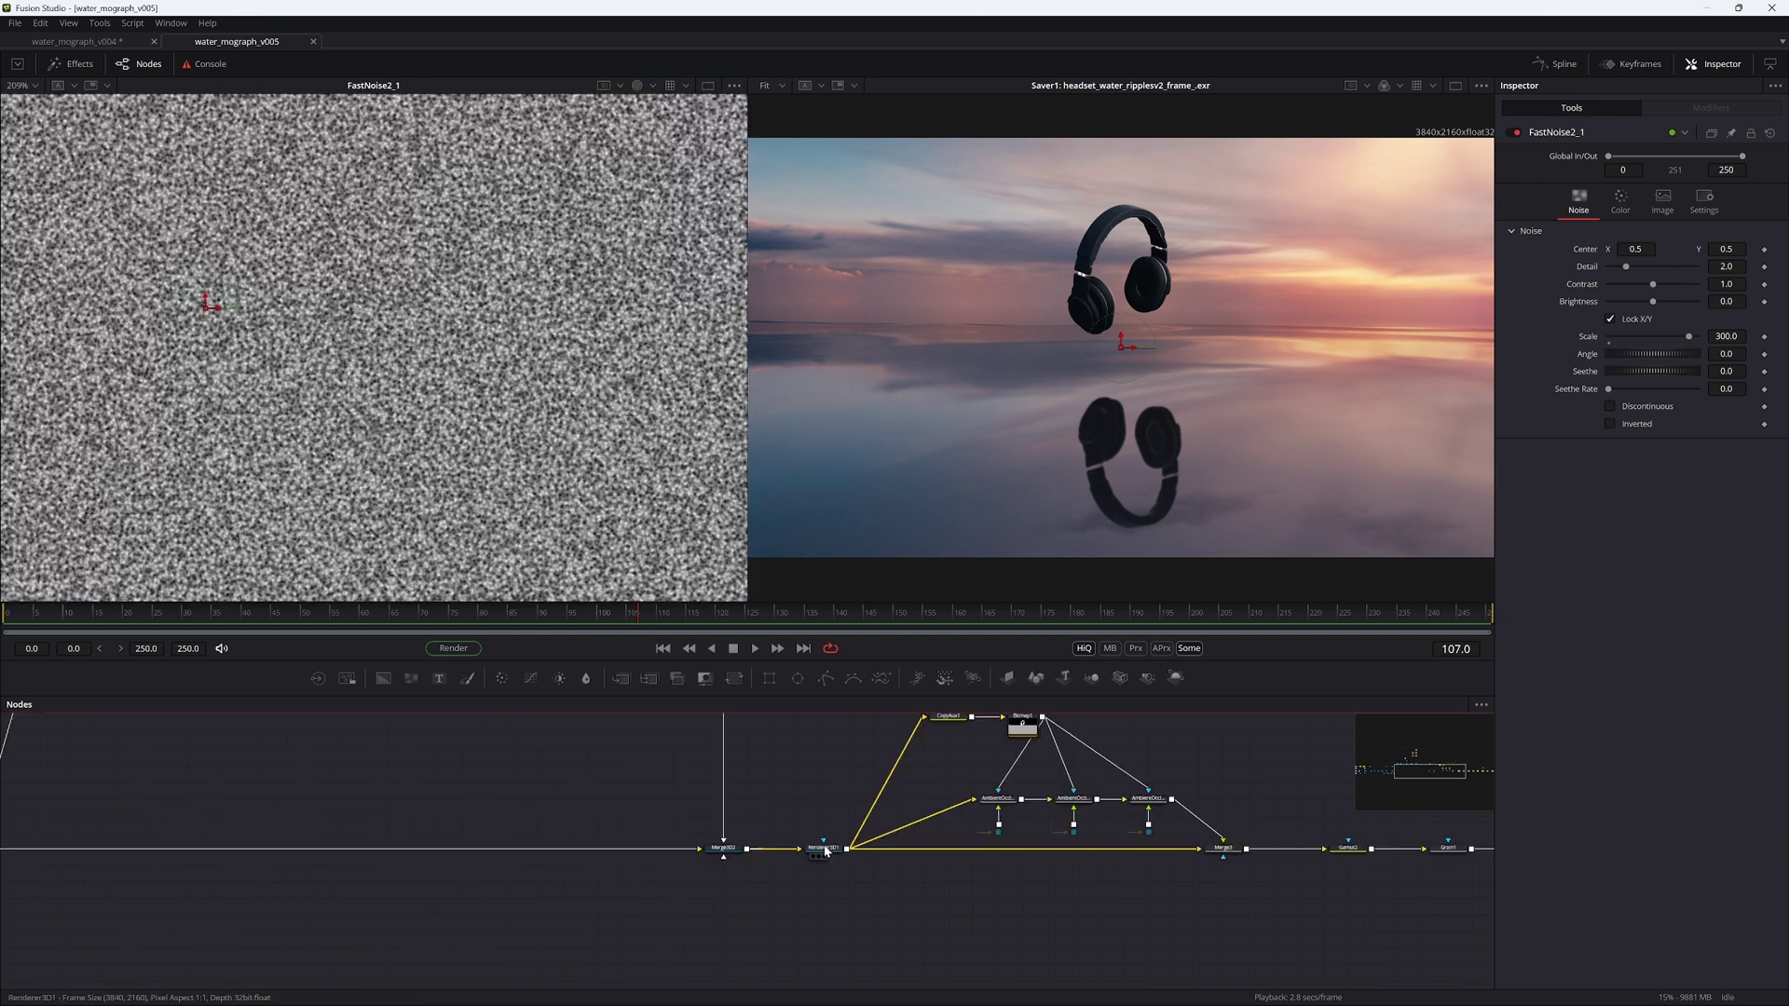
Step: Check the ripples in Renderer3D1's output and in the final Saver1 image
left_click(822, 849)
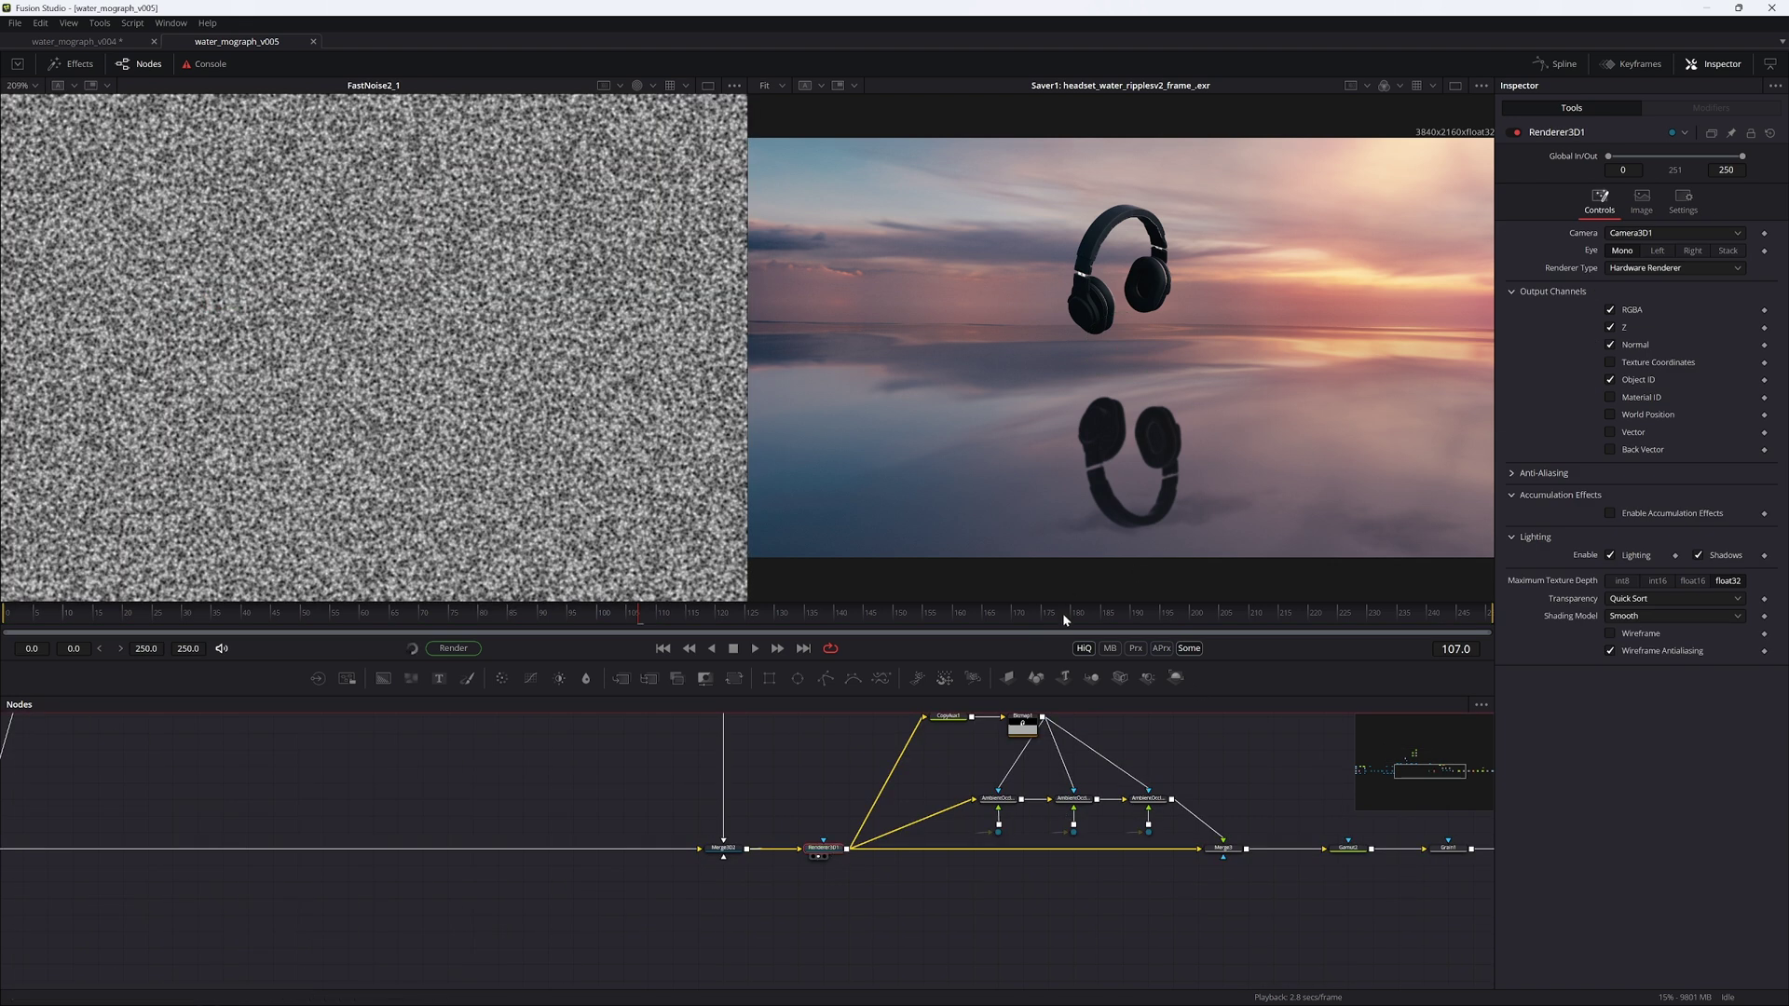
key("2")
scroll(787, 762, "right", 10)
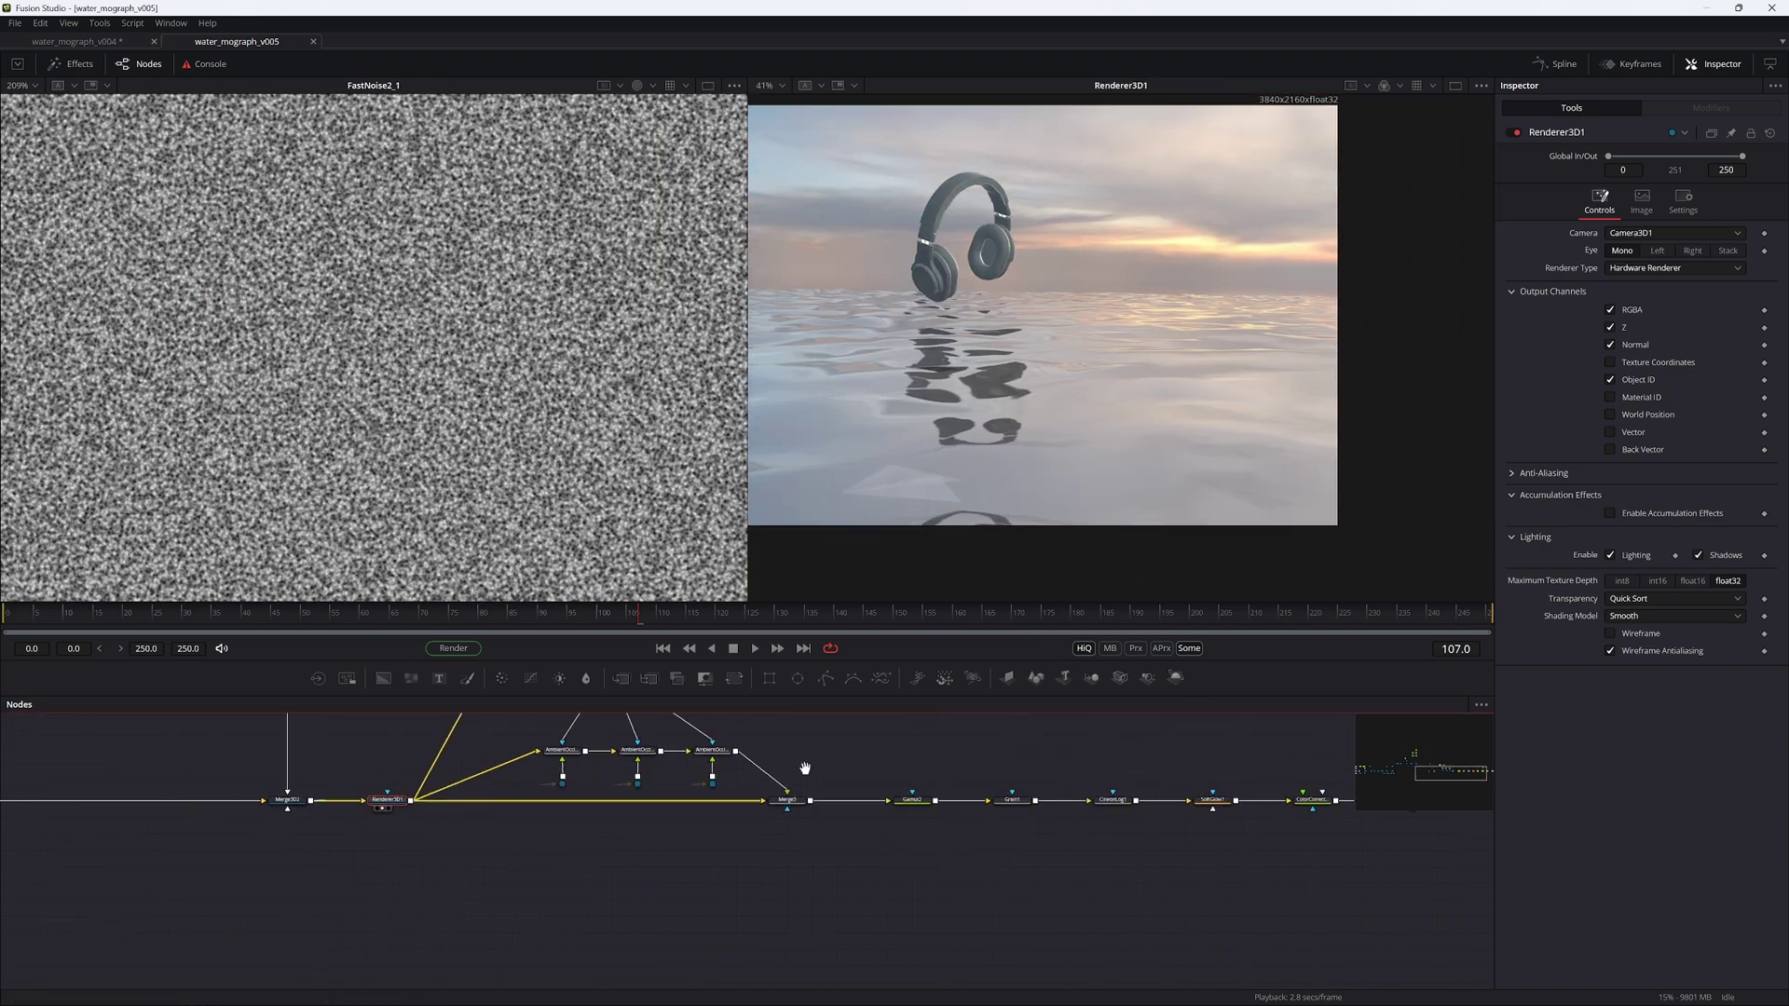
left_click(1126, 820)
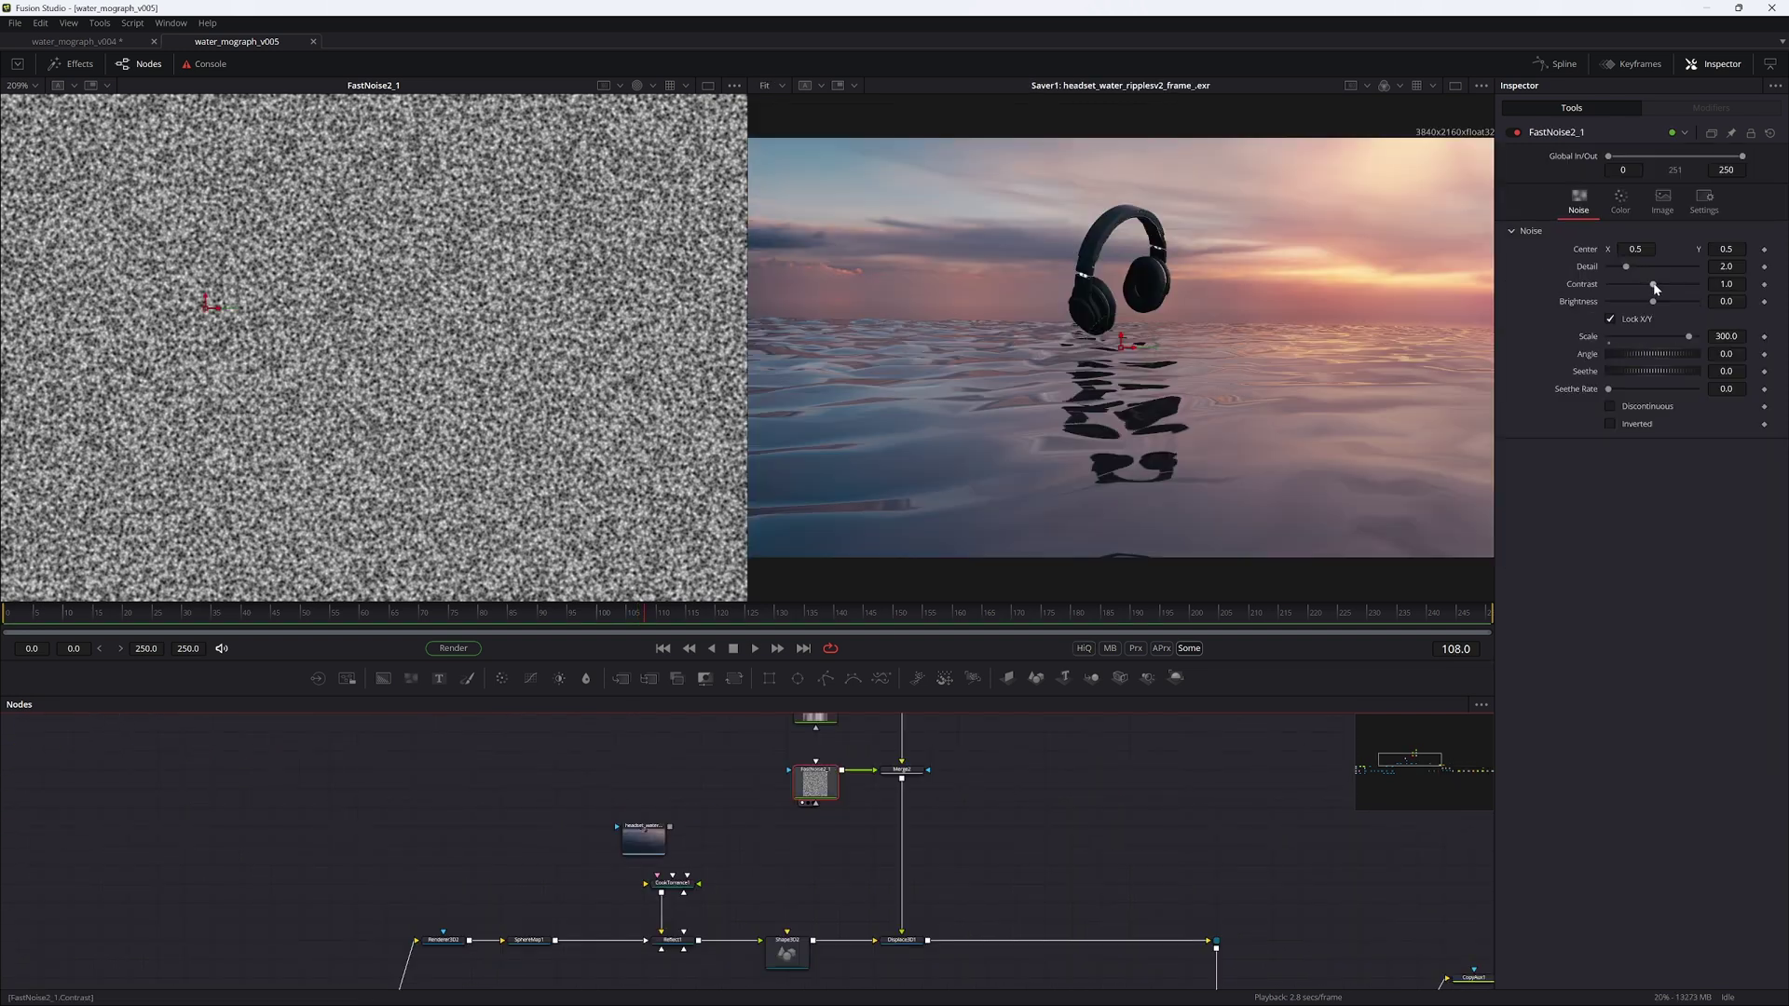
Step: Lower FastNoise2_1's contrast to about 0.133 and examine the softened ripples in the final image
left_click_drag(1655, 289, 1647, 289)
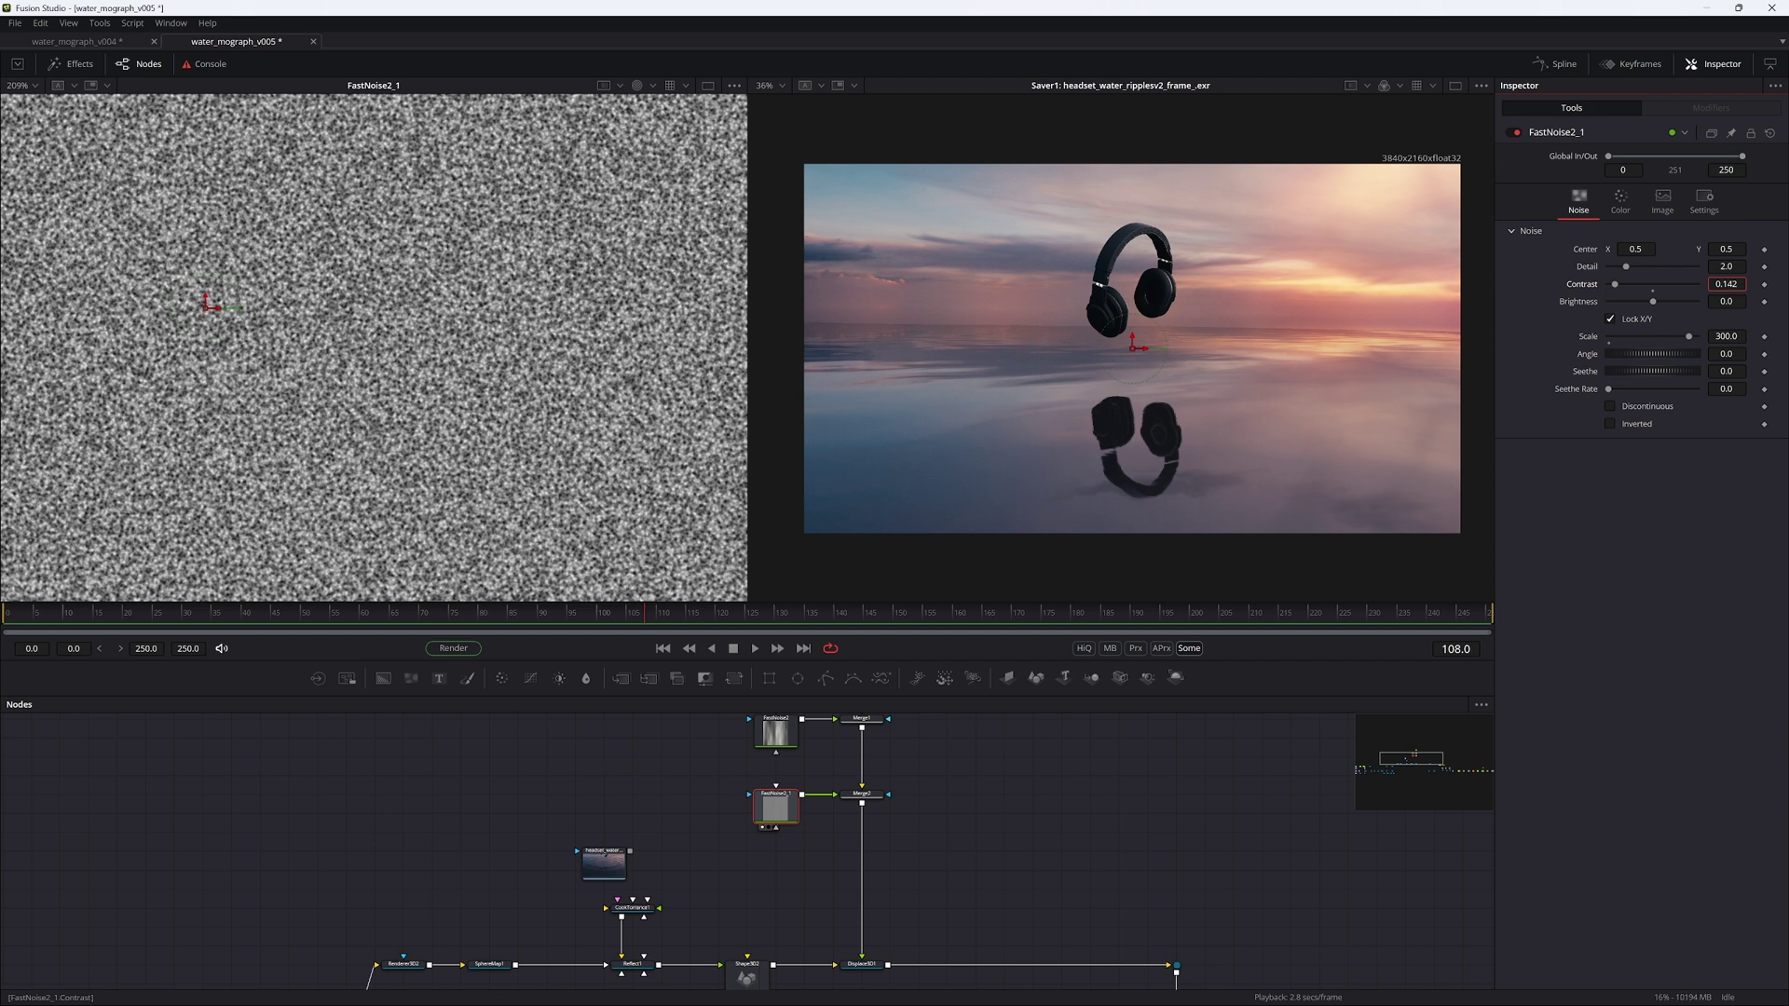
left_click_drag(1615, 284, 1613, 284)
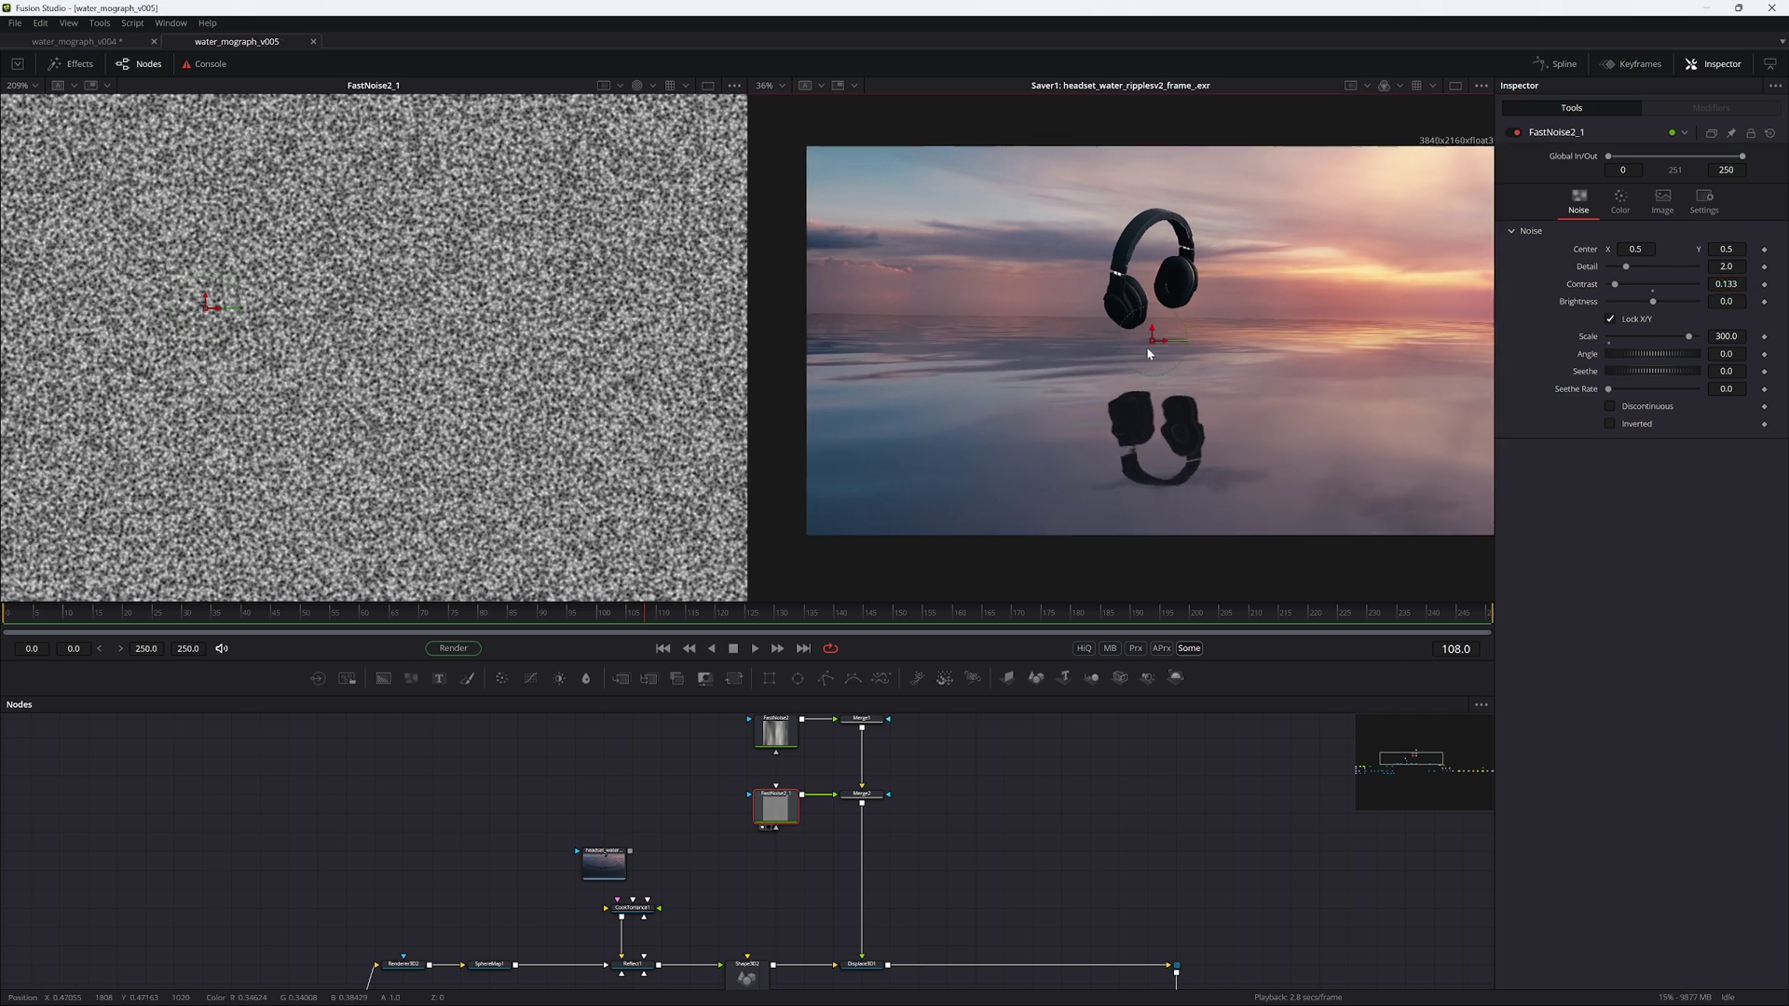
scroll(1269, 333, "up", 8, "ctrl")
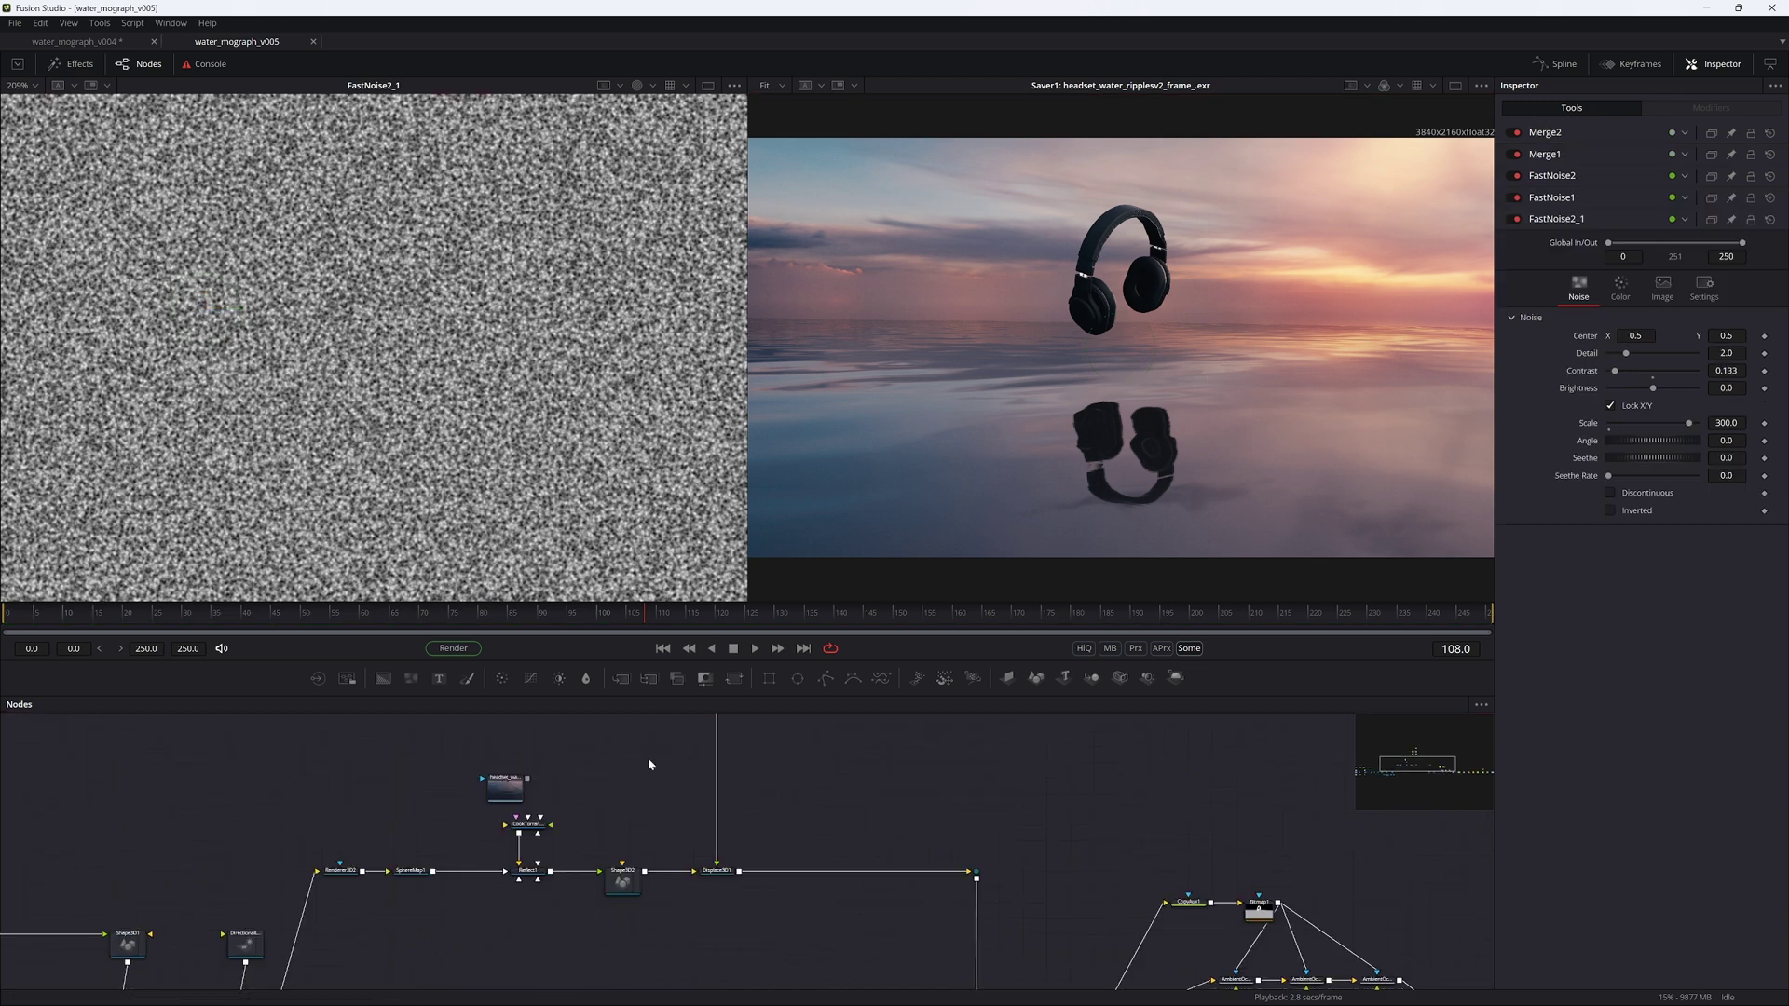
Step: Load Merge2 into the viewers to inspect the combined noise and move the playhead to frame 0
middle_click_drag(651, 767, 644, 850)
left_click(709, 751)
key("1")
key("ctrl+f")
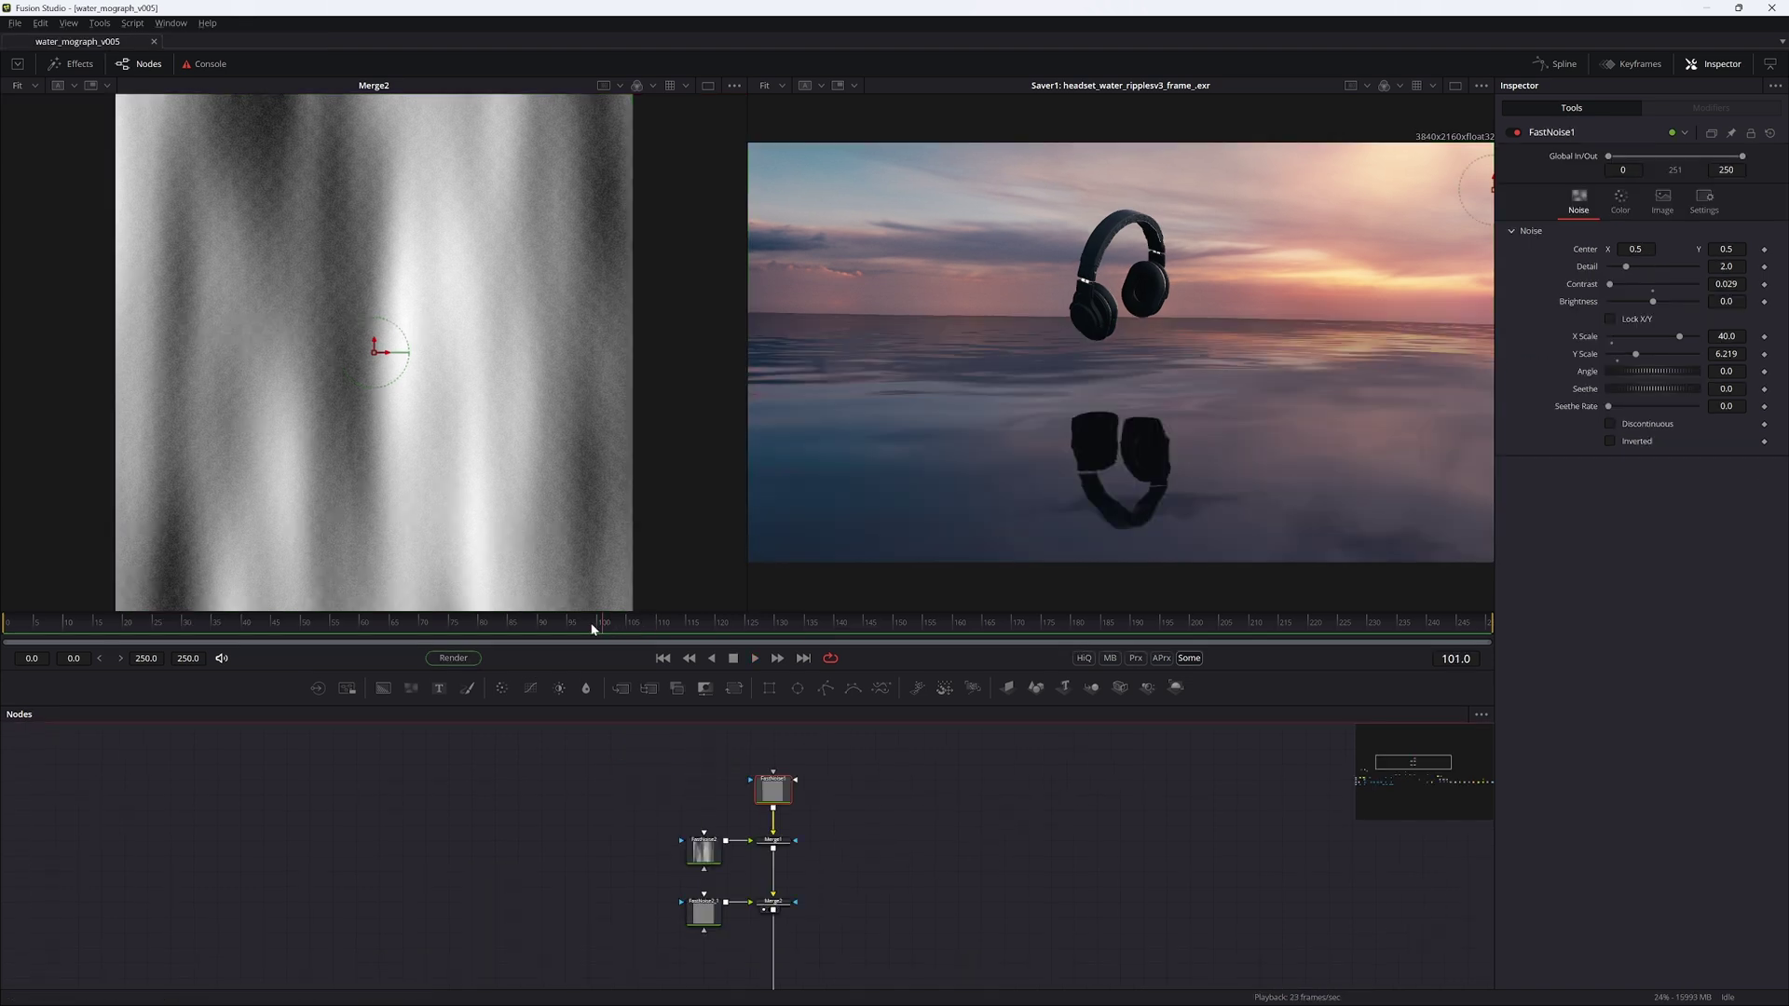
left_click_drag(592, 629, 152, 635)
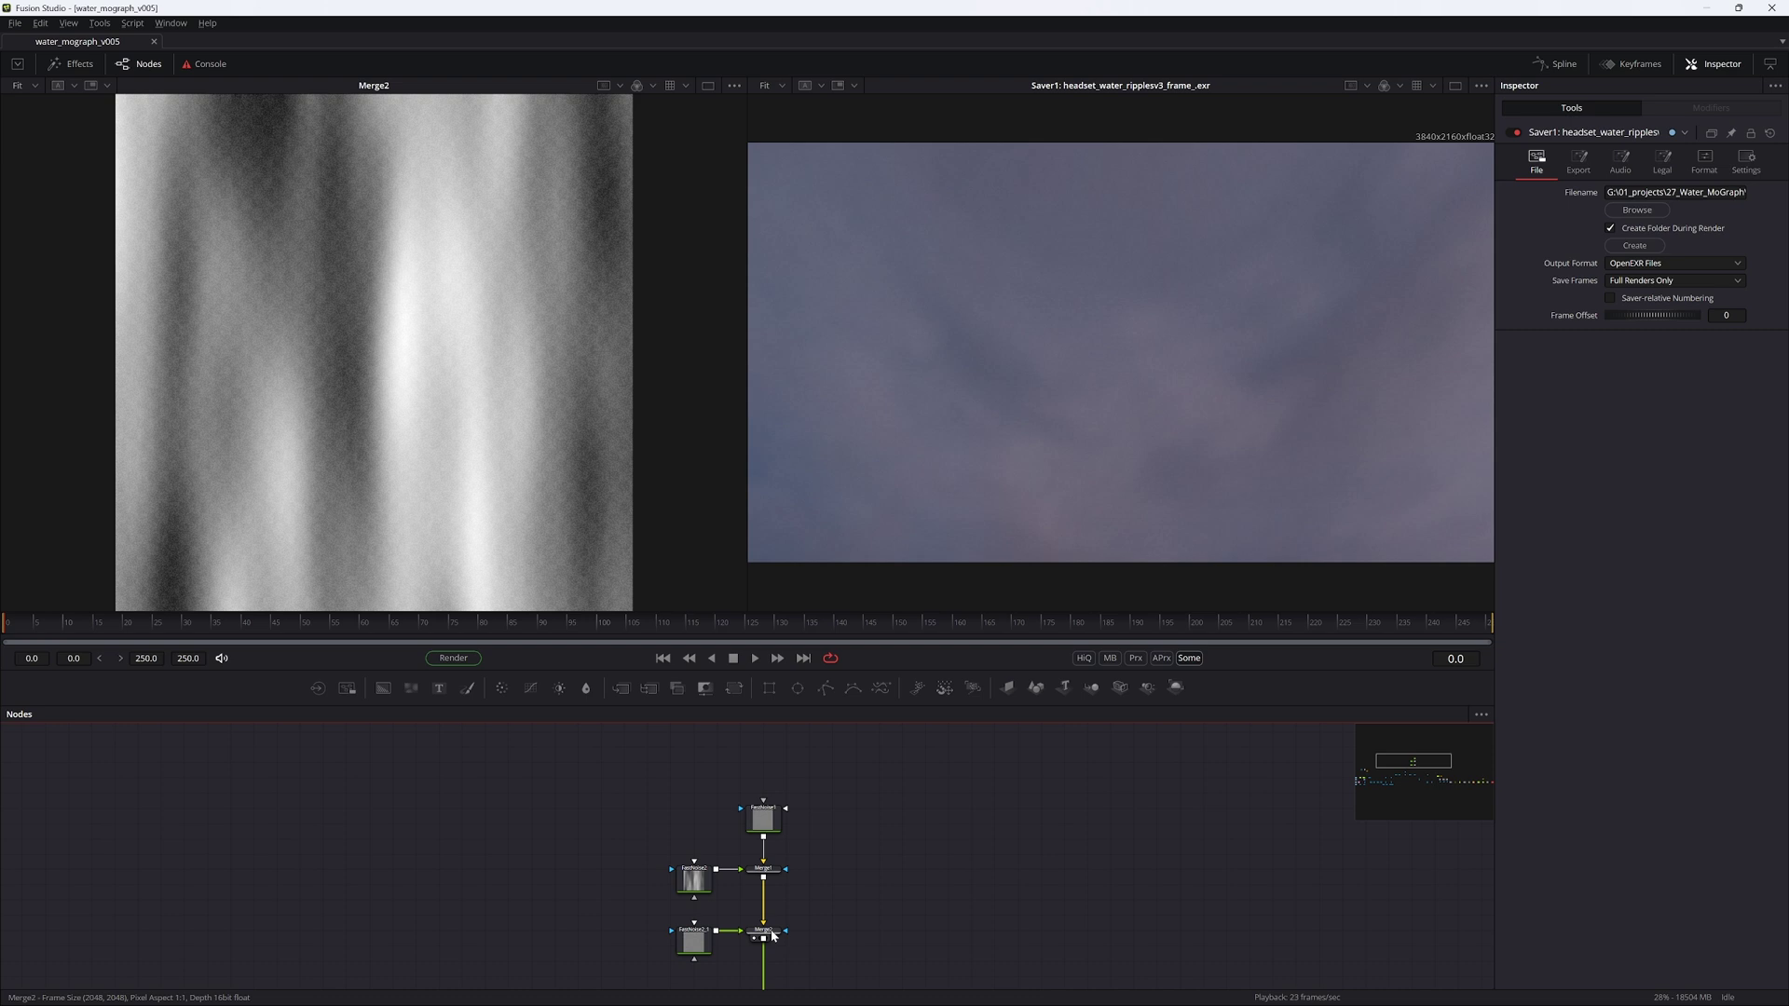
left_click(773, 936)
key("2")
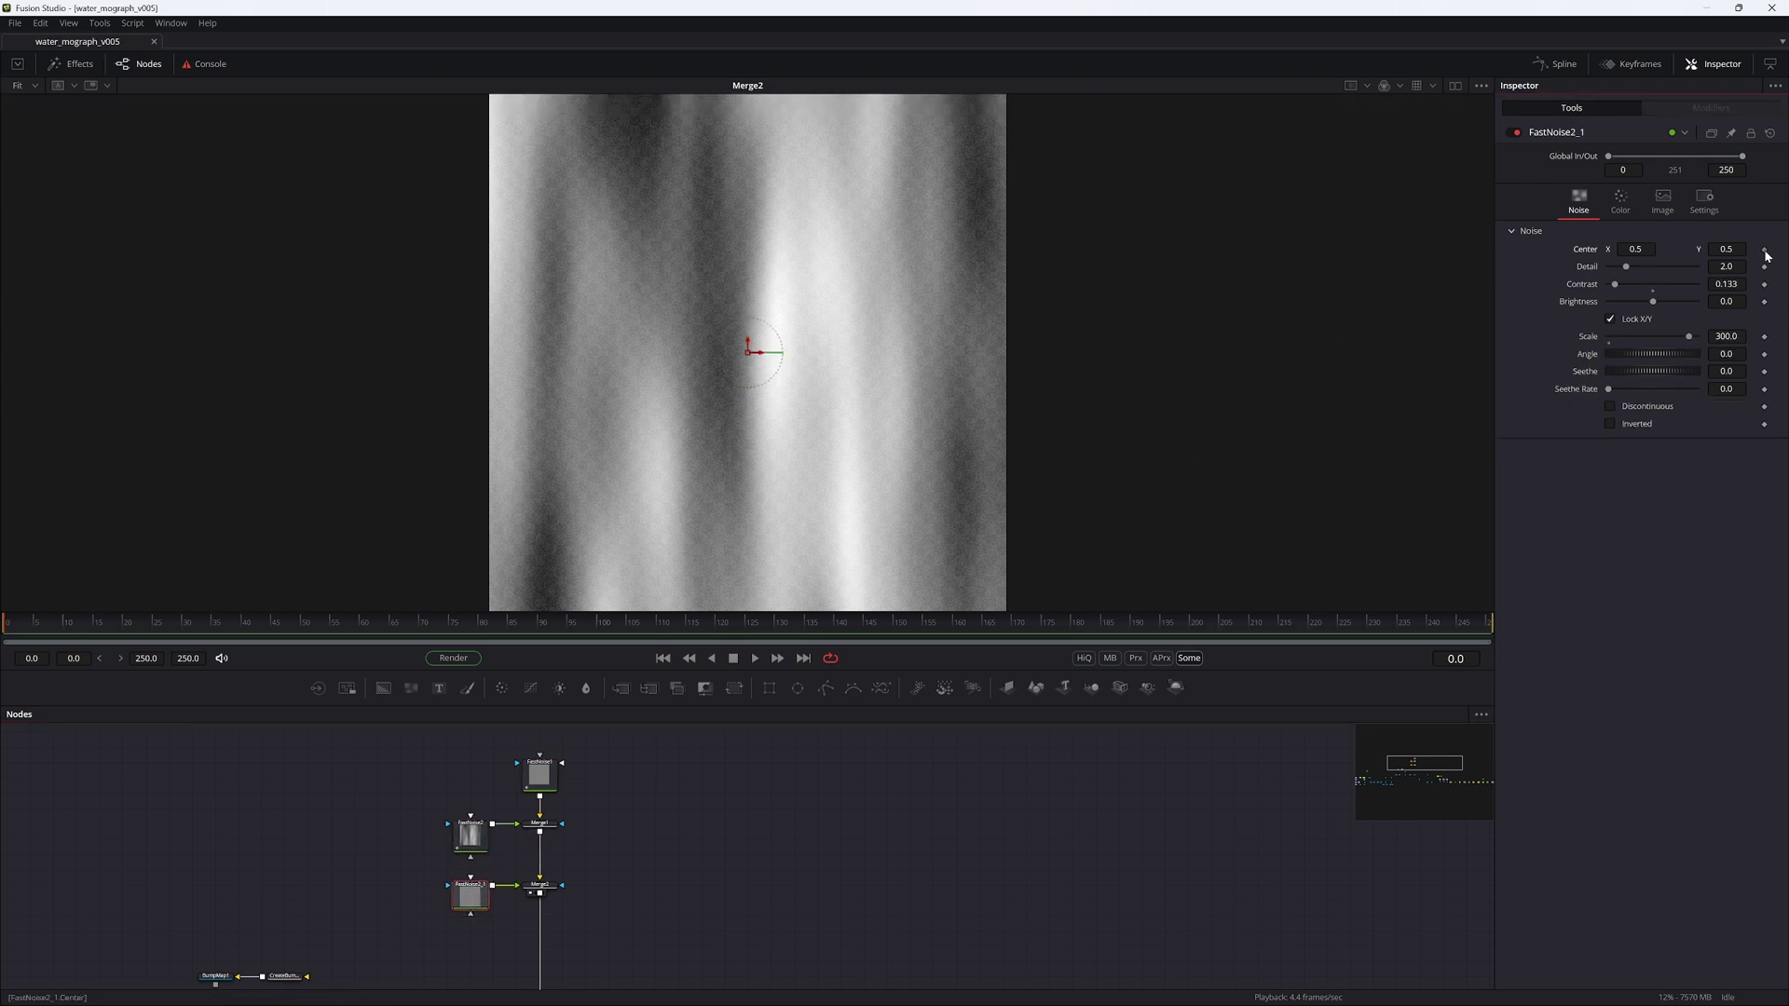
Step: Animate FastNoise2_1's center X from 0.5 at frame 0 to 0.6 at frame 250 and play back the motion
left_click(1764, 250)
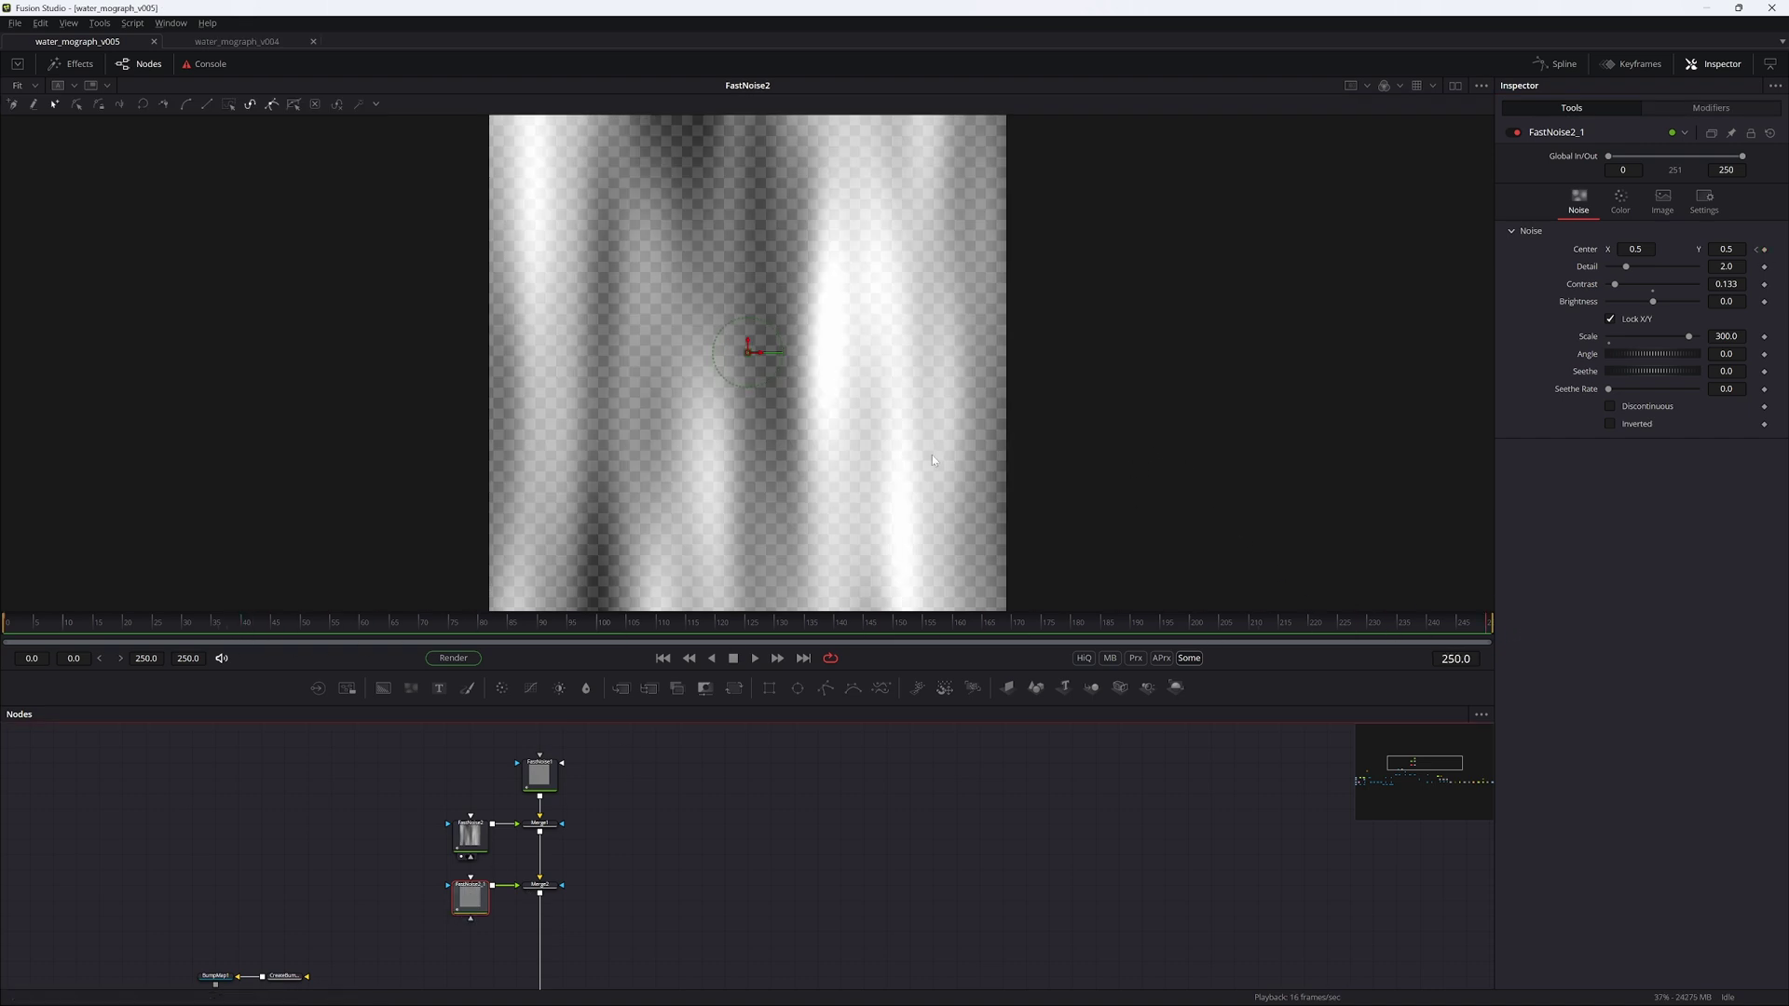
key("1")
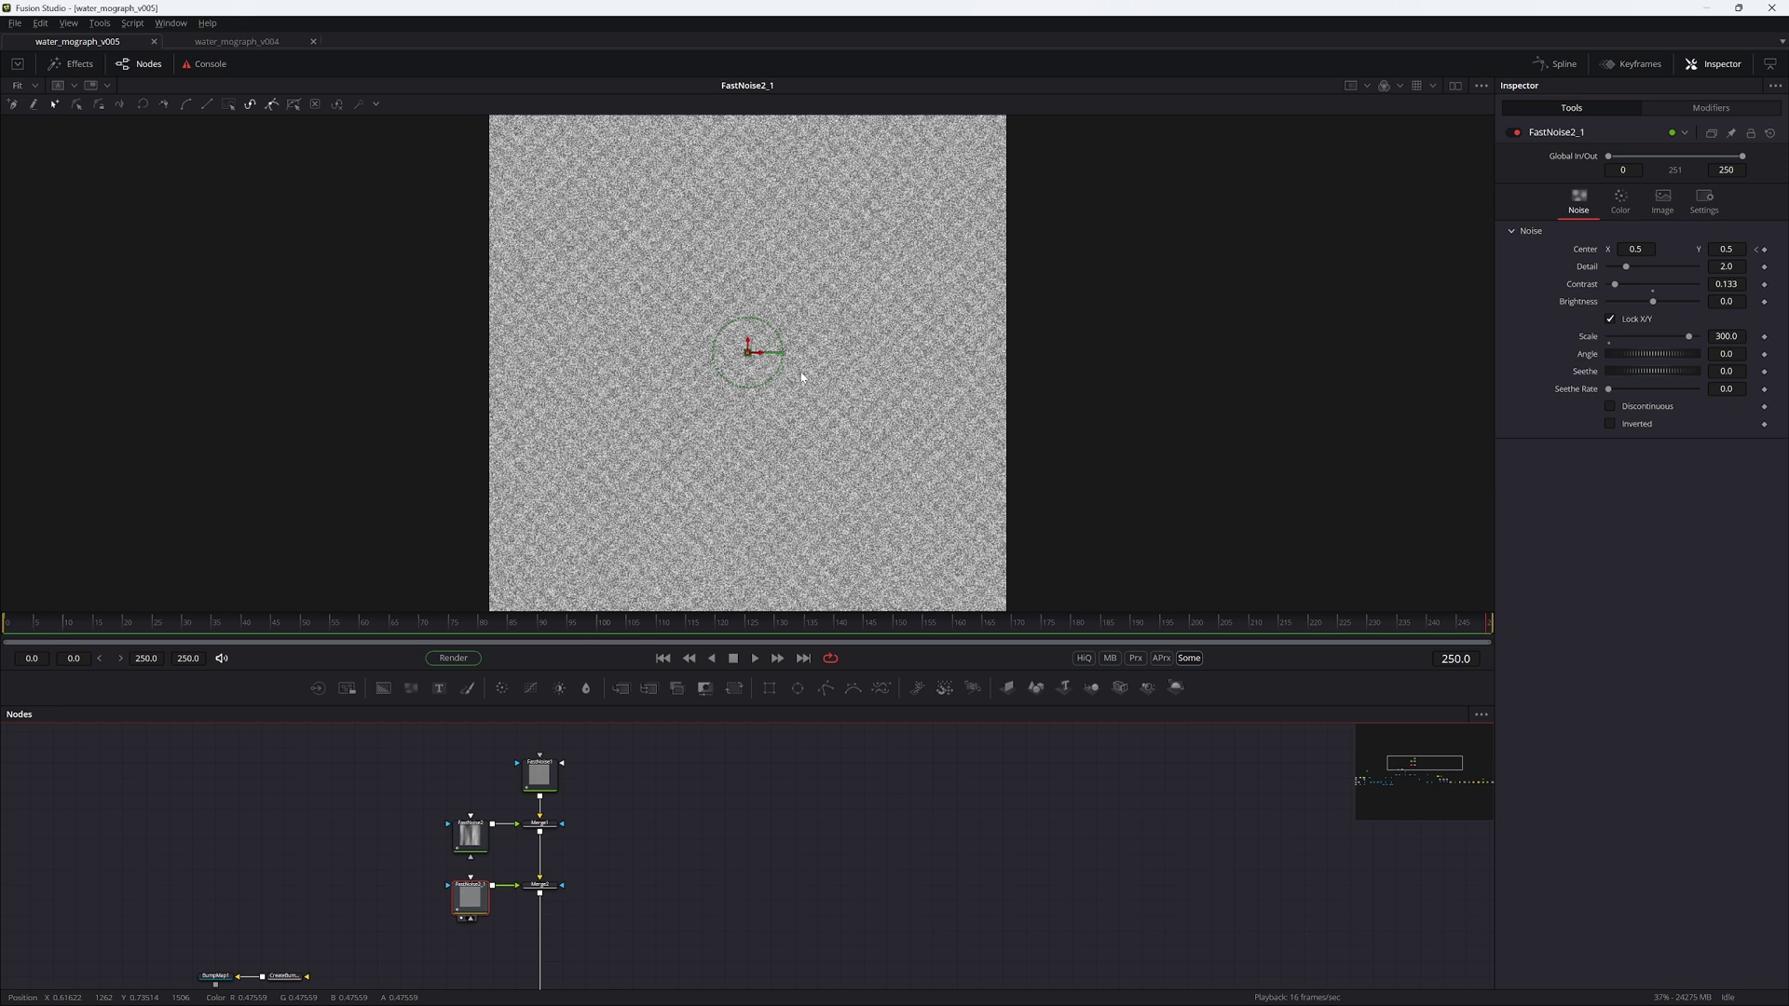
left_click(1647, 255)
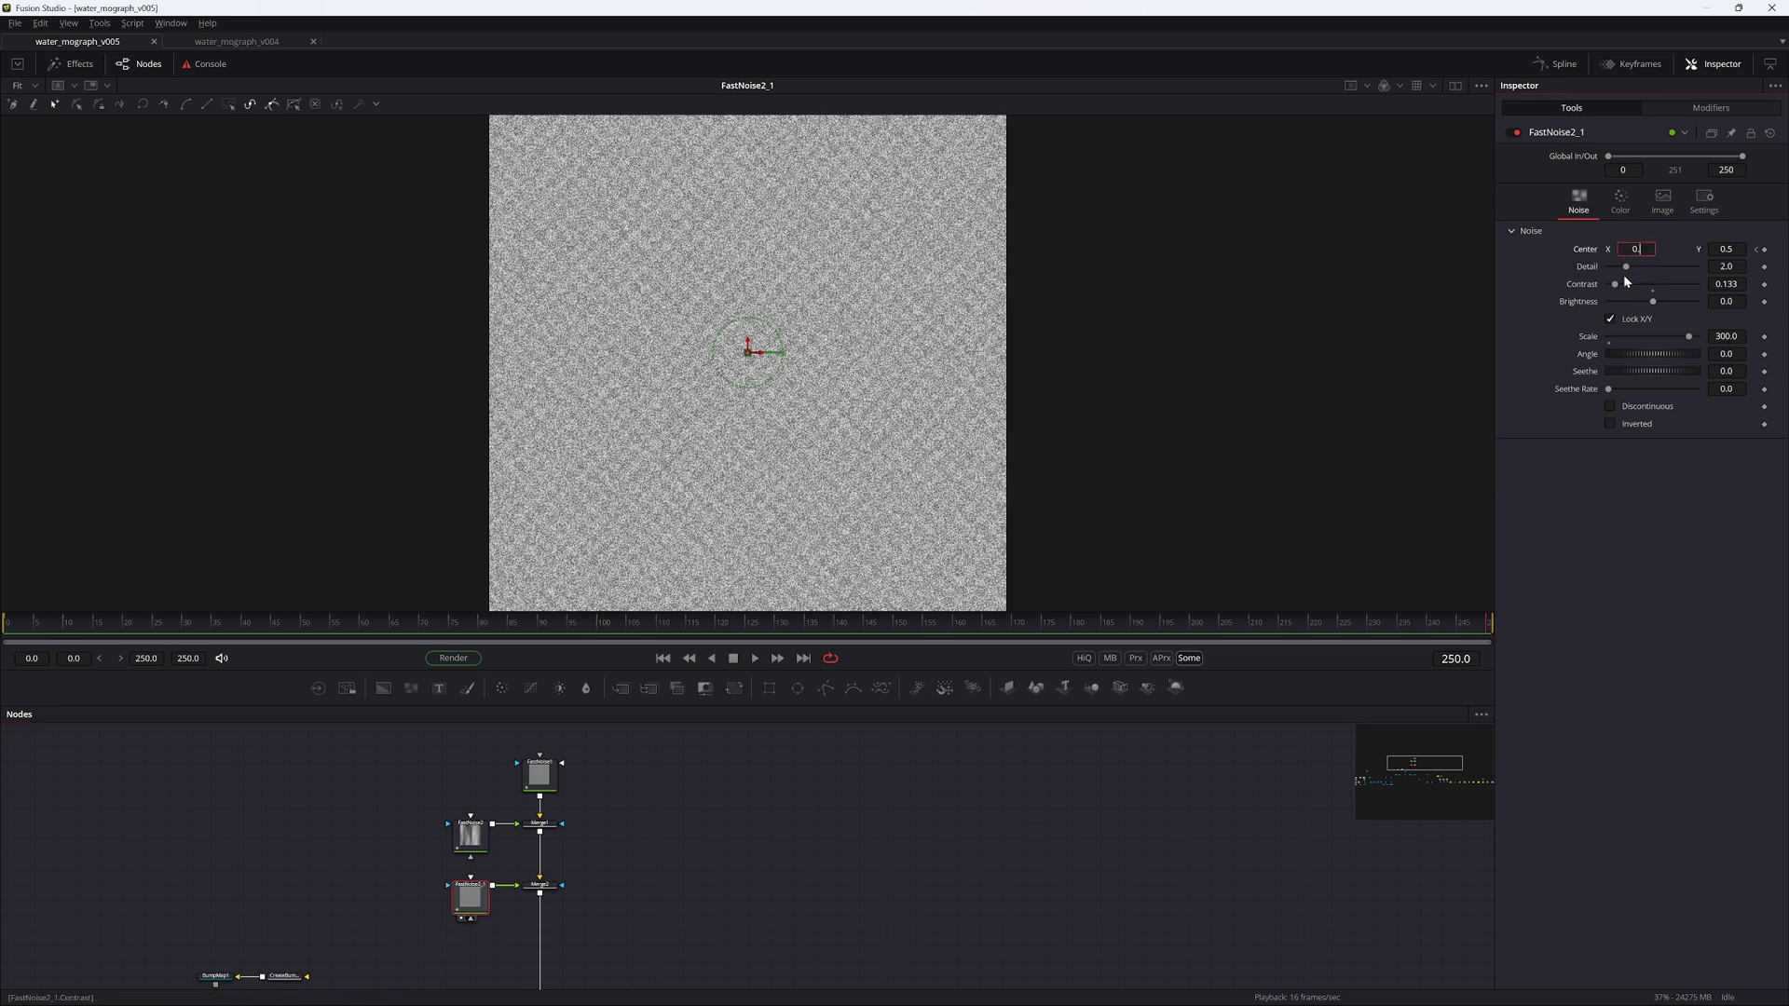
key("Return")
key("space")
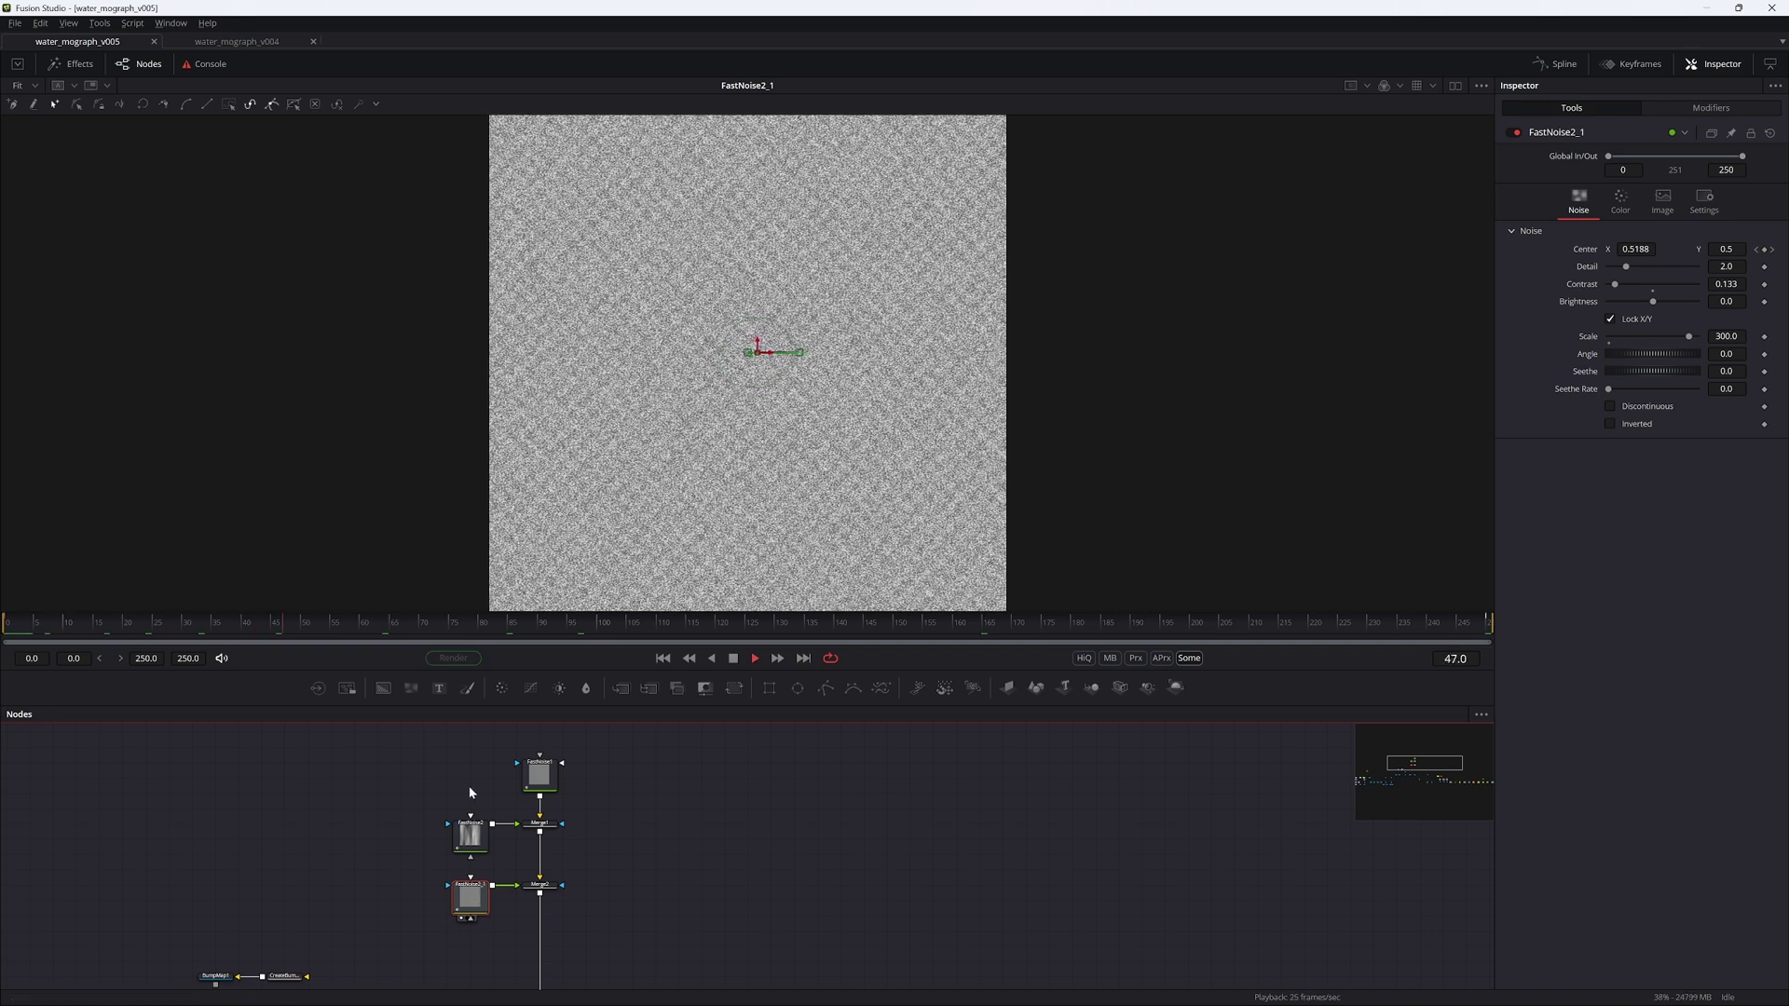
key("space")
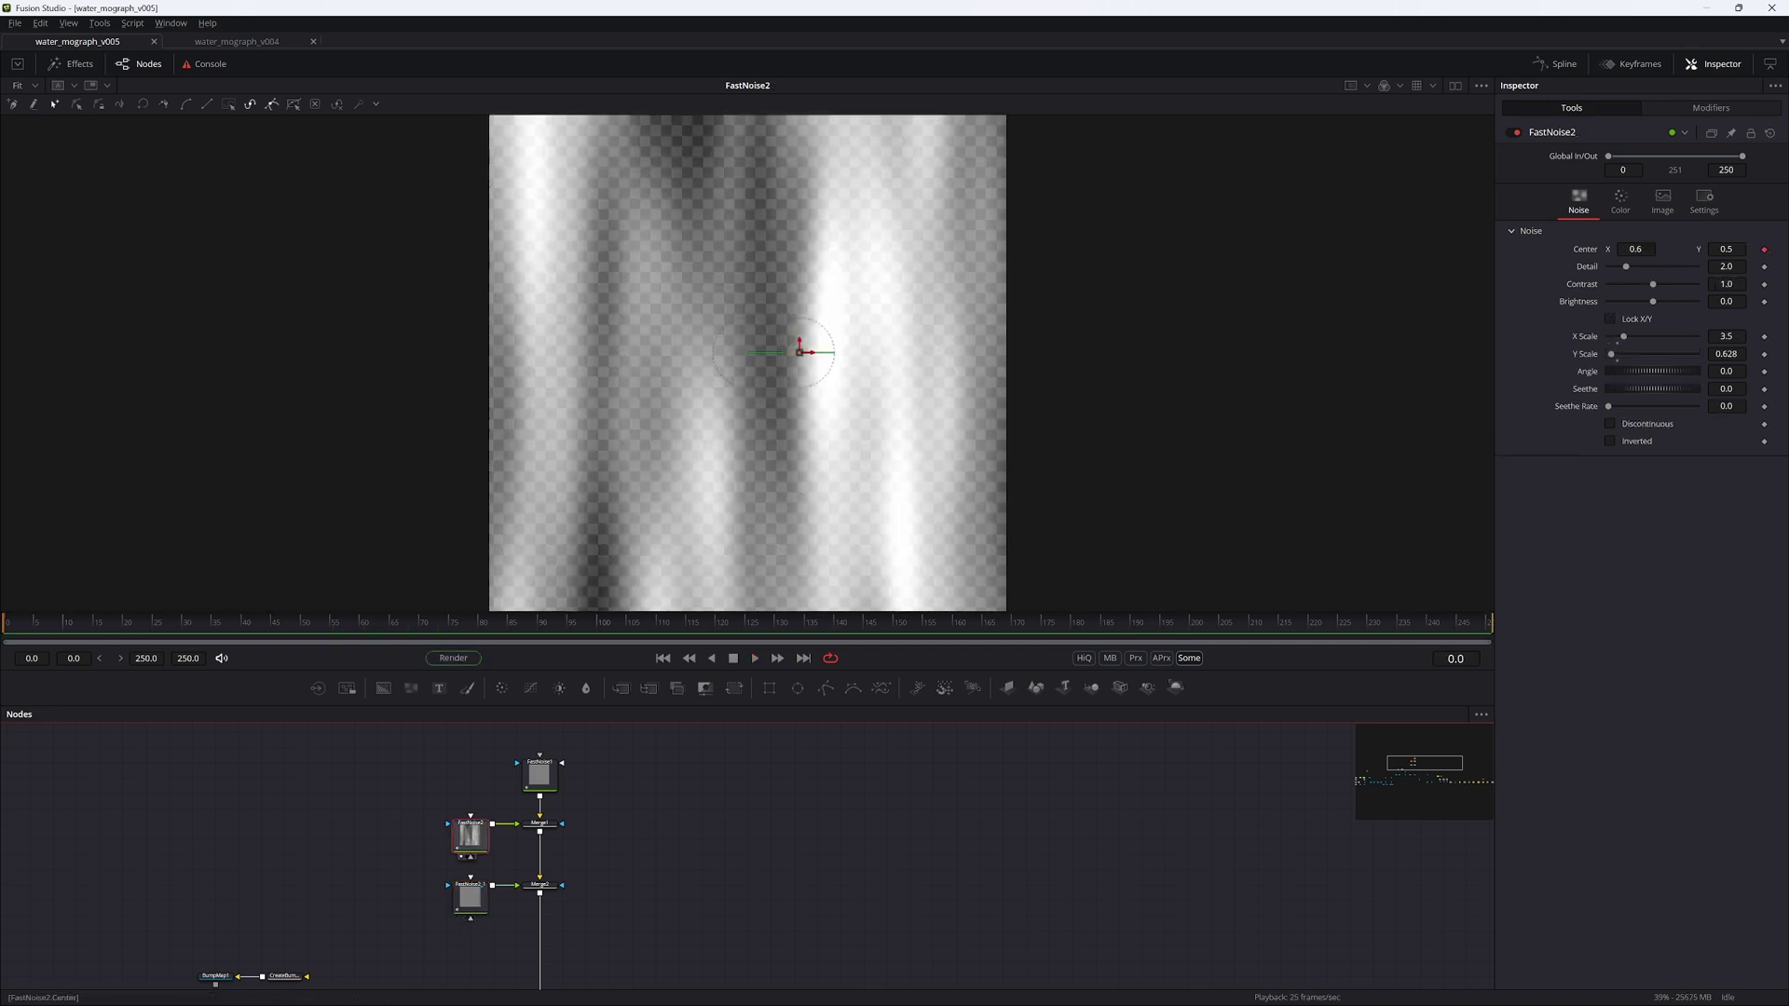
Step: Keyframe FastNoise2's center X and enter its end value at frame 250
left_click(1771, 249)
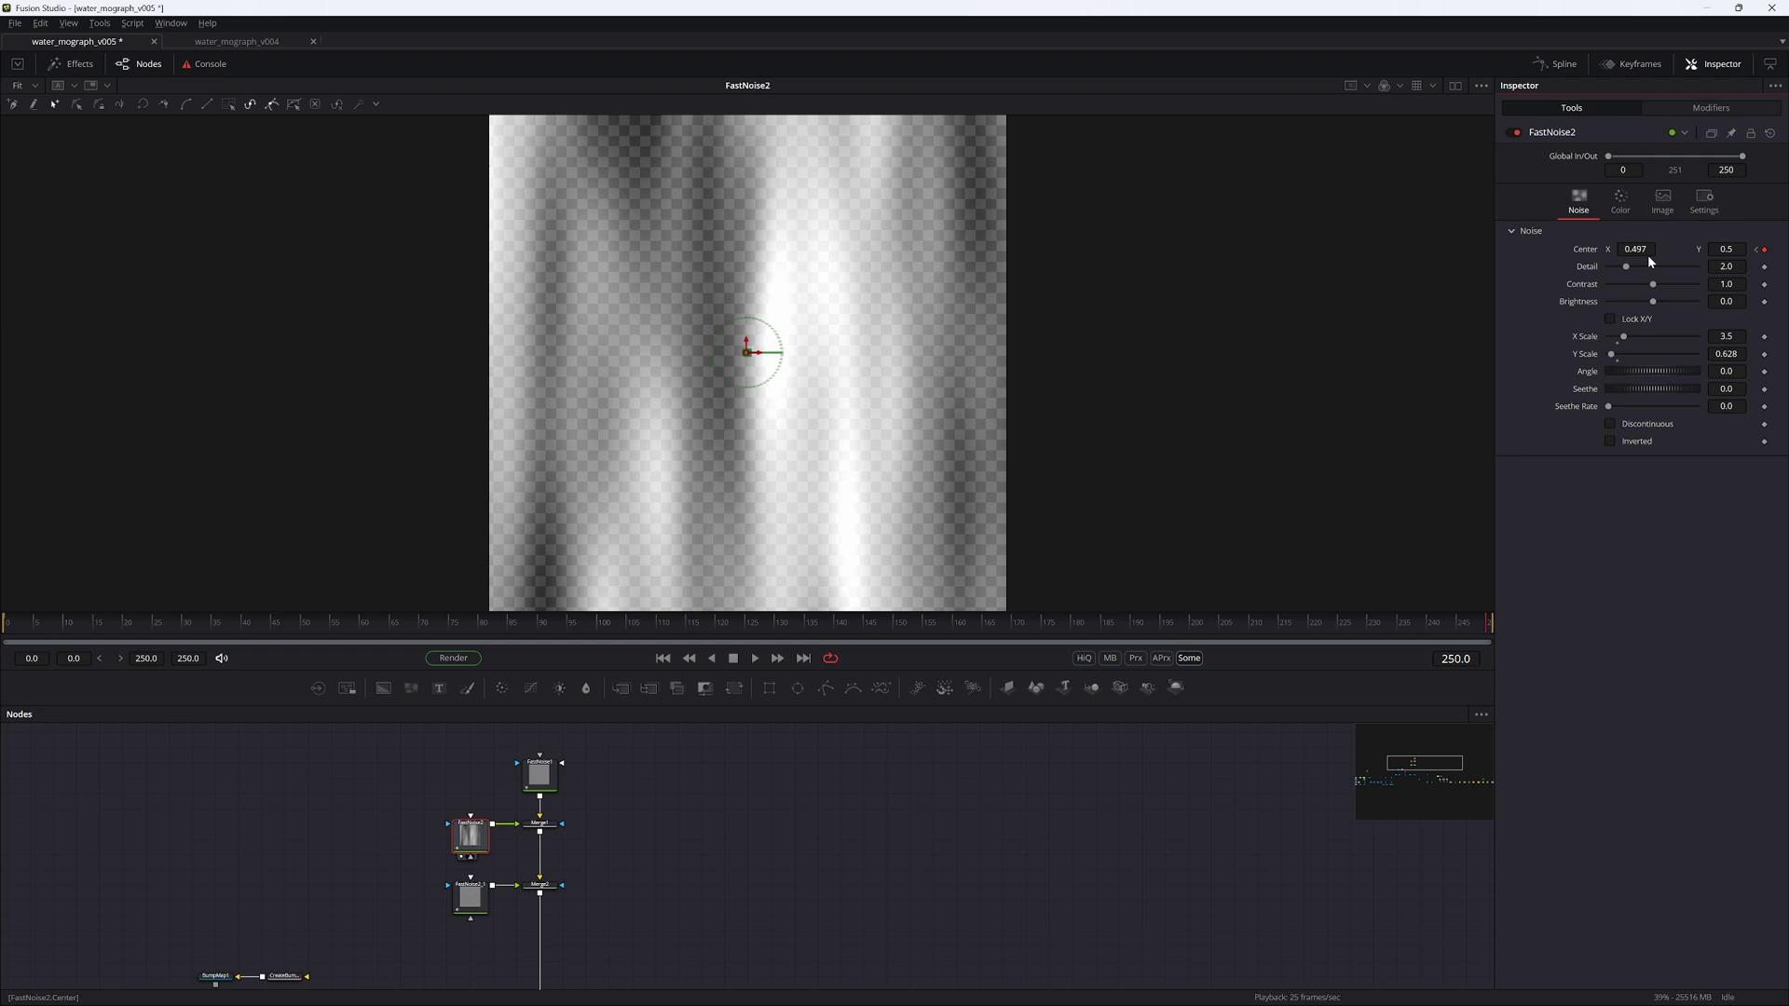
left_click(1645, 250)
key("BackSpace")
type("62")
type("5")
key("Return")
Step: Enter a new center X value for FastNoise1 at frame 250 so the fine ripples drift as well
left_click(540, 775)
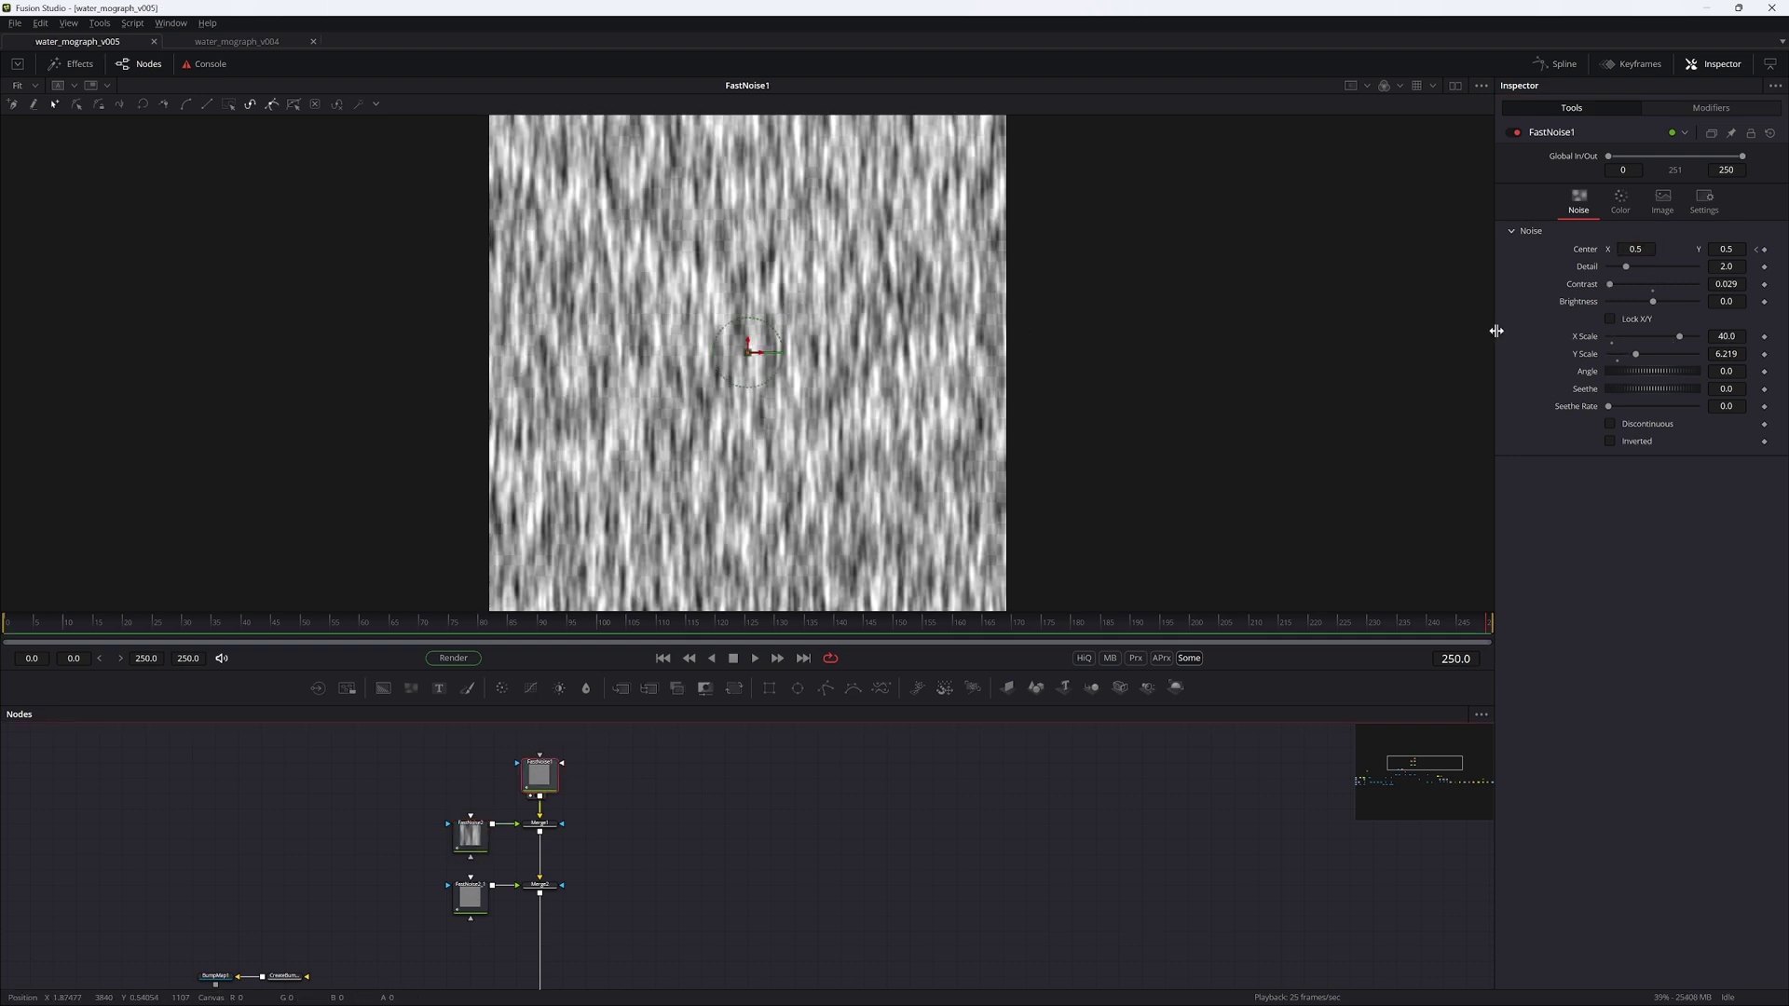
double_click(1636, 248)
type(".")
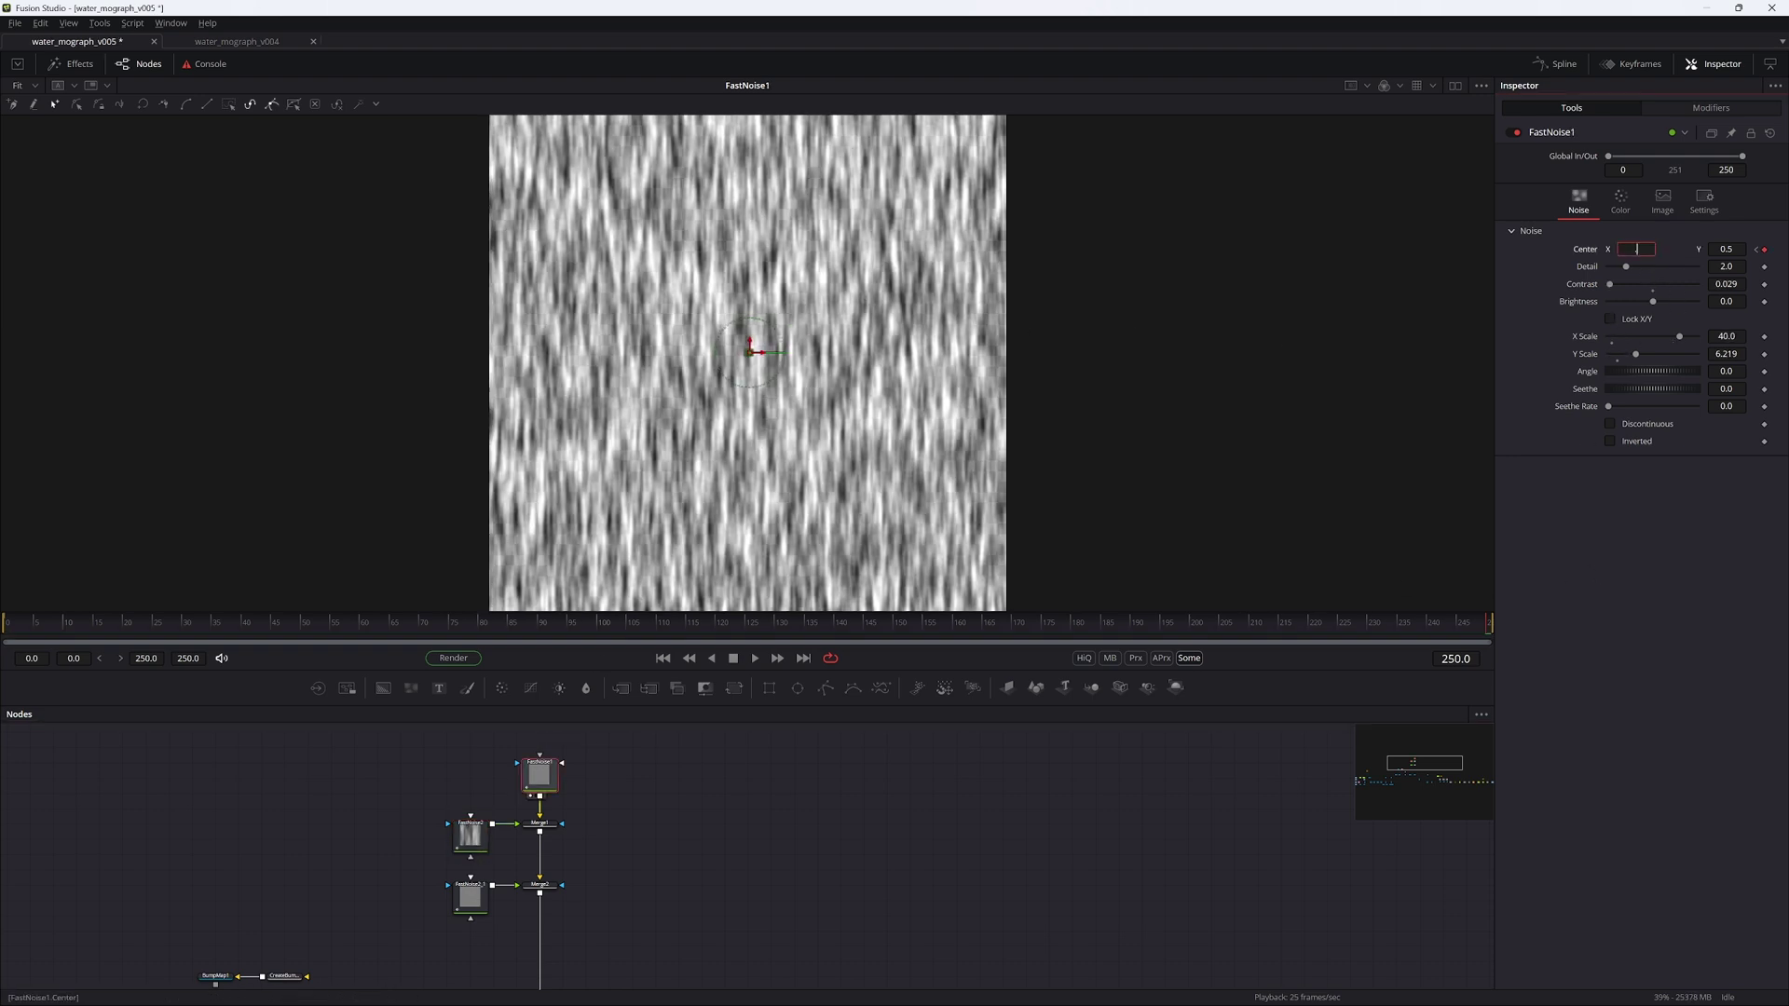
key("Tab")
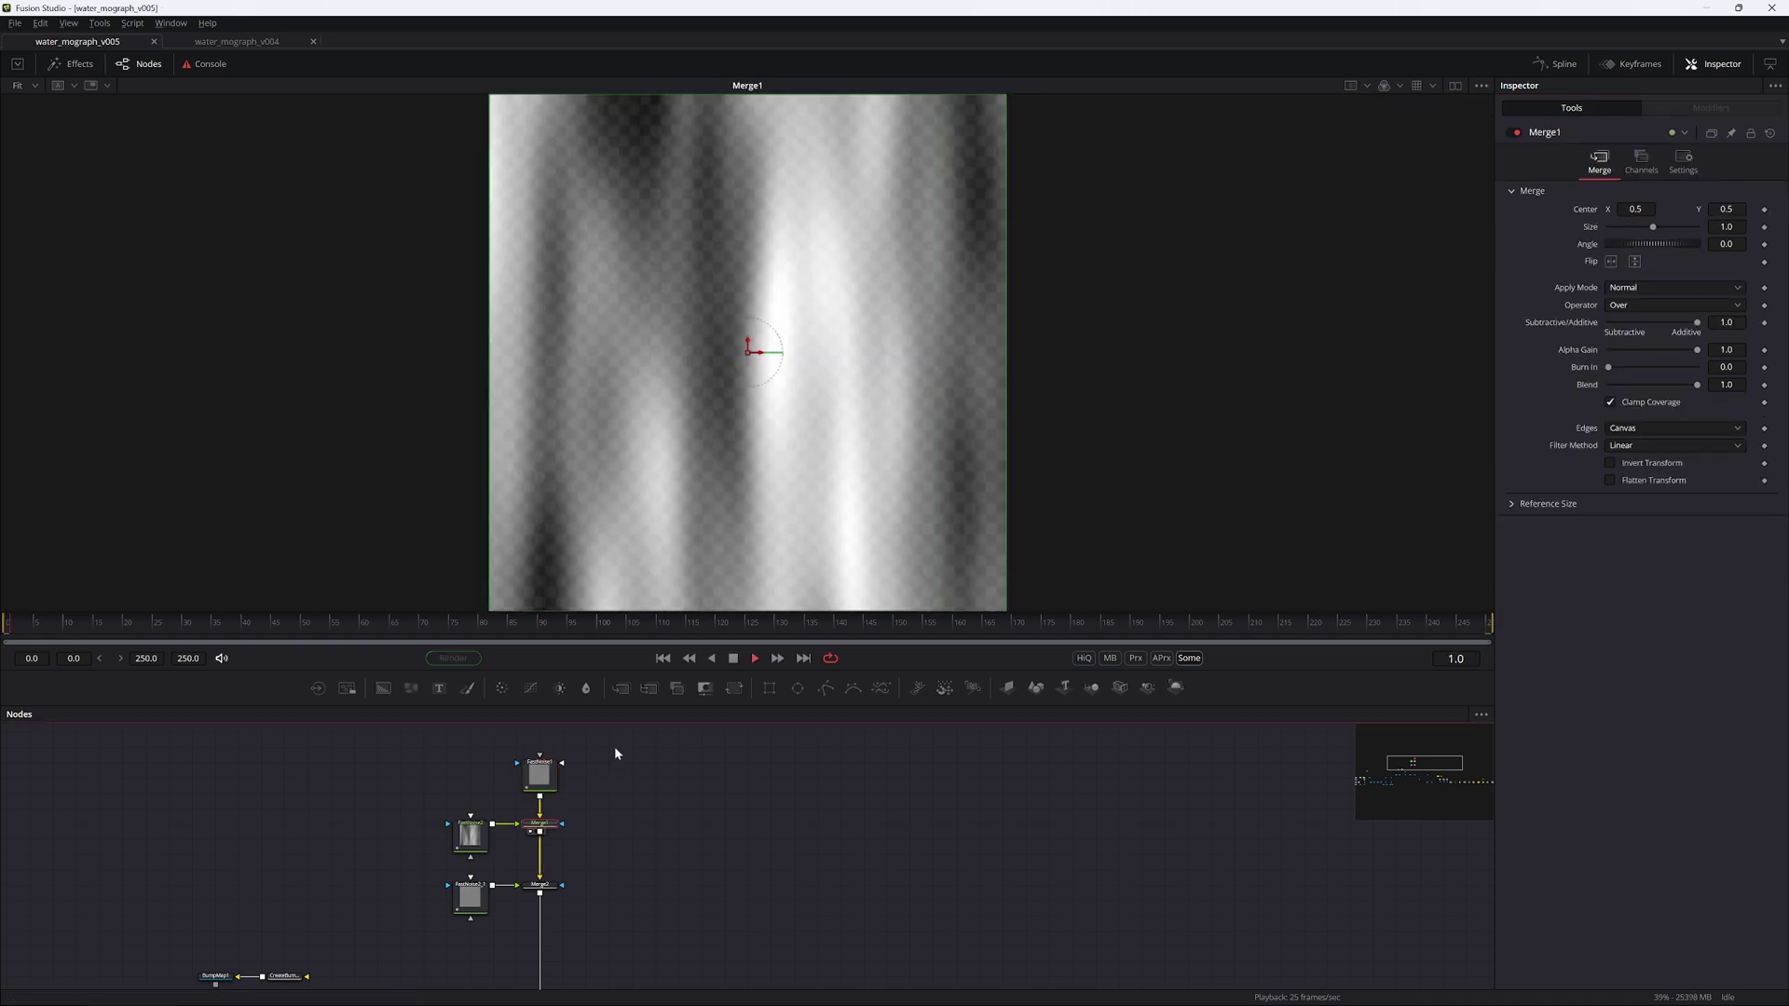
Step: Load Merge2 into the viewer and play and scrub through the combined animated noise
left_click(553, 890)
key("1")
left_click(638, 832)
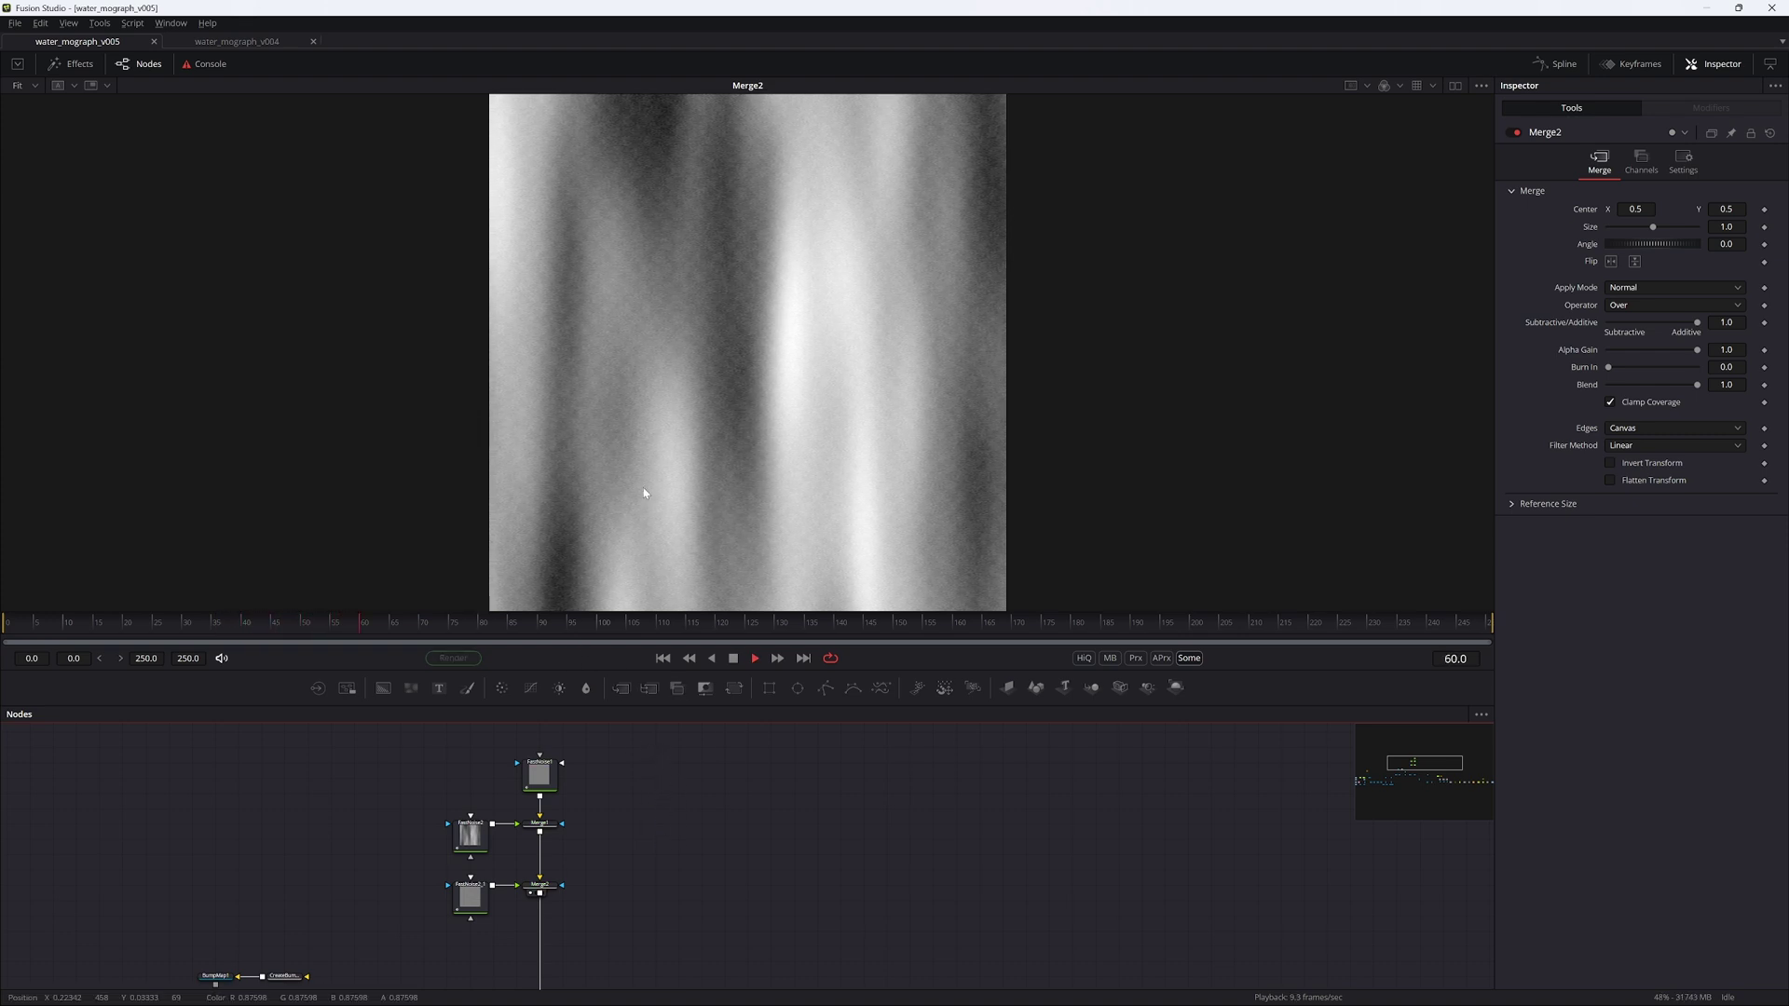
key("space")
left_click_drag(382, 633, 265, 638)
Step: Try rendering the Shape3D2 plane as a wireframe, return it to solid and save the composition
middle_click_drag(684, 886, 671, 843)
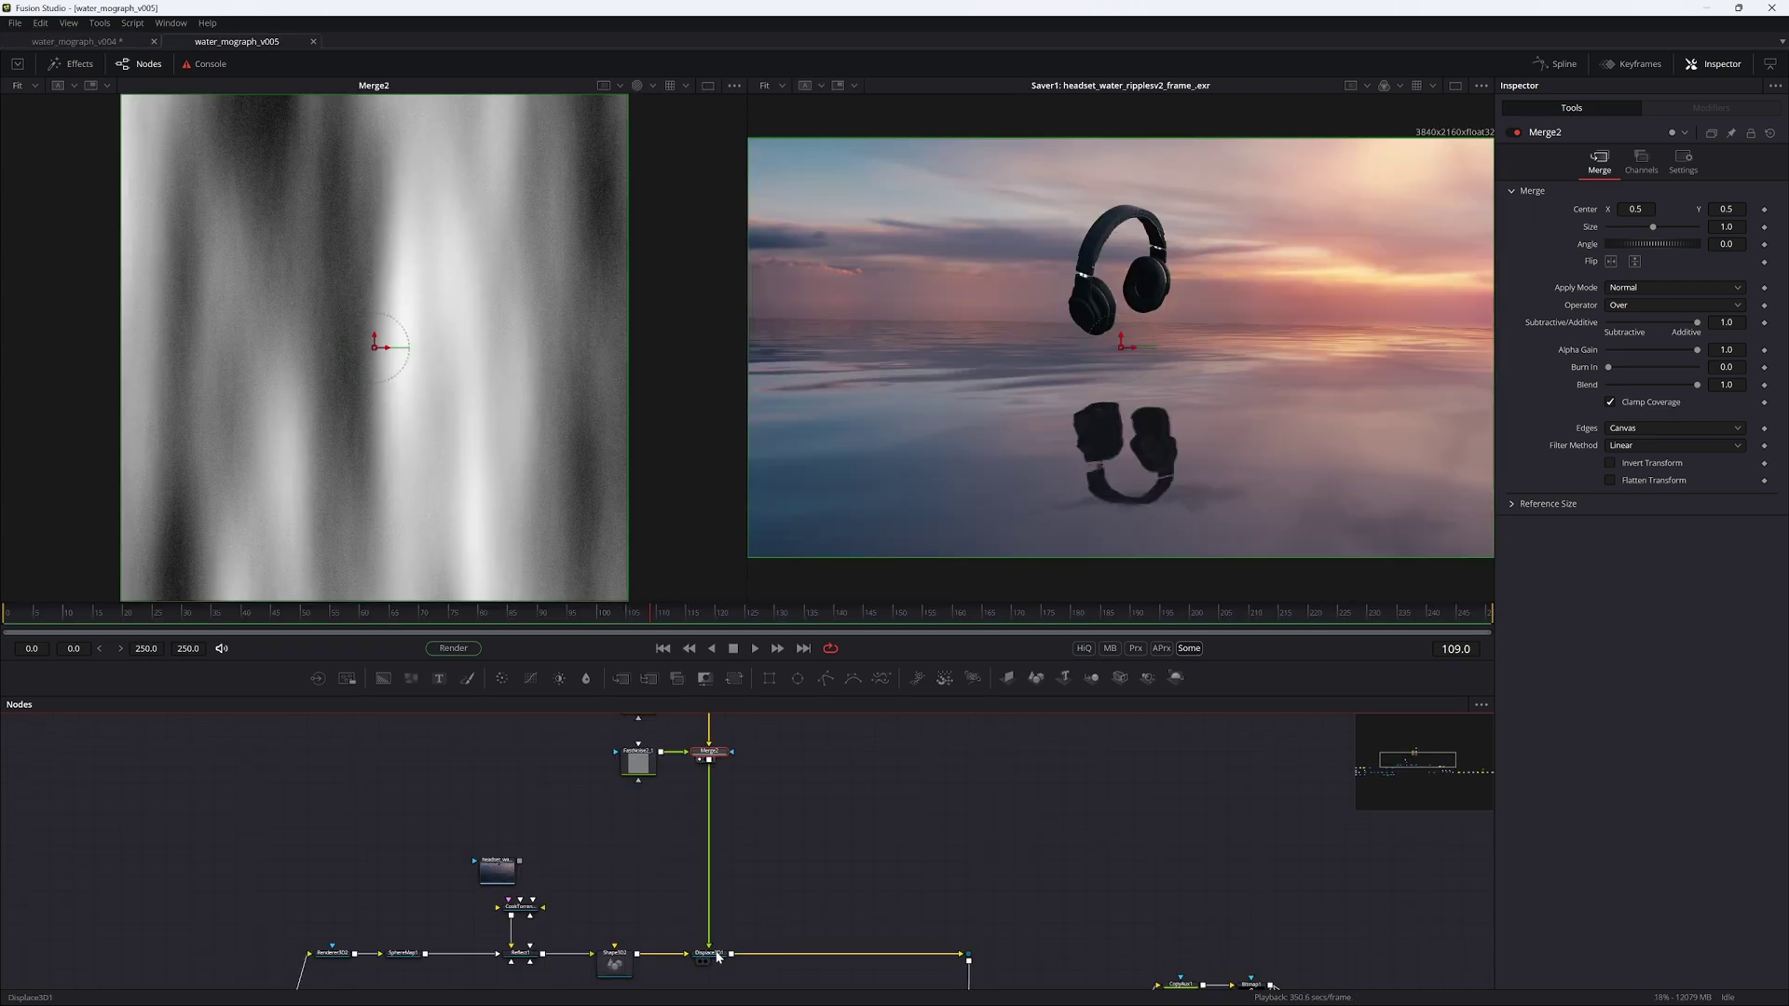
left_click(712, 958)
left_click(614, 960)
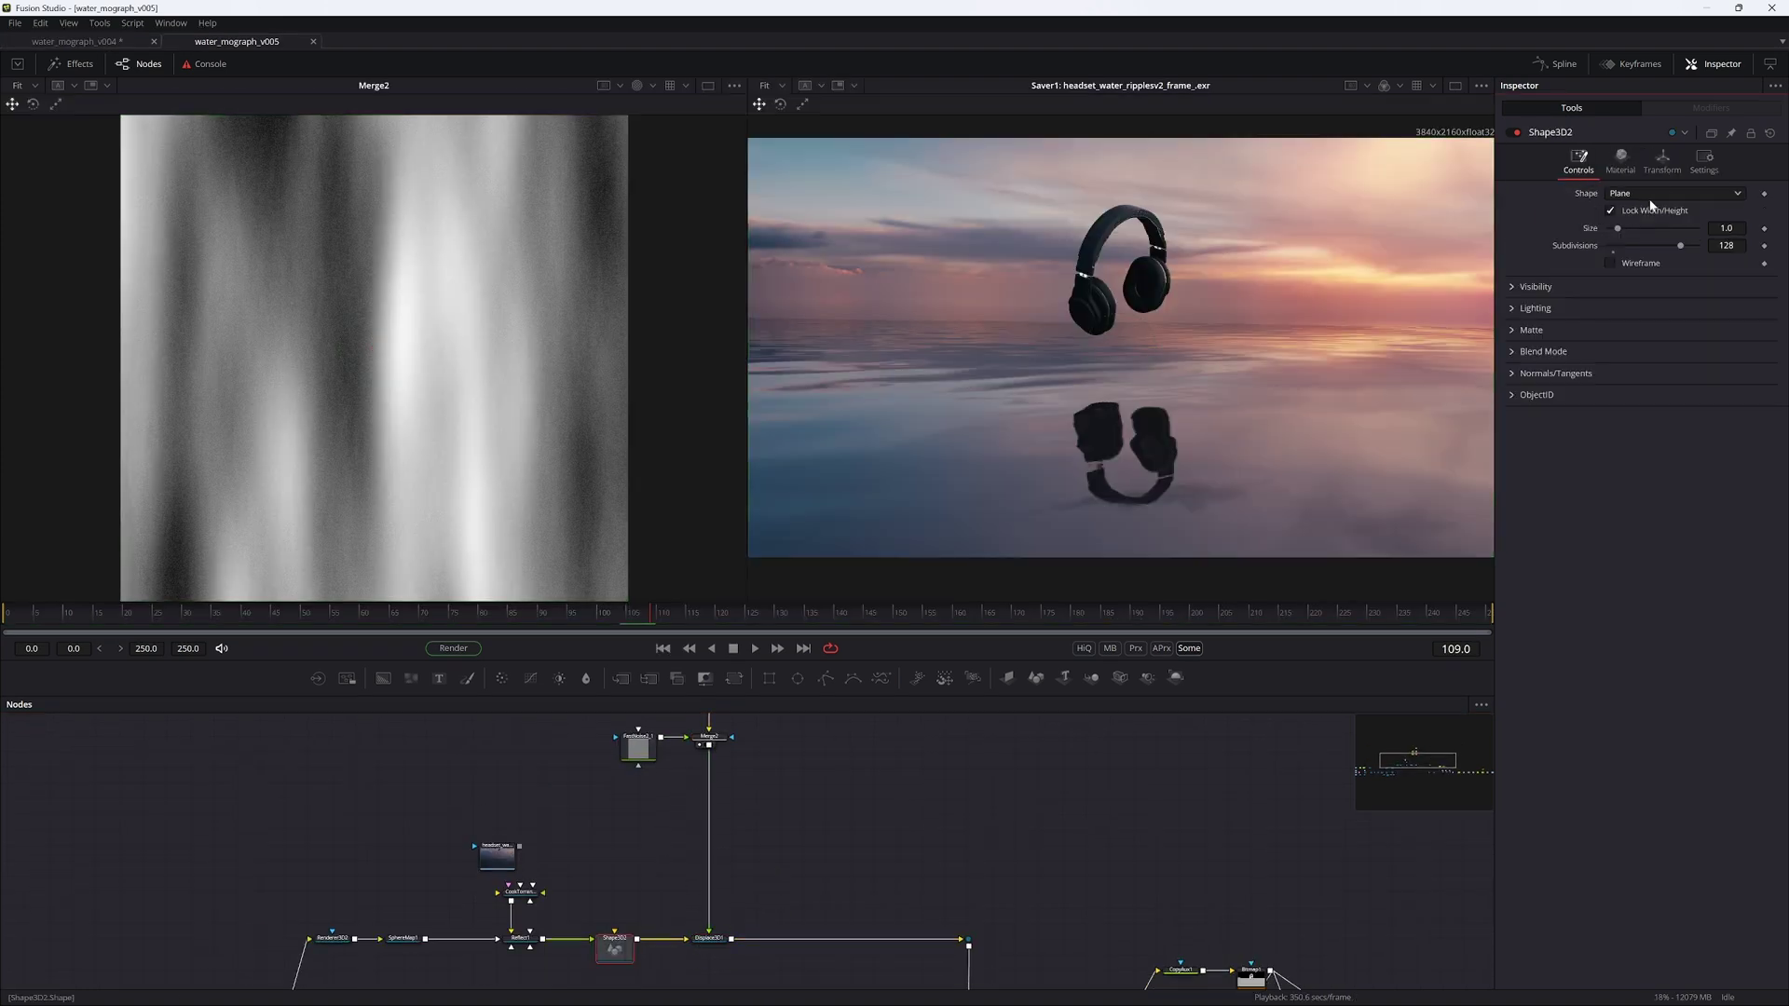
left_click(1610, 264)
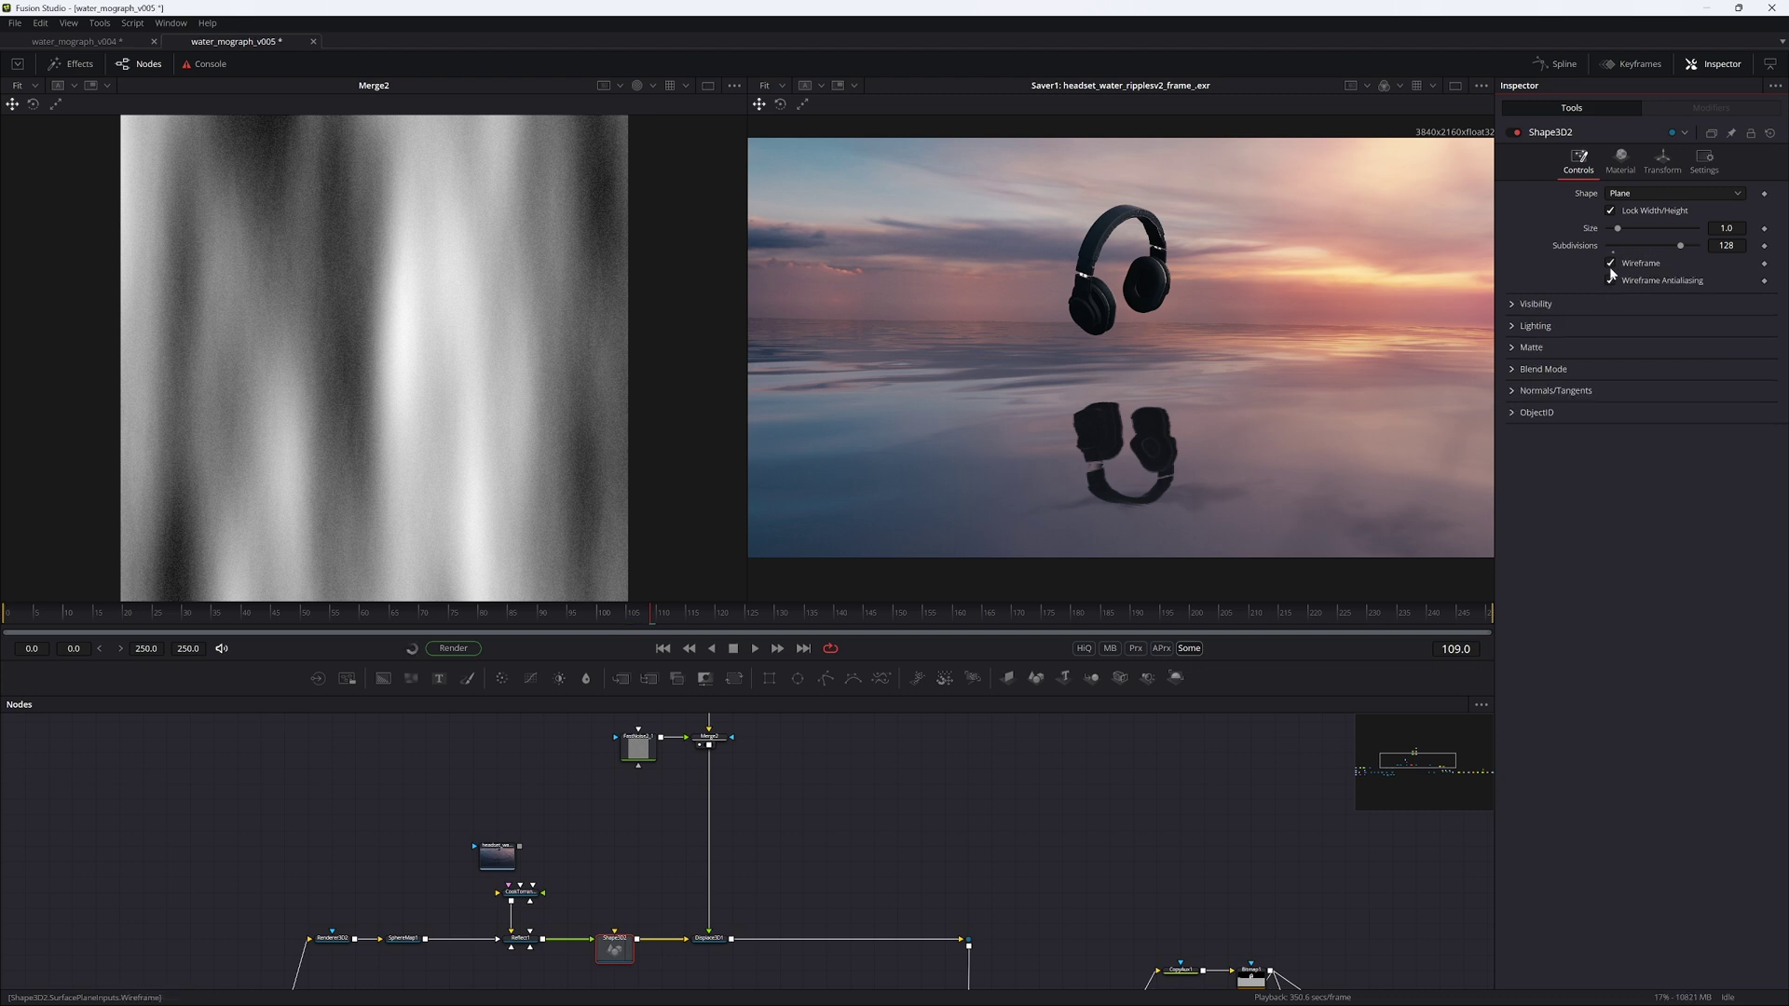
left_click(1610, 280)
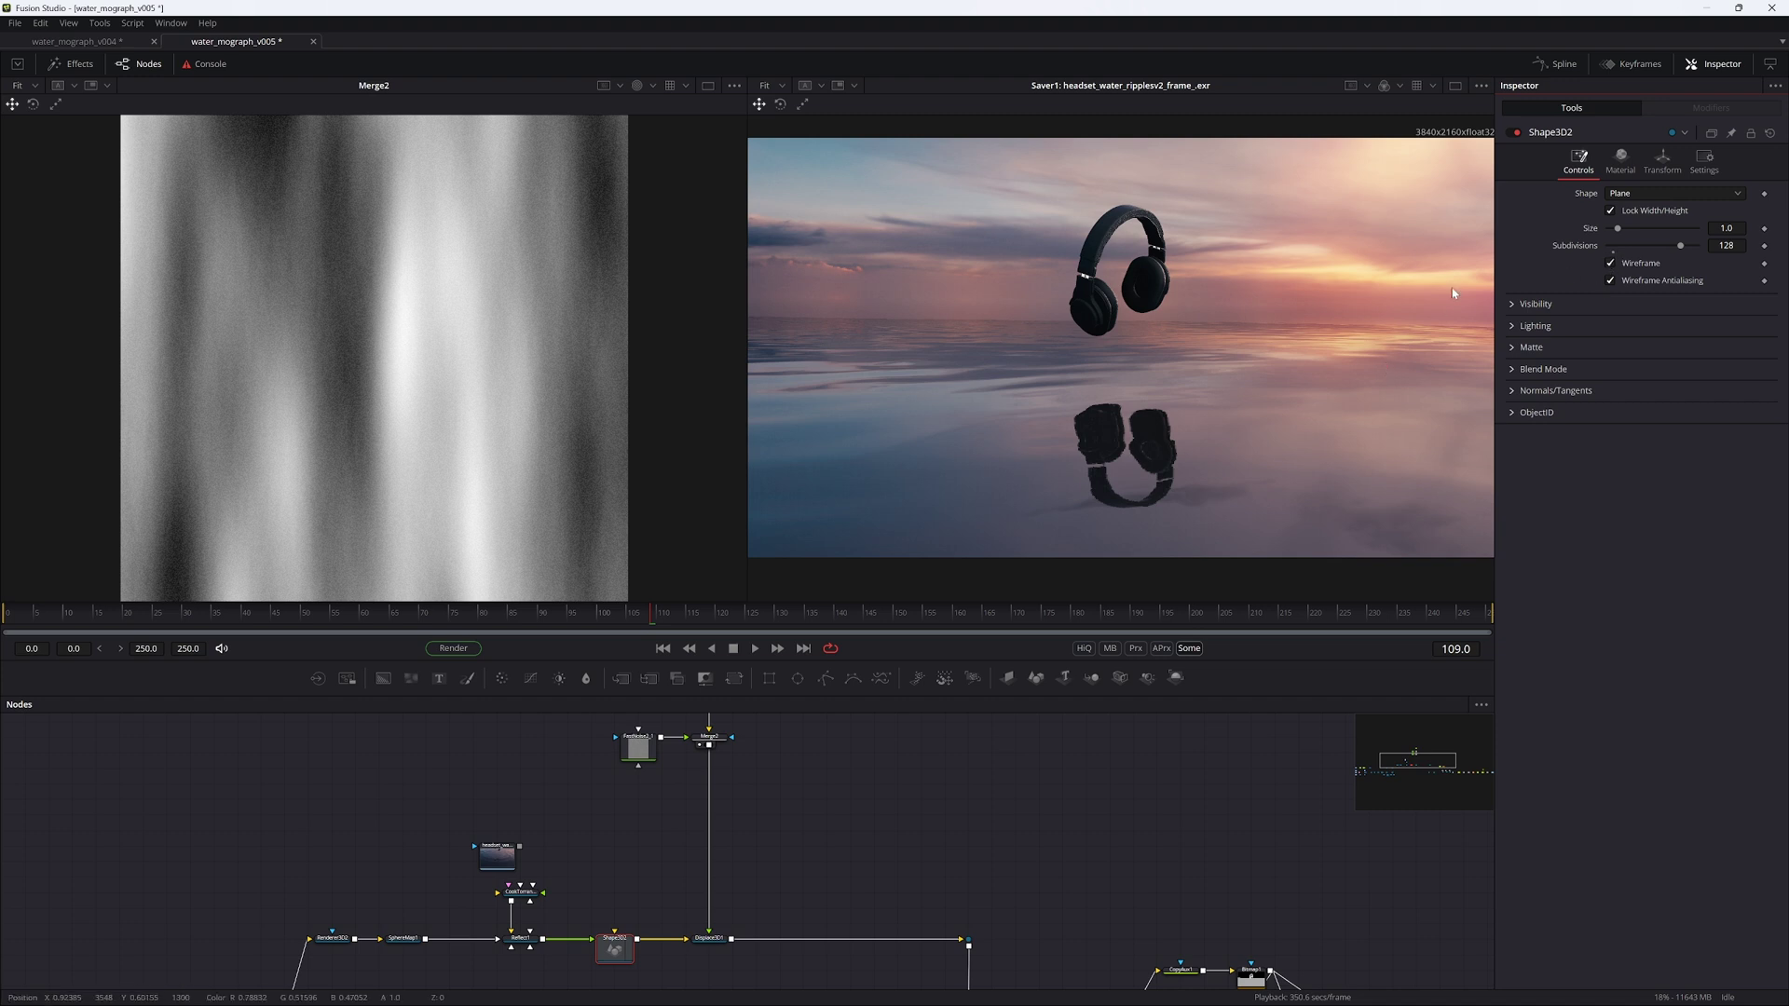
left_click(1610, 263)
left_click(892, 854)
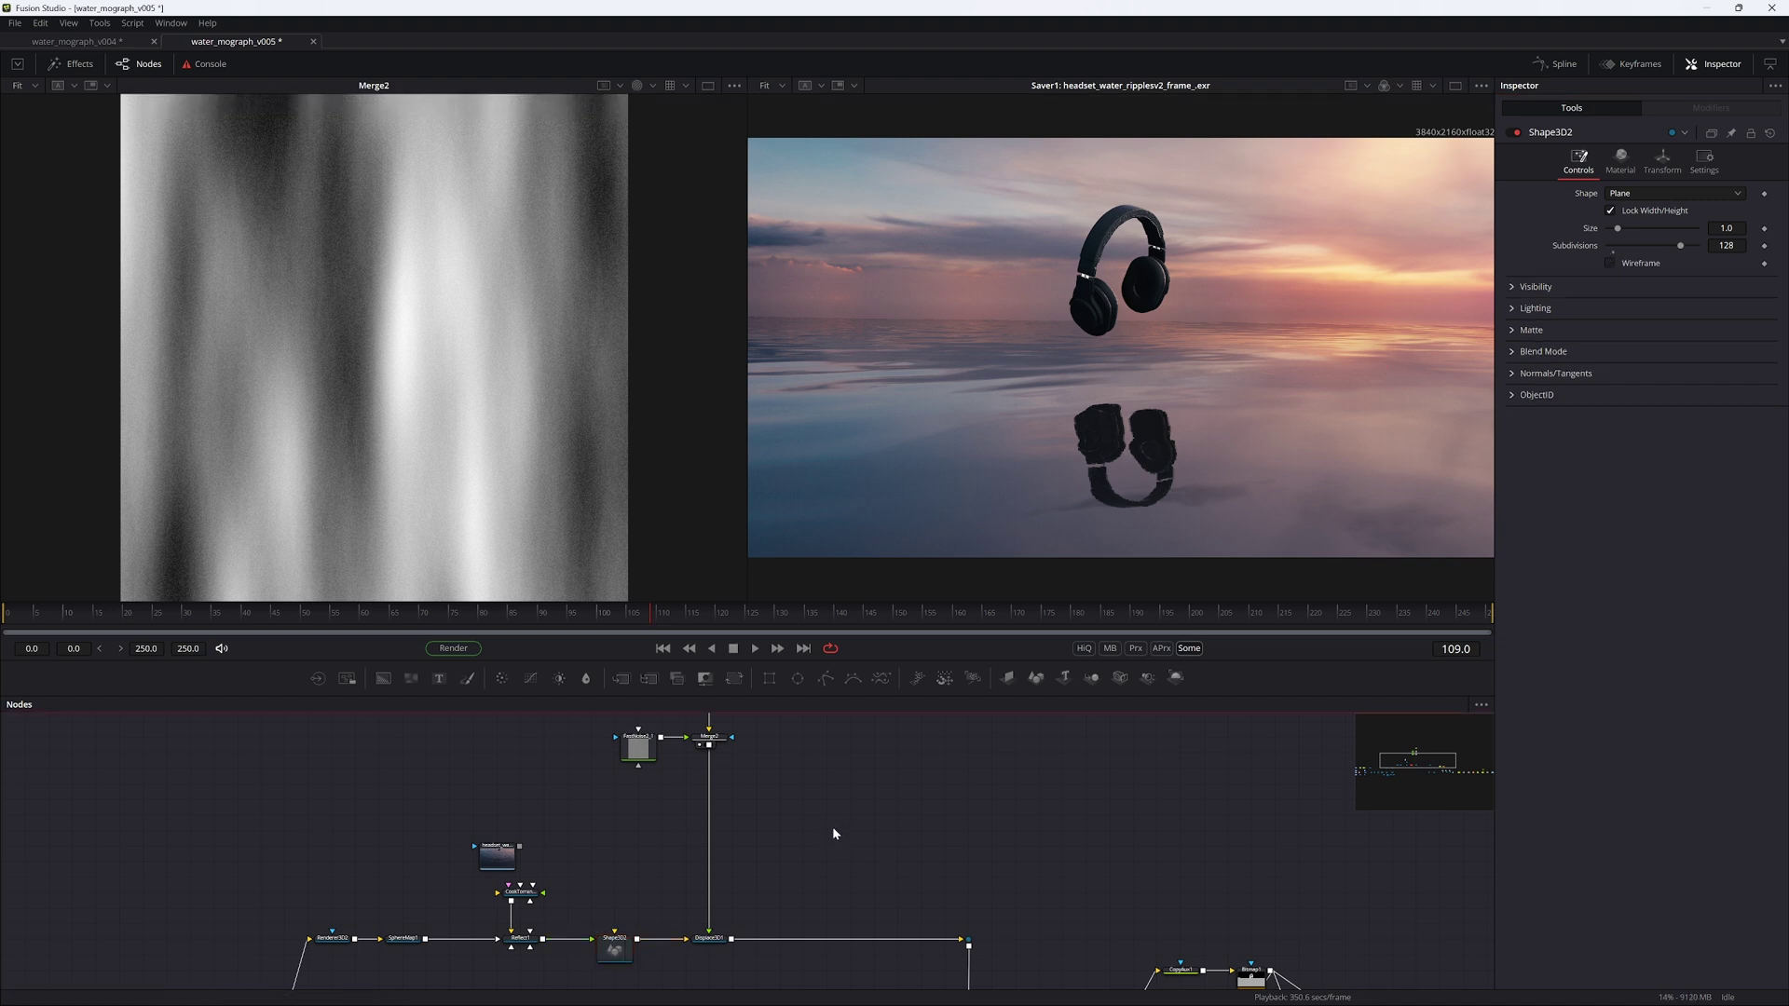
key("ctrl+s")
Step: Delete the stray image node above the reflection network and add a Create Bump Map and a Bump Map node below FastNoise2_1
left_click_drag(497, 854, 452, 794)
key("Delete")
key("shift+space")
type("merge")
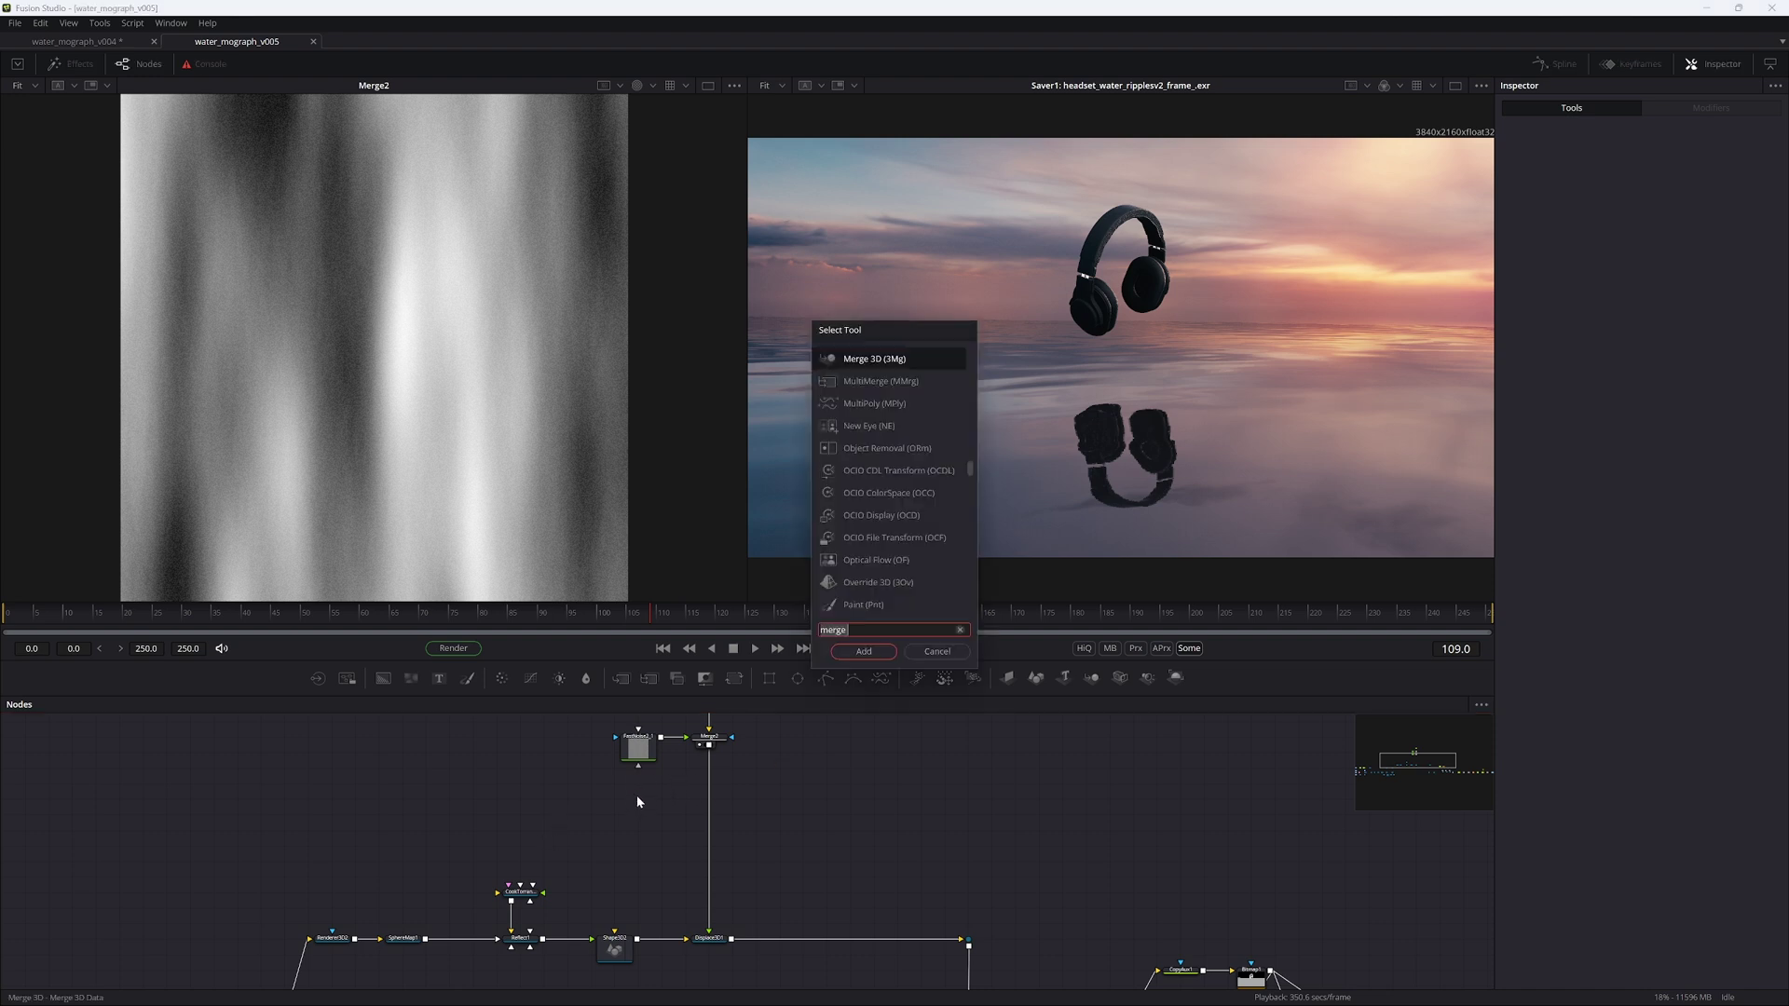
type("create")
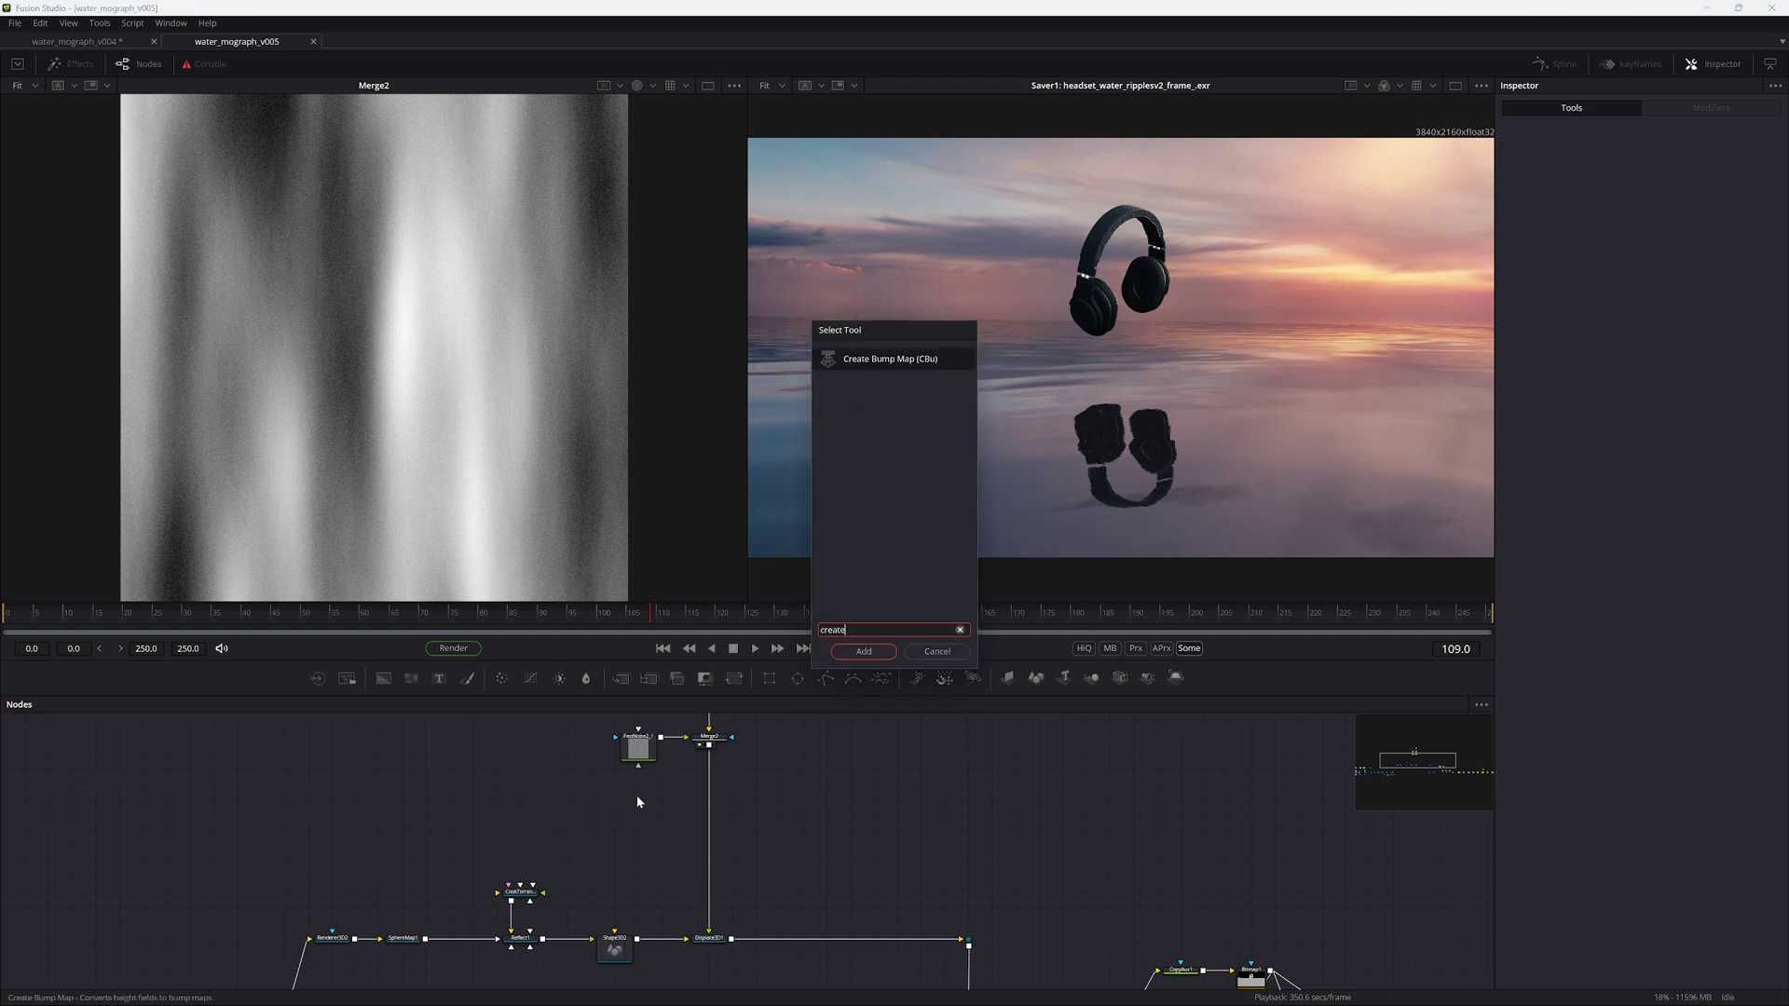
key("Return")
key("shift+space")
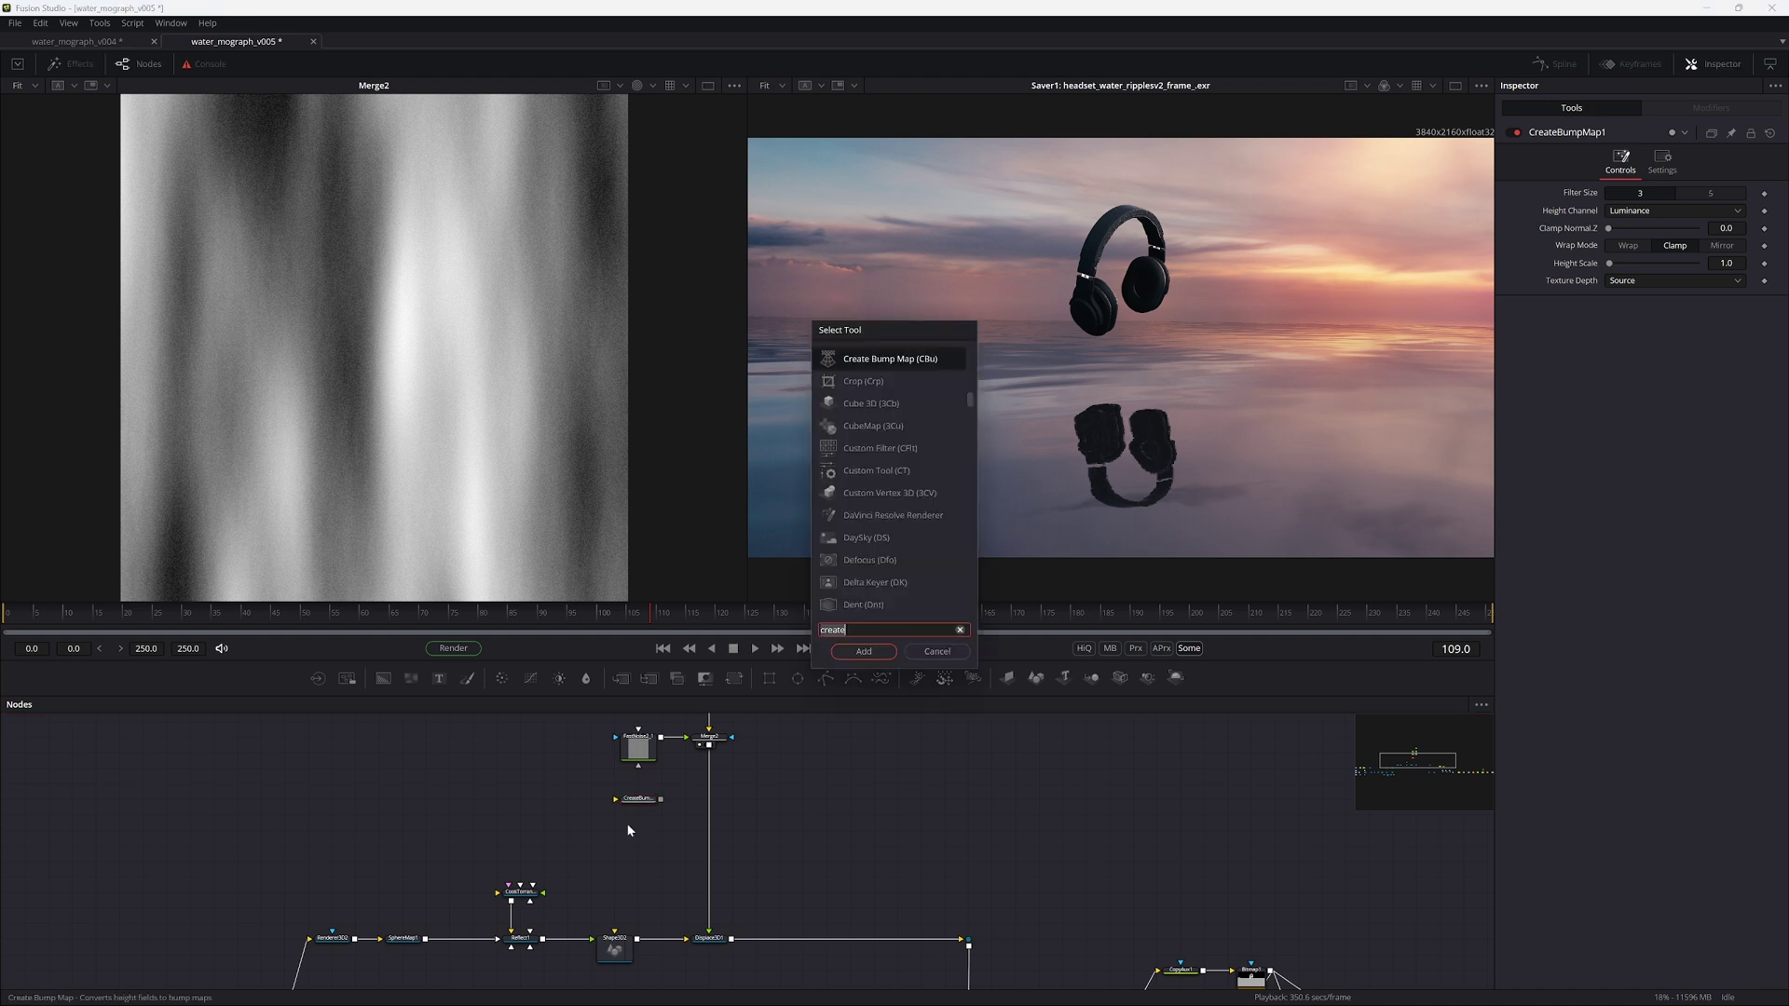
type("bump")
key("Return")
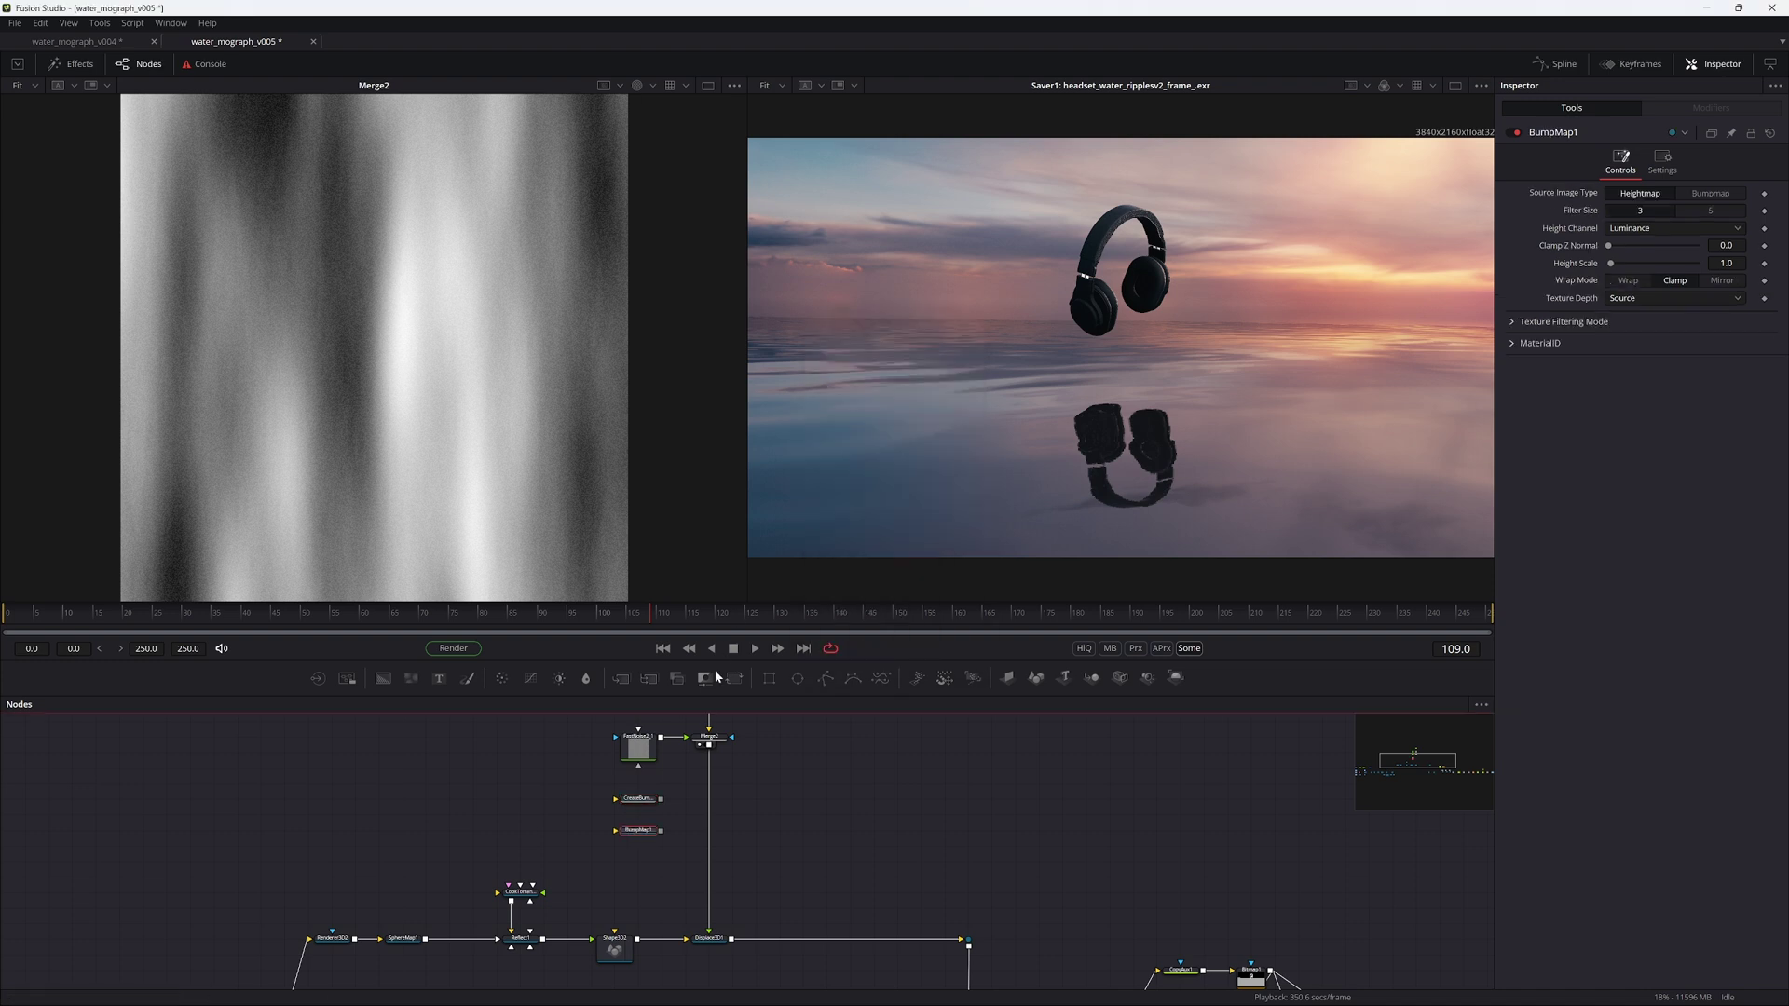
Step: Connect Merge2 through CreateBumpMap1 into BumpMap1, view CreateBumpMap1 and toggle the viewer's normalized color range
left_click_drag(710, 745, 565, 810)
left_click(638, 798)
key("1")
left_click(500, 416)
left_click(733, 85)
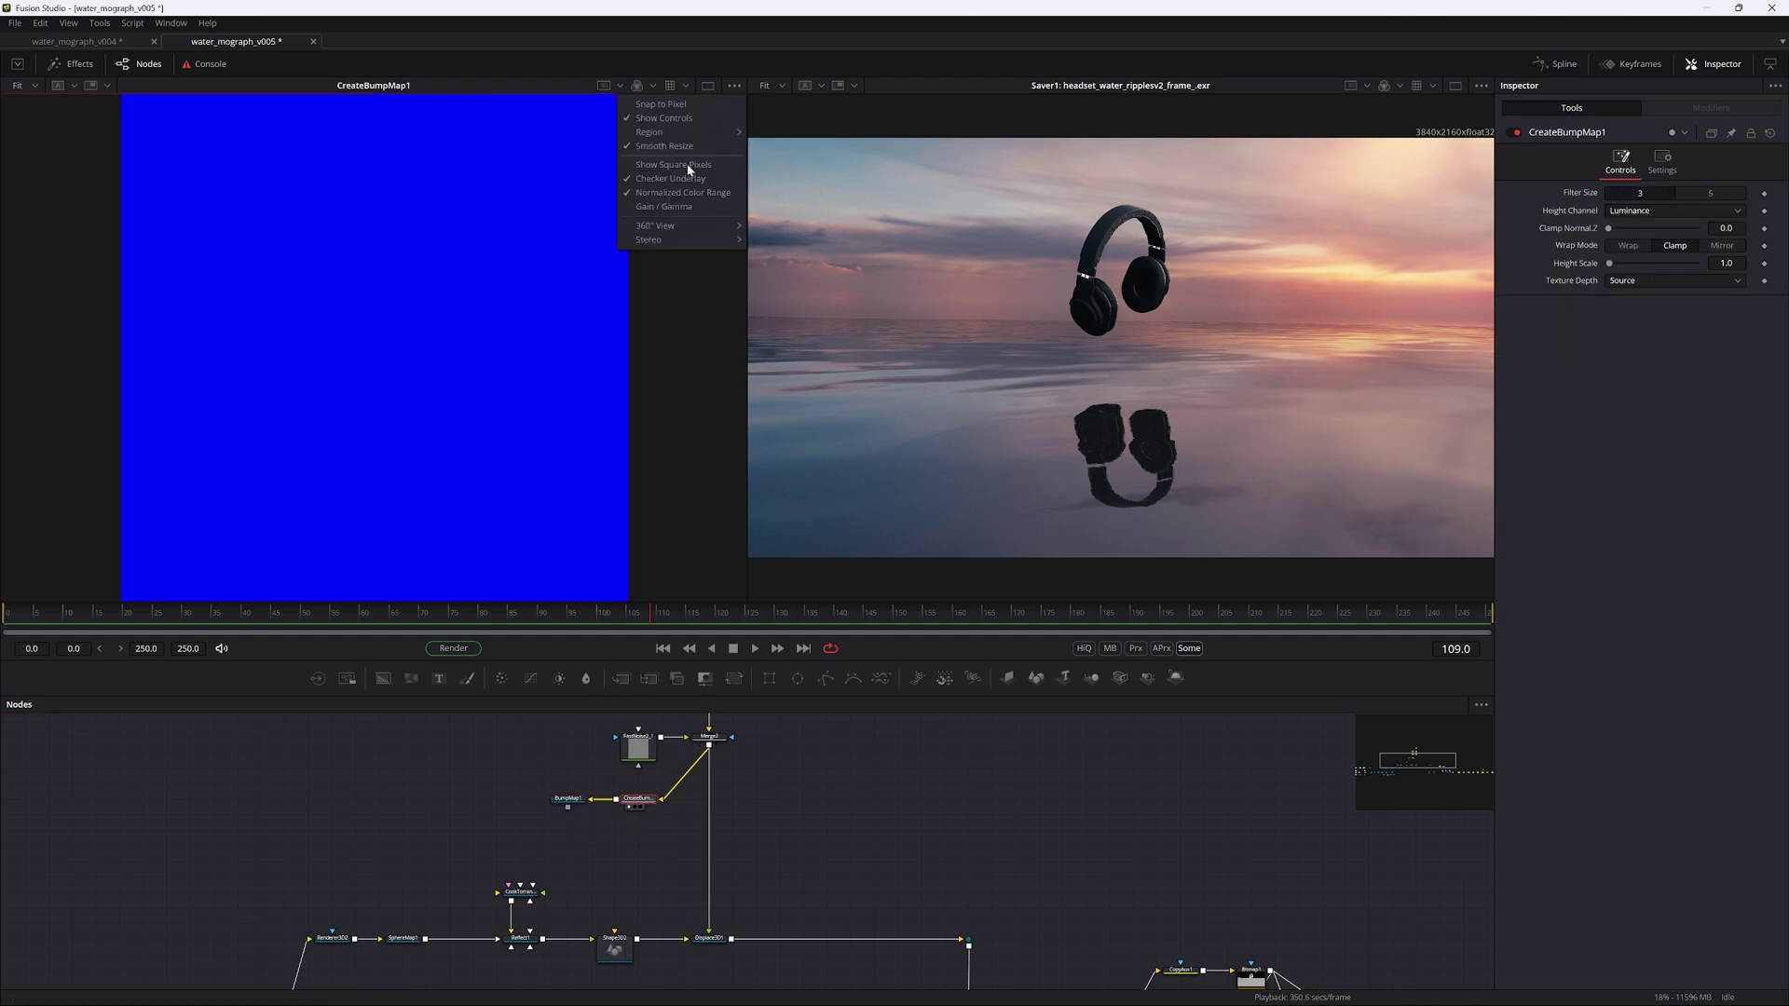
left_click(672, 193)
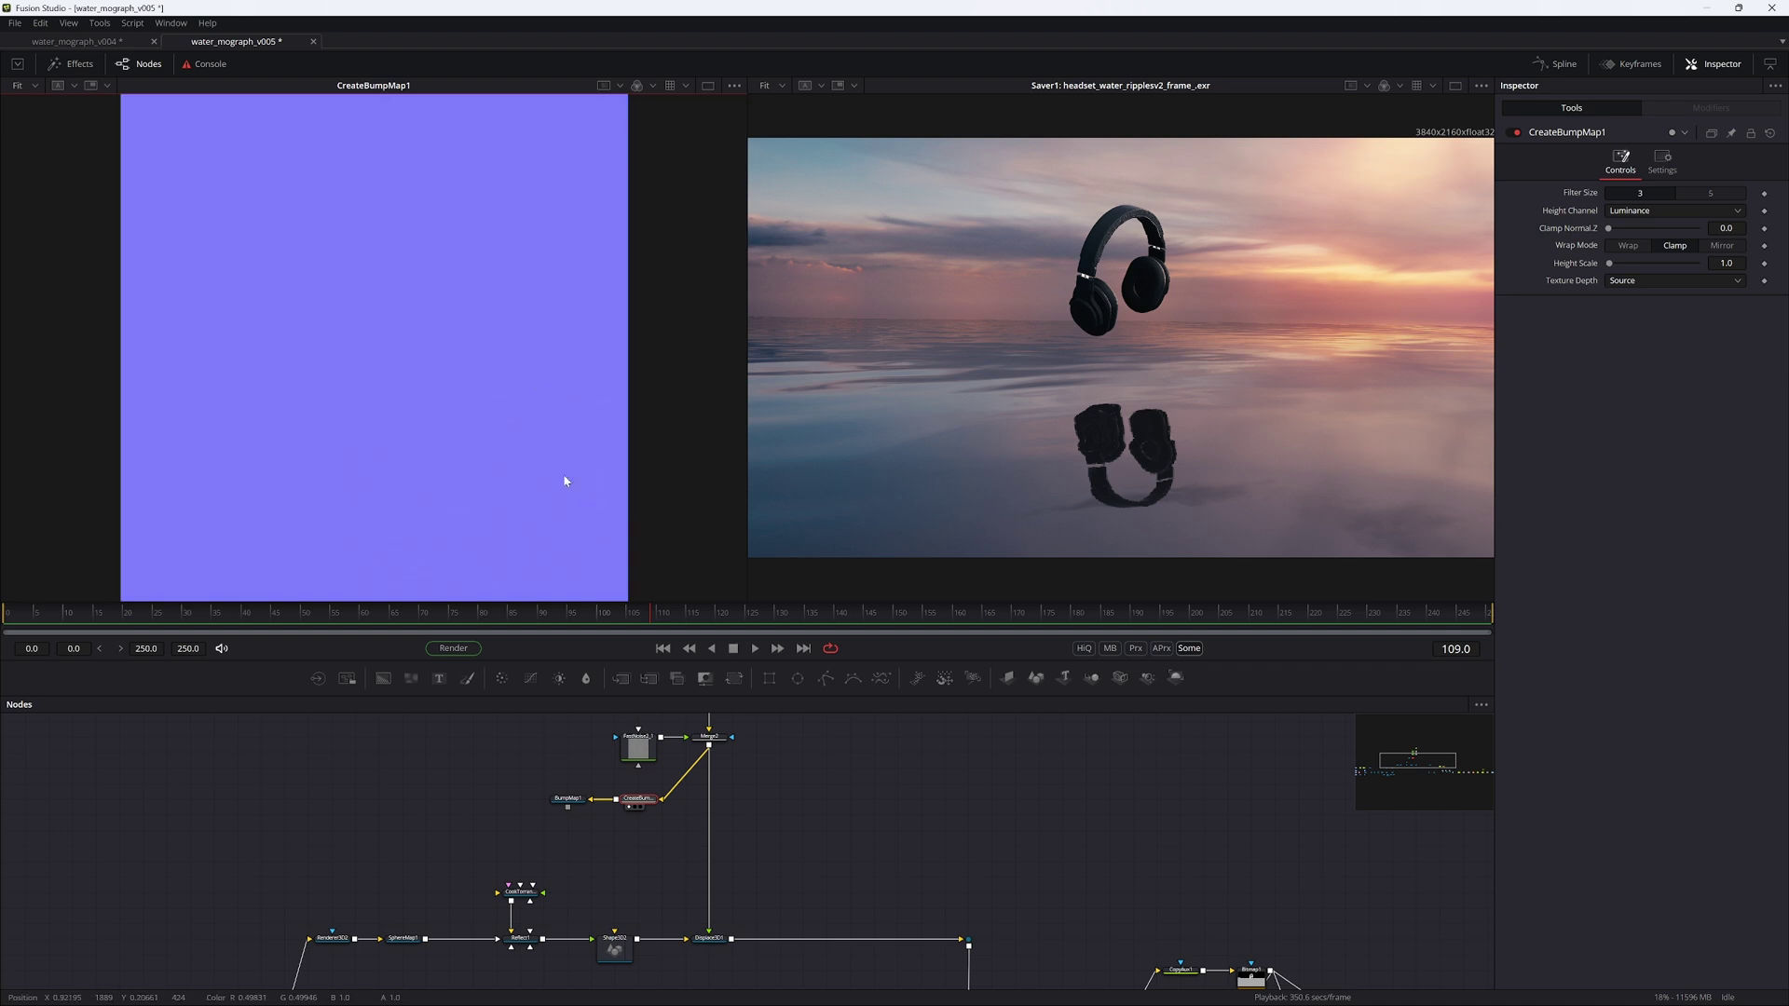
Step: Raise CreateBumpMap1's height scale to 100, examine the bump detail up close and save
key("ctrl+s")
left_click_drag(1617, 268, 1666, 268)
scroll(443, 263, "up", 8, "ctrl")
middle_click_drag(663, 227, 389, 335)
key("ctrl+s")
key("ctrl+f")
Step: View BumpMap1 on the material sphere and set its source image type to Bumpmap
left_click(579, 799)
key("1")
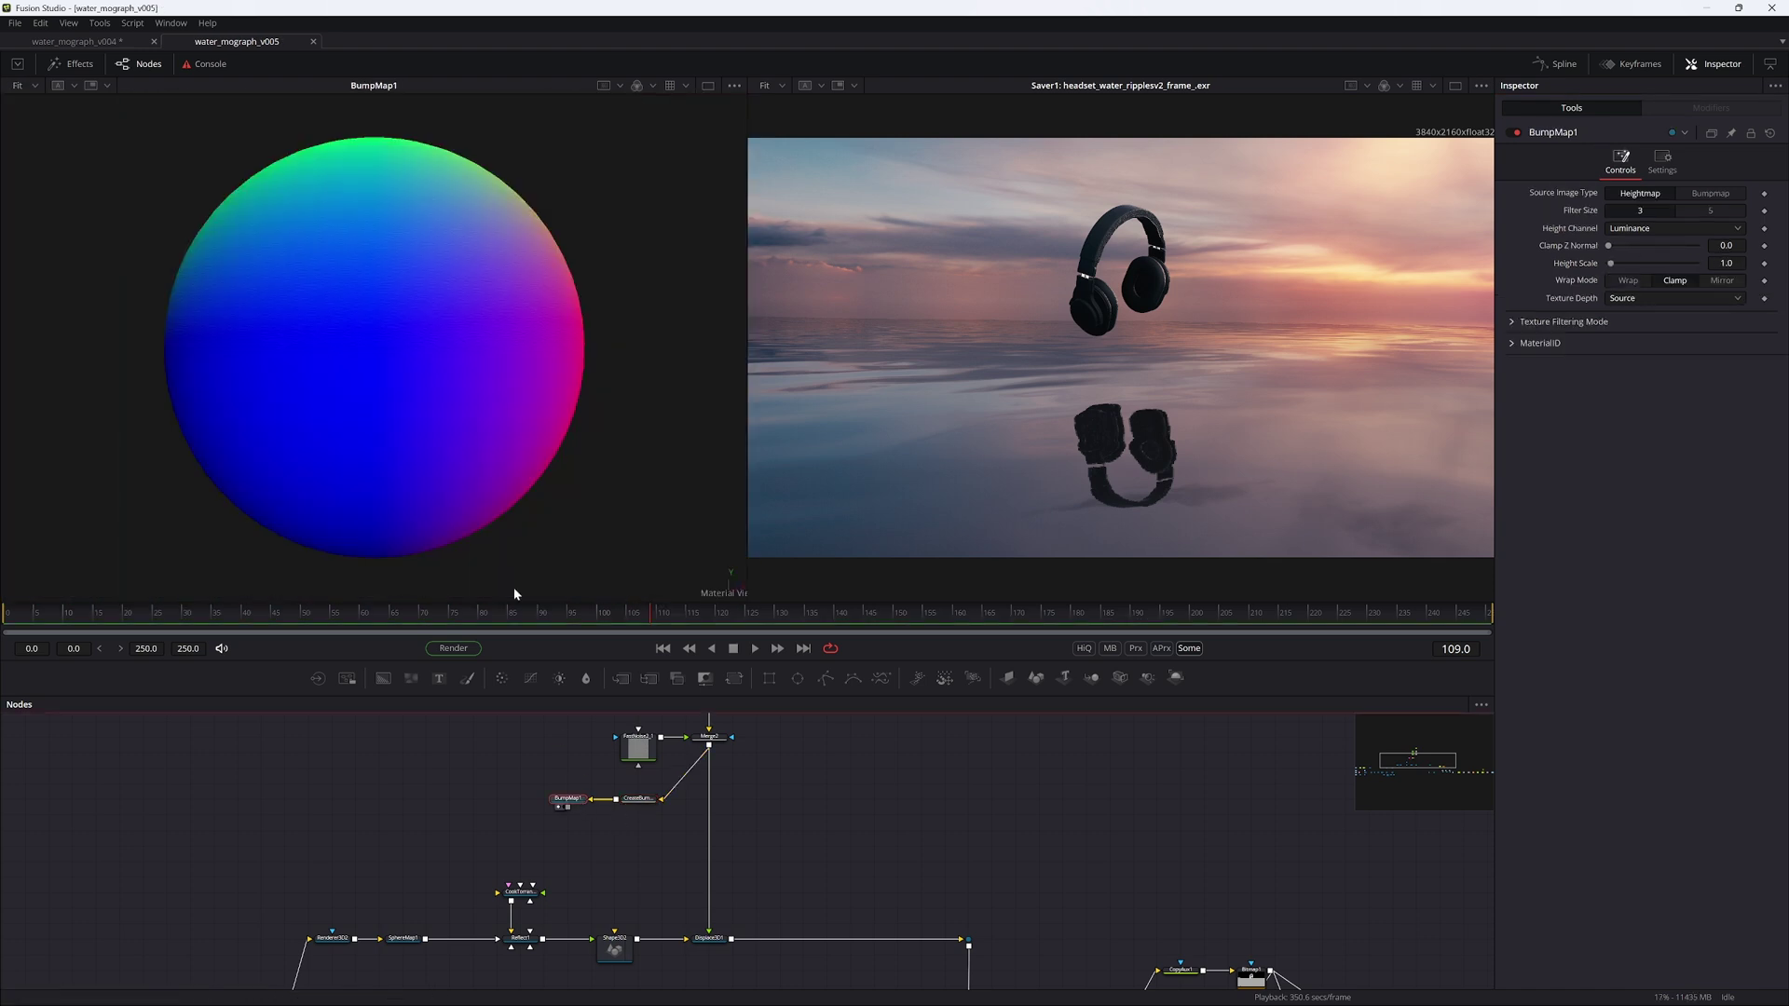
left_click(1707, 197)
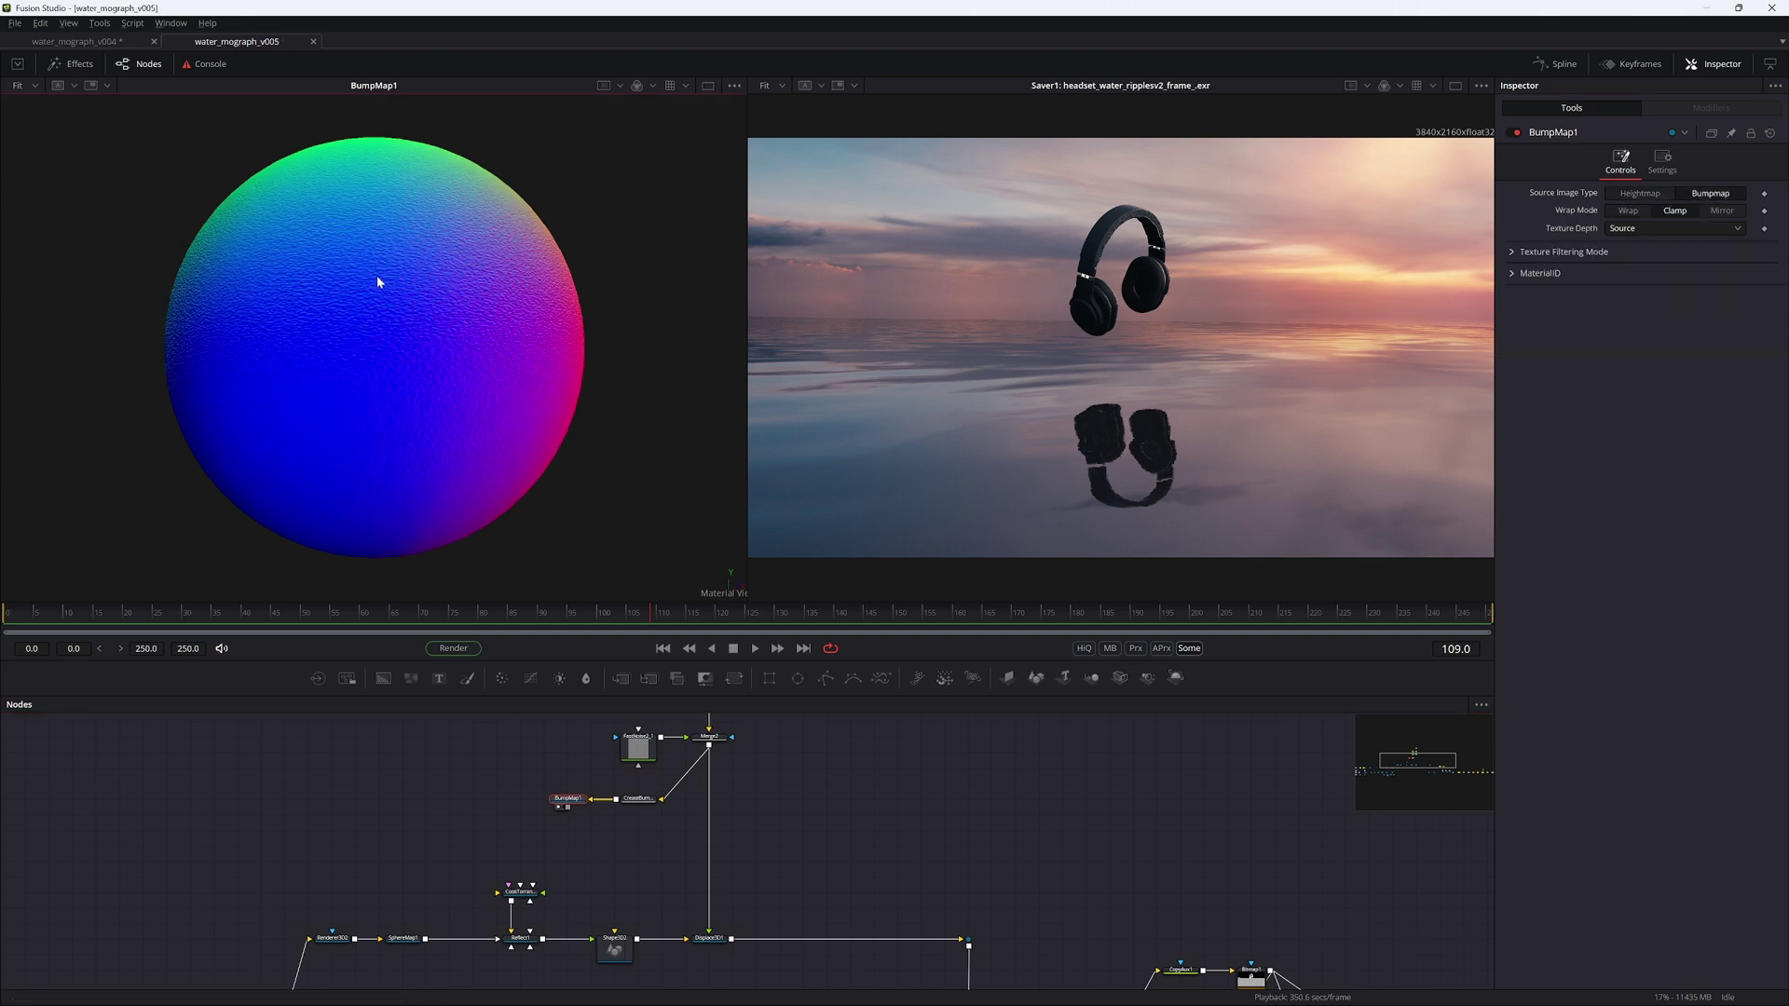
middle_click_drag(387, 265, 539, 409, "alt")
Step: Connect BumpMap1 to the bump map input of Reflect1 and save the composition
middle_click_drag(557, 870, 502, 783)
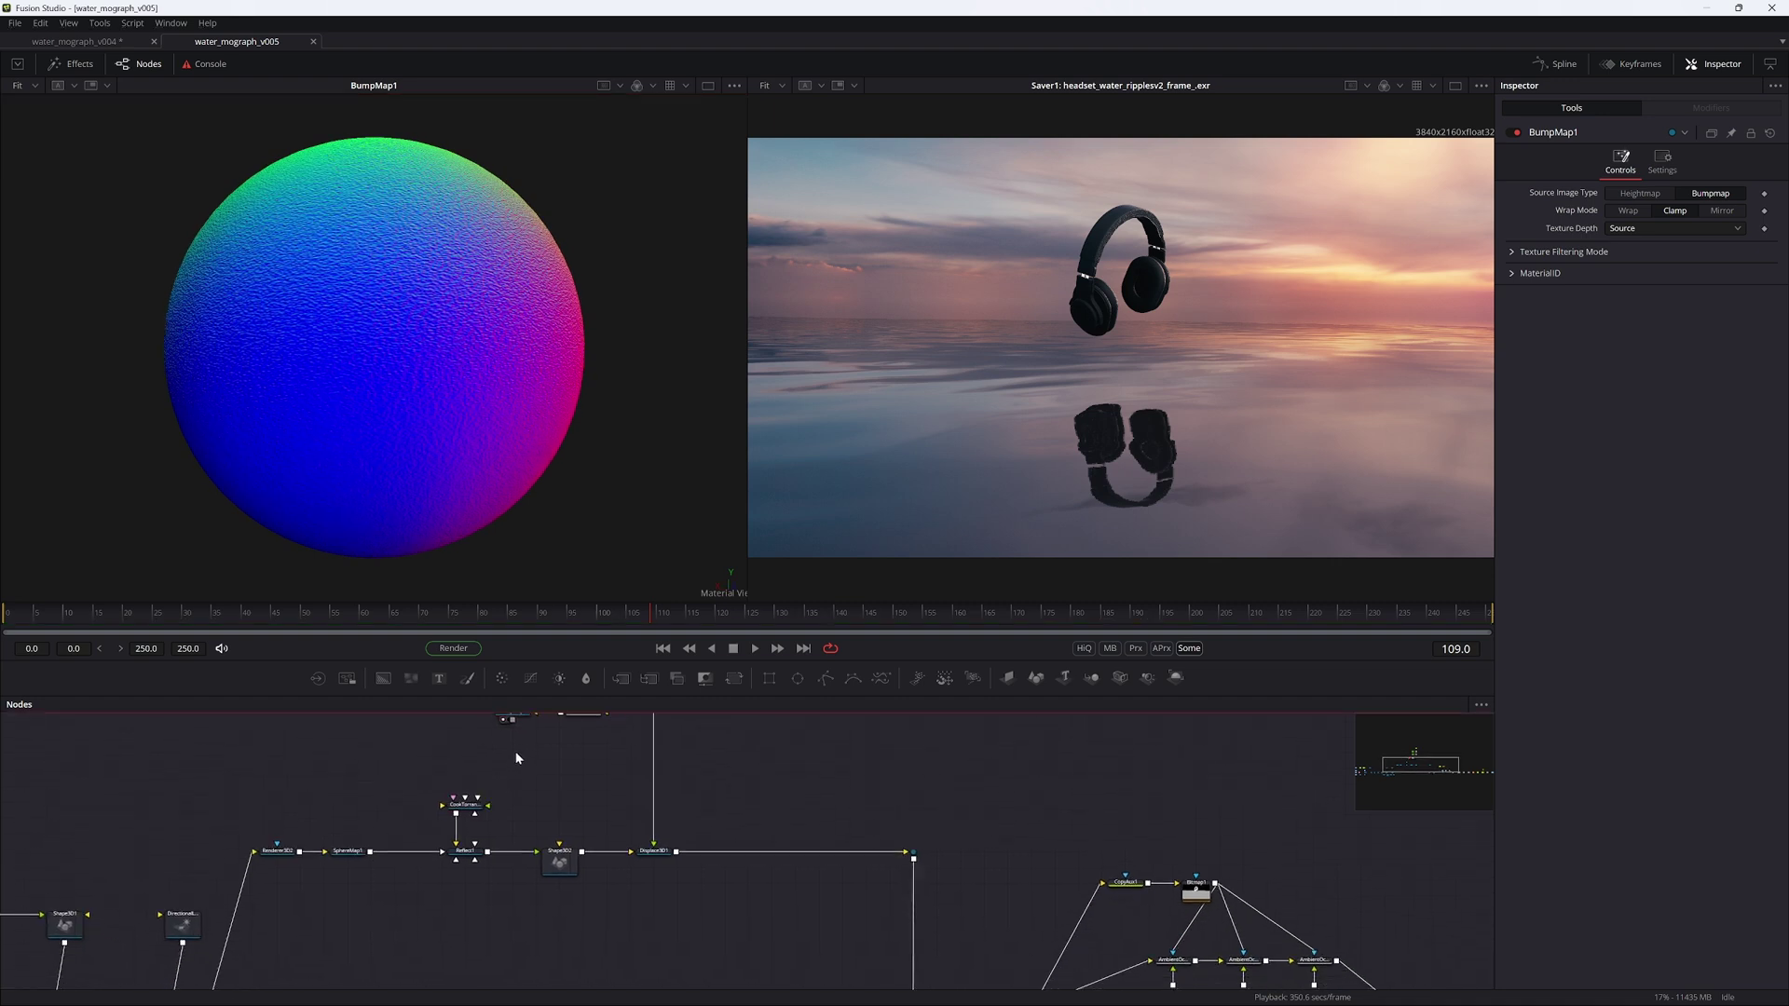
scroll(510, 775, "up", 2)
left_click_drag(510, 752, 466, 891)
left_click(526, 939)
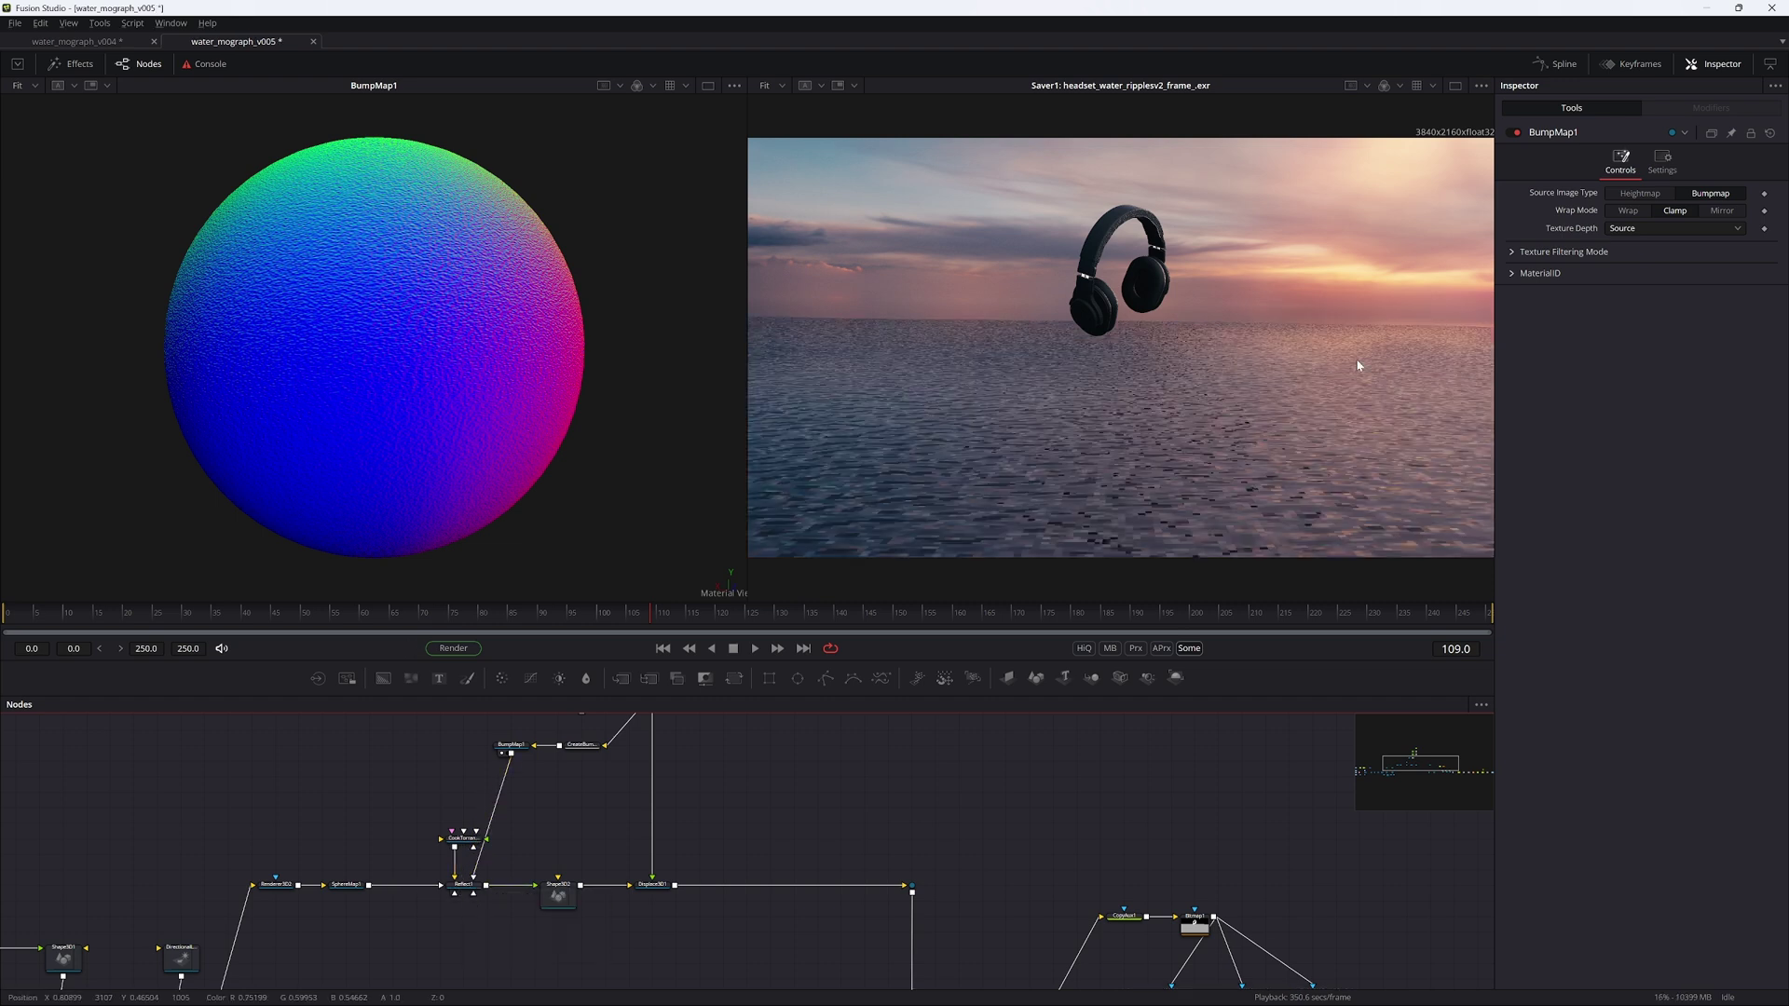
key("ctrl+s")
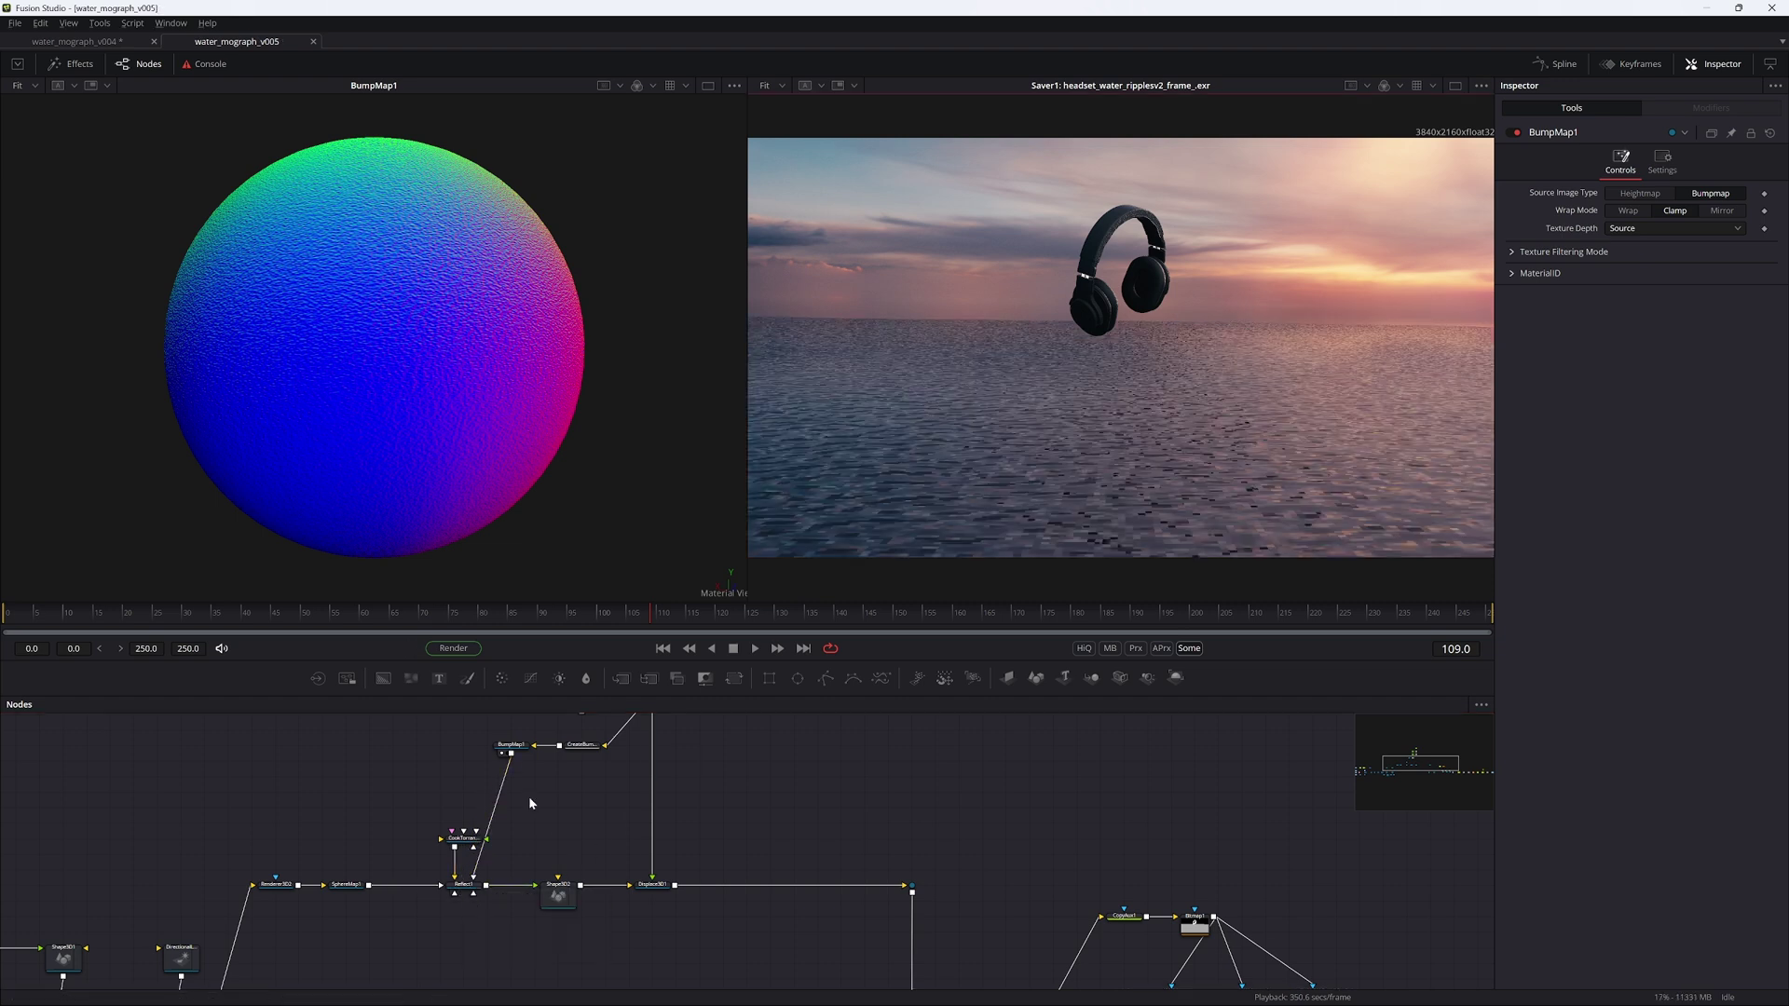
Step: Set CreateBumpMap1's height scale to 5 and save the composition
left_click(581, 744)
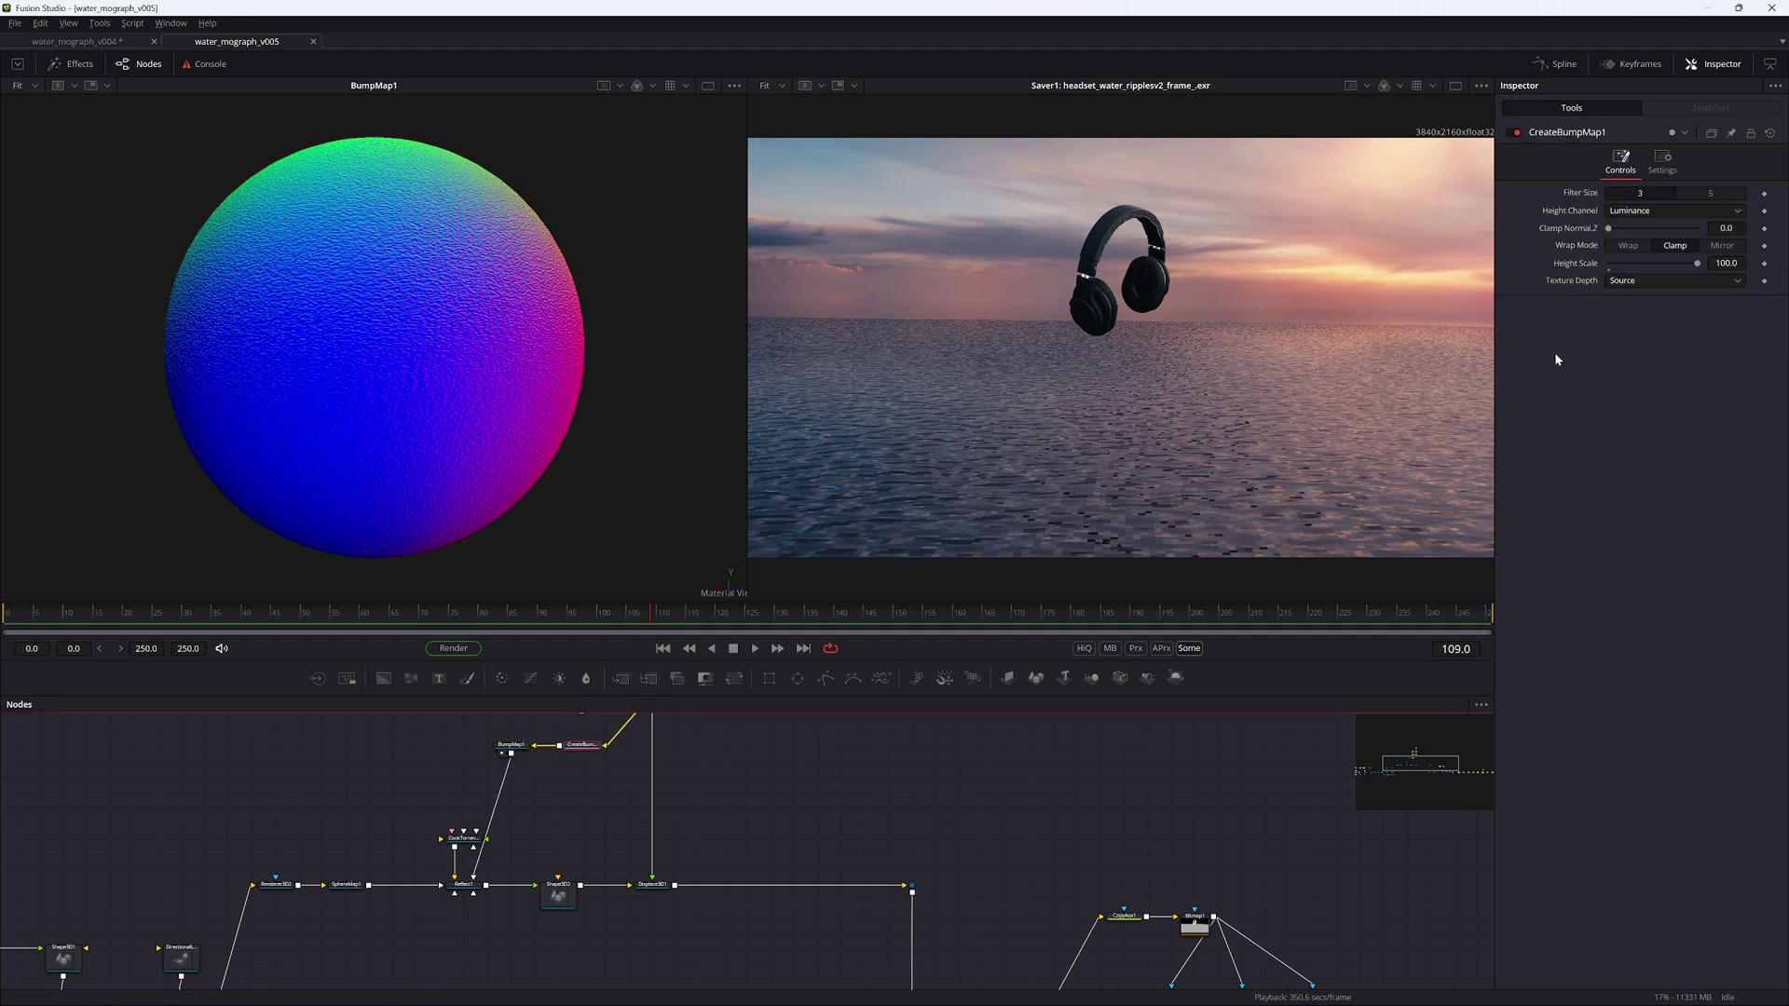
left_click(1724, 263)
key("ctrl+a")
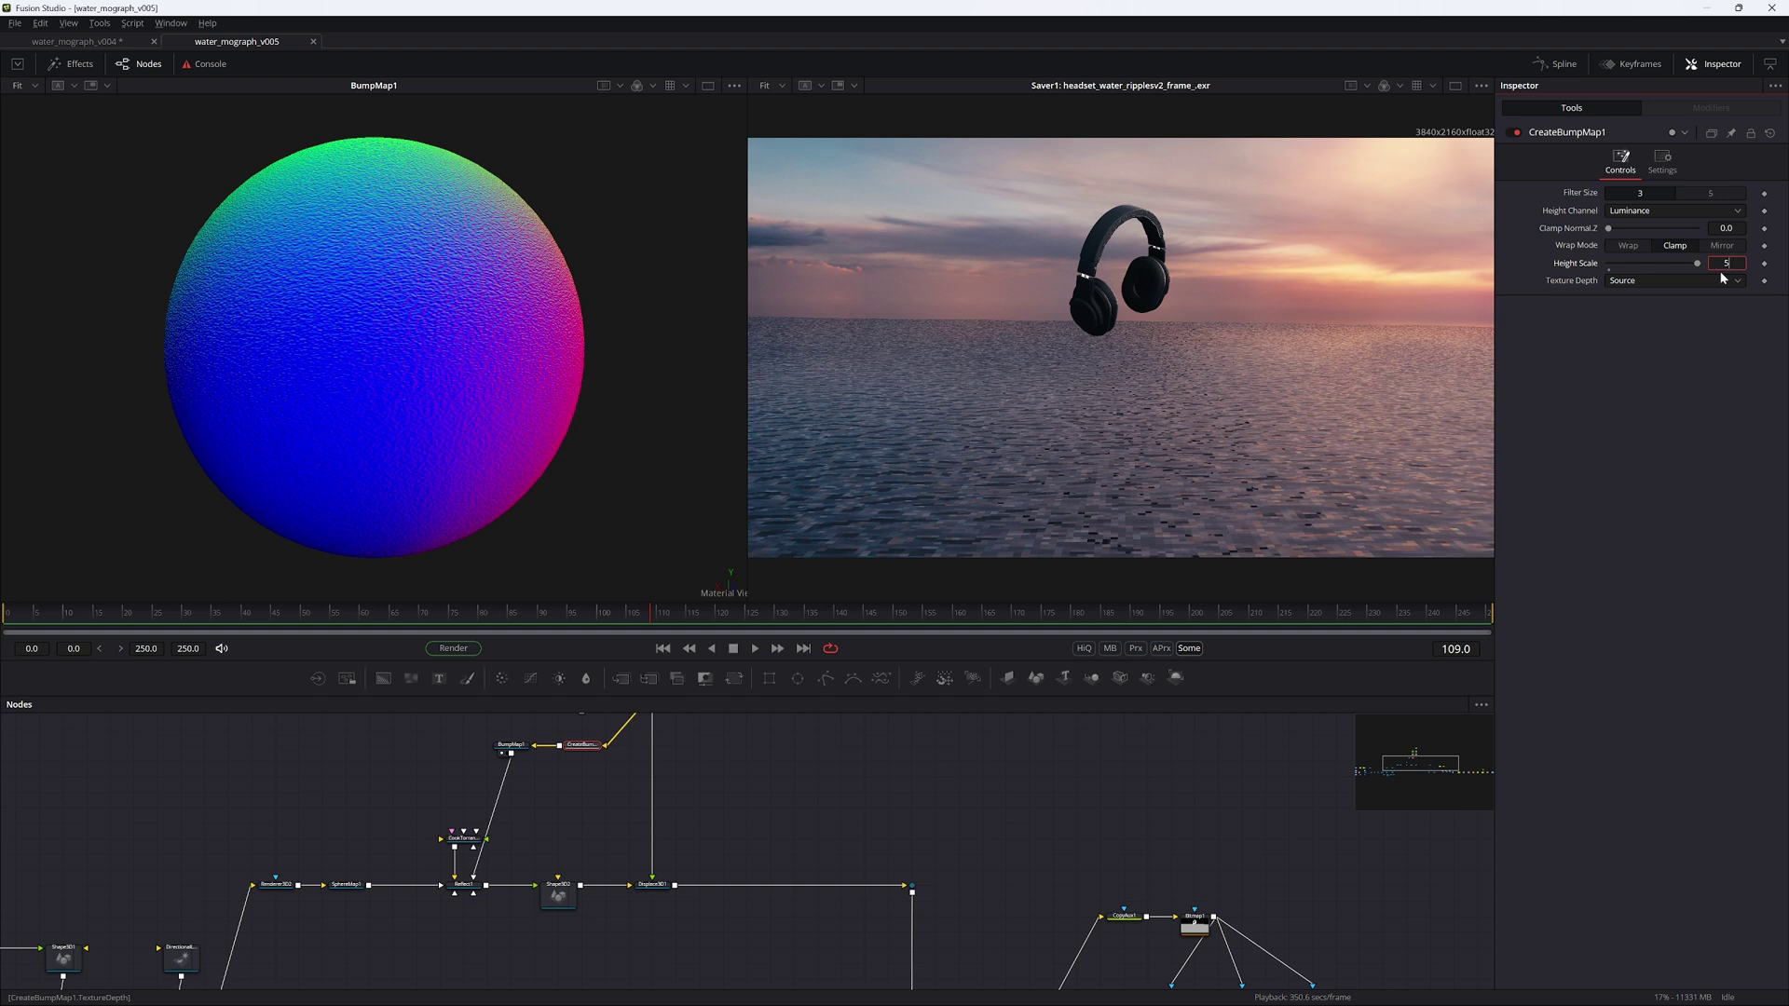
type("5")
key("Tab")
left_click(1659, 475)
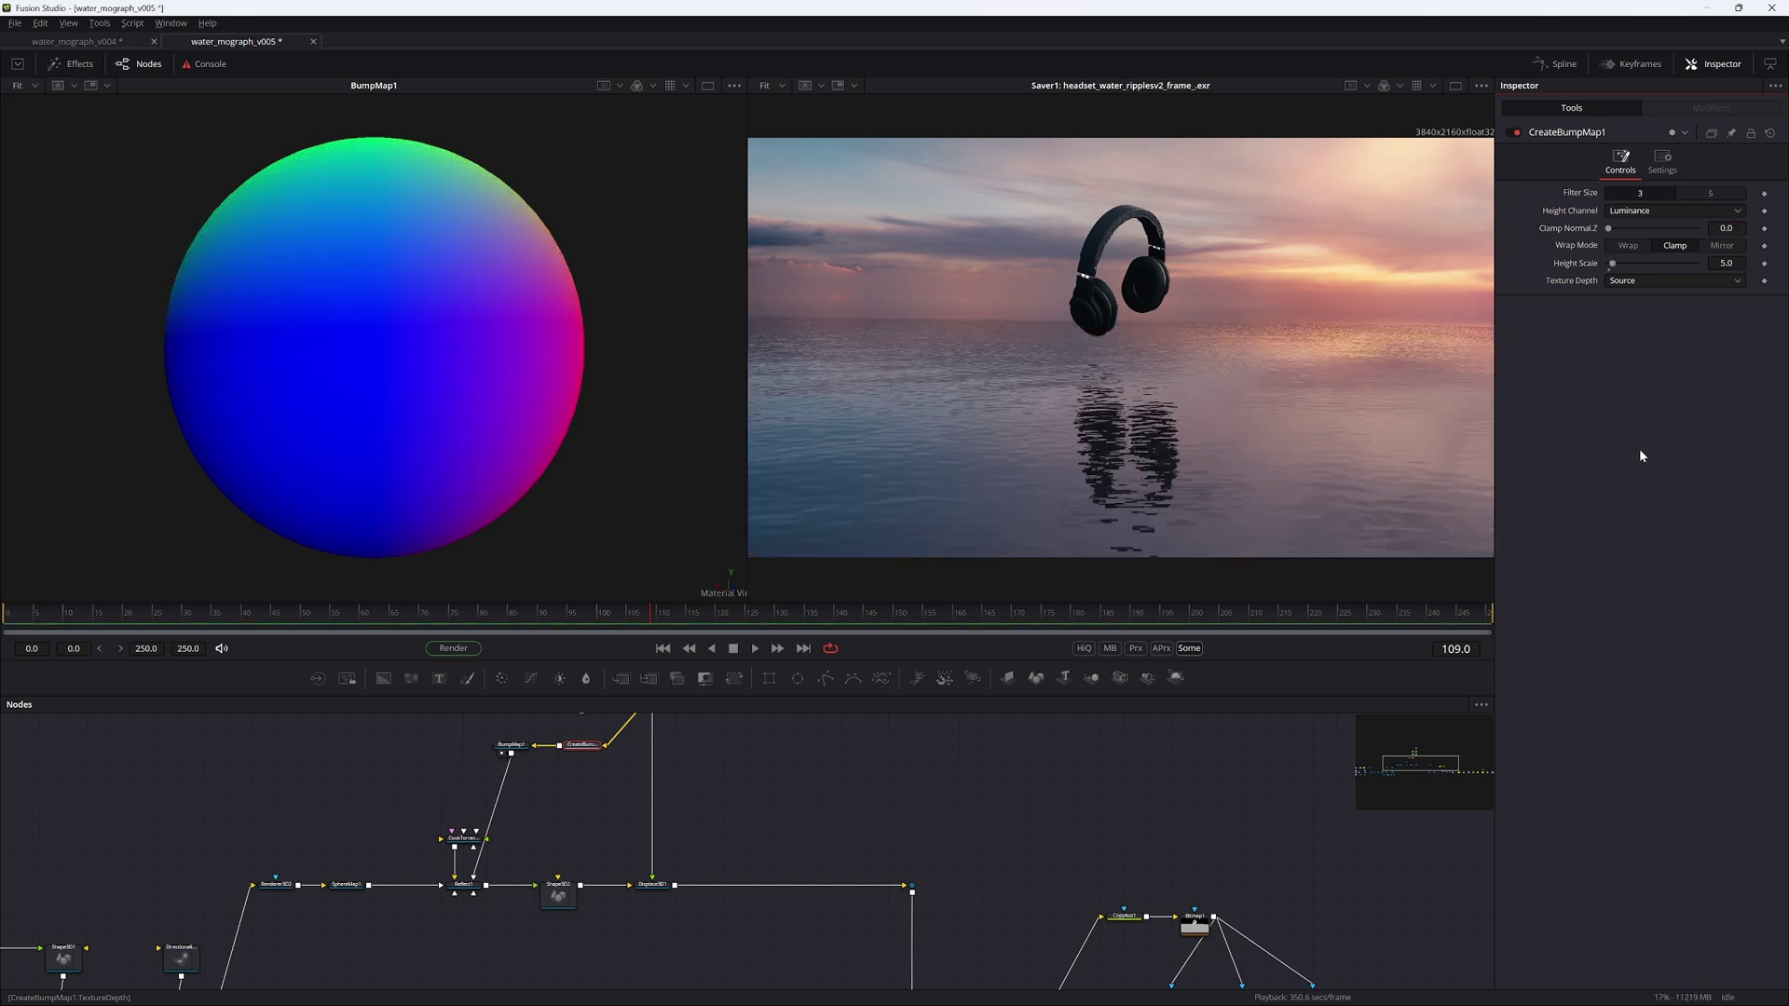
key("ctrl+s")
Step: Enable high-quality rendering and check the rippled headphone reflection in Saver1, up close and in playback
scroll(1144, 491, "up", 6)
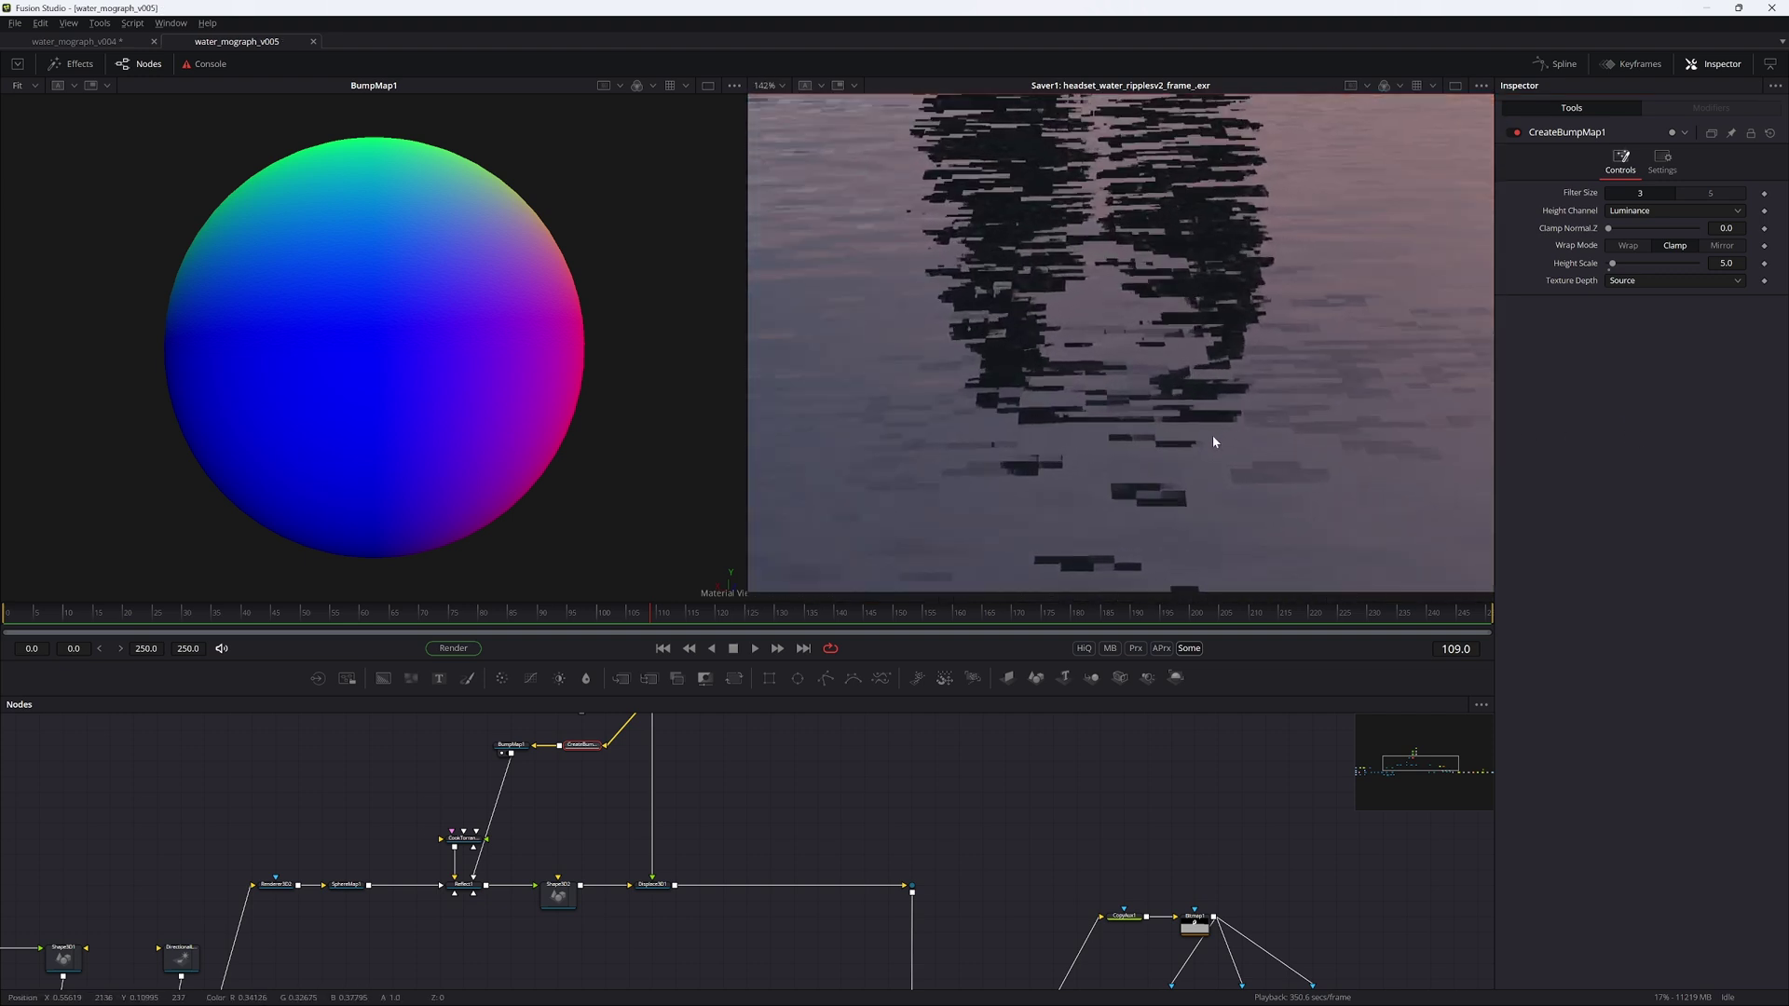
left_click(1083, 648)
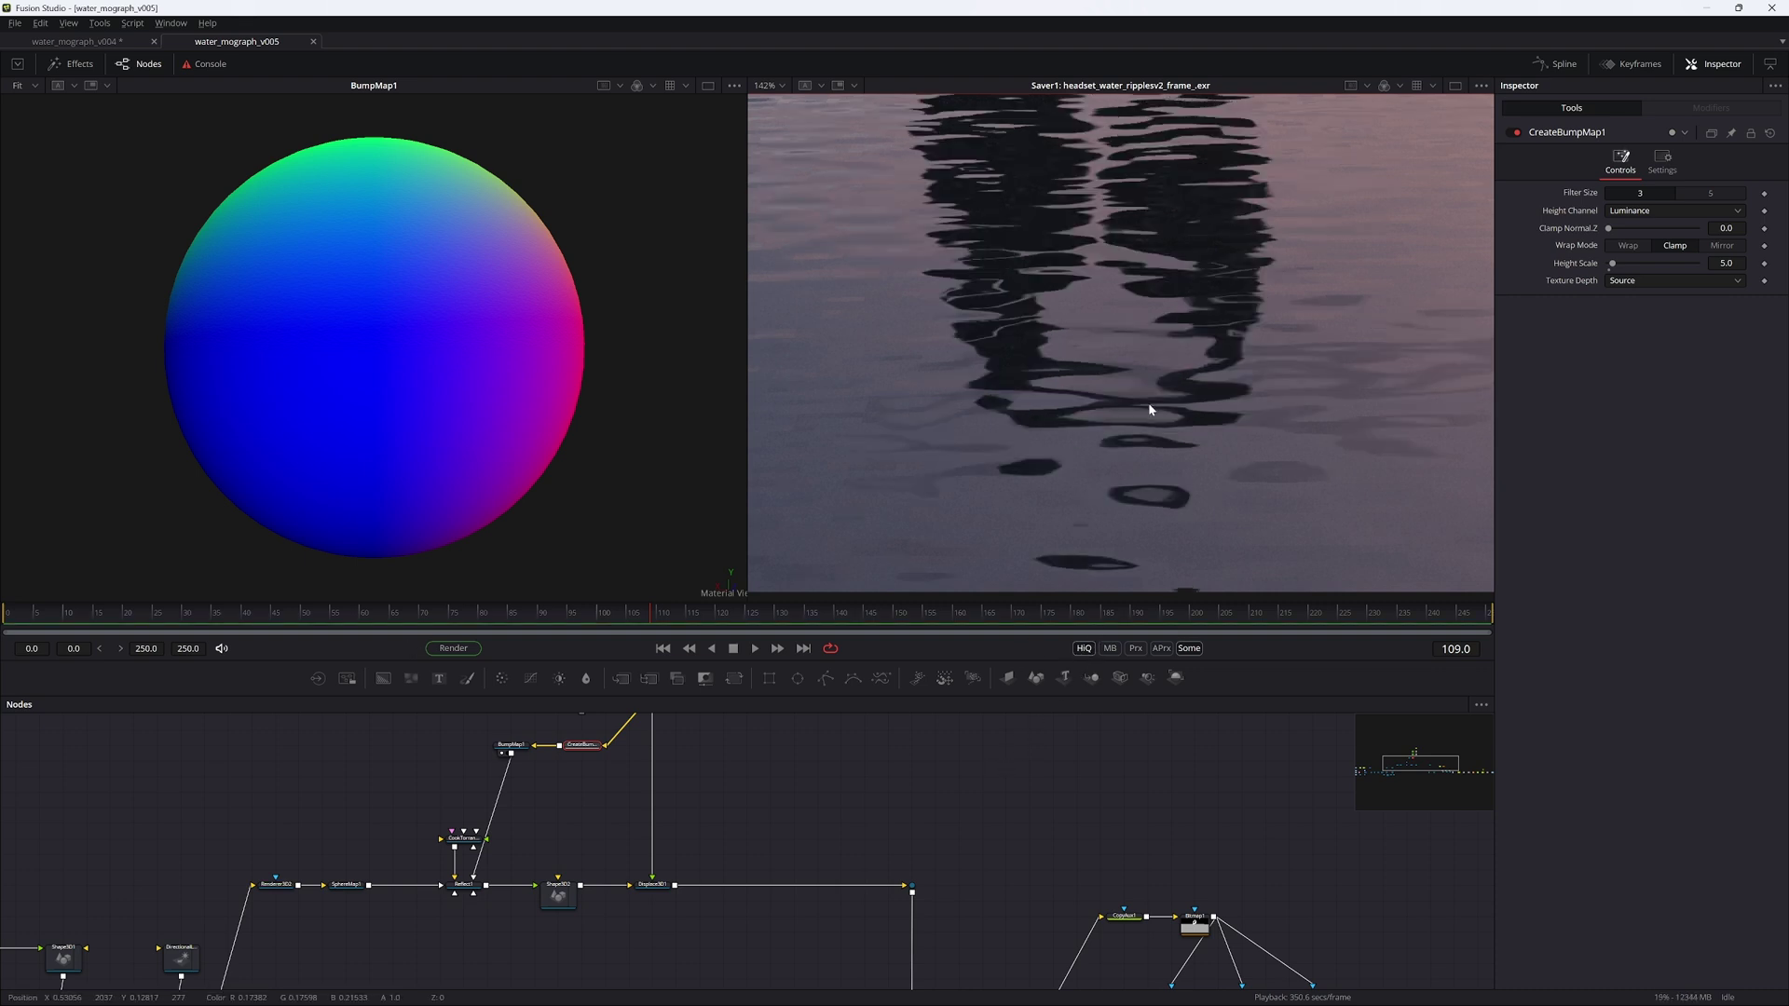
key("ctrl+f")
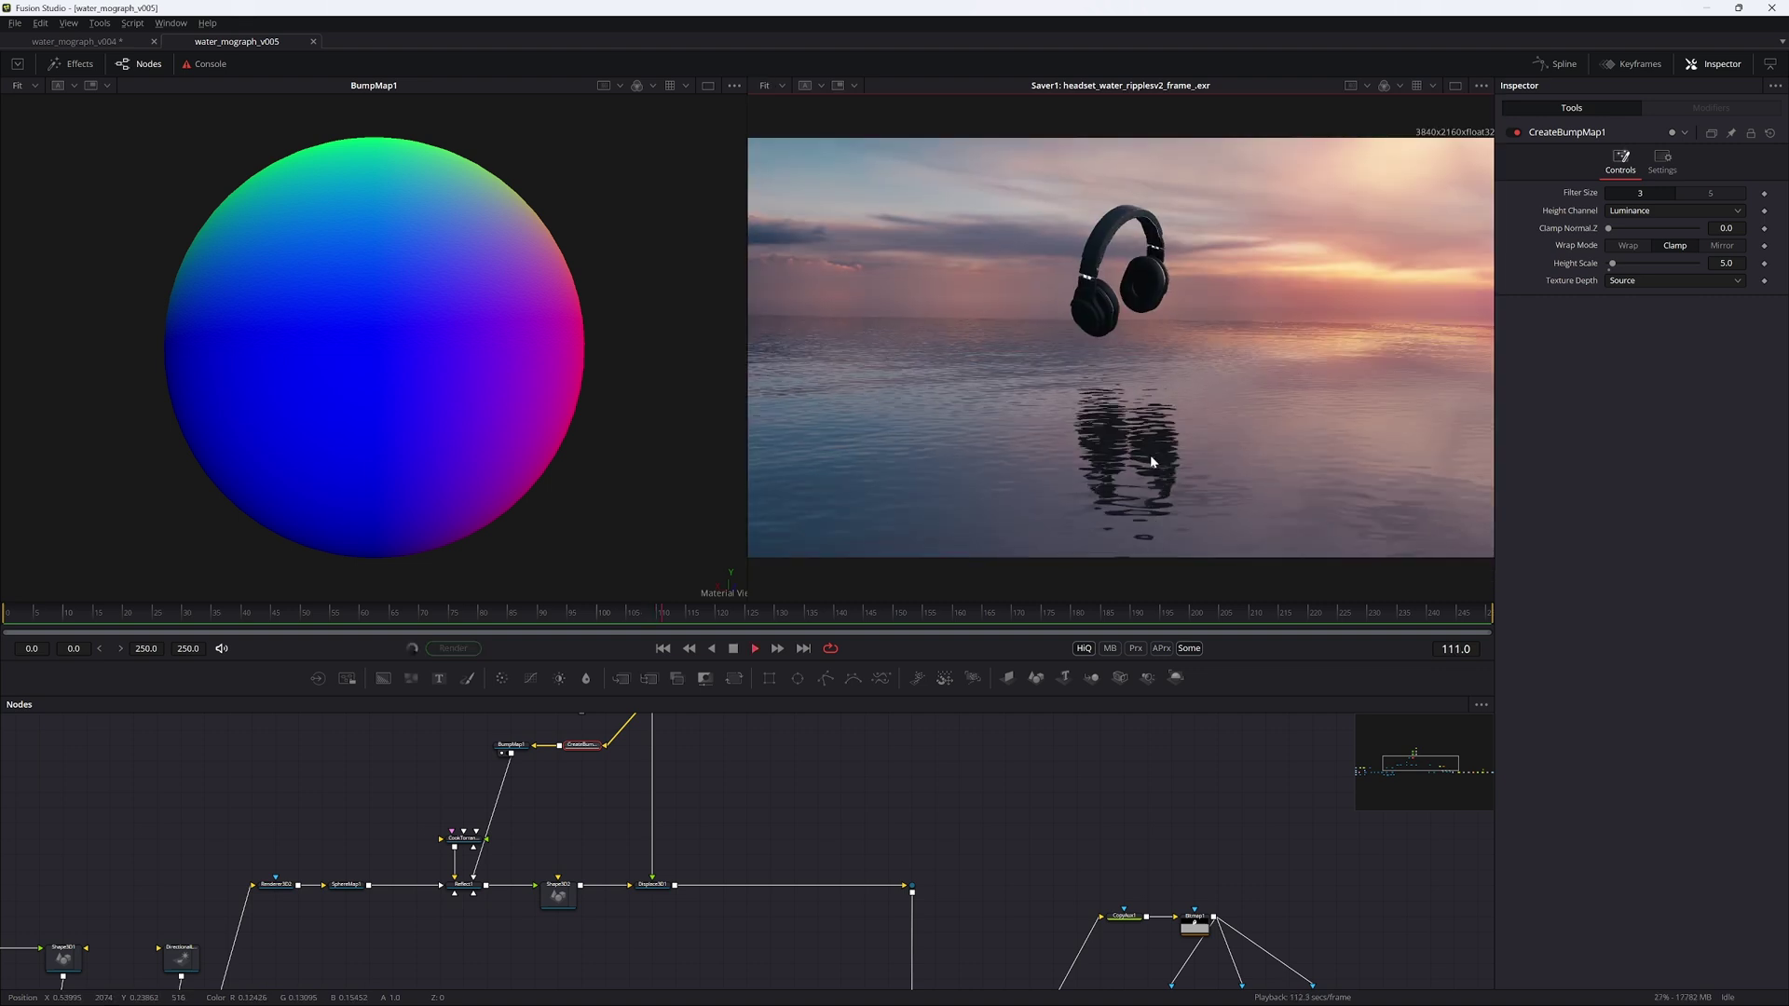
key("space")
Step: Set CreateBumpMap1's height scale to 2 and save the composition
left_click_drag(1620, 264, 1633, 264)
left_click(1725, 263)
type("2")
key("Return")
key("ctrl+s")
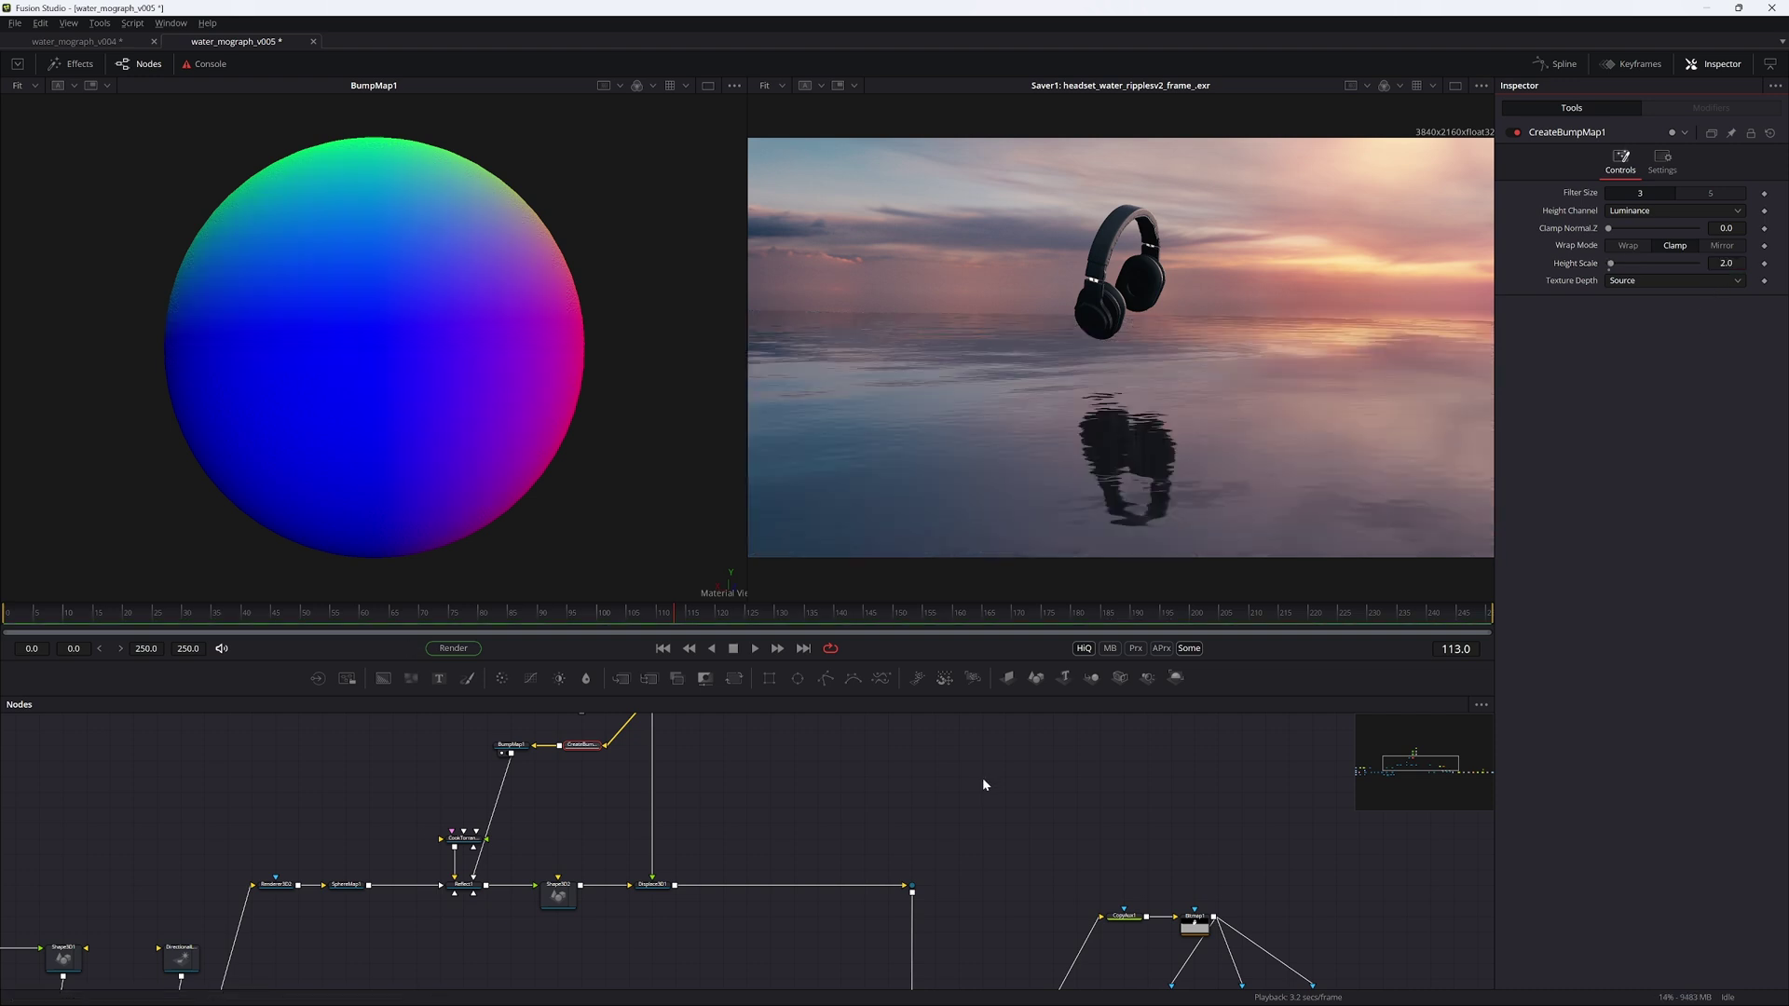
Step: Load Merge3D2 into the viewer and examine the water plane's extent in the 3D scene
scroll(830, 739, "up", 3, "ctrl")
middle_click_drag(830, 739, 811, 521)
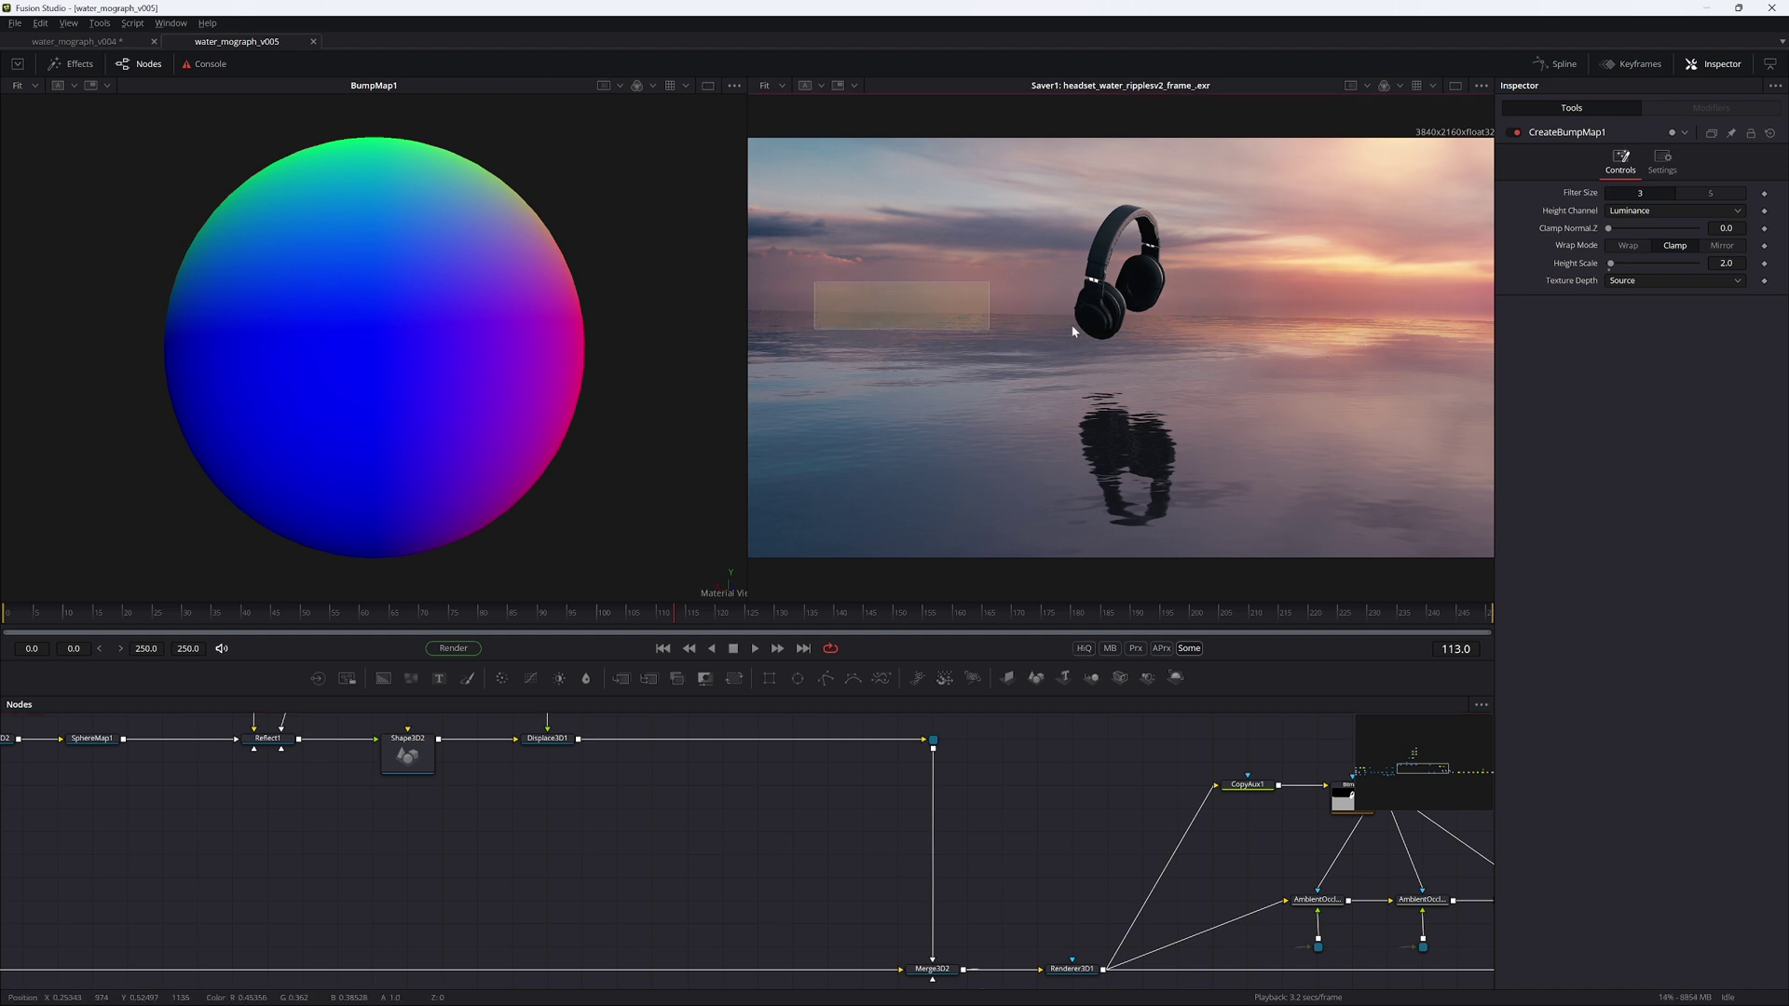
scroll(583, 835, "down", 3, "ctrl")
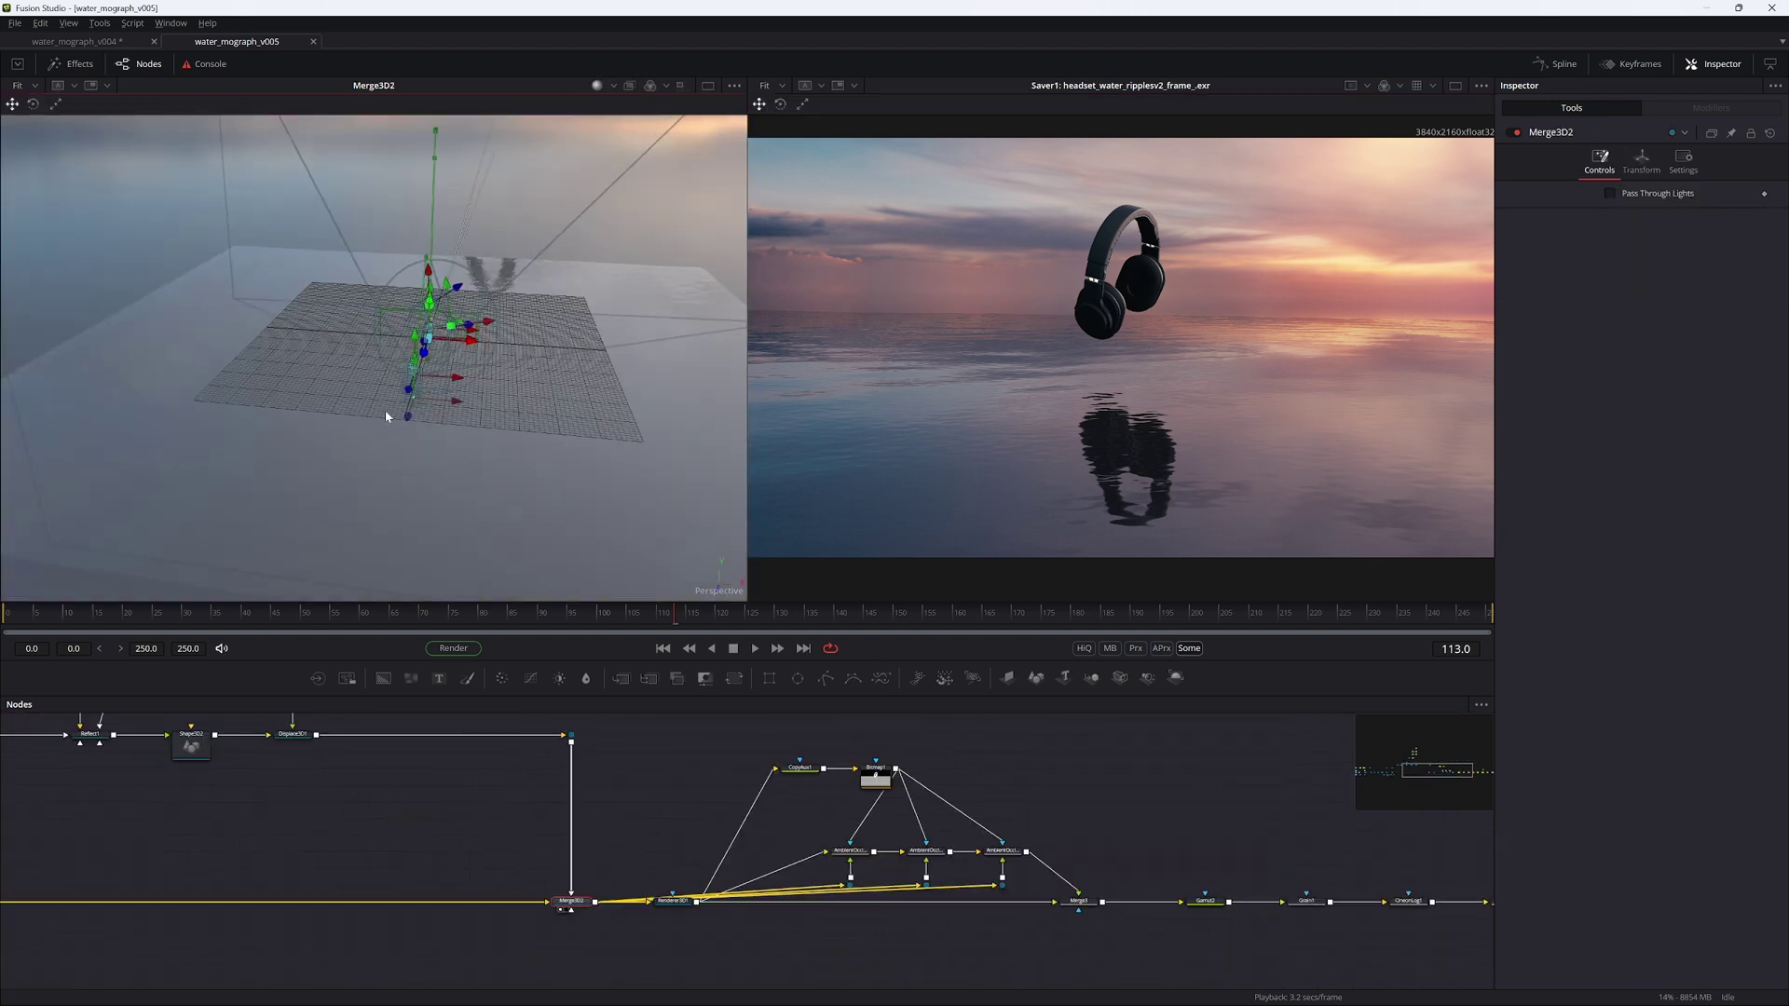
middle_click_drag(388, 417, 210, 444, "alt")
middle_click_drag(291, 392, 326, 393, "alt")
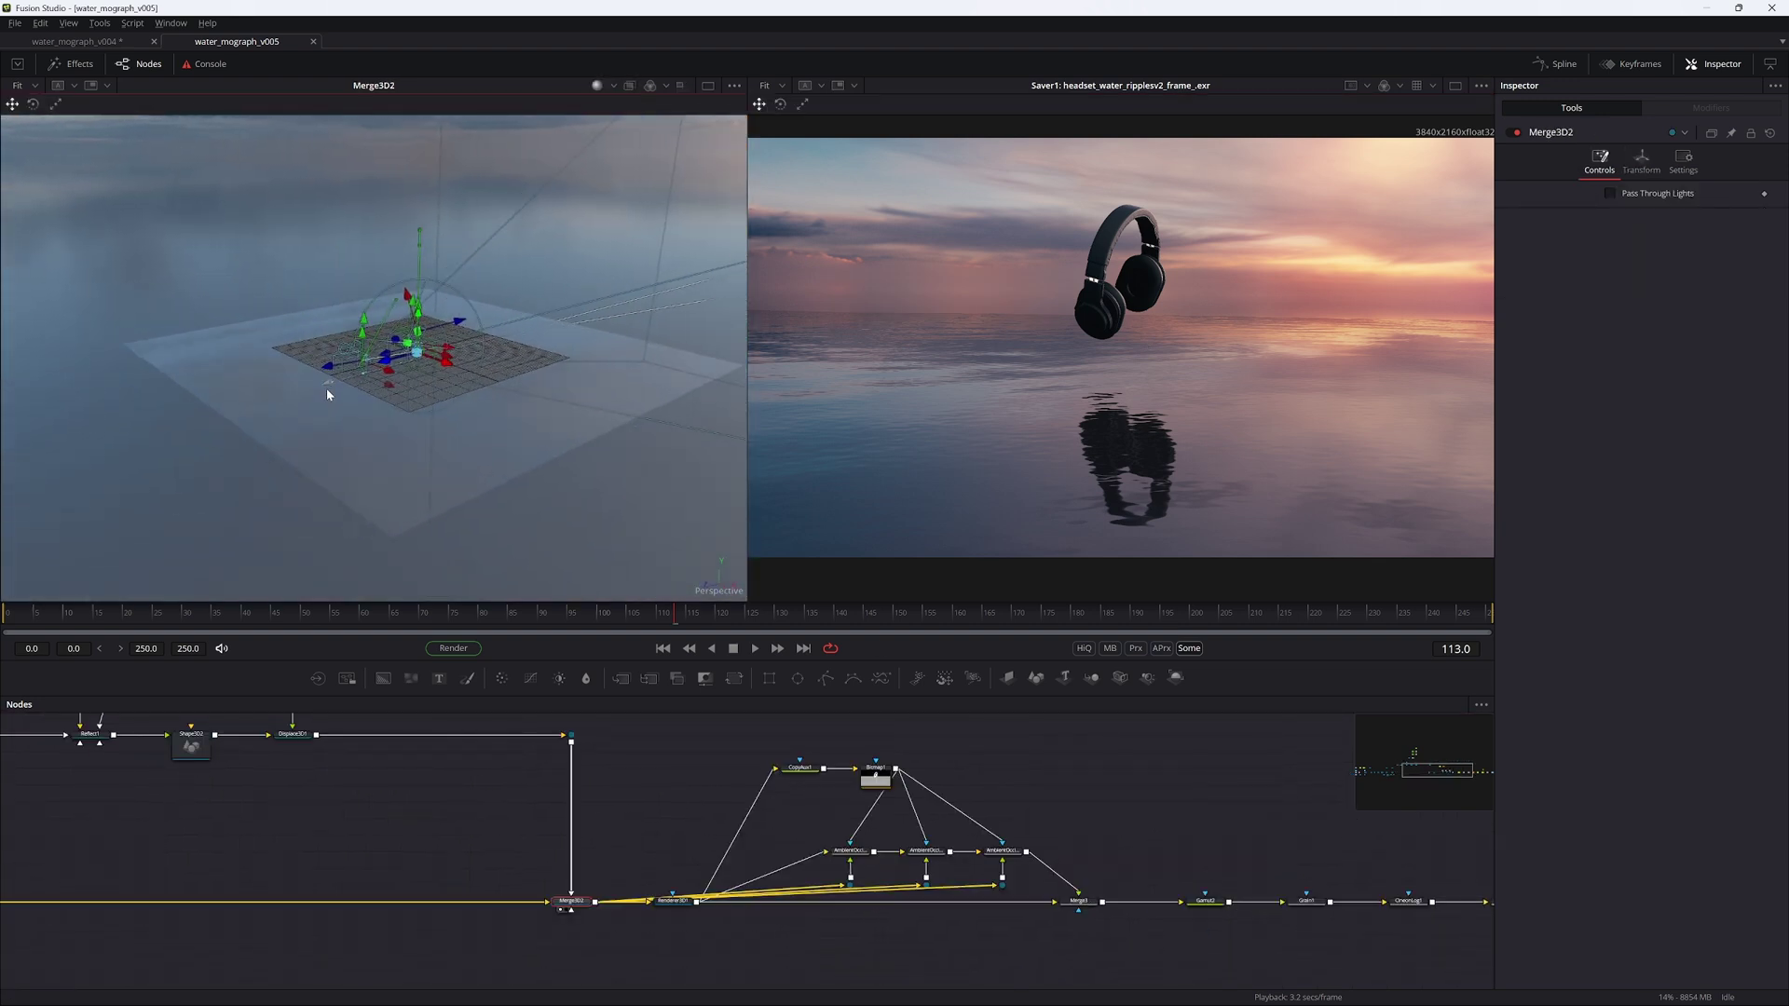
Step: Move the Shape3D2 water plane to a Z translation of about -16.231, checking it at frame 85, and save
middle_click_drag(371, 830, 667, 855)
left_click(529, 777)
middle_click_drag(500, 406, 418, 435, "alt")
left_click(1629, 165)
left_click(1662, 160)
left_click_drag(1630, 244, 1584, 253)
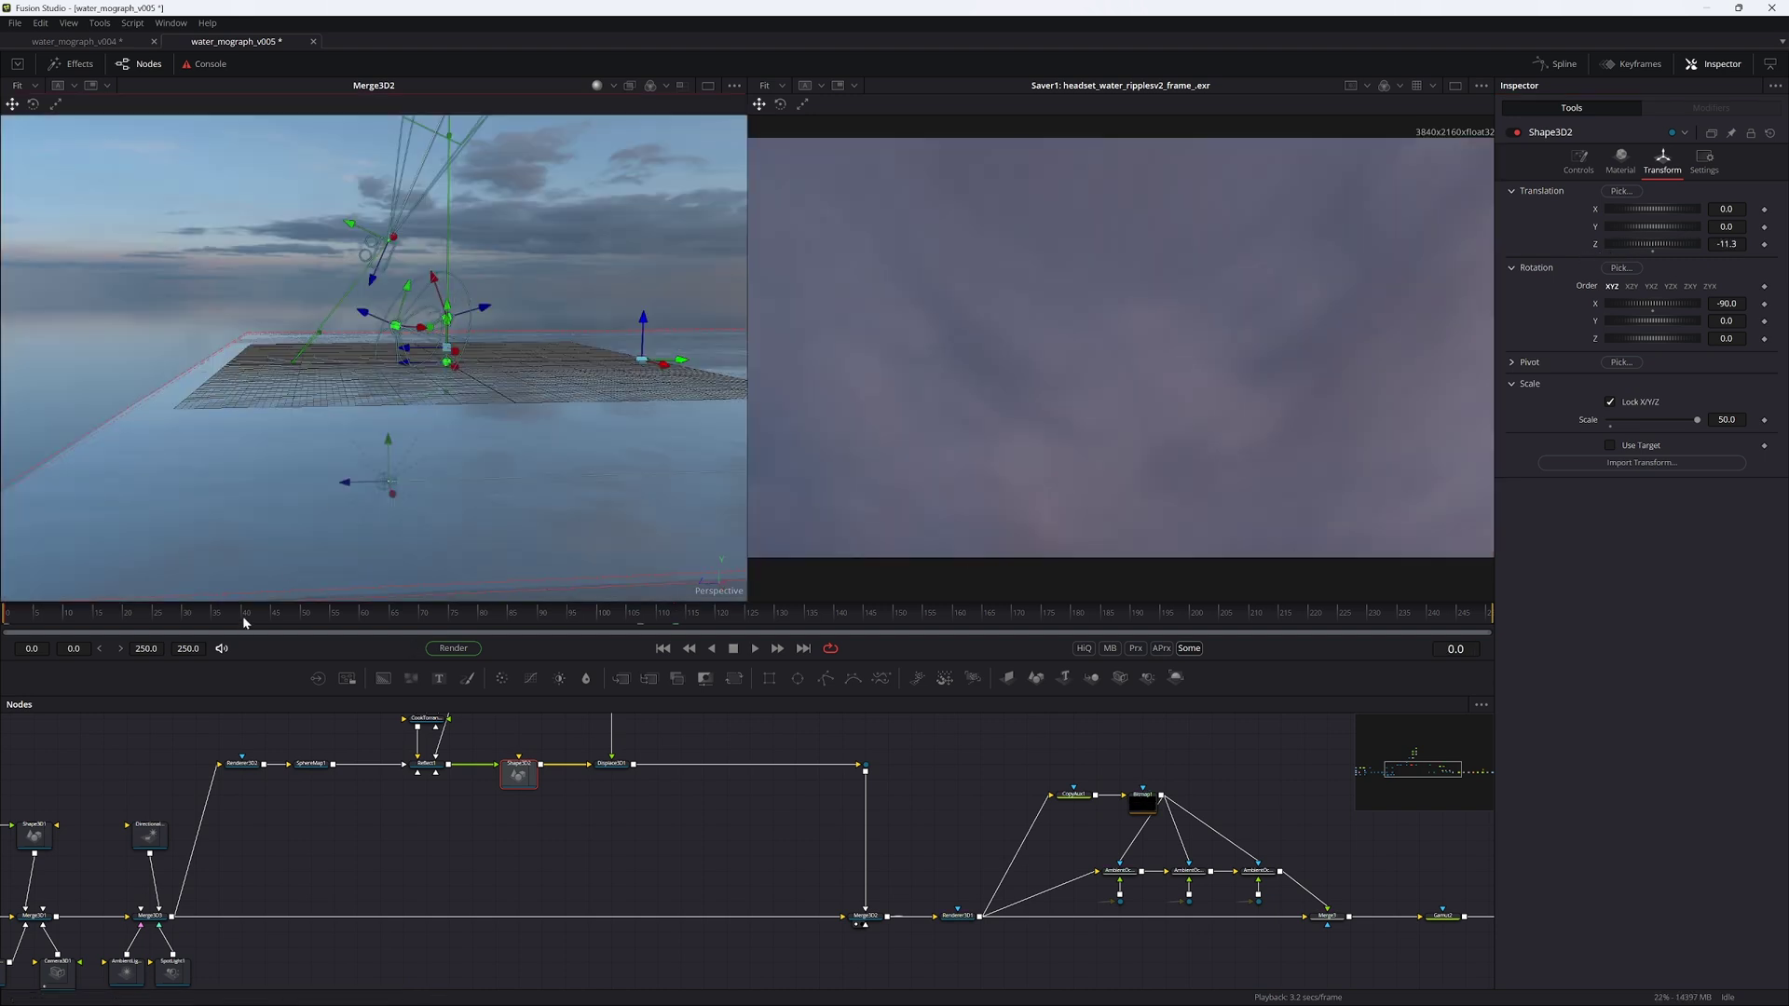
left_click_drag(245, 623, 512, 611)
left_click_drag(1619, 240, 1595, 255)
key("ctrl+s")
Step: Add a Transform 3D node and wire Displace3D1 through it into Merge3D2 as a second water plane
middle_click_drag(339, 376, 371, 375, "alt")
middle_click_drag(779, 822, 581, 832)
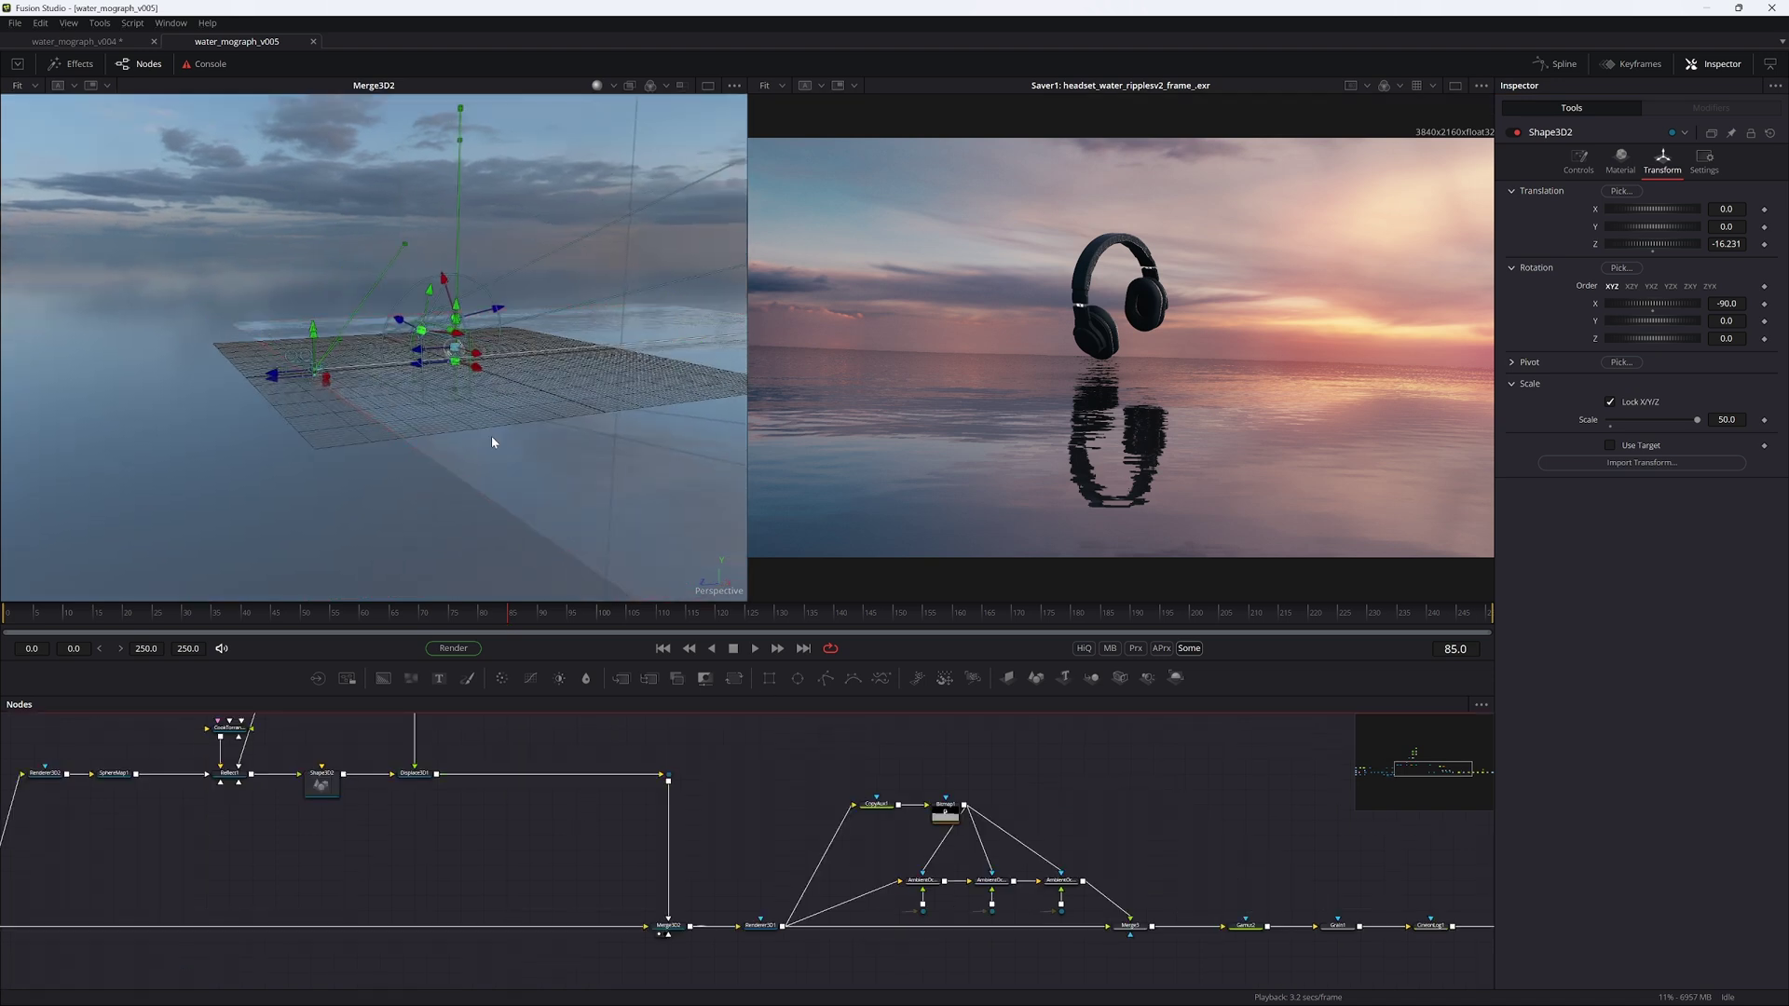
key("shift+space")
type("trans")
key("Down")
key("Return")
left_click_drag(437, 773, 660, 930)
Step: Set Transform3D1's uniform scale to 2.0 to enlarge the second water plane, and save the composition
middle_click_drag(535, 425, 507, 705, "alt")
left_click(507, 835)
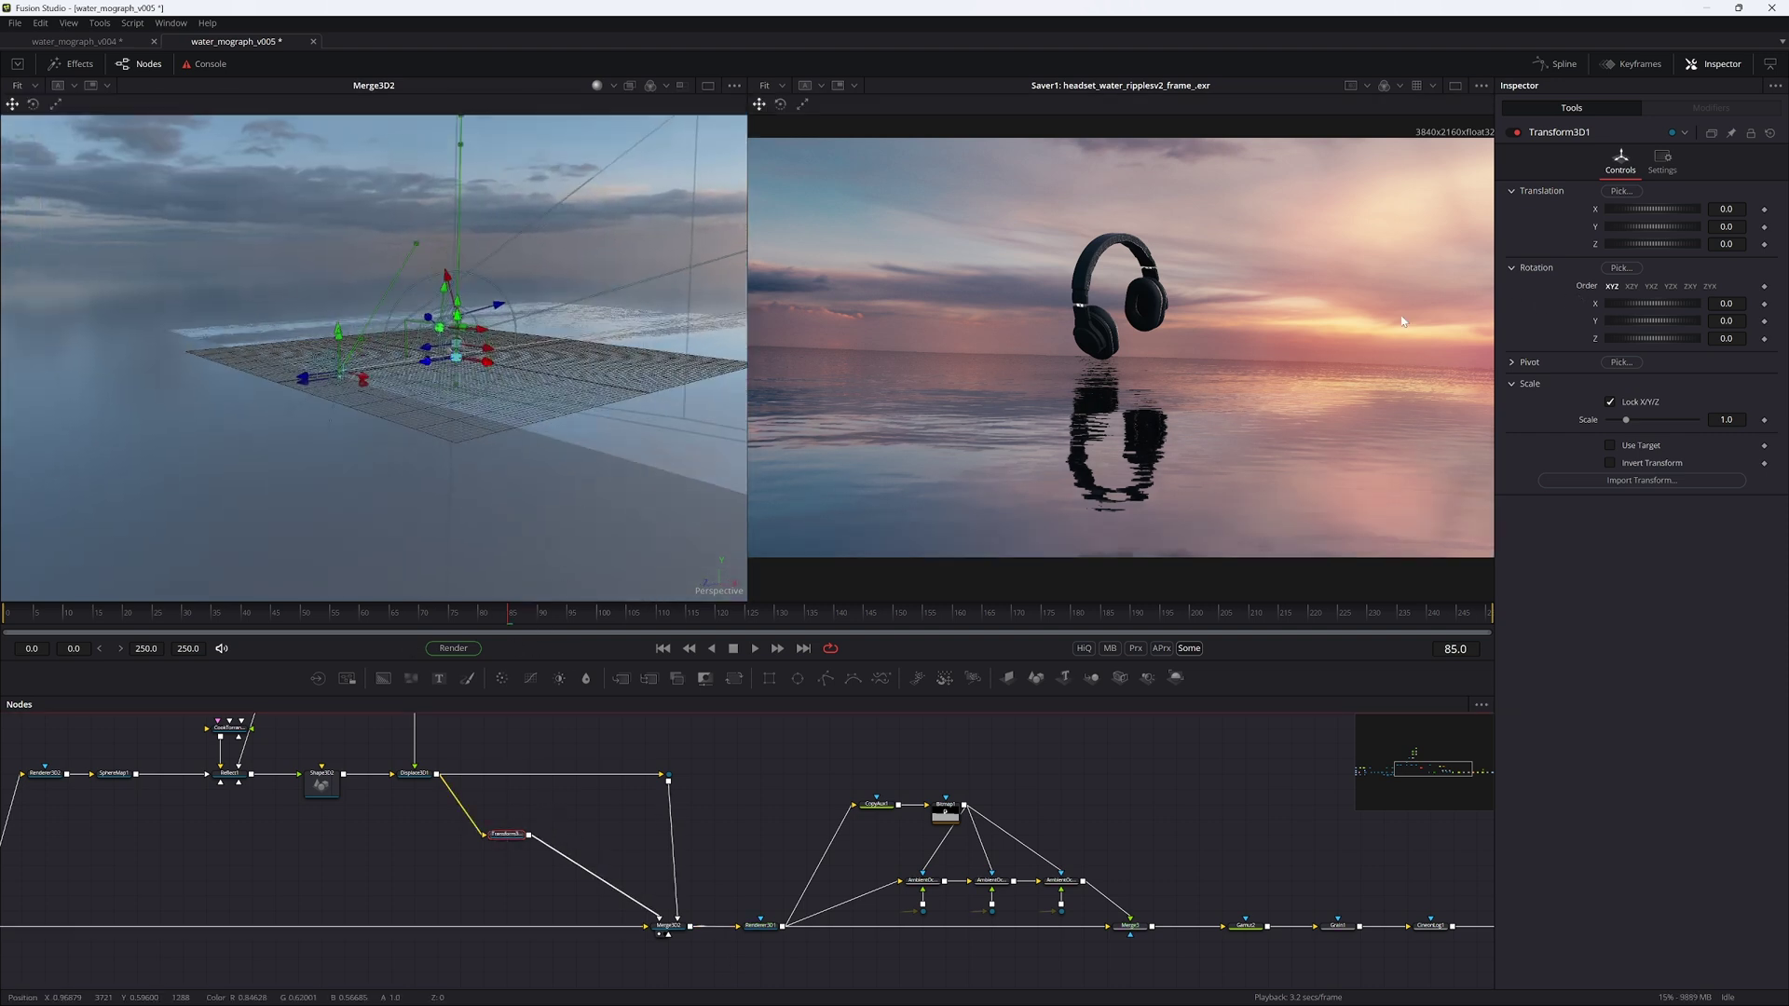
middle_click_drag(615, 354, 559, 415, "alt")
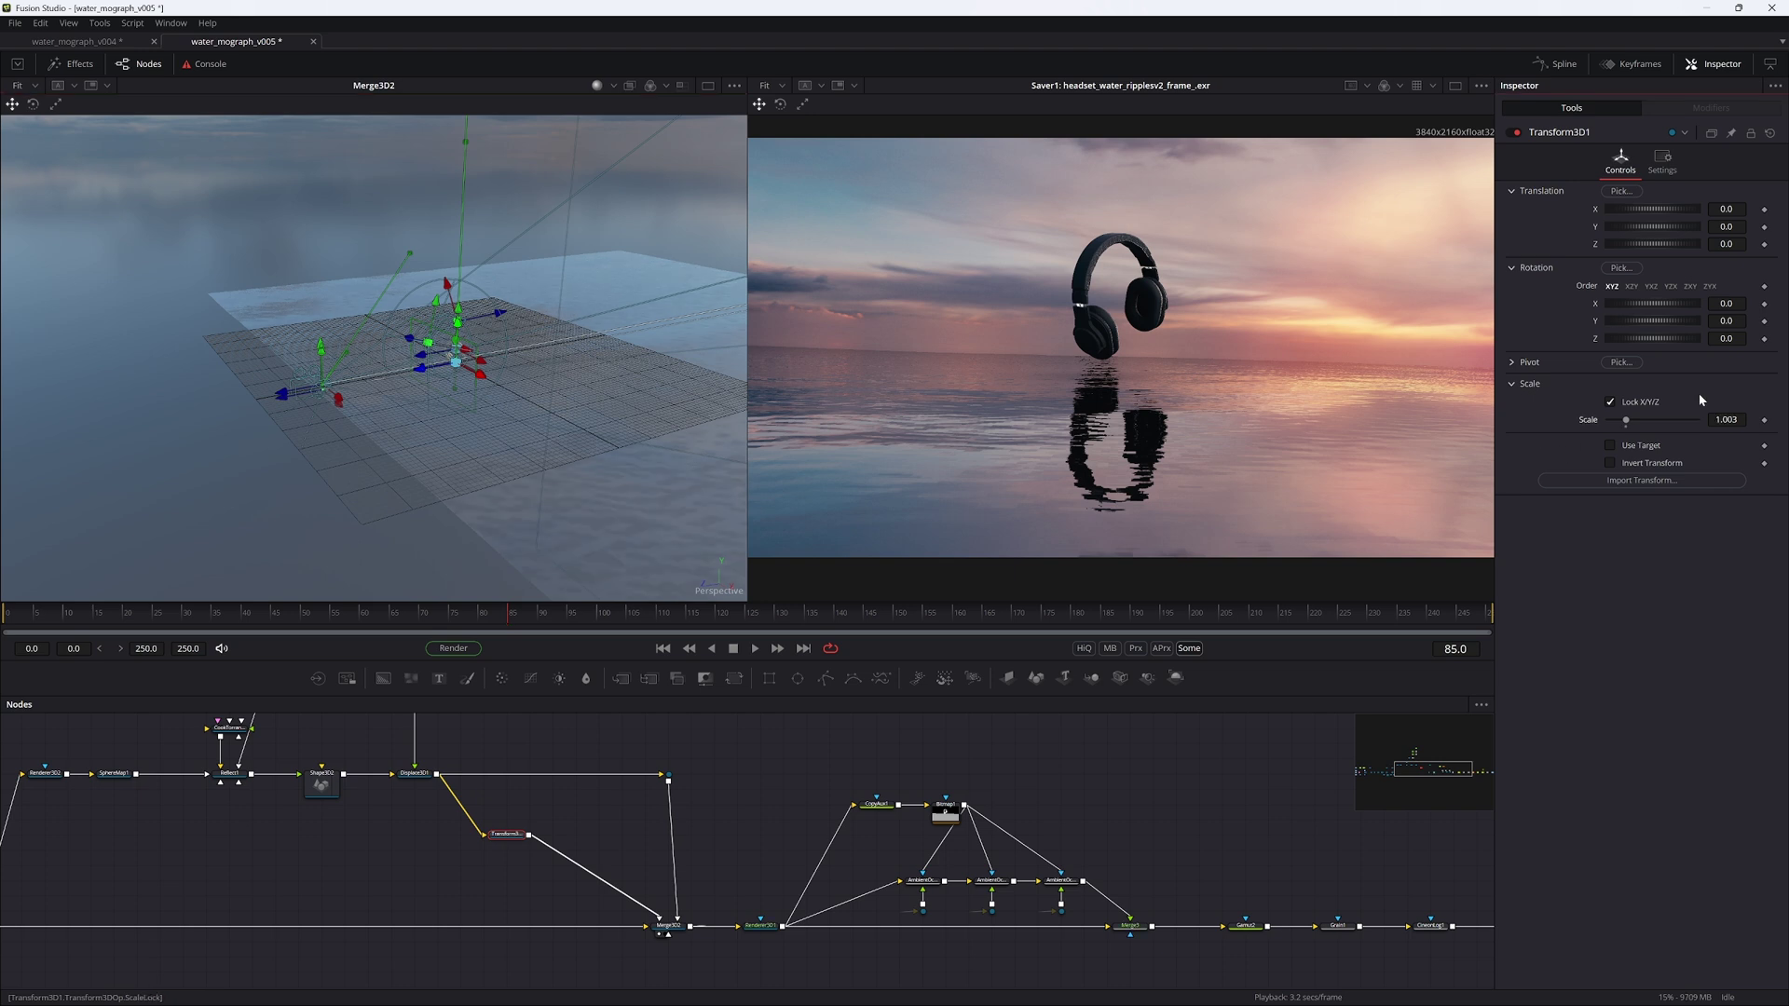
left_click(1735, 420)
type("03")
key("Tab")
middle_click_drag(379, 242, 70, 434, "alt")
middle_click_drag(367, 312, 599, 296, "alt")
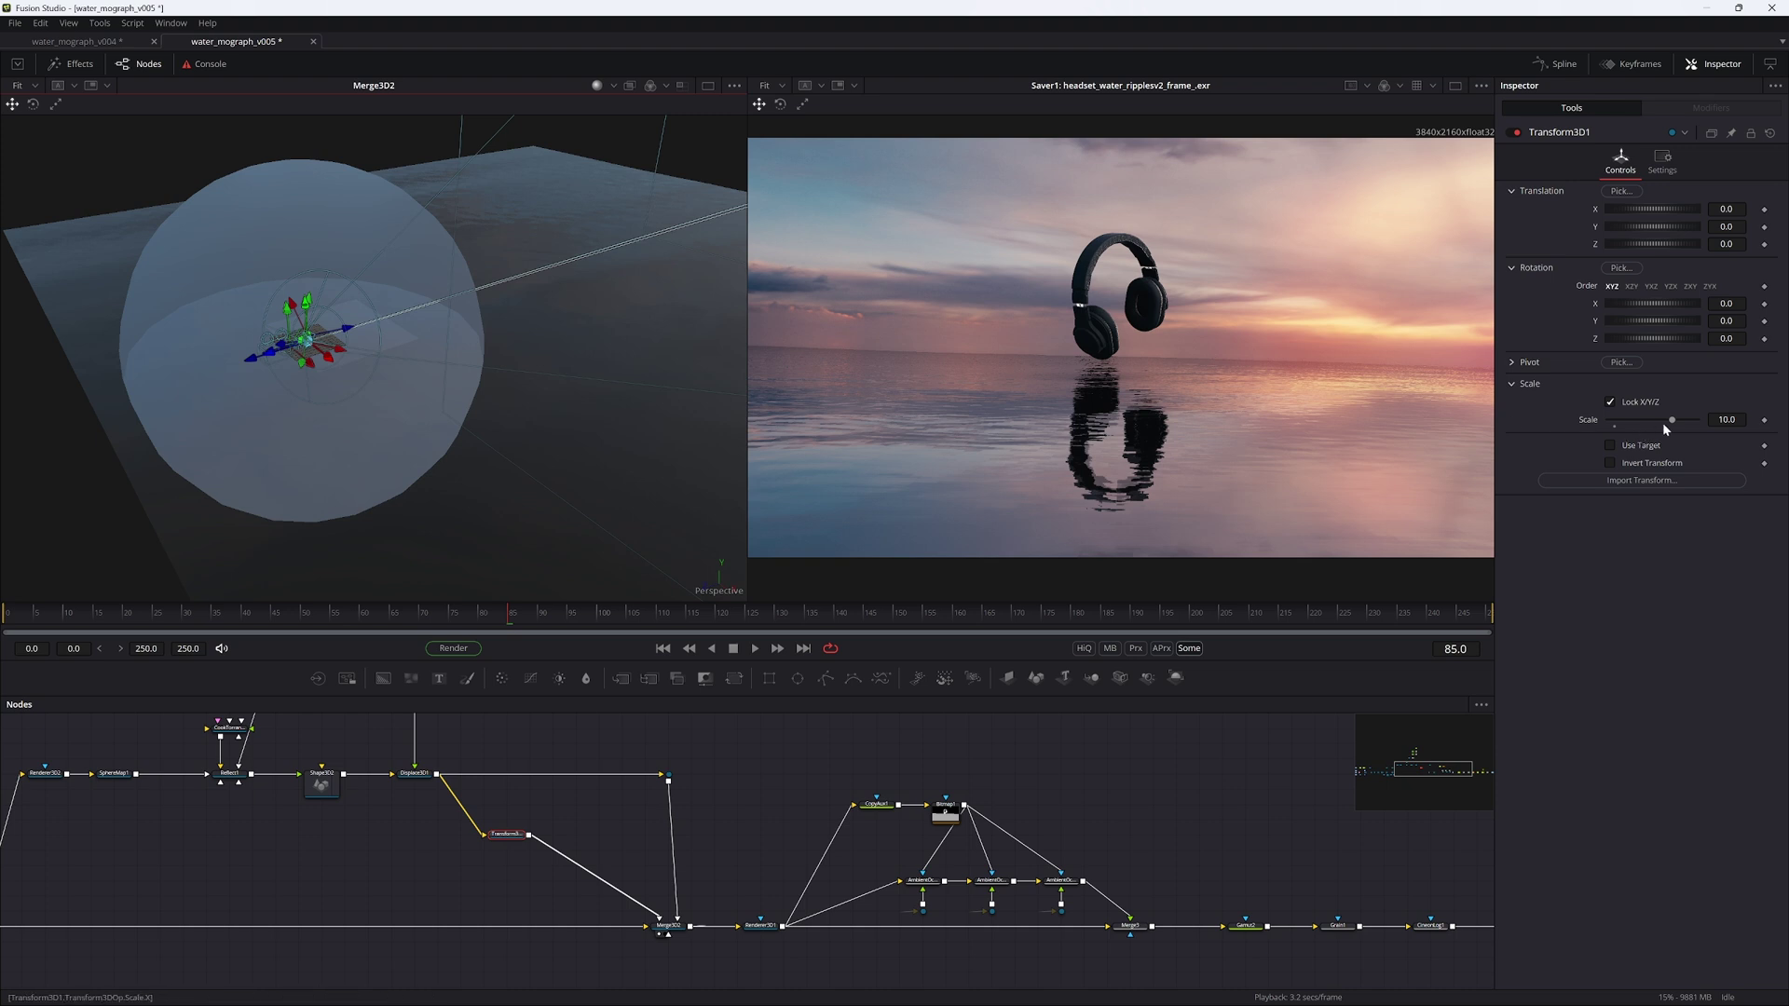
left_click_drag(1673, 420, 1619, 425)
key("ctrl+s")
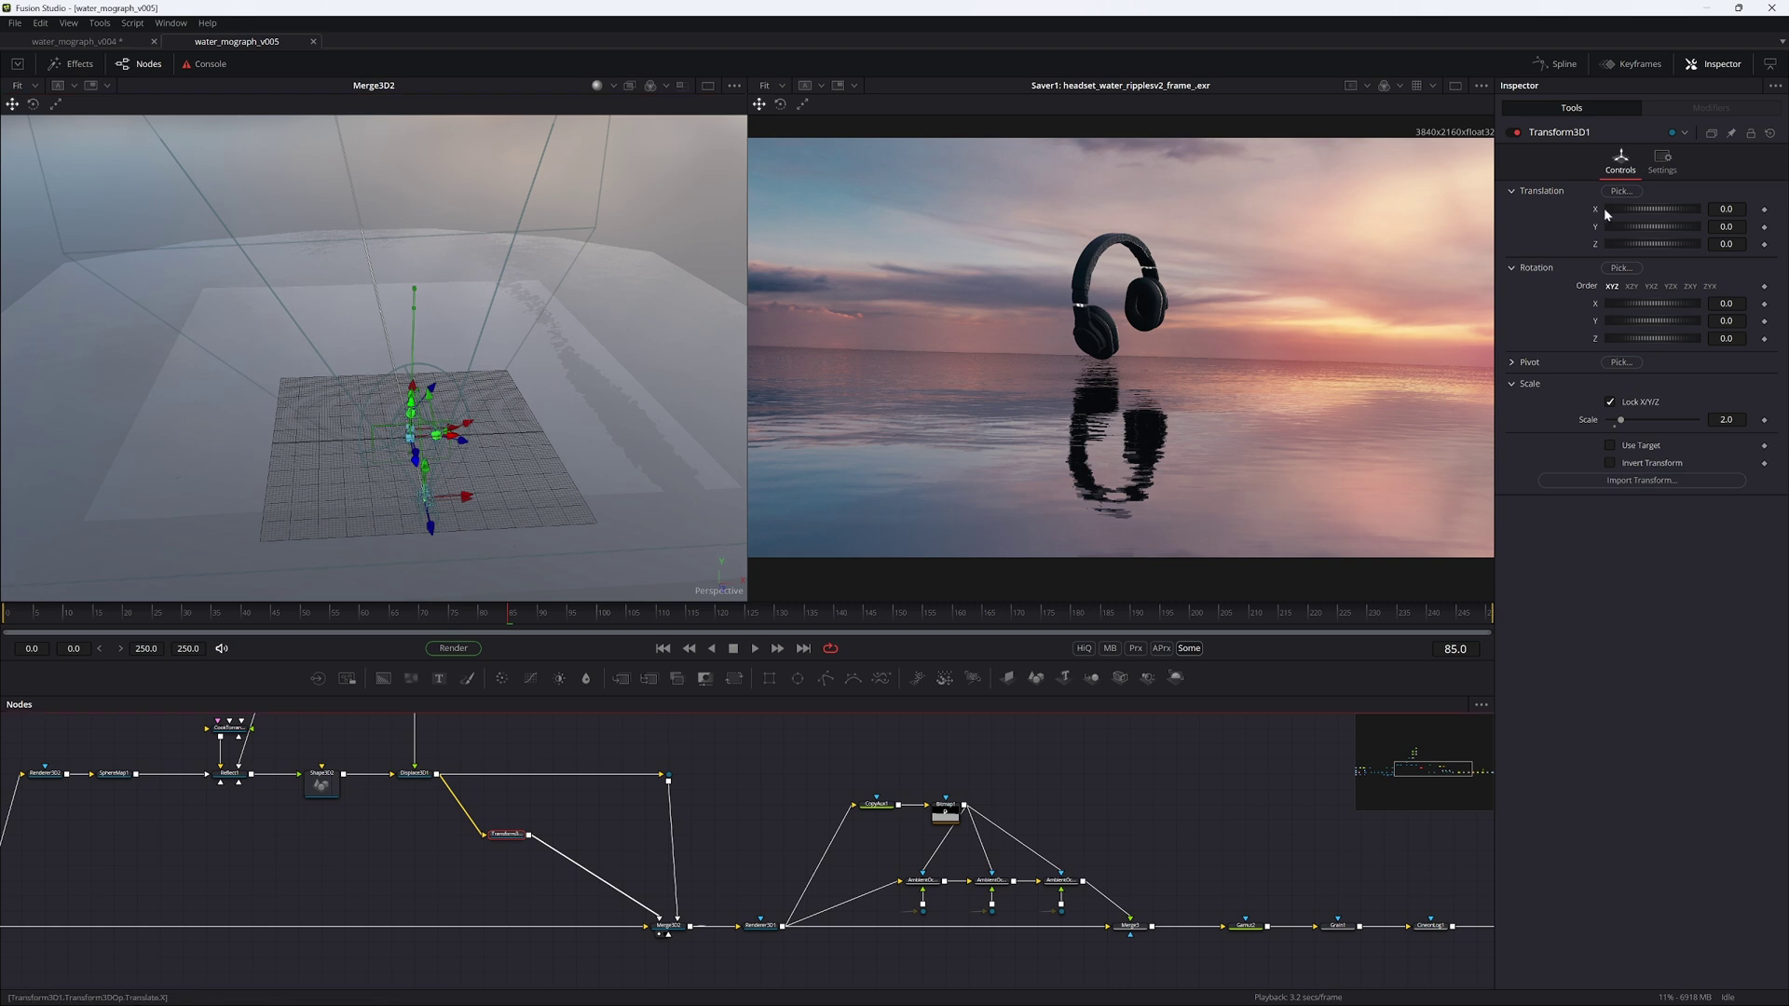
Step: Lower Transform3D1 to a Y translation of about -0.113, save, and move its node further down in the flow
left_click_drag(1652, 226, 1624, 226)
middle_click_drag(641, 293, 516, 285, "alt")
key("ctrl+s")
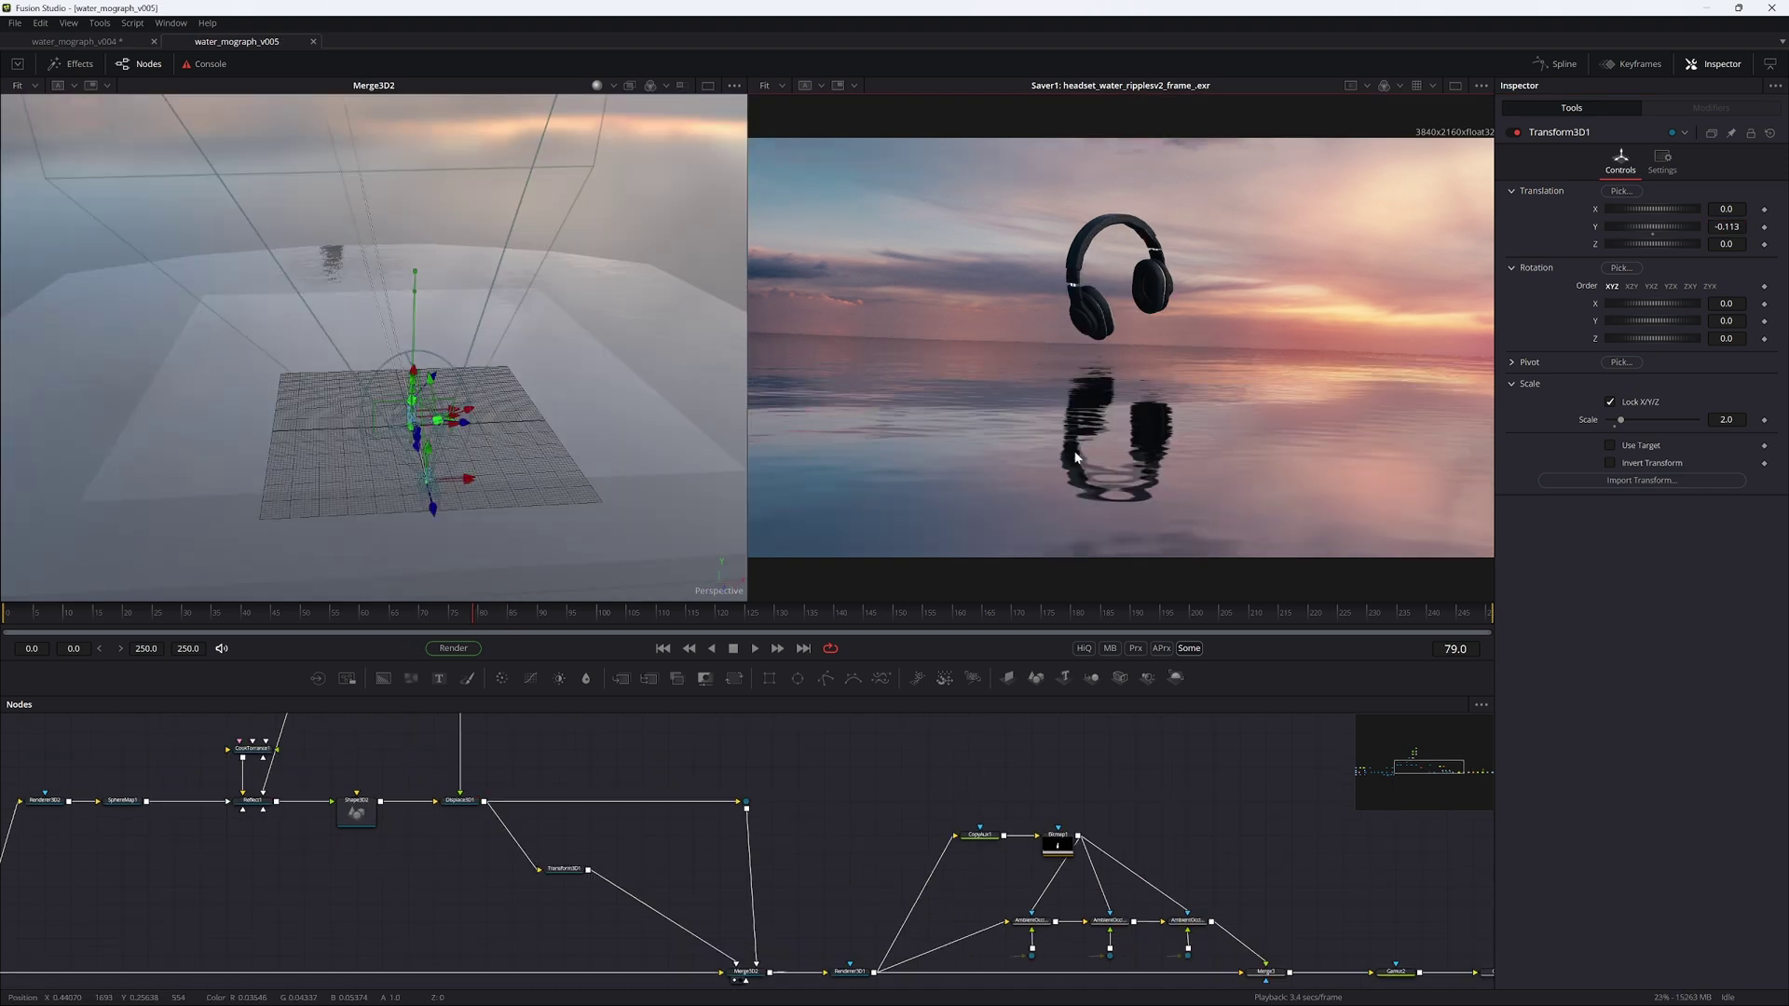
left_click_drag(563, 868, 565, 920)
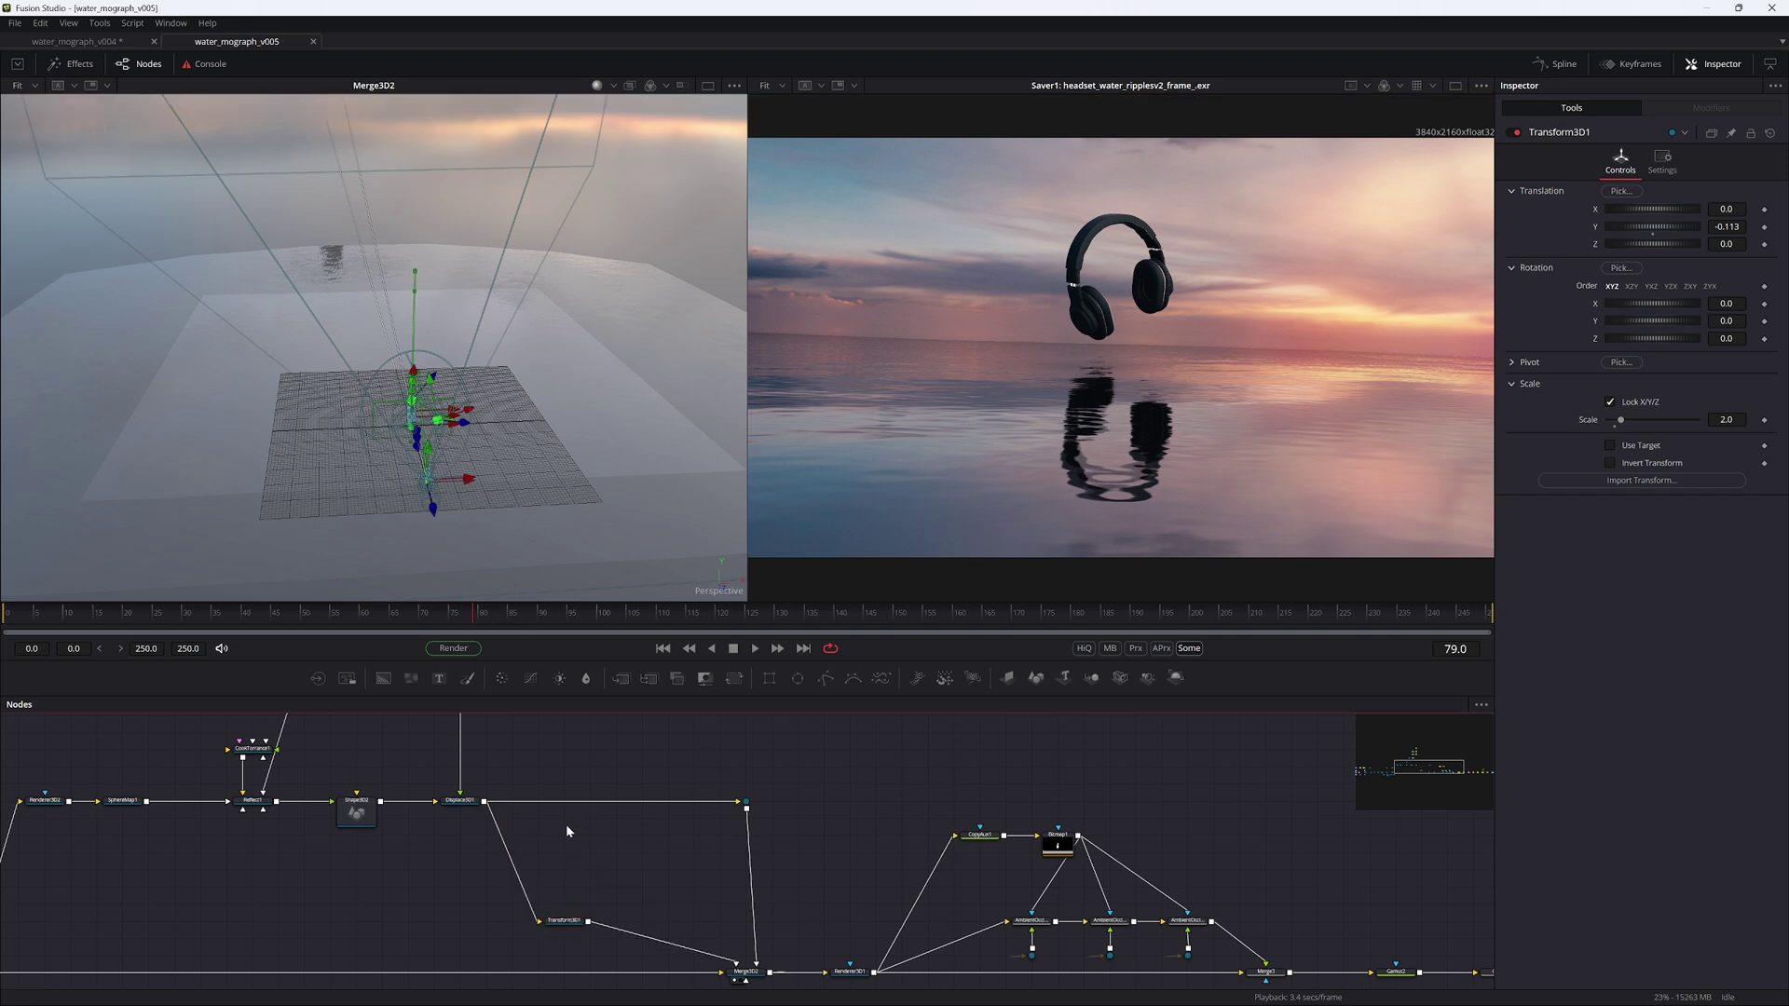
Step: Insert a Displace 3D node between Displace3D1 and Merge3D2, load it into the viewer and save
key("shift+space")
type("displace 3")
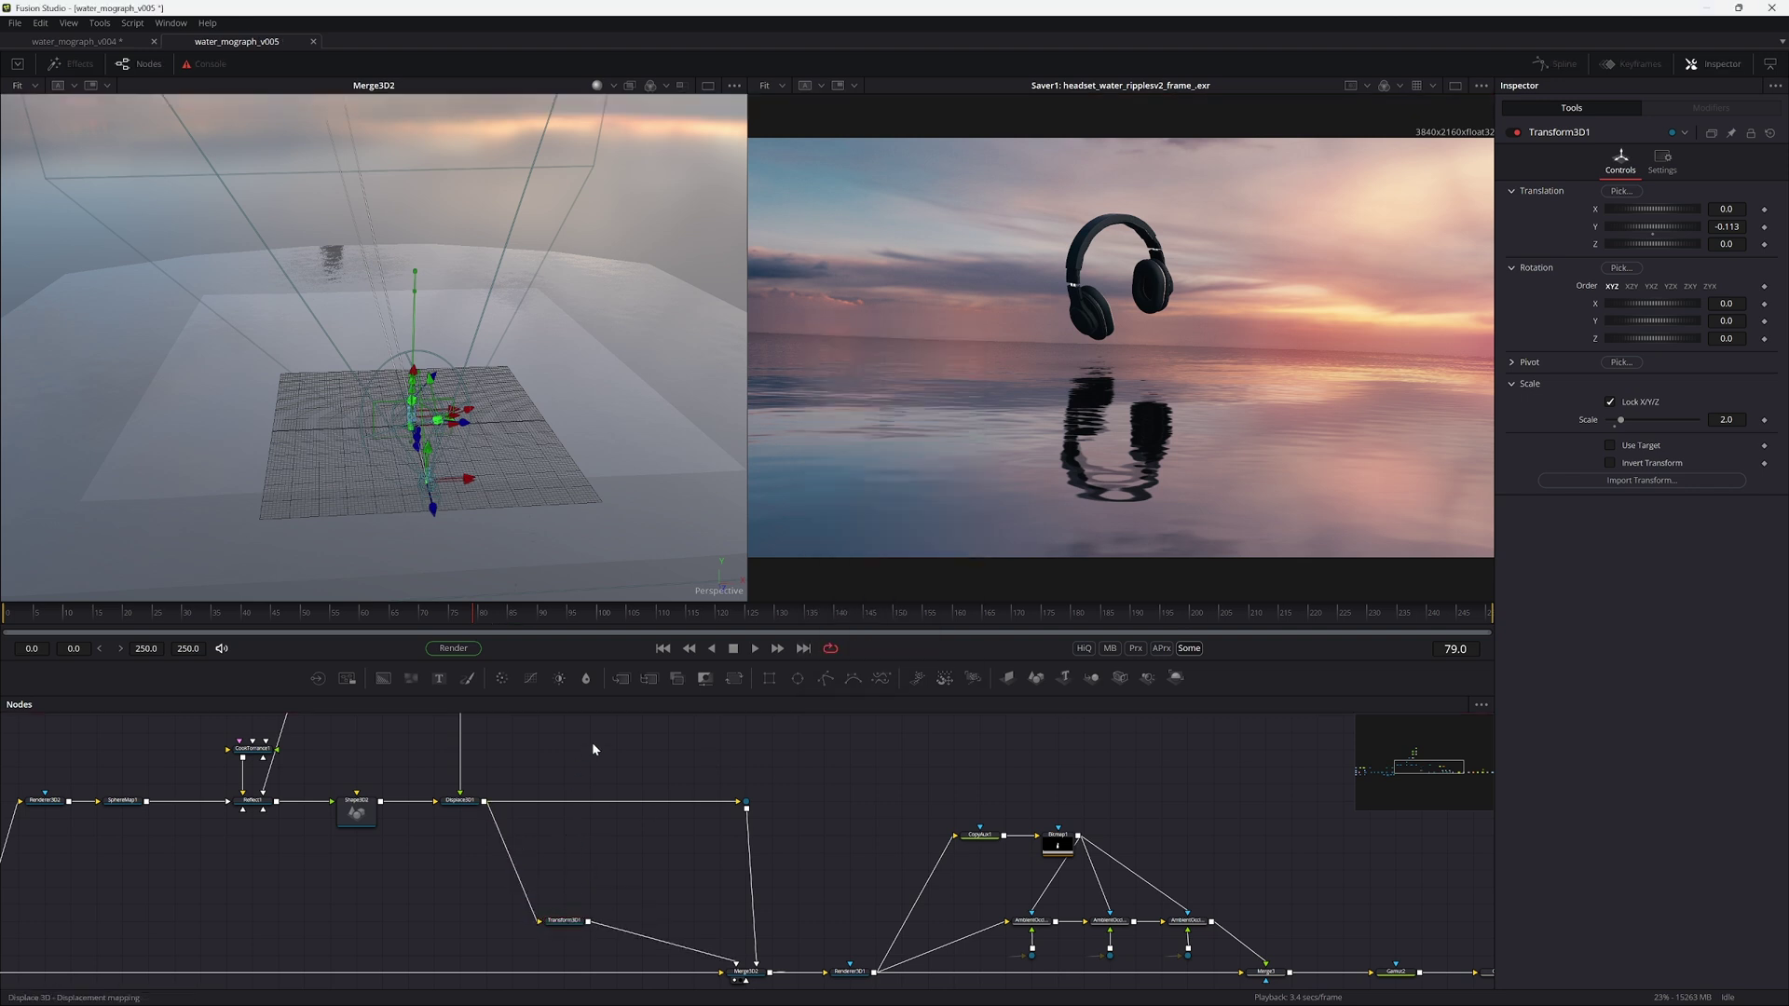
left_click_drag(593, 750, 611, 807)
key("1")
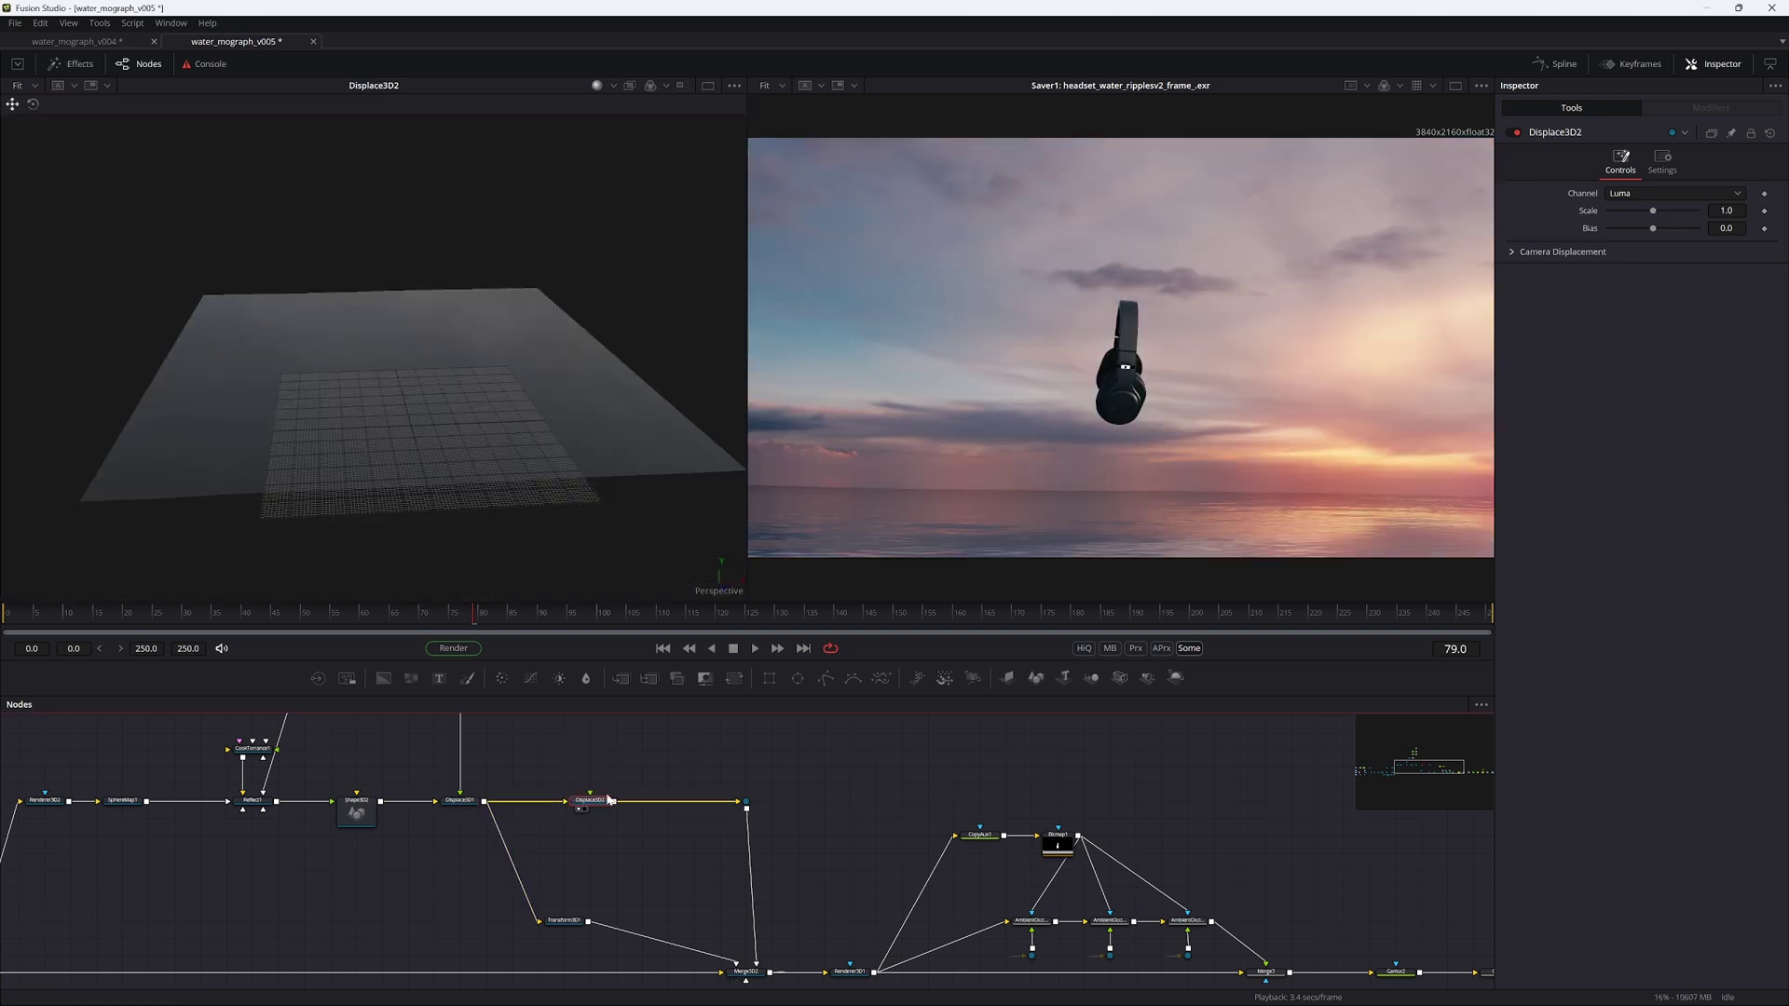
key("ctrl+s")
Step: Add an Ellipse mask above Displace3D2 and wire it in as its displacement input
left_click(597, 756)
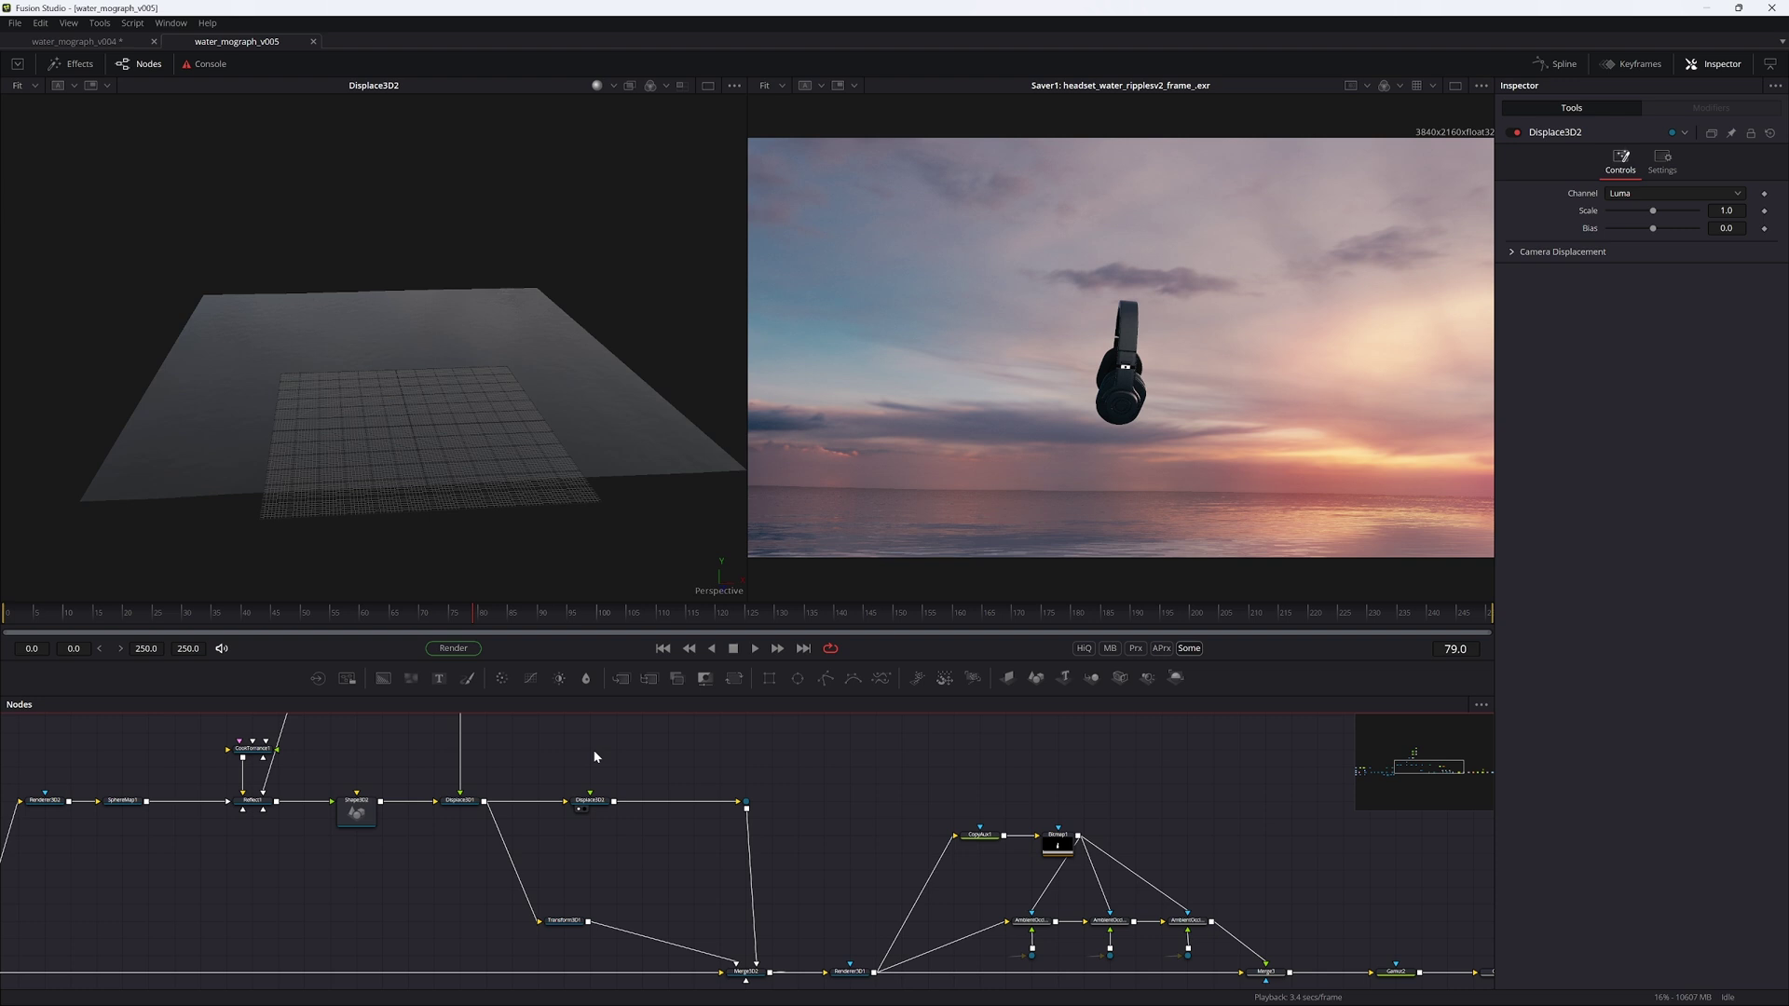
left_click(797, 679)
left_click_drag(598, 763, 601, 812)
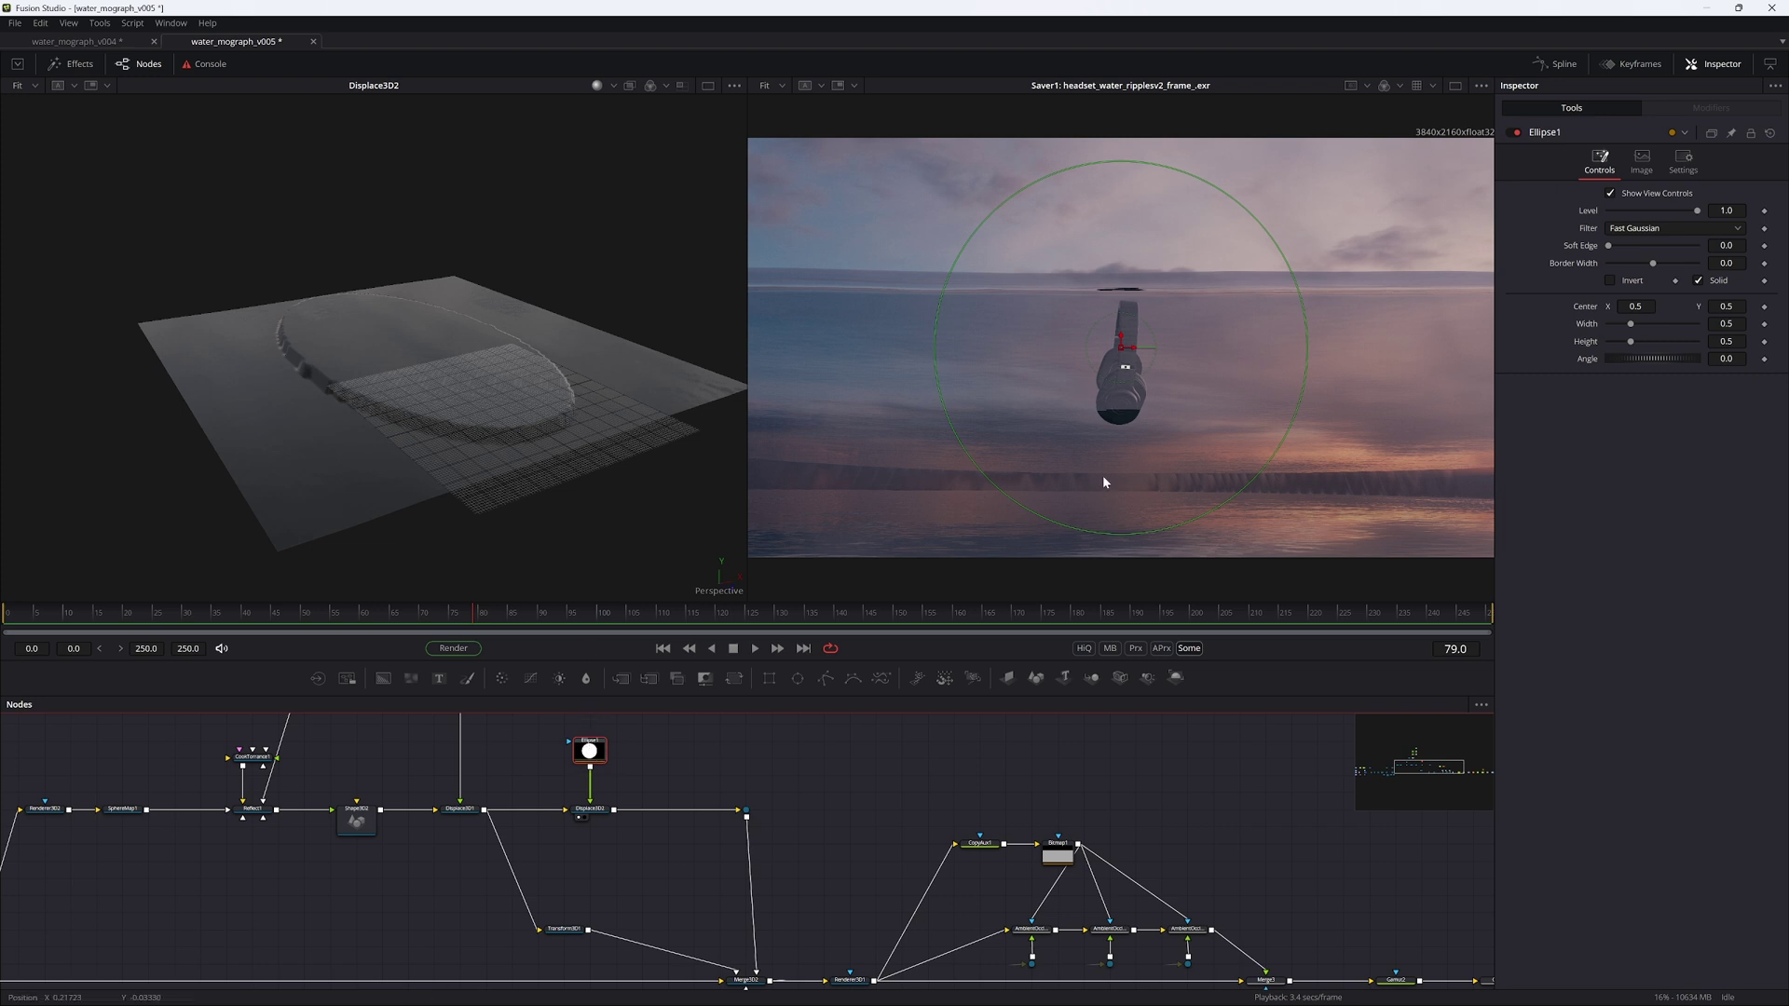
Step: Set Ellipse1's output size to 2048 by 2048 with float32 depth, and save
left_click(1644, 168)
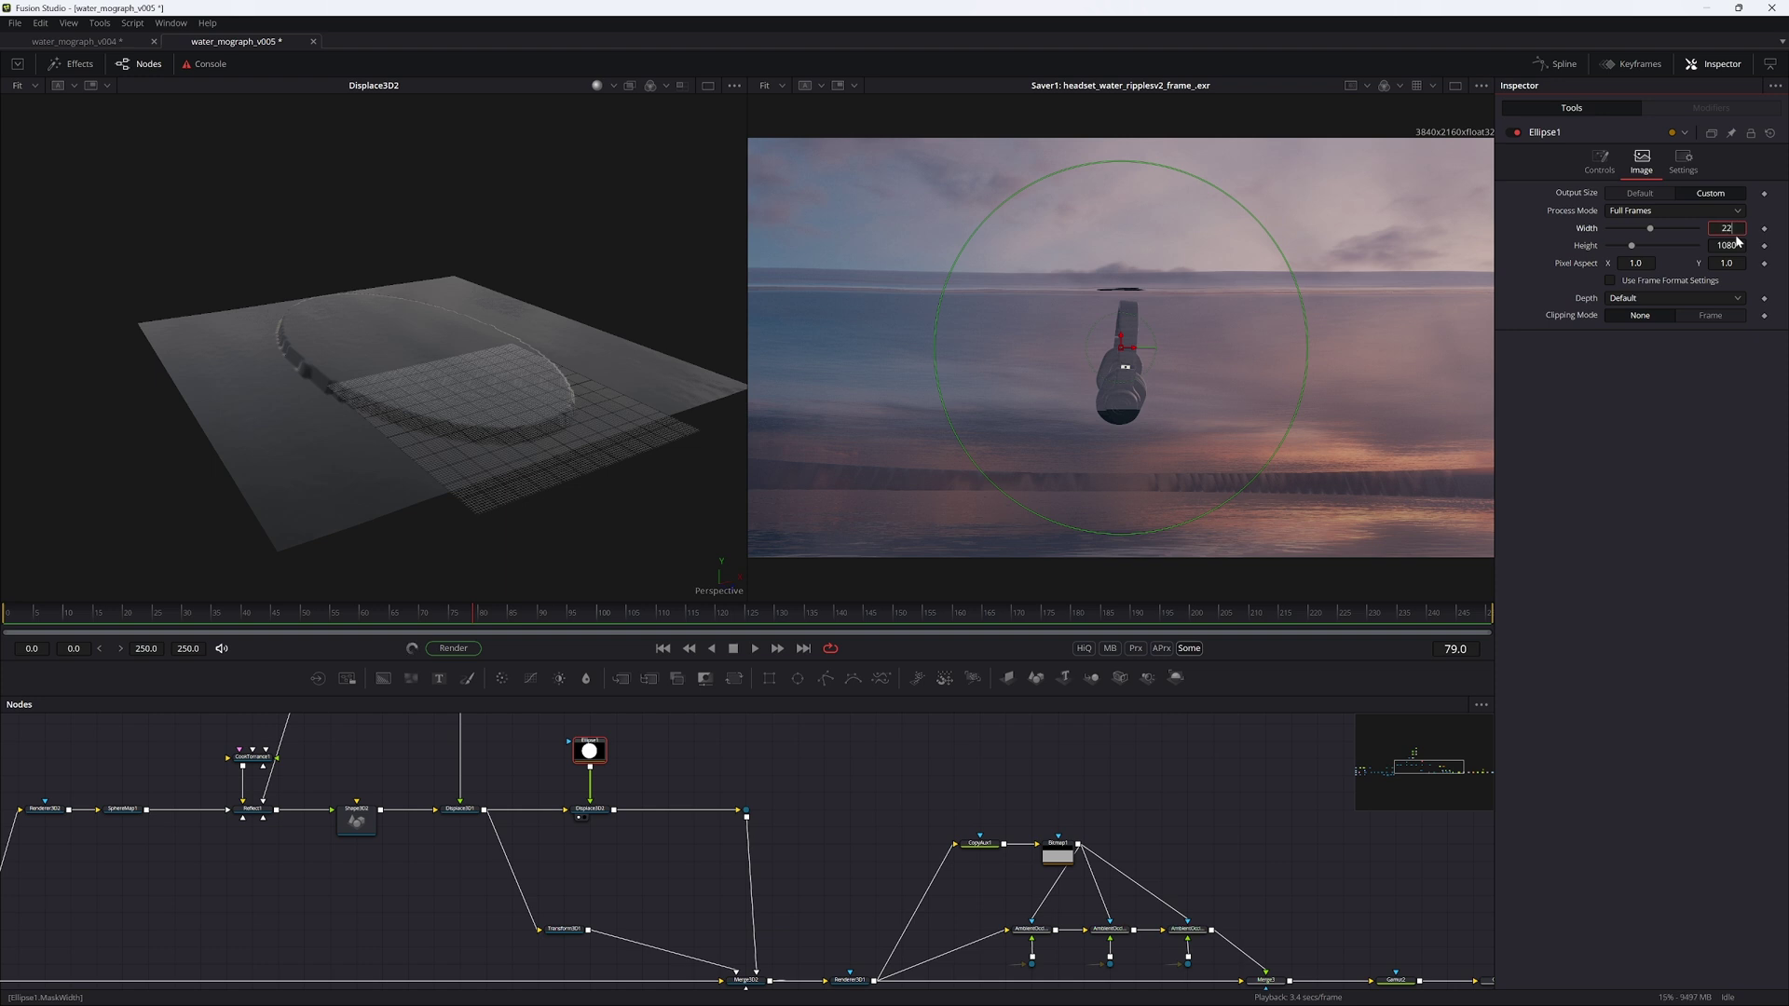
key("Tab")
type("2048")
key("Tab")
left_click(1642, 299)
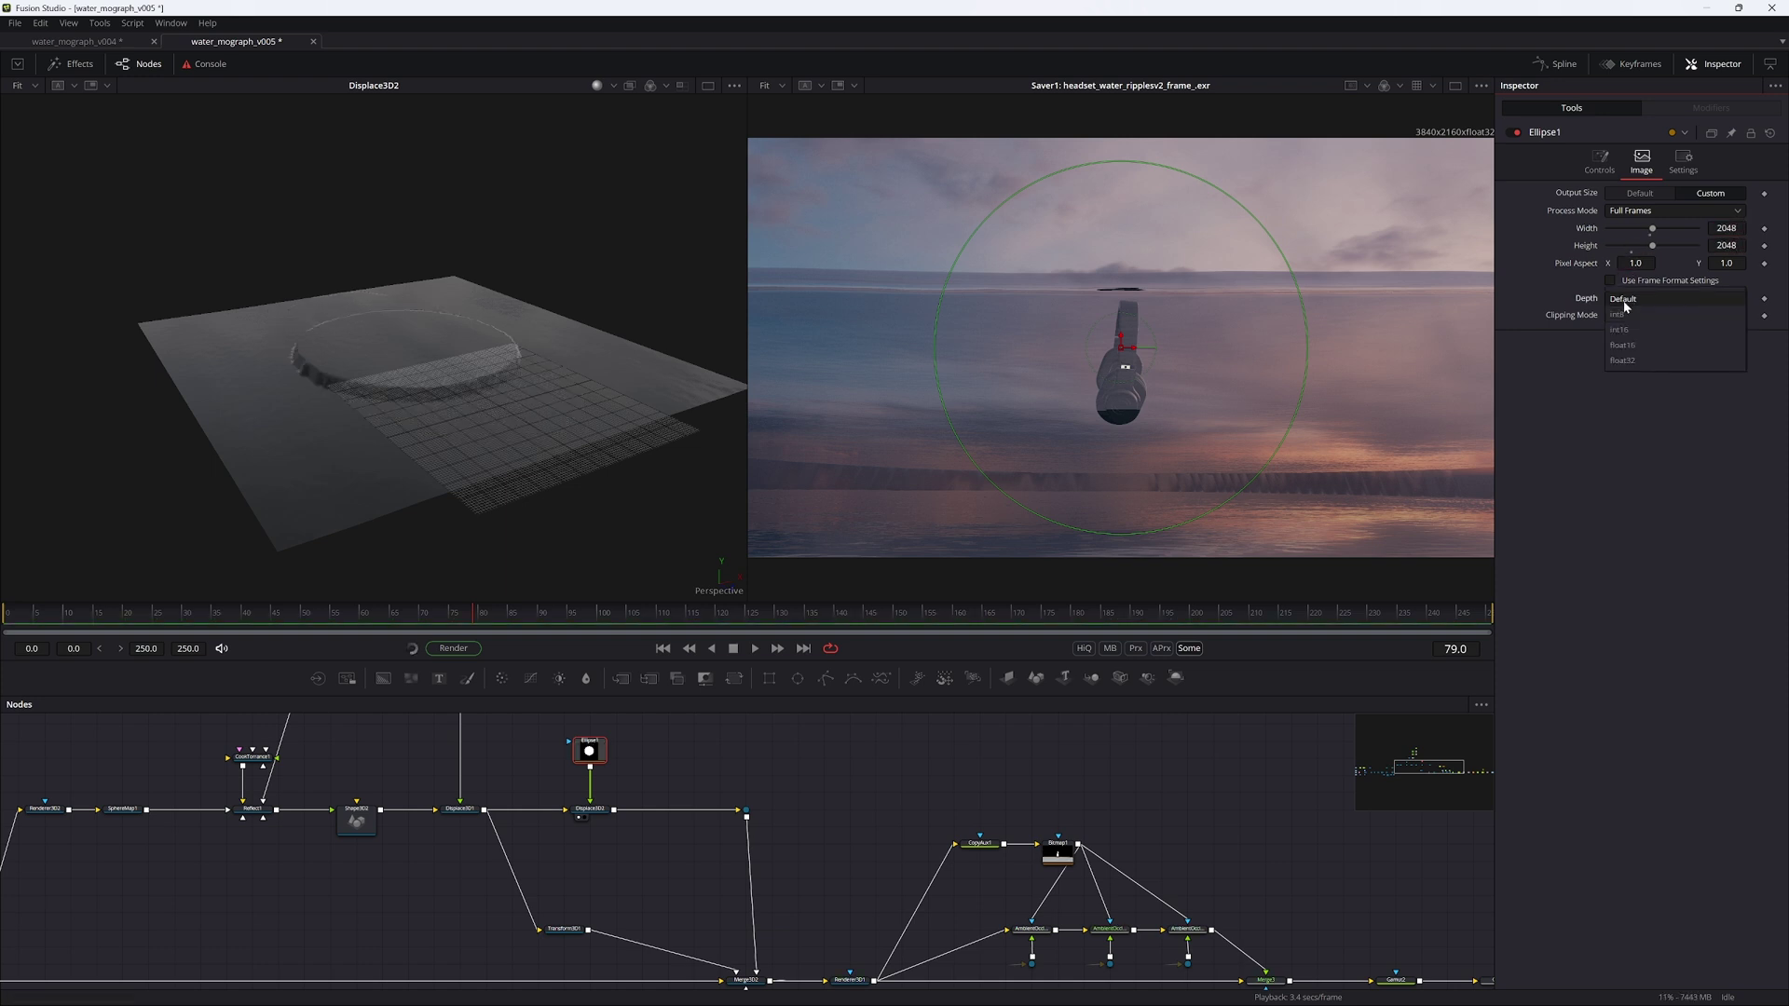
left_click(1637, 364)
key("ctrl+s")
Step: Turn off Solid on Ellipse1, with a border width of 0.01 and a soft edge of about 0.0162
left_click(1601, 161)
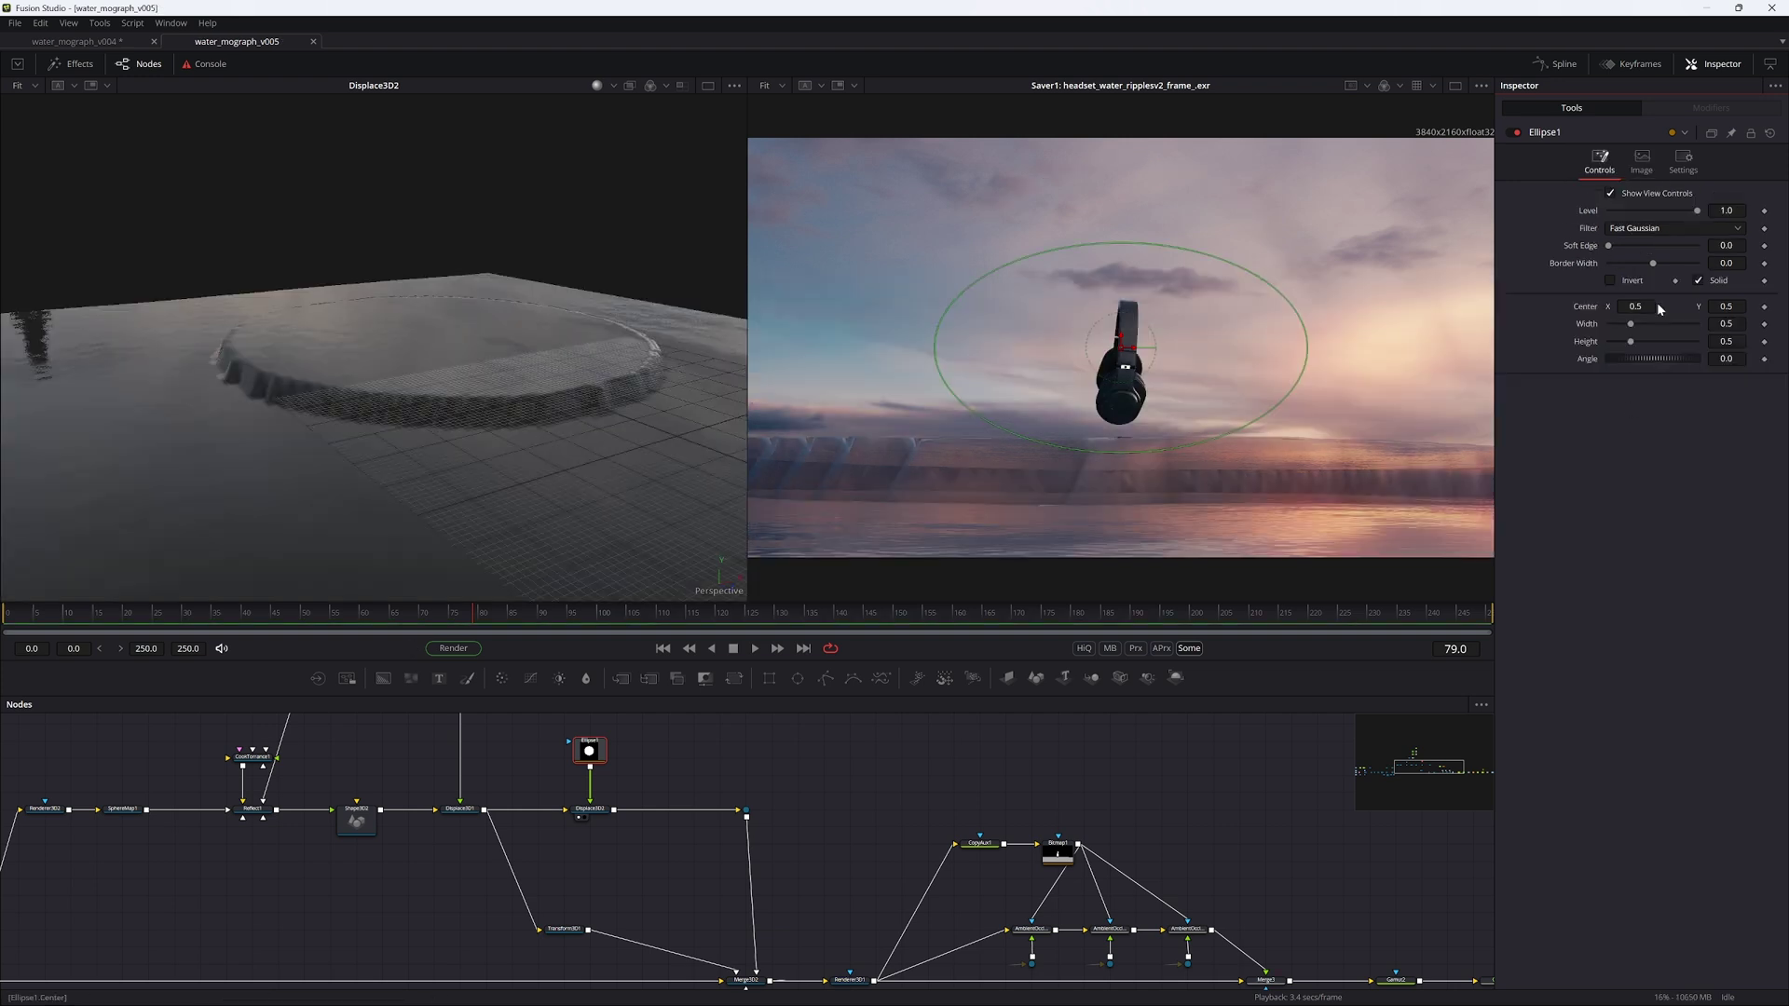
left_click(1699, 280)
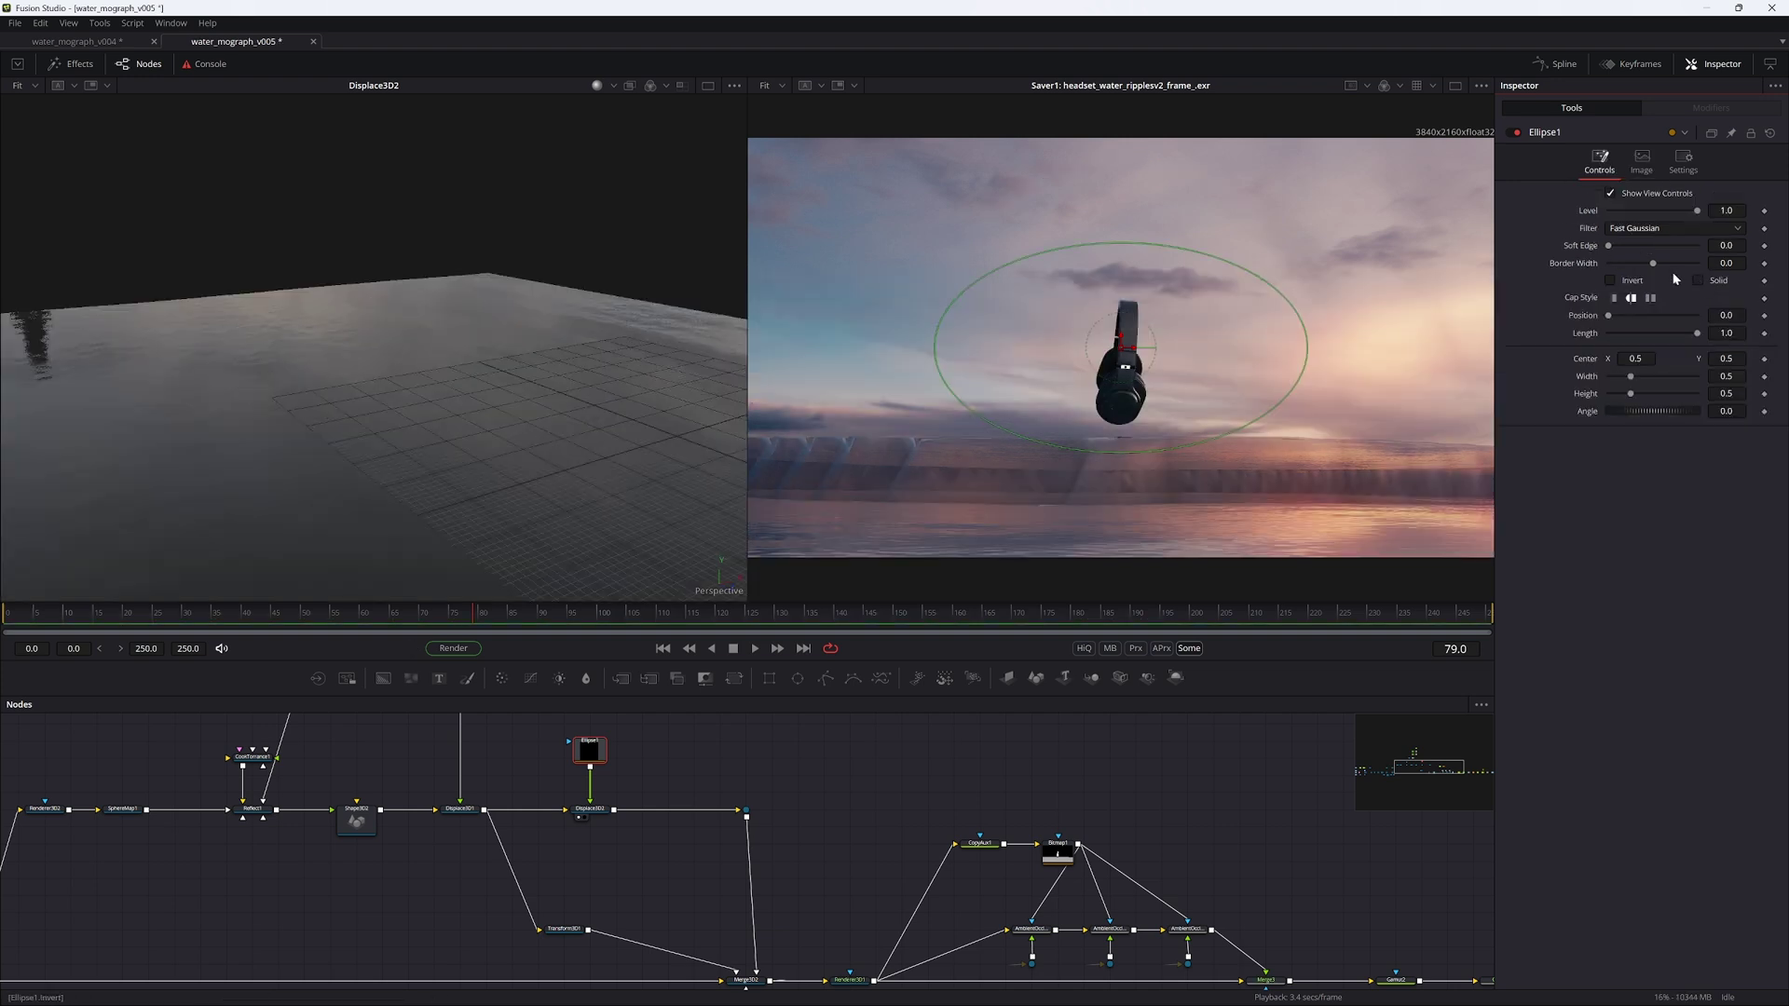
left_click_drag(1653, 263, 1766, 263)
key("Tab")
middle_click_drag(521, 400, 373, 372, "alt")
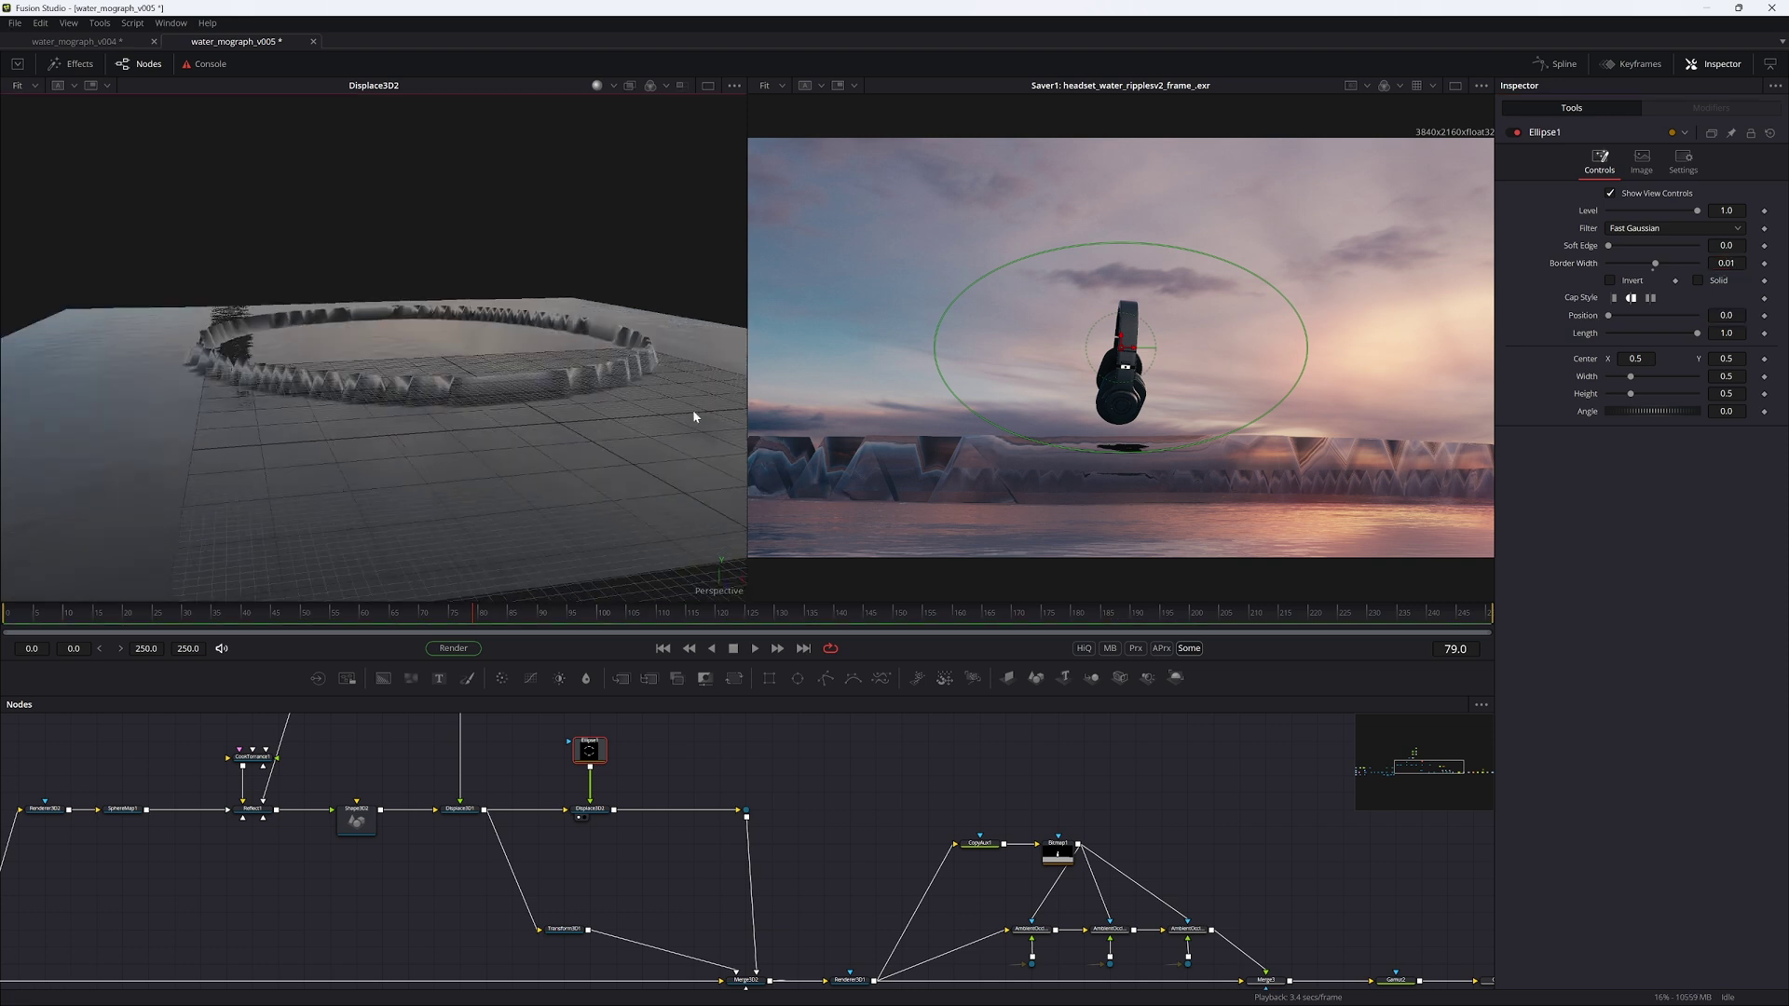
left_click_drag(1726, 245, 1733, 245)
middle_click_drag(634, 400, 487, 400, "alt")
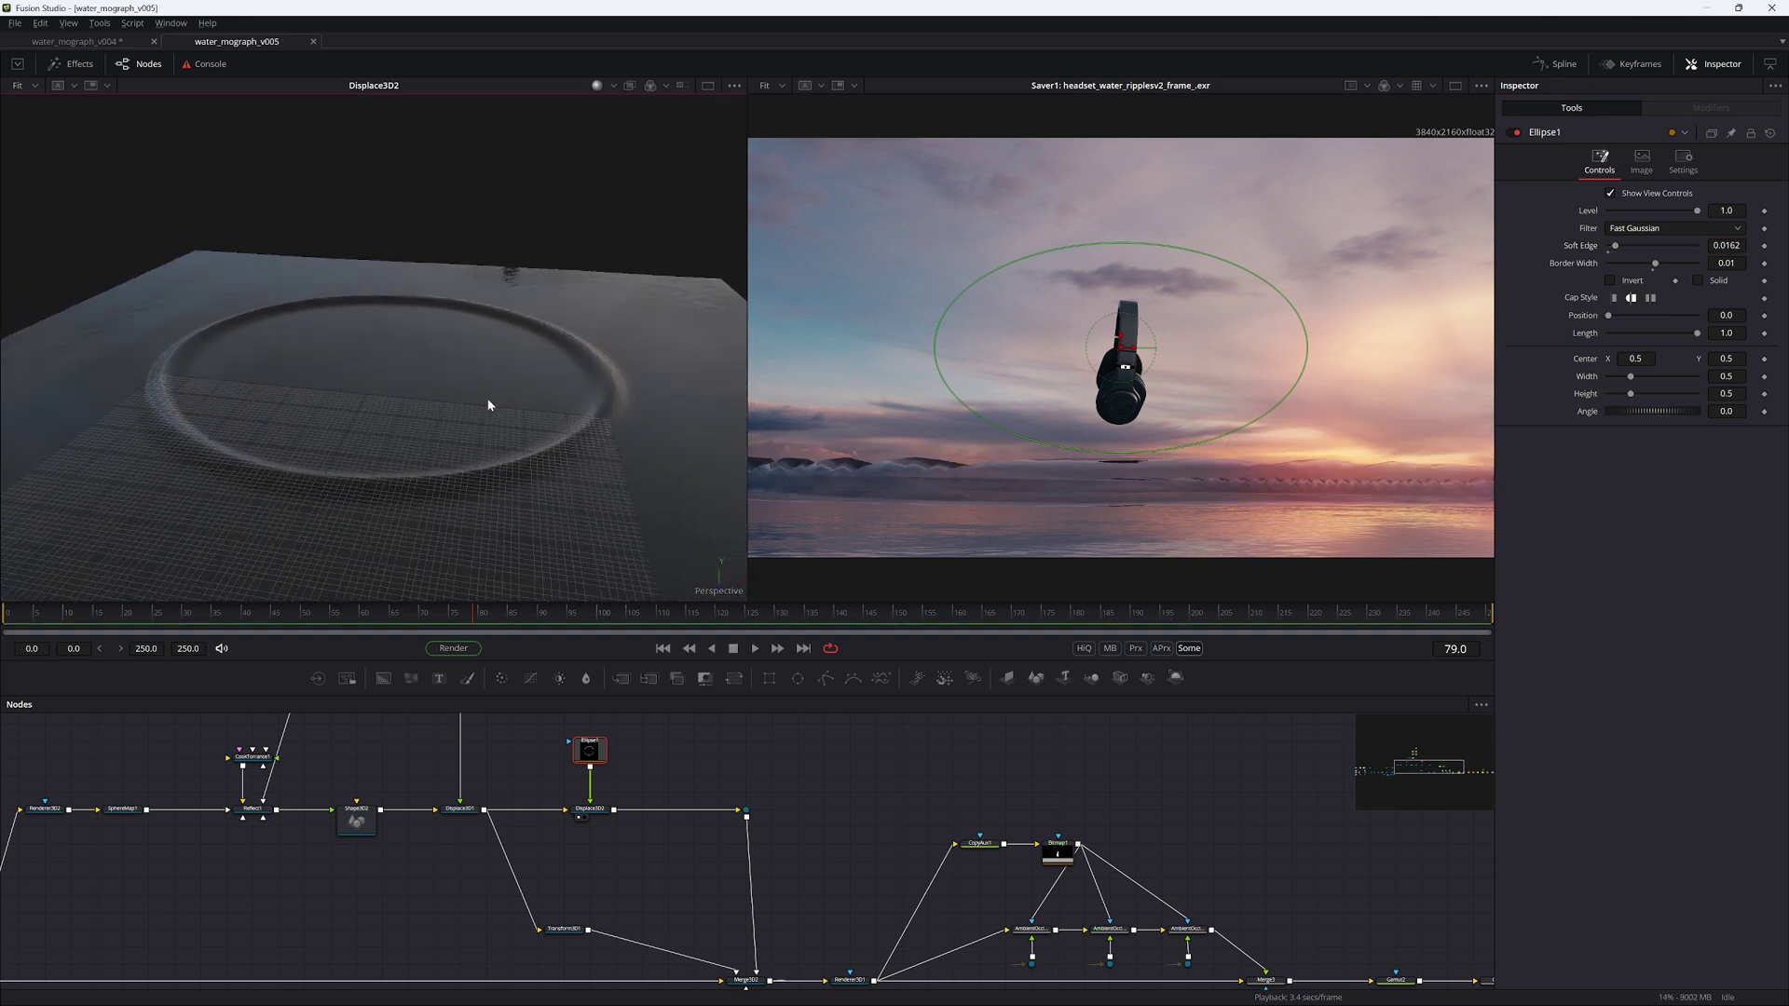
Step: Set the Shape3D2 water plane's subdivisions to 256 and inspect the ring displacement
left_click(488, 405)
double_click(1727, 245)
key("Tab")
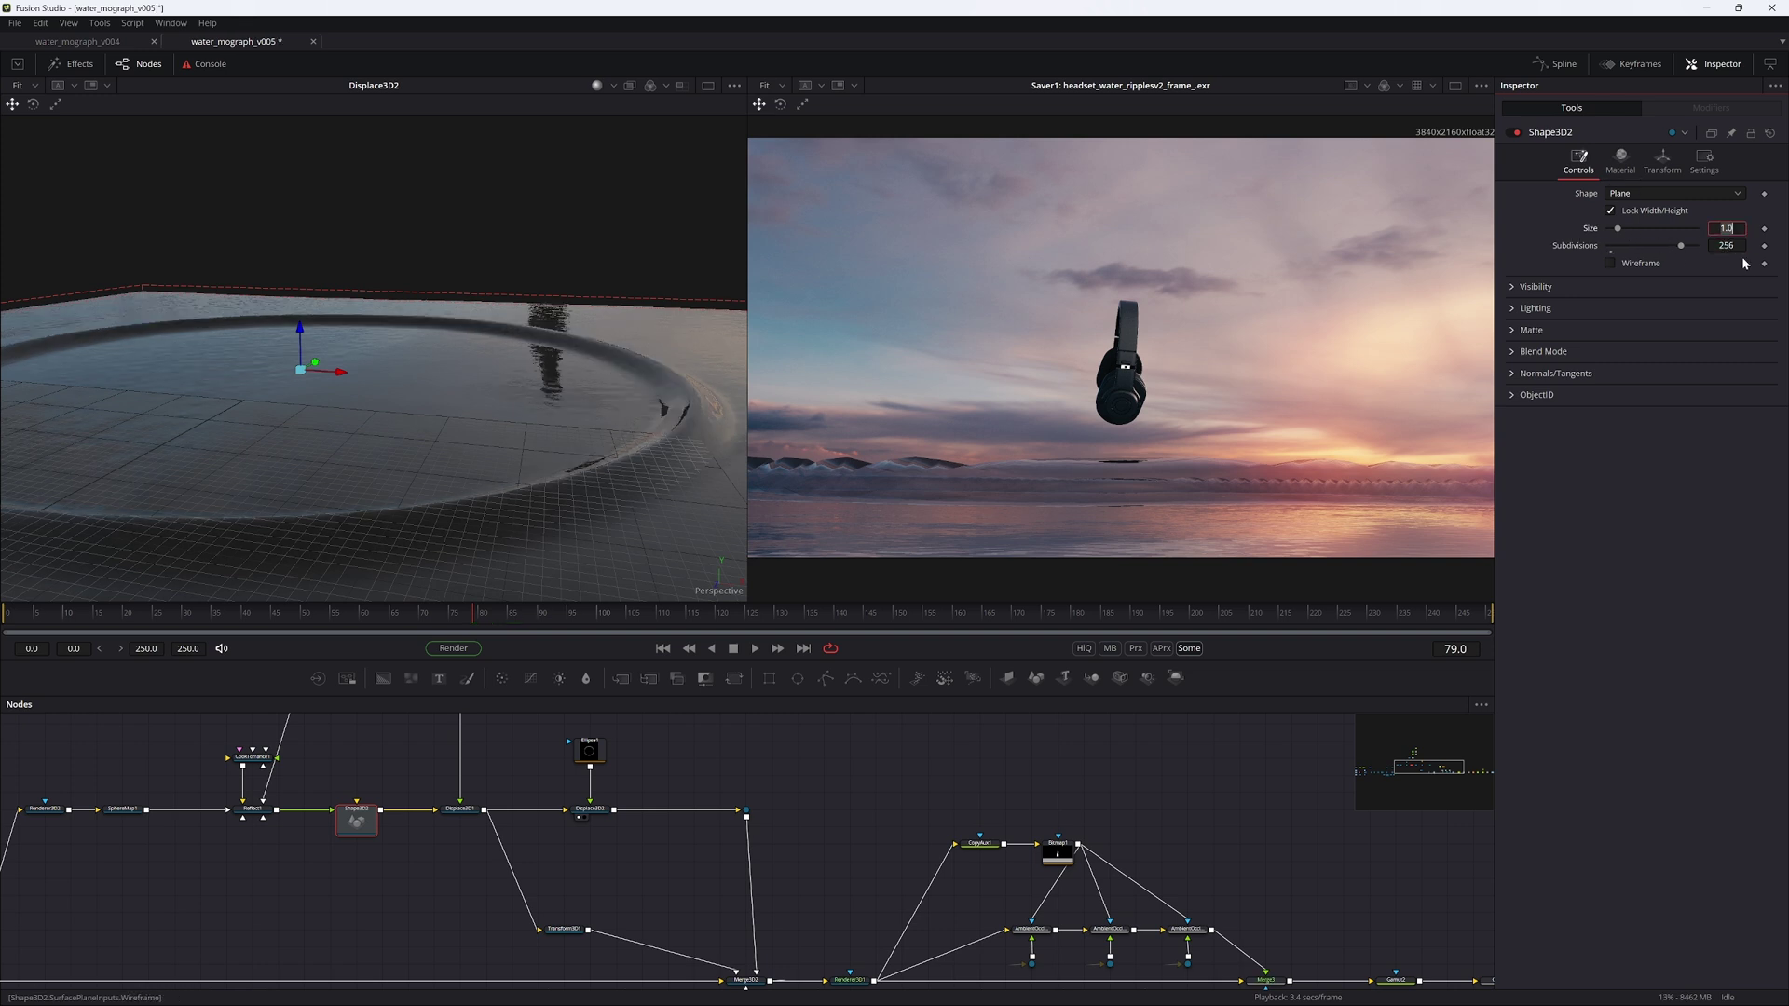
left_click(864, 783)
middle_click_drag(607, 534, 669, 542, "alt")
Step: Lower Ellipse1's level to 0.0 to test fading out the ring displacement, and save
left_click(591, 751)
middle_click_drag(605, 833, 438, 888)
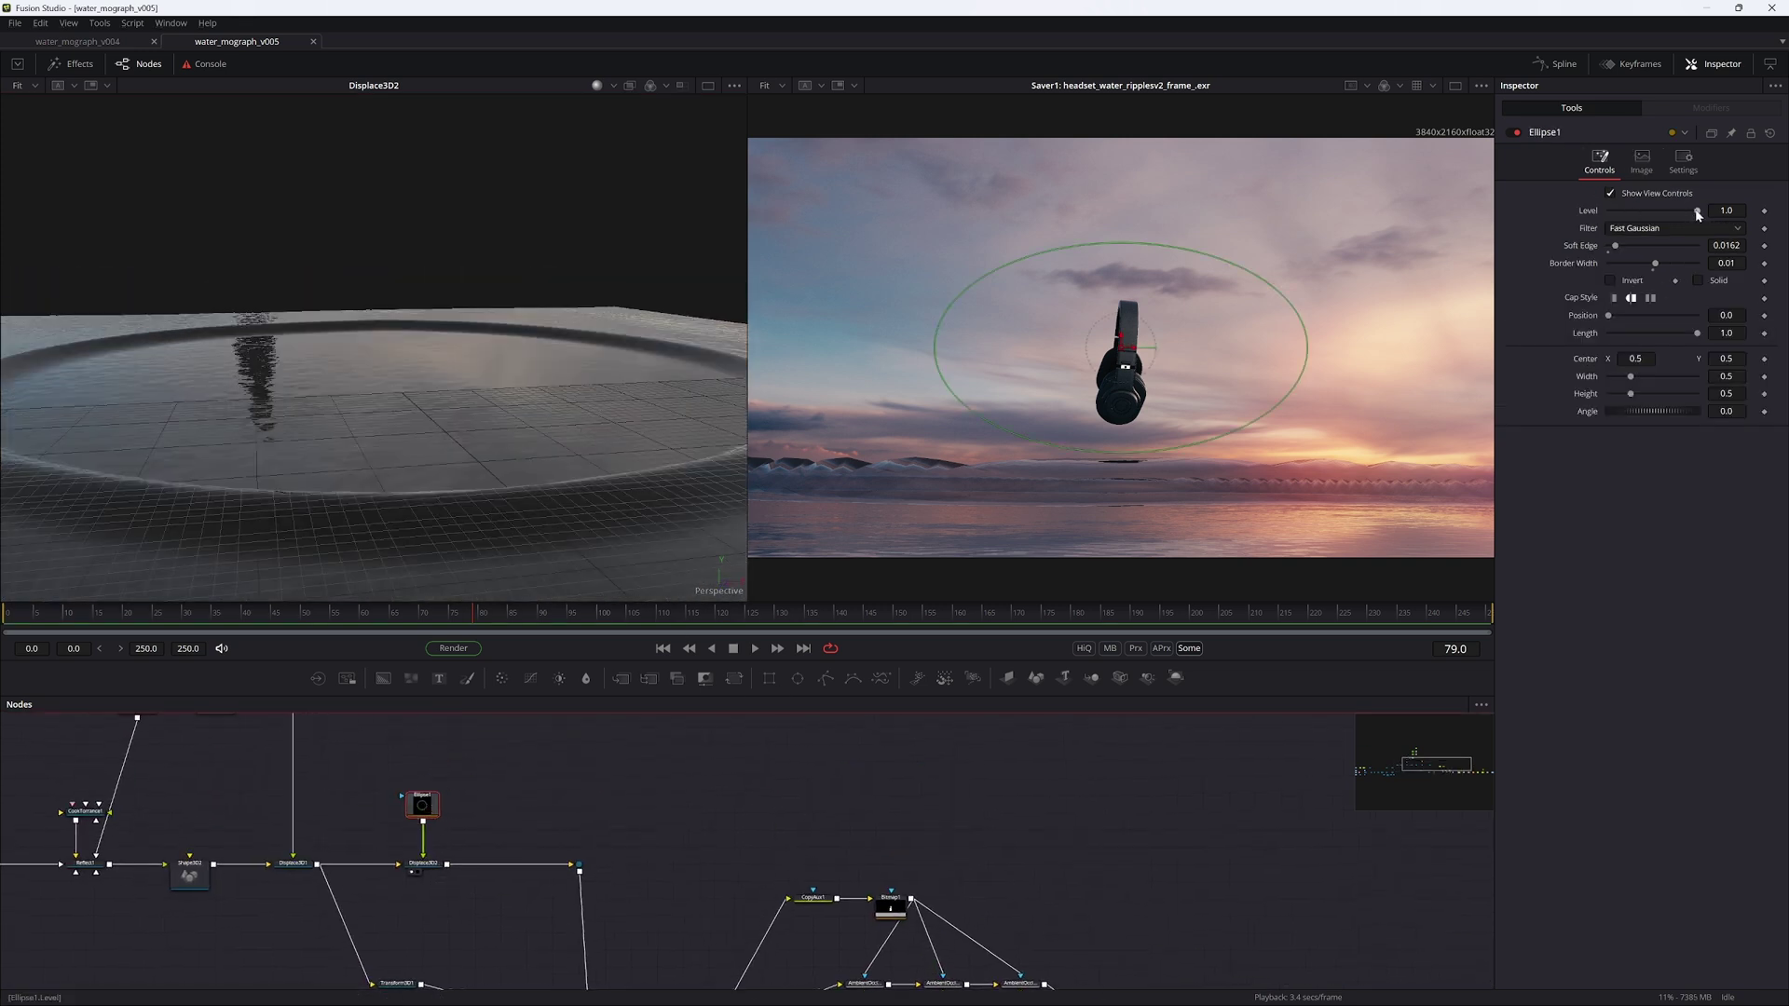
left_click_drag(1697, 213, 1637, 211)
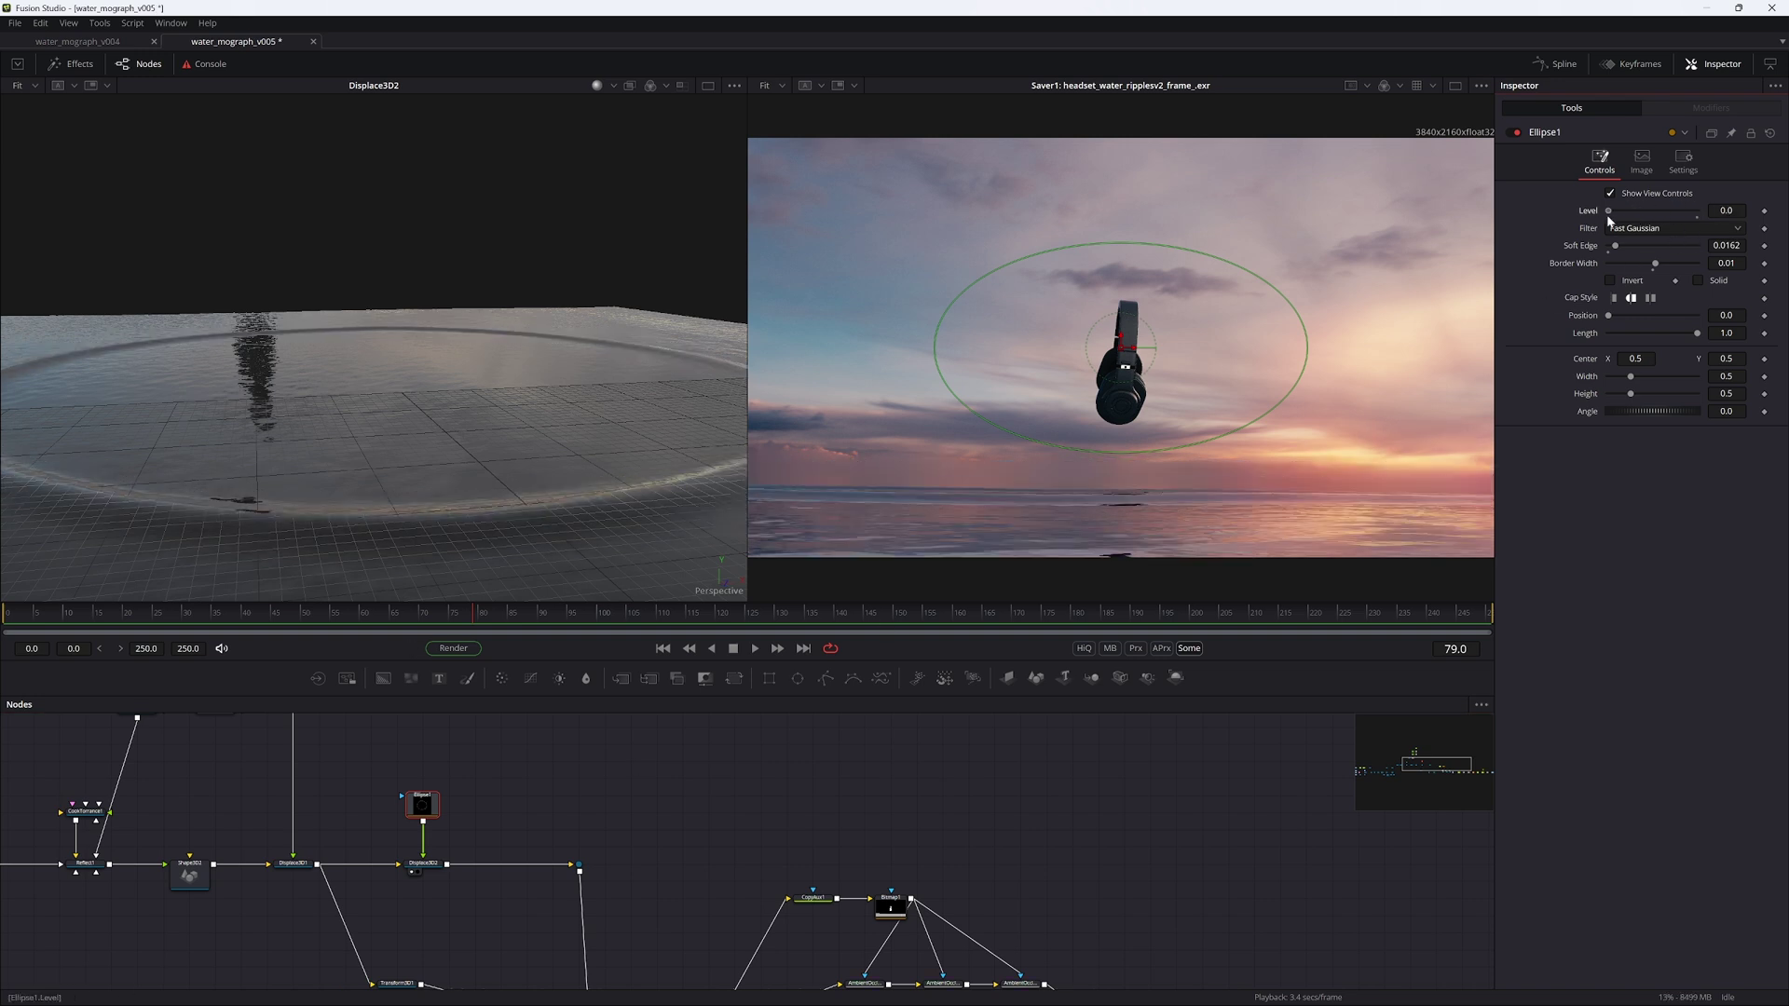
key("ctrl+s")
Step: Load Renderer3D1 into the second viewer and play the animation to check the headphones over the water
middle_click_drag(801, 917, 678, 789)
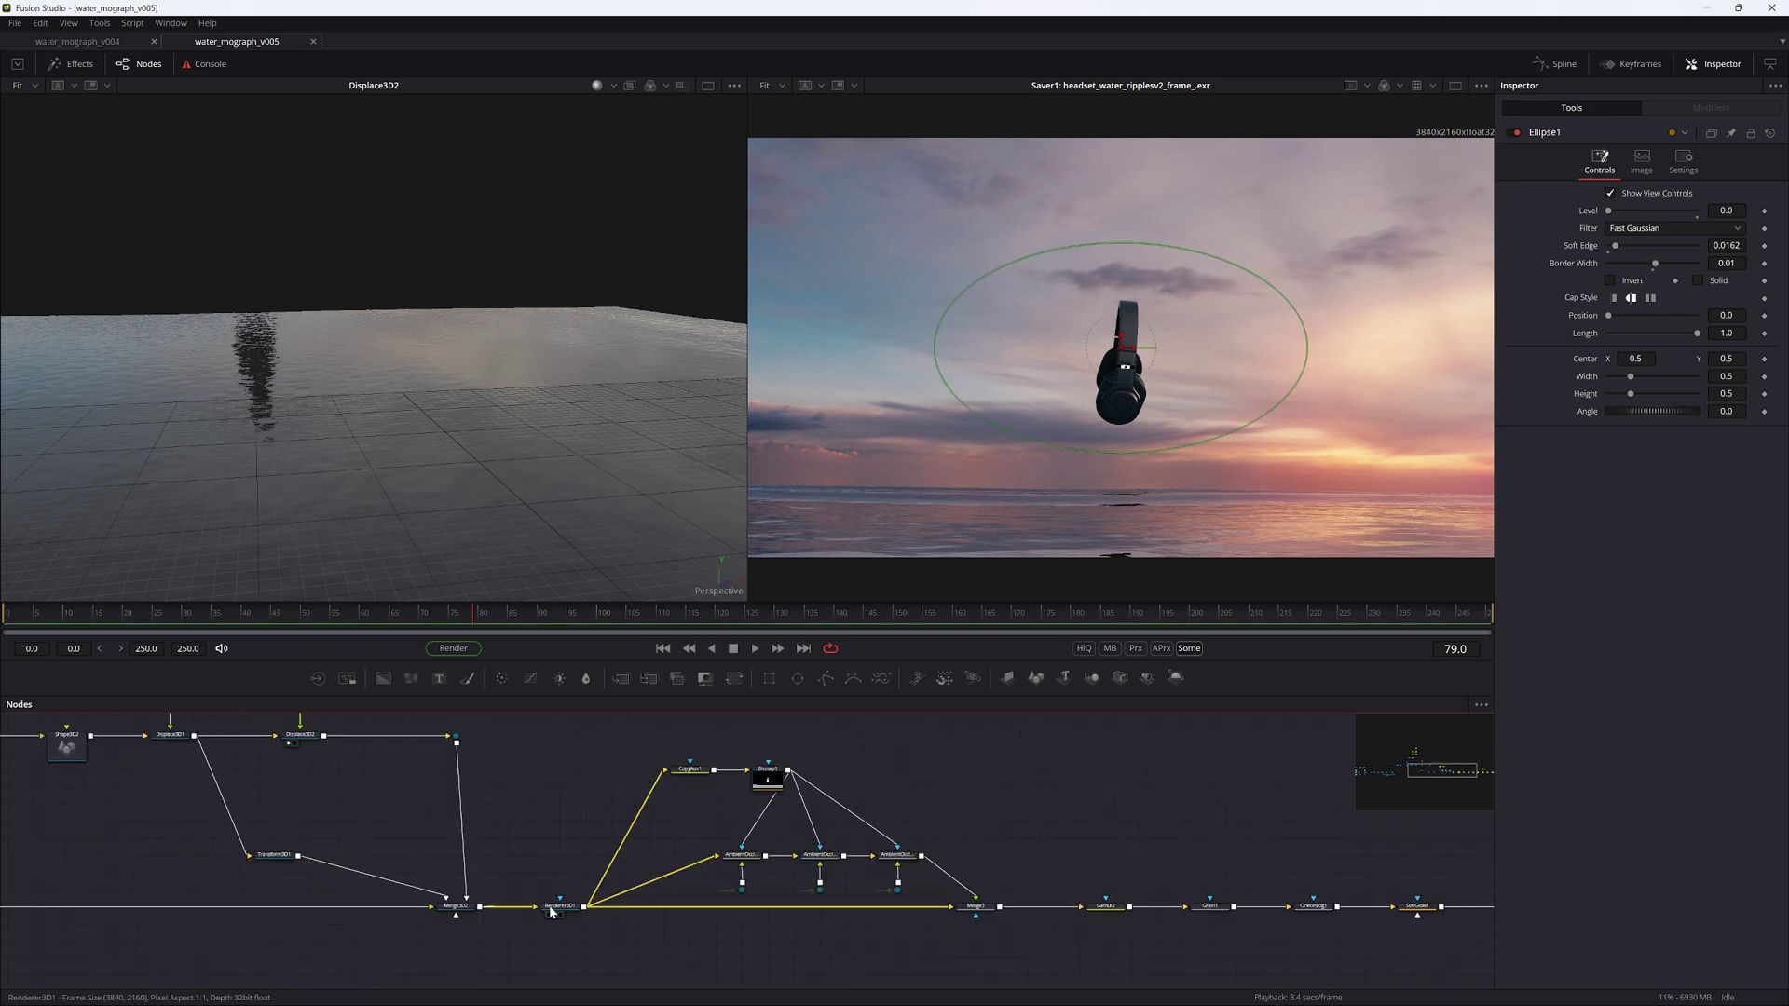
left_click(562, 912)
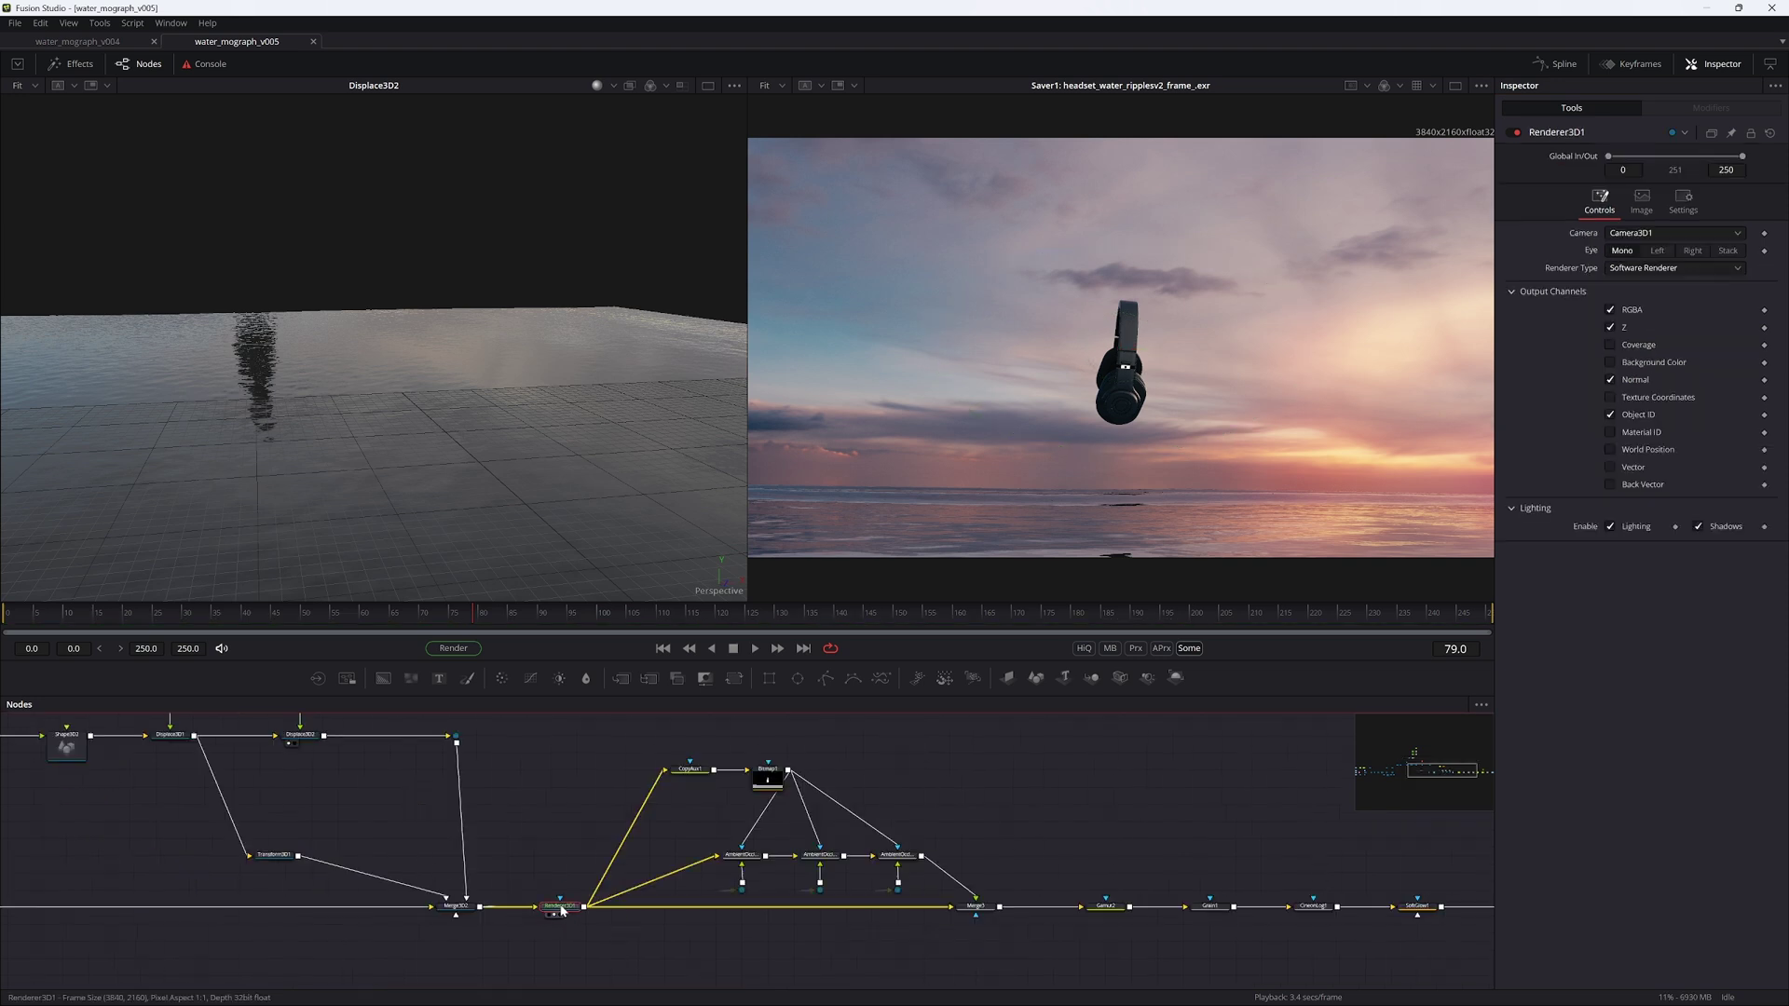
key("2")
key("space")
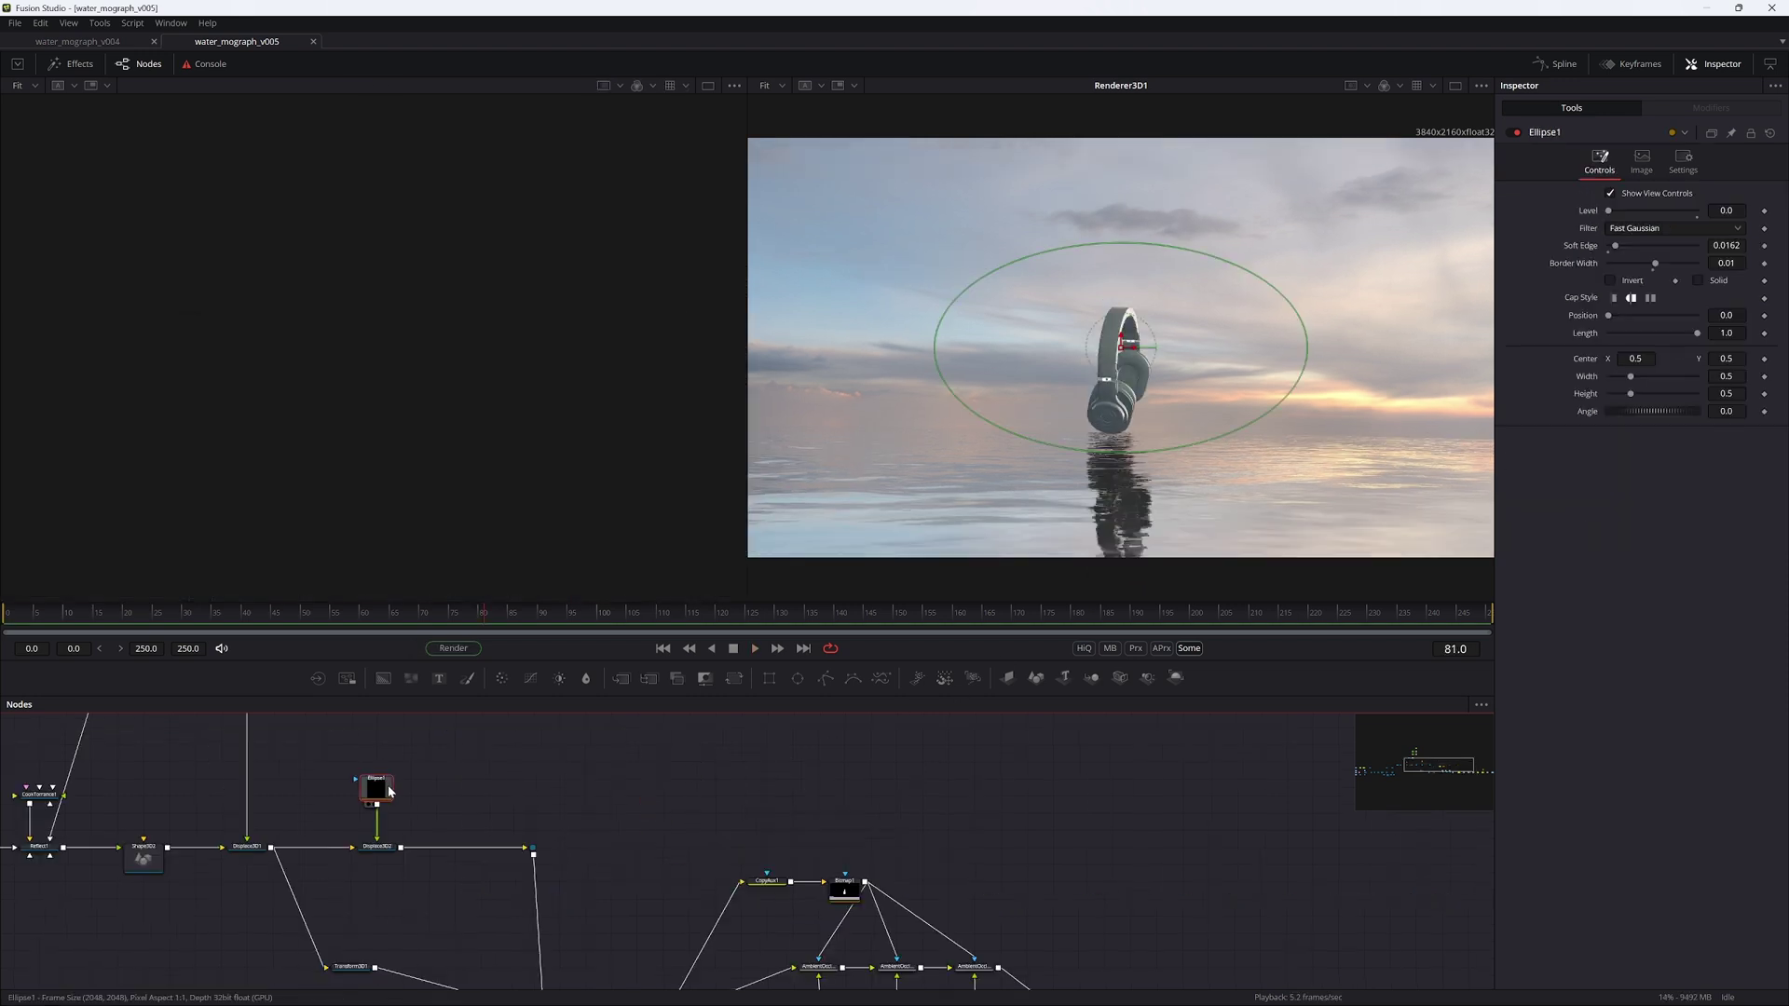
Step: Load Ellipse1 into the first viewer, set its level to 1.0 and go to frame 82
key("1")
left_click_drag(1608, 210, 1694, 221)
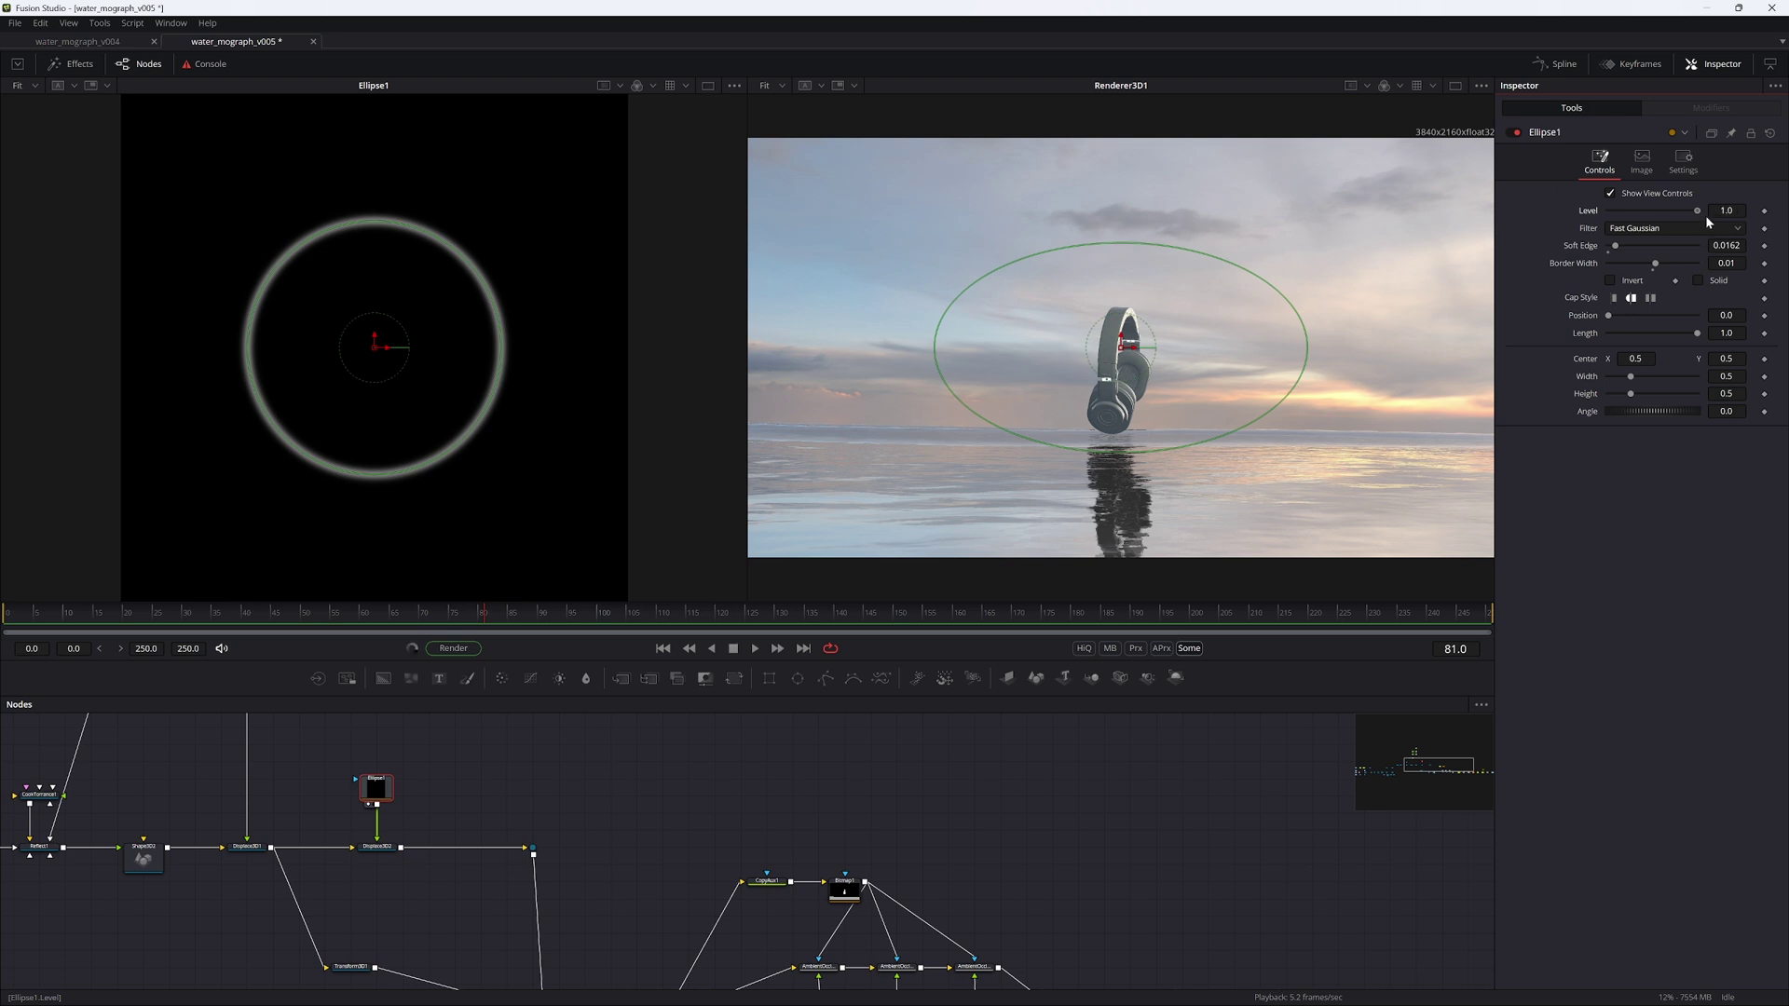
left_click(490, 618)
Step: Link Ellipse1's height to its width with an expression, set the width to 0.2216 and keyframe it at frame 82
right_click(1582, 392)
left_click(1623, 556)
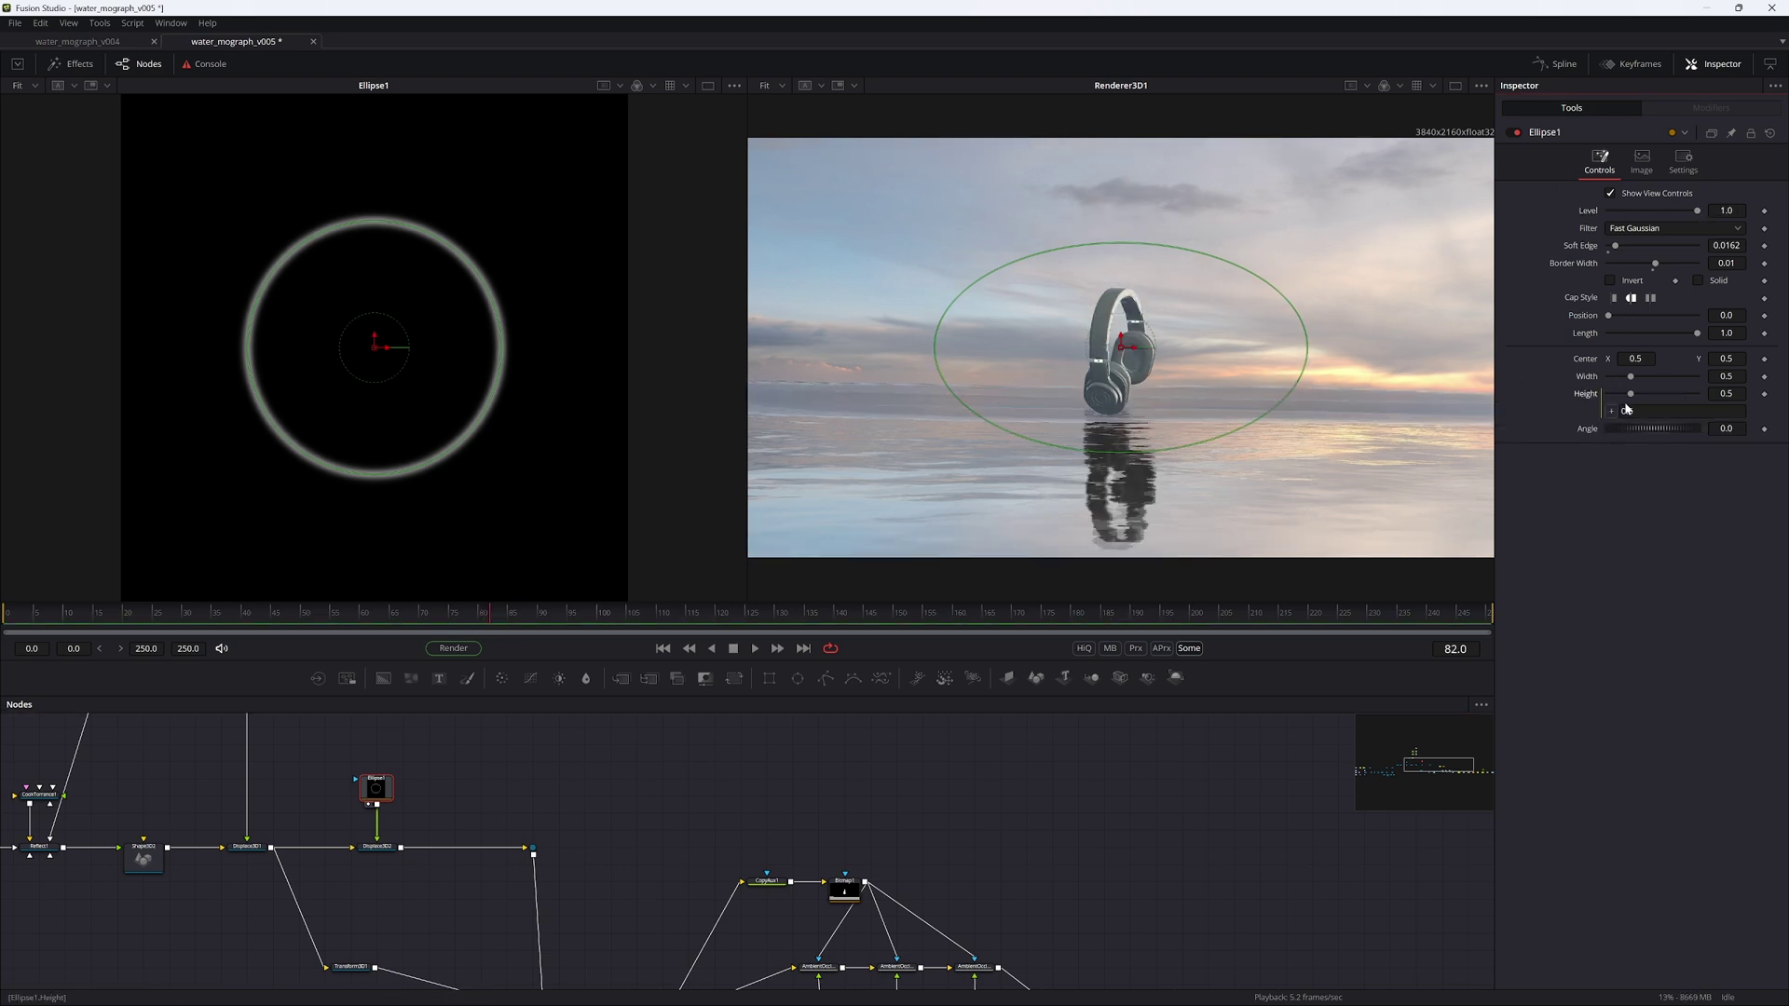
mouse_move(1589, 376)
left_mouse_down()
mouse_move(1653, 384)
mouse_move(1618, 390)
left_mouse_up()
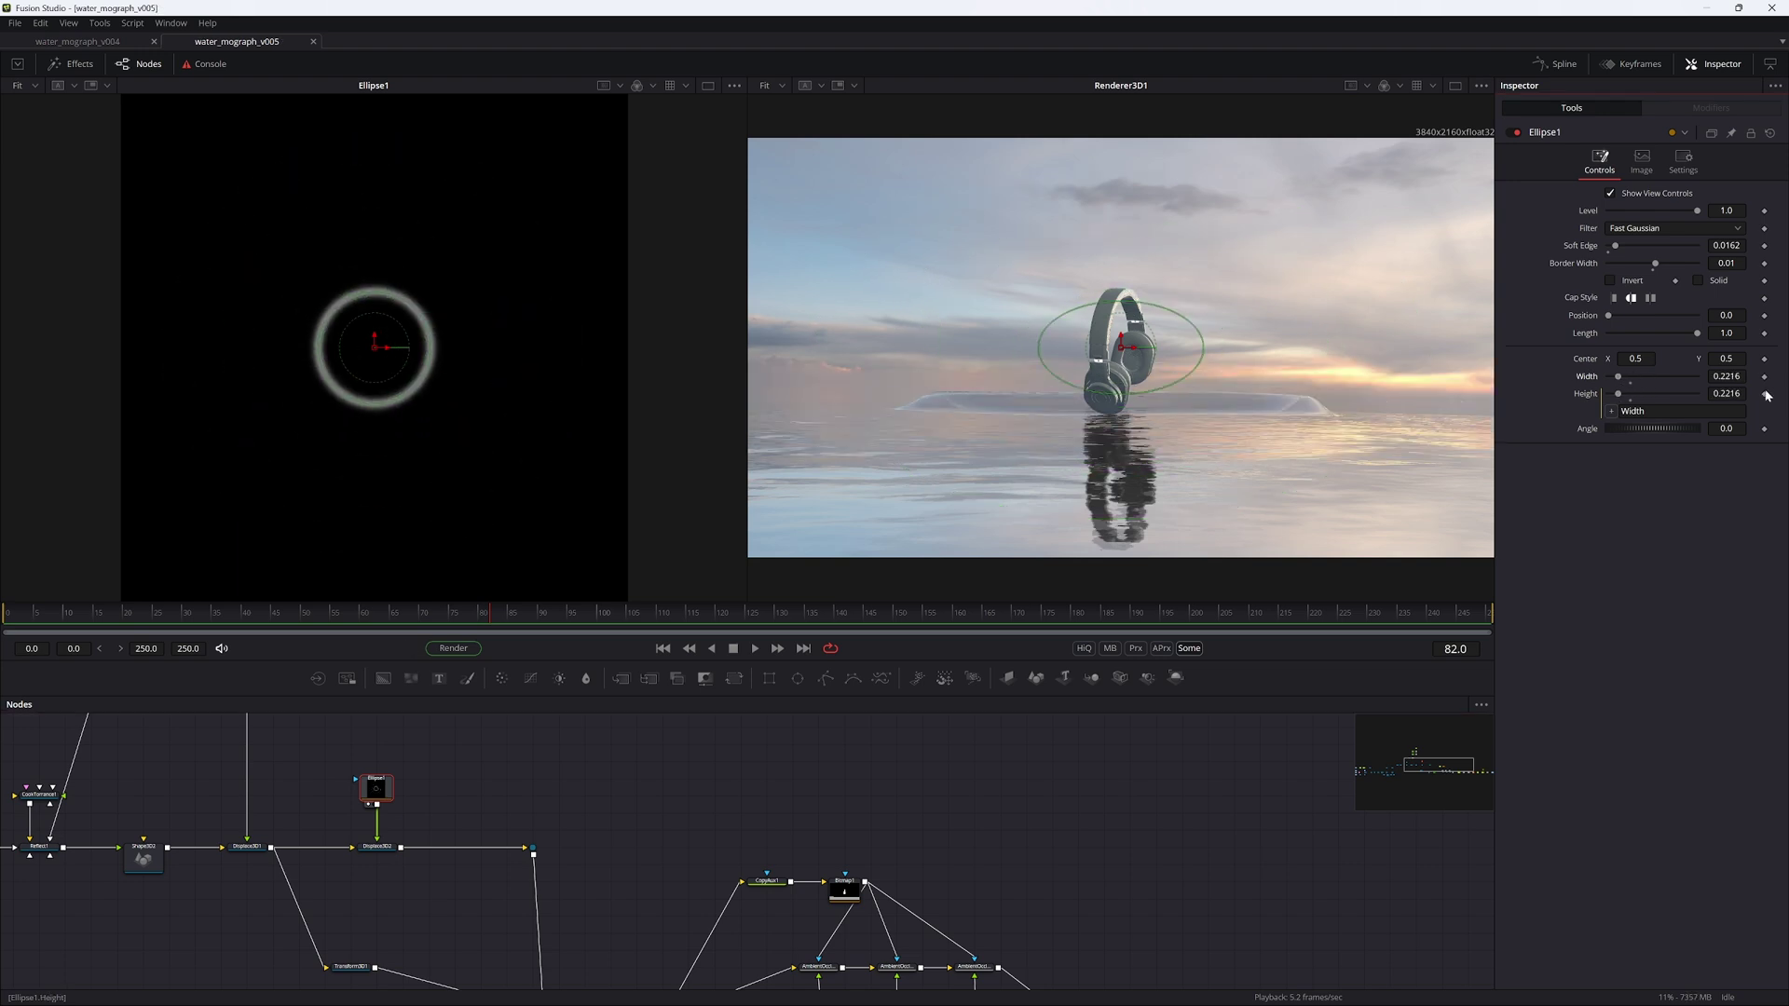
left_click(1764, 376)
Step: Move Ellipse1's centre down to a Y of about 0.178, checking the ring's position in Merge3D2
left_click_drag(374, 347, 374, 400)
middle_click_drag(653, 813, 587, 655)
left_click(466, 859)
key("2")
middle_click_drag(1002, 389, 891, 444, "alt")
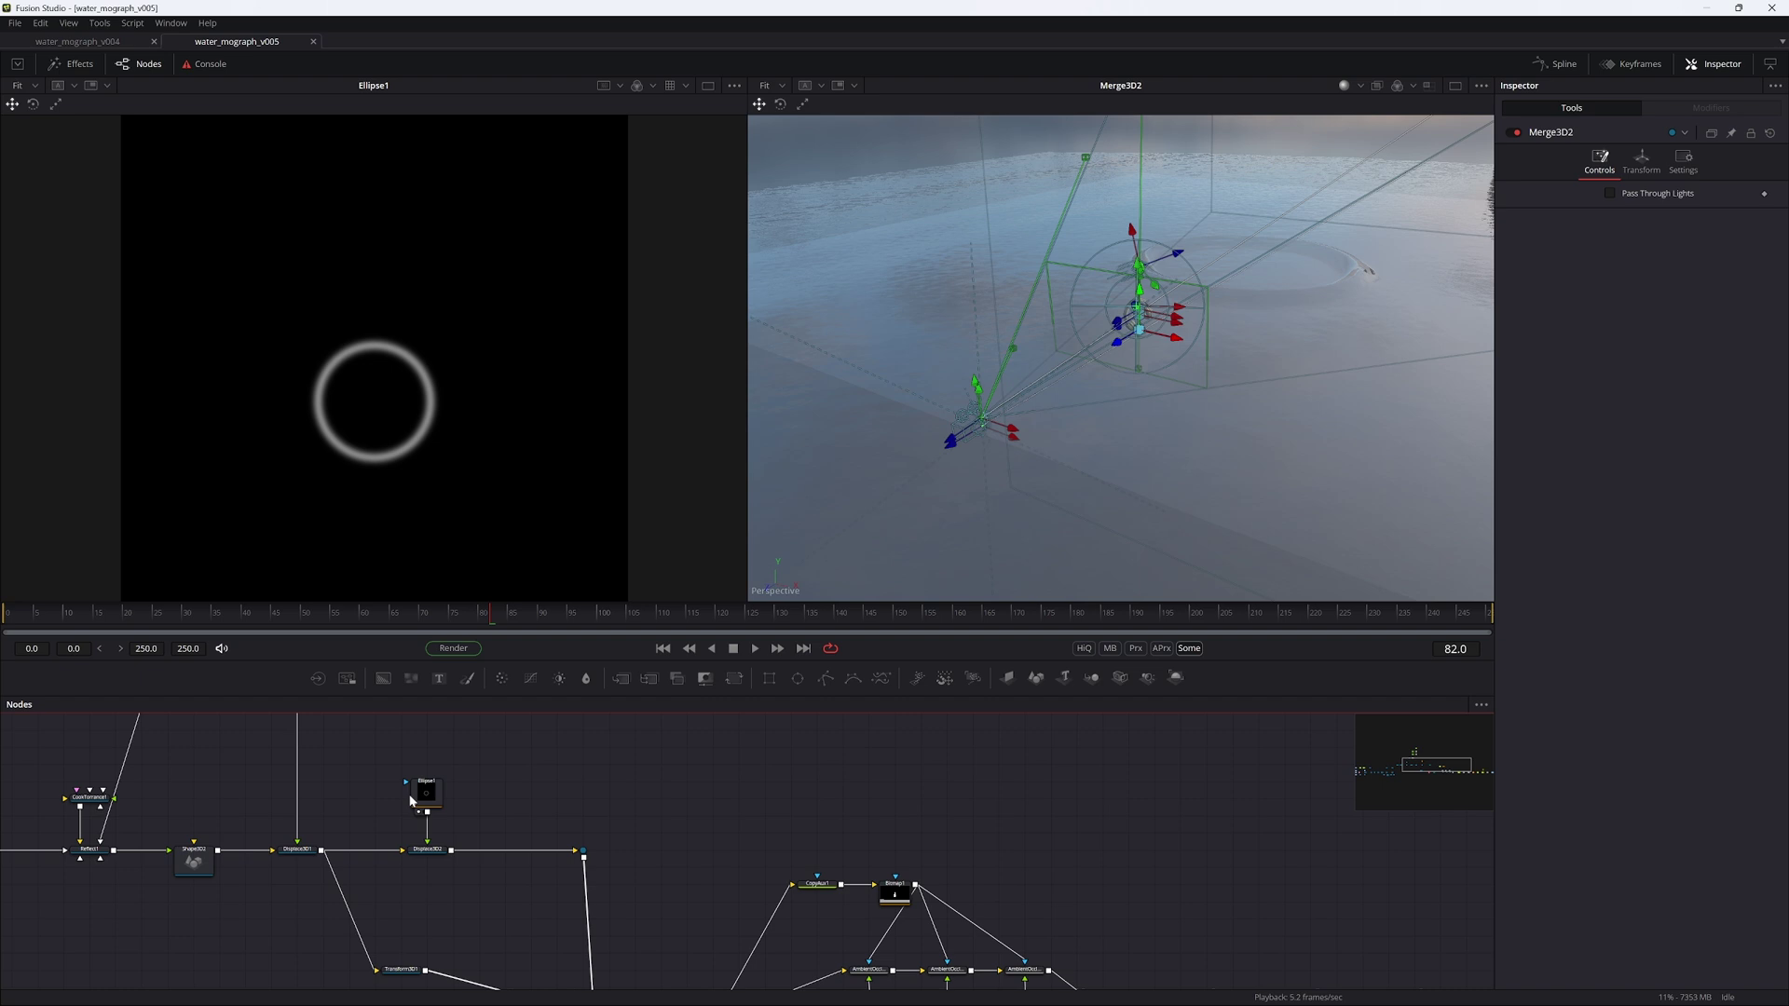
left_click(411, 800)
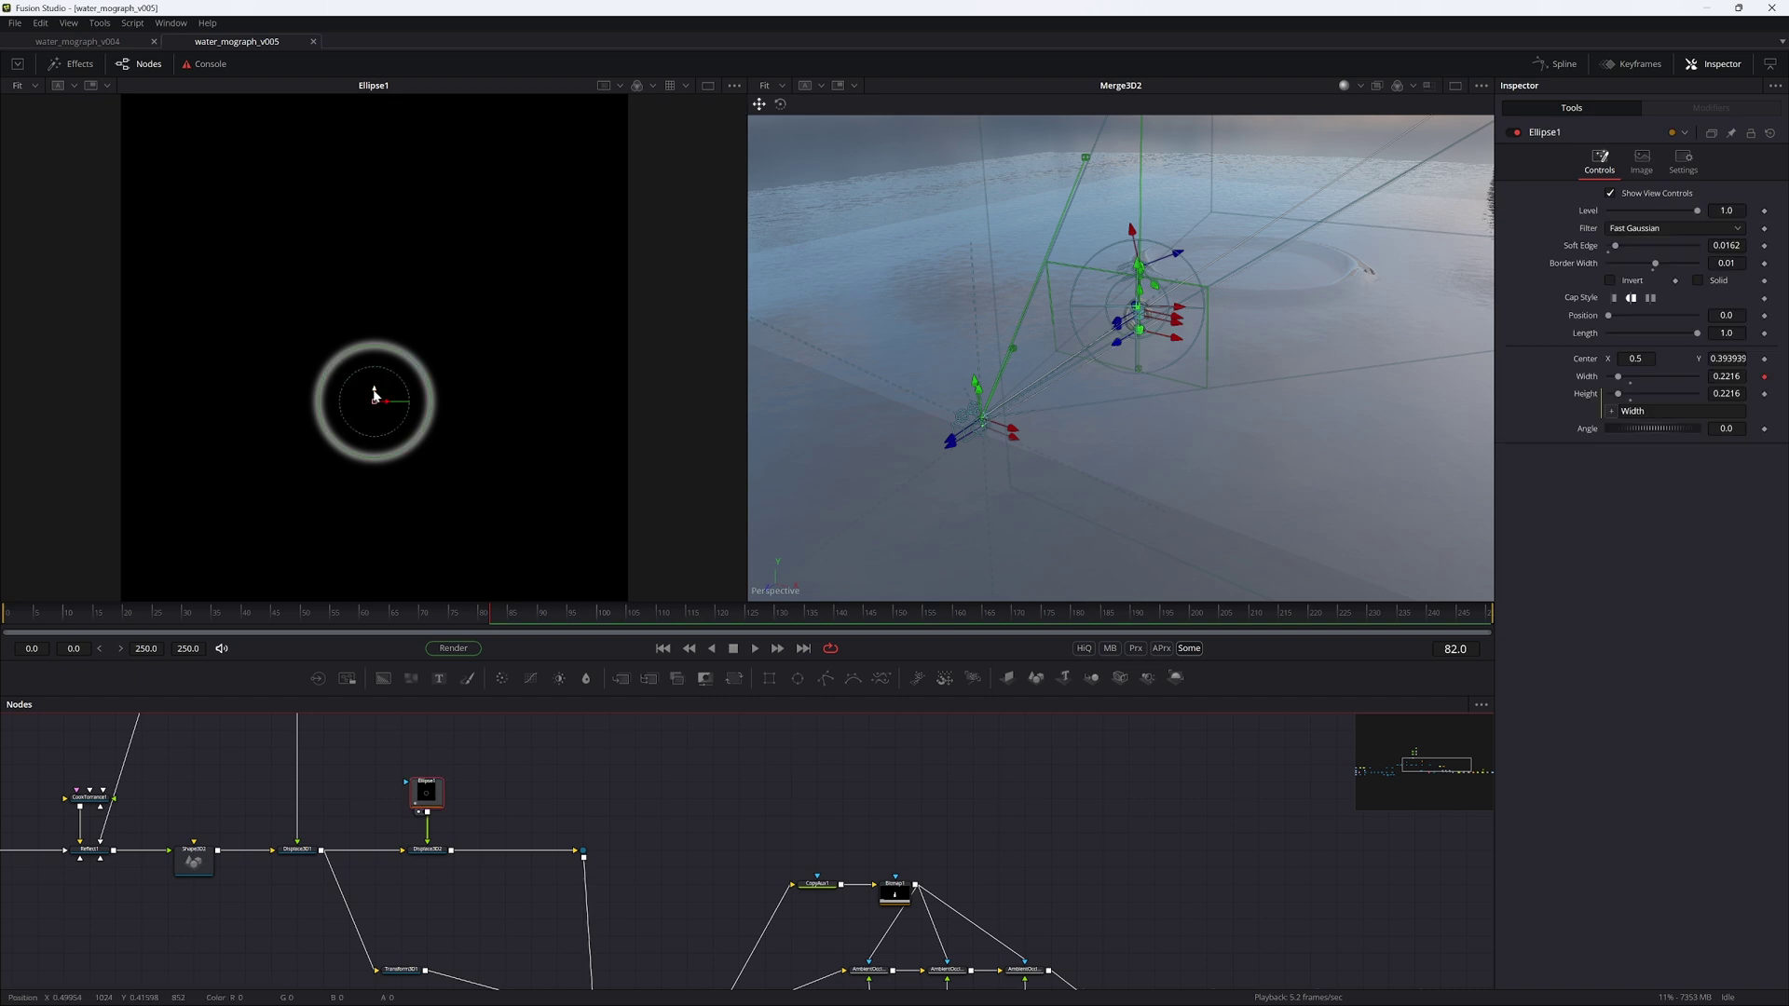
left_click_drag(373, 397, 368, 507)
middle_click_drag(1002, 326, 923, 266, "alt")
left_click_drag(375, 506, 374, 498)
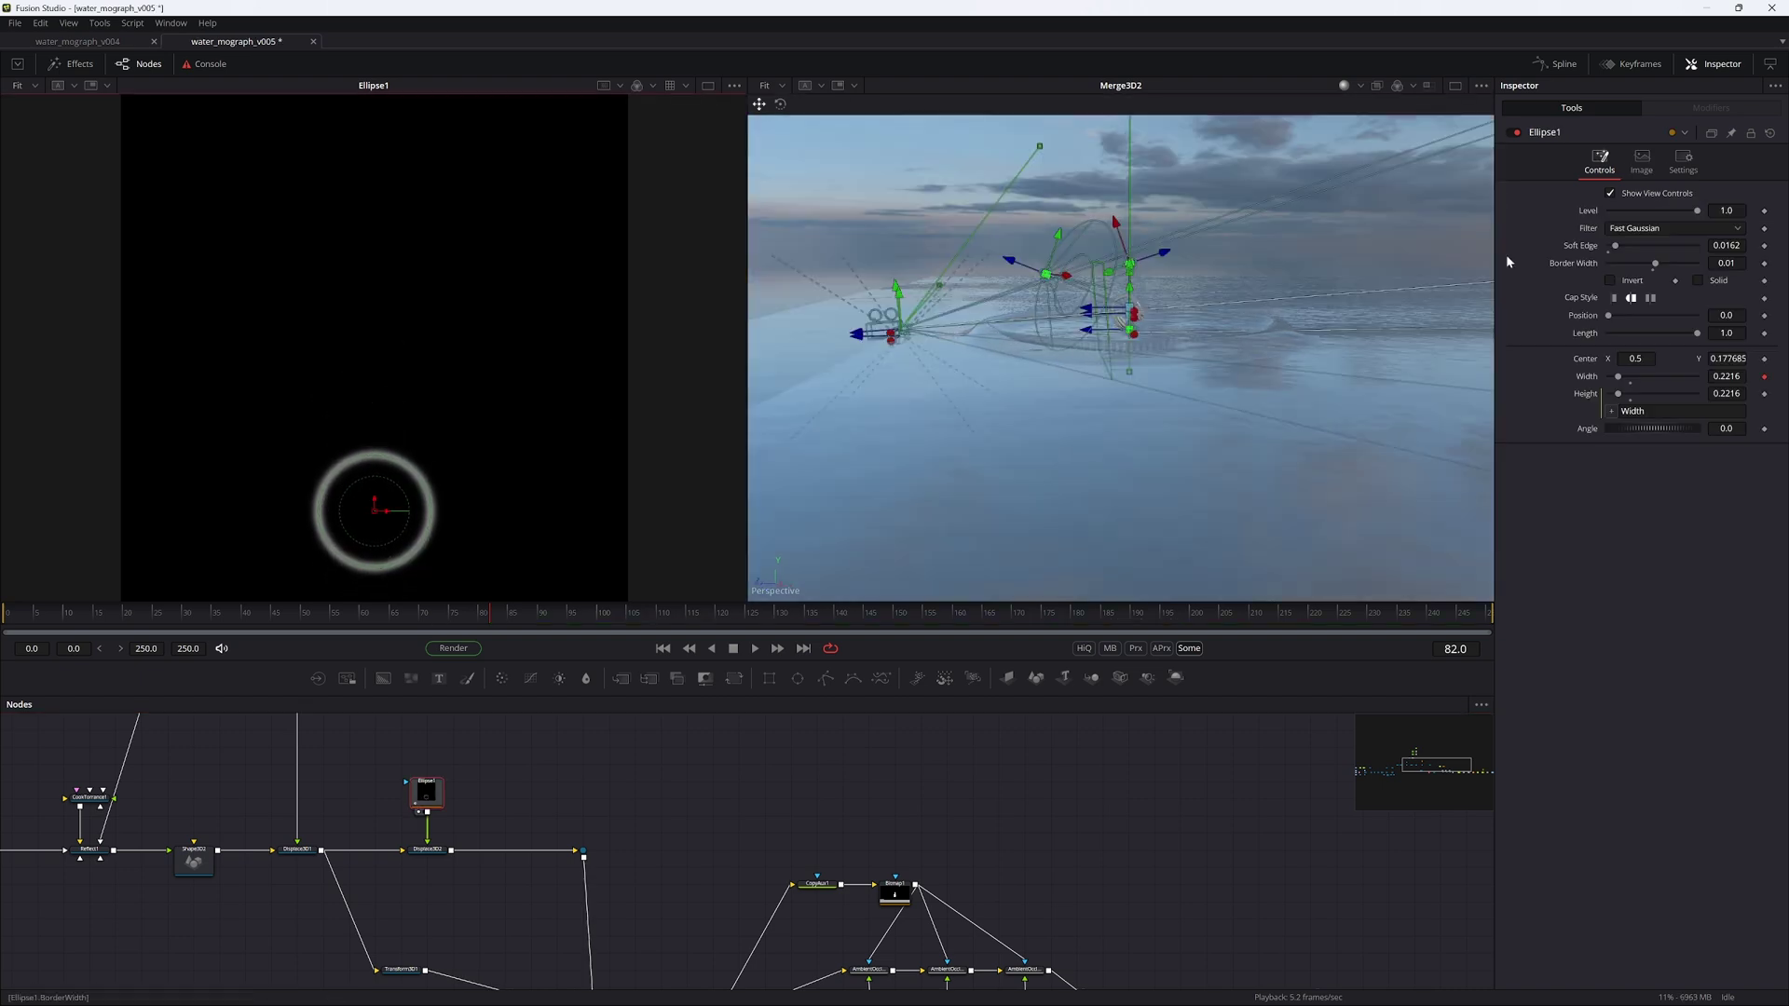
Step: Shrink Ellipse1's width to 0.0034 at frame 82 and set its level to about 0.535
middle_click_drag(1064, 347, 1592, 384, "alt")
left_click_drag(1725, 377, 1526, 377)
left_click_drag(1670, 375, 1547, 361)
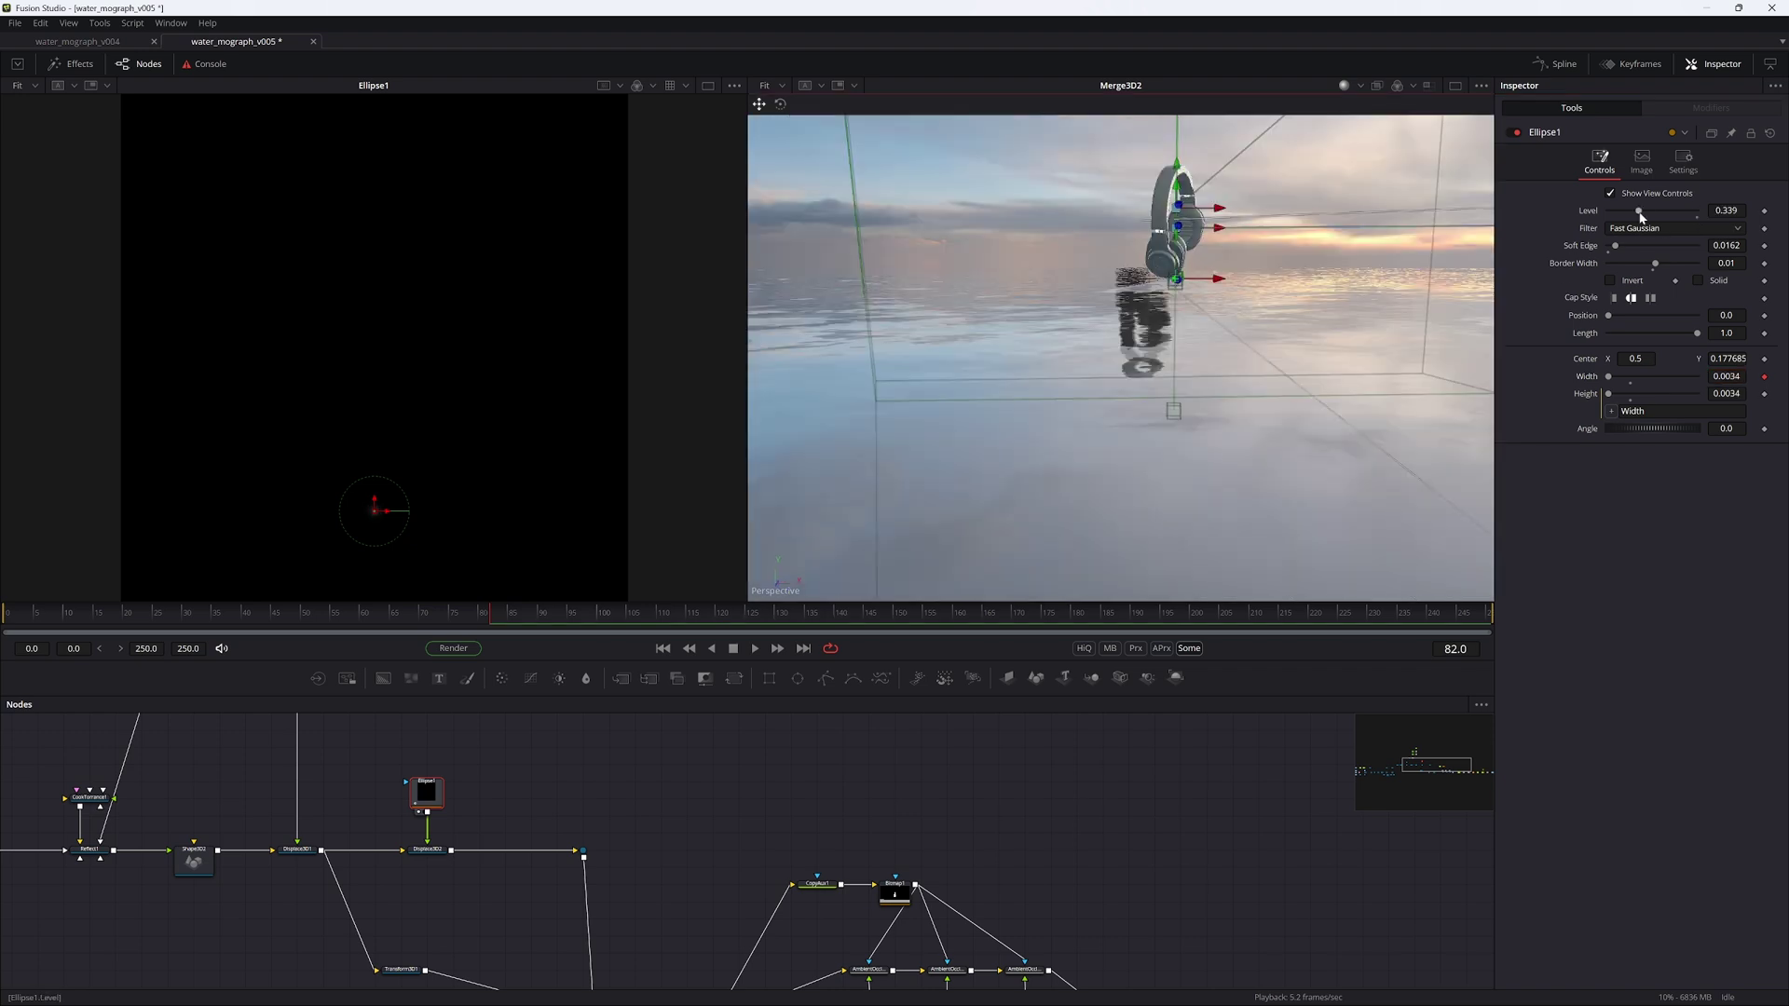
left_click_drag(1641, 215, 1674, 220)
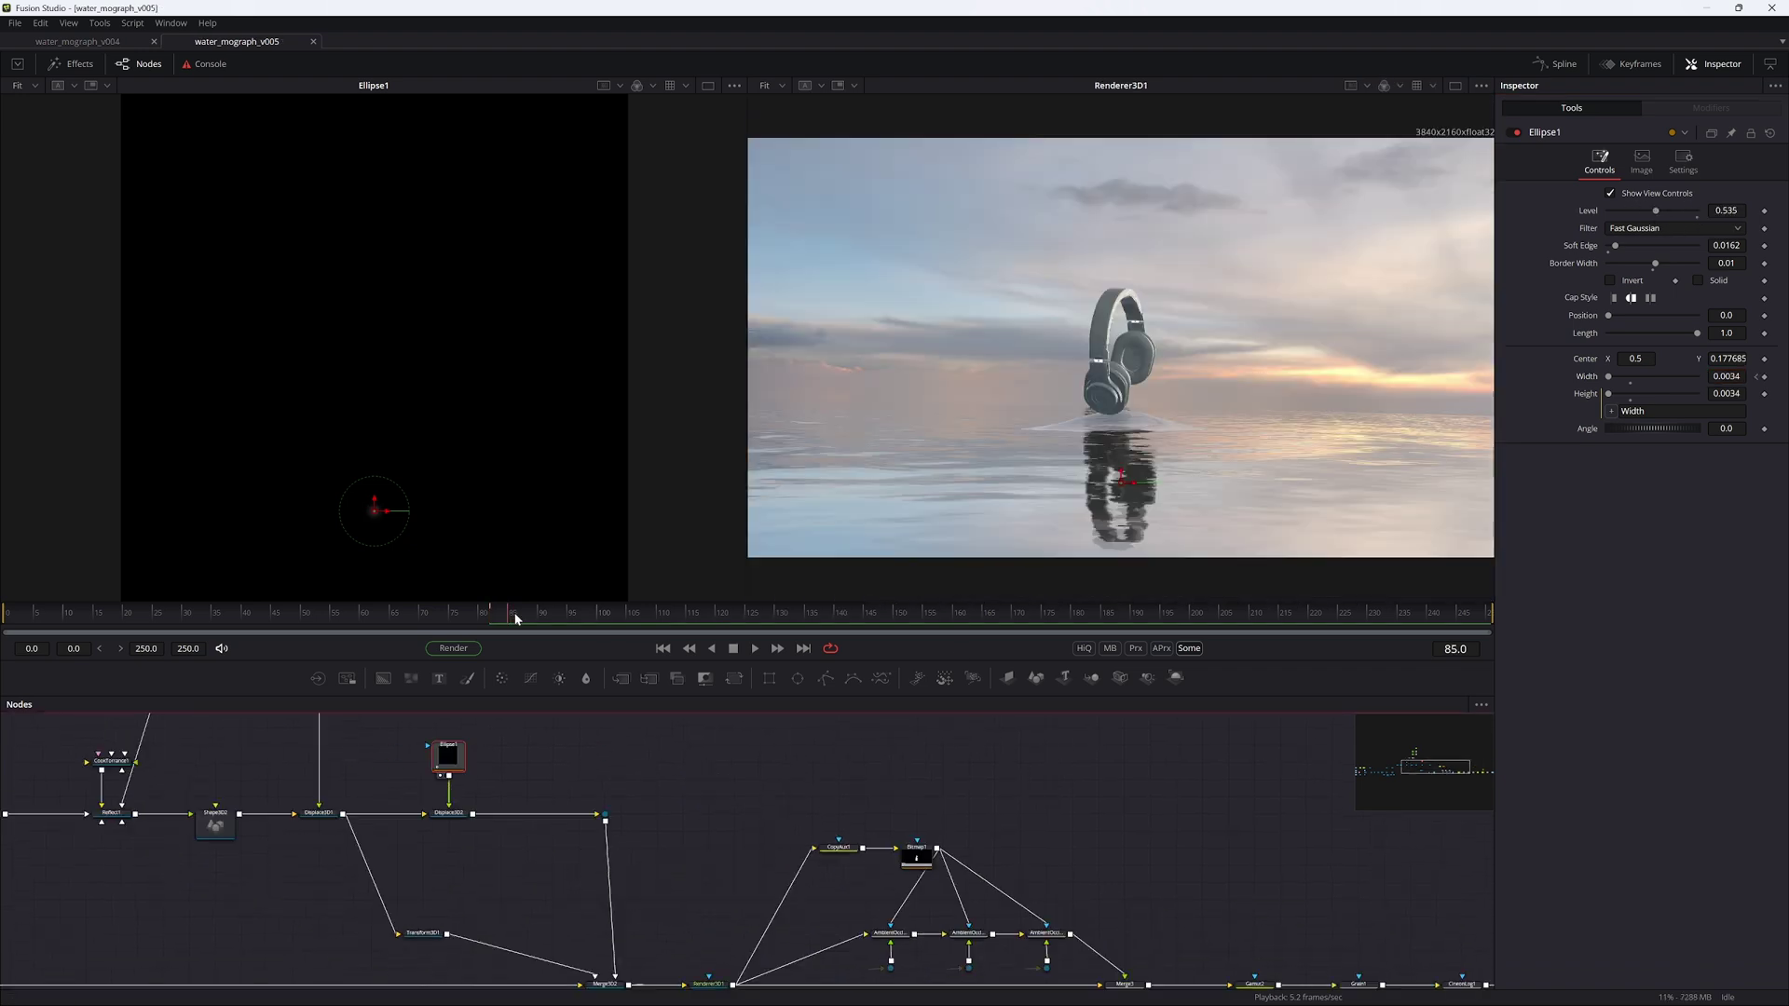
Step: Keyframe Ellipse1's width at about 1.402 on frame 139 so the ring expands outward
left_click_drag(538, 617, 678, 625)
left_click_drag(801, 623, 828, 623)
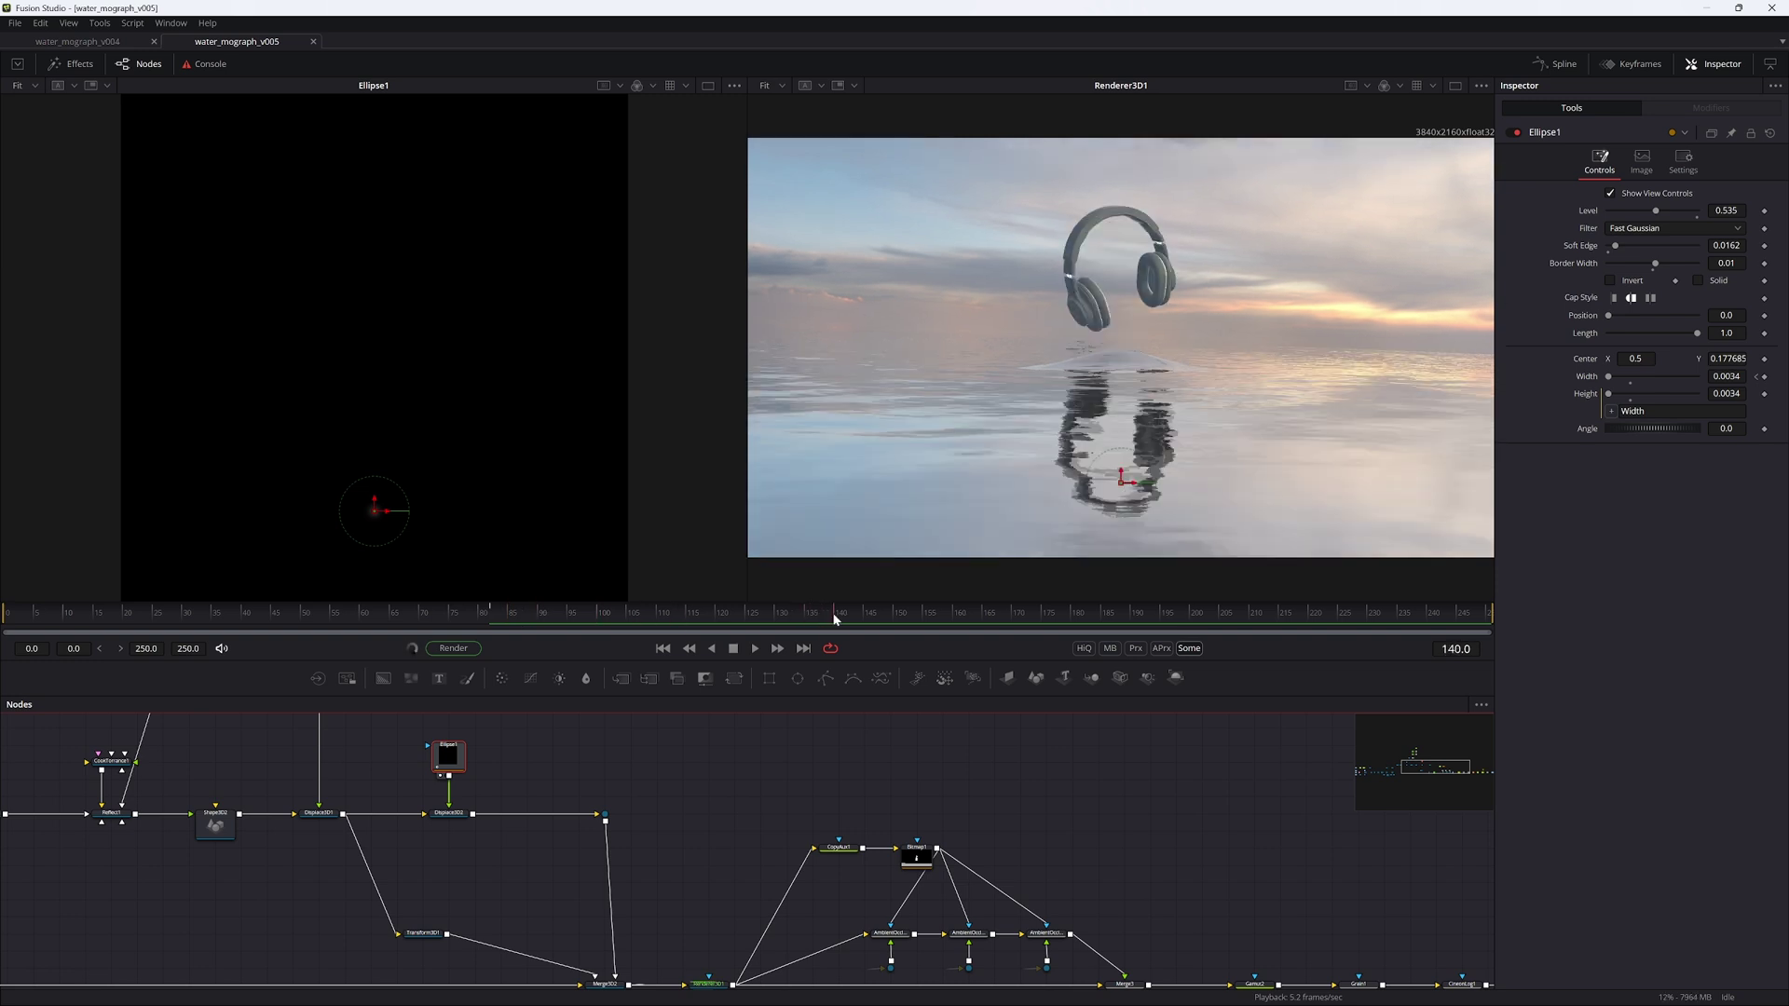
left_click_drag(1609, 376, 1704, 390)
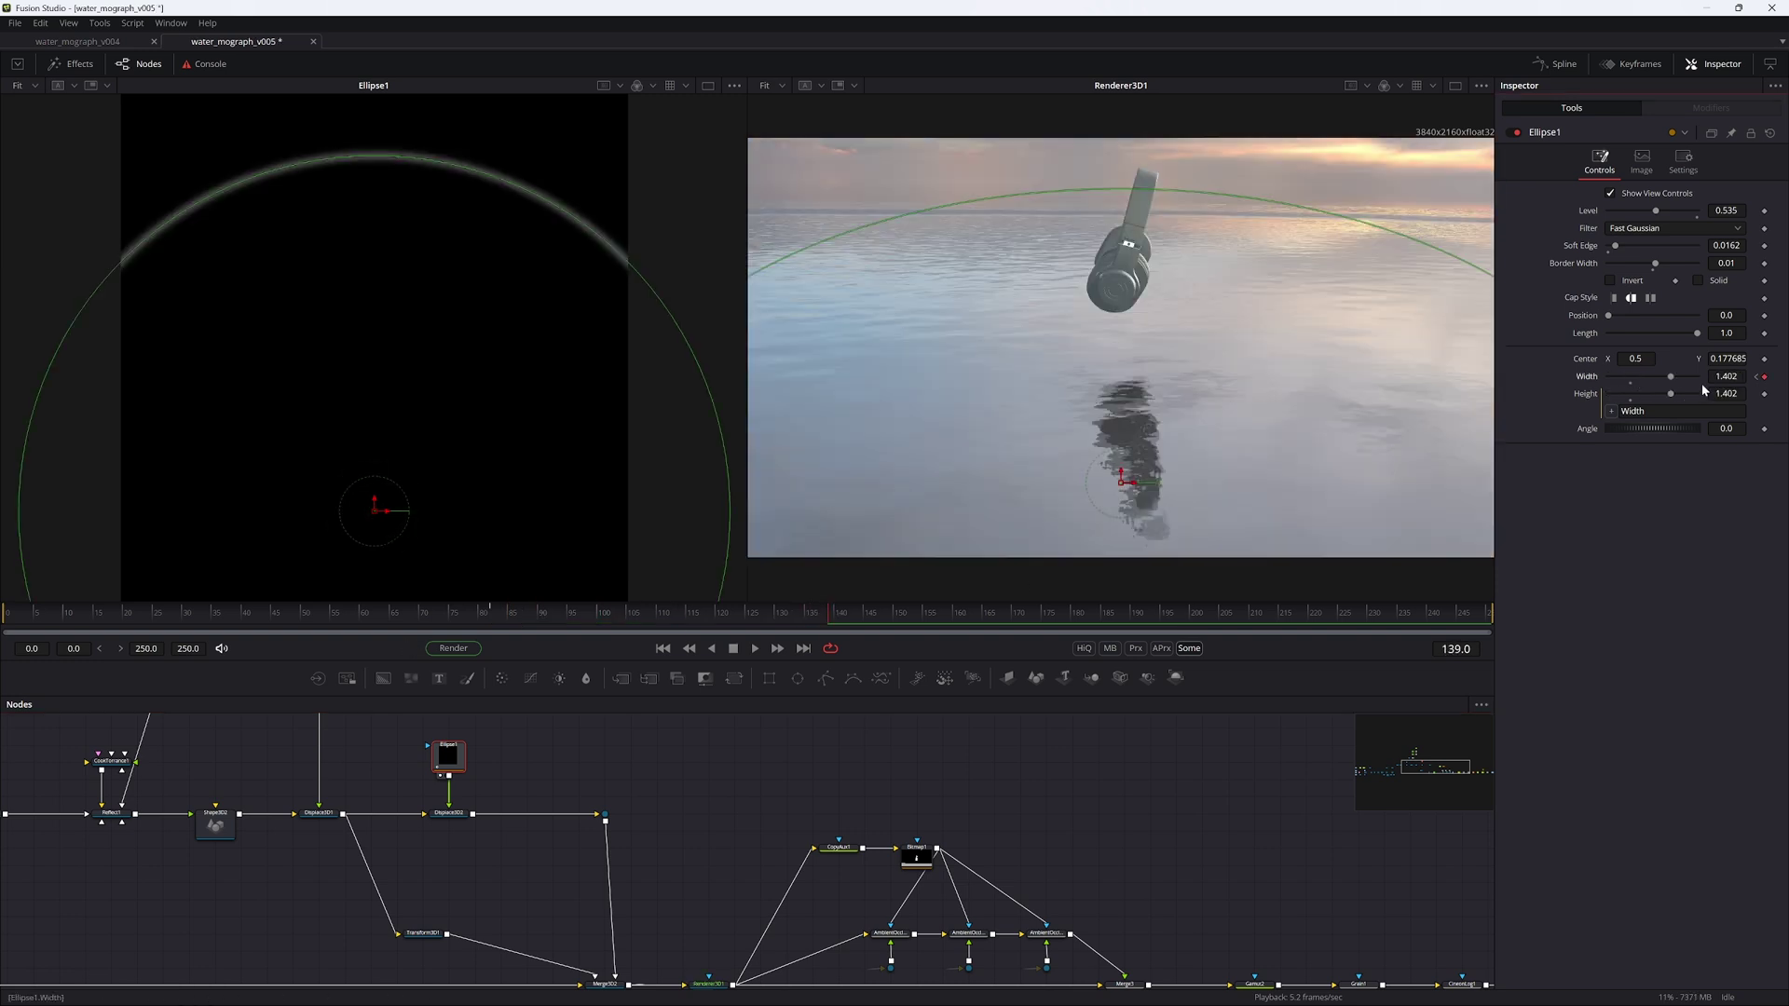
Step: Keyframe Ellipse1's level from 0.535 at frame 82 to 0.0 at frame 139, and save
left_click(1765, 212)
left_click(1757, 378)
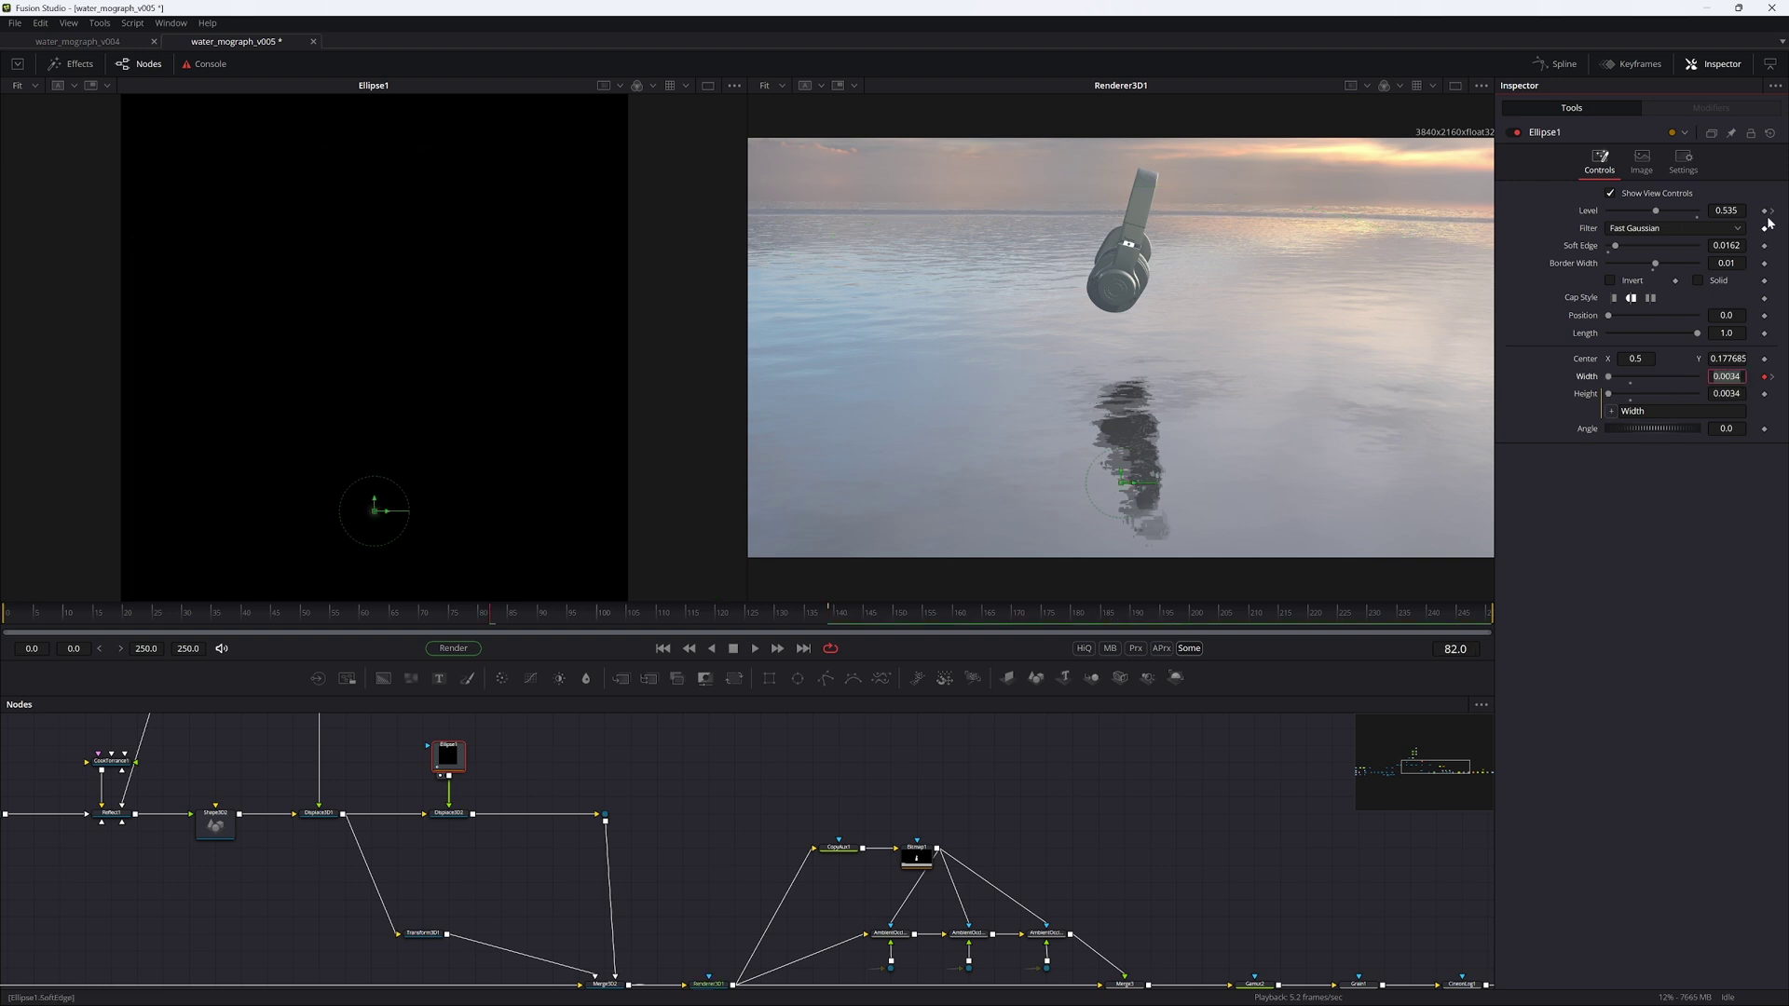
left_click(1772, 212)
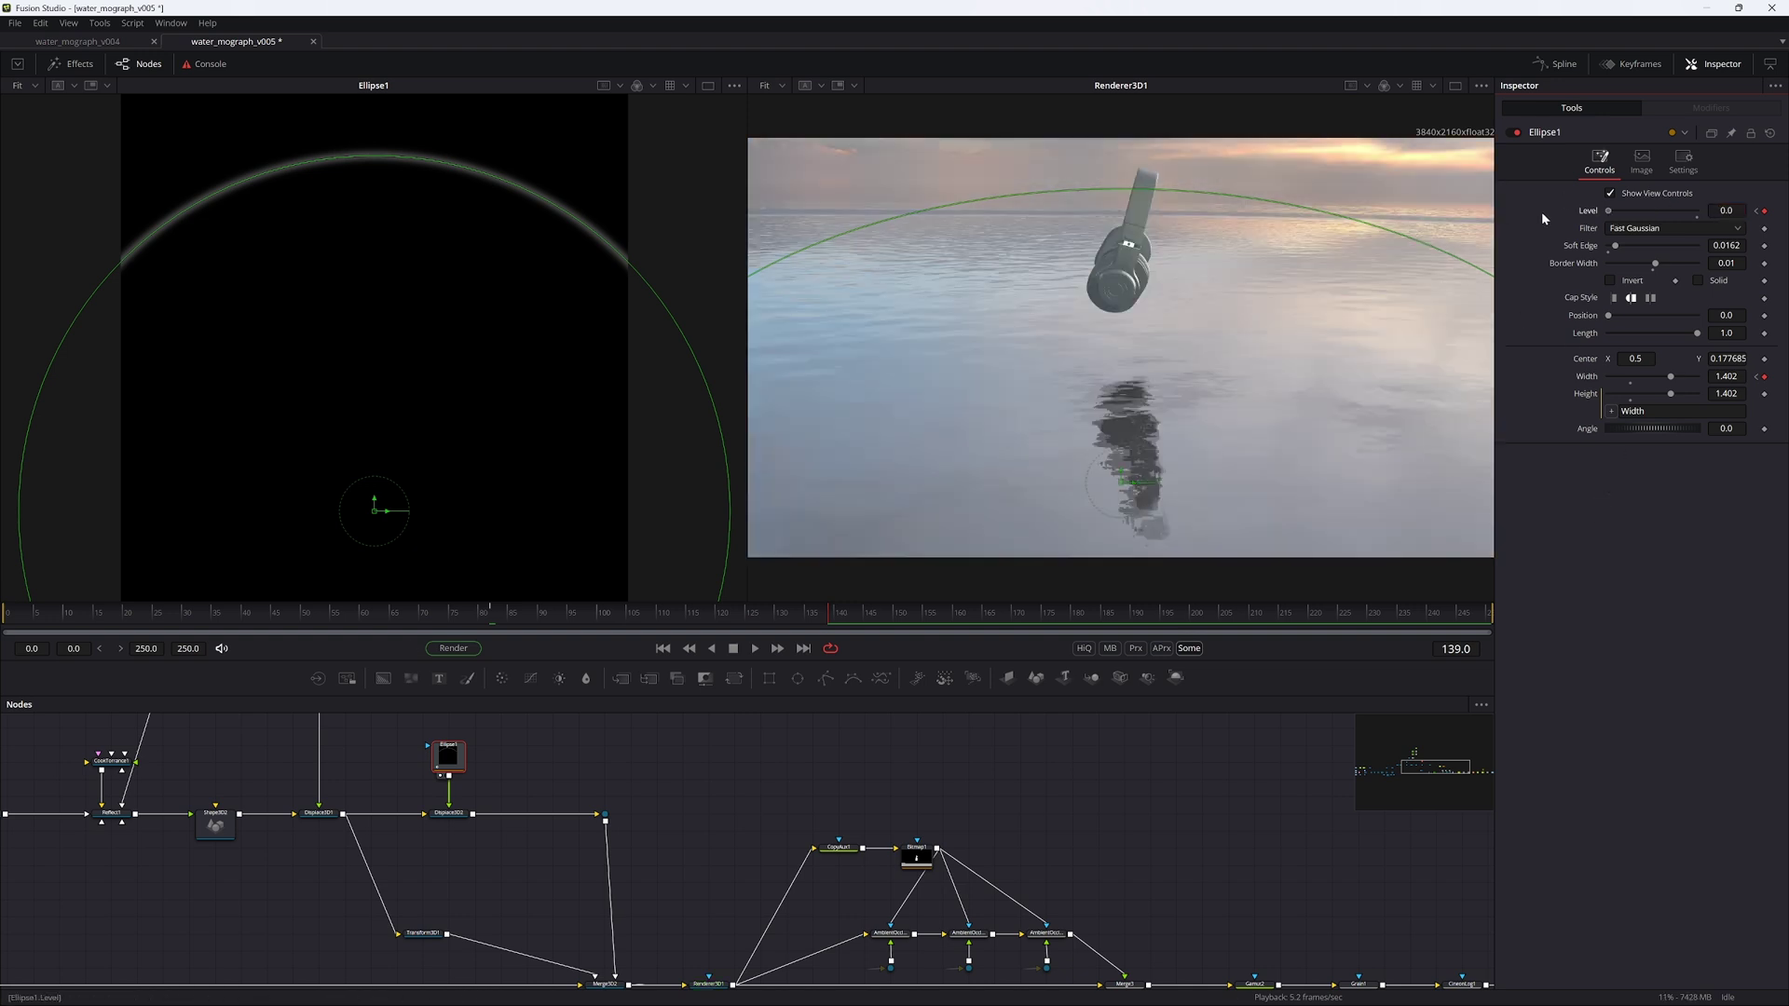
left_click(1081, 775)
key("ctrl+s")
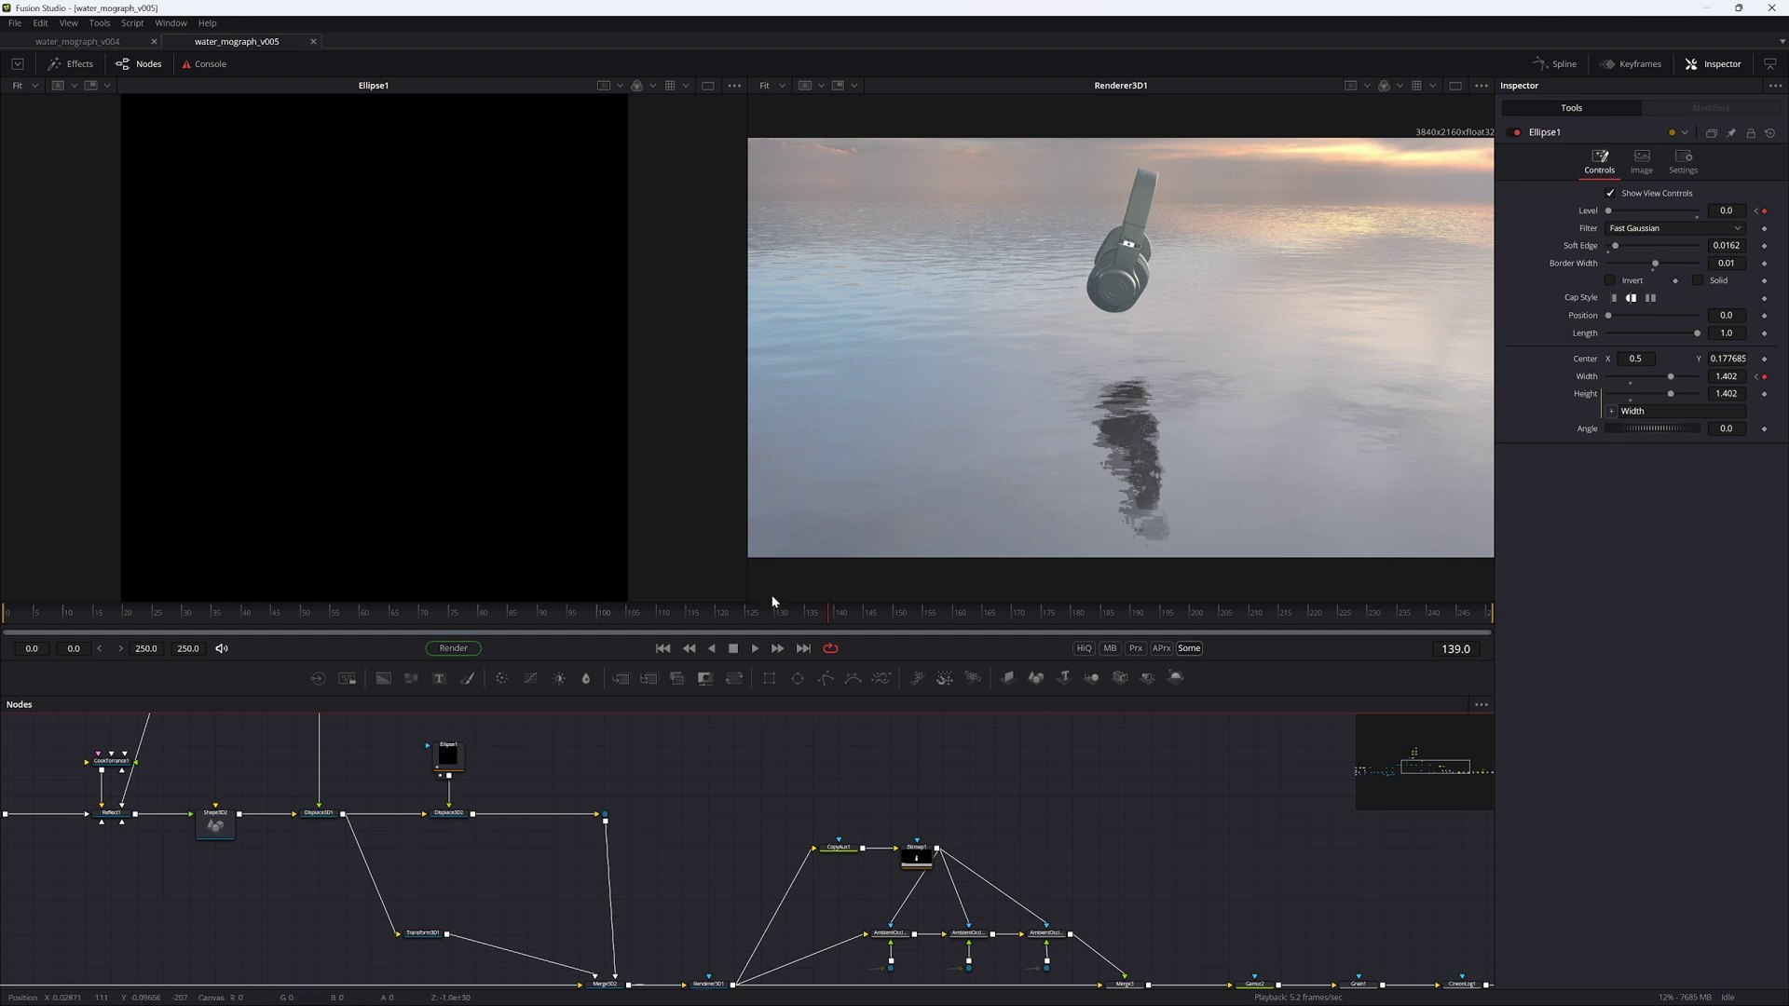
Step: Keyframe Ellipse1's level at 0.0 on frame 81, save, and play back the start of the ripple
left_click_drag(415, 618, 483, 618)
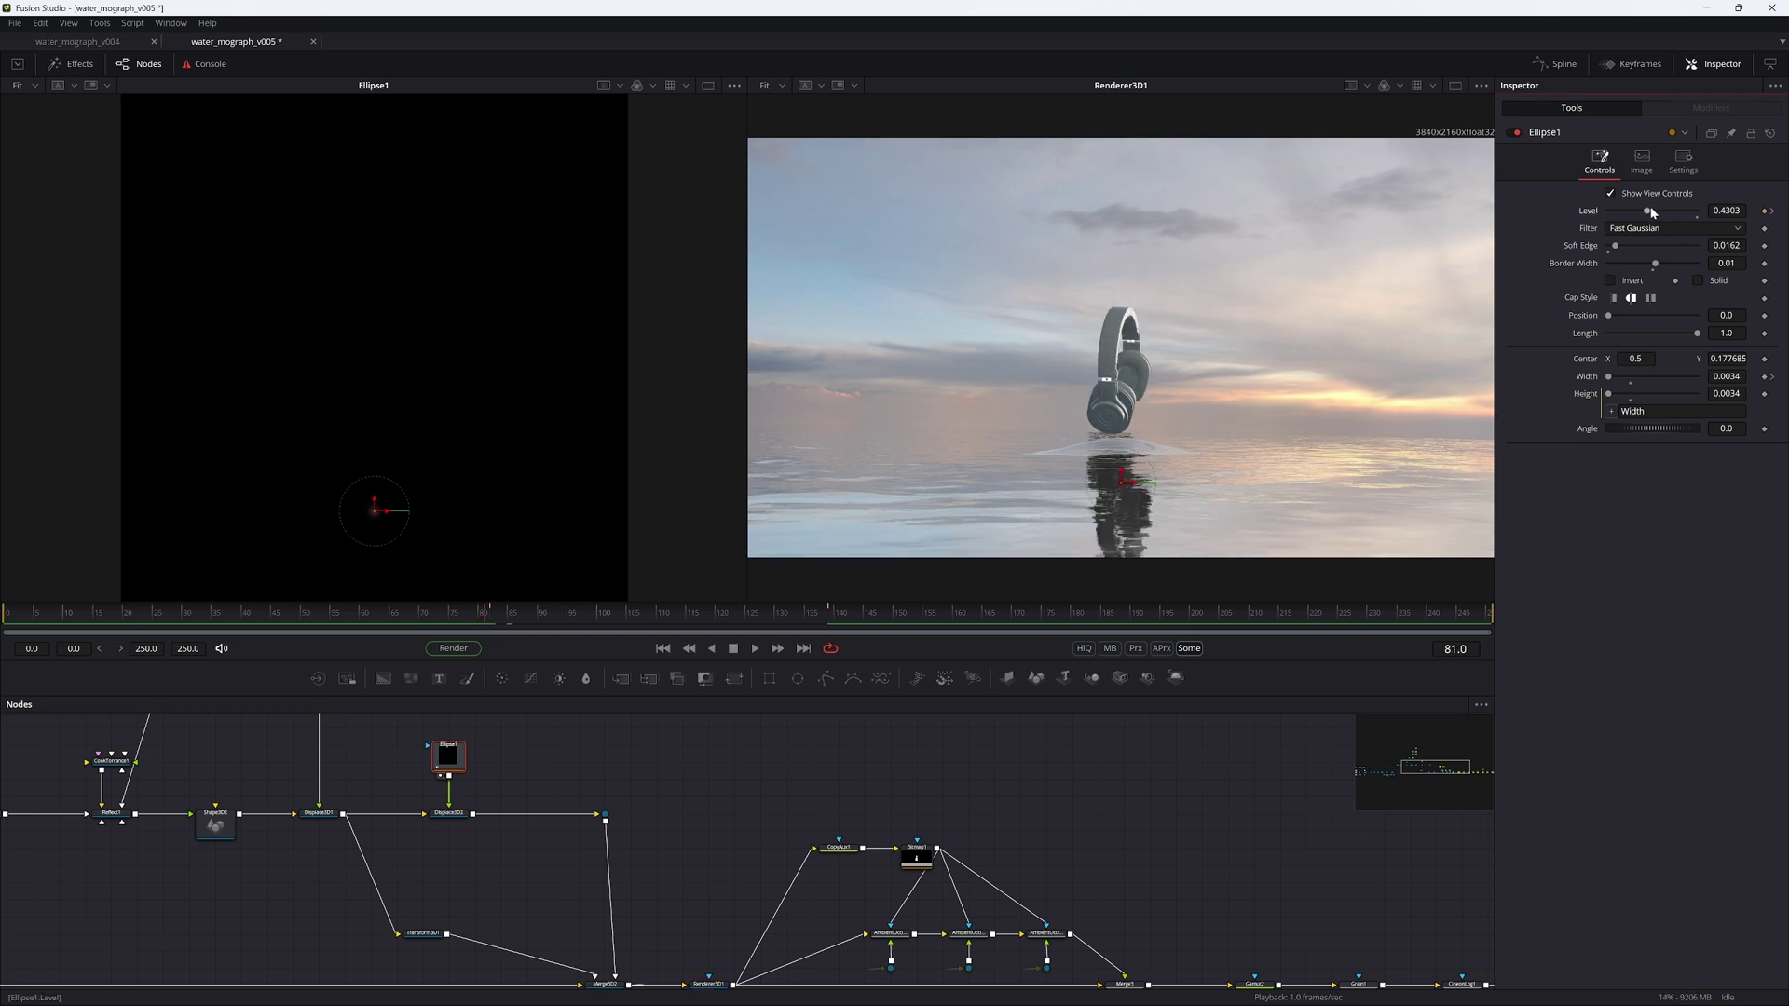
left_click_drag(1650, 211, 1605, 219)
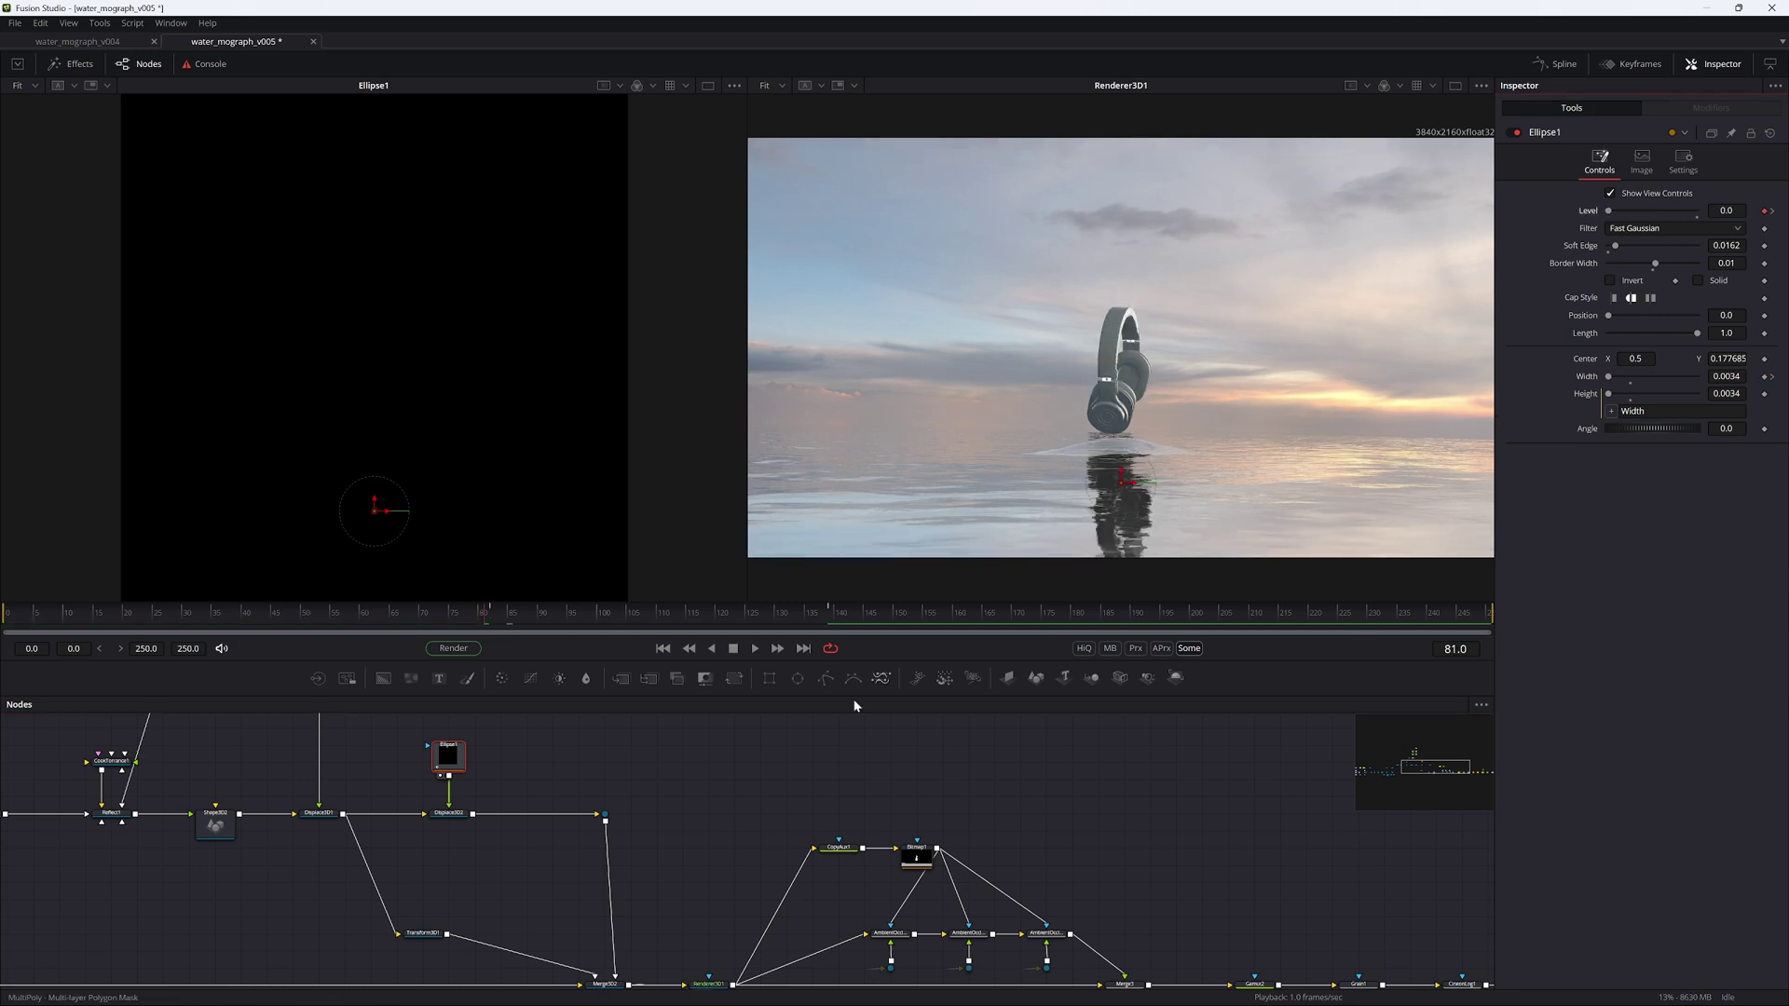
left_click(763, 802)
key("ctrl+s")
key("space")
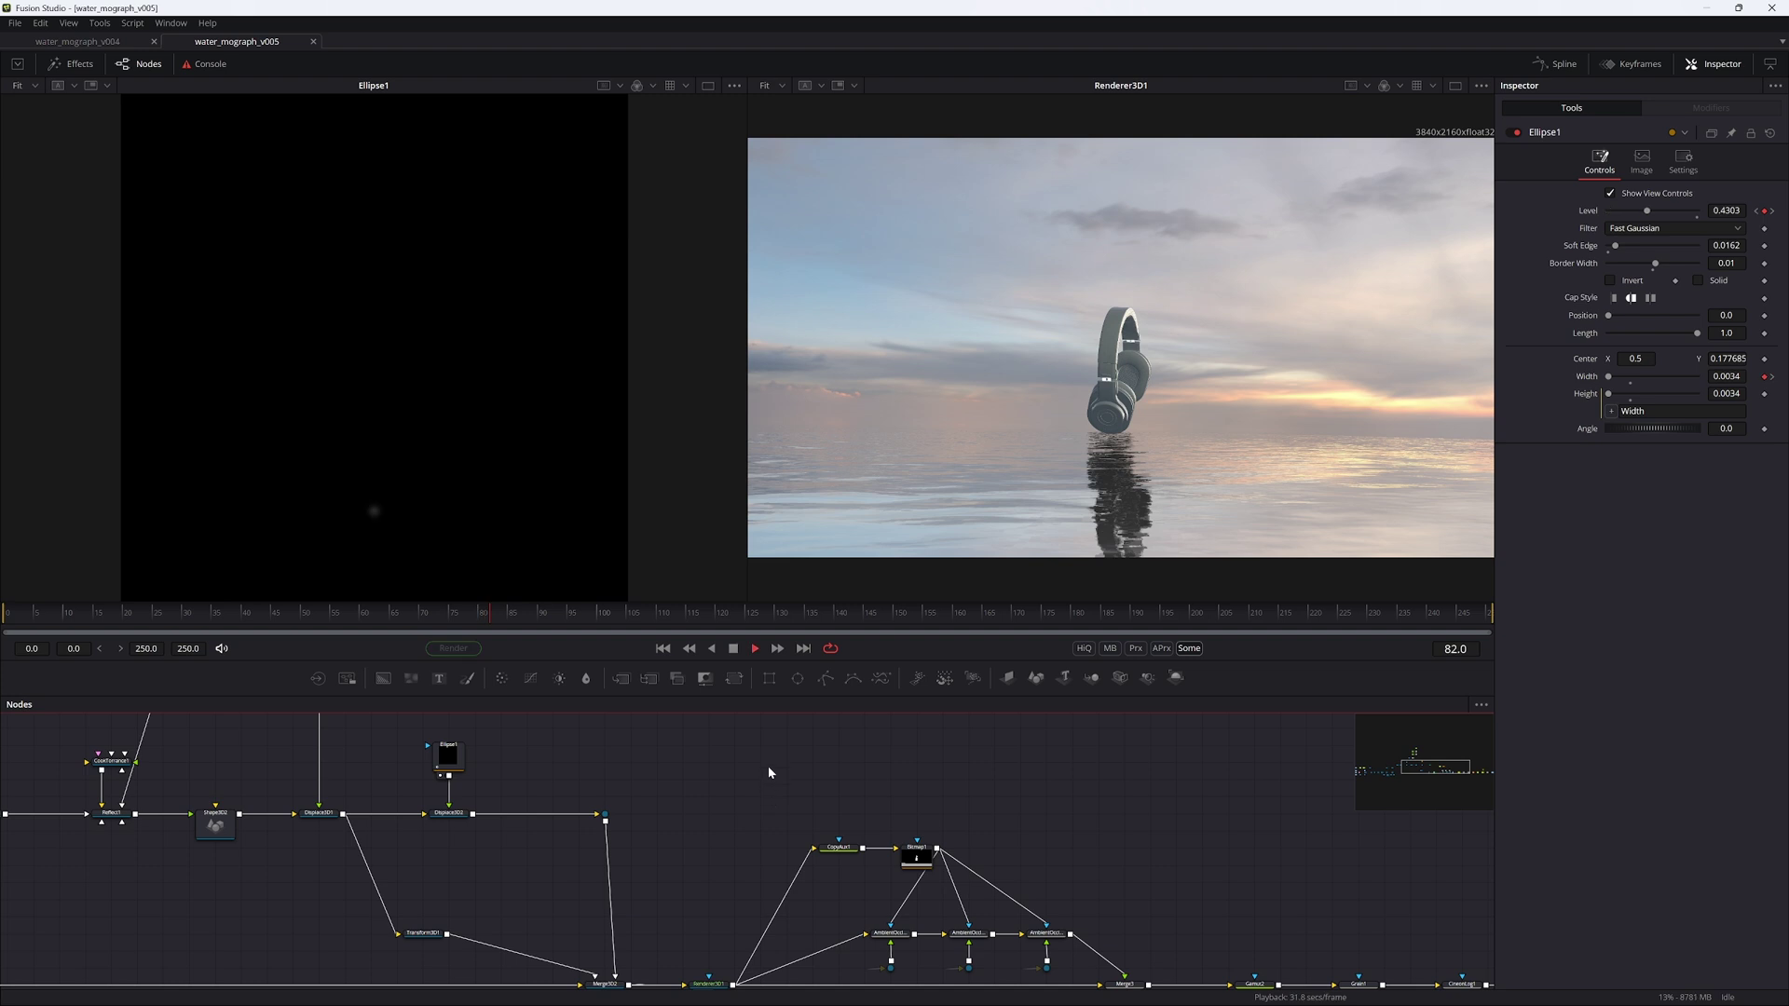
key("space")
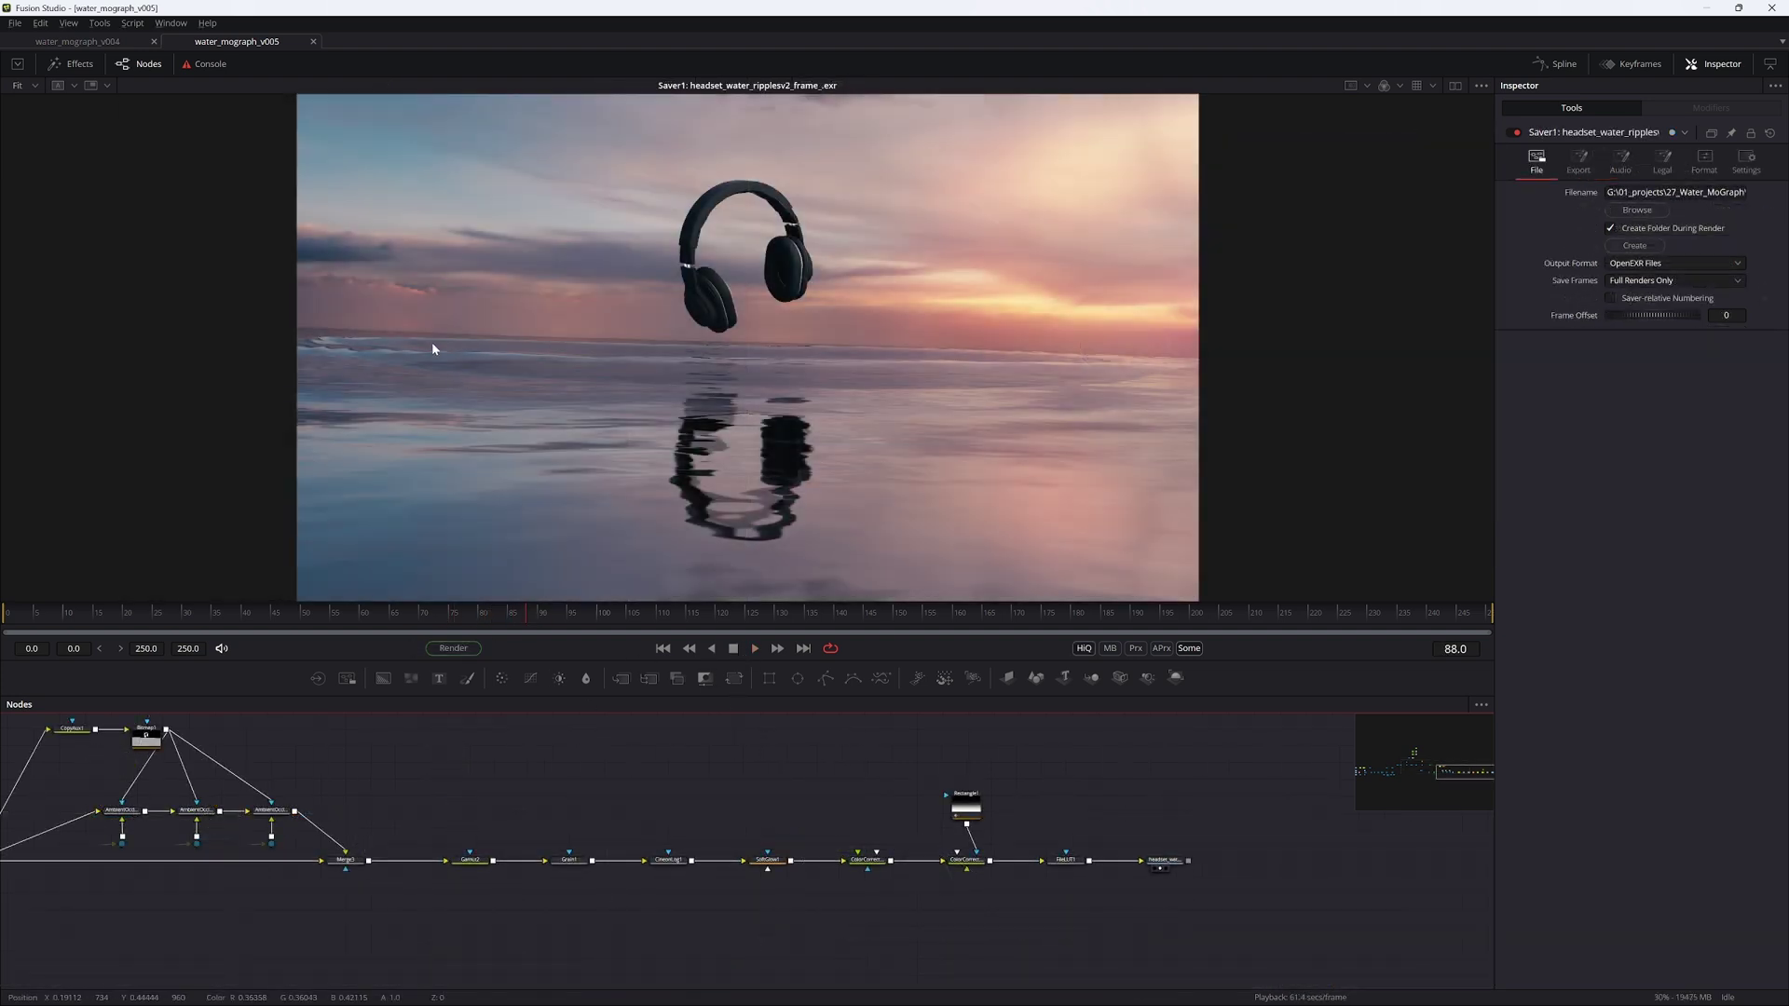
Step: Connect SphereMap1's output to an additional material input of Reflect1 and save the composition
left_click_drag(352, 299, 1204, 417)
scroll(1190, 375, "up", 5)
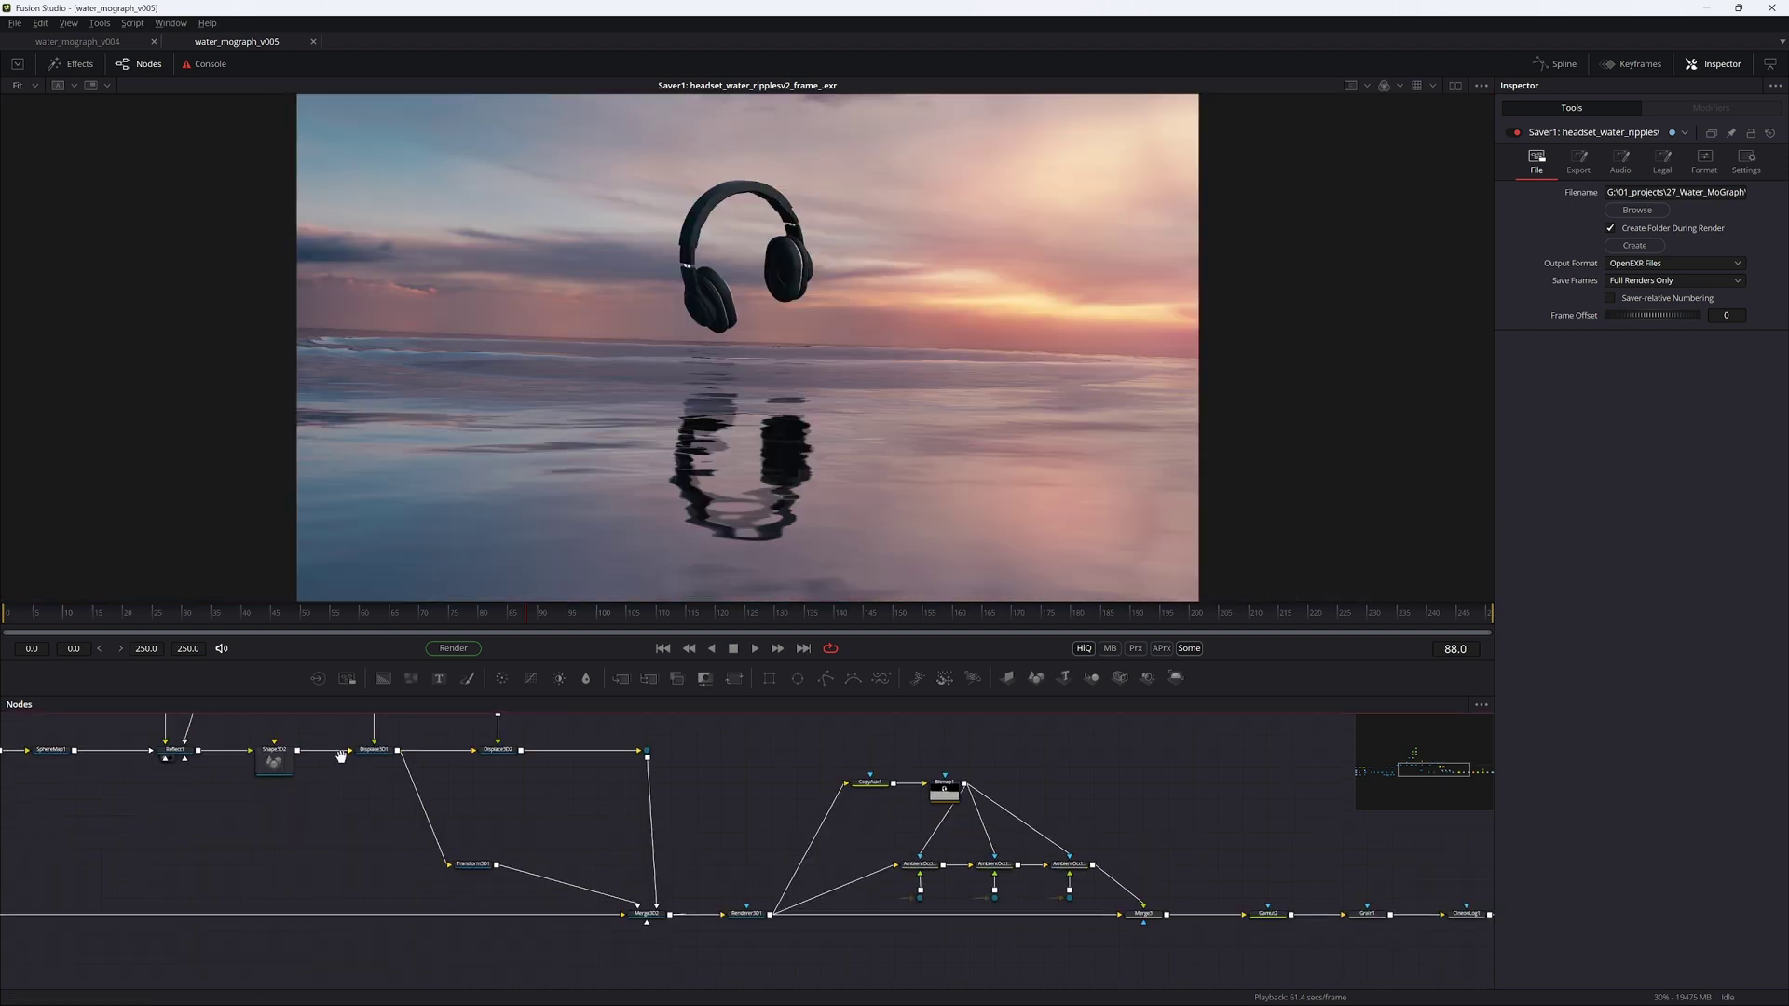
middle_click_drag(107, 758, 495, 830)
scroll(489, 820, "up", 4, "ctrl")
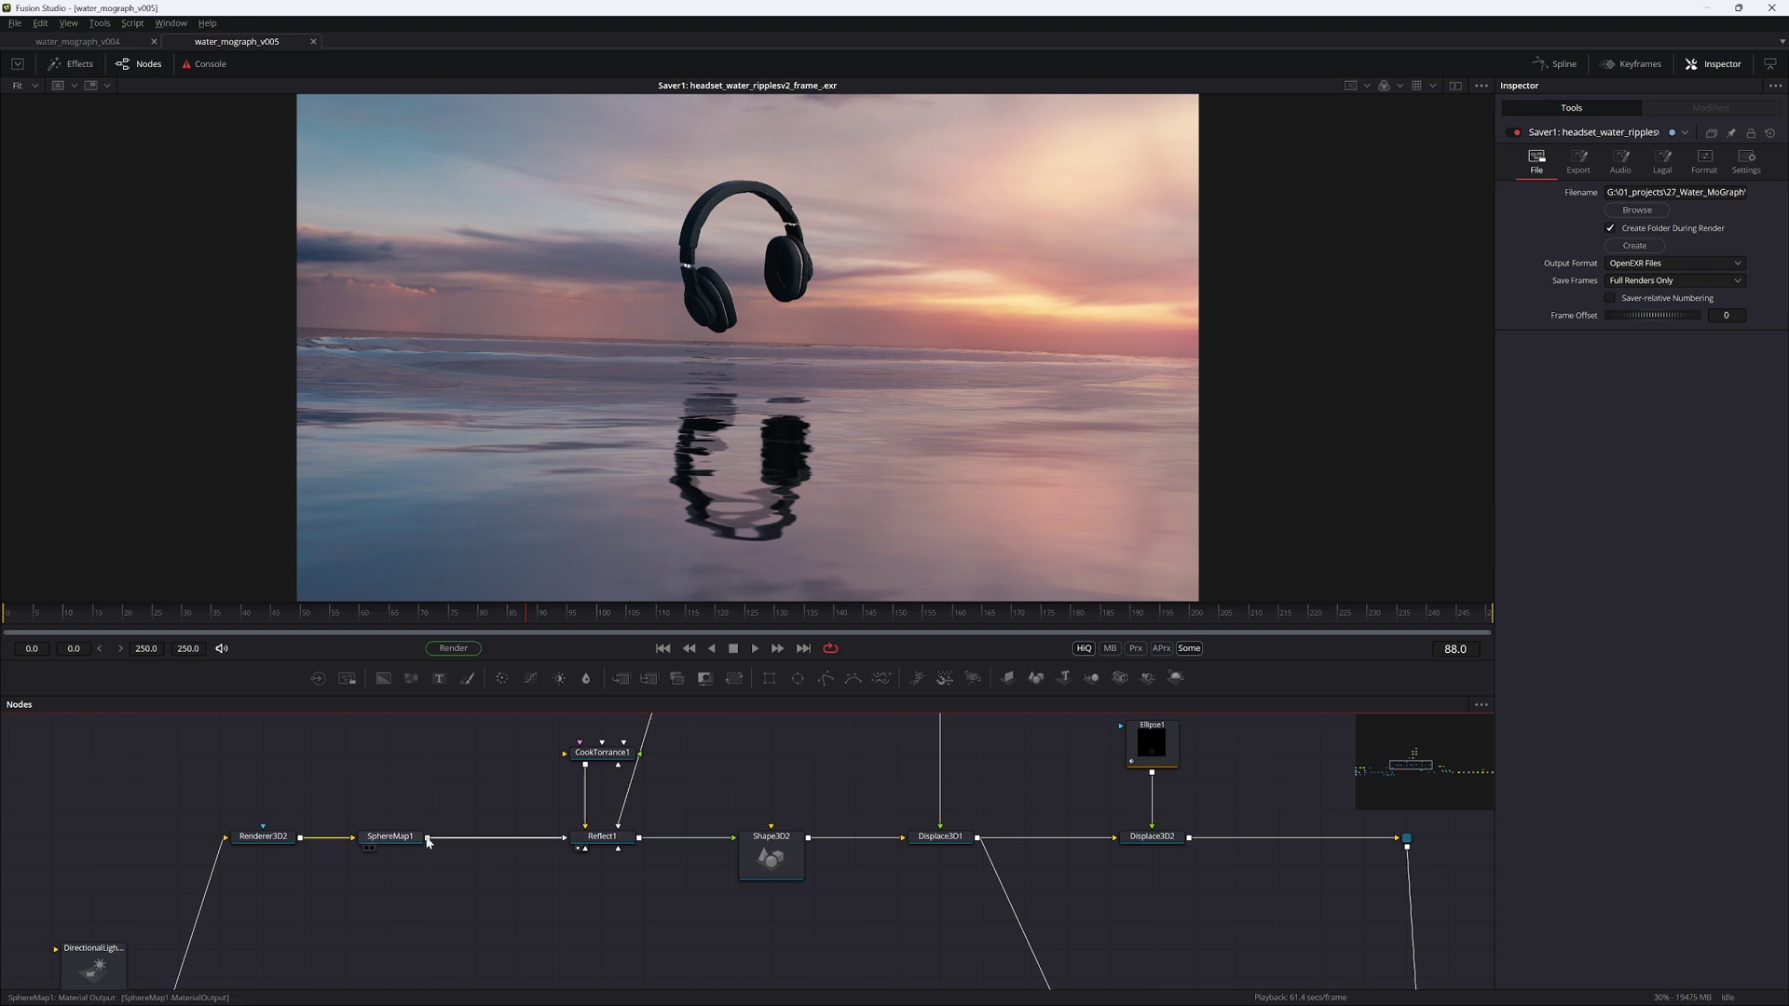
left_click_drag(428, 839, 686, 880)
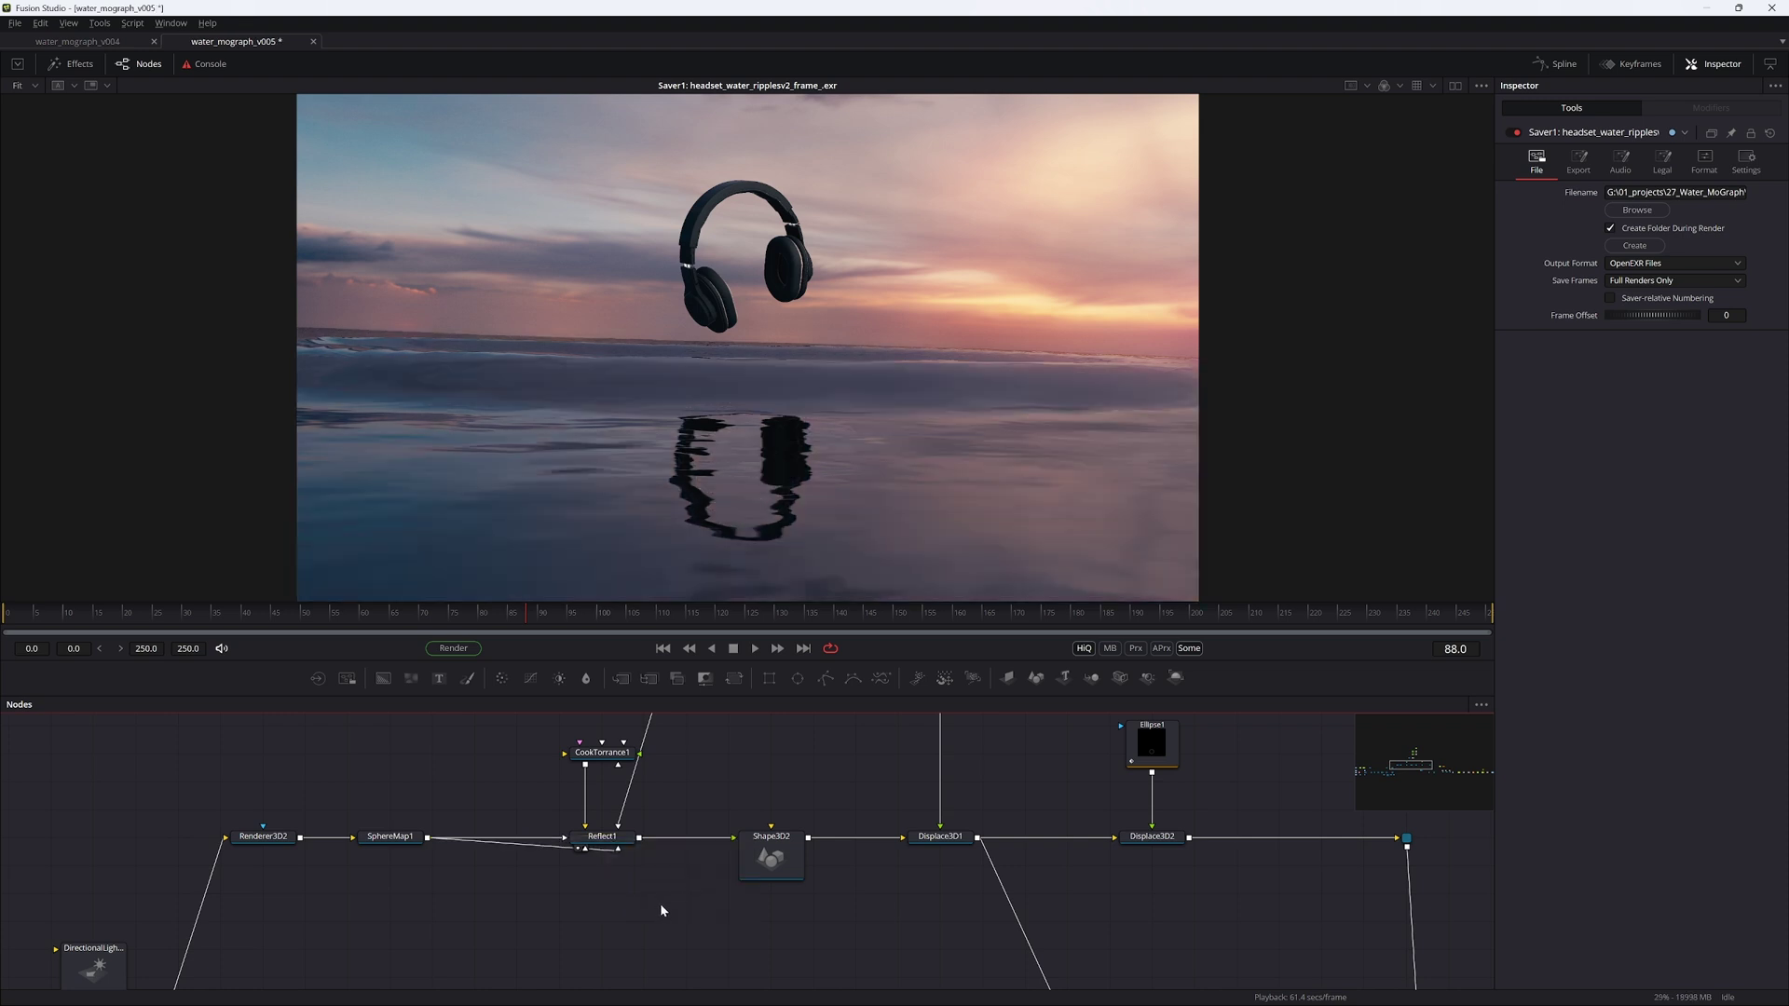
key("ctrl+s")
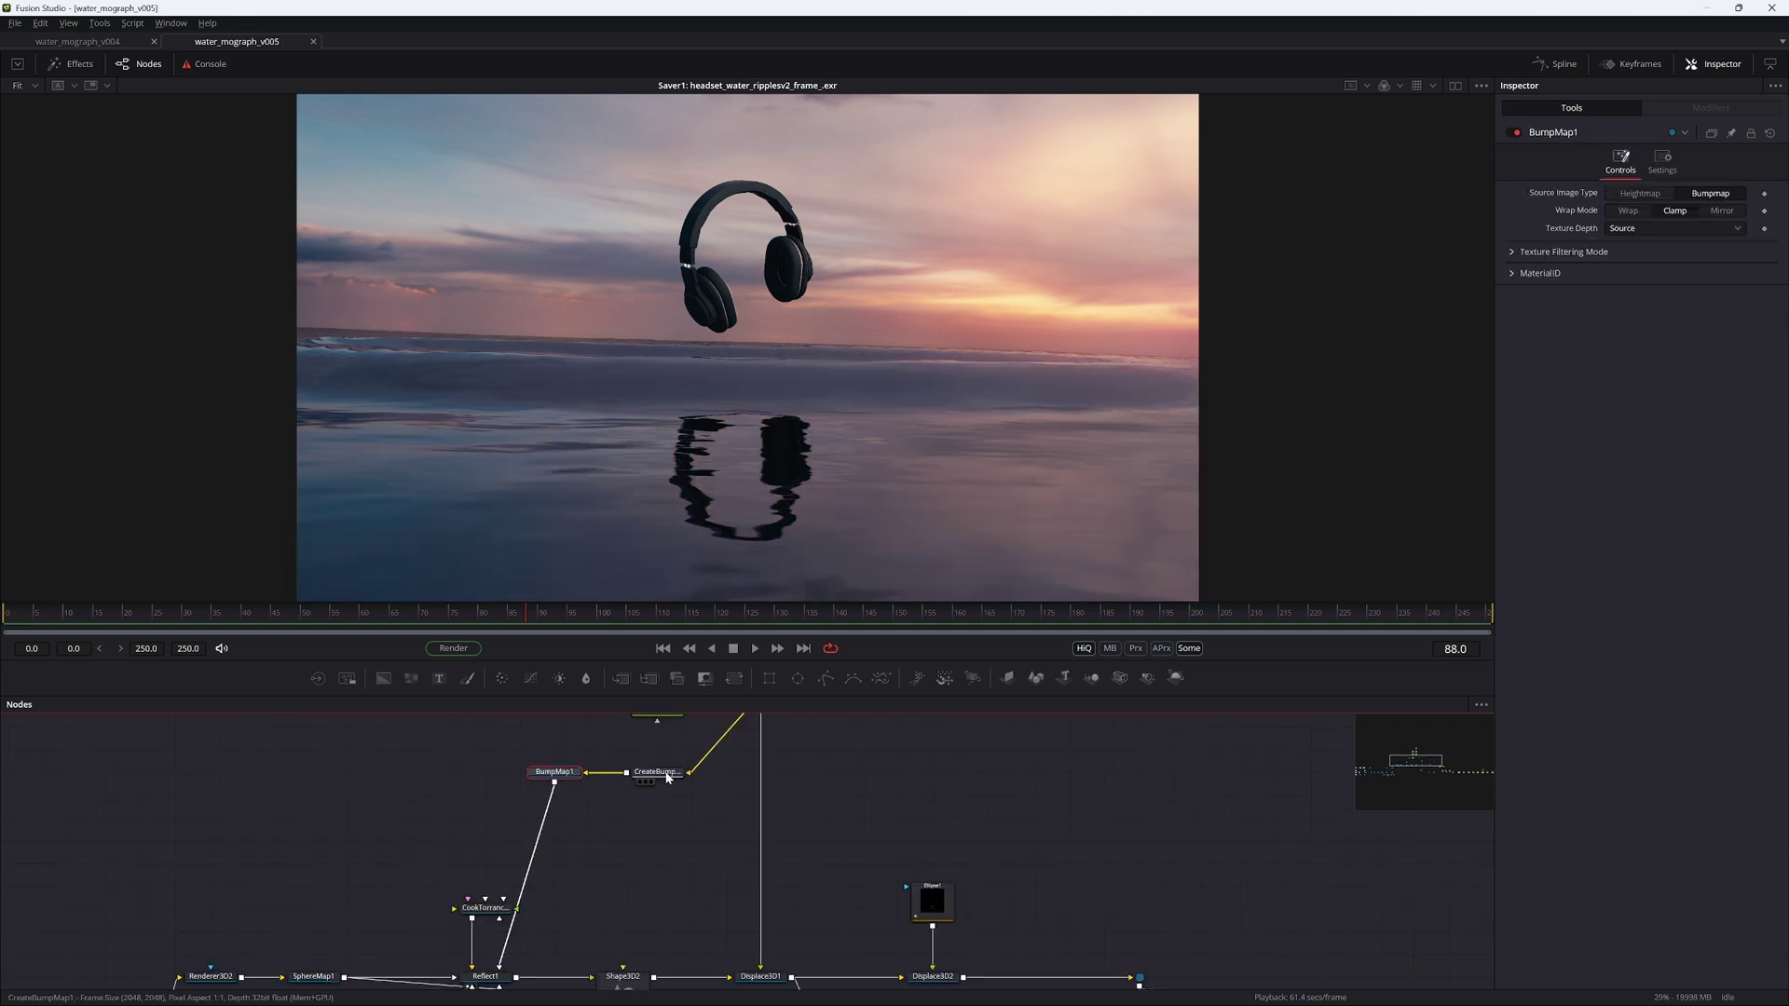
Step: Set CreateBumpMap1's height scale to 1.0 and BumpMap1's source image type to Heightmap, and save
left_click(667, 777)
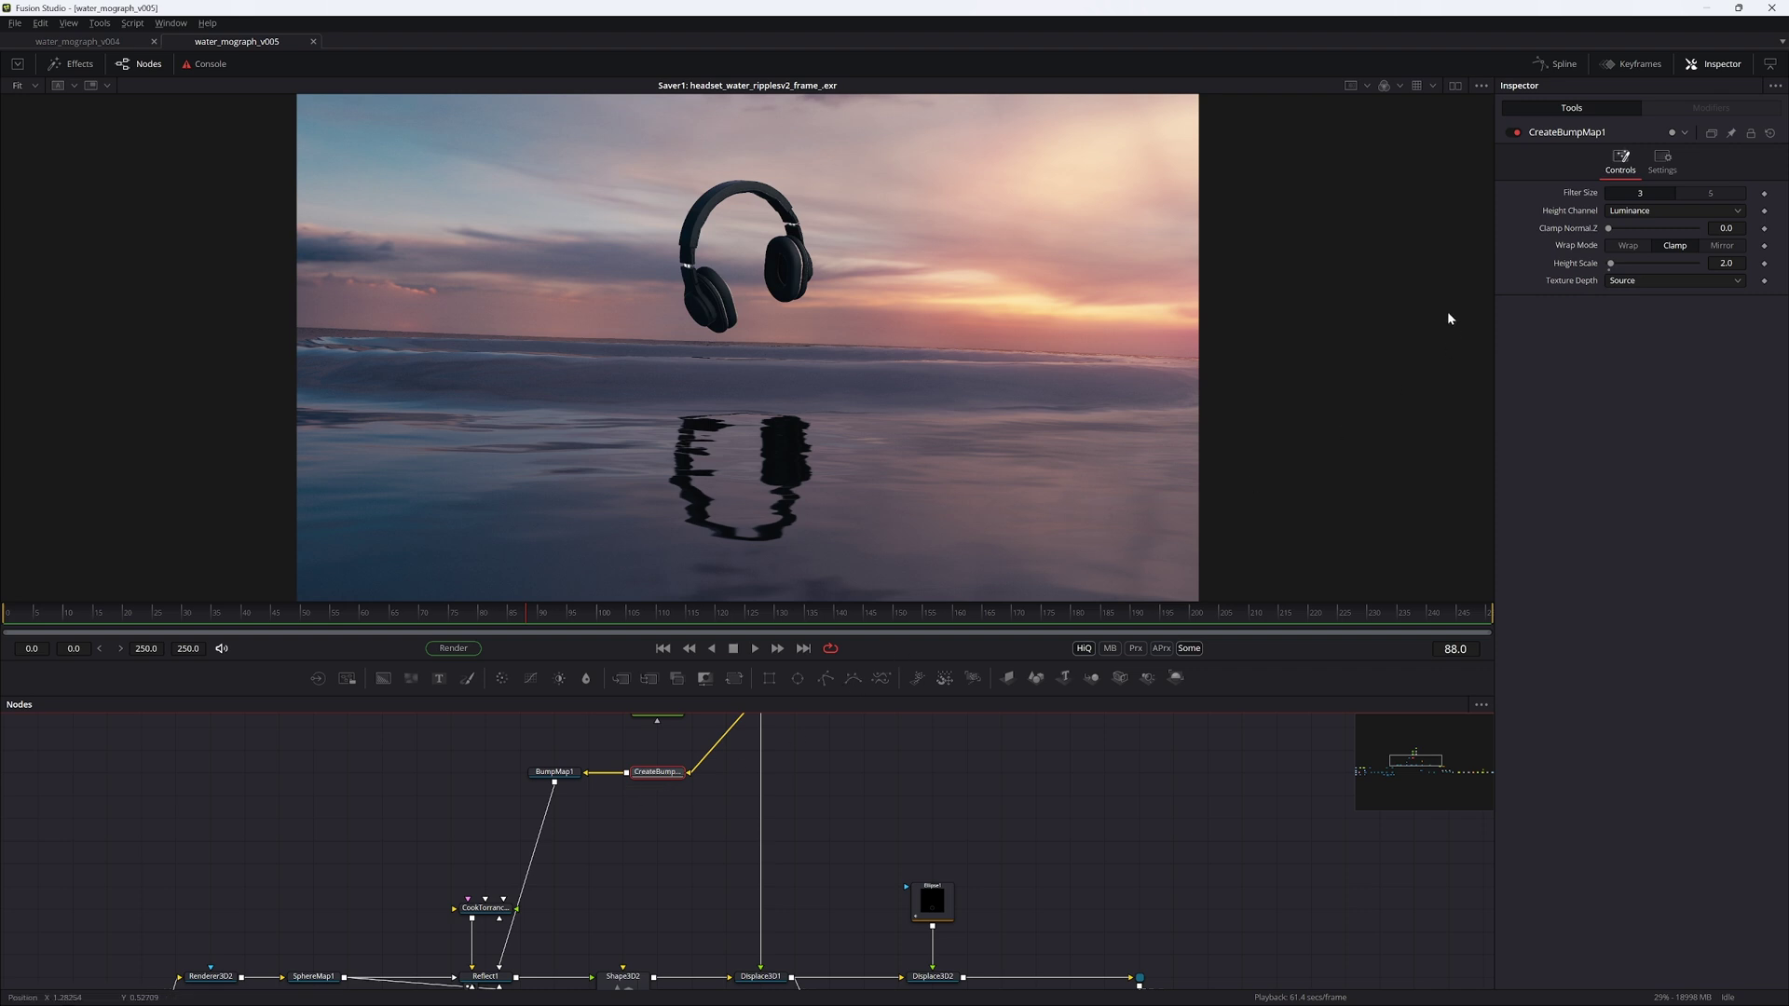
key("1")
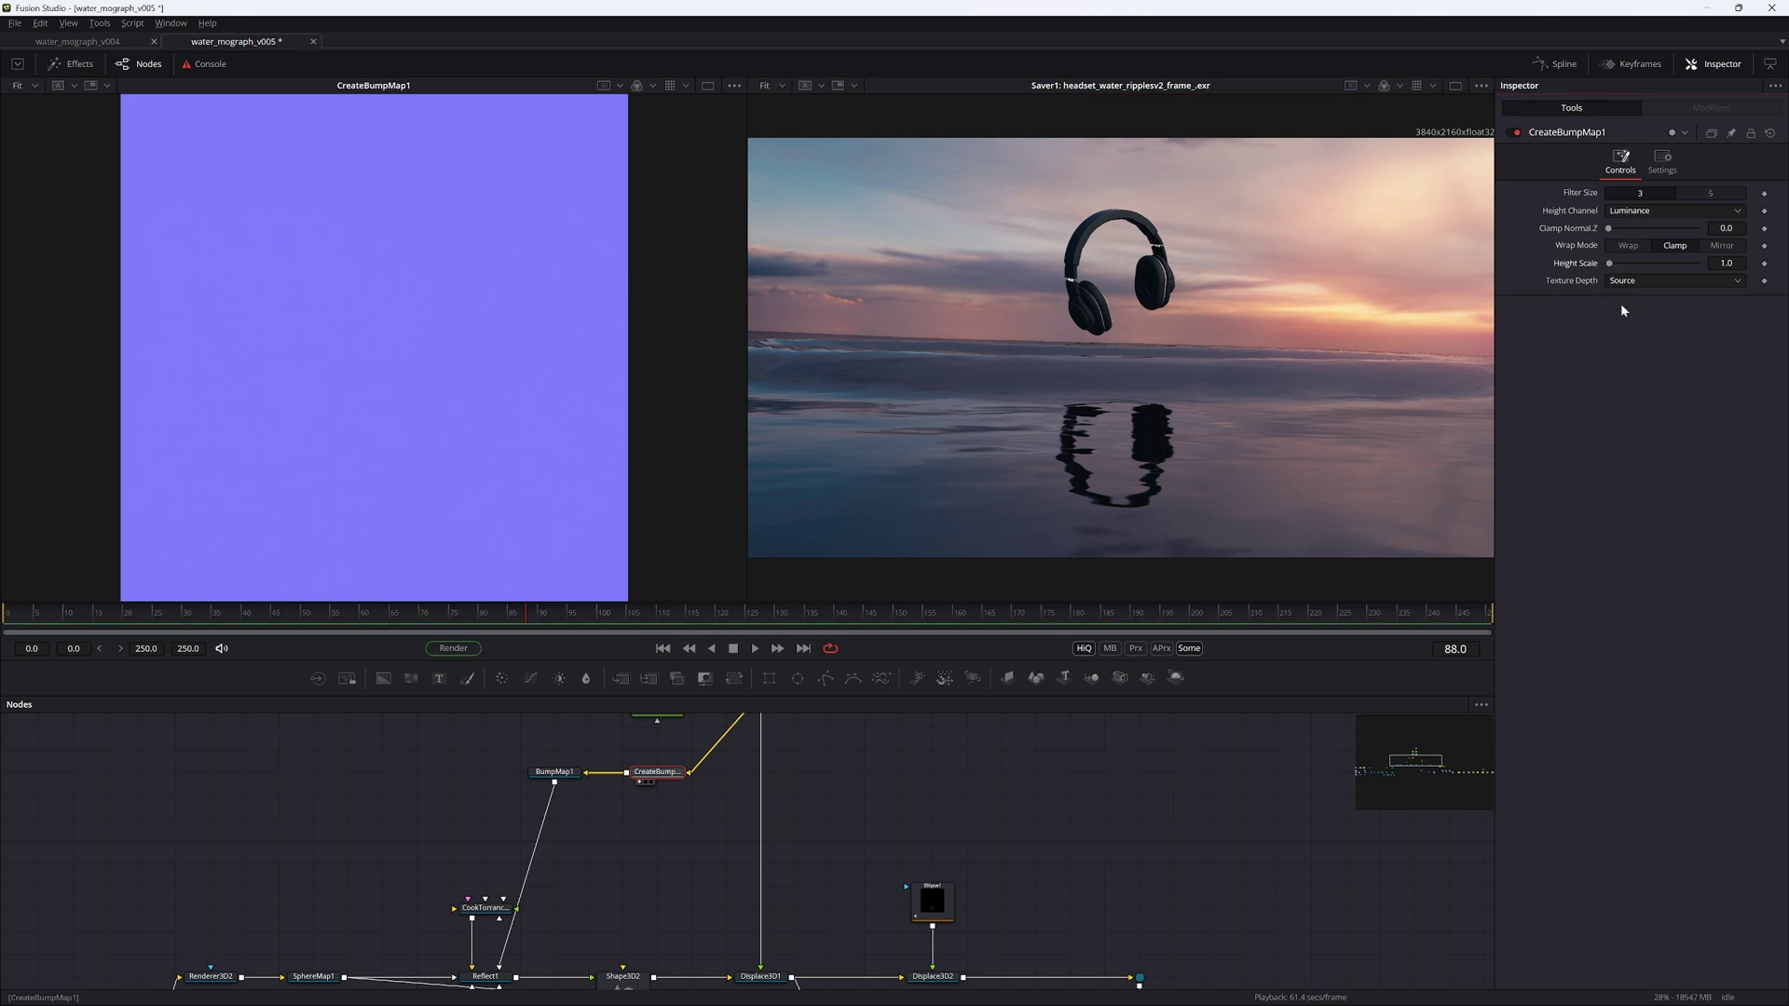
left_click(558, 772)
left_click(1639, 193)
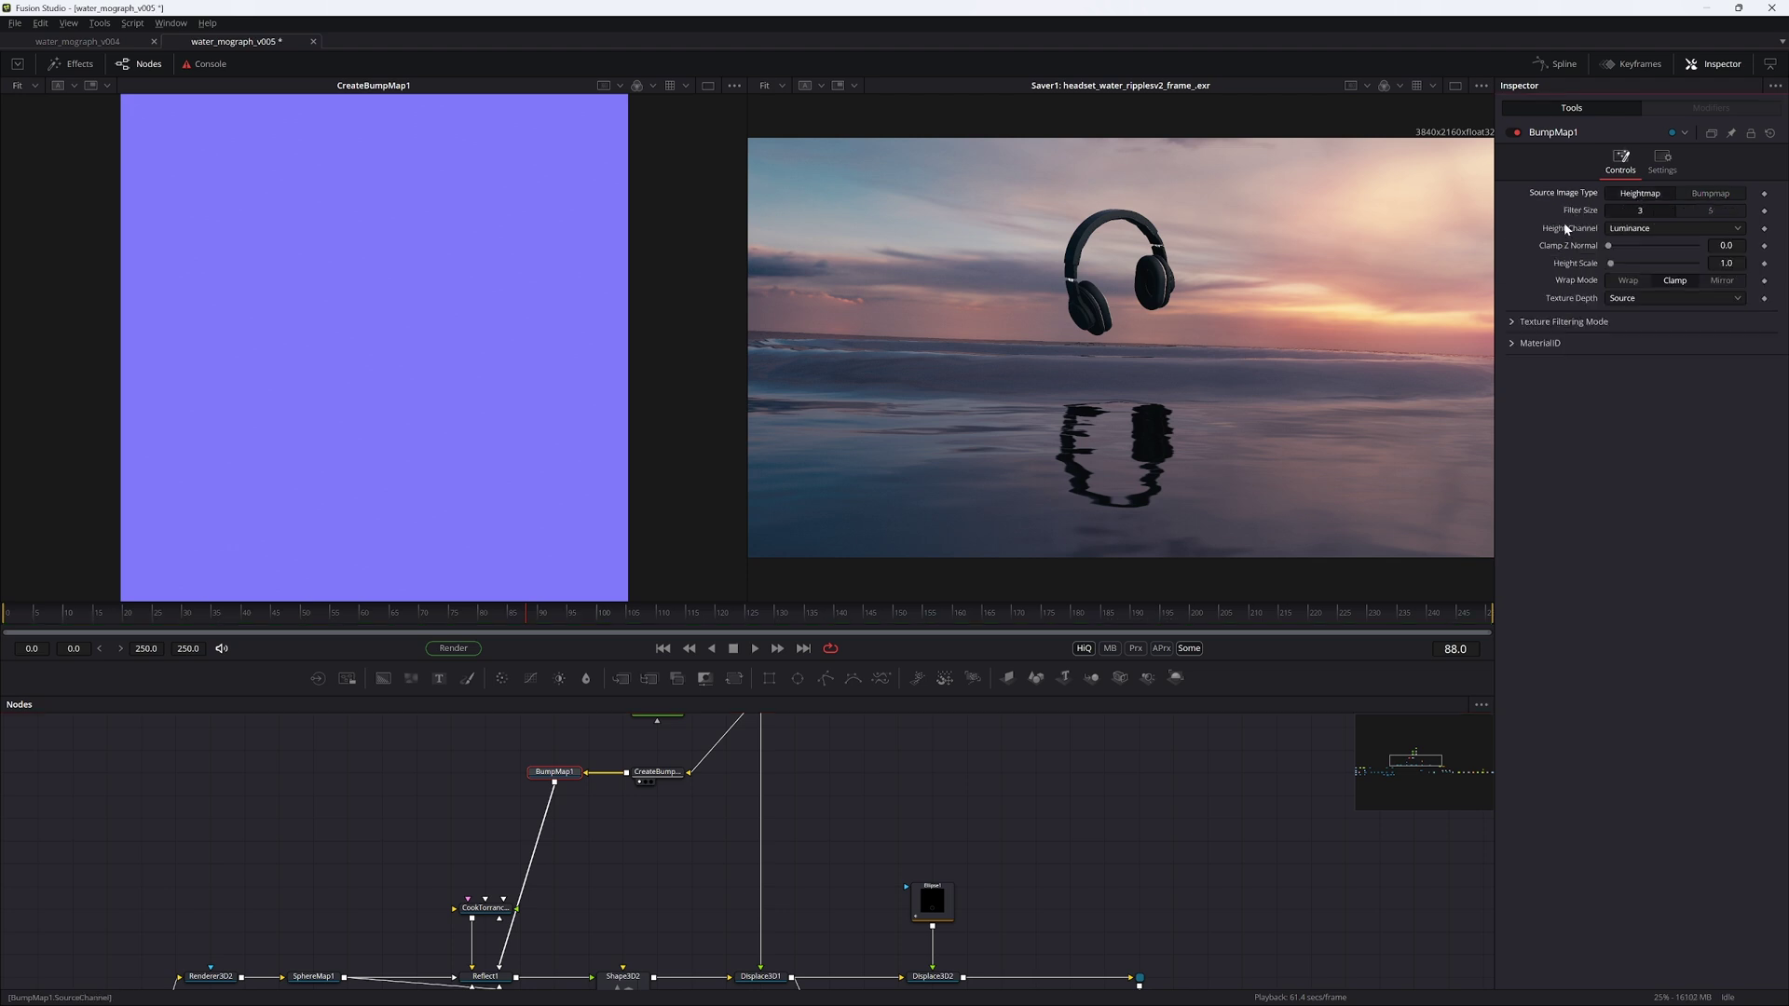
key("ctrl+s")
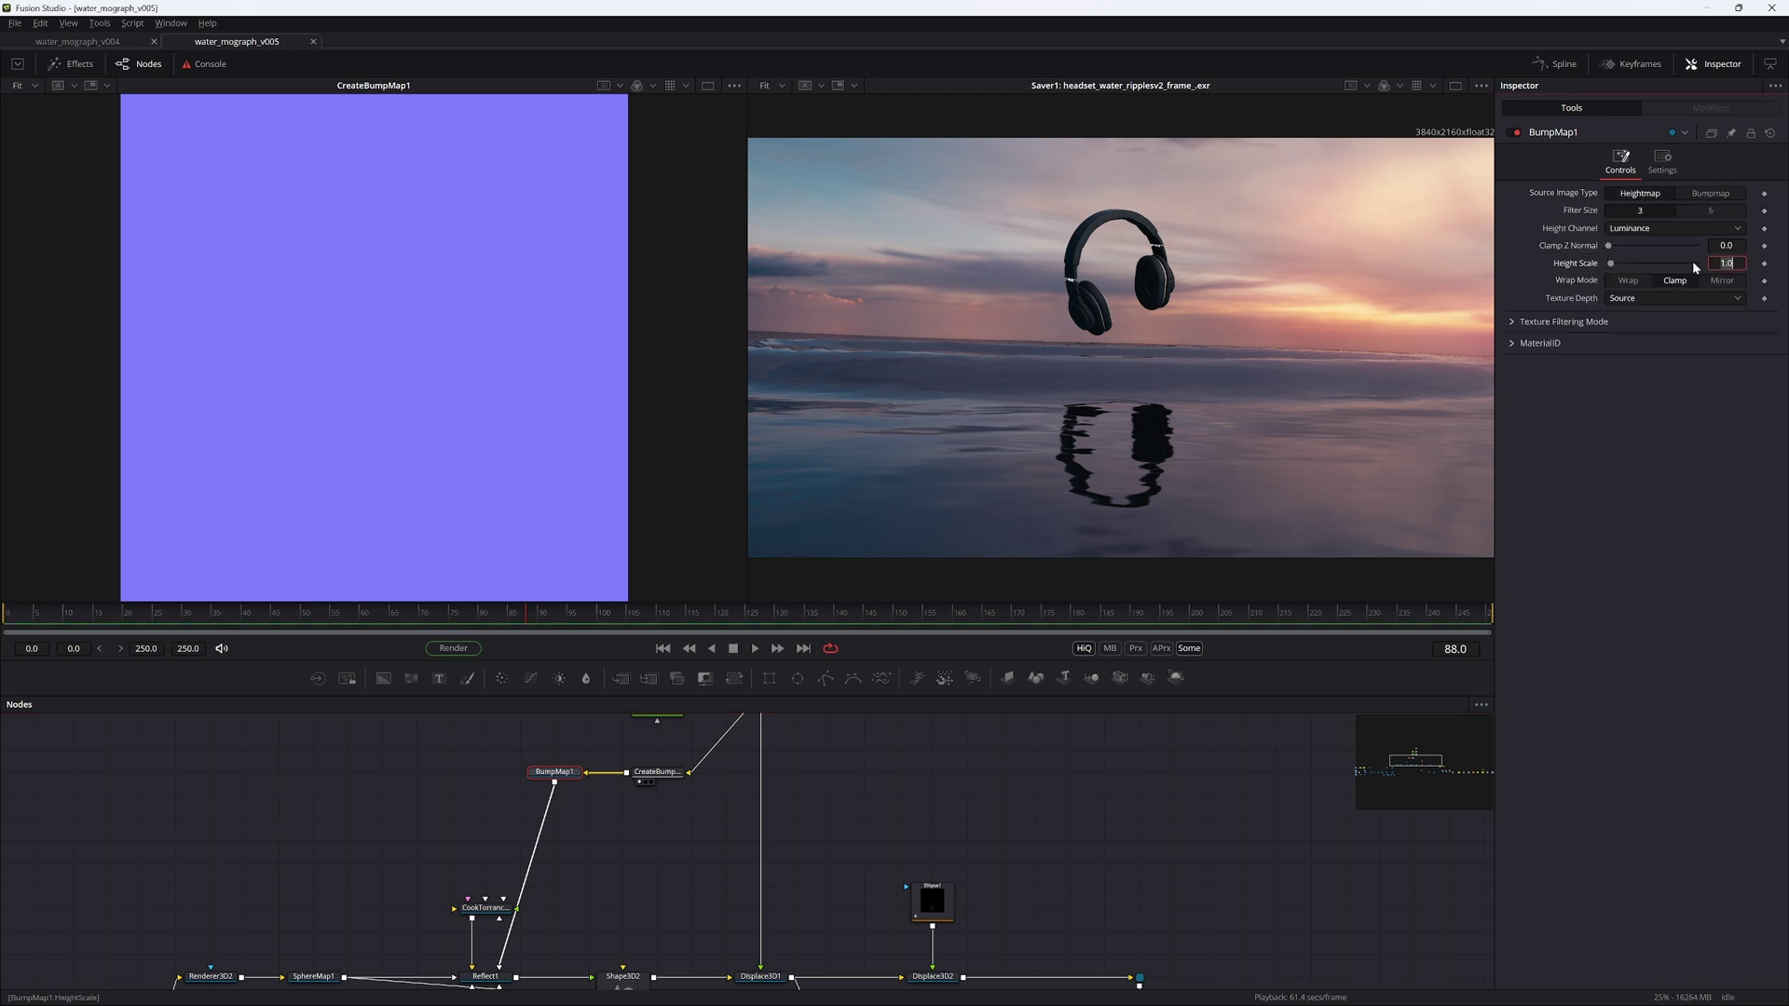
key("Tab")
Step: View Ellipse1 around the start of the ripple up to frame 86 and enable motion blur for the composition
scroll(1020, 882, "down", 1, "ctrl")
middle_click_drag(1021, 882, 924, 780)
left_click(839, 800)
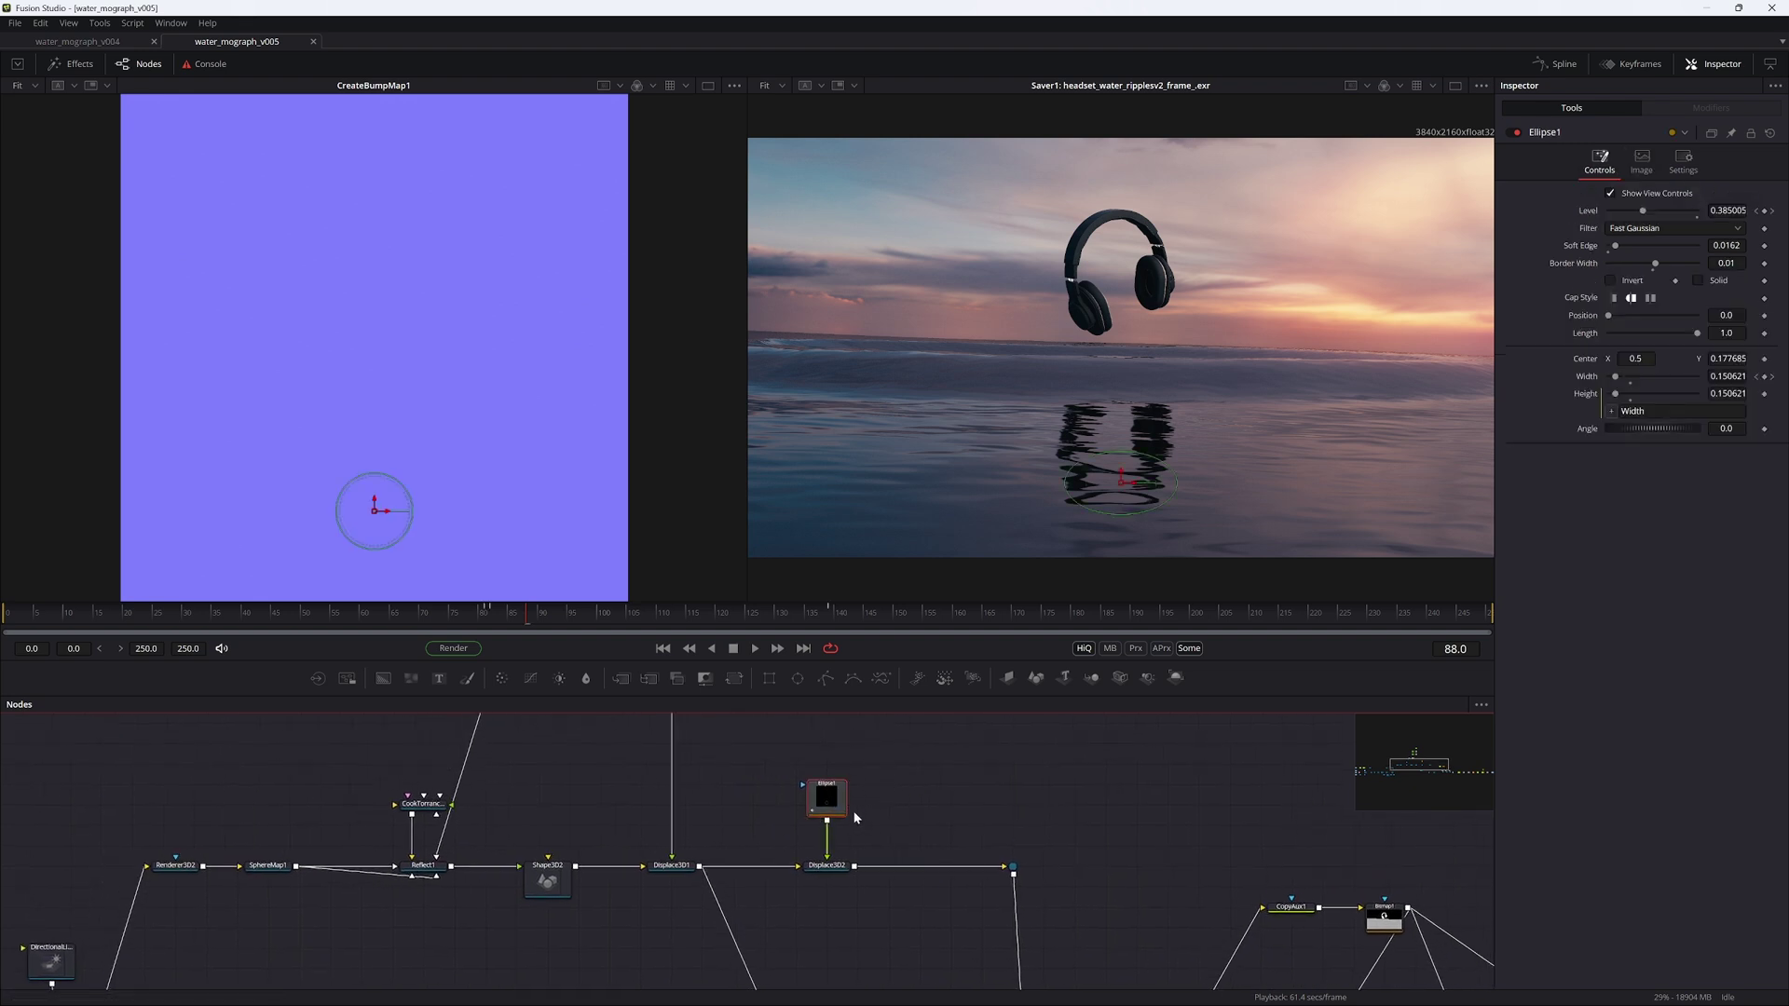
key("1")
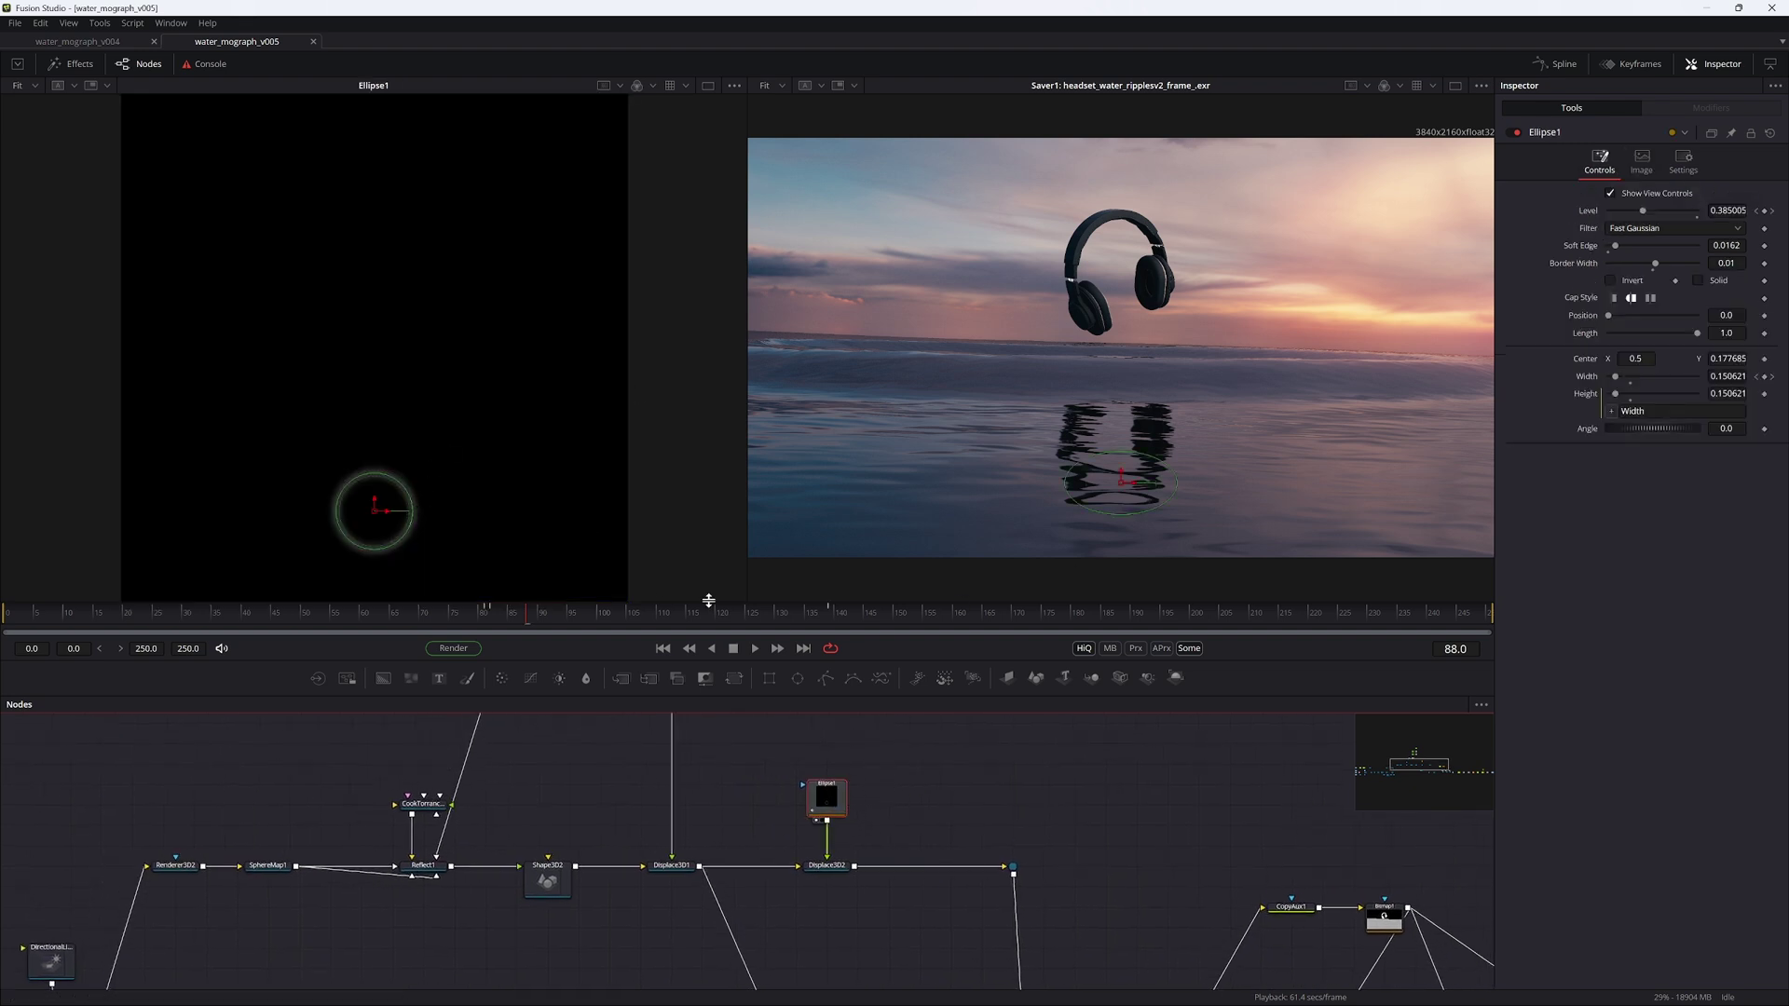
left_click_drag(511, 616, 489, 616)
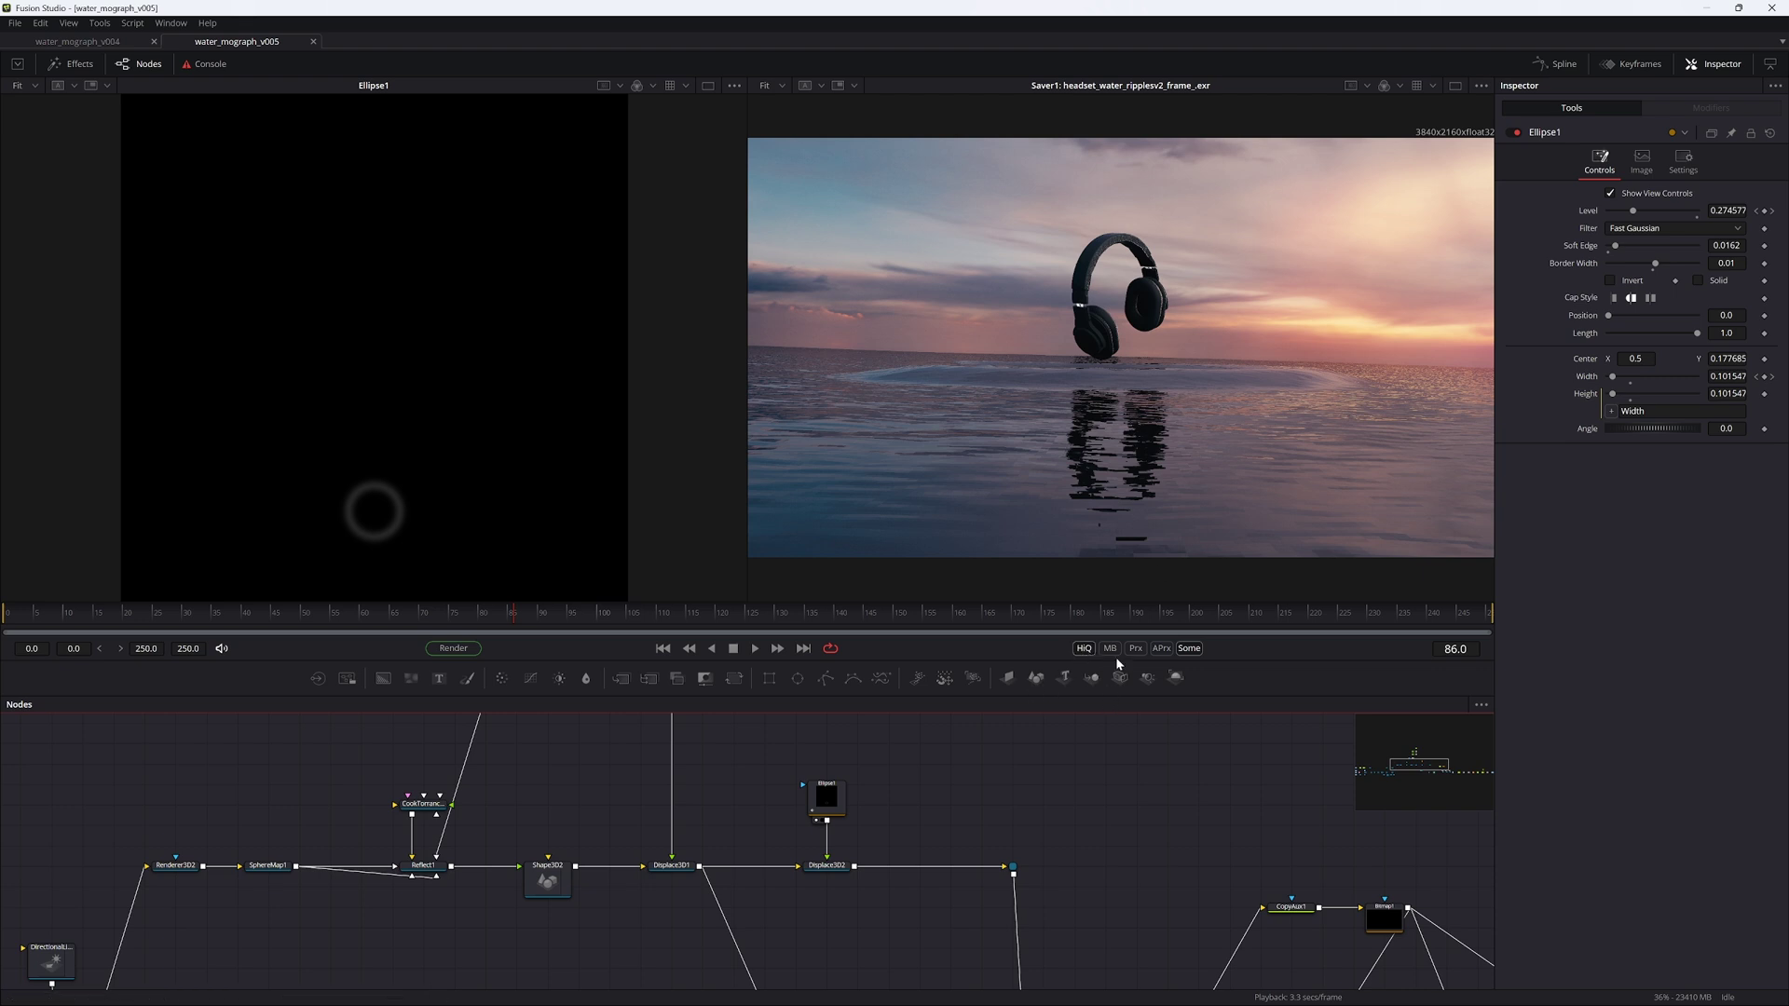
left_click(1109, 648)
Step: View Displace3D2 in perspective and examine the ring's displacement on the water mesh
left_click(827, 866)
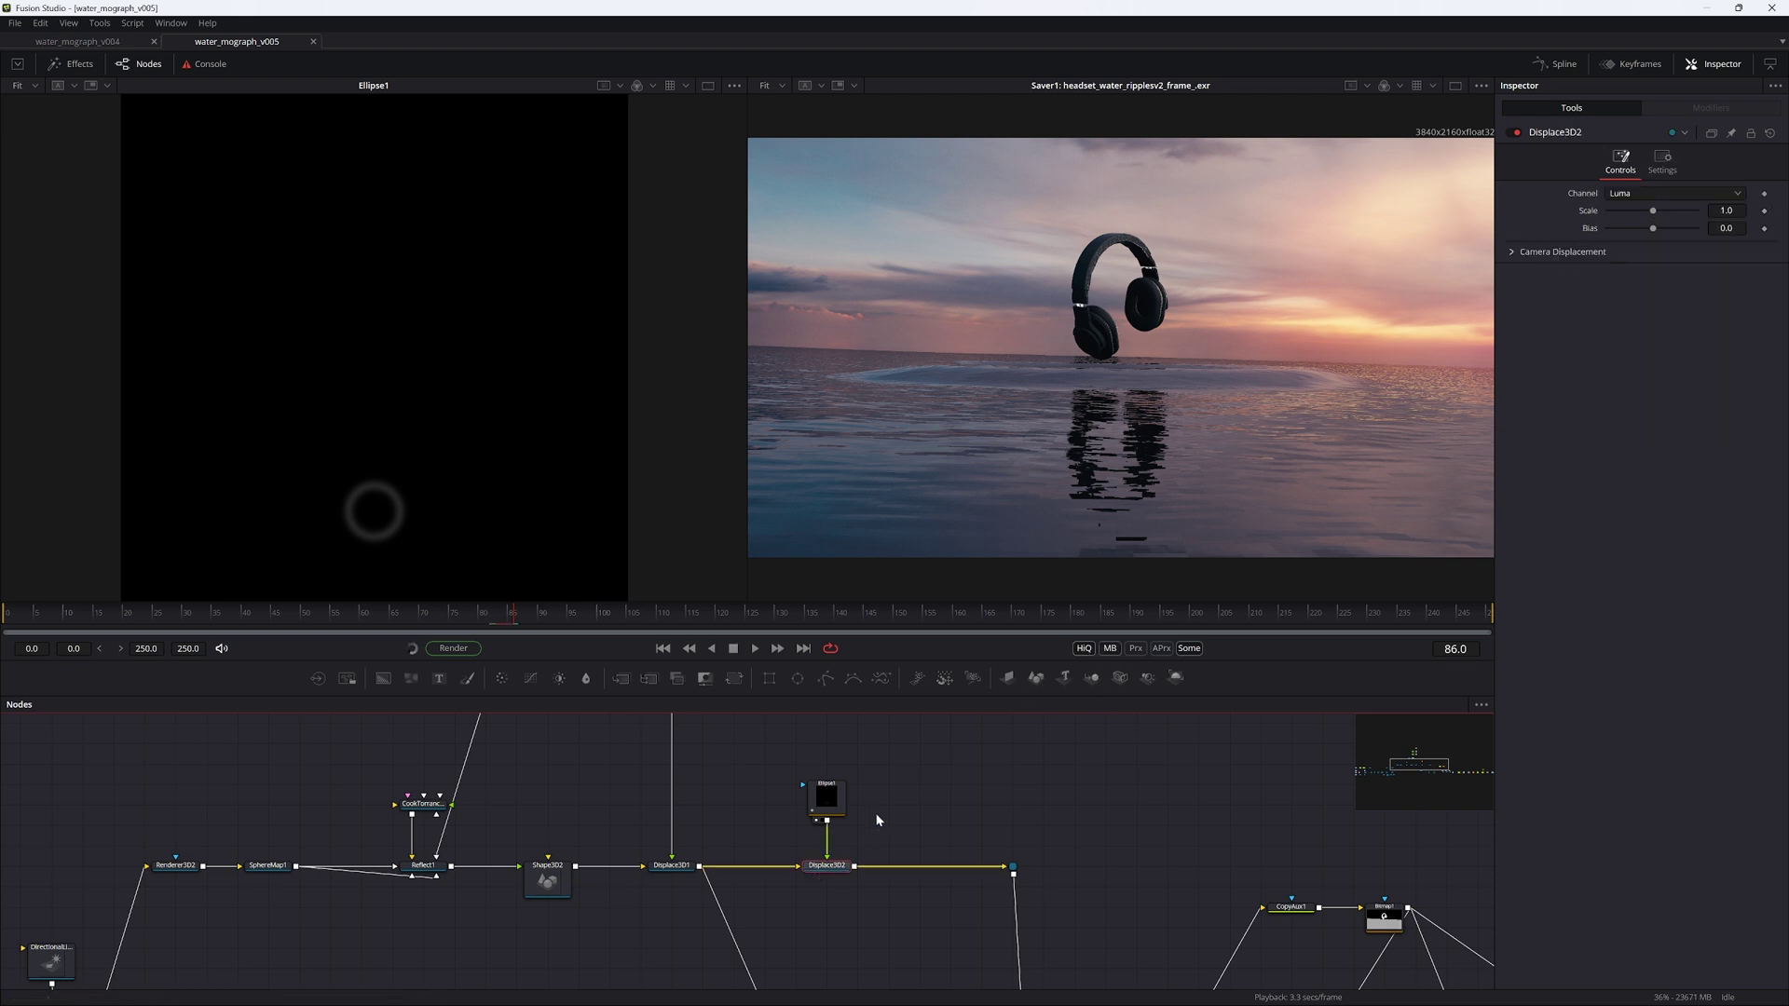
key("1")
mouse_move(412, 299)
middle_mouse_down("alt")
mouse_move(468, 295)
mouse_move(431, 329)
middle_mouse_up("alt")
scroll(430, 329, "down", 5, "ctrl")
middle_click_drag(503, 428, 445, 356, "alt")
Step: Duplicate Ellipse1 and chain the copy between Ellipse1 and Displace3D2
left_click(826, 799)
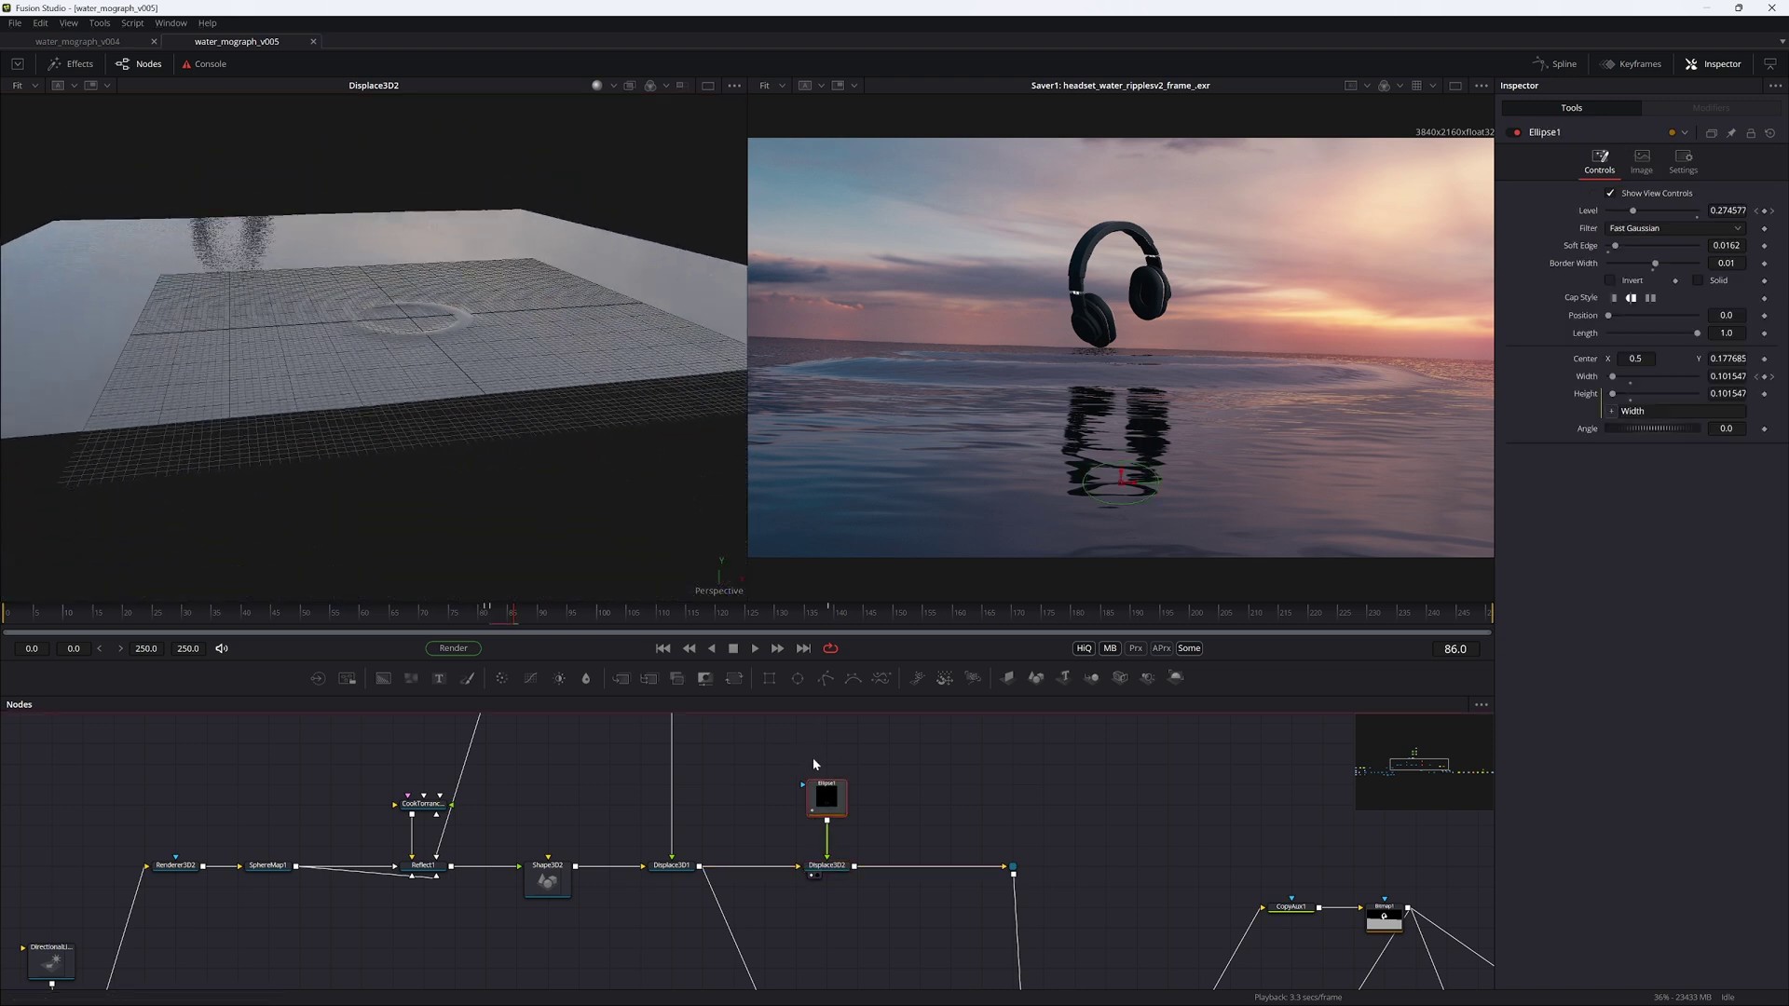
middle_click_drag(810, 831, 798, 873)
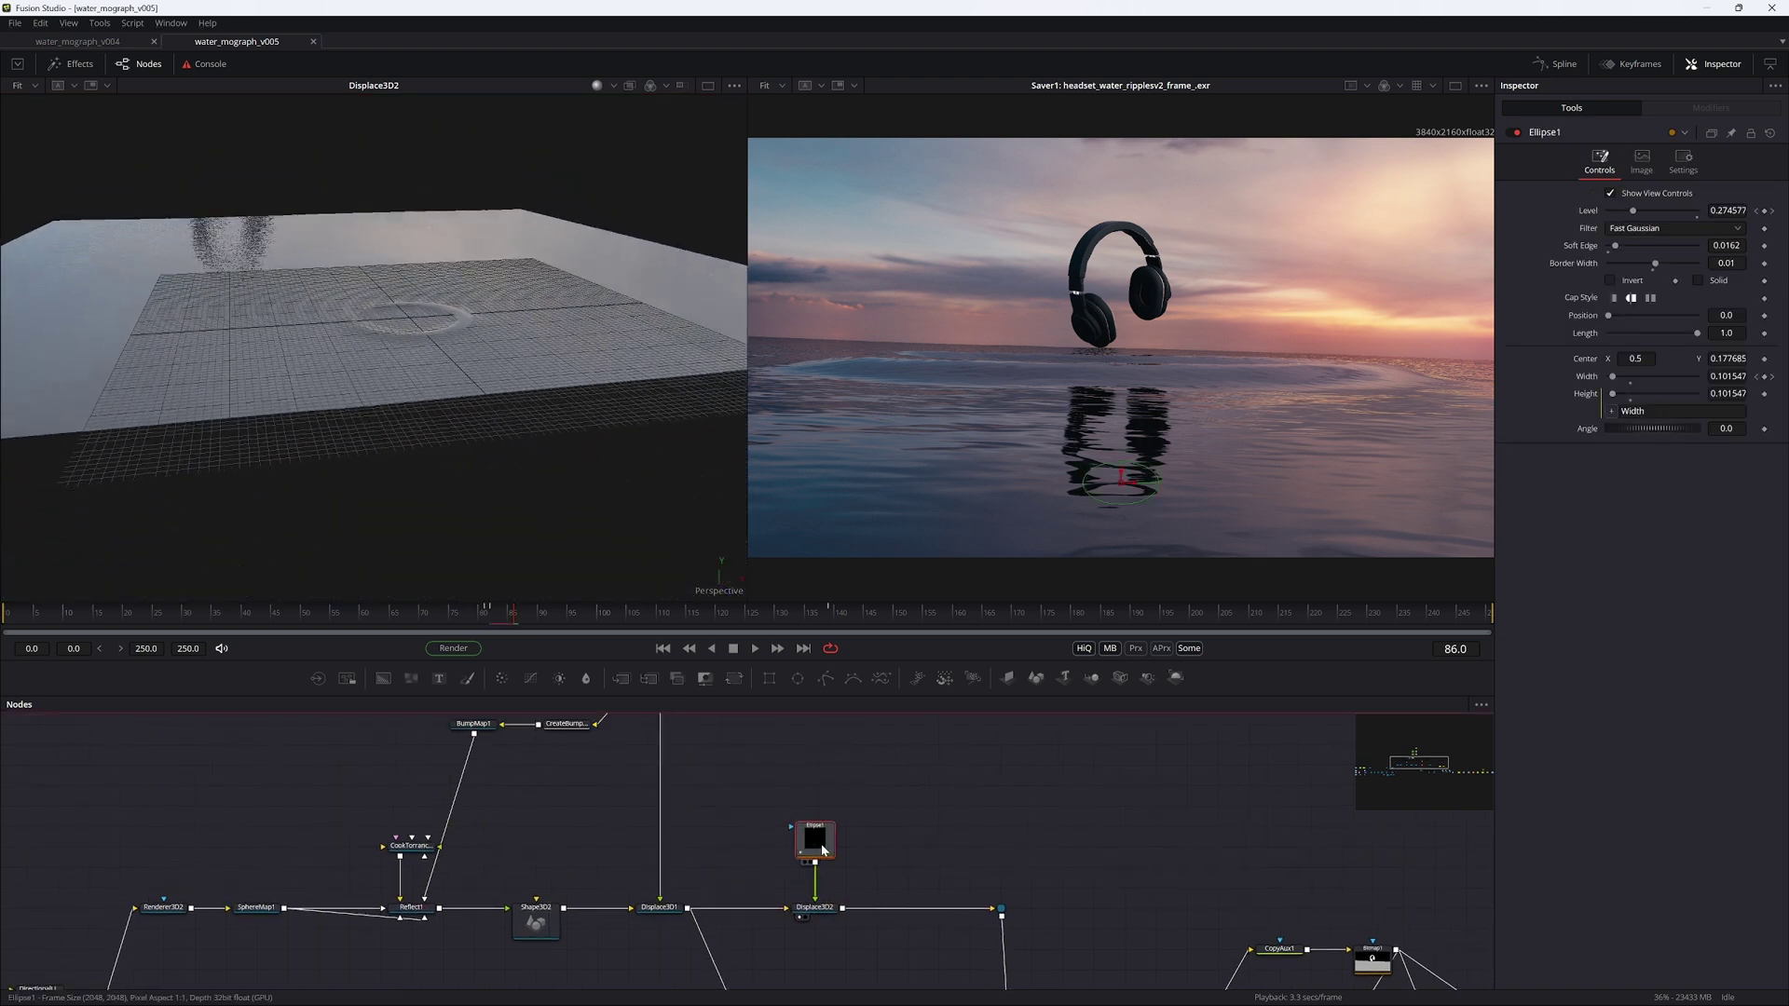
key("ctrl+c")
key("ctrl+v")
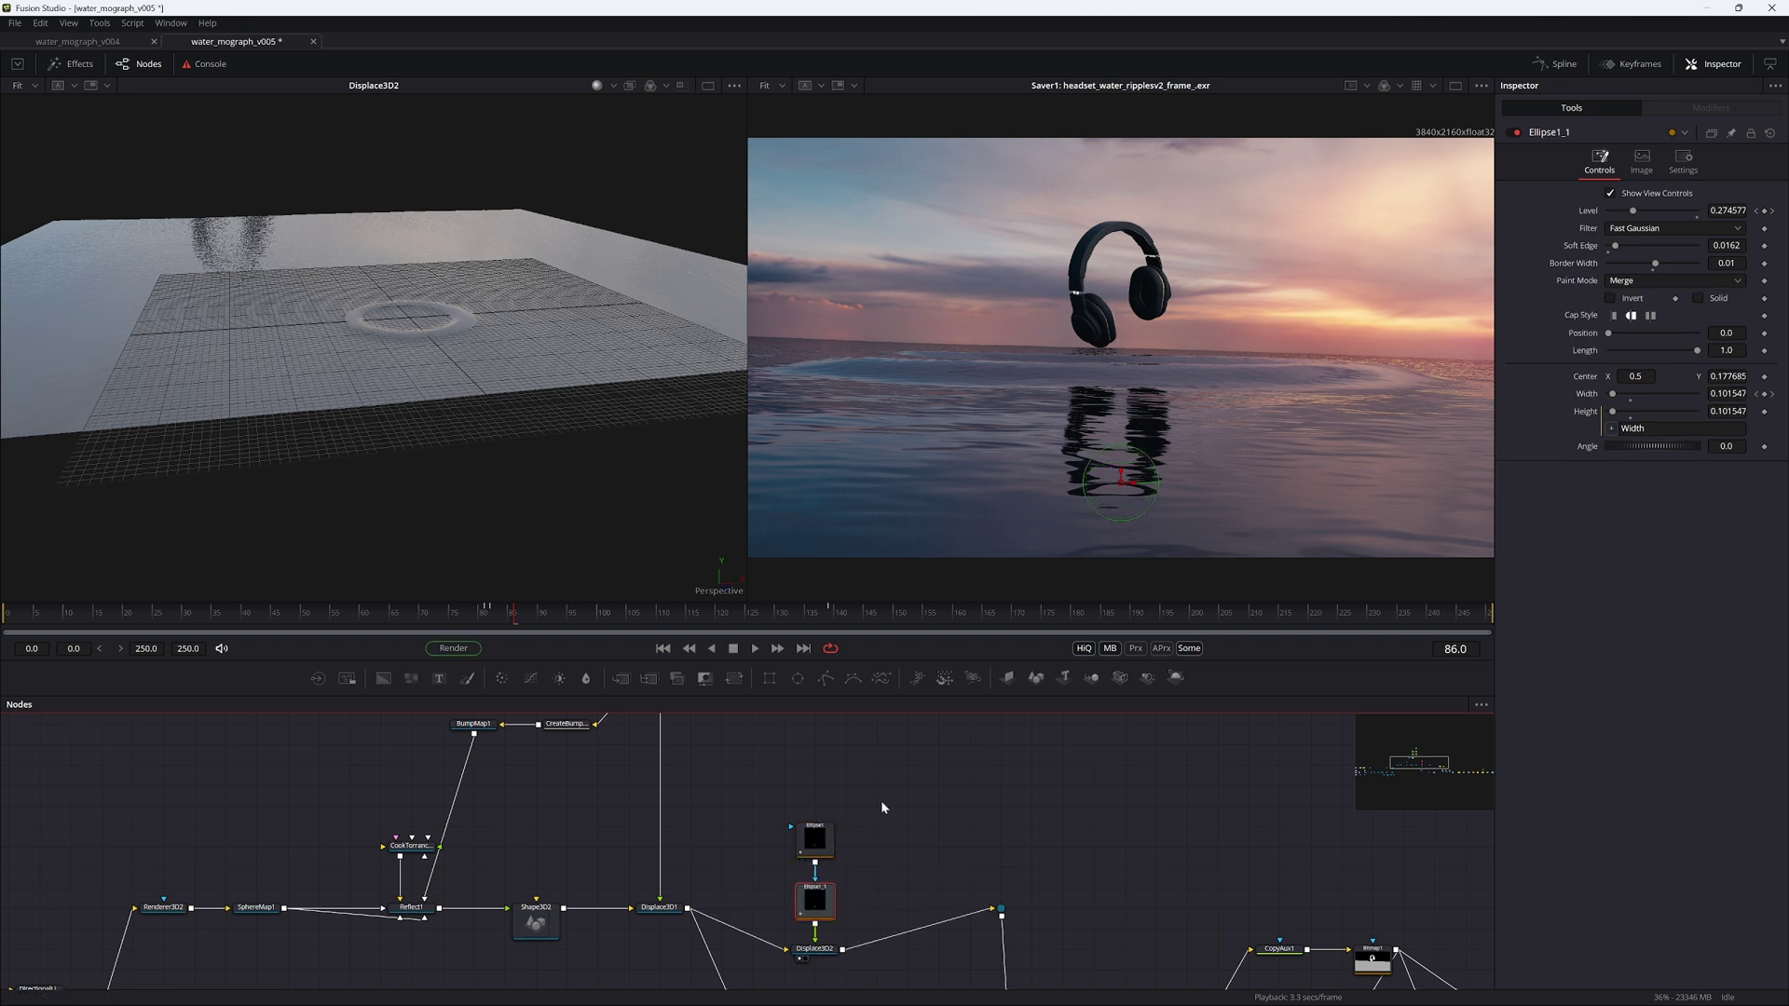
left_click_drag(797, 961, 829, 831)
left_click_drag(829, 831, 829, 790)
left_click(818, 805)
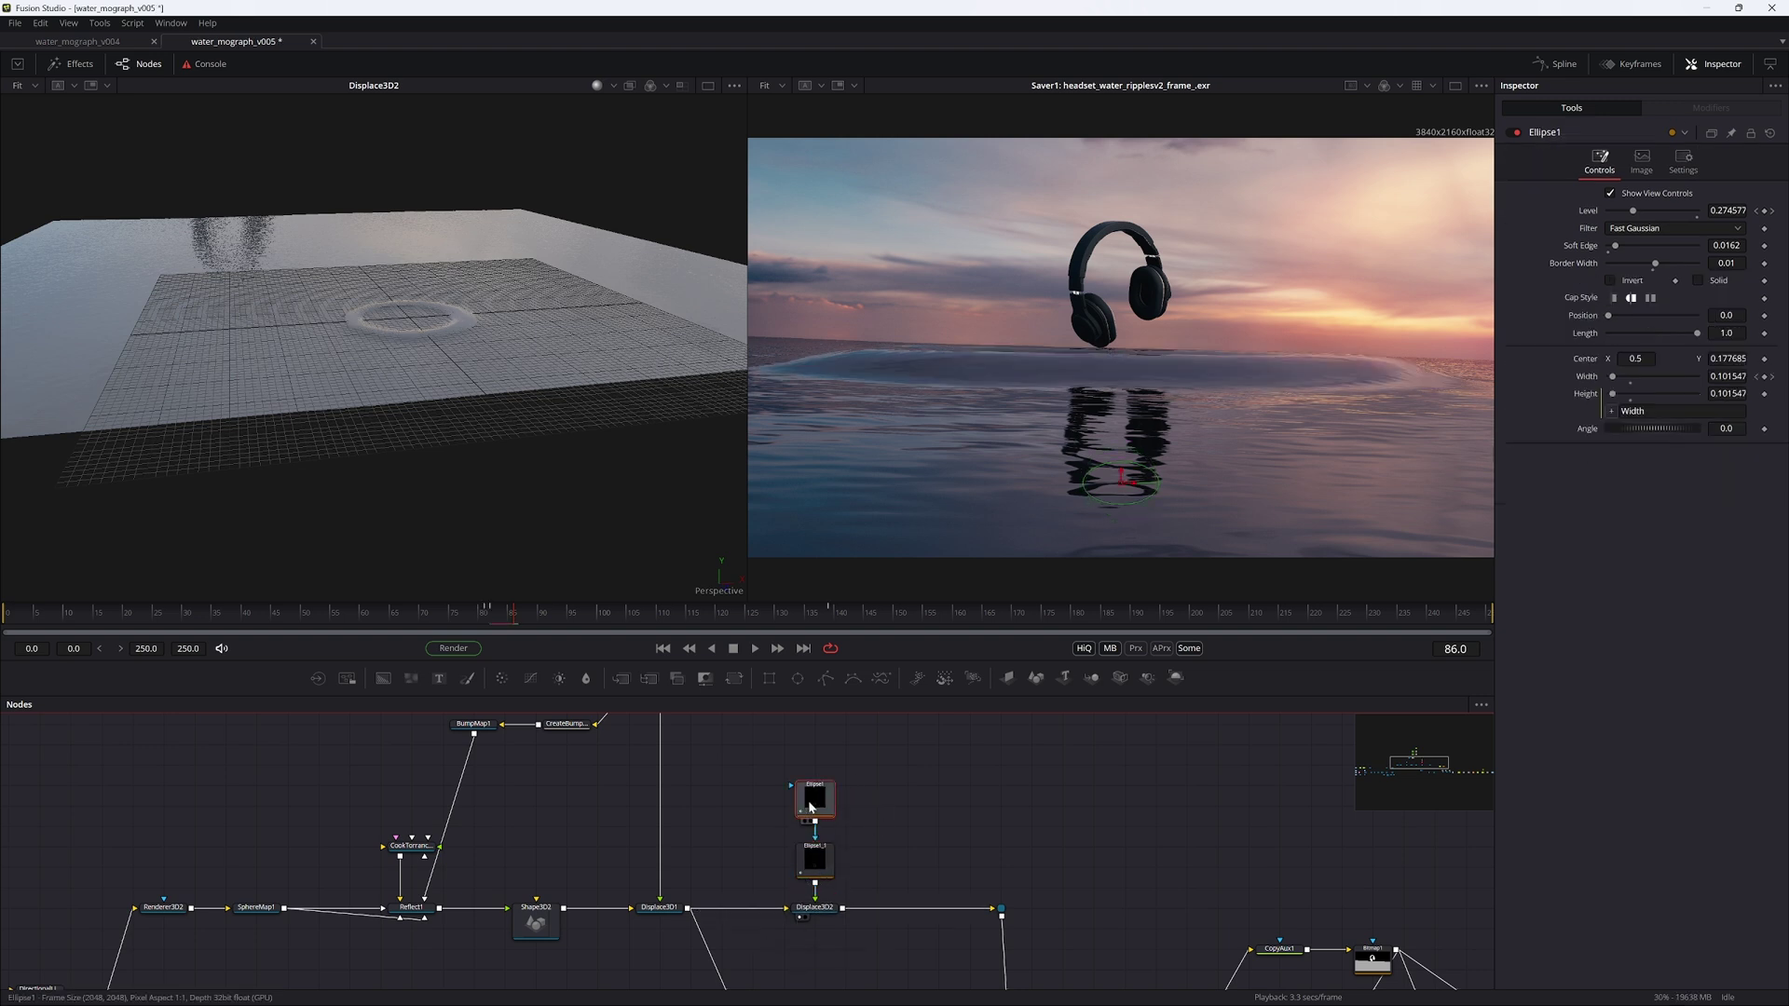
Step: Show Ellipse1's level and width keyframes in the Keyframes editor and shift them slightly in time
left_click(1638, 64)
left_click(1478, 705)
left_click(1439, 726)
left_click(775, 742)
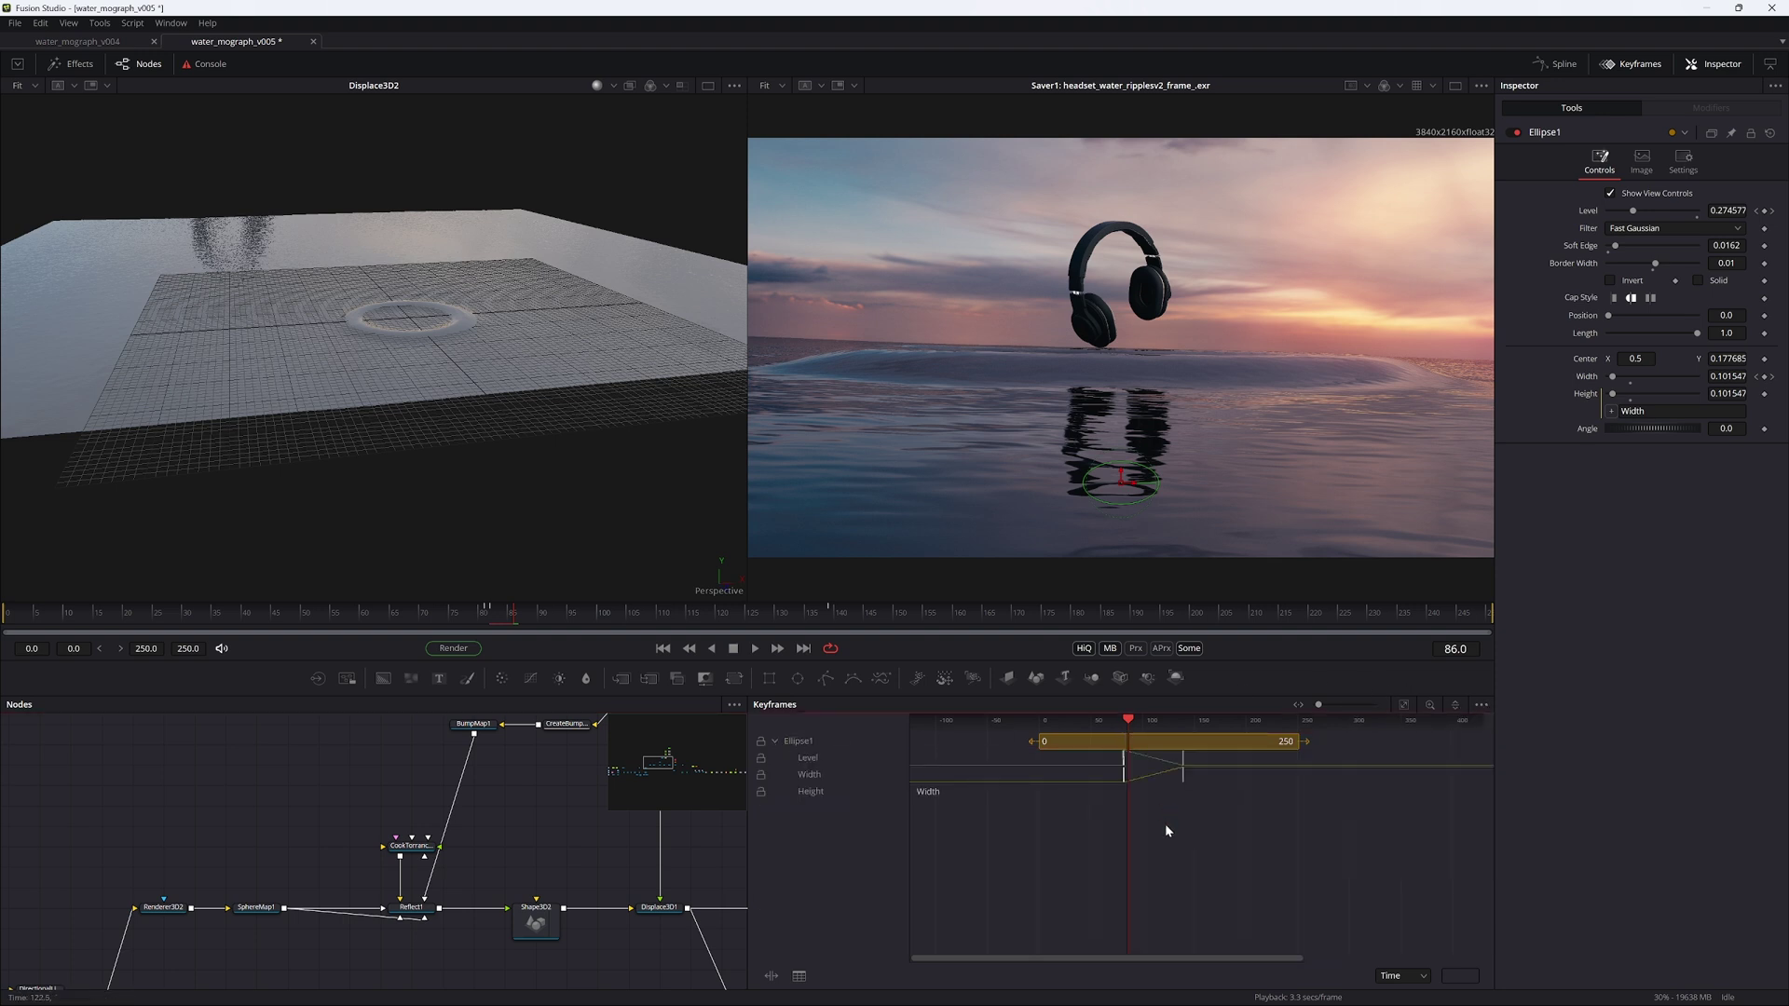
left_click_drag(1093, 764, 1096, 758)
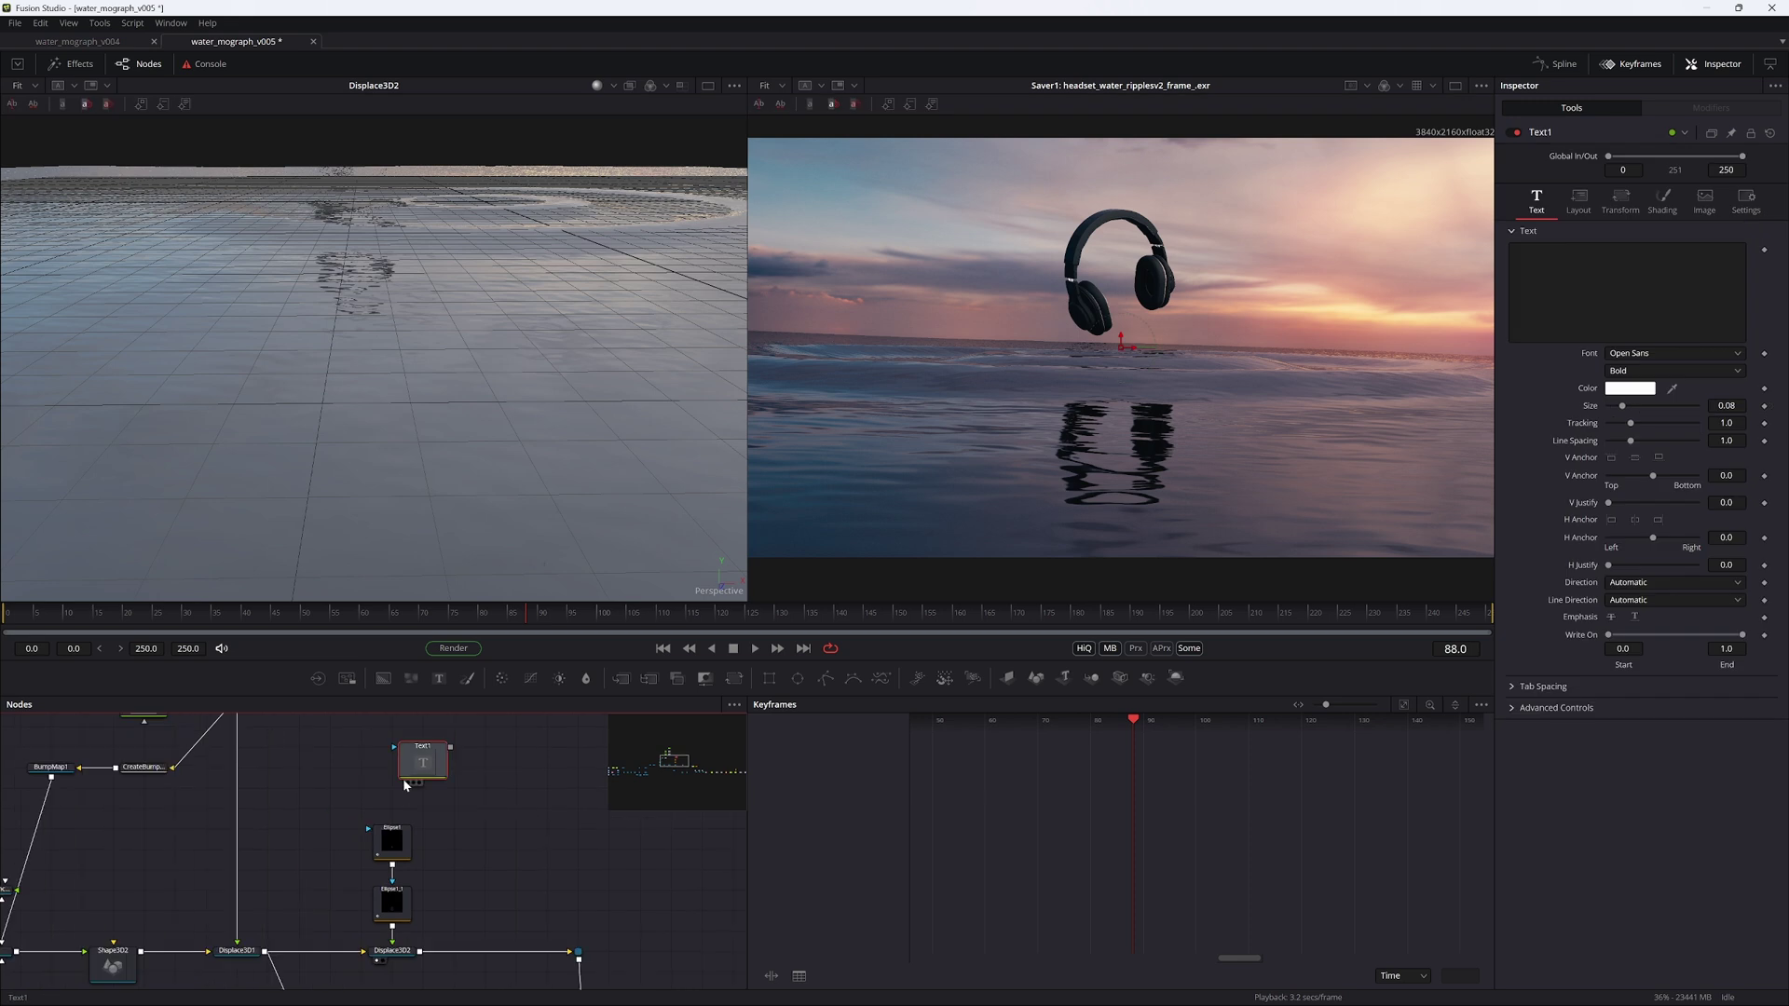
Step: Feed Text1 into Ellipse1 as a displacement source and set its text to FUSION
left_click(402, 777)
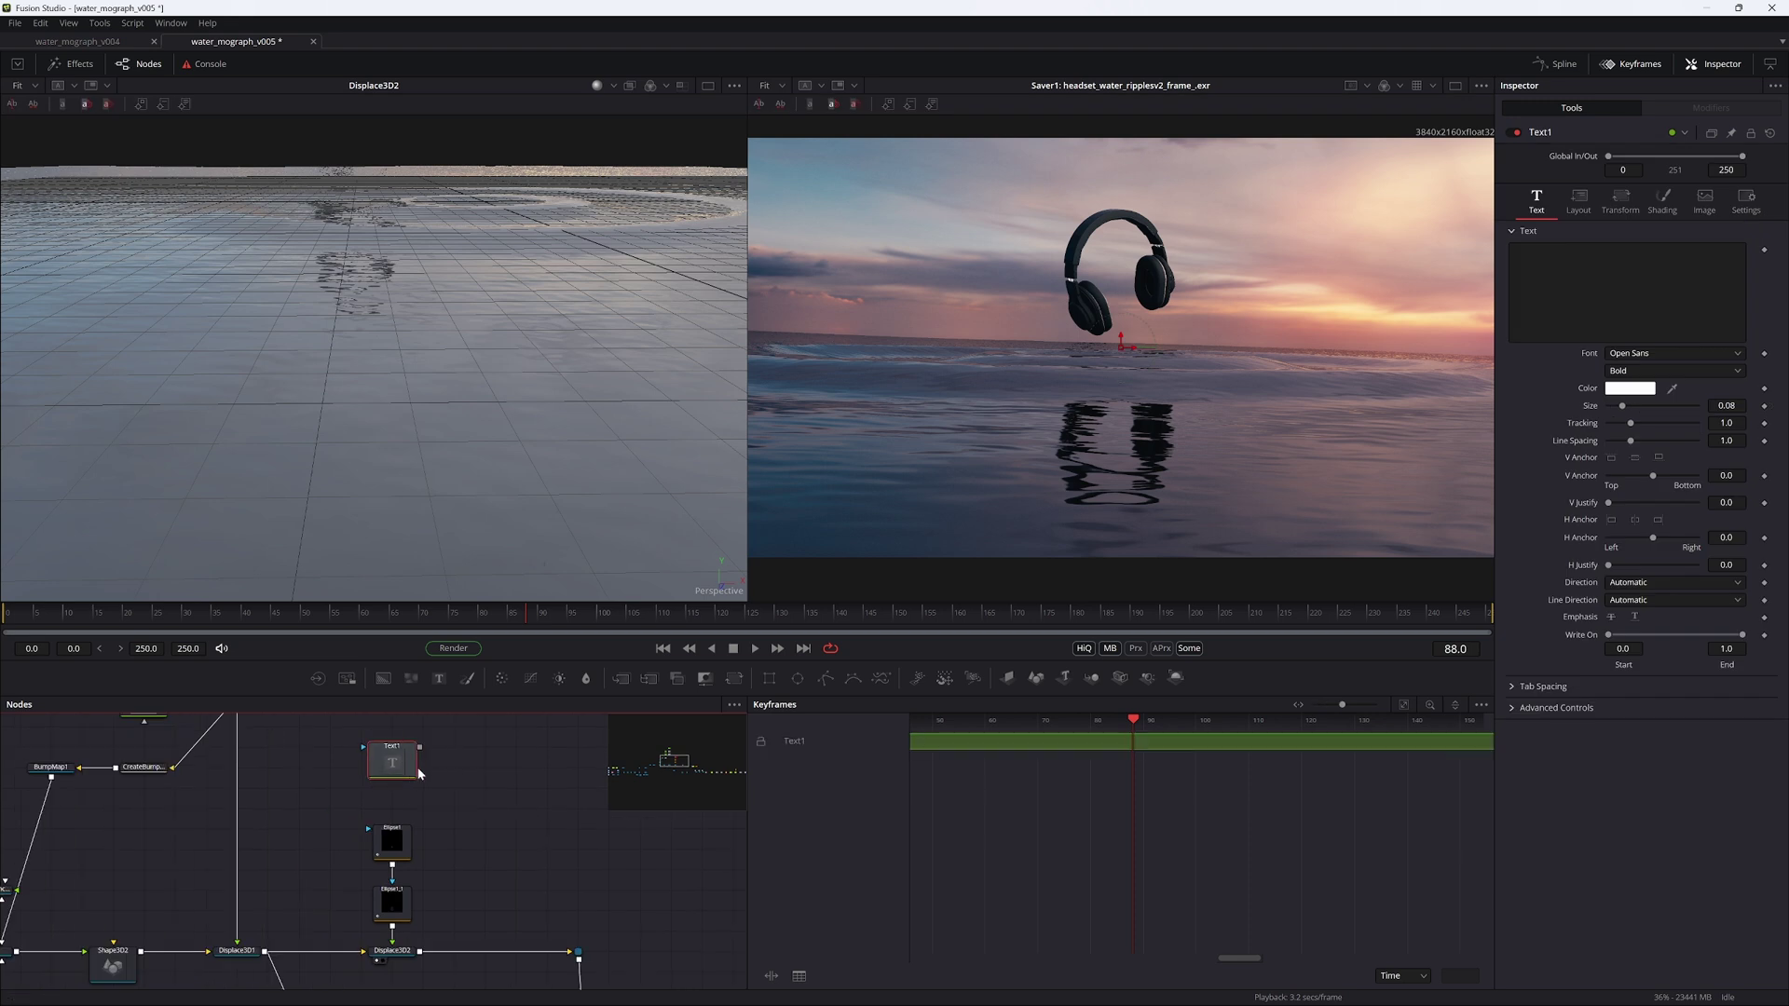
left_click(1626, 292)
type("FUSUI")
key("BackSpace")
key("BackSpace")
type("ION")
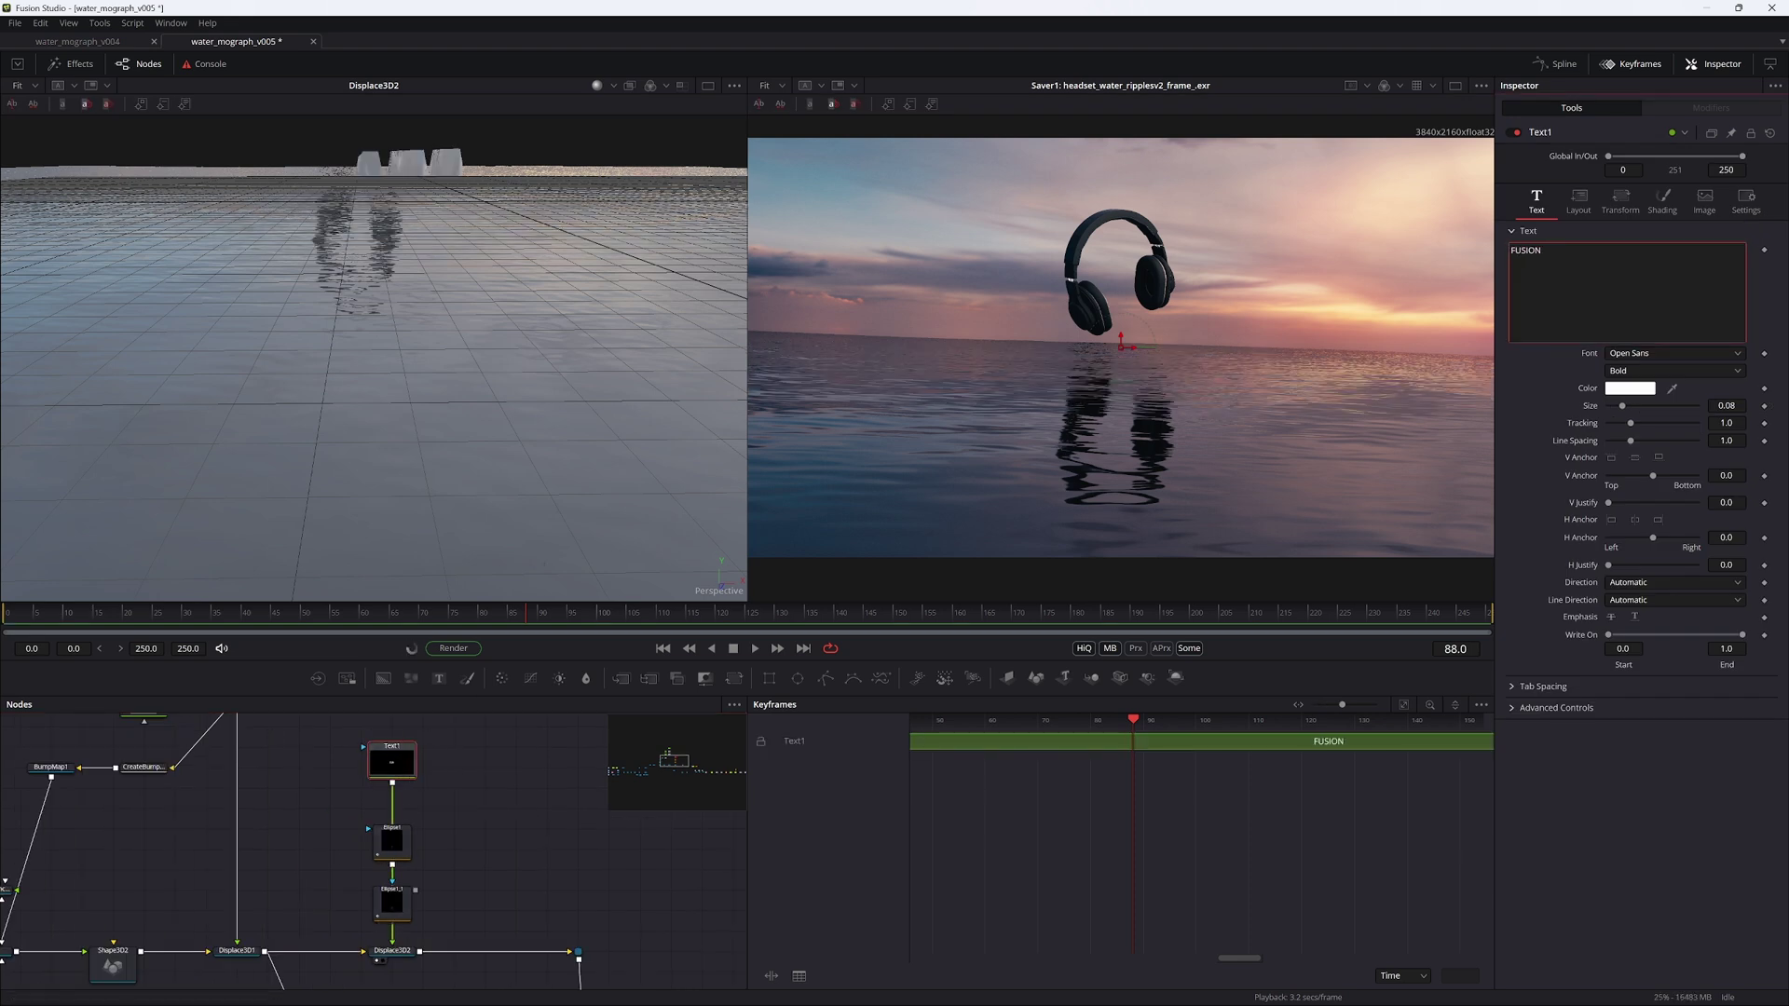
Step: Add a Blur after Text1 and adjust its blur size to soften the displaced lettering
left_click(483, 237)
middle_click_drag(483, 237, 569, 279, "alt")
left_click(392, 759)
key("shift+space")
type("blur")
key("Return")
left_click_drag(1612, 252, 1608, 248)
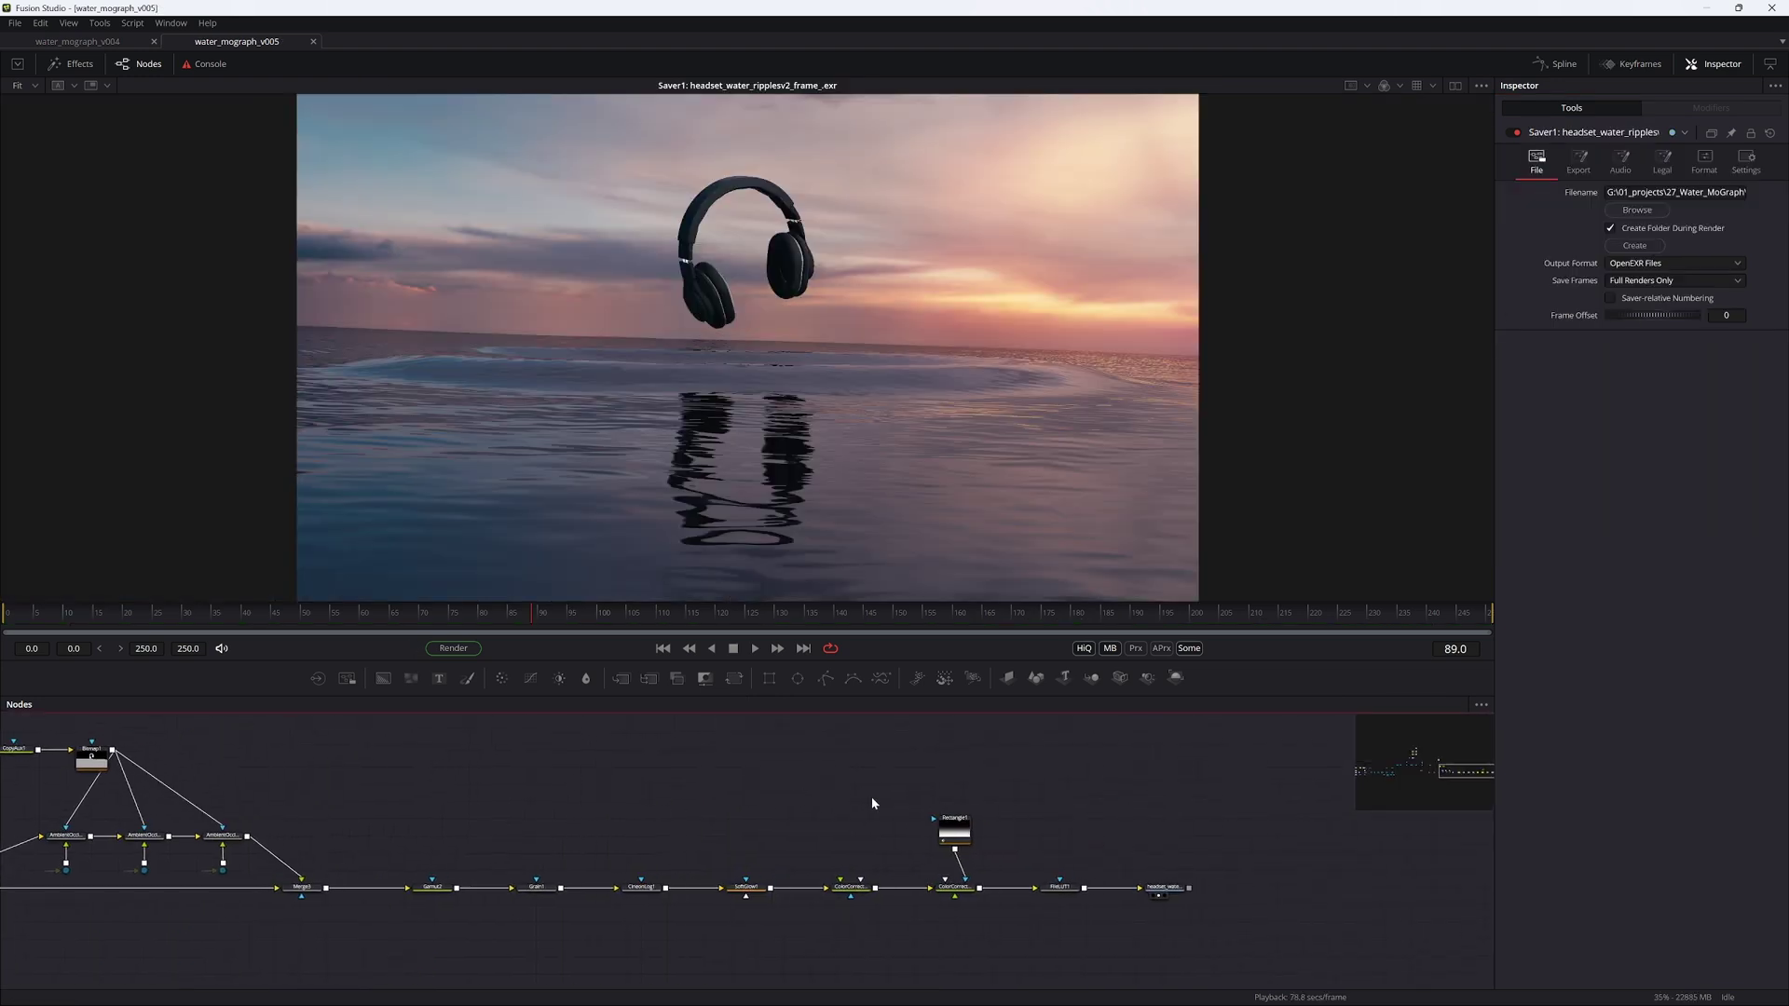
Step: Move the nodes from Gamut2 through the saver away from Merge3 to make room in the chain
left_click_drag(1190, 772, 371, 951)
left_click_drag(432, 887, 511, 887)
middle_click_drag(383, 889, 728, 835)
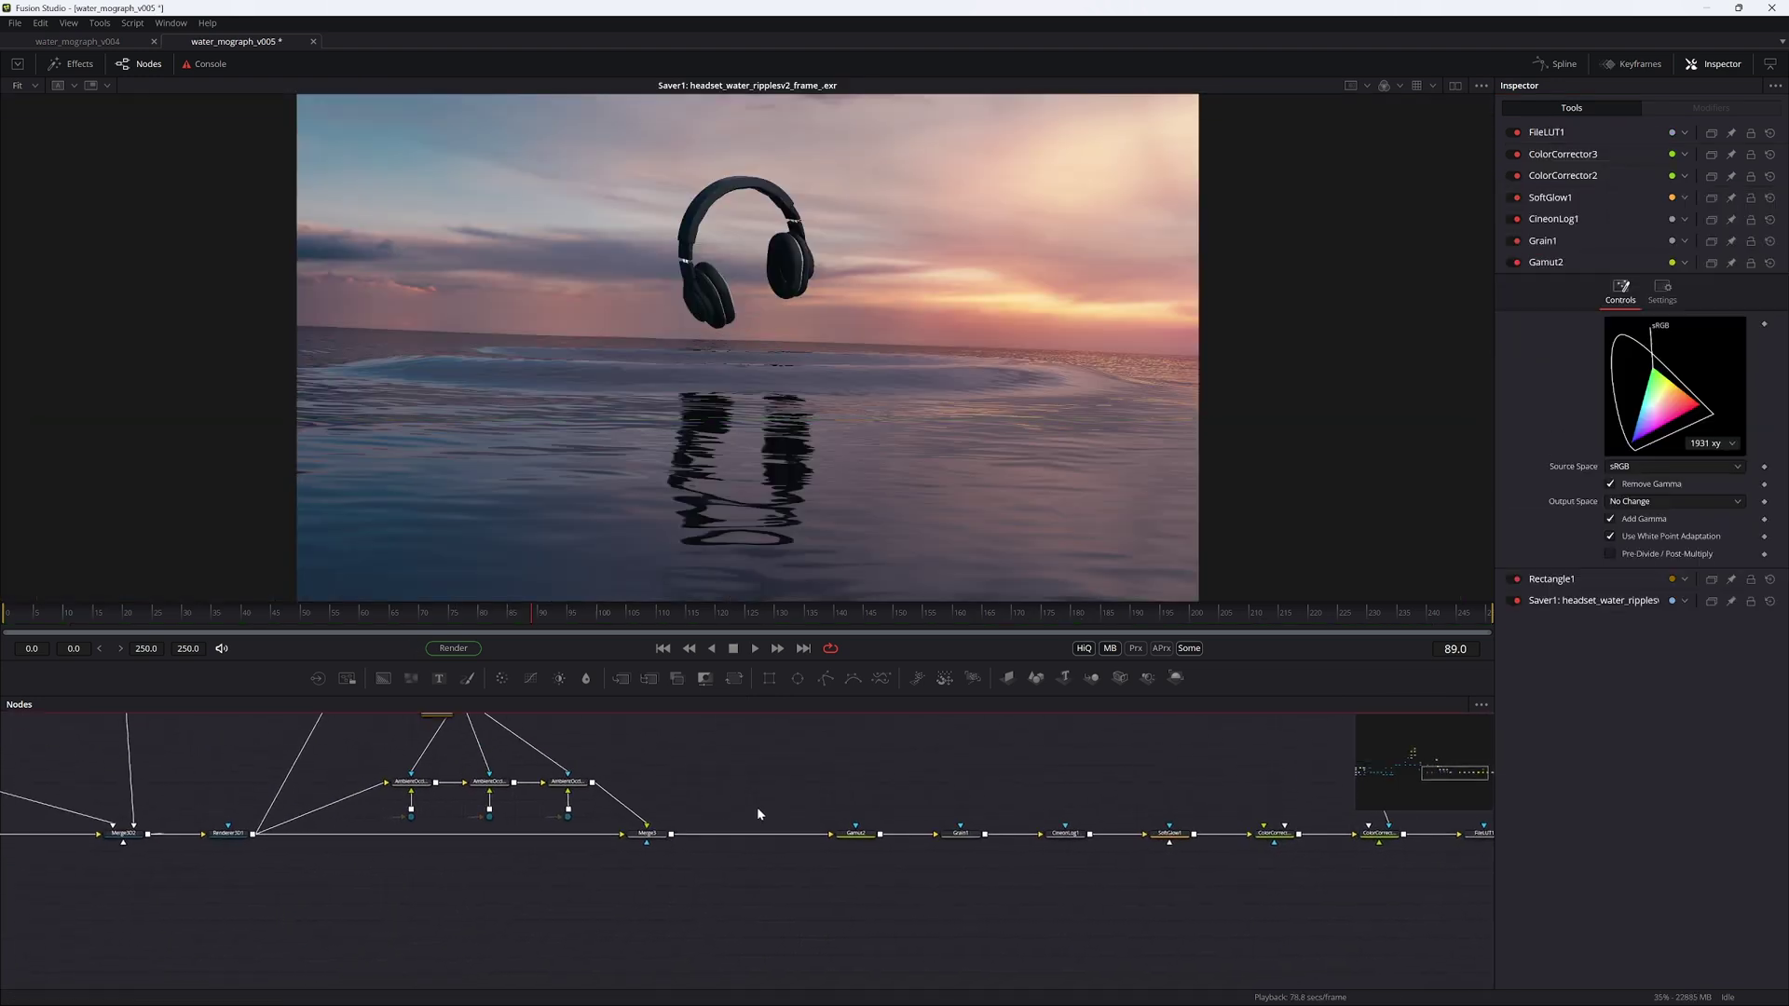
Step: Insert a VectorMotionBlur between Merge3 and Gamut2 and space it evenly in the chain
left_click(649, 832)
key("shift+space")
type("veco")
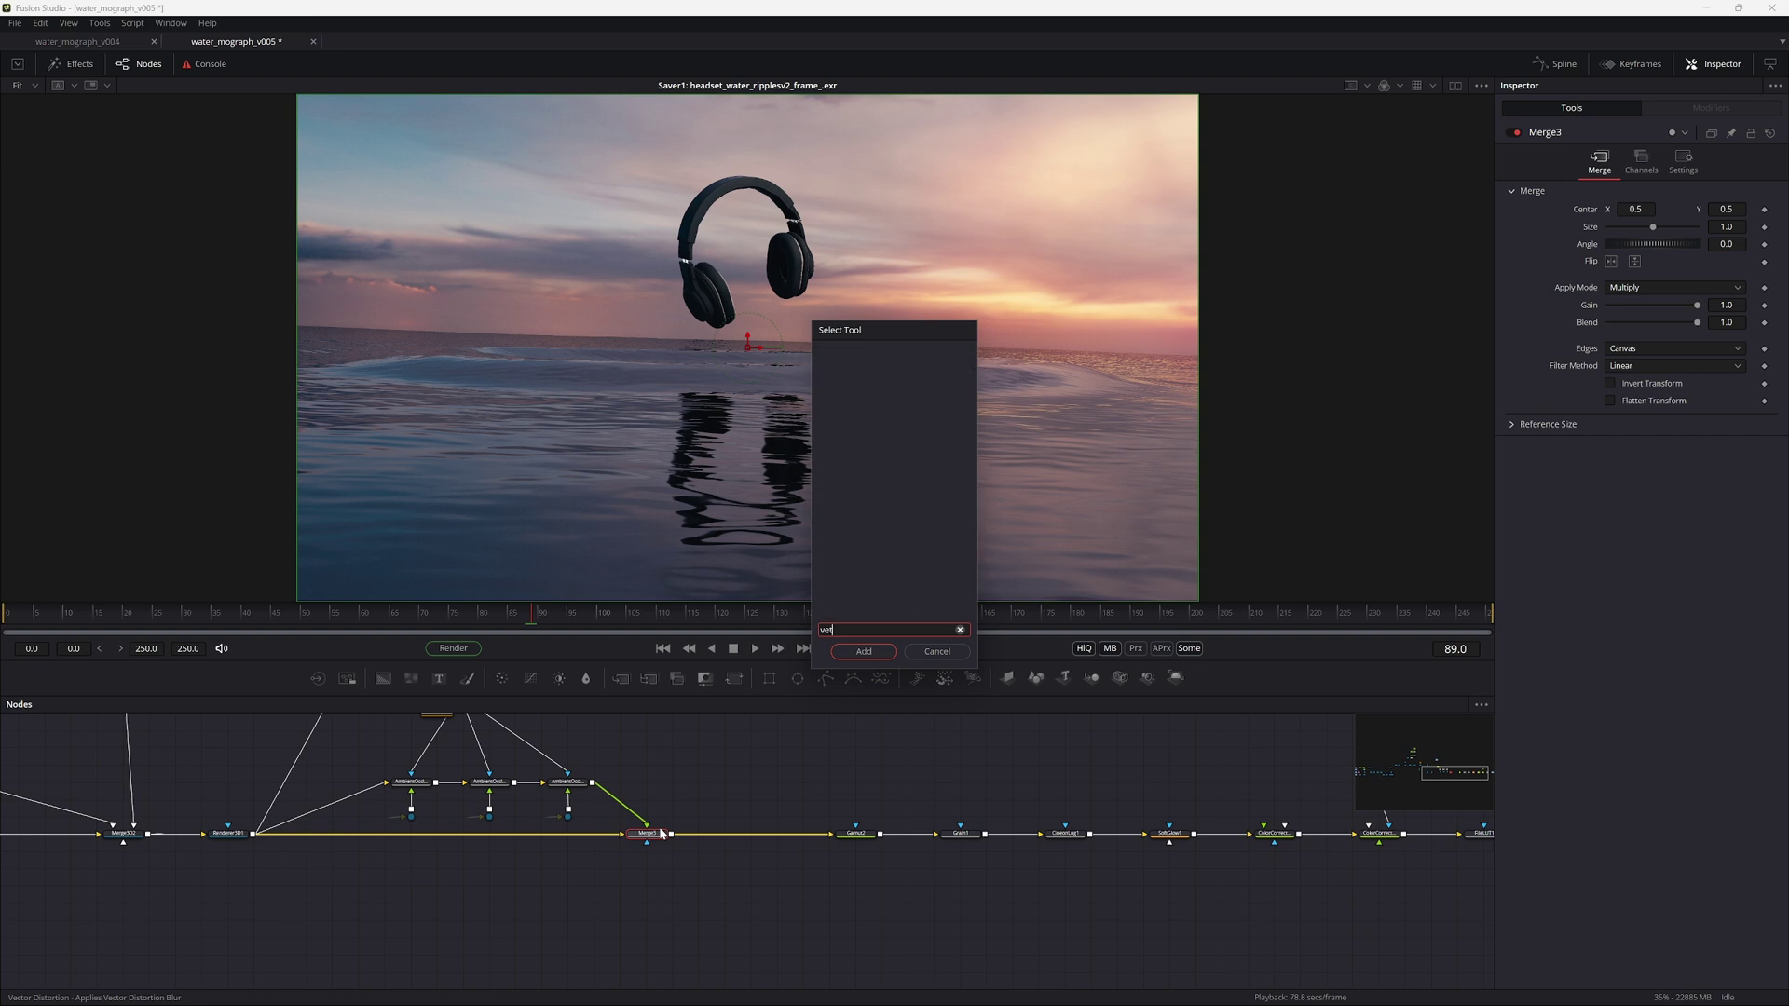
key("BackSpace")
type("tor")
key("Down")
key("Return")
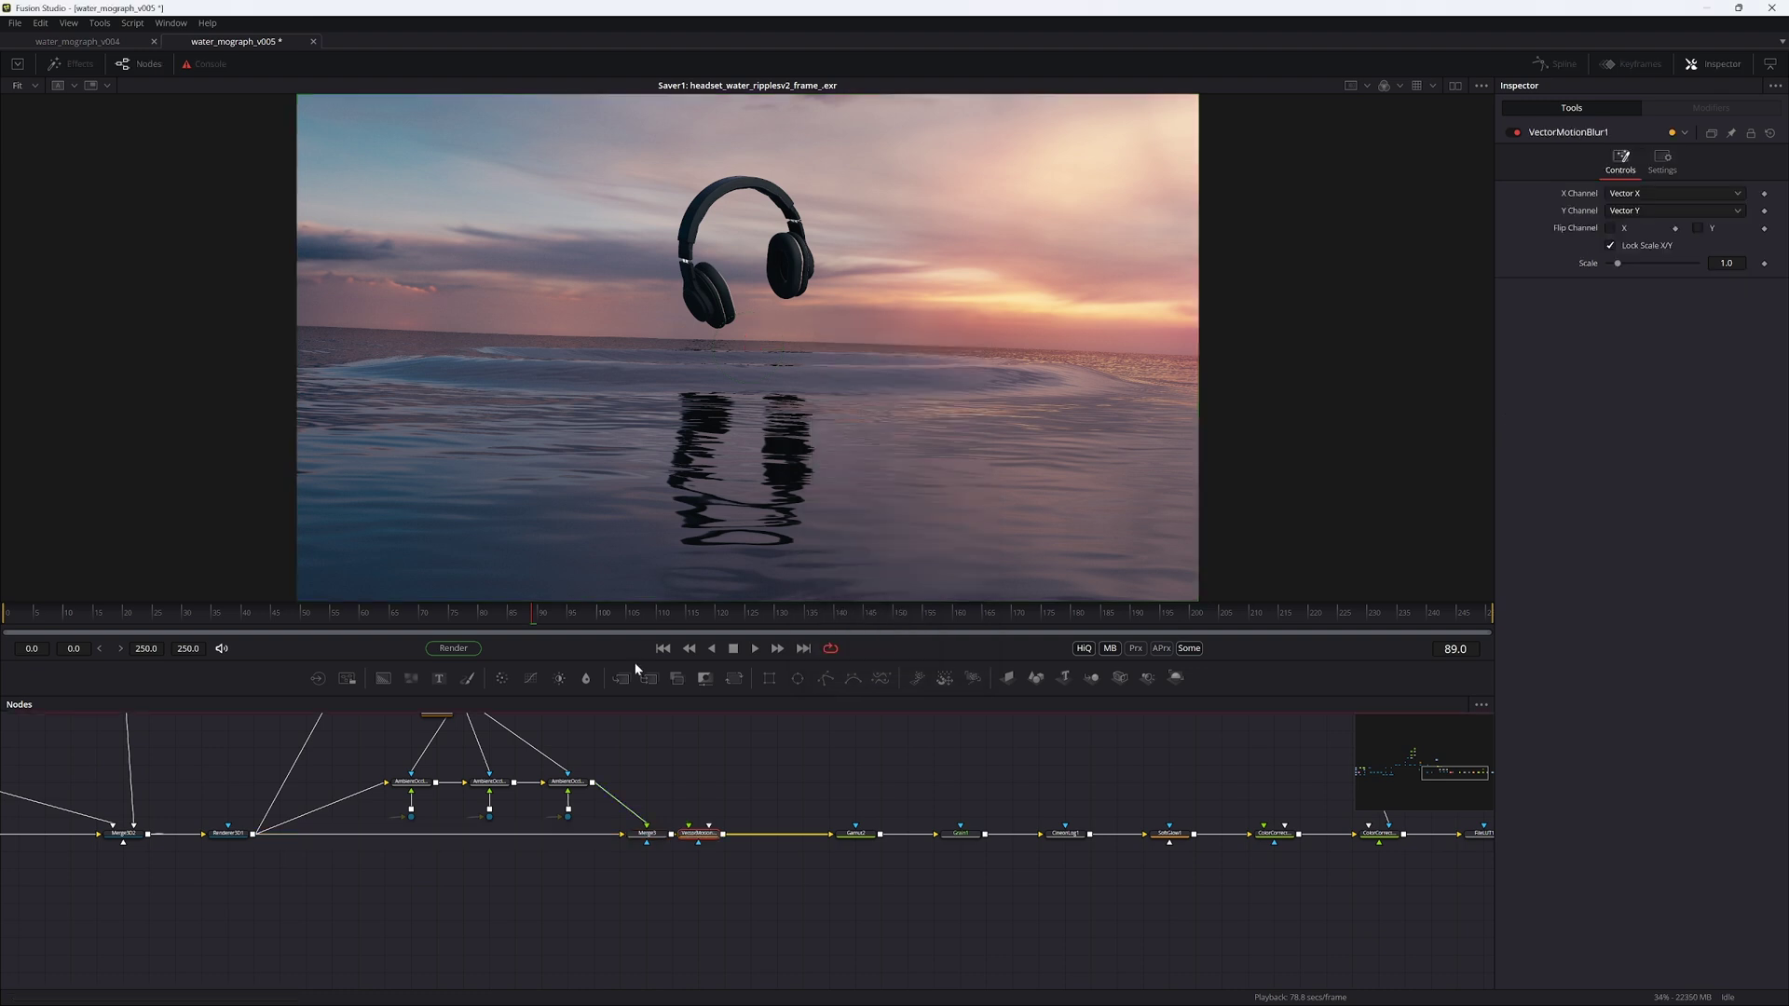
left_click_drag(686, 832, 726, 839)
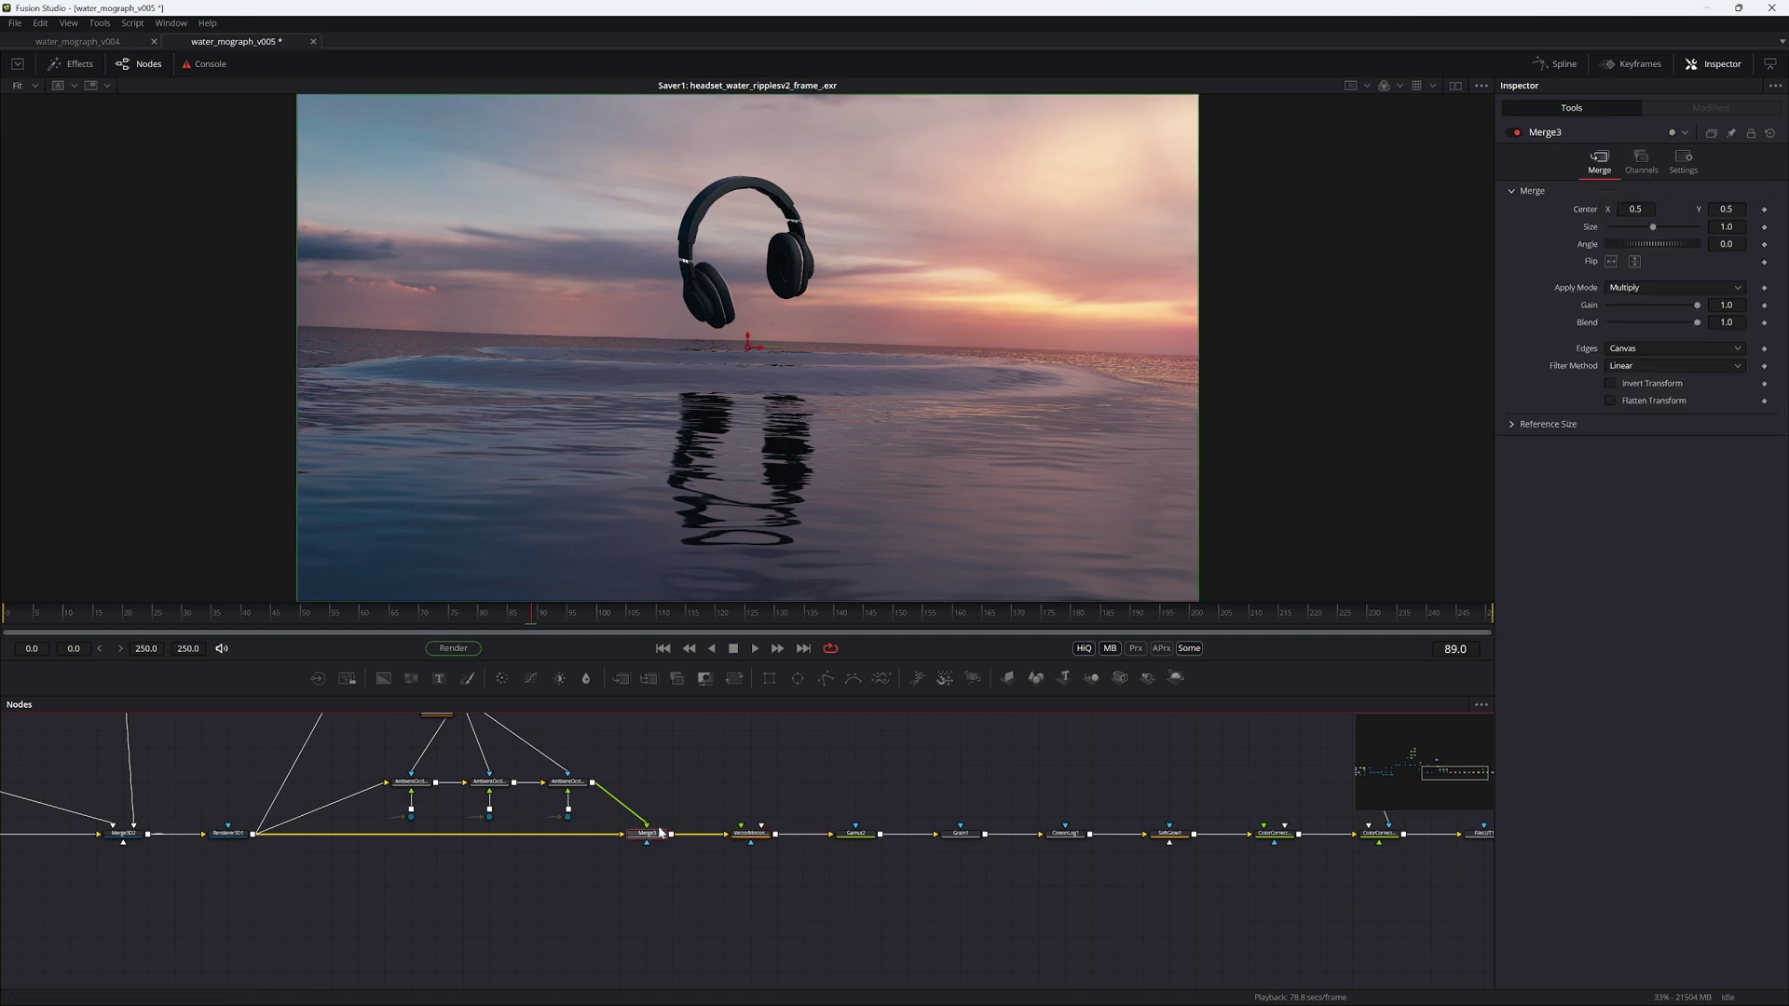
Step: Compare the outputs of Renderer3D1, Merge3 and the final saver along the compositing chain
left_click(660, 836)
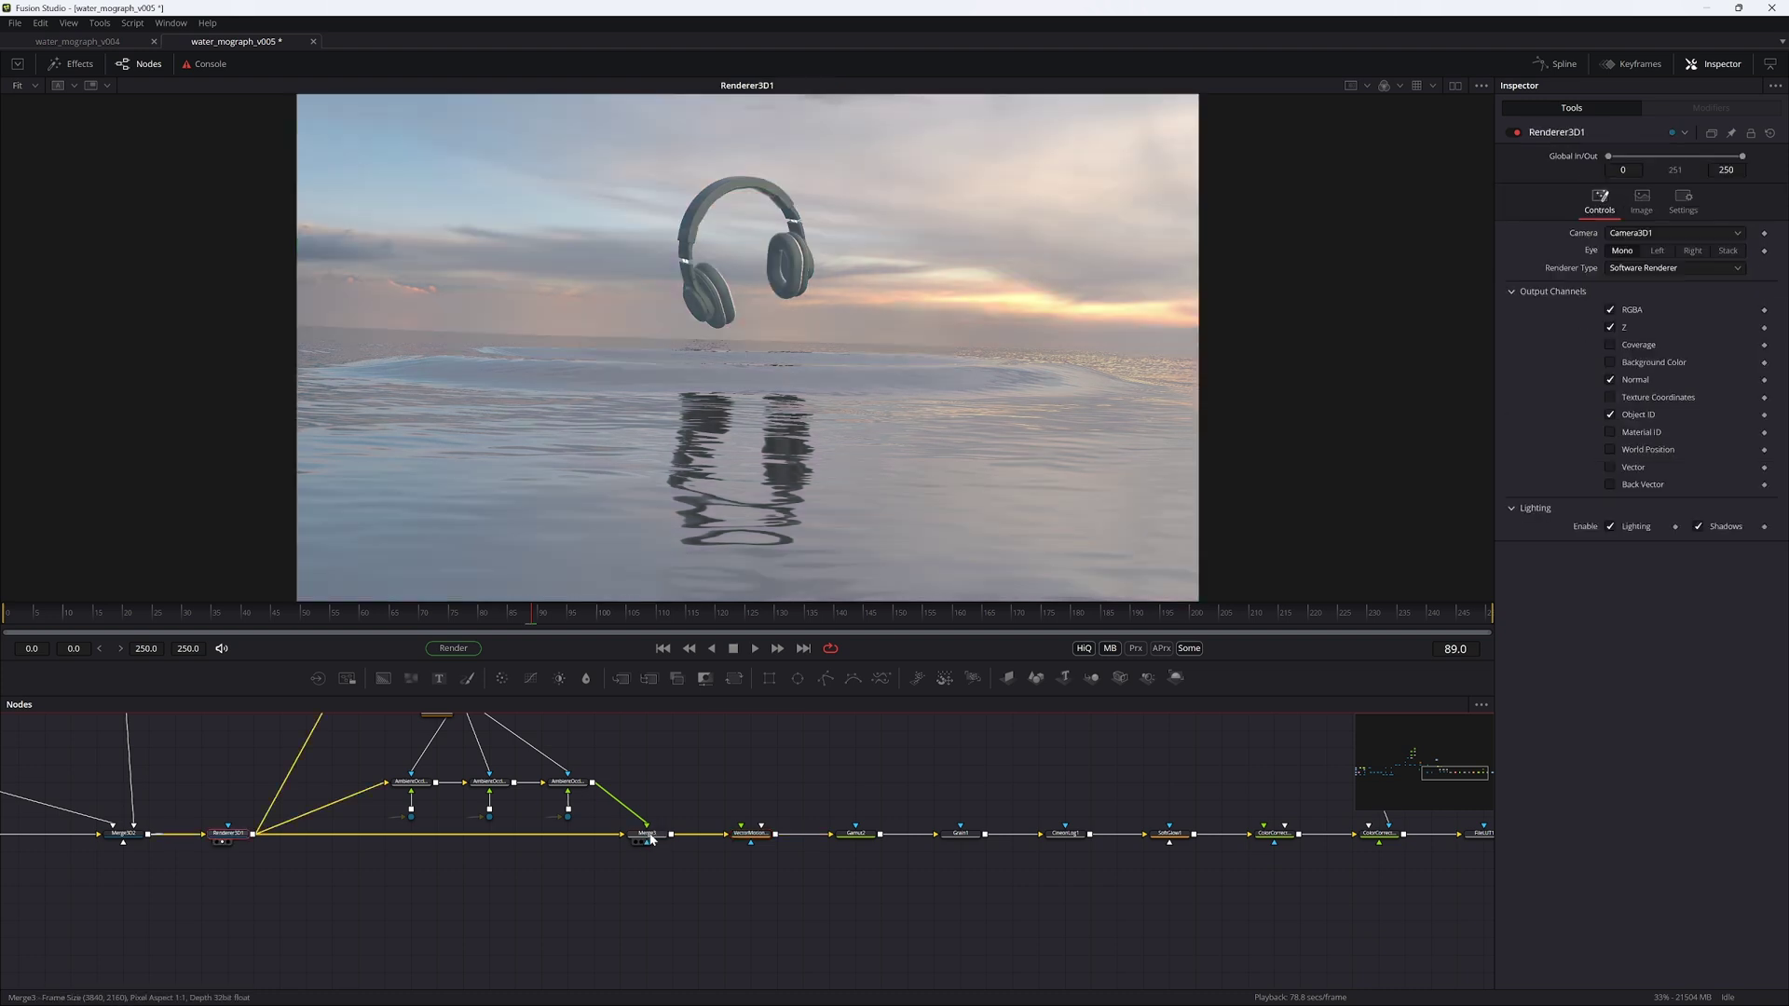
left_click(647, 834)
key("1")
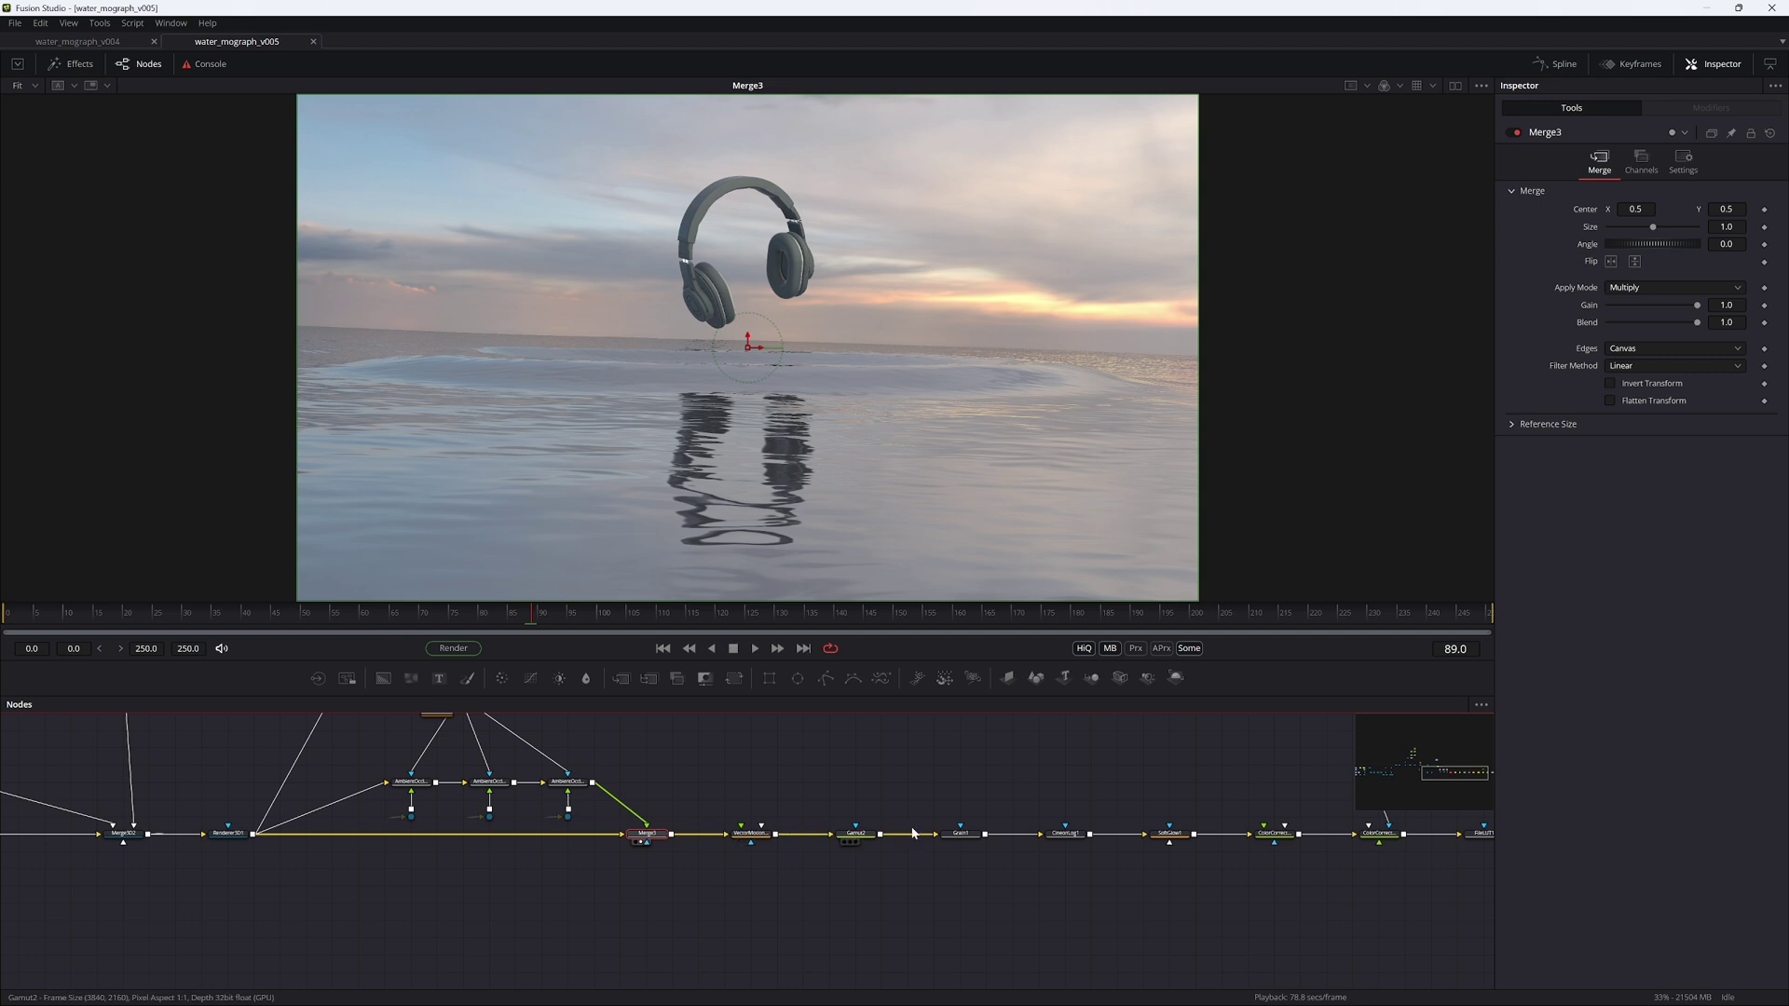
left_click(854, 834)
middle_click_drag(915, 783, 632, 751)
left_click_drag(548, 742, 1020, 830)
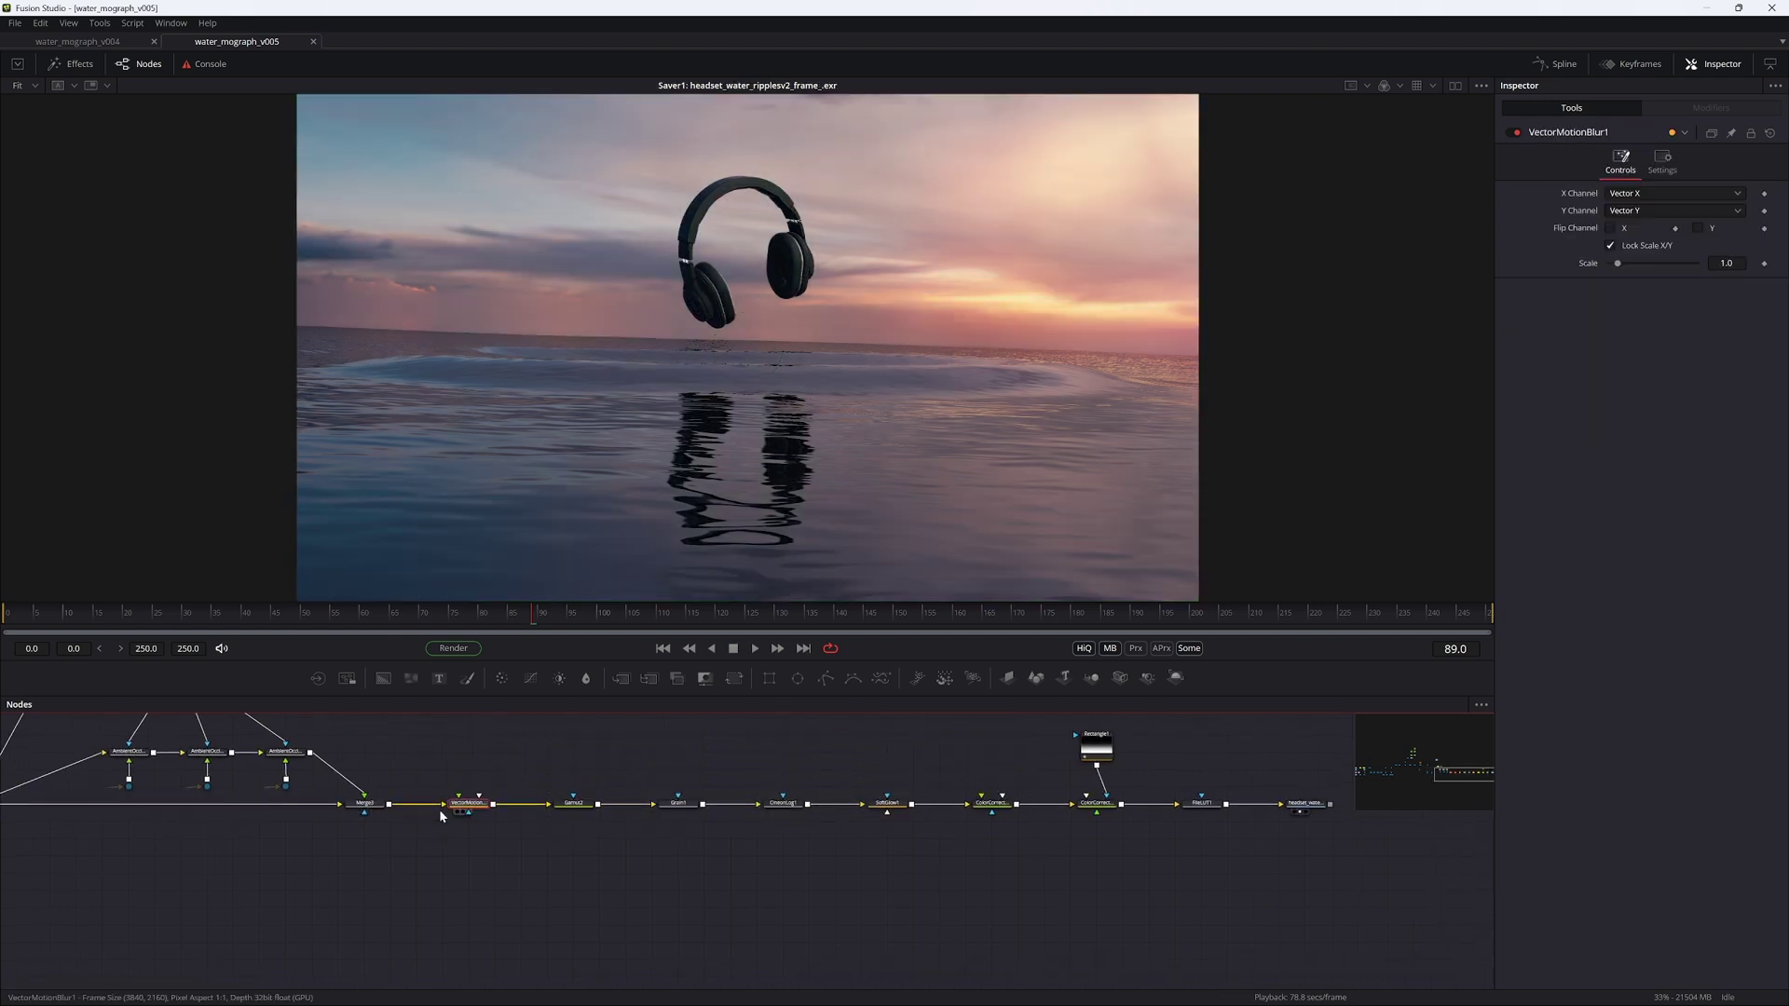
middle_click_drag(424, 806, 933, 826)
Step: Enable the Vector output channel on Renderer3D1, save, and check VectorMotionBlur1's settings
left_click(429, 832)
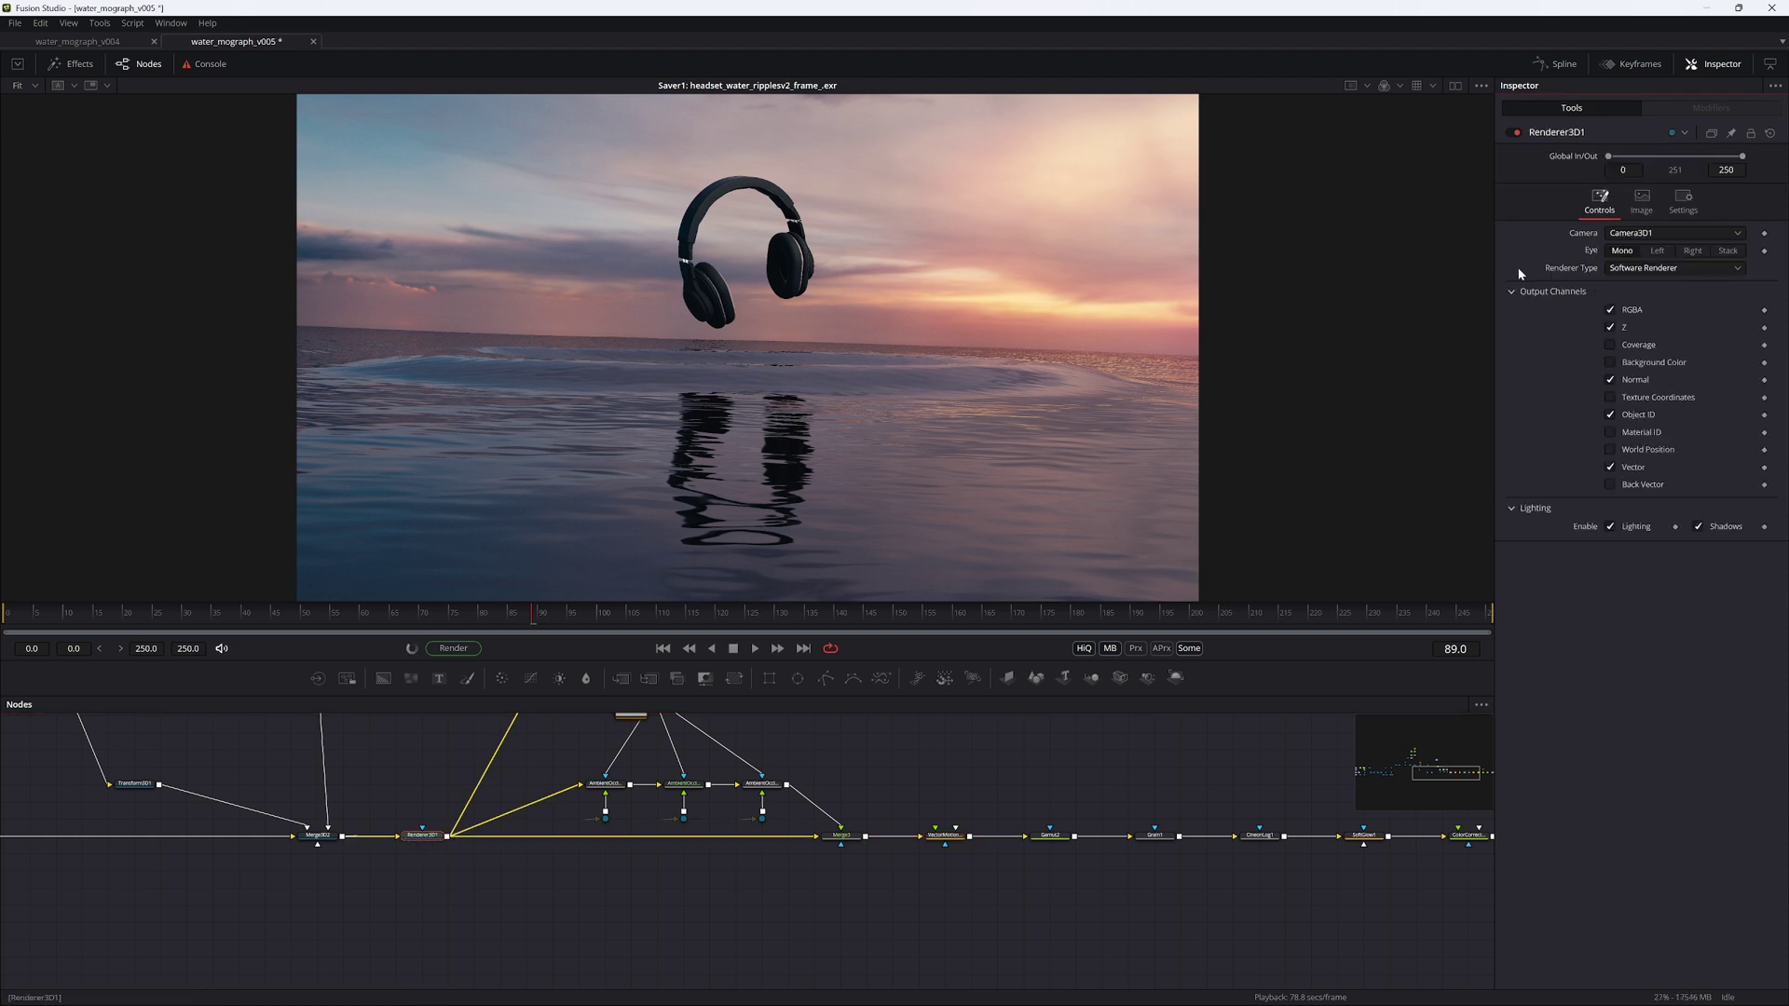
key("ctrl+s")
left_click_drag(639, 891, 956, 838)
left_click(978, 861)
left_click(945, 839)
Step: Save the composition and review the complete node graph
scroll(943, 844, "down", 5, "ctrl")
middle_click_drag(943, 844, 846, 802)
key("ctrl+s")
scroll(846, 801, "down", 2, "ctrl")
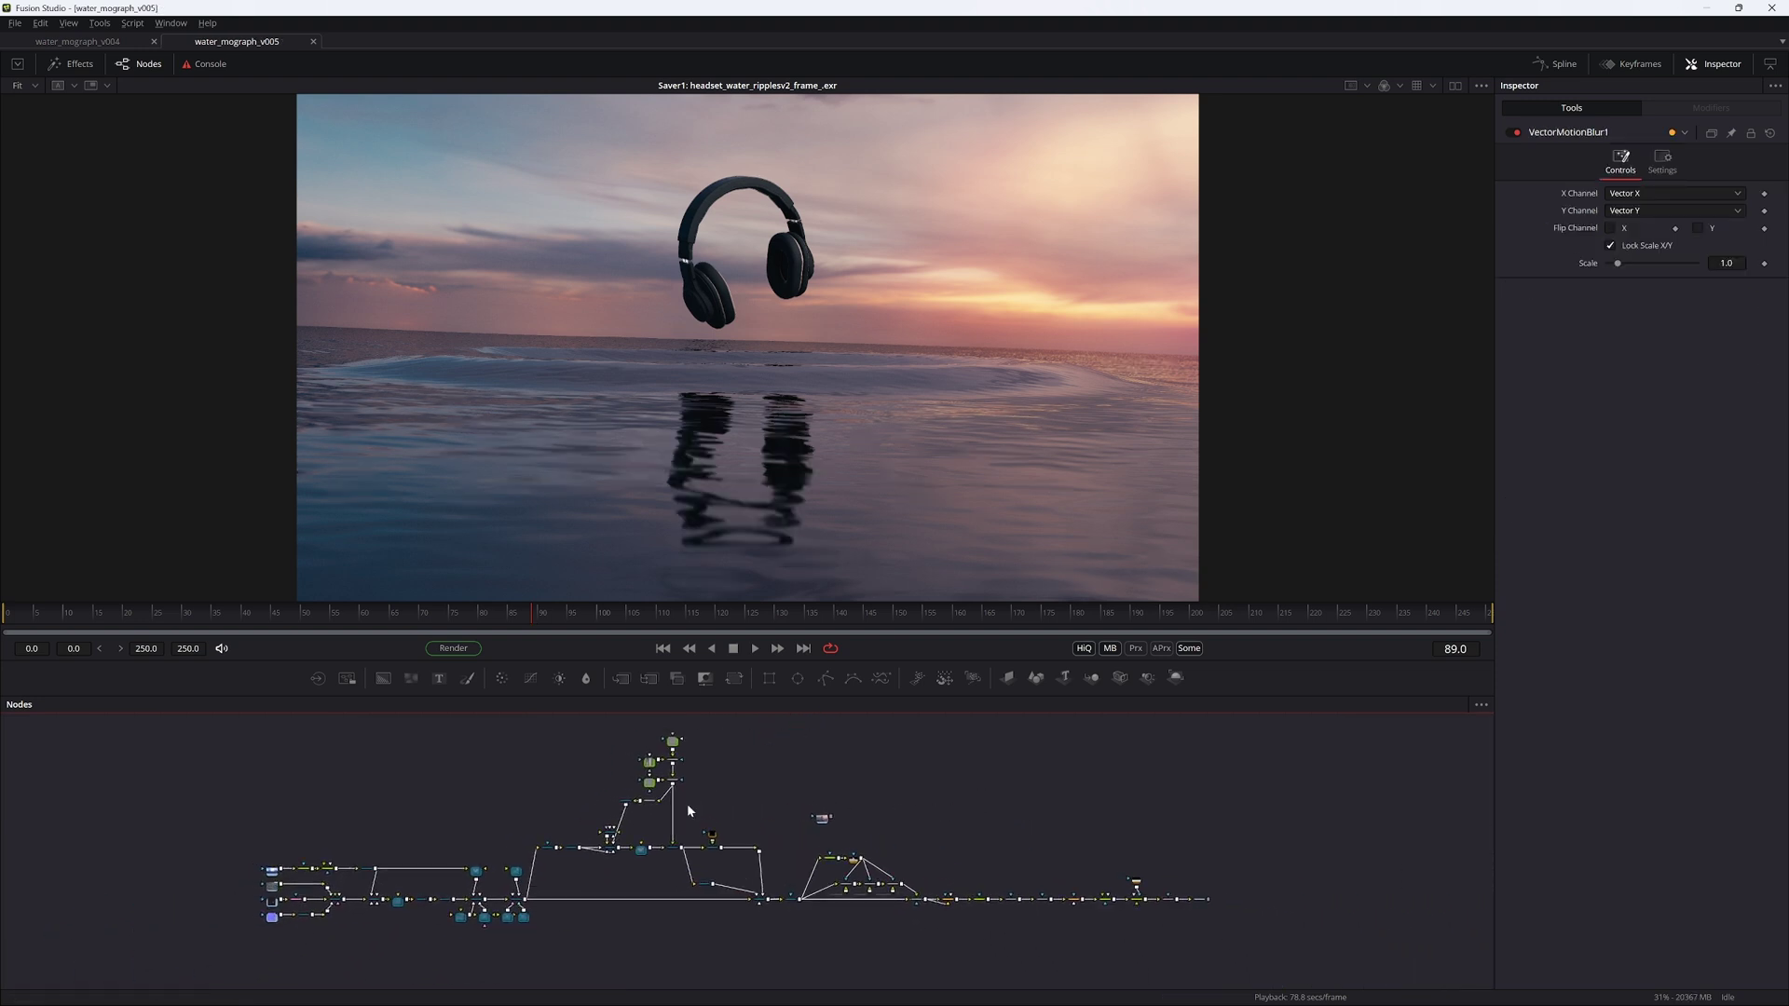
scroll(751, 811, "up", 1, "ctrl")
middle_click_drag(710, 823, 757, 832)
left_click_drag(212, 731, 511, 768)
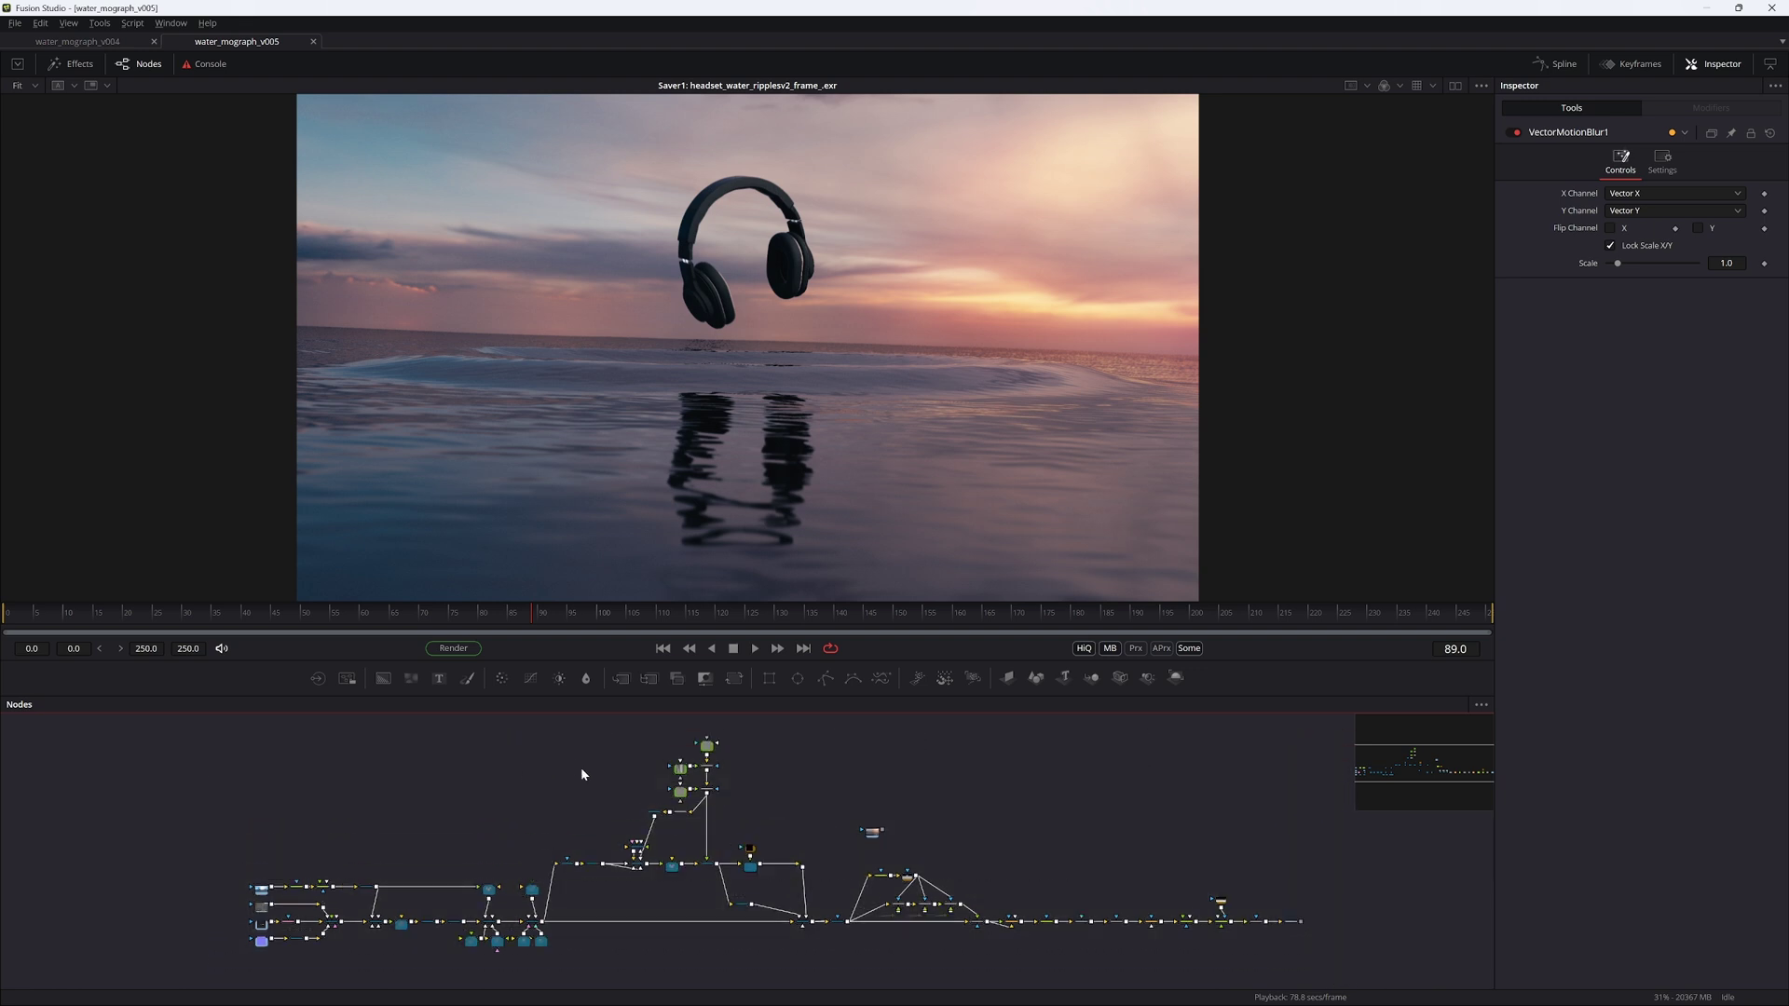